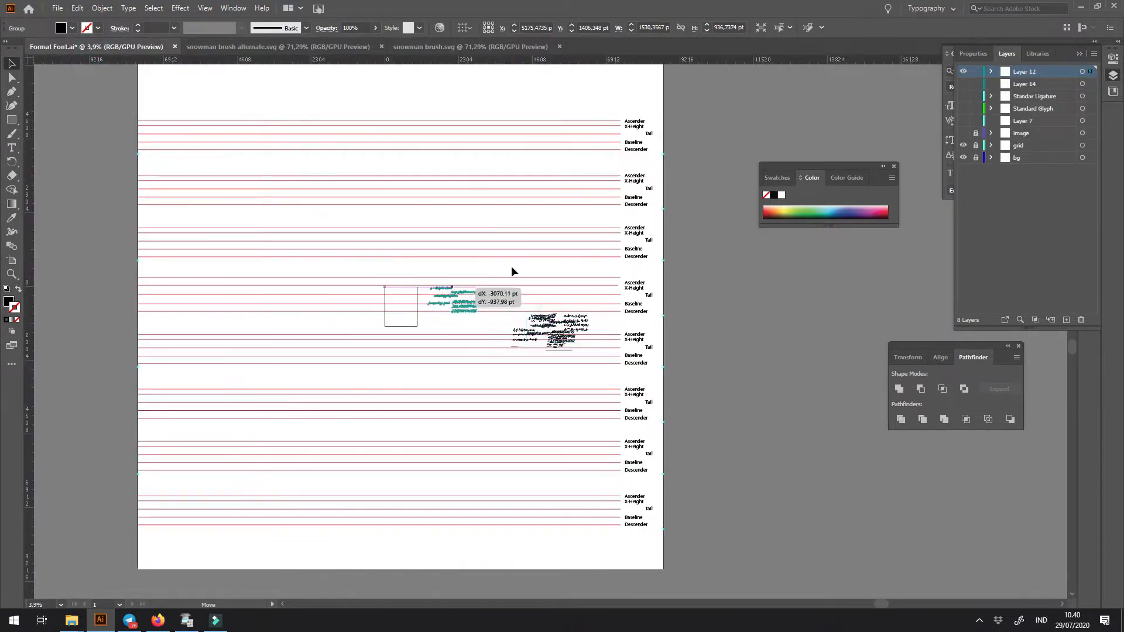
# - Place the pasted lettering group beside the other lettering on the grid sheet and close both snowman brush SVG documents
pyautogui.moveTo(537, 285); pyautogui.dragTo(552, 288)
pyautogui.click(593, 250)
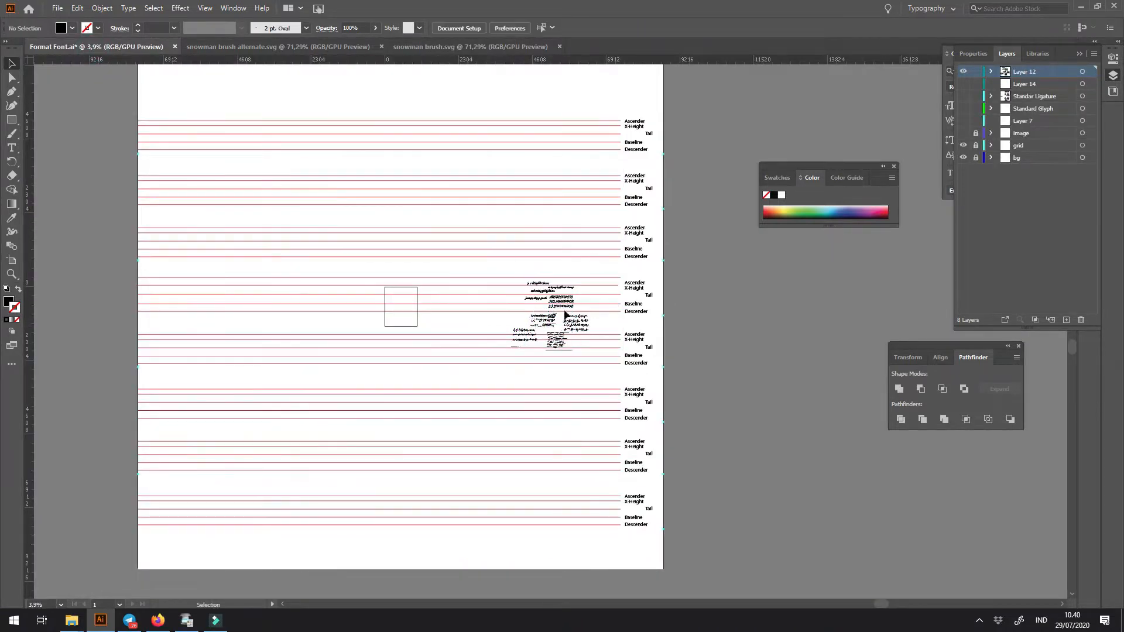
pyautogui.click(351, 46)
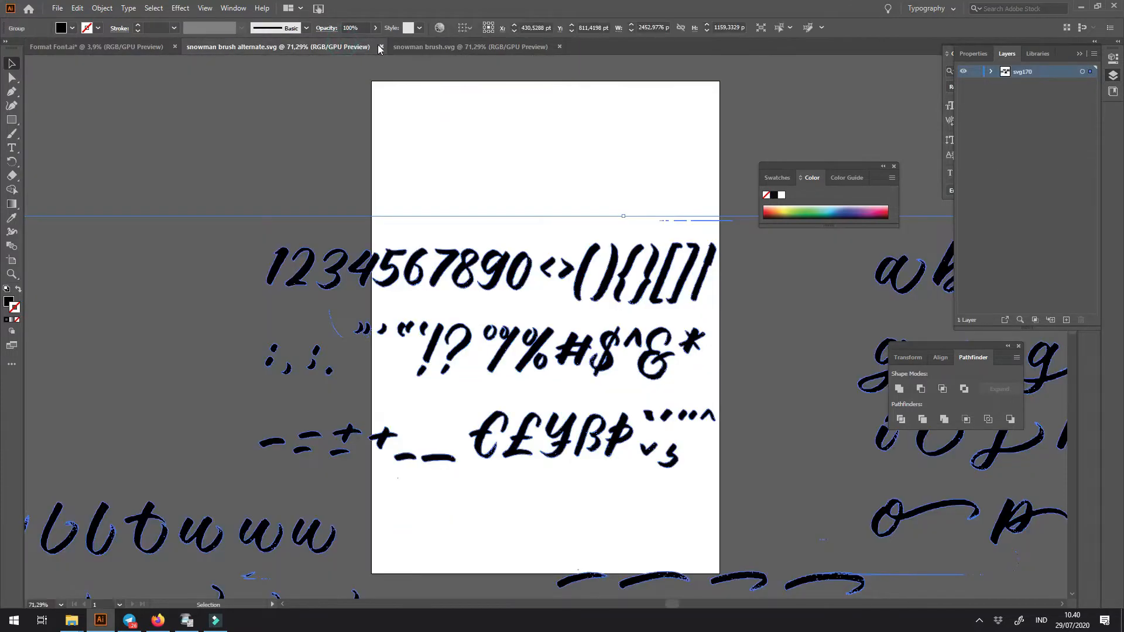
pyautogui.click(381, 48)
pyautogui.click(332, 44)
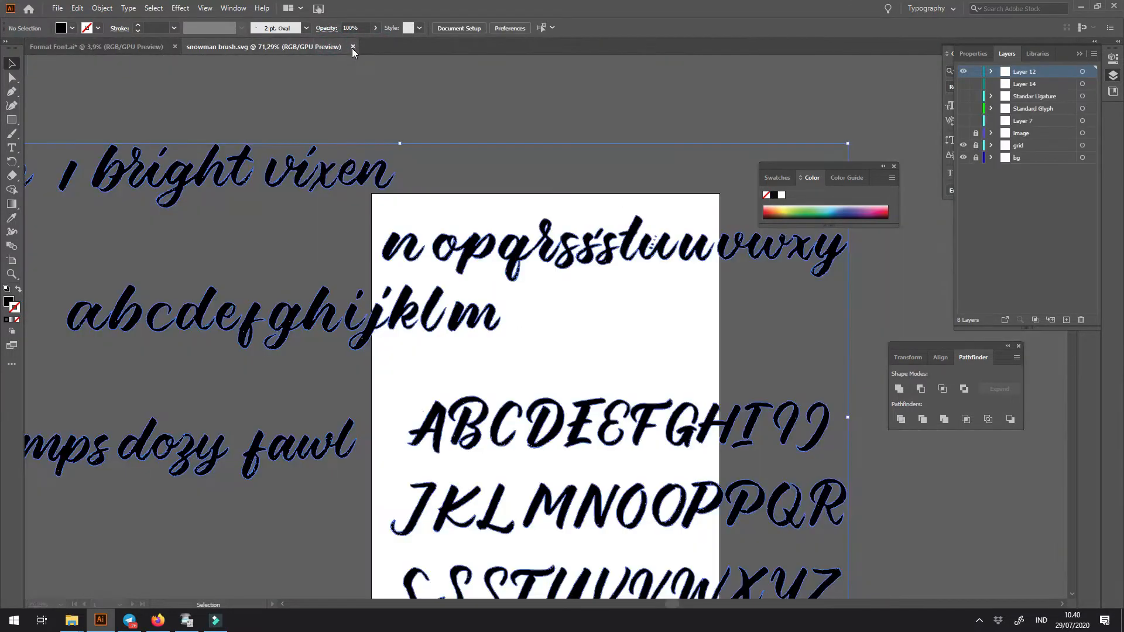
pyautogui.click(353, 45)
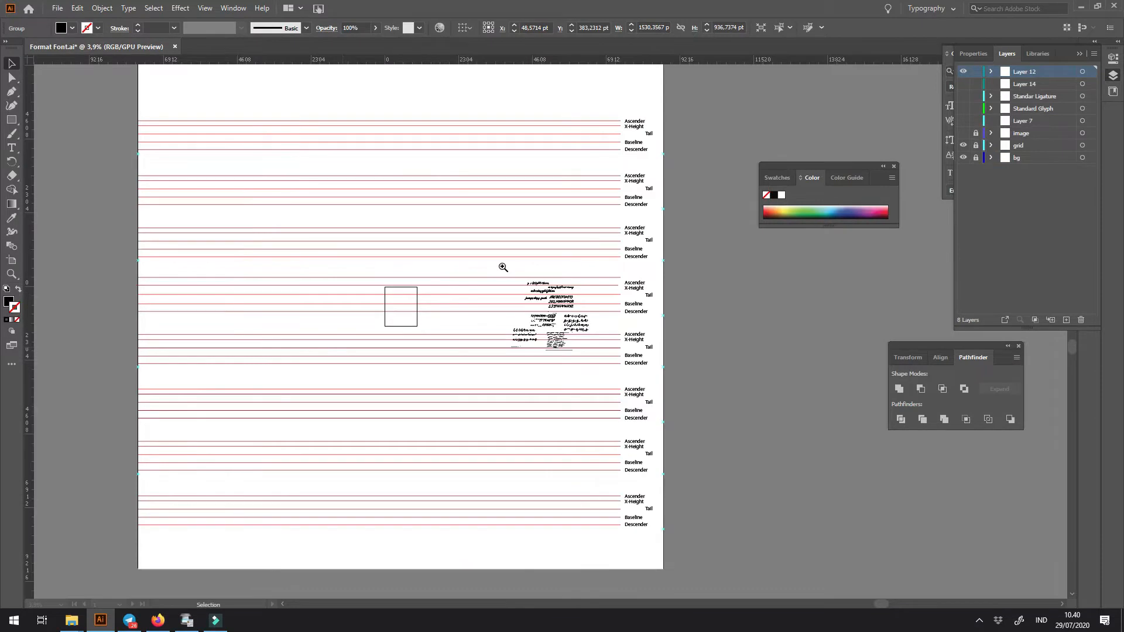
# - Select all the lettering groups and scale them up until they fill most of the ruled grid sheet
pyautogui.press('z')
pyautogui.click(503, 267)
pyautogui.moveTo(593, 353)
pyautogui.mouseDown()
pyautogui.moveTo(755, 434)
pyautogui.moveTo(580, 349)
pyautogui.mouseUp()
pyautogui.moveTo(477, 330)
pyautogui.mouseDown()
pyautogui.moveTo(236, 226)
pyautogui.moveTo(346, 304)
pyautogui.moveTo(397, 324)
pyautogui.moveTo(457, 324)
pyautogui.mouseUp()
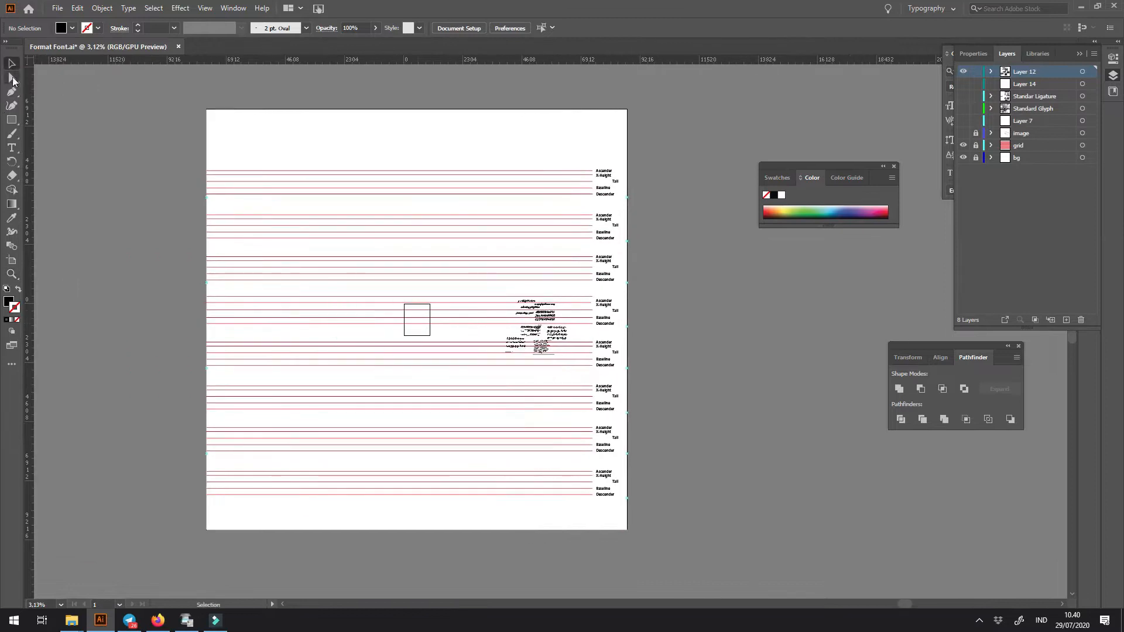
pyautogui.moveTo(643, 445); pyautogui.dragTo(647, 448)
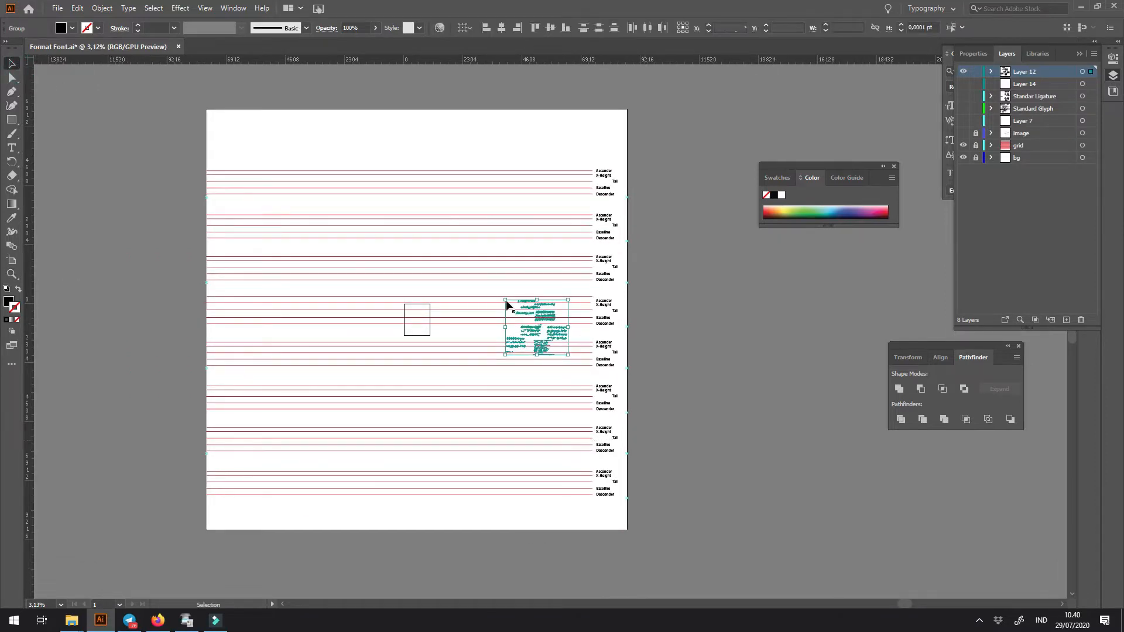
pyautogui.moveTo(505, 300); pyautogui.dragTo(206, 134)
pyautogui.moveTo(570, 353); pyautogui.dragTo(605, 387)
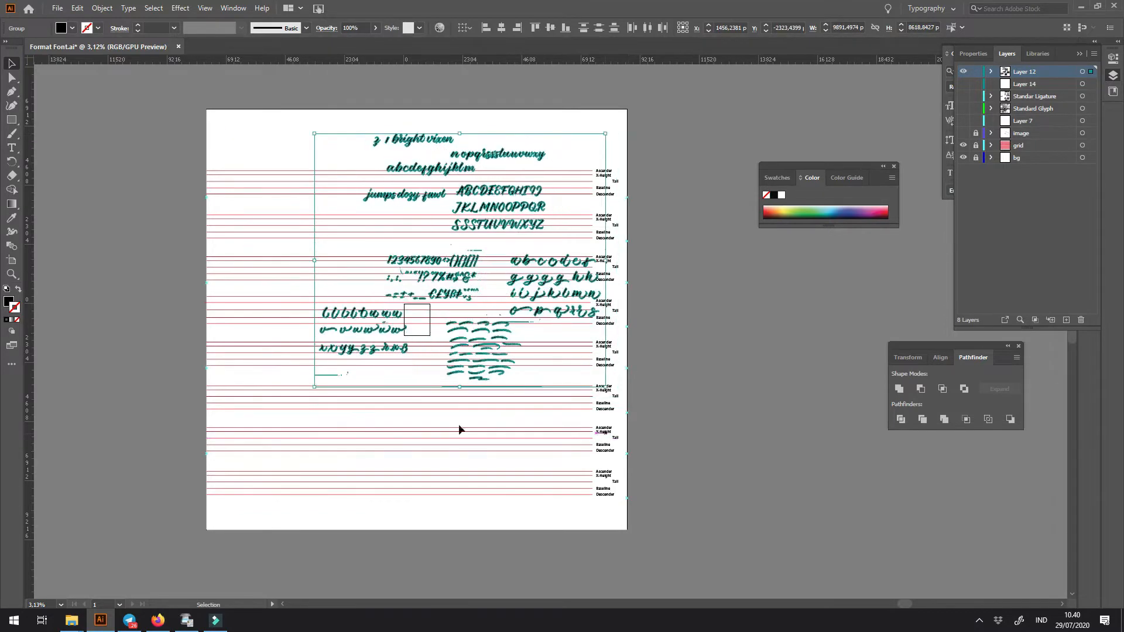
pyautogui.moveTo(312, 389); pyautogui.dragTo(215, 528)
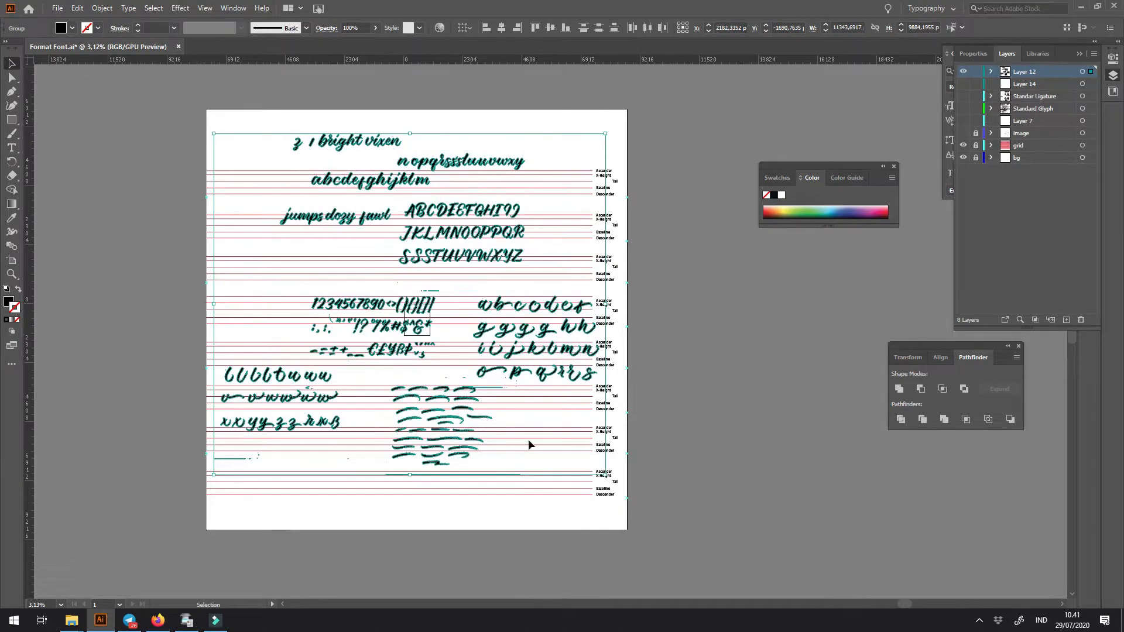
# - Move the group with the numerals, alternates and swashes slightly down on the sheet
pyautogui.click(660, 440)
pyautogui.click(453, 438)
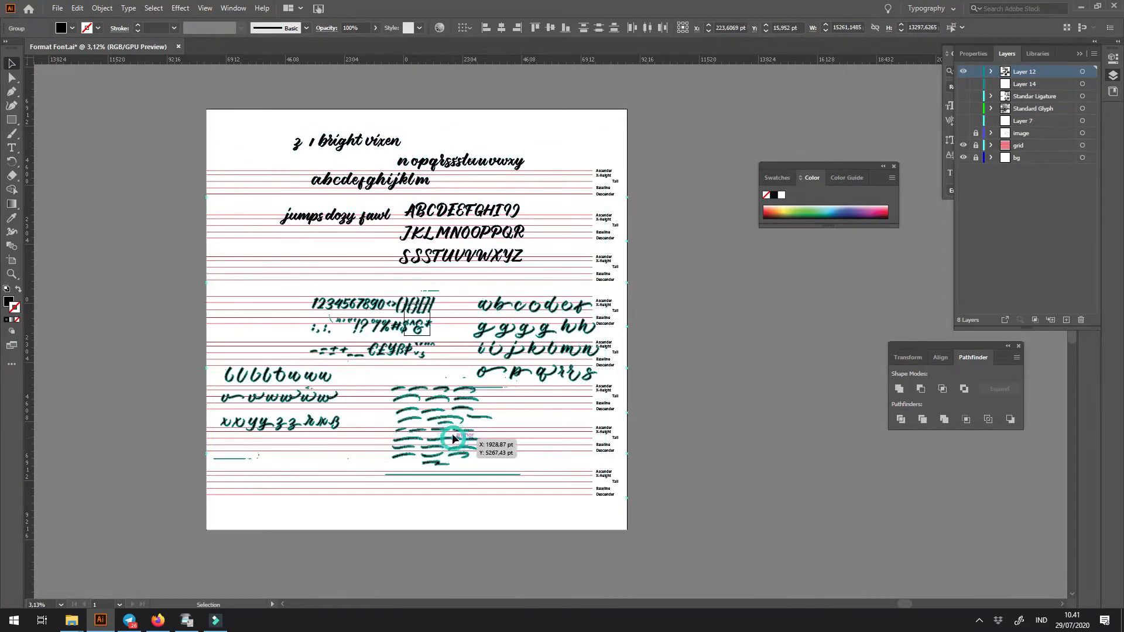
pyautogui.moveTo(460, 338); pyautogui.dragTo(454, 451)
pyautogui.moveTo(682, 297); pyautogui.dragTo(691, 299)
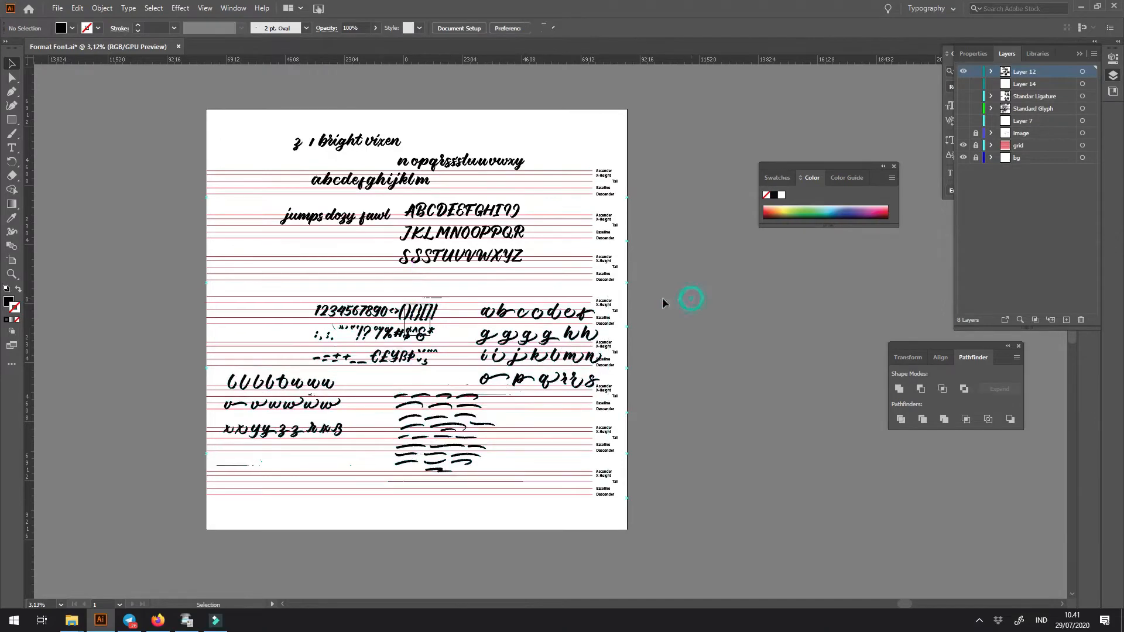
# - Move the main alphabet group down and to the left, closer to the numerals group
pyautogui.moveTo(325, 179); pyautogui.dragTo(495, 292)
pyautogui.hotkey('ctrl', '0')
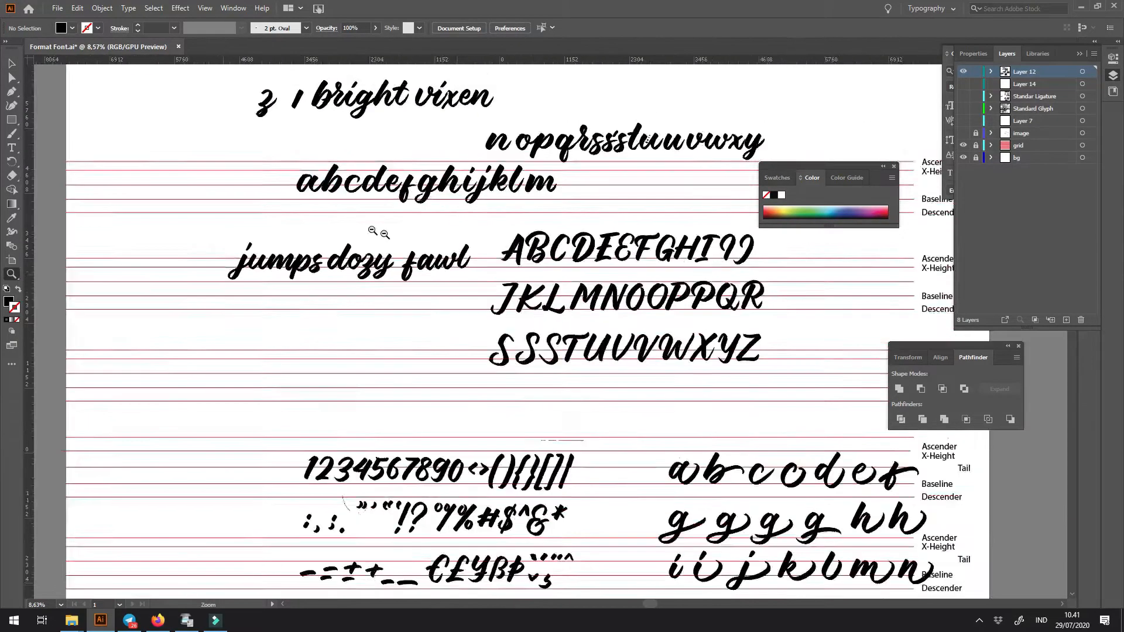
pyautogui.press('v')
pyautogui.click(464, 239)
pyautogui.moveTo(464, 239); pyautogui.dragTo(438, 263)
pyautogui.click(687, 282)
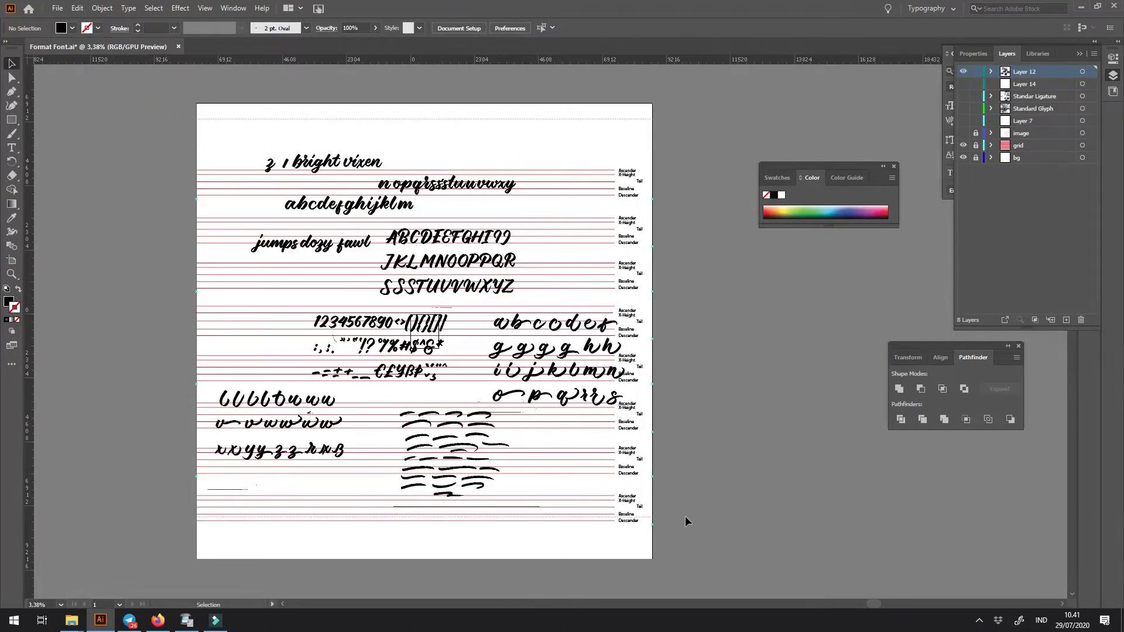
# - Unite all the lettering with Pathfinder and ungroup the result into separate letters
pyautogui.hotkey('ctrl', 'a')
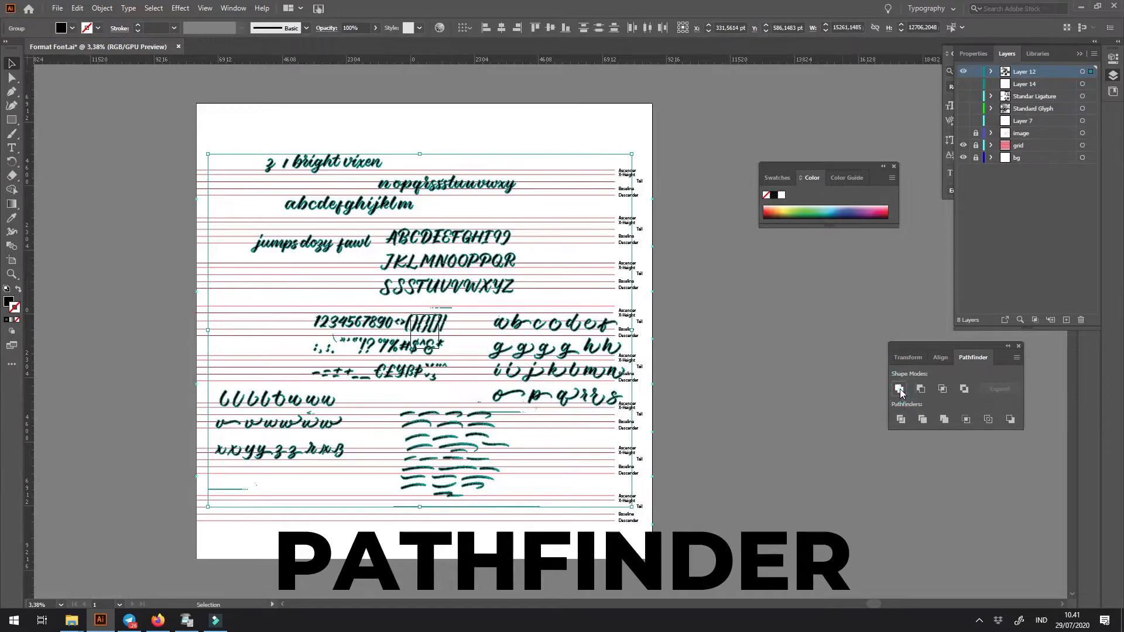
pyautogui.click(899, 389)
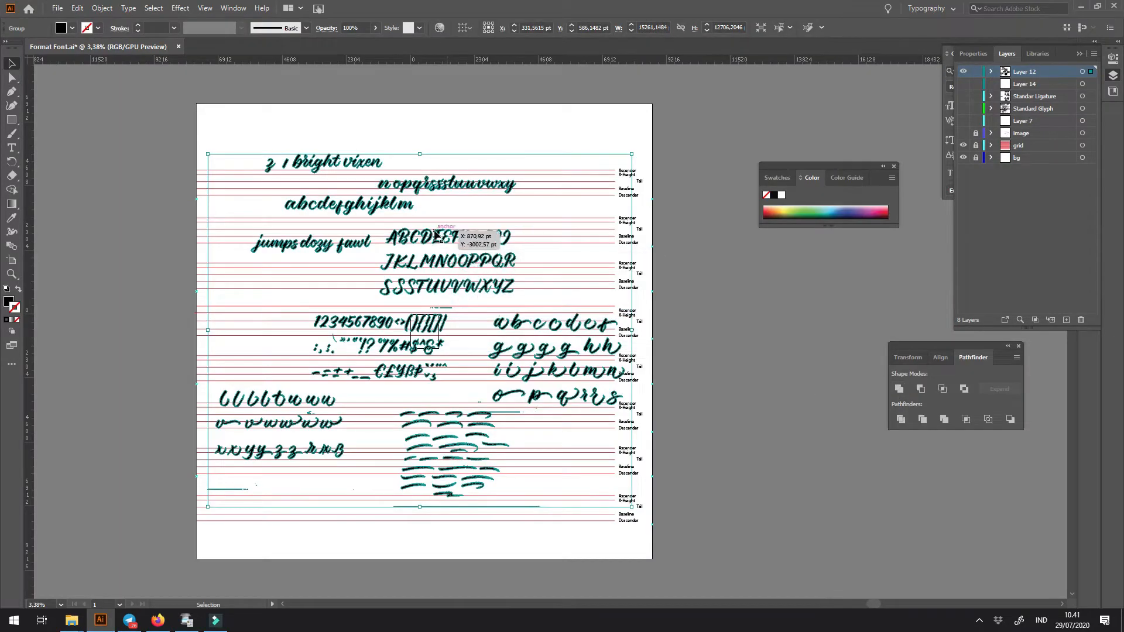
pyautogui.scroll(5, 431, 238)
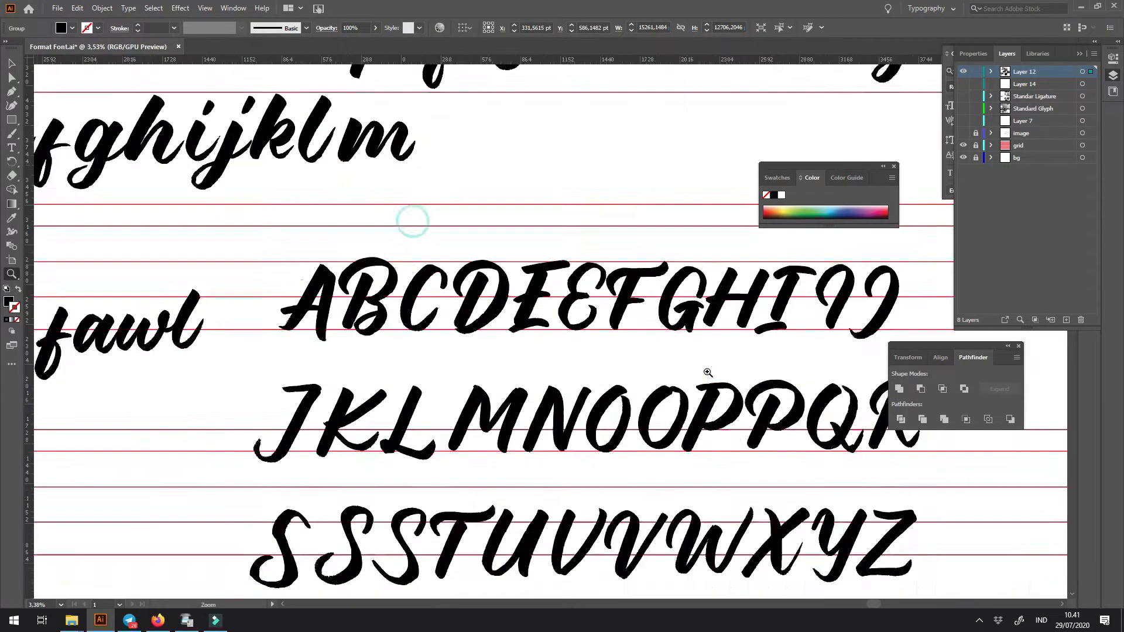
pyautogui.rightClick(525, 315)
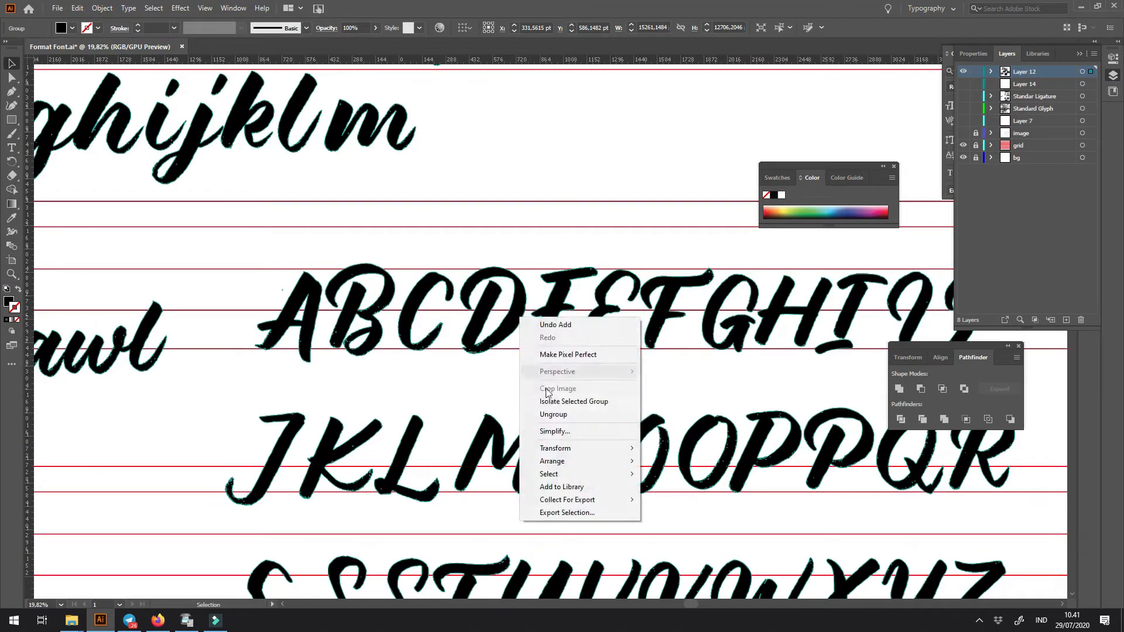
pyautogui.click(564, 414)
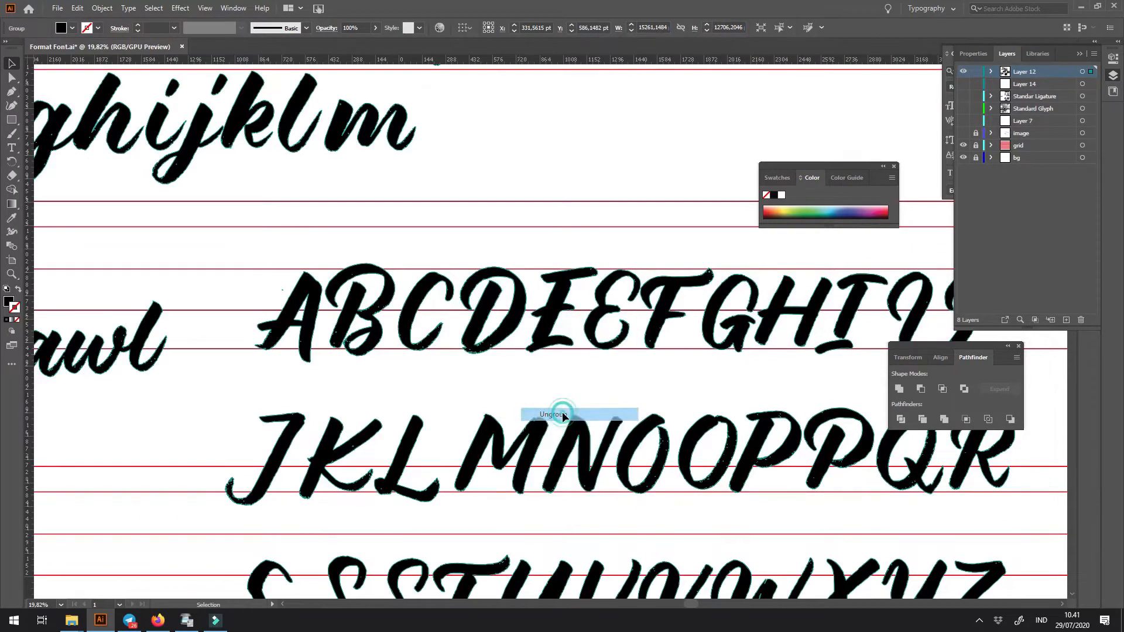
# - Test-move two individual letters out of the first capitals row, undoing each move
pyautogui.click(497, 203)
pyautogui.moveTo(393, 292); pyautogui.dragTo(455, 219)
pyautogui.hotkey('ctrl', 'z')
pyautogui.moveTo(480, 291); pyautogui.dragTo(490, 218)
pyautogui.hotkey('ctrl', 'z')
pyautogui.click(591, 194)
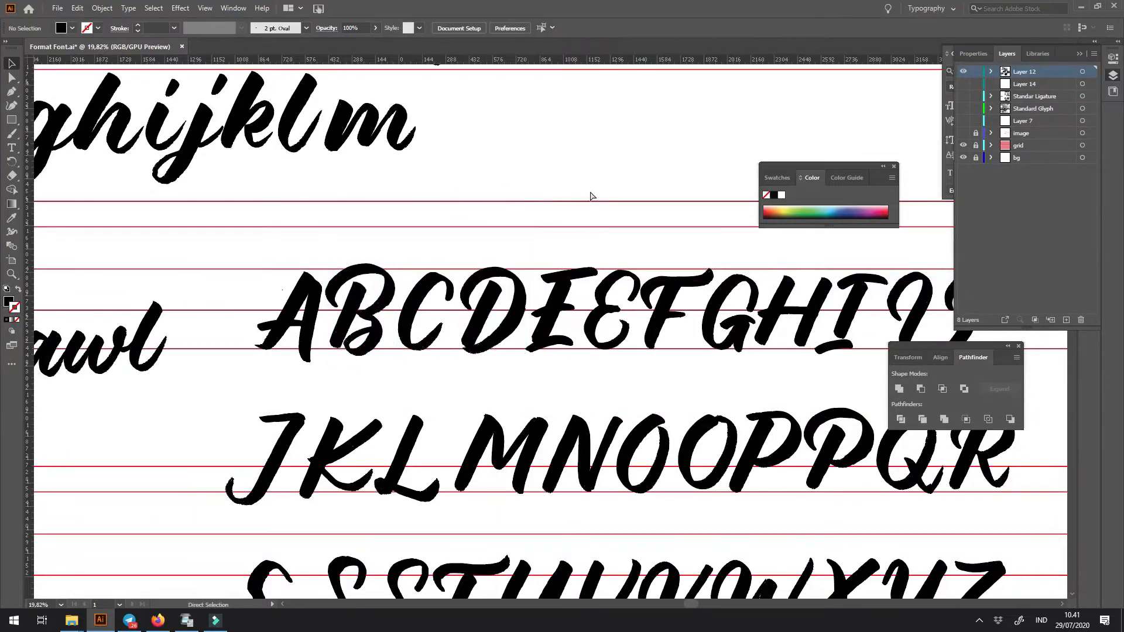
# - Line up the n–y lowercase row directly after the a–m row so they form one alphabet line
pyautogui.hotkey('ctrl', '-')
pyautogui.hotkey('ctrl', '-')
pyautogui.hotkey('ctrl', '-')
pyautogui.hotkey('ctrl', '-')
pyautogui.moveTo(476, 306); pyautogui.dragTo(441, 370)
pyautogui.scroll(-2, 436, 328)
pyautogui.moveTo(455, 263); pyautogui.dragTo(321, 232)
pyautogui.press('z')
pyautogui.moveTo(250, 200); pyautogui.dragTo(452, 312)
pyautogui.moveTo(554, 286); pyautogui.dragTo(353, 294)
pyautogui.click(543, 297)
pyautogui.moveTo(505, 298); pyautogui.dragTo(381, 302)
pyautogui.moveTo(353, 382); pyautogui.dragTo(529, 367)
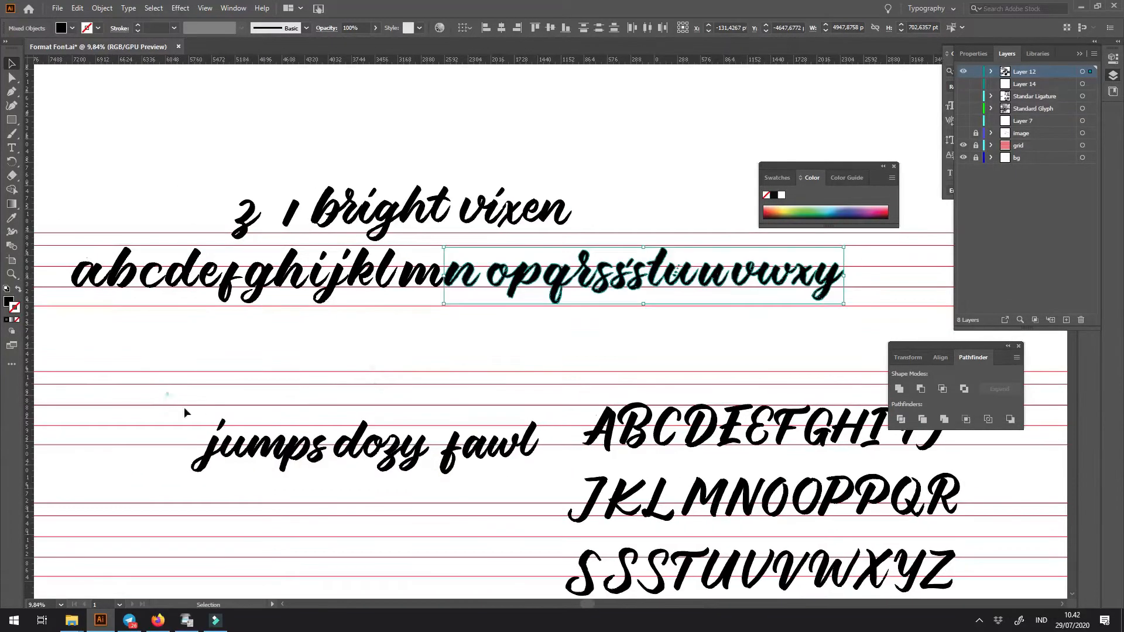
# - Select the words "jumps dozy fawl" and move them above the lowercase alphabet row
pyautogui.moveTo(527, 499); pyautogui.dragTo(530, 500)
pyautogui.moveTo(505, 451); pyautogui.dragTo(609, 168)
pyautogui.click(680, 226)
# - Move the lowercase a to the left, leaving a clear gap before the b
pyautogui.press('z')
pyautogui.moveTo(141, 268); pyautogui.dragTo(316, 368)
pyautogui.moveTo(316, 369); pyautogui.dragTo(765, 364)
pyautogui.moveTo(366, 271); pyautogui.dragTo(499, 302)
pyautogui.click(274, 304)
pyautogui.moveTo(531, 351); pyautogui.dragTo(397, 351)
pyautogui.moveTo(347, 288); pyautogui.dragTo(435, 378)
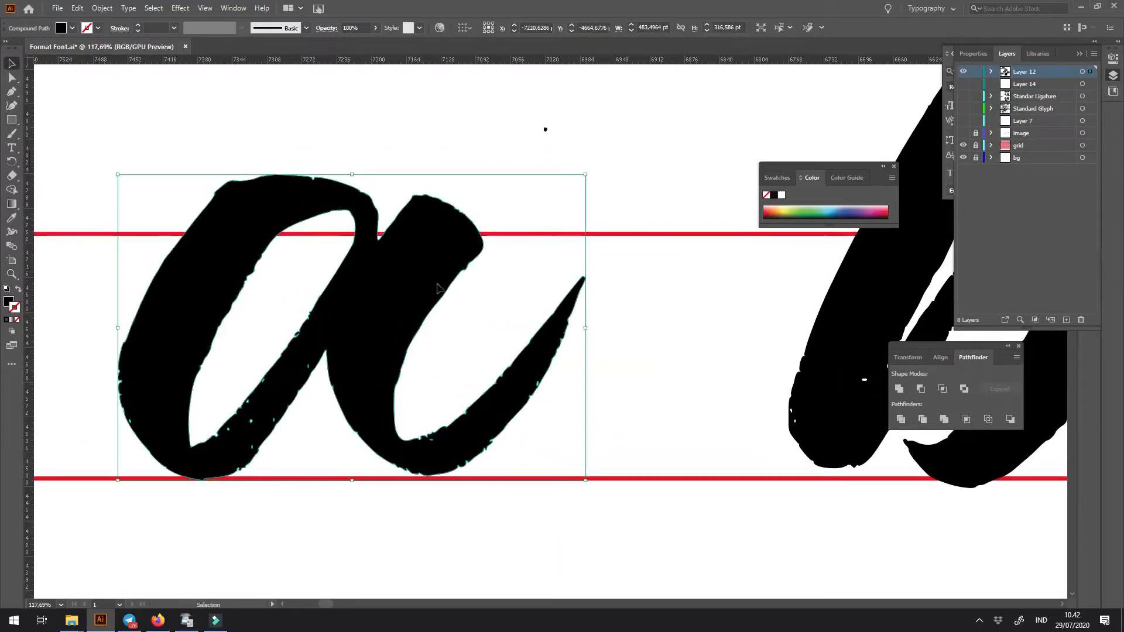
pyautogui.click(679, 293)
# - Draw a closed Pen shape around the a's right stem, following the junction where it meets the bowl
pyautogui.press('z')
pyautogui.moveTo(372, 279); pyautogui.dragTo(394, 305)
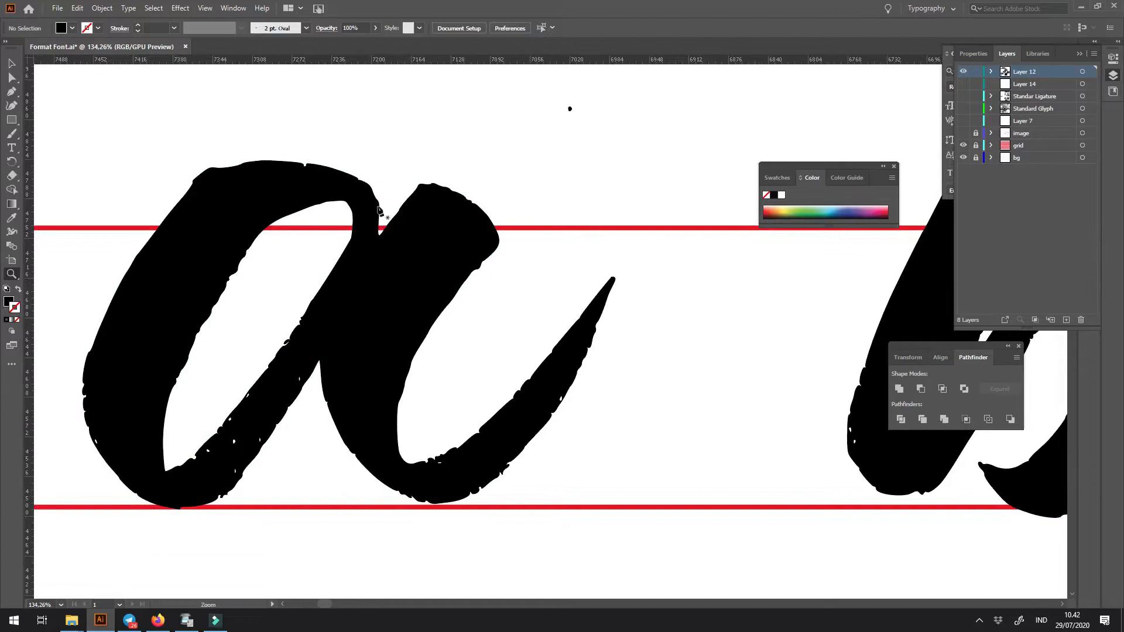
pyautogui.moveTo(396, 187); pyautogui.dragTo(380, 238)
pyautogui.moveTo(320, 360); pyautogui.dragTo(316, 391)
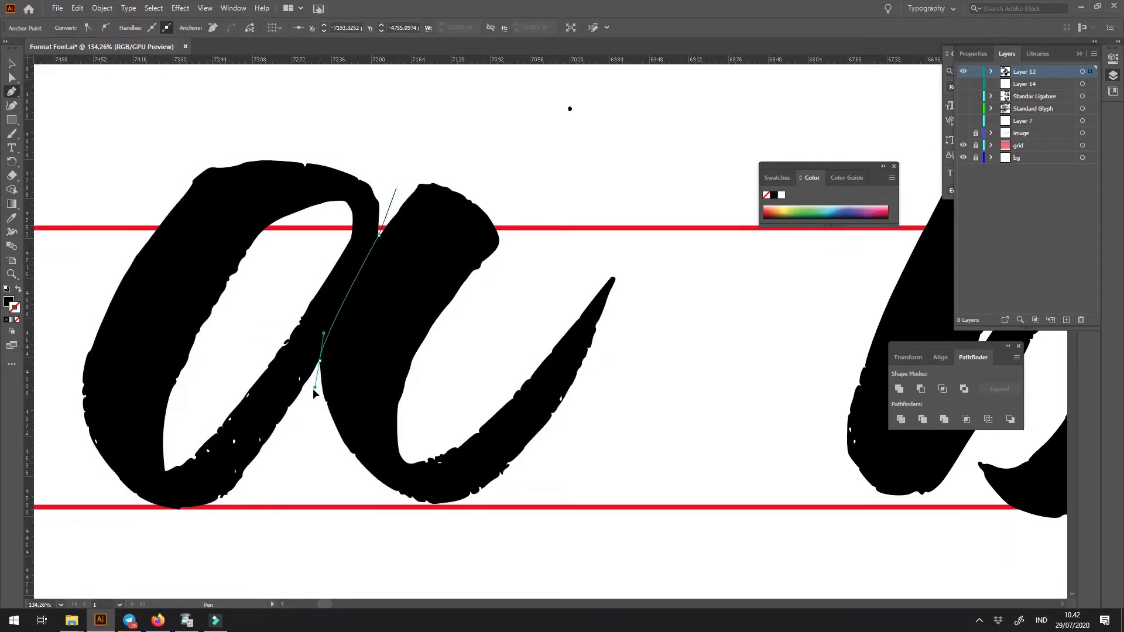
pyautogui.click(341, 566)
pyautogui.click(521, 561)
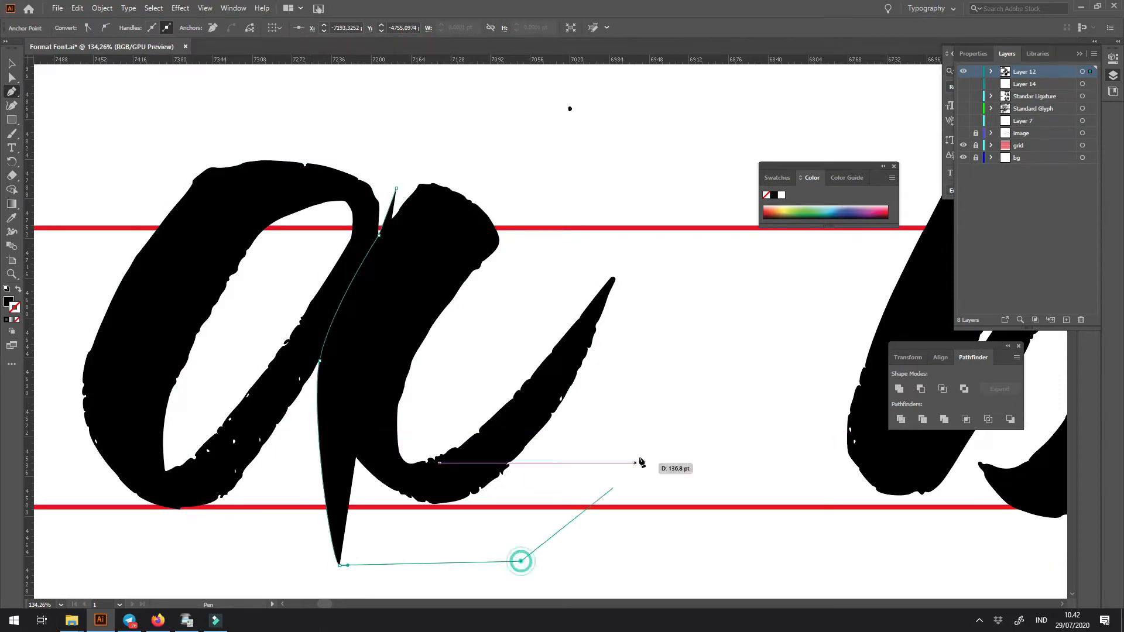
pyautogui.click(640, 457)
pyautogui.click(669, 225)
pyautogui.click(542, 136)
pyautogui.click(392, 156)
pyautogui.click(396, 188)
# - Select the a together with the drawn shape and intersect them with Pathfinder to isolate the stem
pyautogui.press('v')
pyautogui.keyDown('shift'); pyautogui.click(342, 188); pyautogui.keyUp('shift')
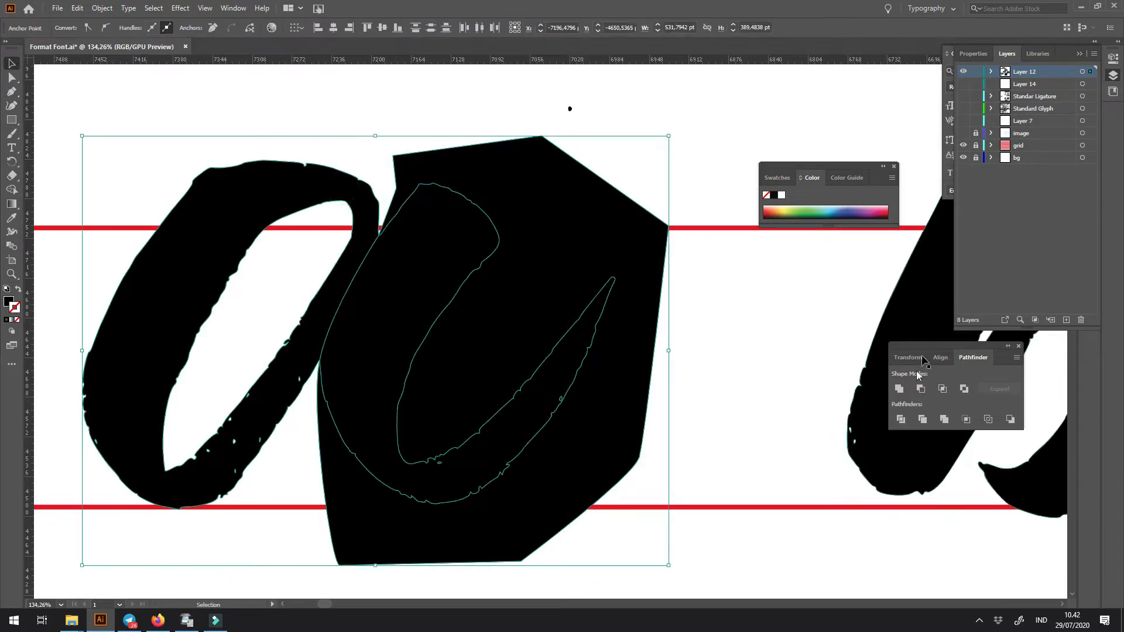
pyautogui.moveTo(933, 349); pyautogui.dragTo(736, 321)
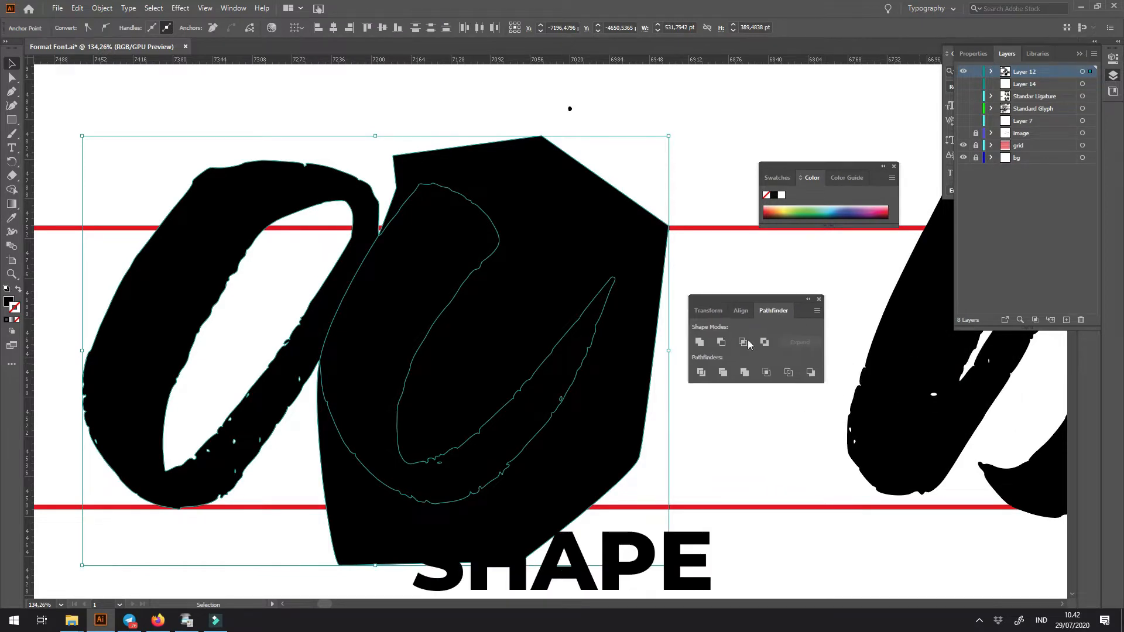
pyautogui.click(743, 342)
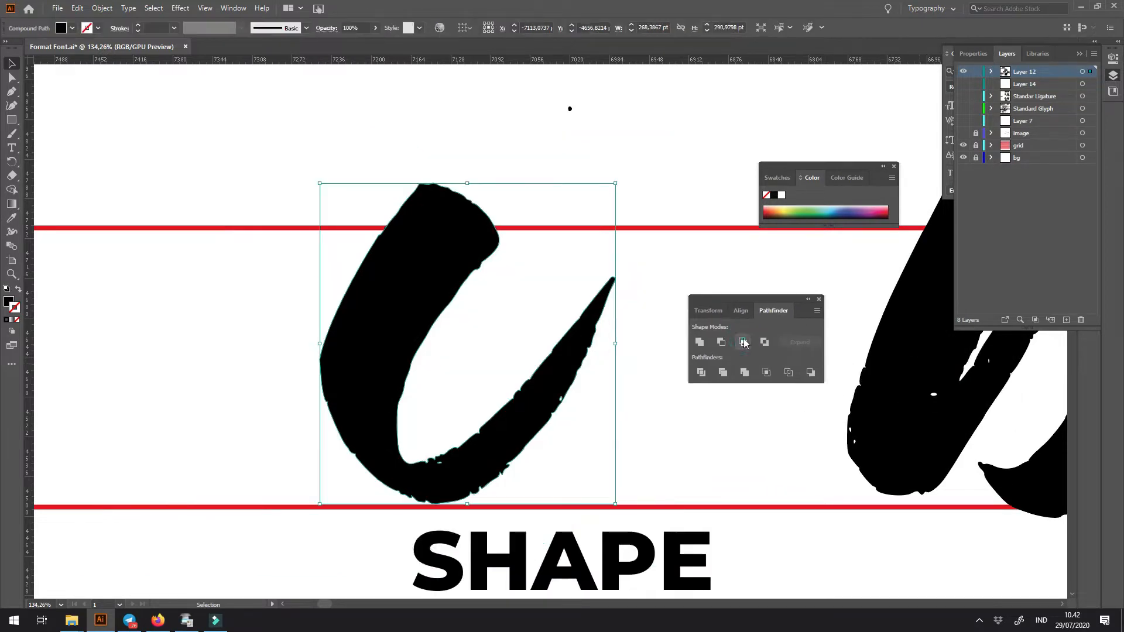
# - Copy the isolated stem and undo the Pathfinder intersection to restore the full a
pyautogui.rightClick(408, 304)
pyautogui.press('Escape')
pyautogui.press('a')
pyautogui.click(78, 8)
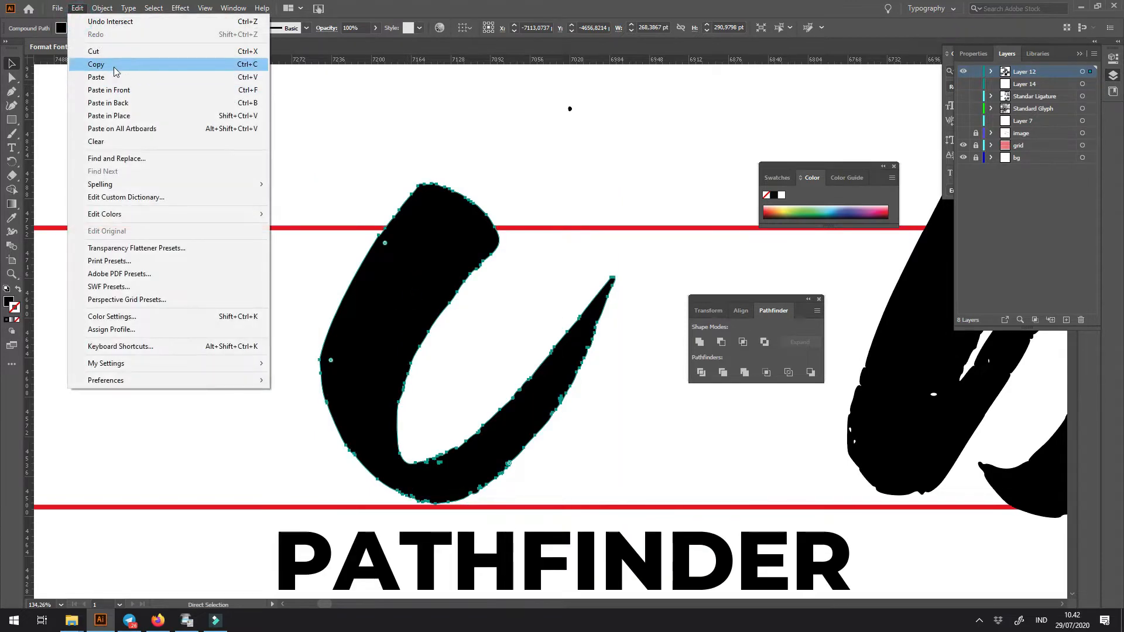
pyautogui.press('Escape')
pyautogui.press('v')
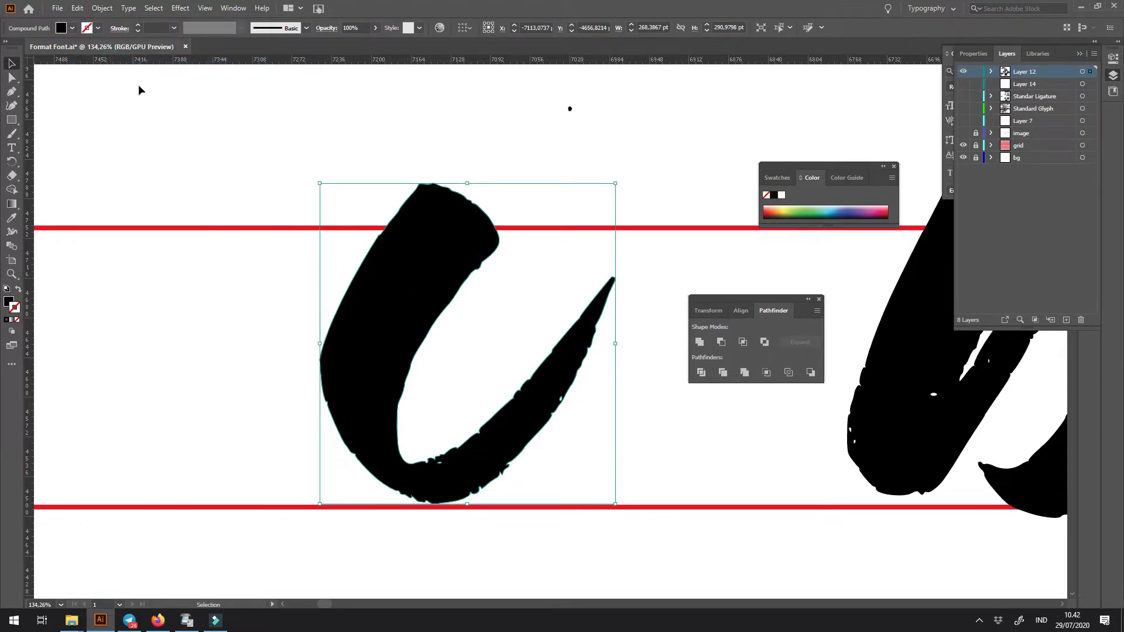
pyautogui.click(78, 8)
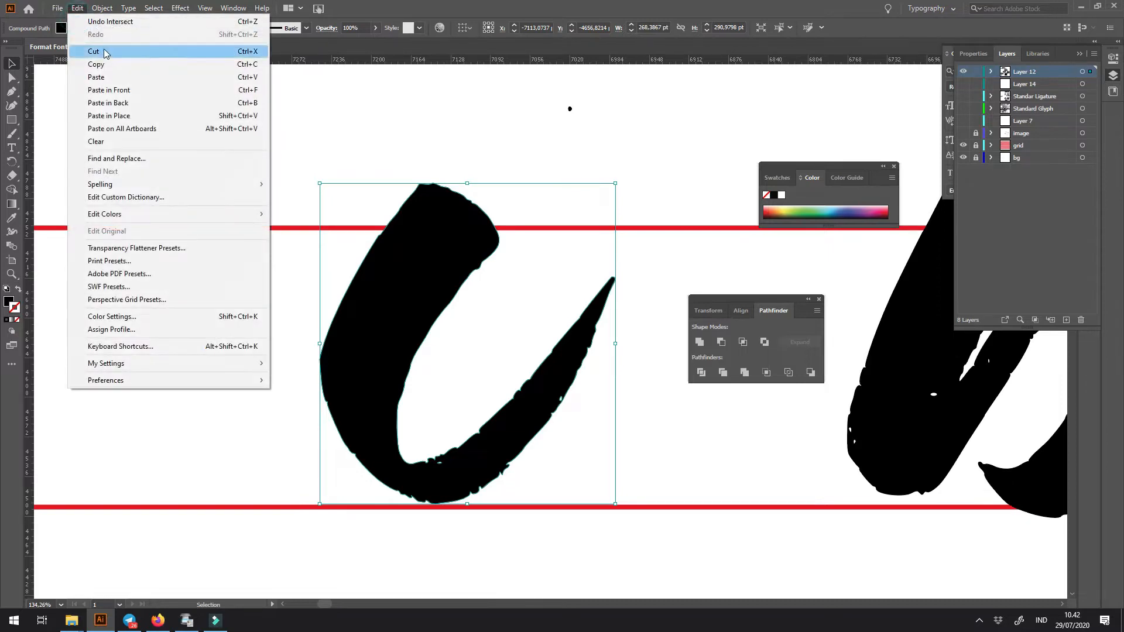
pyautogui.click(157, 22)
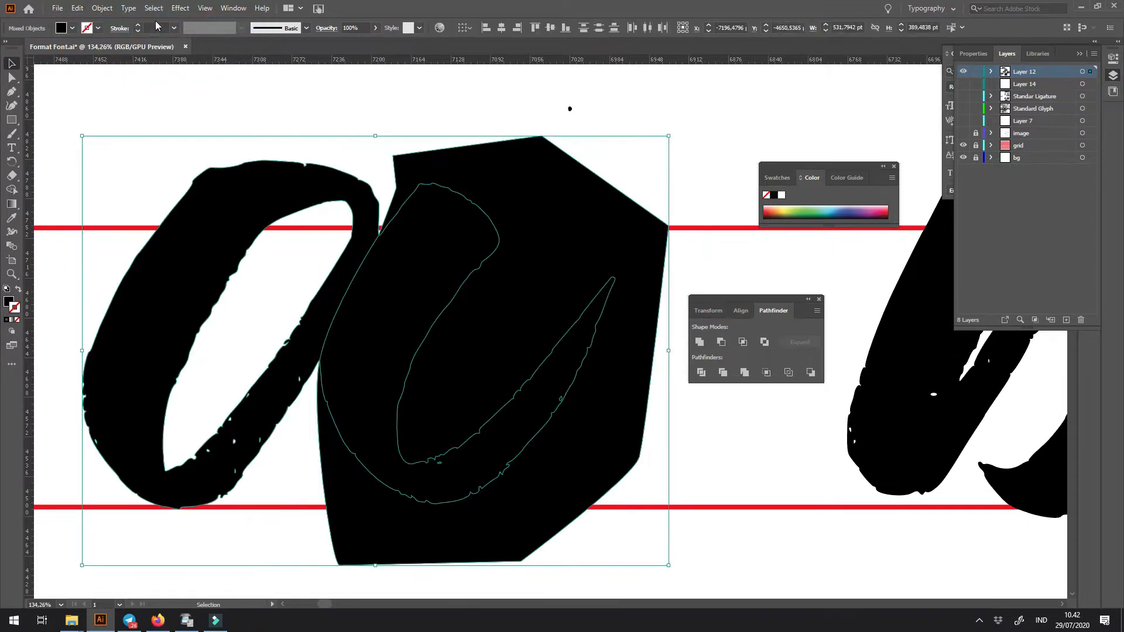
# - Pull the drawn cutting shape off the a and delete it
pyautogui.click(410, 108)
pyautogui.moveTo(519, 191); pyautogui.dragTo(689, 179)
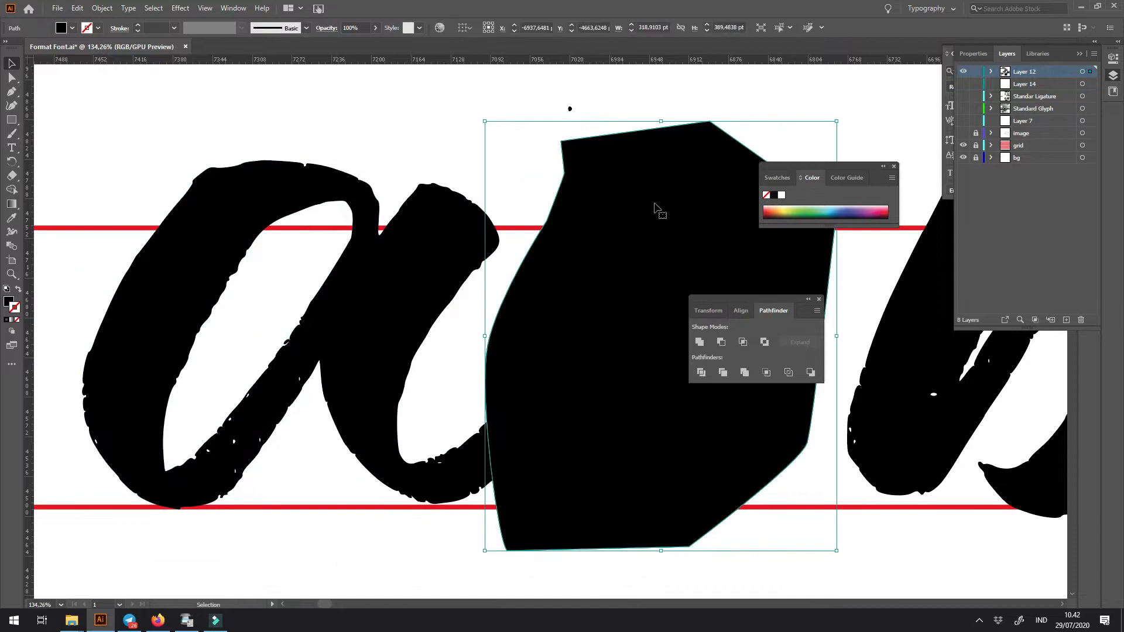
pyautogui.press('Delete')
# - Paste the copied stem in place and move it right, into the gap between the a and the b
pyautogui.click(460, 251)
pyautogui.keyDown('alt'); pyautogui.moveTo(439, 255); pyautogui.dragTo(666, 252); pyautogui.keyUp('alt')
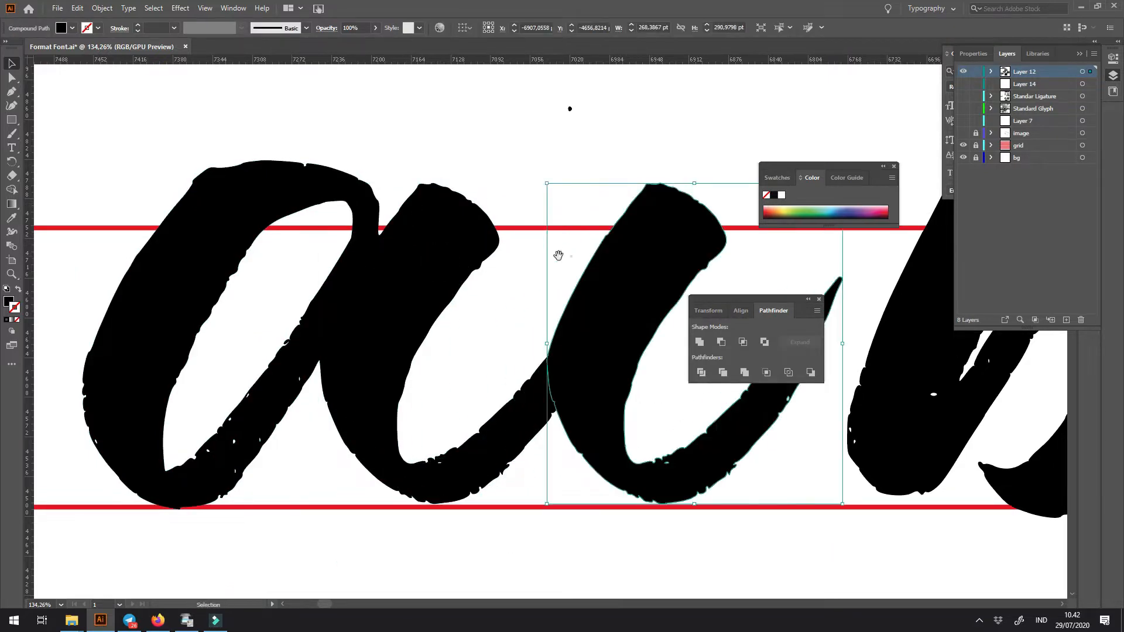
pyautogui.scroll(-5, 381, 251)
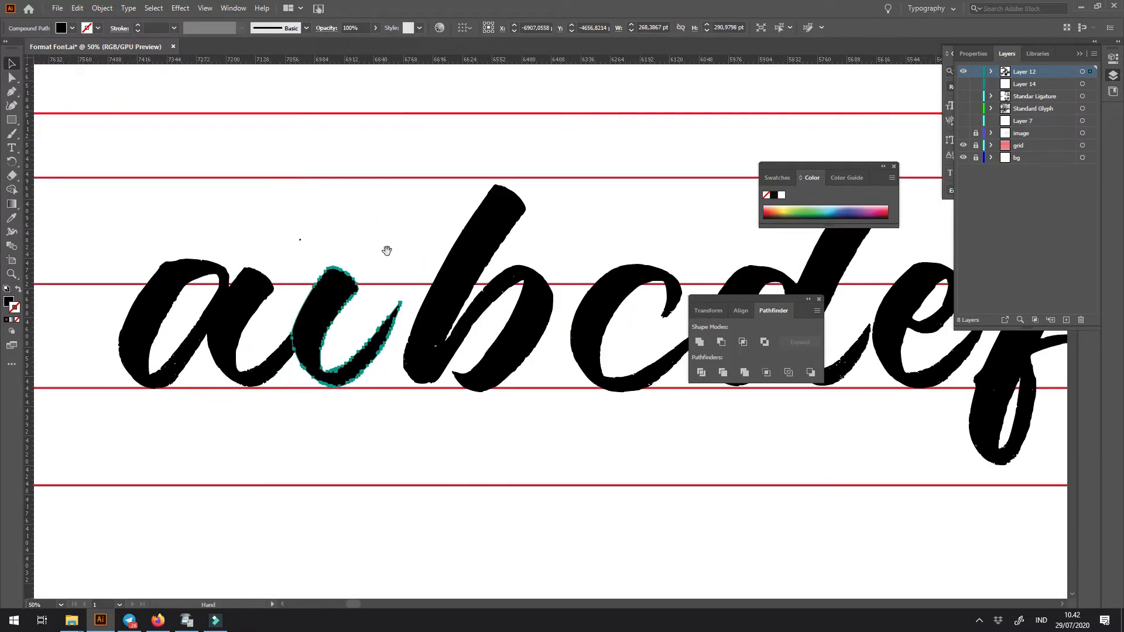
pyautogui.moveTo(381, 247); pyautogui.dragTo(462, 239)
pyautogui.moveTo(416, 286); pyautogui.dragTo(437, 174)
pyautogui.hotkey('ctrl', 'z')
pyautogui.moveTo(406, 309)
pyautogui.mouseDown()
pyautogui.moveTo(194, 314)
pyautogui.moveTo(344, 286)
pyautogui.mouseUp()
pyautogui.moveTo(291, 323)
pyautogui.mouseDown()
pyautogui.moveTo(140, 310)
pyautogui.moveTo(153, 314)
pyautogui.mouseUp()
pyautogui.moveTo(281, 298)
pyautogui.mouseDown()
pyautogui.moveTo(189, 302)
pyautogui.moveTo(288, 289)
pyautogui.mouseUp()
# - Move the b left until it meets the a's exit stroke, with the copied stem between b and c
pyautogui.moveTo(211, 263)
pyautogui.mouseDown()
pyautogui.moveTo(522, 253)
pyautogui.moveTo(398, 261)
pyautogui.moveTo(621, 384)
pyautogui.moveTo(552, 370)
pyautogui.mouseUp()
pyautogui.press('z')
pyautogui.press('v')
pyautogui.press('space')
pyautogui.moveTo(490, 343); pyautogui.dragTo(615, 341)
pyautogui.moveTo(264, 341); pyautogui.dragTo(558, 379)
pyautogui.moveTo(597, 316); pyautogui.dragTo(354, 326)
pyautogui.click(394, 453)
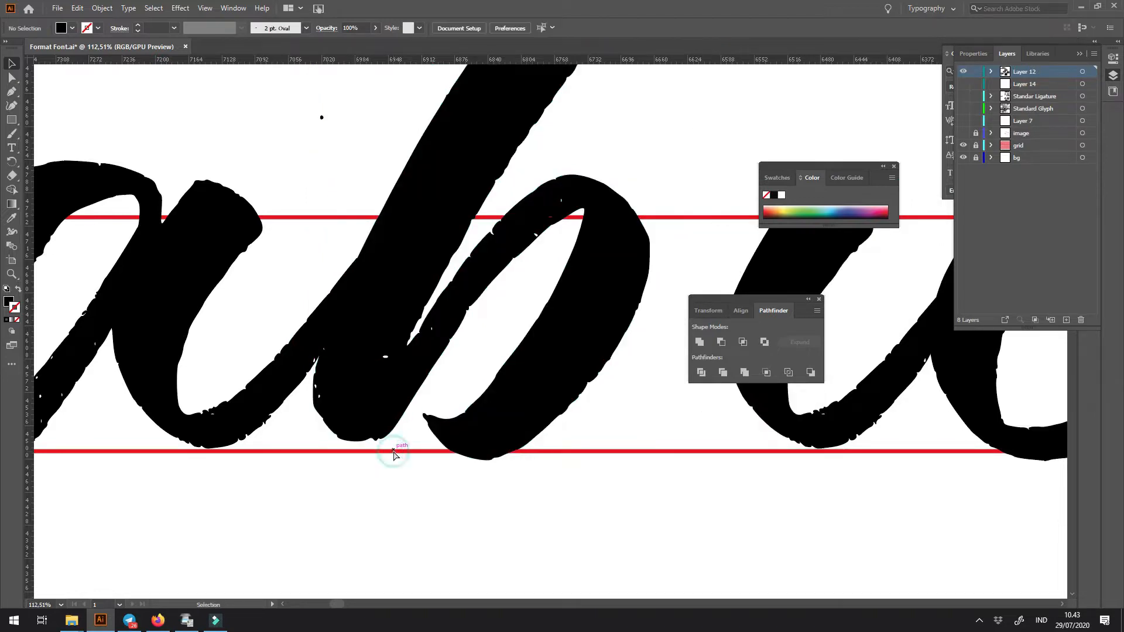
# - Place the copied stem over the c, lining up its foot with the c's lower curve
pyautogui.hotkey('ctrl', '-')
pyautogui.hotkey('ctrl', '-')
pyautogui.hotkey('ctrl', '-')
pyautogui.moveTo(457, 382); pyautogui.dragTo(289, 406)
pyautogui.moveTo(416, 319); pyautogui.dragTo(537, 444)
pyautogui.moveTo(334, 447); pyautogui.dragTo(496, 406)
pyautogui.moveTo(325, 203); pyautogui.dragTo(310, 449)
pyautogui.moveTo(237, 367); pyautogui.dragTo(327, 436)
pyautogui.click(317, 377)
pyautogui.click(243, 380)
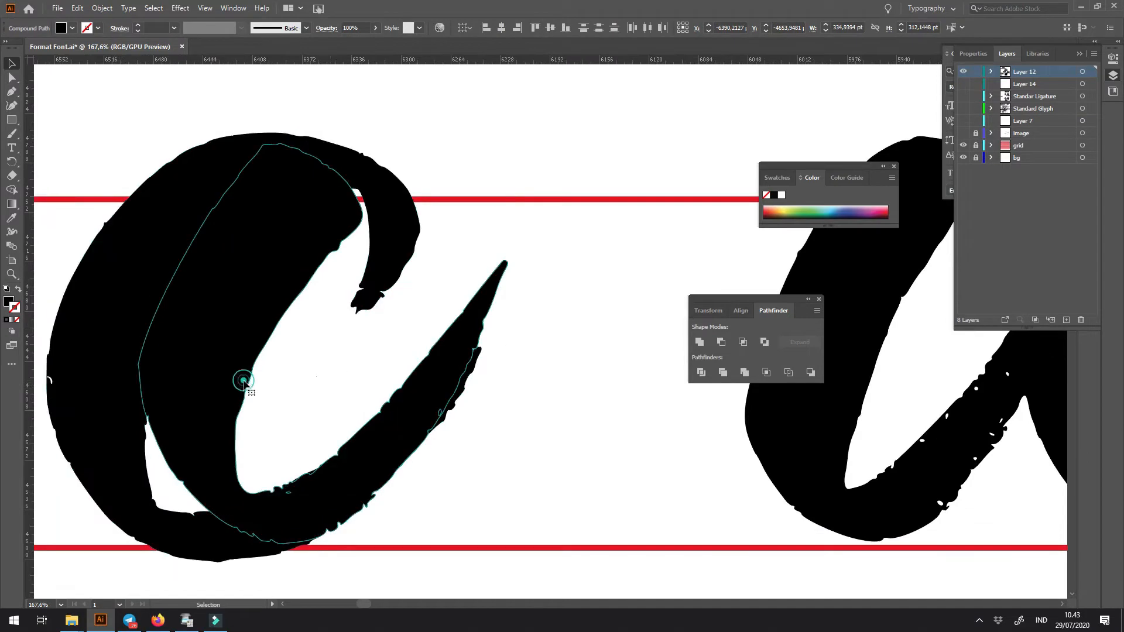
# - Swap the stem's black fill to its stroke and shift it right until its tail follows the c's exit stroke
pyautogui.hotkey('shift', 'x')
pyautogui.moveTo(258, 382); pyautogui.dragTo(251, 380)
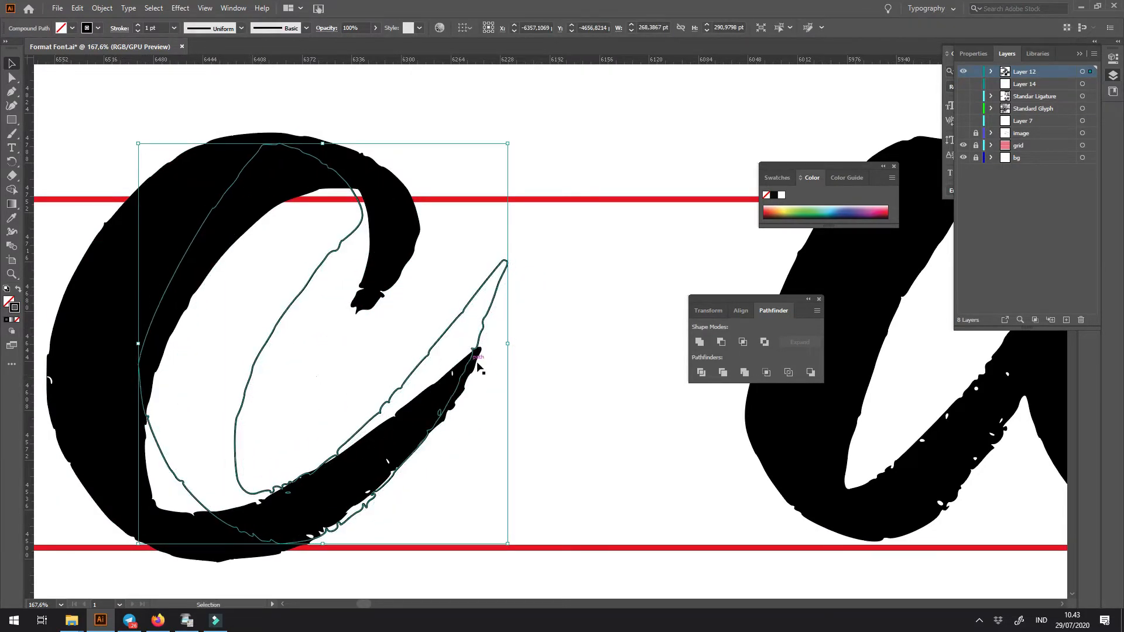
pyautogui.moveTo(482, 339); pyautogui.dragTo(490, 337)
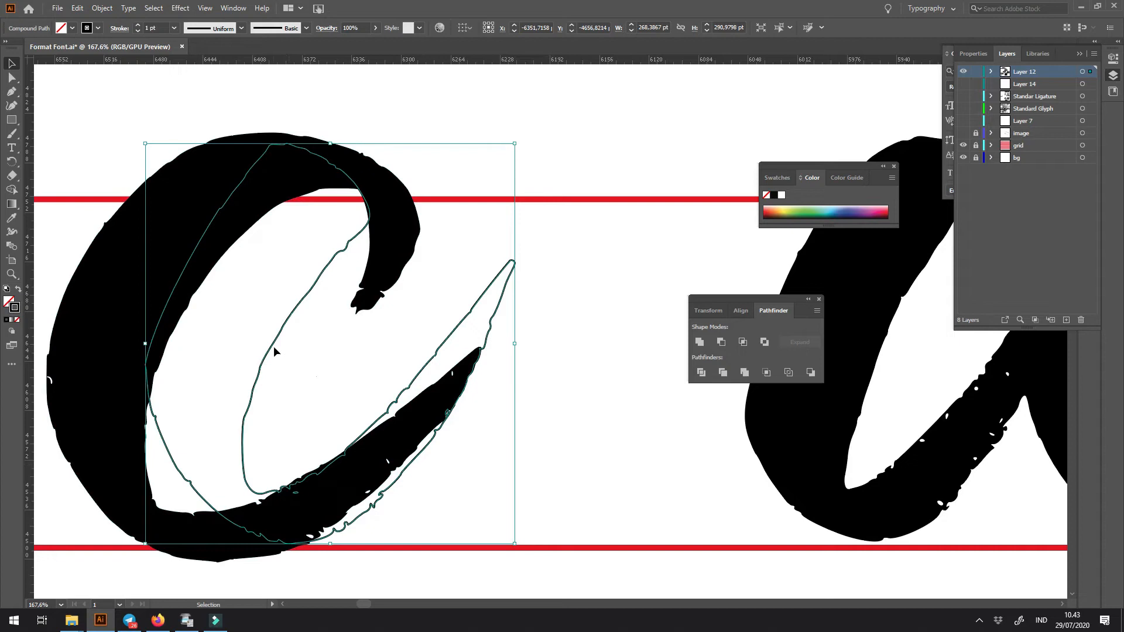
# - Copy the stem outline and draw a closed Pen tool cutting shape around its tail over the c
pyautogui.click(77, 8)
pyautogui.click(100, 65)
pyautogui.press('a')
pyautogui.press('v')
pyautogui.press('p')
pyautogui.click(299, 463)
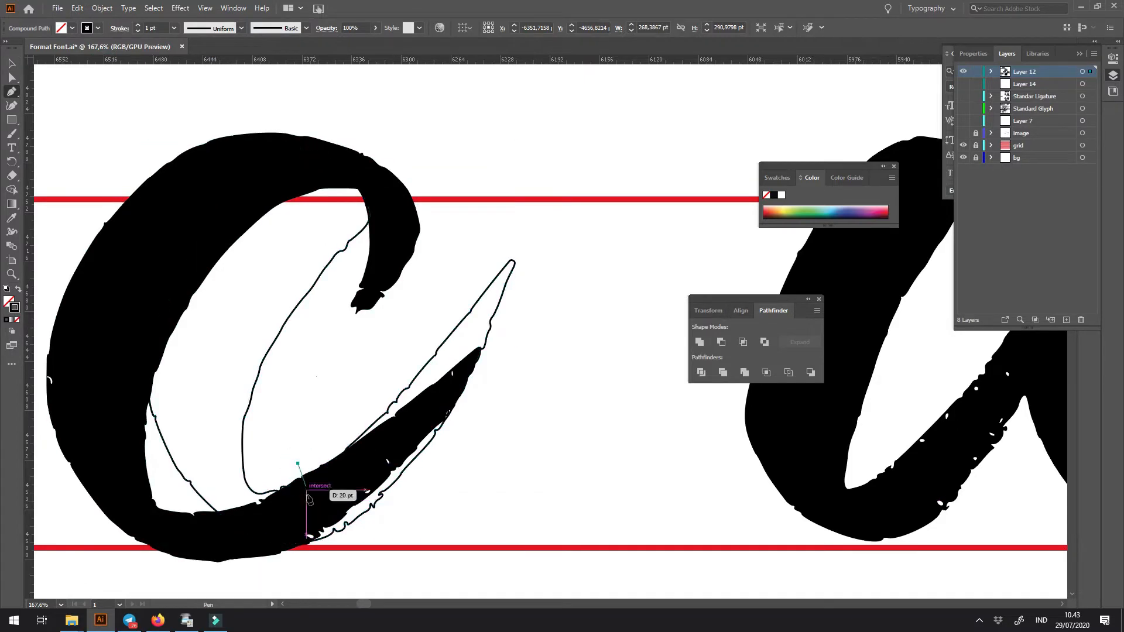
pyautogui.click(293, 550)
pyautogui.click(354, 563)
pyautogui.click(595, 453)
pyautogui.click(573, 253)
pyautogui.click(510, 213)
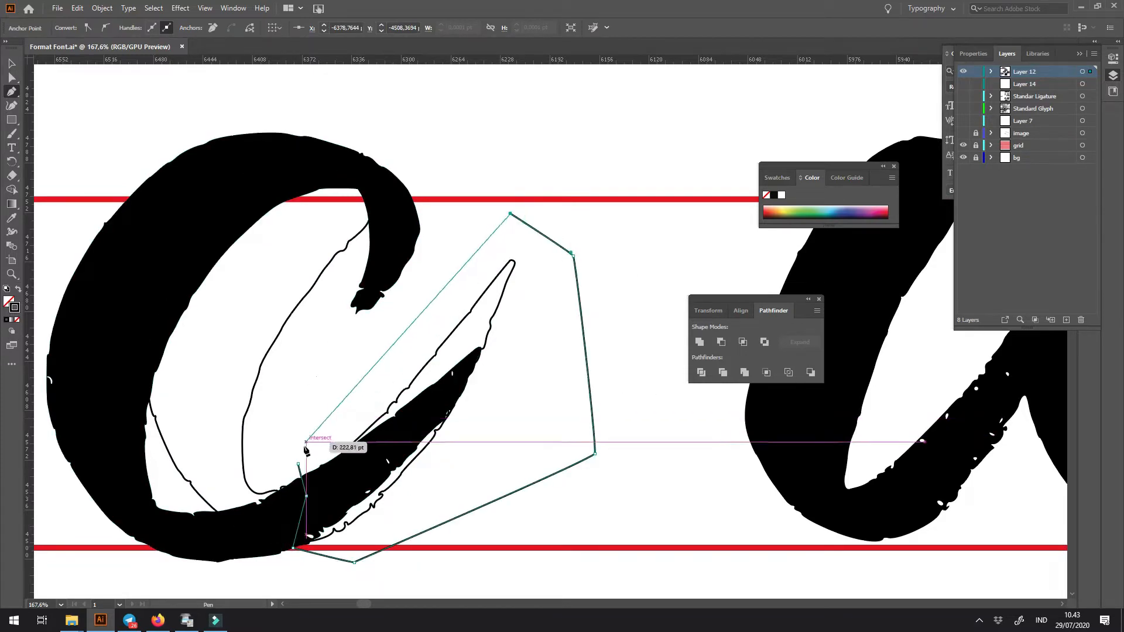
pyautogui.press('v')
# - Intersect the stem outline with the cutting shape and give the remaining tail on the c a solid black fill
pyautogui.keyDown('shift'); pyautogui.click(278, 335); pyautogui.keyUp('shift')
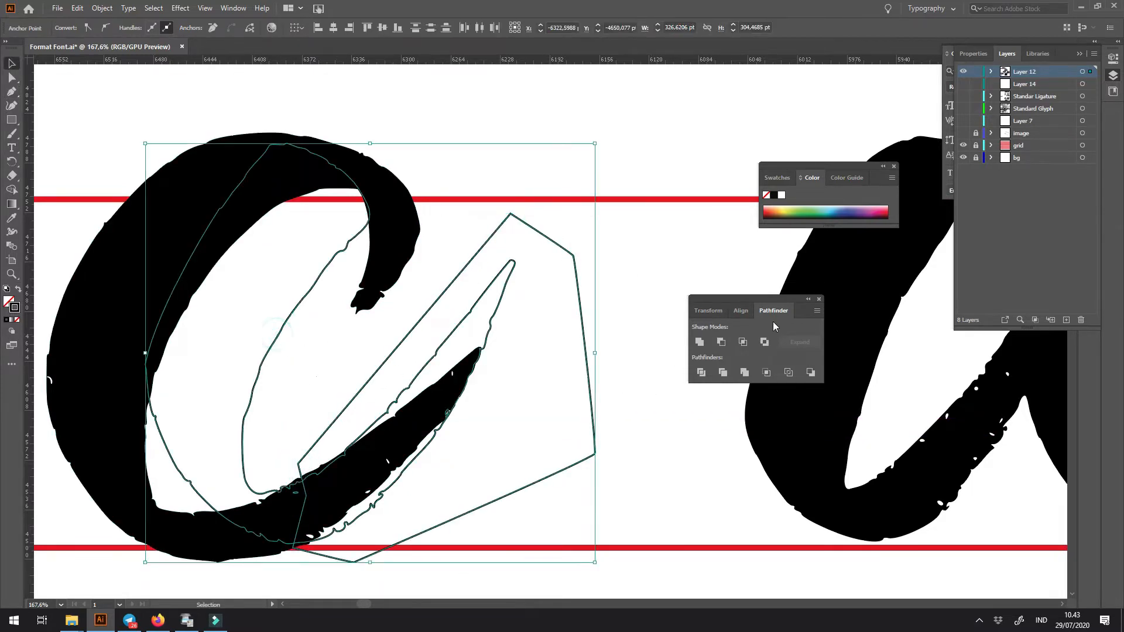
pyautogui.click(741, 342)
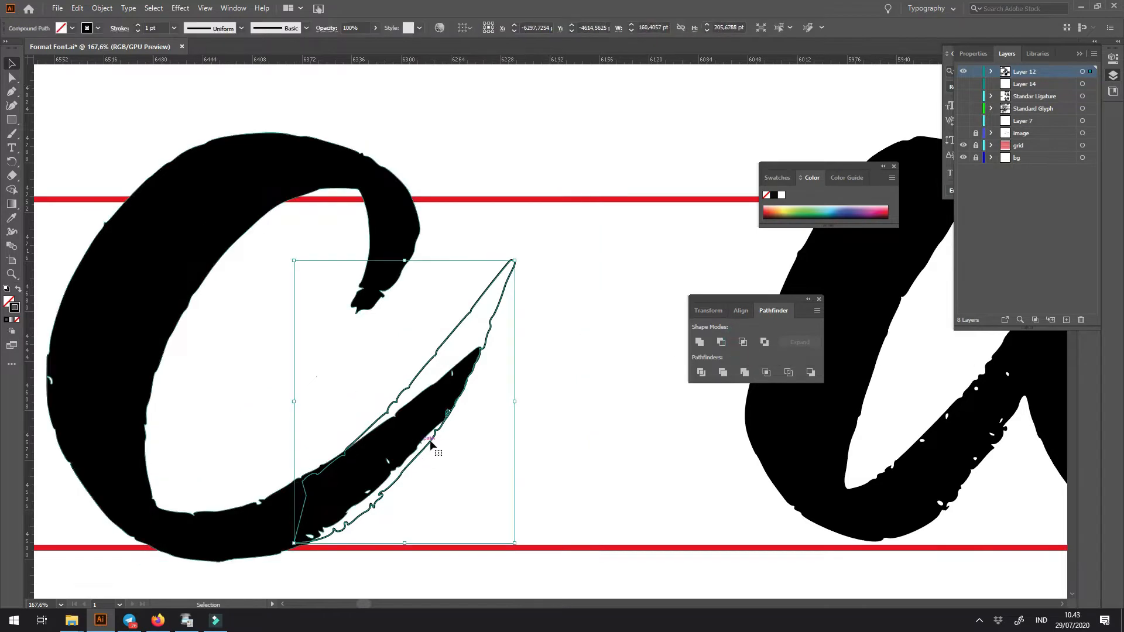
pyautogui.click(588, 402)
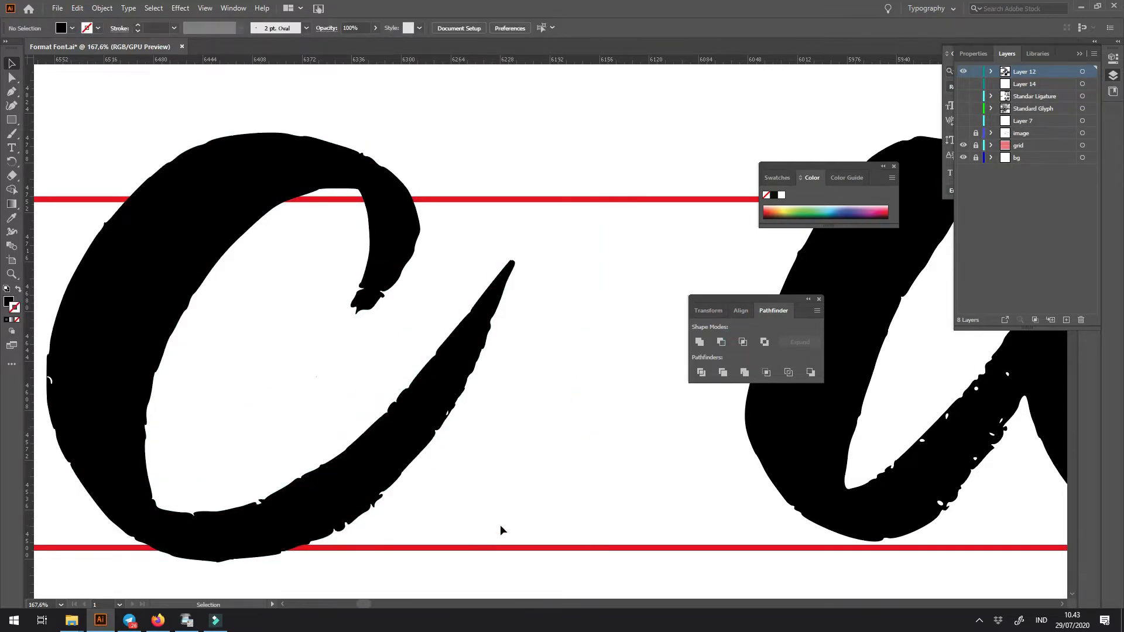
# - Move the c together with its new tail left until it meets the b
pyautogui.hotkey('ctrl', '-')
pyautogui.hotkey('ctrl', '-')
pyautogui.hotkey('ctrl', '-')
pyautogui.hotkey('ctrl', '-')
pyautogui.press('space')
pyautogui.moveTo(498, 480); pyautogui.dragTo(601, 498)
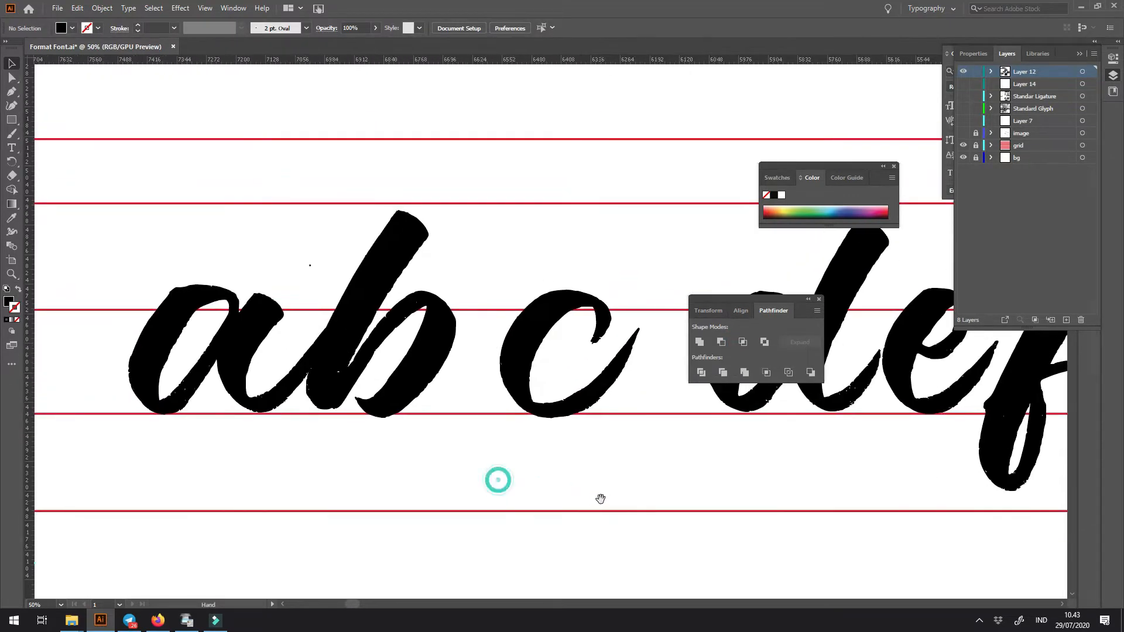
pyautogui.moveTo(513, 275); pyautogui.dragTo(624, 430)
pyautogui.moveTo(587, 396); pyautogui.dragTo(557, 395)
pyautogui.click(563, 461)
pyautogui.press('space')
pyautogui.moveTo(570, 459); pyautogui.dragTo(536, 486)
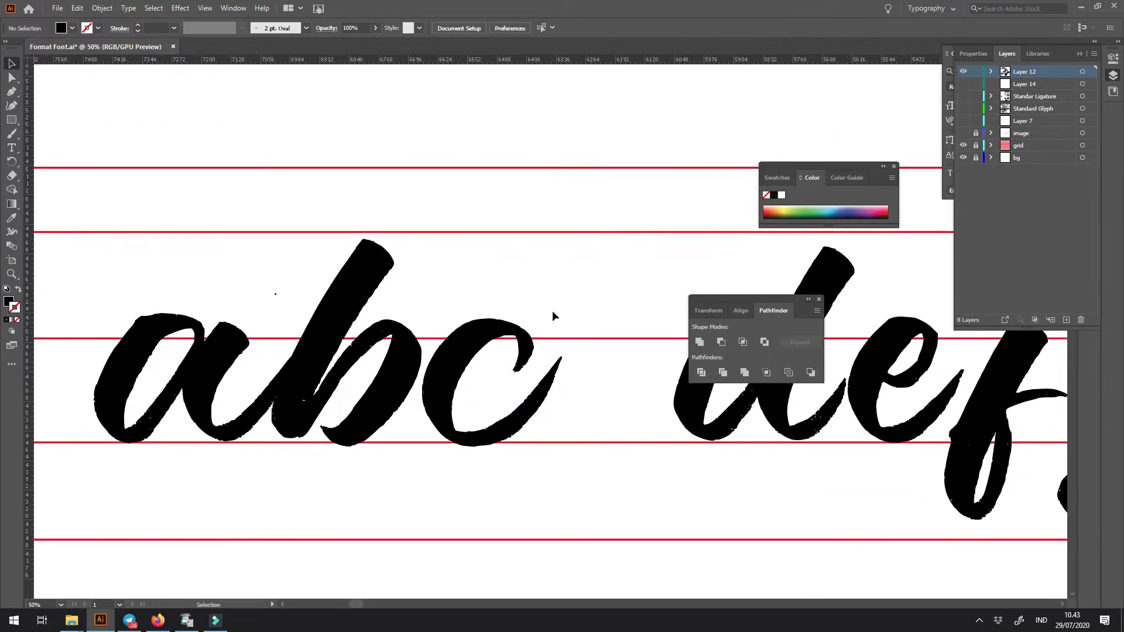
# - Paste the copied stem outline and place it over the lower part of the d's stem
pyautogui.press('space')
pyautogui.moveTo(584, 412); pyautogui.dragTo(486, 398)
pyautogui.hotkey('ctrl', 'space')
pyautogui.moveTo(486, 347); pyautogui.dragTo(554, 416)
pyautogui.hotkey('ctrl', 'z')
pyautogui.moveTo(535, 416); pyautogui.dragTo(431, 417)
pyautogui.moveTo(377, 386); pyautogui.dragTo(475, 388)
pyautogui.moveTo(574, 410); pyautogui.dragTo(322, 400)
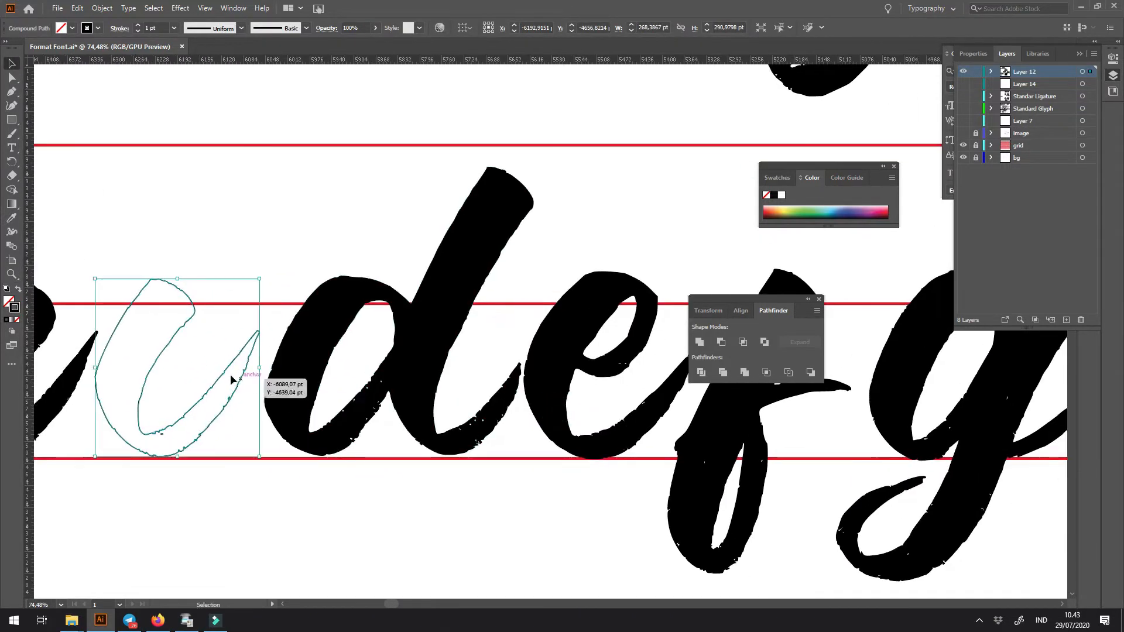
pyautogui.moveTo(224, 368); pyautogui.dragTo(519, 364)
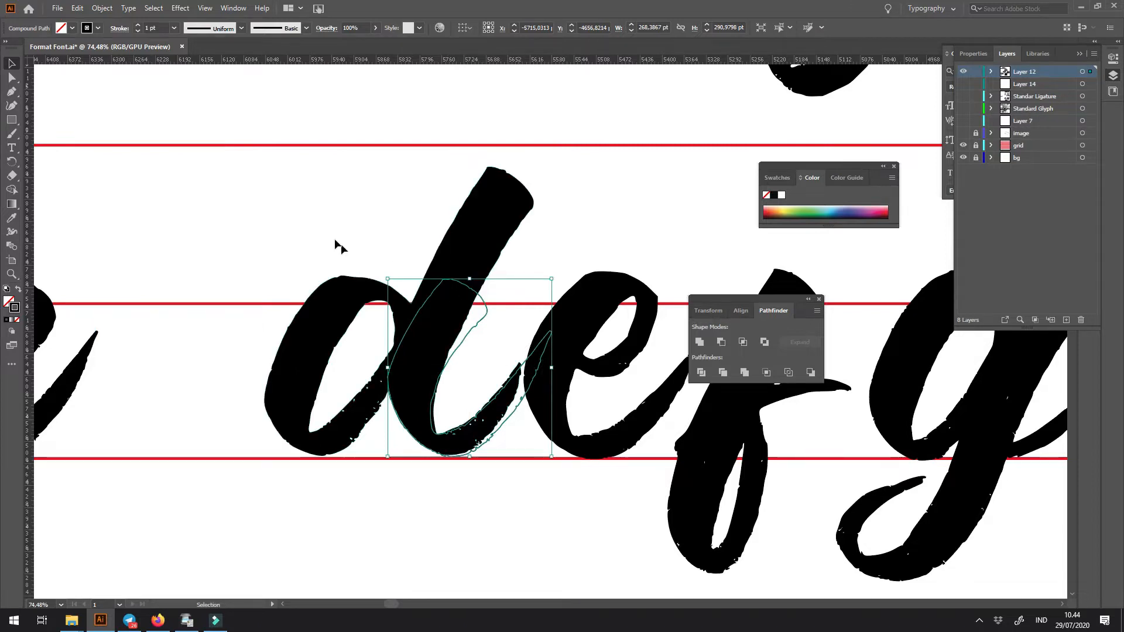
# - Move the d together with the overlaid stem outline left until it meets the c's exit stroke
pyautogui.moveTo(437, 435); pyautogui.dragTo(230, 410)
pyautogui.moveTo(238, 428); pyautogui.dragTo(618, 424)
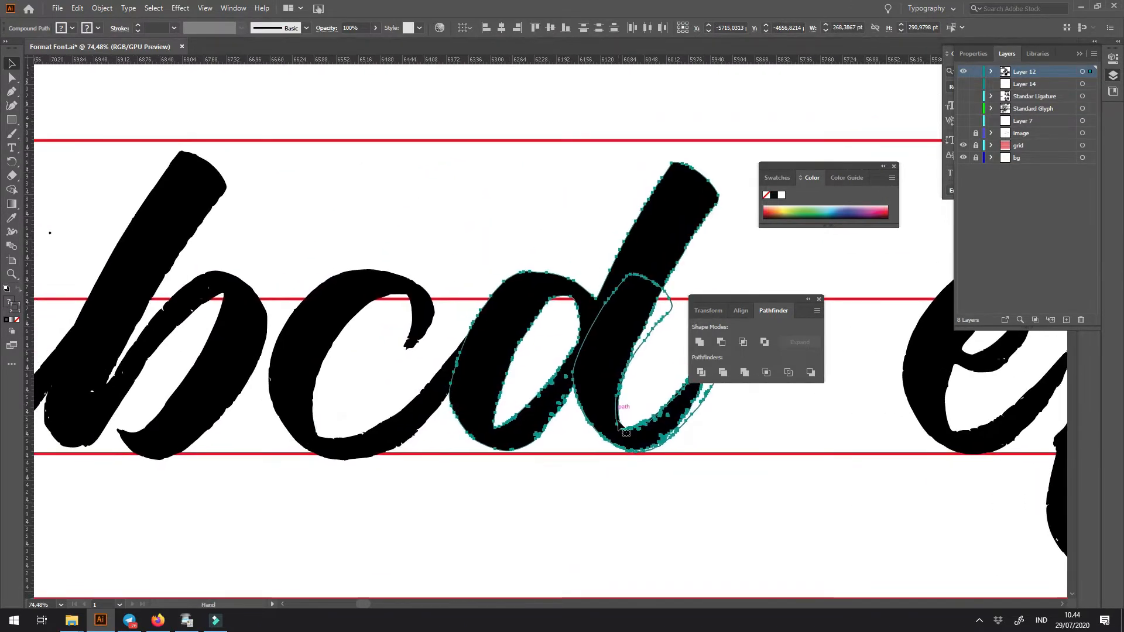
pyautogui.hotkey('ctrl', '-')
pyautogui.hotkey('ctrl', '-')
pyautogui.hotkey('ctrl', '-')
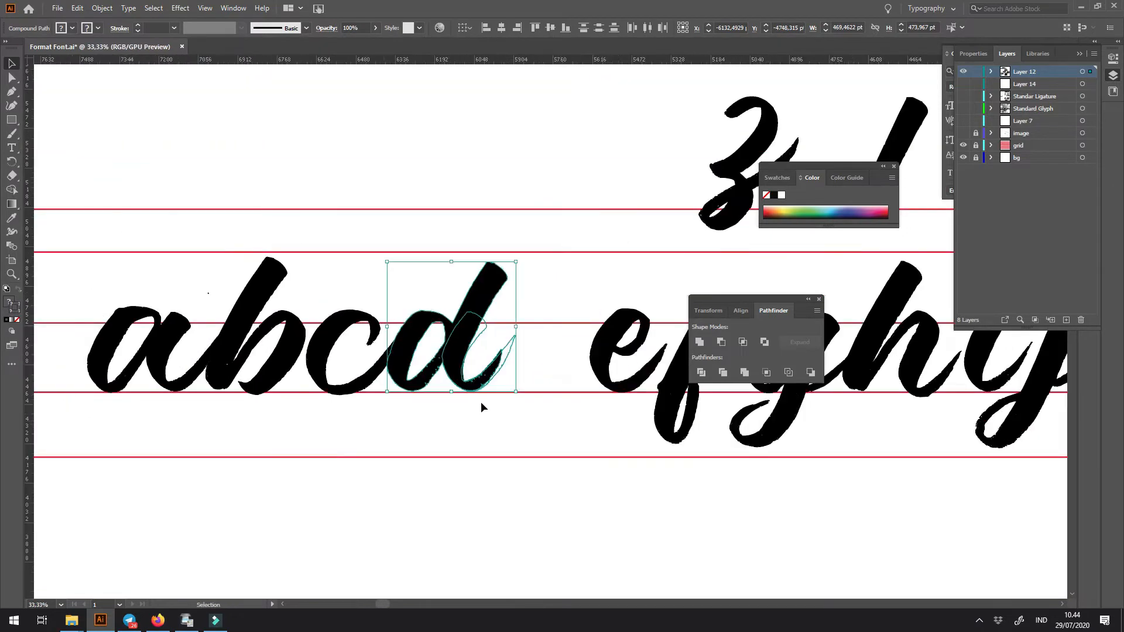
pyautogui.moveTo(420, 325); pyautogui.dragTo(416, 438)
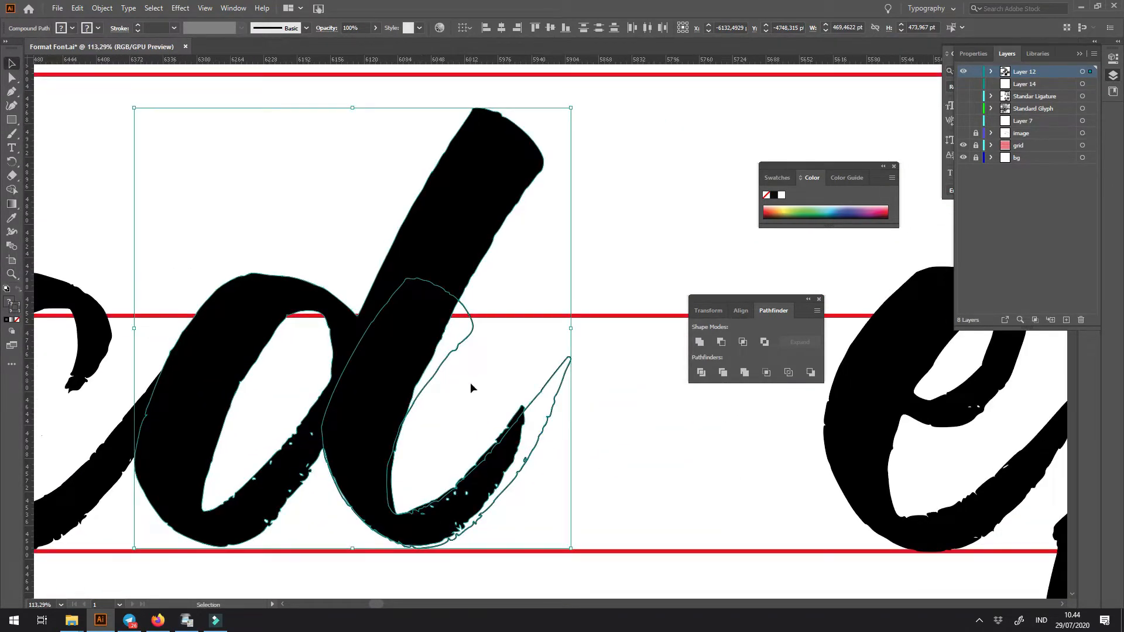
# - Nudge the stem outline slightly right along the d's lower curve and copy it
pyautogui.click(518, 361)
pyautogui.click(473, 338)
pyautogui.moveTo(472, 336); pyautogui.dragTo(473, 338)
pyautogui.press('z')
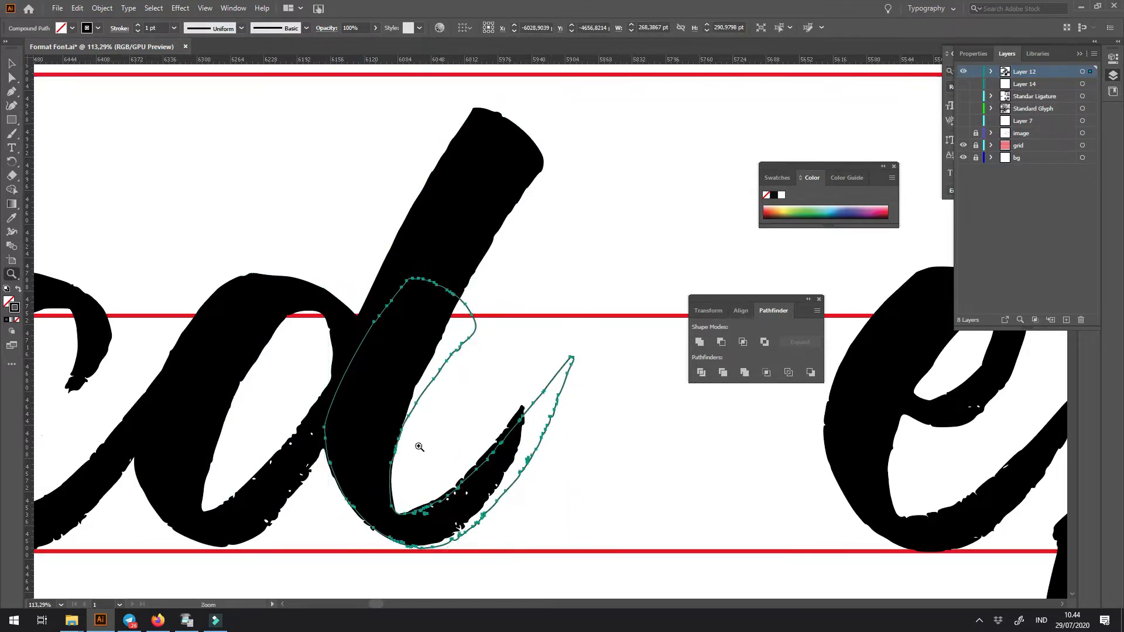
pyautogui.moveTo(419, 447); pyautogui.dragTo(500, 512)
pyautogui.scroll(-4, 433, 445)
pyautogui.hotkey('shift', 'x')
pyautogui.hotkey('shift', 'x')
pyautogui.press('v')
pyautogui.click(489, 241)
pyautogui.click(477, 194)
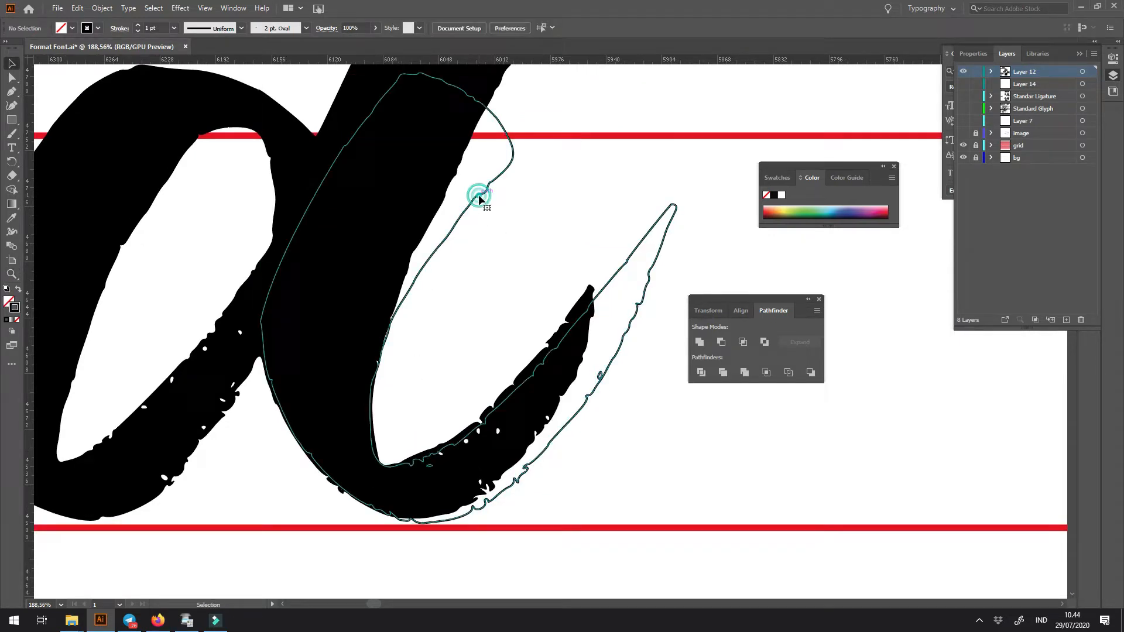
pyautogui.click(76, 8)
pyautogui.click(113, 63)
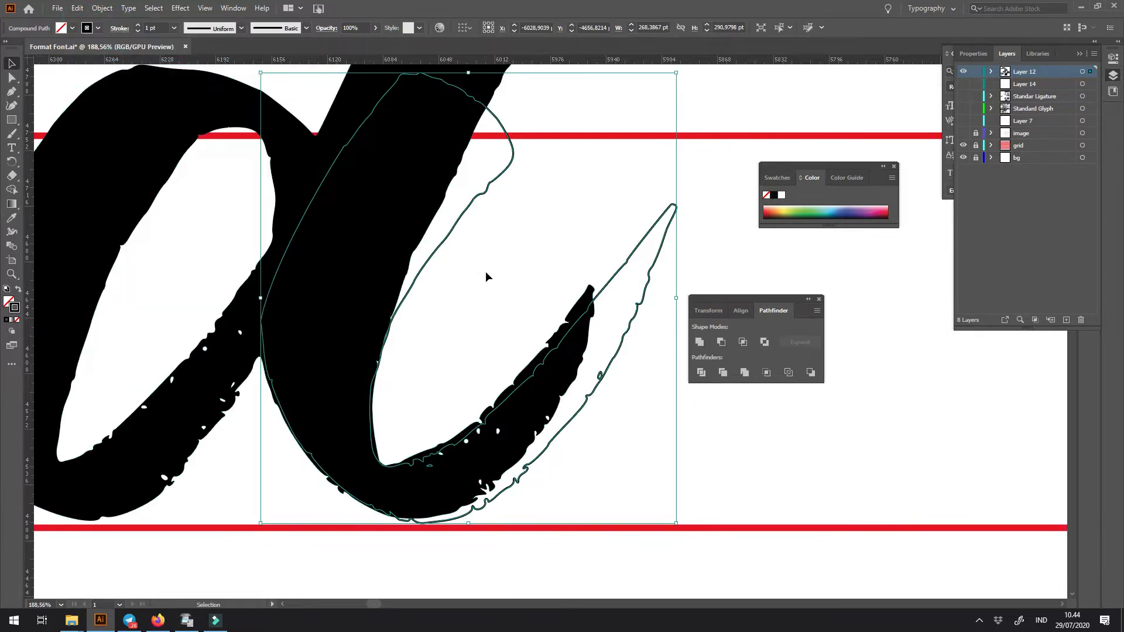
# - Draw a closed Pen tool cutting shape around the stem outline's tail, starting inside the d's lower bend
pyautogui.press('p')
pyautogui.moveTo(400, 423); pyautogui.dragTo(368, 473)
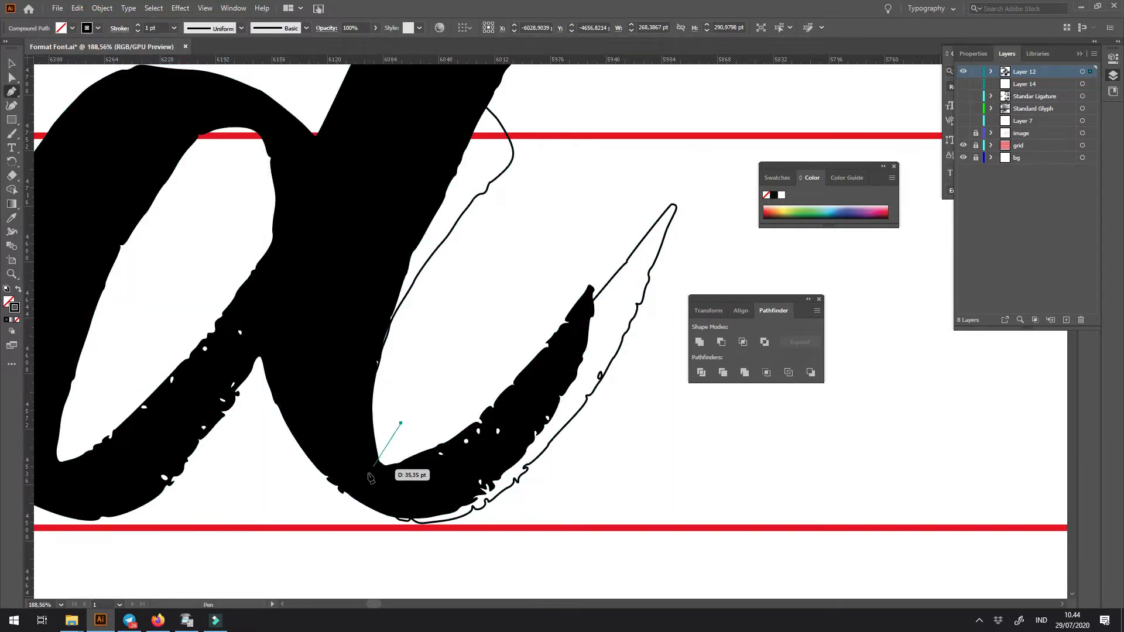
pyautogui.moveTo(322, 520); pyautogui.dragTo(318, 534)
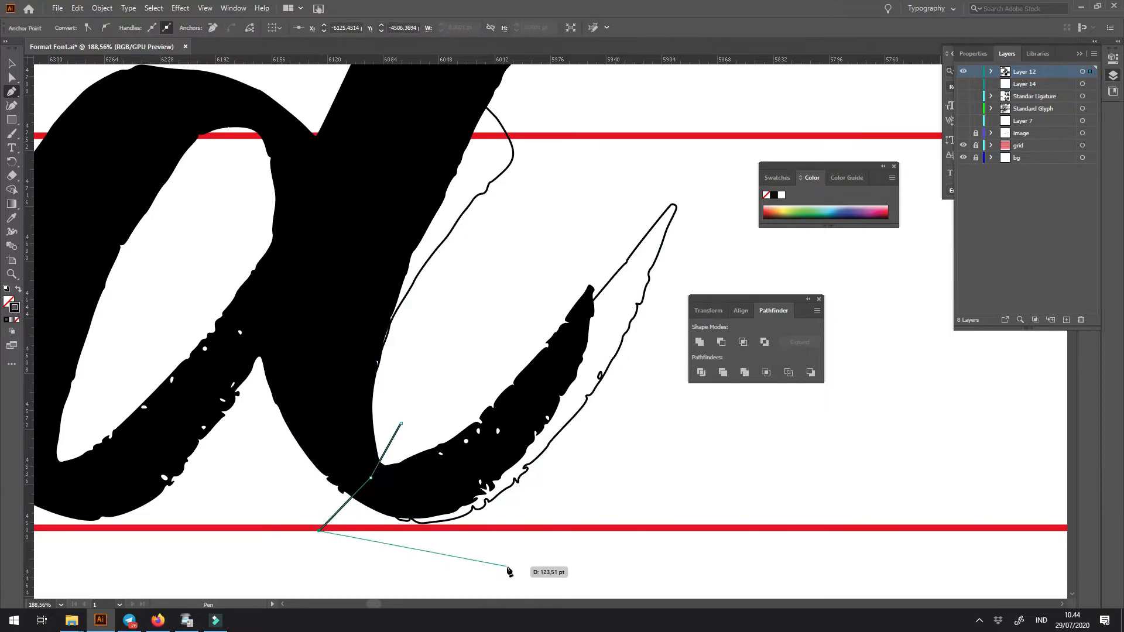
pyautogui.scroll(-3, 311, 503)
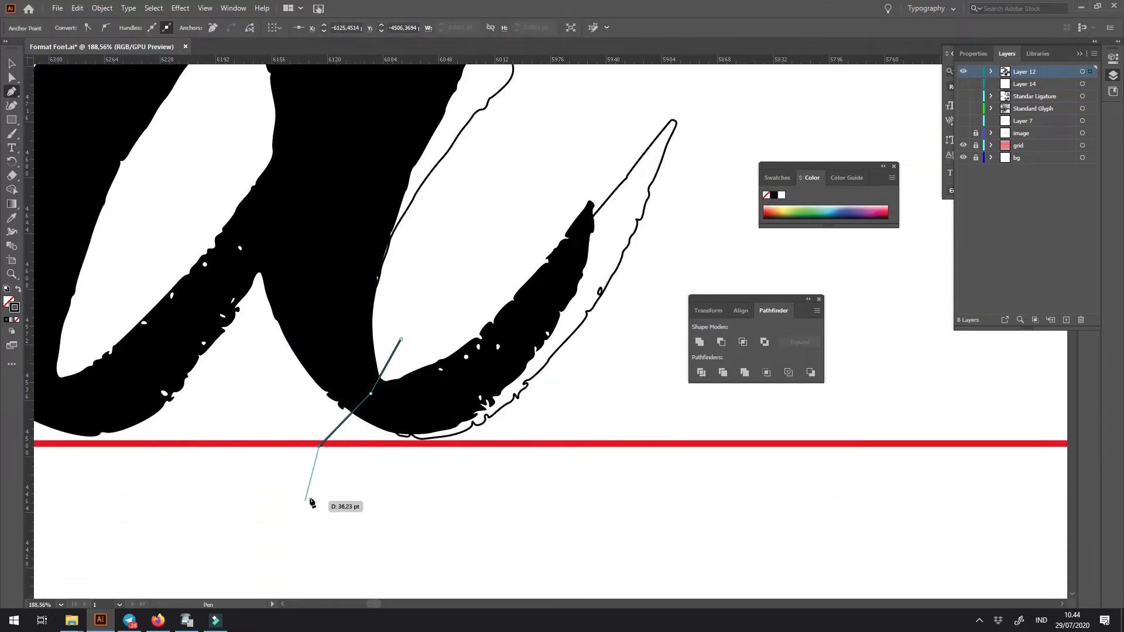
pyautogui.scroll(2, 369, 524)
pyautogui.click(611, 517)
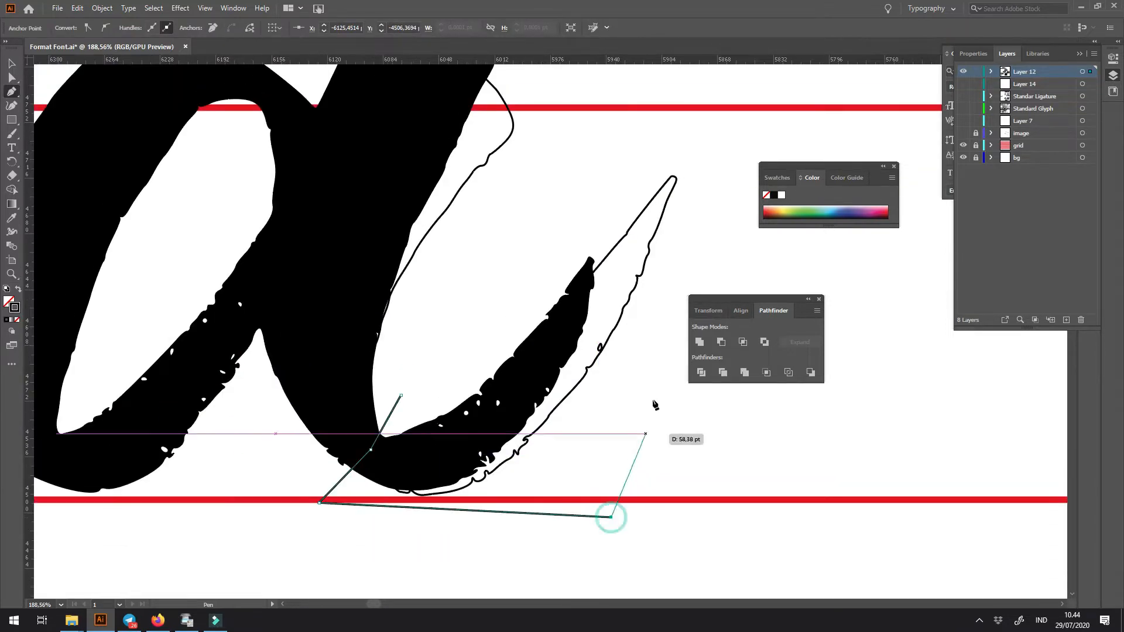
pyautogui.moveTo(668, 321); pyautogui.dragTo(698, 158)
pyautogui.click(475, 265)
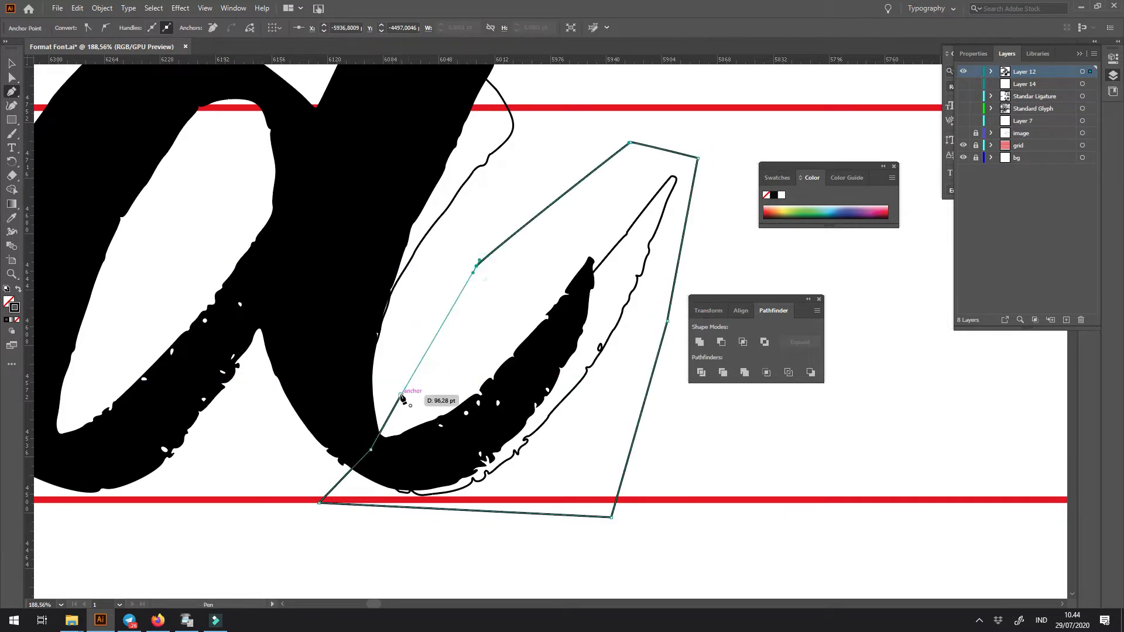
pyautogui.click(401, 395)
pyautogui.press('v')
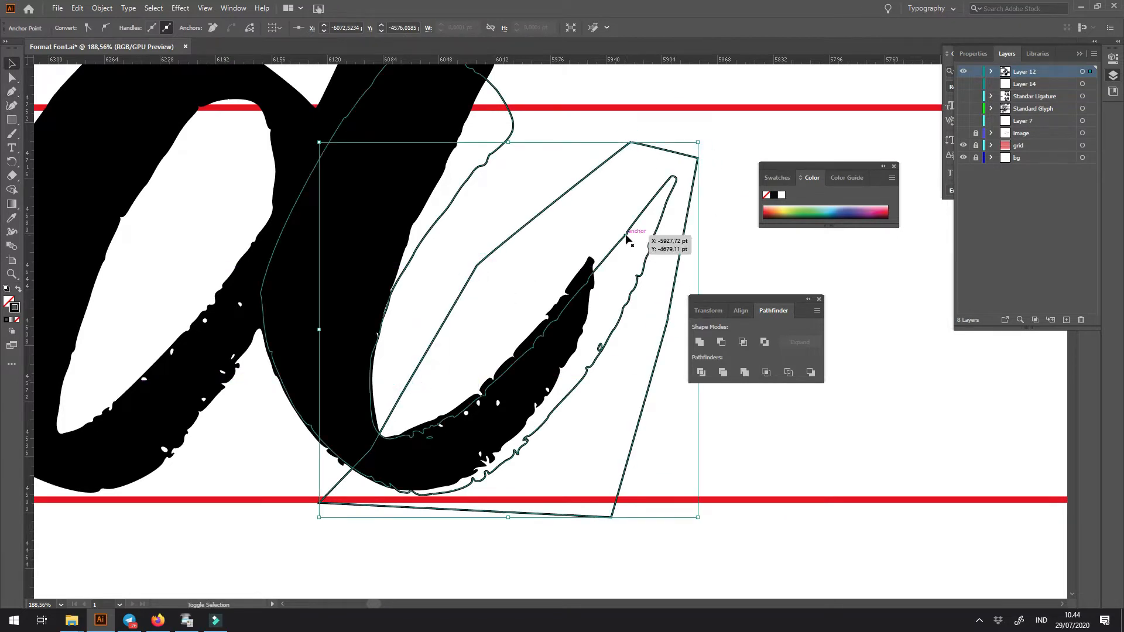
# - Place a spare stem outline between the d and the e, and intersect the d's stem outline with the cutting shape
pyautogui.hotkey('ctrl', '-')
pyautogui.hotkey('ctrl', '-')
pyautogui.moveTo(584, 239); pyautogui.dragTo(516, 265)
pyautogui.click(291, 288)
pyautogui.scroll(3, 216, 349)
pyautogui.click(382, 292)
pyautogui.keyDown('shift'); pyautogui.click(464, 312); pyautogui.keyUp('shift')
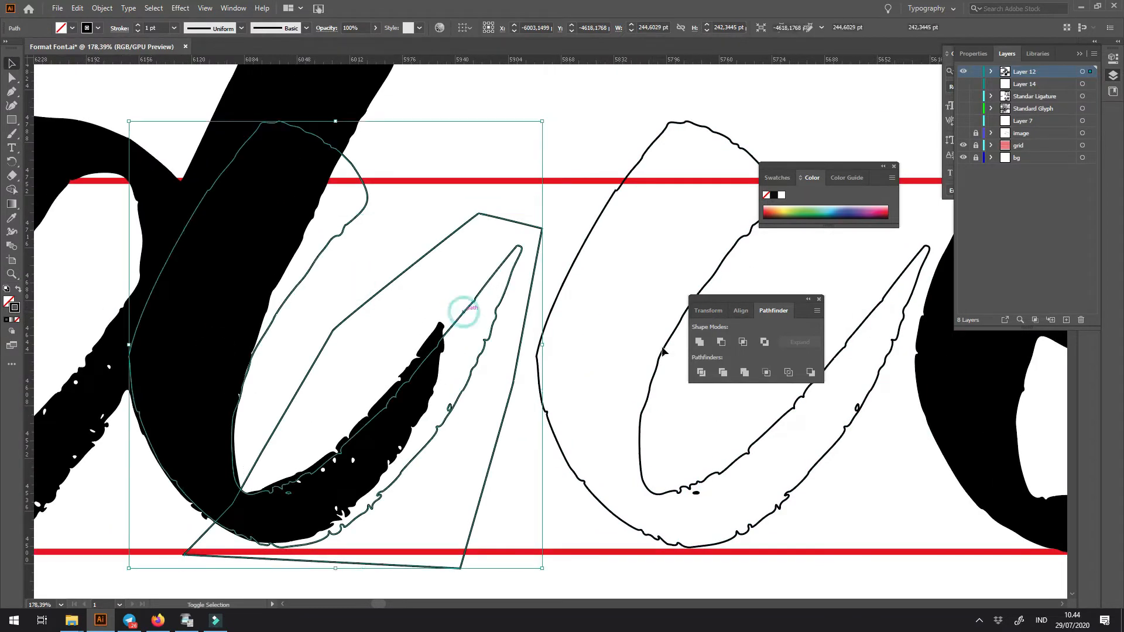
pyautogui.click(742, 342)
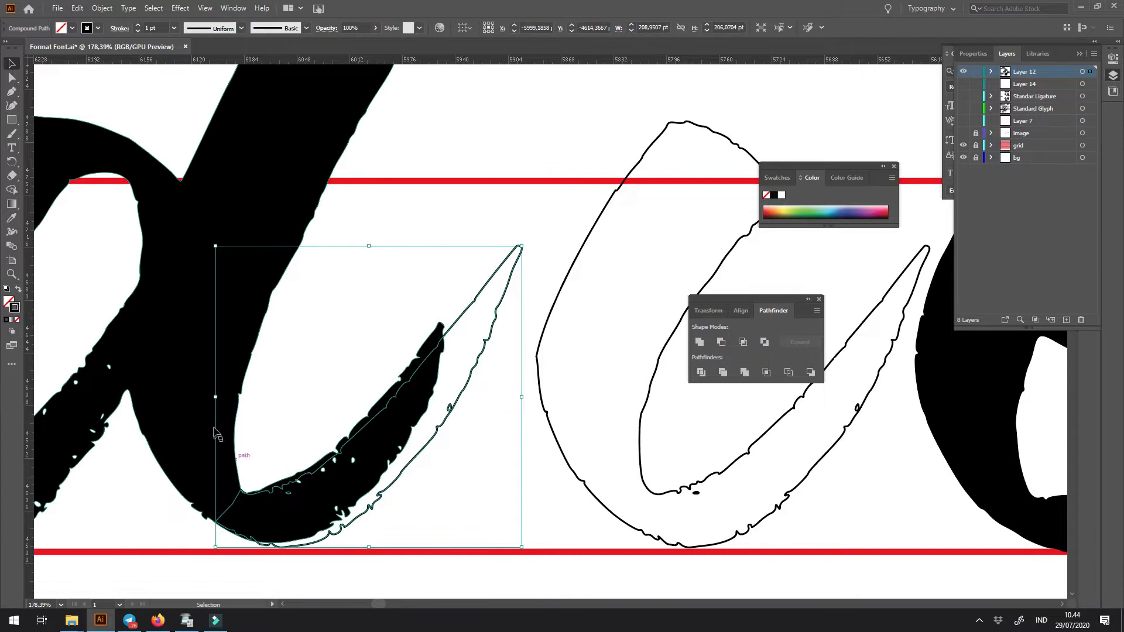
# - Turn the d into an unfilled outline and draw a closed cutting shape around its original exit stroke
pyautogui.click(234, 403)
pyautogui.hotkey('shift', 'x')
pyautogui.press('p')
pyautogui.click(248, 480)
pyautogui.click(242, 494)
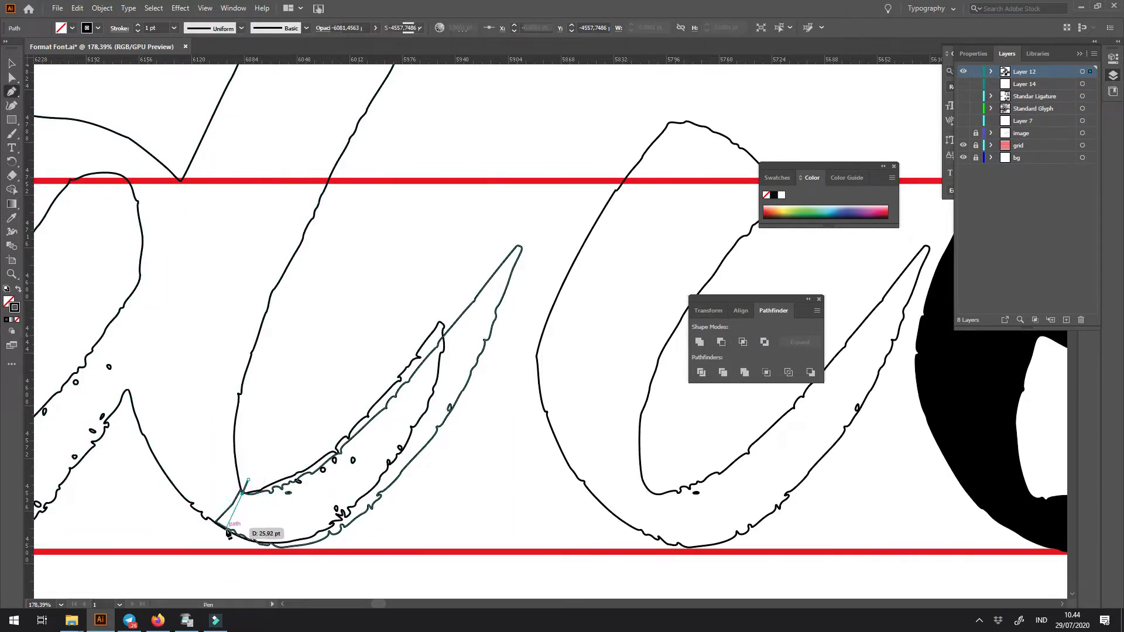
pyautogui.click(474, 325)
pyautogui.click(416, 273)
pyautogui.press('ctrl')
# - Subtract the cutting shape from the d to trim off its original exit stroke
pyautogui.keyDown('shift'); pyautogui.click(436, 340); pyautogui.keyUp('shift')
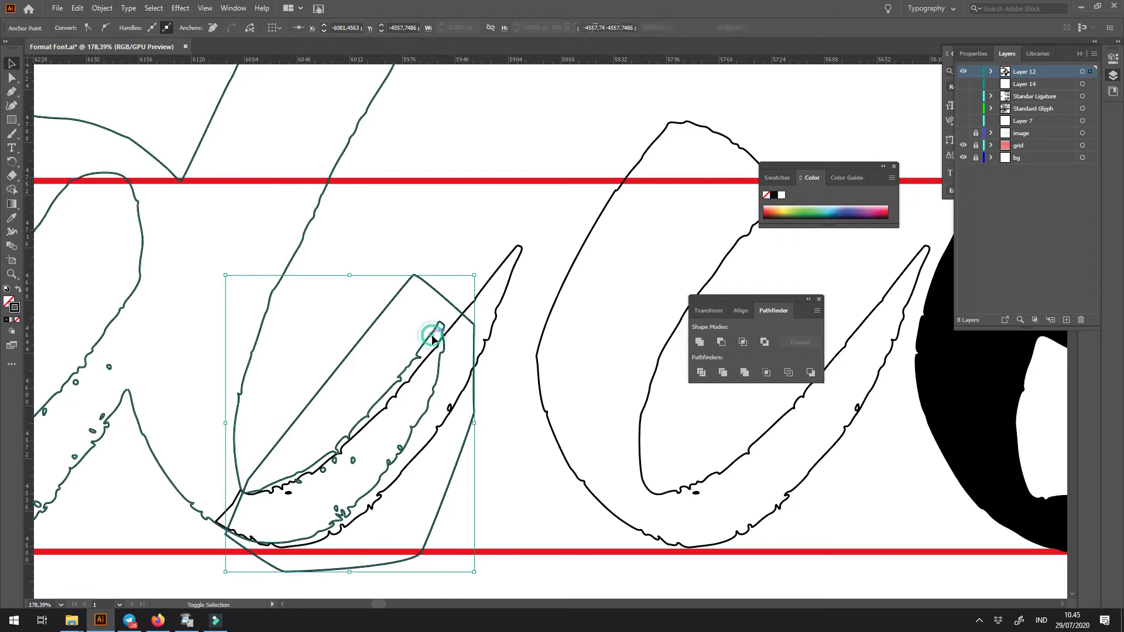
pyautogui.click(715, 343)
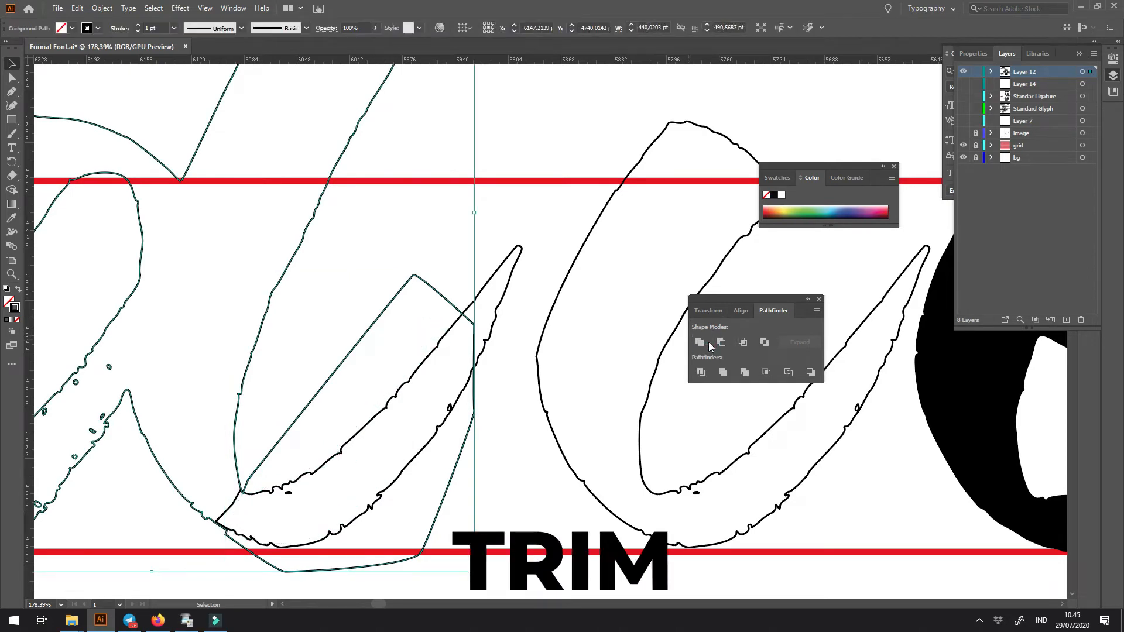
pyautogui.click(409, 271)
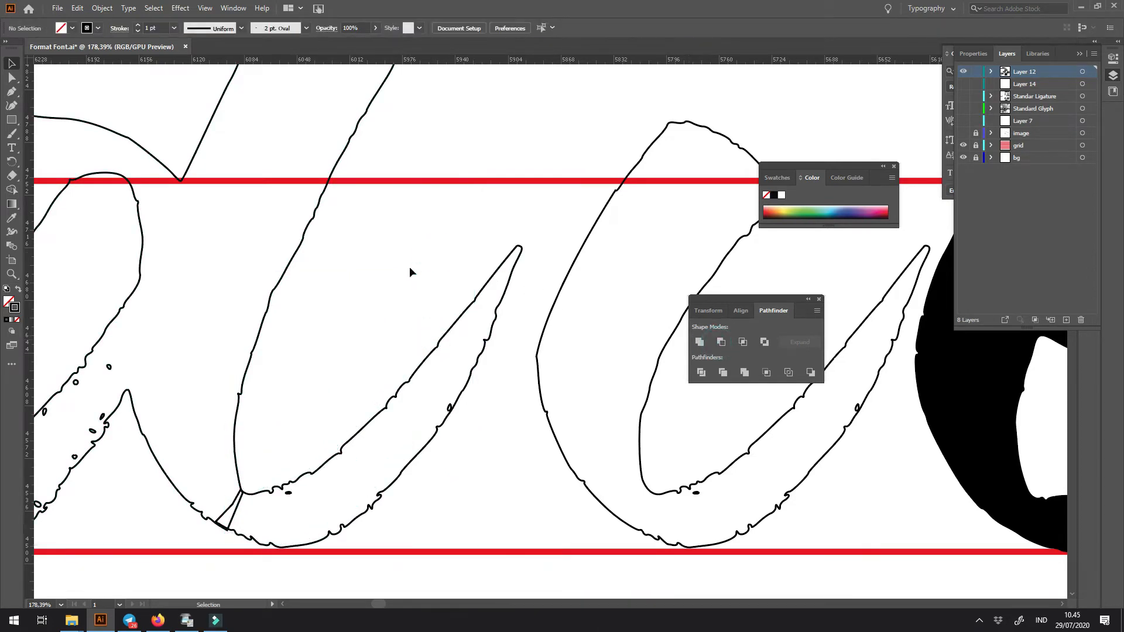
# - Swap the new tail and the trimmed d back to a solid black fill without a stroke
pyautogui.hotkey('ctrl', '-')
pyautogui.hotkey('ctrl', '-')
pyautogui.hotkey('ctrl', '-')
pyautogui.hotkey('ctrl', '-')
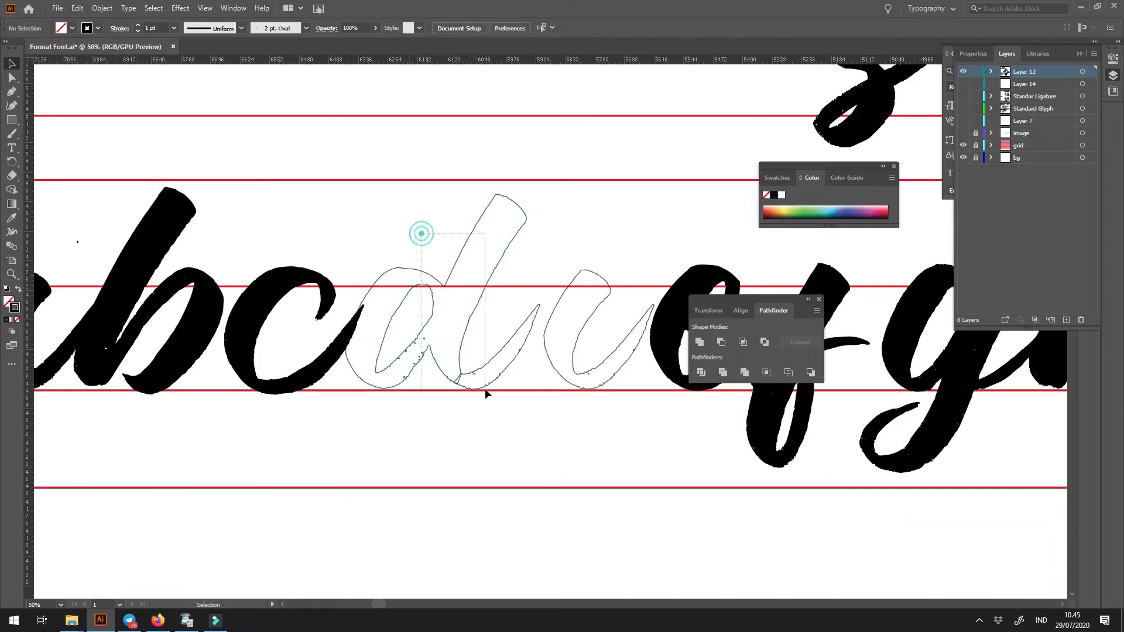
pyautogui.click(476, 355)
pyautogui.hotkey('shift', 'x')
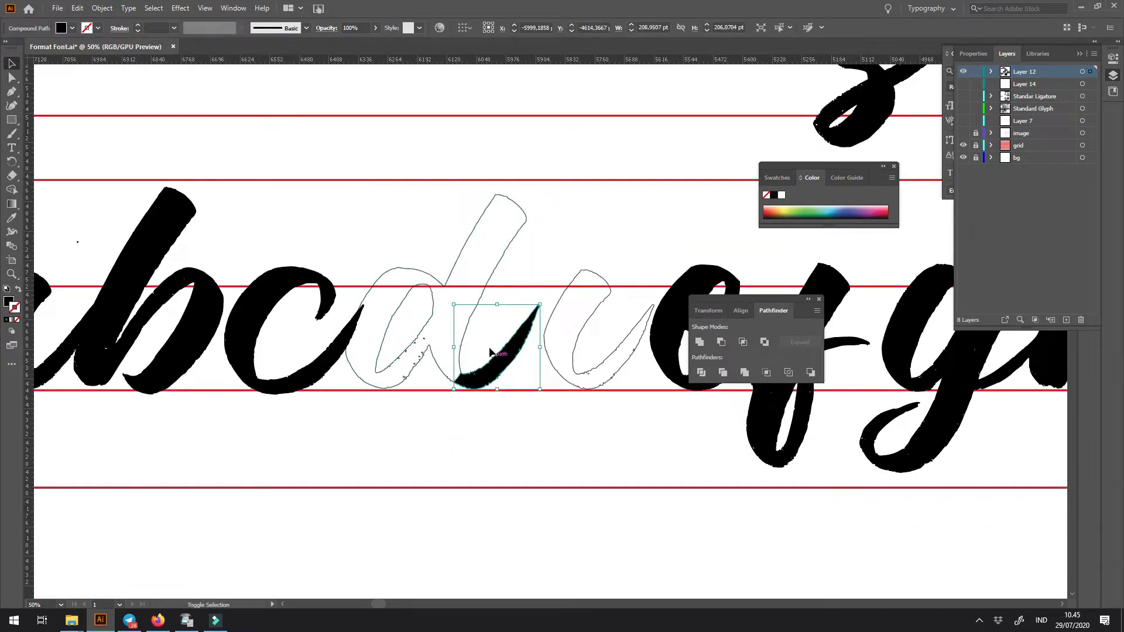
pyautogui.click(481, 301)
pyautogui.hotkey('shift', 'x')
pyautogui.click(526, 268)
pyautogui.moveTo(441, 410)
pyautogui.mouseDown()
pyautogui.moveTo(630, 421)
pyautogui.moveTo(507, 427)
pyautogui.mouseUp()
# - Move the e left onto the spare stem outline and swap its black fill to its stroke
pyautogui.hotkey('ctrl', '-')
pyautogui.hotkey('ctrl', '-')
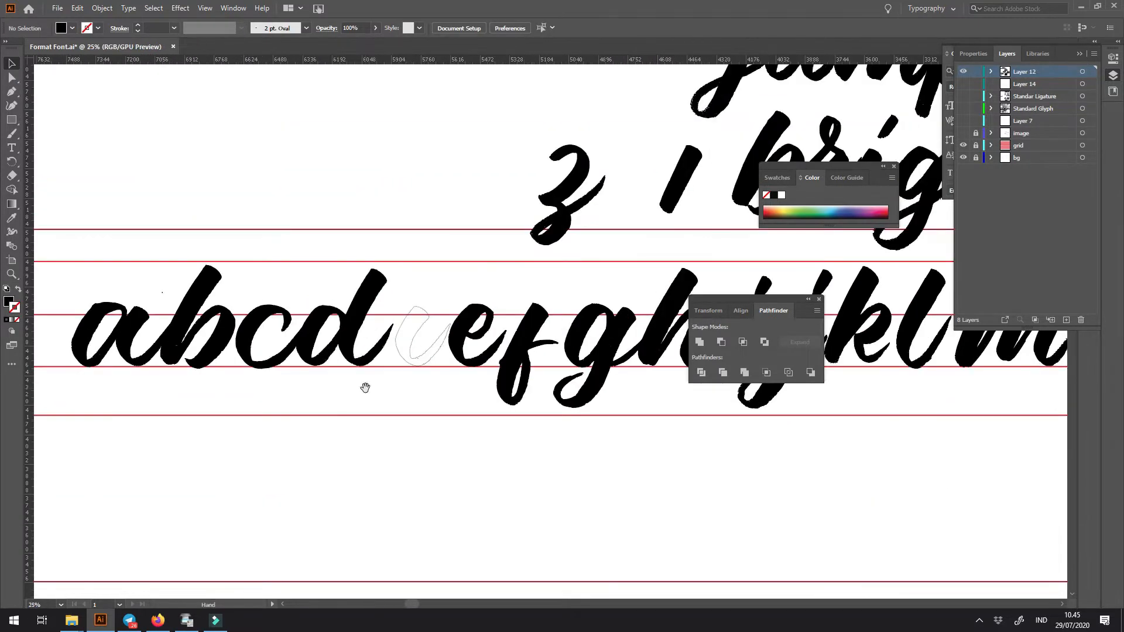
pyautogui.moveTo(248, 389); pyautogui.dragTo(293, 376)
pyautogui.moveTo(248, 295); pyautogui.dragTo(322, 344)
pyautogui.moveTo(518, 359); pyautogui.dragTo(369, 356)
pyautogui.moveTo(425, 321); pyautogui.dragTo(431, 427)
pyautogui.moveTo(545, 378); pyautogui.dragTo(491, 468)
pyautogui.hotkey('shift', 'x')
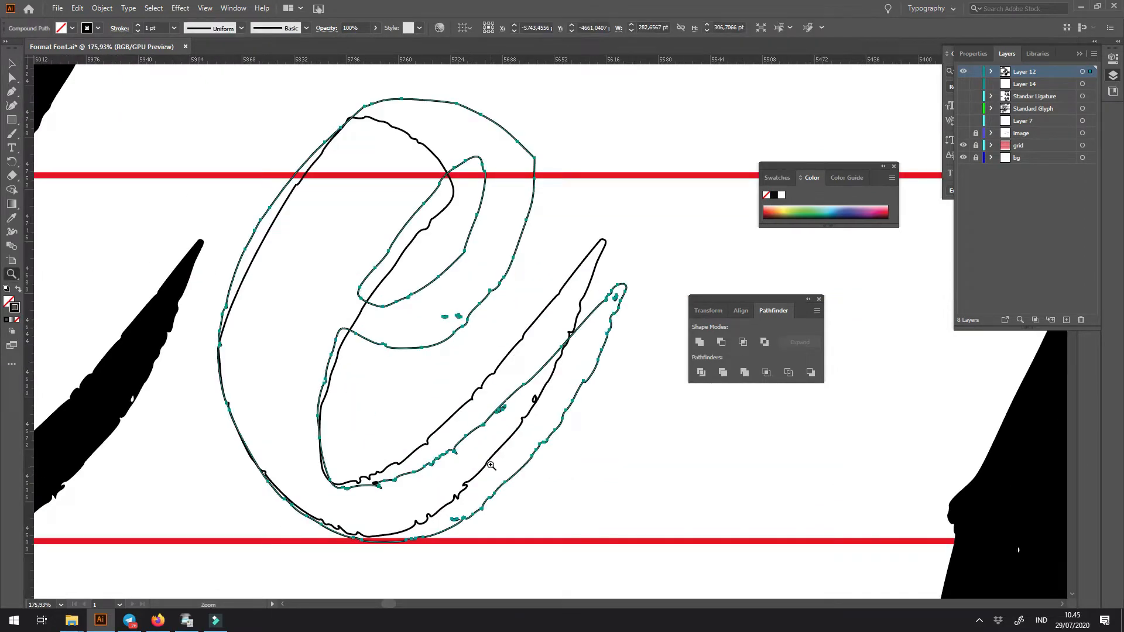
# - Nudge the e outline left until its exit stroke lines up with the spare stem's tail
pyautogui.hotkey('shift', 'Left')
pyautogui.hotkey('shift', 'Left')
pyautogui.hotkey('shift', 'Left')
pyautogui.press('Right')
pyautogui.press('Right')
pyautogui.press('Right')
pyautogui.press('Right')
pyautogui.press('Right')
pyautogui.press('Right')
pyautogui.press('Left')
pyautogui.press('Right')
pyautogui.press('Right')
pyautogui.press('v')
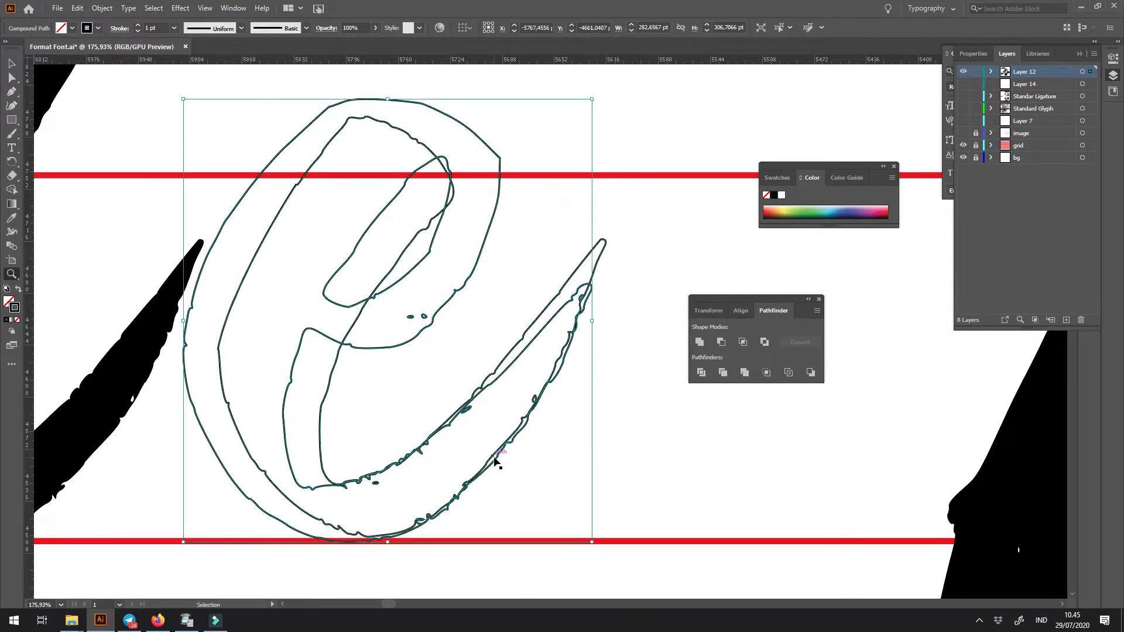
# - Duplicate the stem outline to the empty space between the e and the f
pyautogui.hotkey('ctrl', '1')
pyautogui.moveTo(494, 457); pyautogui.dragTo(304, 478)
pyautogui.press('v')
pyautogui.click(479, 265)
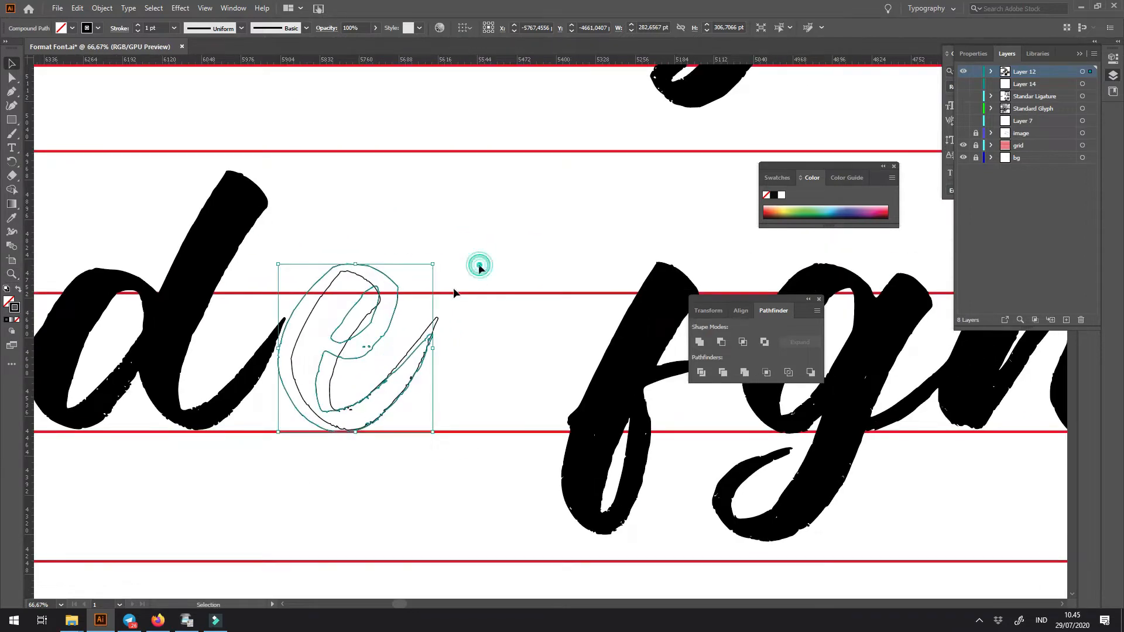
pyautogui.moveTo(331, 372); pyautogui.dragTo(514, 362)
pyautogui.moveTo(334, 355); pyautogui.dragTo(491, 462)
# - Draw a closed cutting shape with the Pen tool around the overlapping exit strokes of the e and the stem outline
pyautogui.click(336, 391)
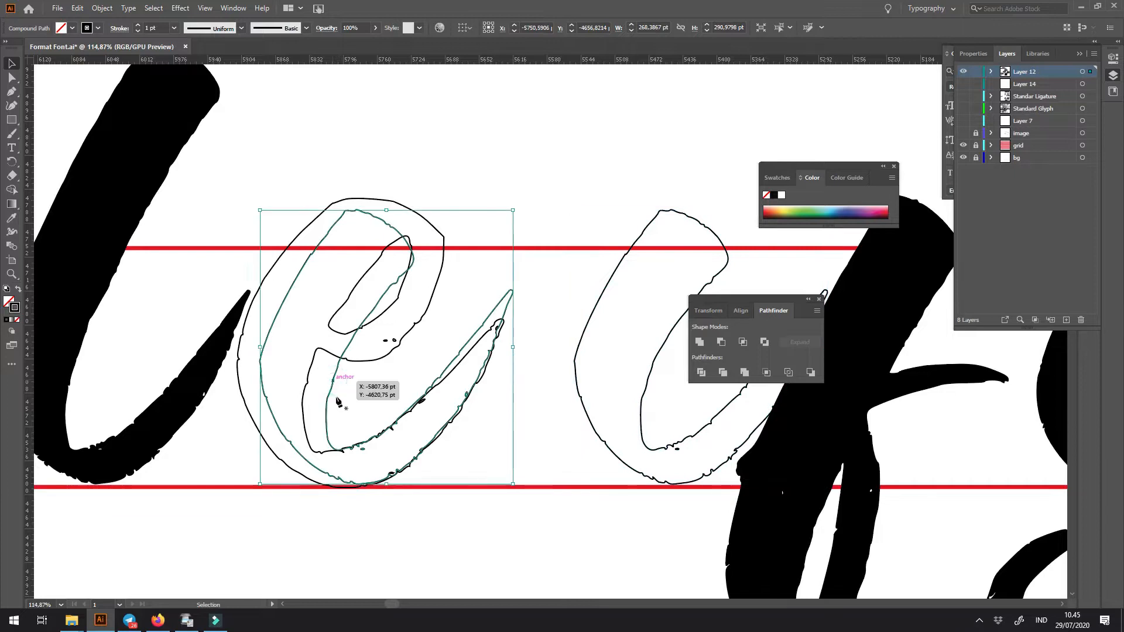
pyautogui.press('p')
pyautogui.click(342, 423)
pyautogui.moveTo(348, 460); pyautogui.dragTo(341, 495)
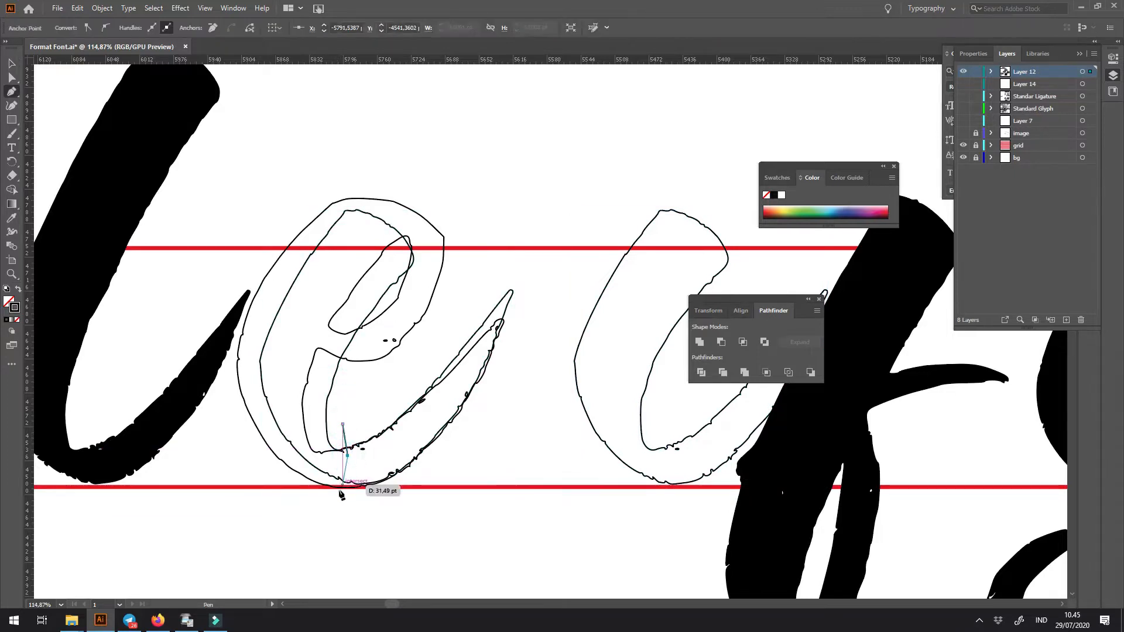
pyautogui.click(545, 254)
pyautogui.click(407, 367)
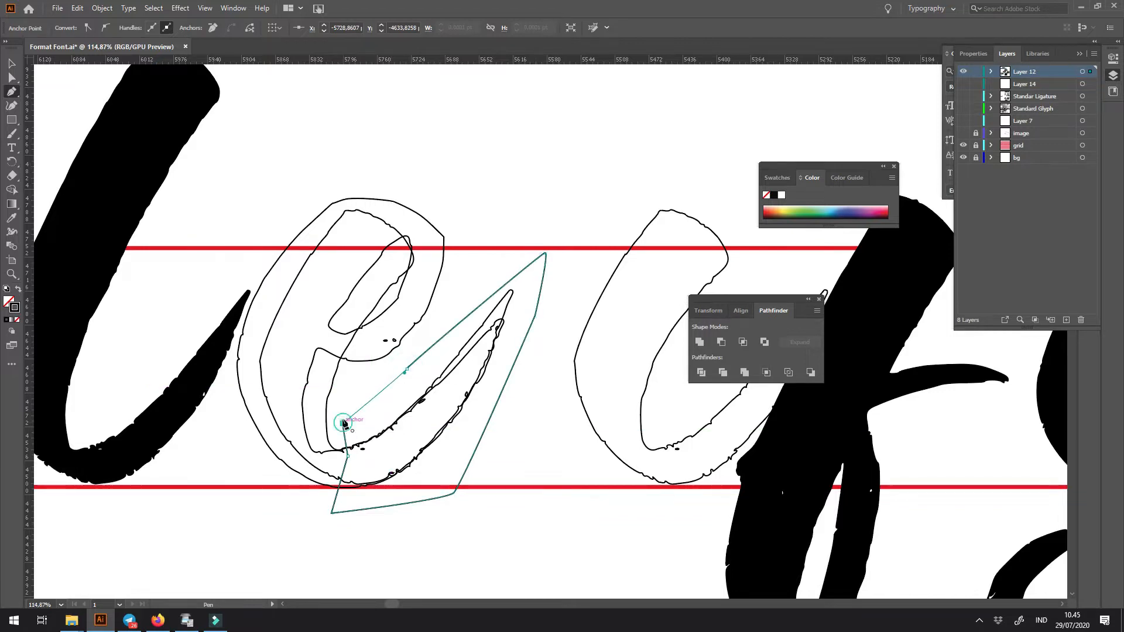
# - Intersect the cutting shape with the stem outline to isolate its tail, and give the tail a solid black fill
pyautogui.keyDown('shift'); pyautogui.click(339, 369); pyautogui.keyUp('shift')
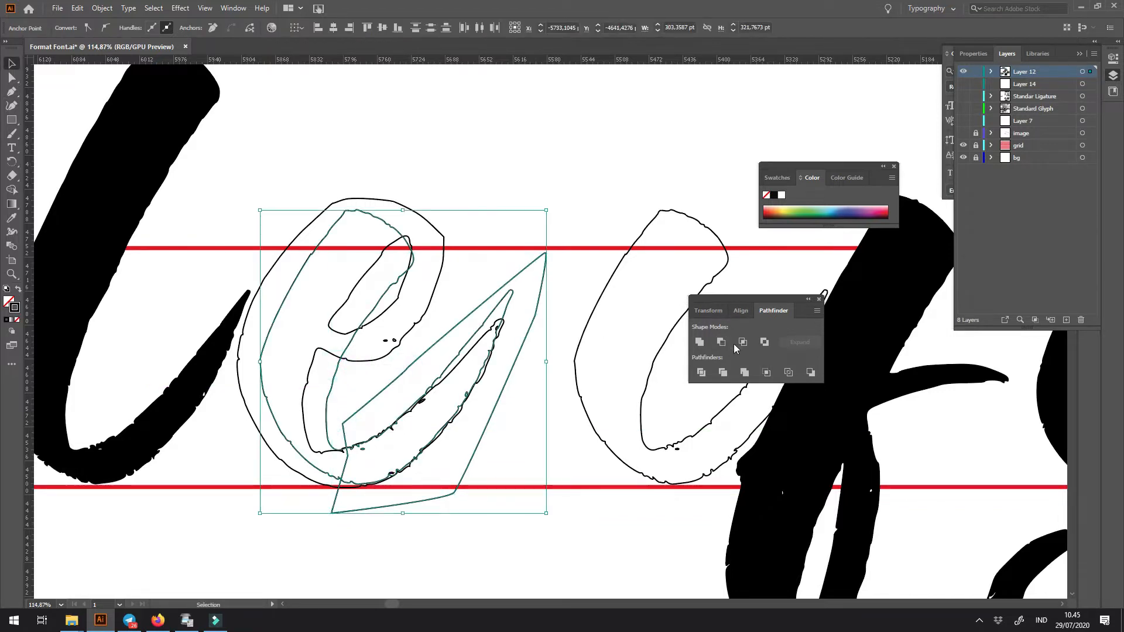
pyautogui.click(742, 342)
pyautogui.hotkey('shift', 'x')
pyautogui.click(552, 420)
# - Nudge the black tail right until it covers the e's original exit stroke
pyautogui.press('z')
pyautogui.moveTo(416, 413); pyautogui.dragTo(481, 454)
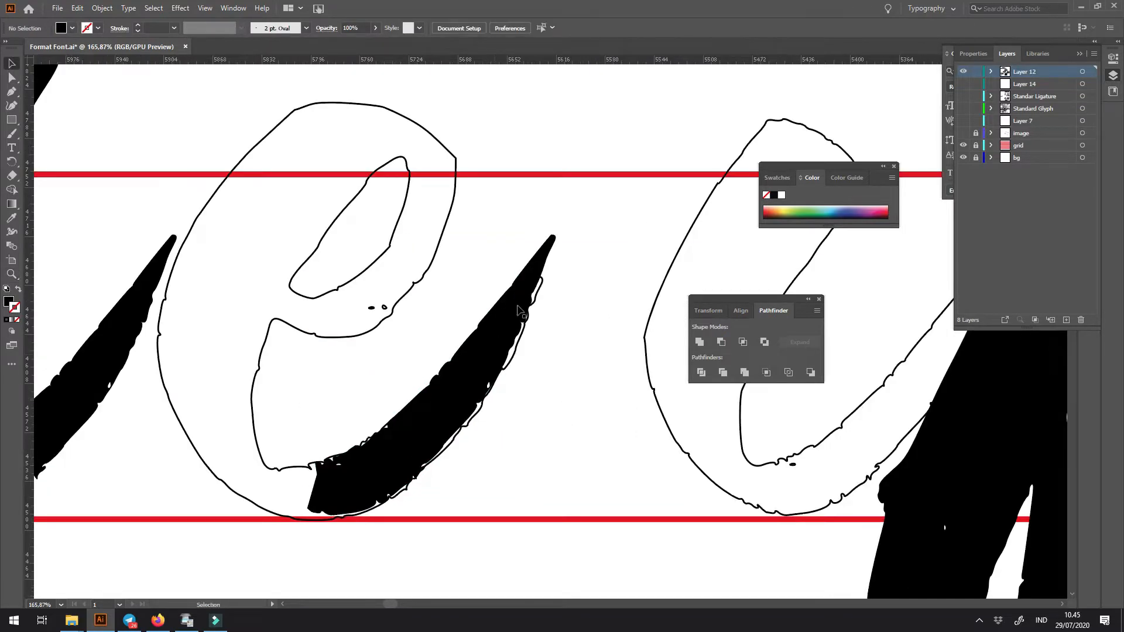
pyautogui.press('Right')
pyautogui.press('Right')
pyautogui.press('Right')
pyautogui.press('Right')
pyautogui.press('Right')
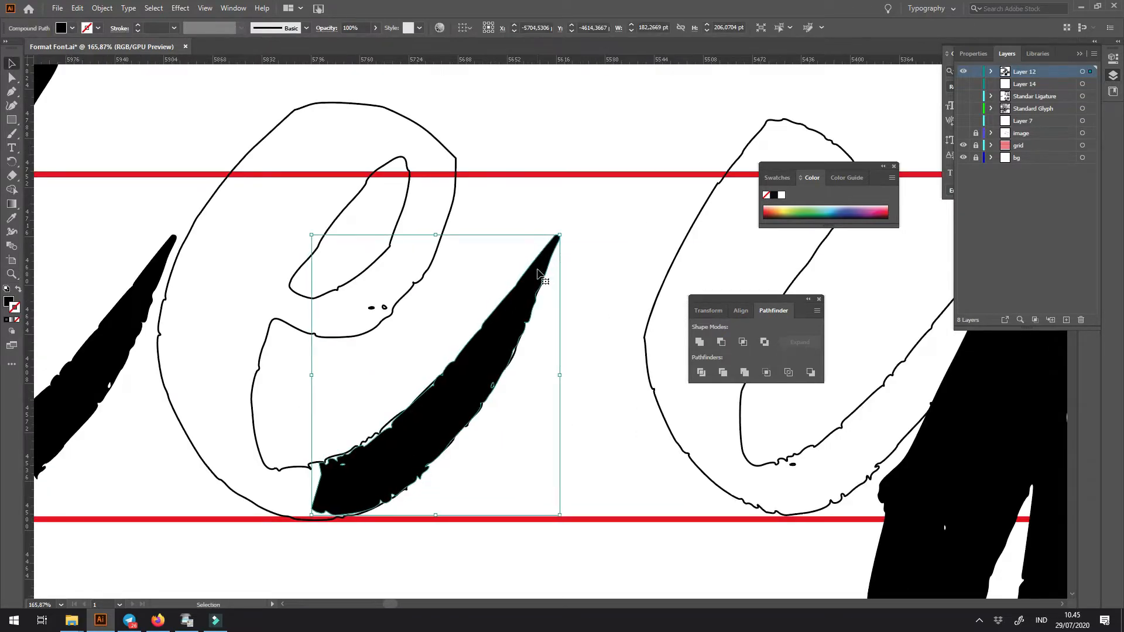
pyautogui.press('Left')
pyautogui.press('Left')
pyautogui.press('Right')
pyautogui.press('Right')
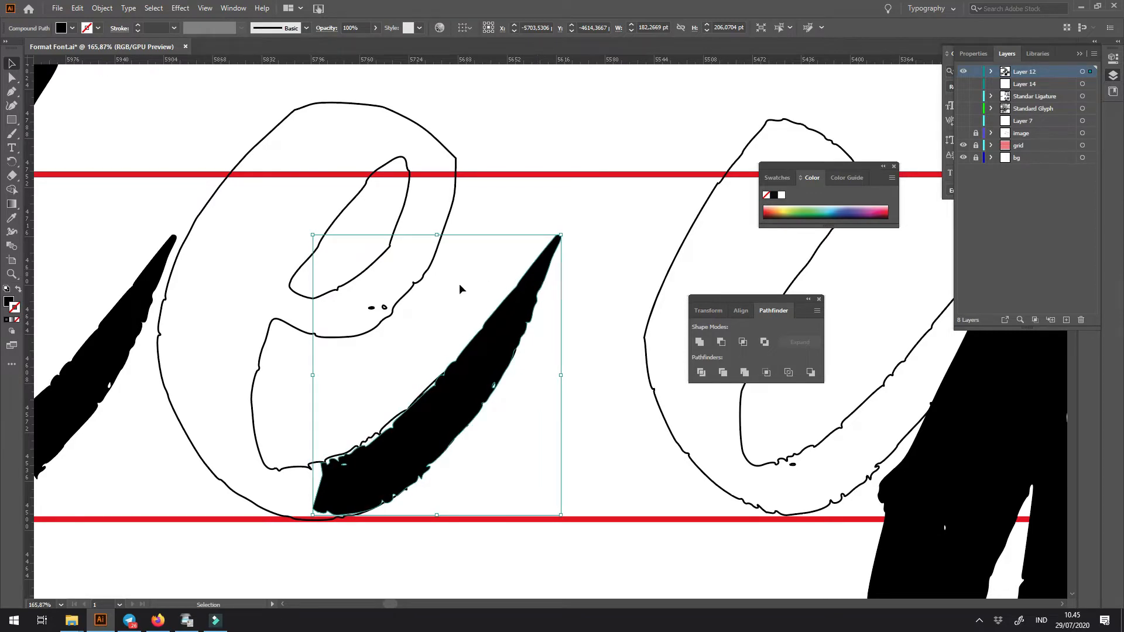
# - Swap the e outline back to a solid black fill without a stroke
pyautogui.click(420, 282)
pyautogui.hotkey('shift', 'x')
pyautogui.click(518, 215)
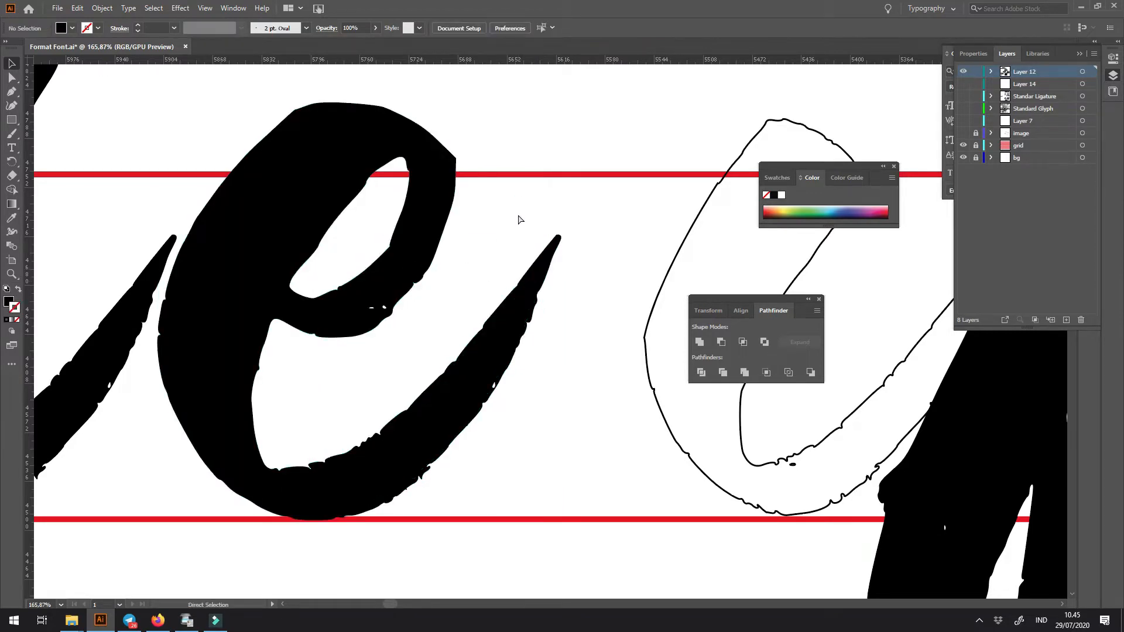
# - Move the f left until it meets the e's new exit stroke
pyautogui.hotkey('ctrl', '-')
pyautogui.hotkey('ctrl', '-')
pyautogui.hotkey('ctrl', '-')
pyautogui.hotkey('ctrl', '-')
pyautogui.hotkey('ctrl', '-')
pyautogui.hotkey('ctrl', '-')
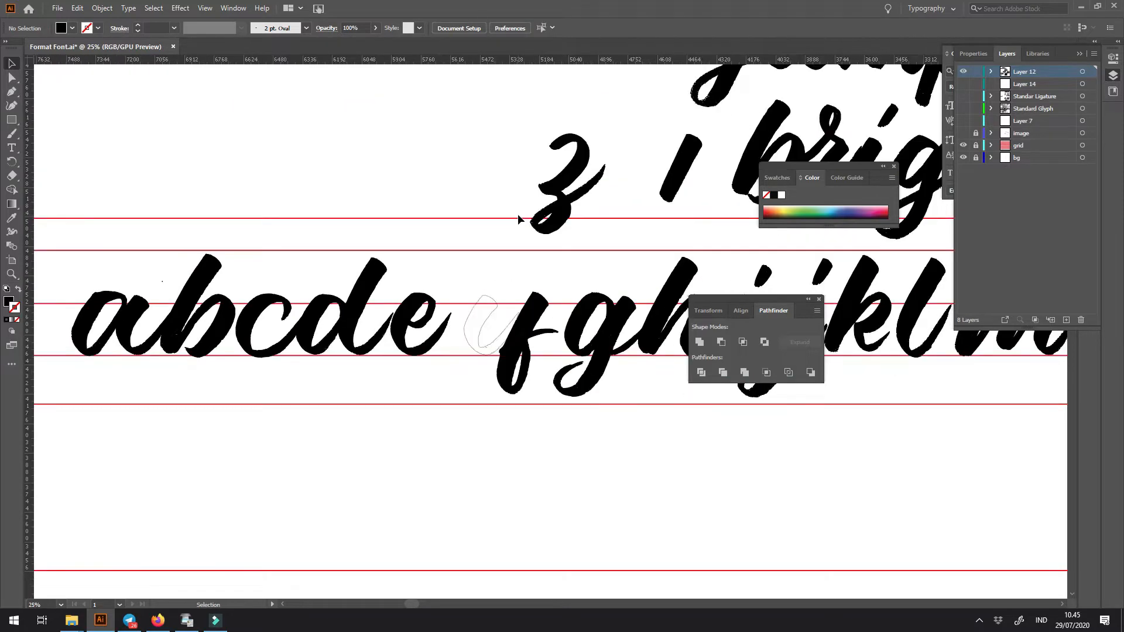
pyautogui.press('z')
pyautogui.moveTo(424, 326); pyautogui.dragTo(398, 332)
pyautogui.moveTo(506, 360); pyautogui.dragTo(332, 378)
pyautogui.moveTo(314, 416); pyautogui.dragTo(422, 351)
pyautogui.hotkey('ctrl', 'z')
pyautogui.moveTo(555, 382); pyautogui.dragTo(309, 383)
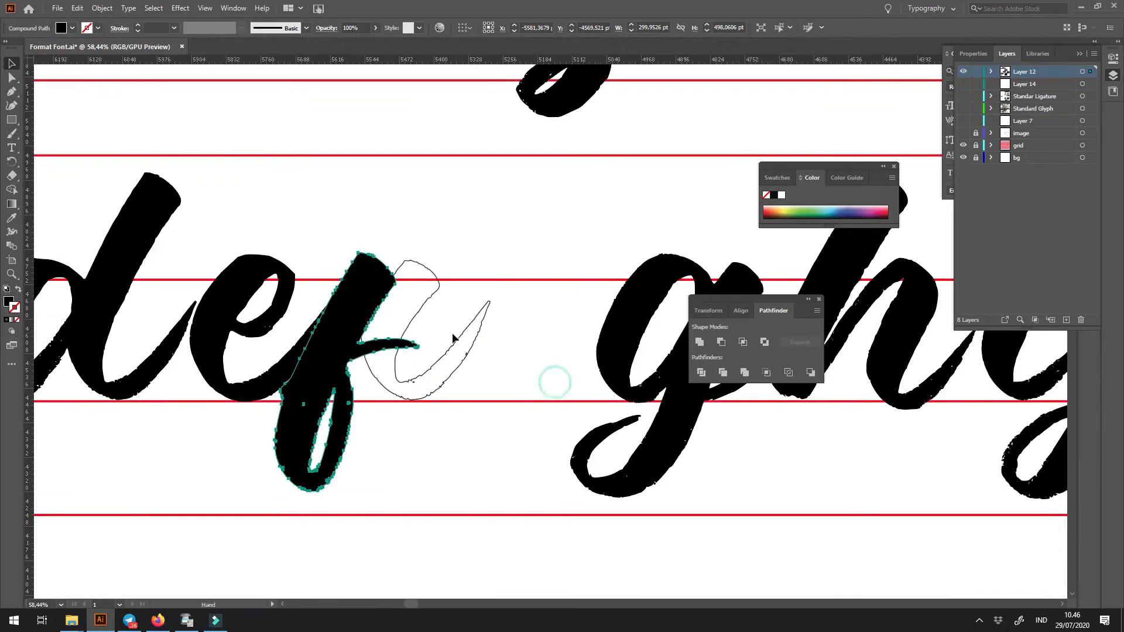
# - Shift the spare stem outline right and slide the joined g and h left against the f's crossbar
pyautogui.moveTo(461, 338); pyautogui.dragTo(538, 338)
pyautogui.moveTo(522, 376); pyautogui.dragTo(375, 368)
pyautogui.moveTo(507, 351); pyautogui.dragTo(366, 363)
pyautogui.moveTo(293, 384); pyautogui.dragTo(347, 415)
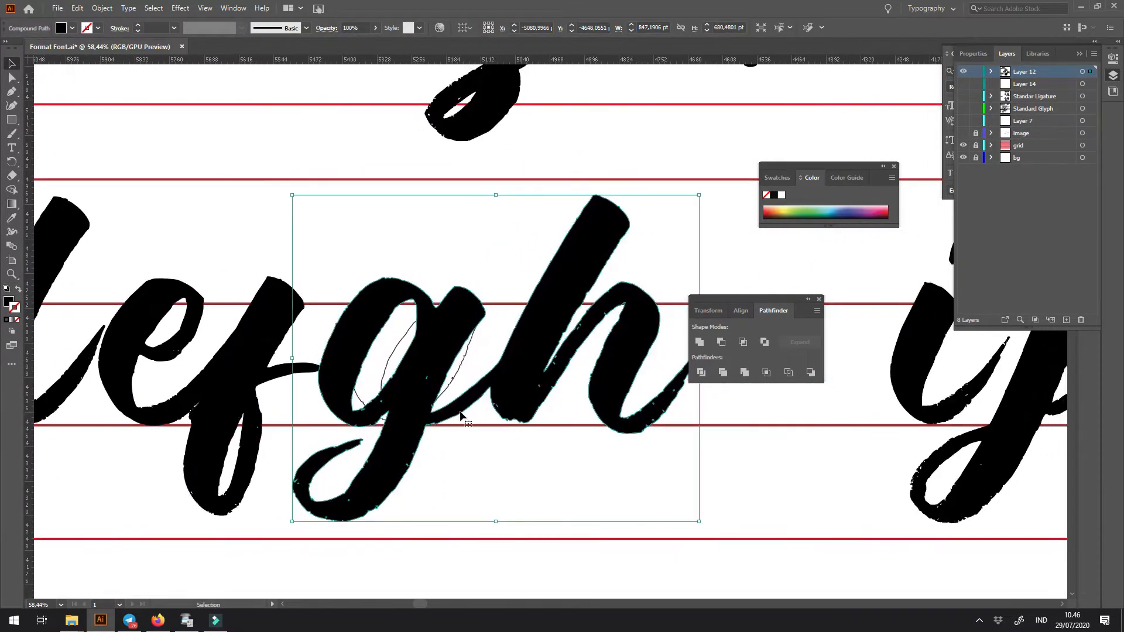
# - Move the stem outline past the h's exit stroke, cutting the joined g and h and pasting them back in place in front
pyautogui.hotkey('ctrl', 'x')
pyautogui.moveTo(448, 381); pyautogui.dragTo(708, 371)
pyautogui.hotkey('ctrl', 'z')
pyautogui.moveTo(428, 384); pyautogui.dragTo(635, 384)
pyautogui.hotkey('ctrl', 'f')
pyautogui.moveTo(480, 416); pyautogui.dragTo(354, 416)
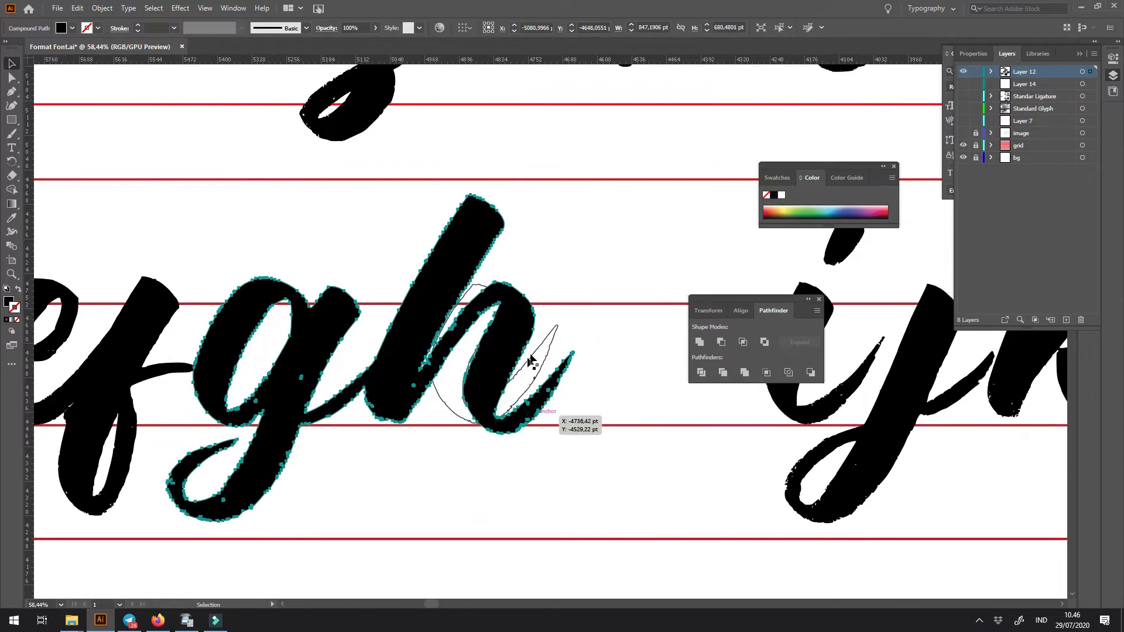
pyautogui.moveTo(536, 352); pyautogui.dragTo(662, 359)
pyautogui.moveTo(592, 381); pyautogui.dragTo(458, 389)
pyautogui.moveTo(417, 436); pyautogui.dragTo(625, 437)
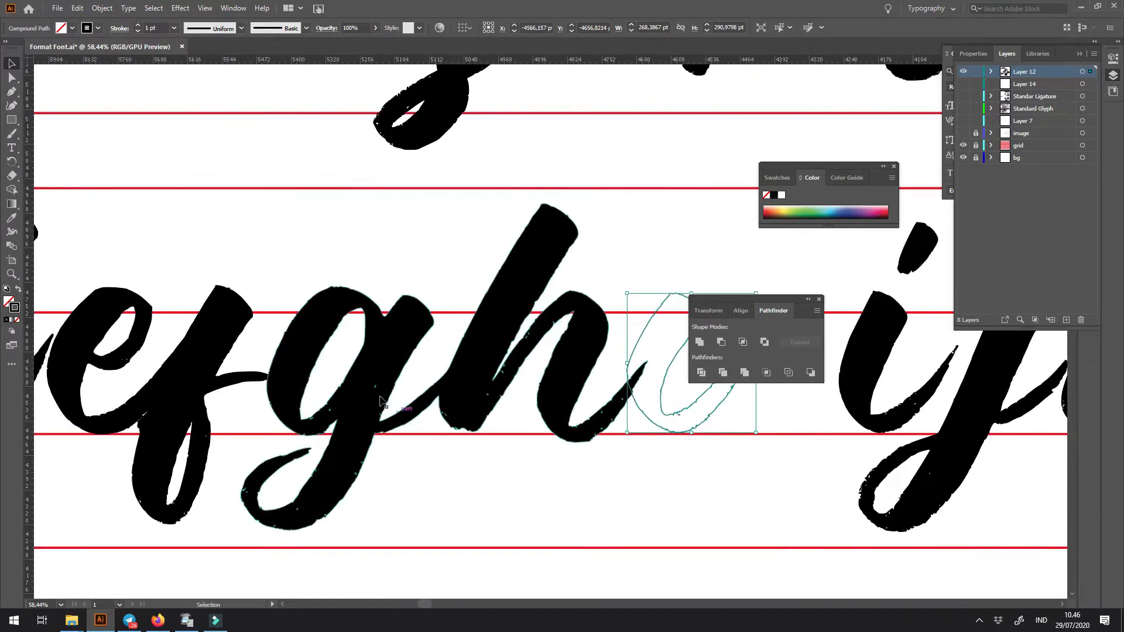
# - Draw a closed cutting shape with the Pen tool over the stroke connecting the g to the h
pyautogui.moveTo(374, 375); pyautogui.dragTo(421, 433)
pyautogui.moveTo(422, 433); pyautogui.dragTo(446, 443)
pyautogui.press('p')
pyautogui.click(494, 482)
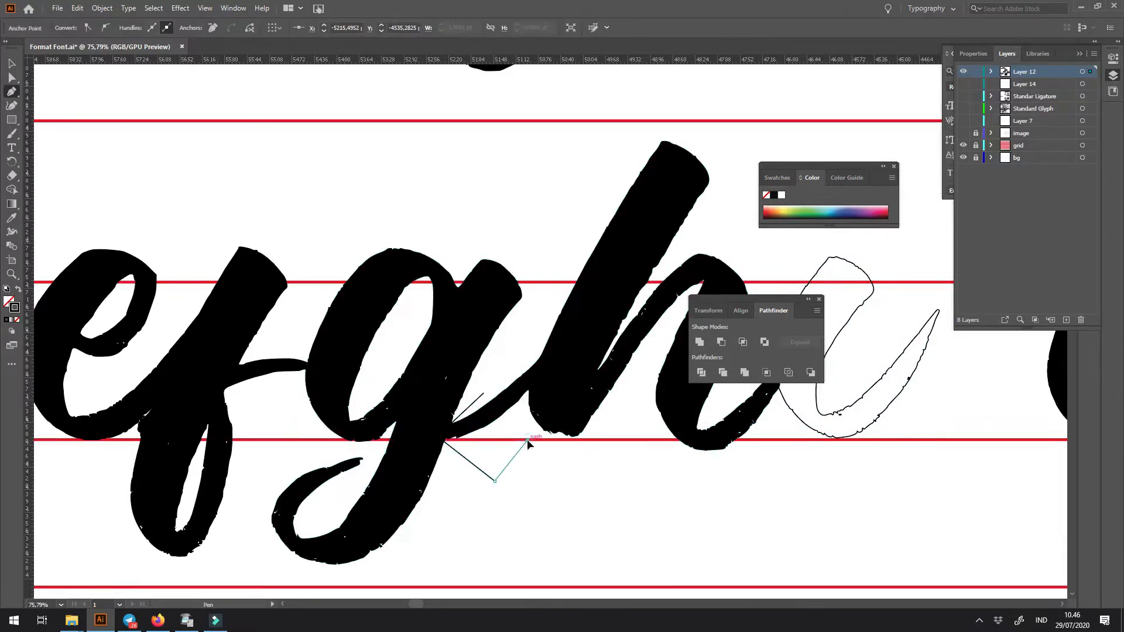
pyautogui.click(528, 389)
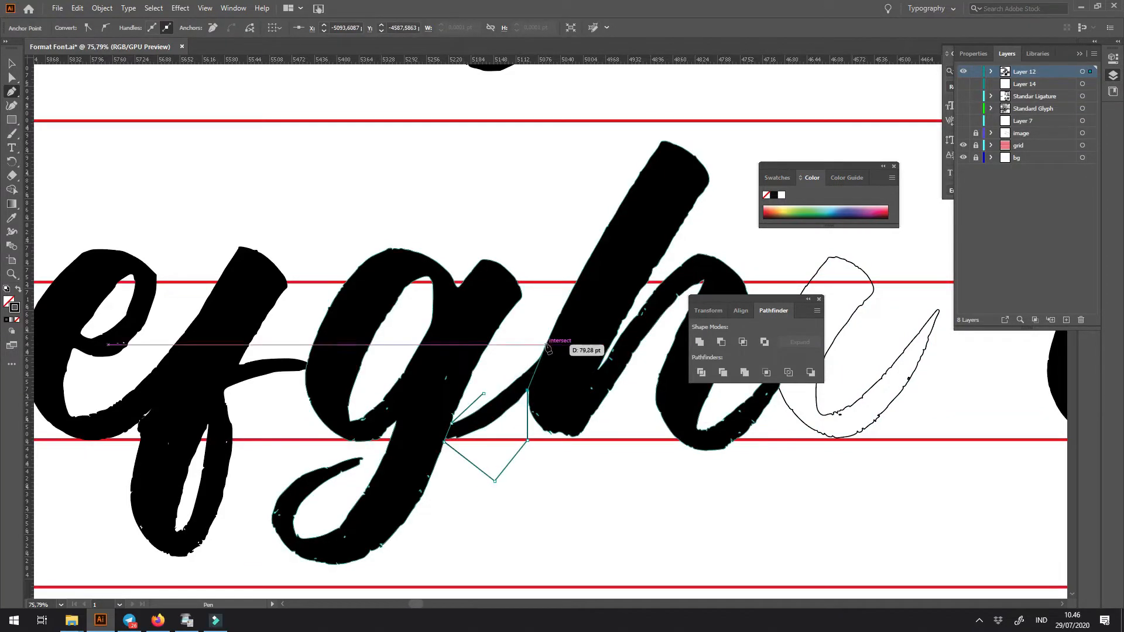
pyautogui.click(545, 344)
pyautogui.click(484, 394)
pyautogui.press('v')
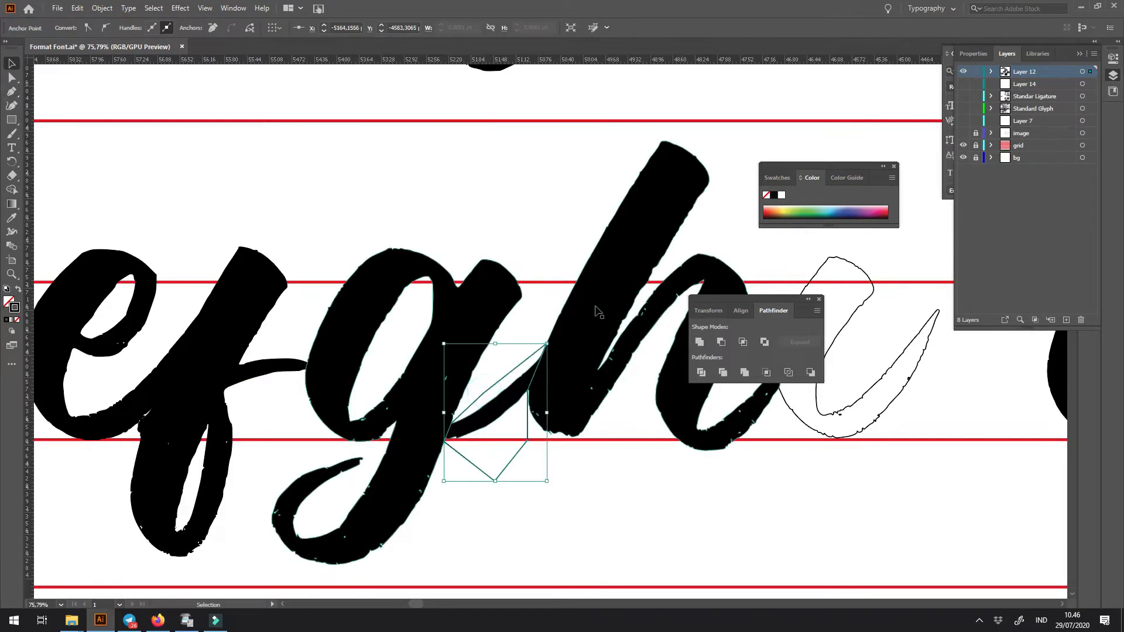
# - Subtract the cutting shape from the joined g and h, and ungroup the result into separate letters
pyautogui.keyDown('shift'); pyautogui.click(595, 306); pyautogui.keyUp('shift')
pyautogui.click(722, 342)
pyautogui.rightClick(595, 326)
pyautogui.click(624, 424)
pyautogui.click(521, 502)
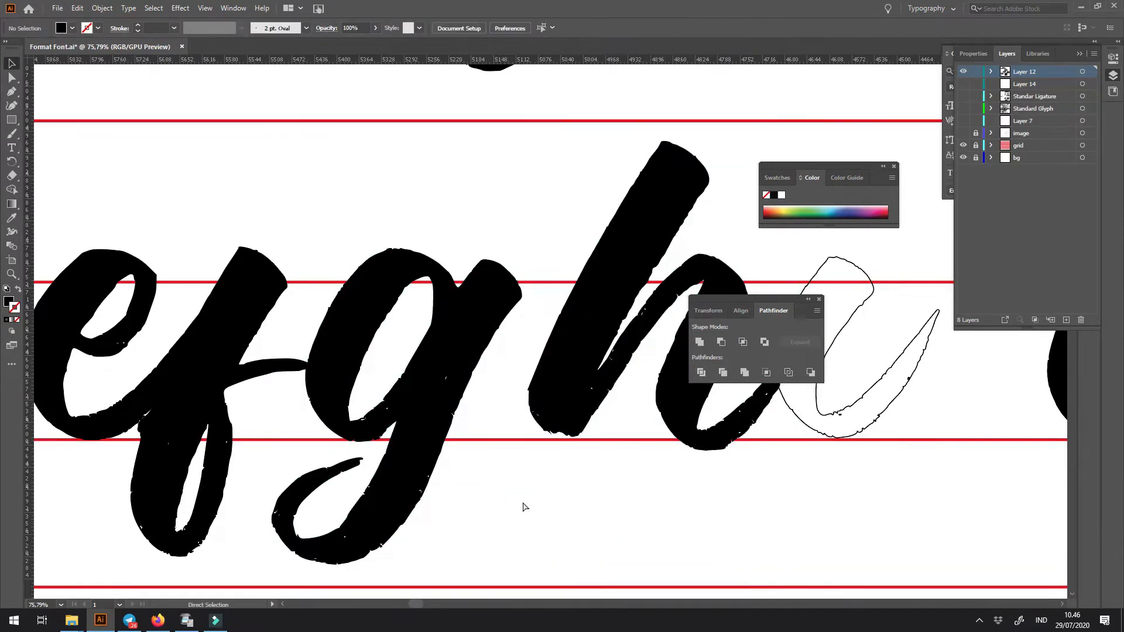
pyautogui.hotkey('ctrl', '-')
pyautogui.hotkey('ctrl', '-')
pyautogui.hotkey('ctrl', '-')
pyautogui.hotkey('ctrl', '-')
pyautogui.press('space')
pyautogui.moveTo(425, 449); pyautogui.dragTo(481, 444)
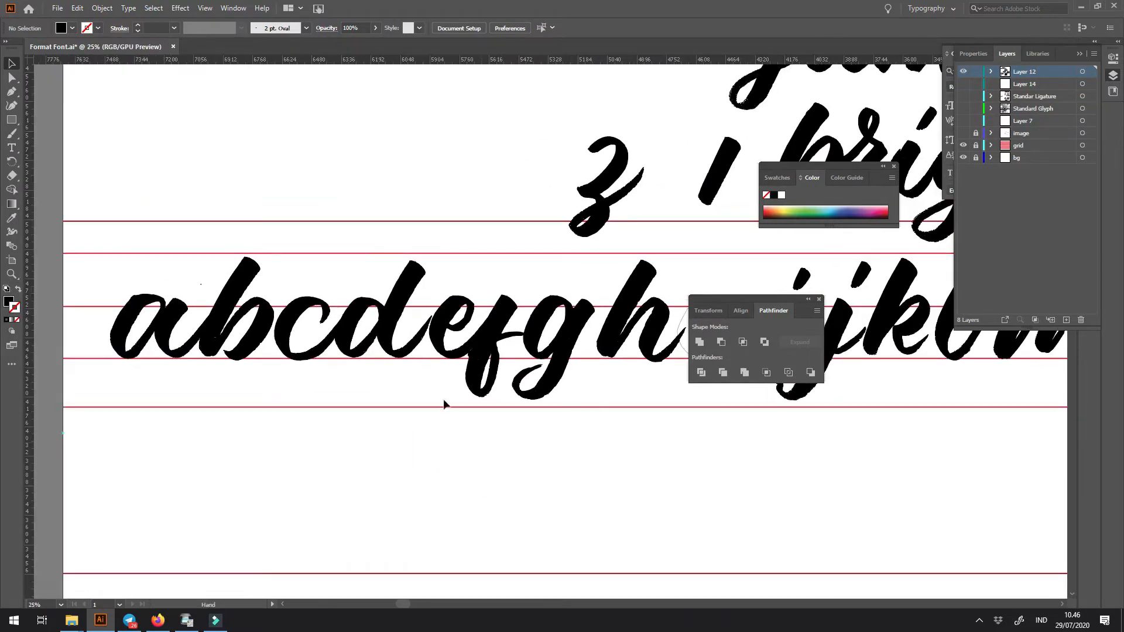
pyautogui.click(361, 351)
pyautogui.scroll(1, 257, 314)
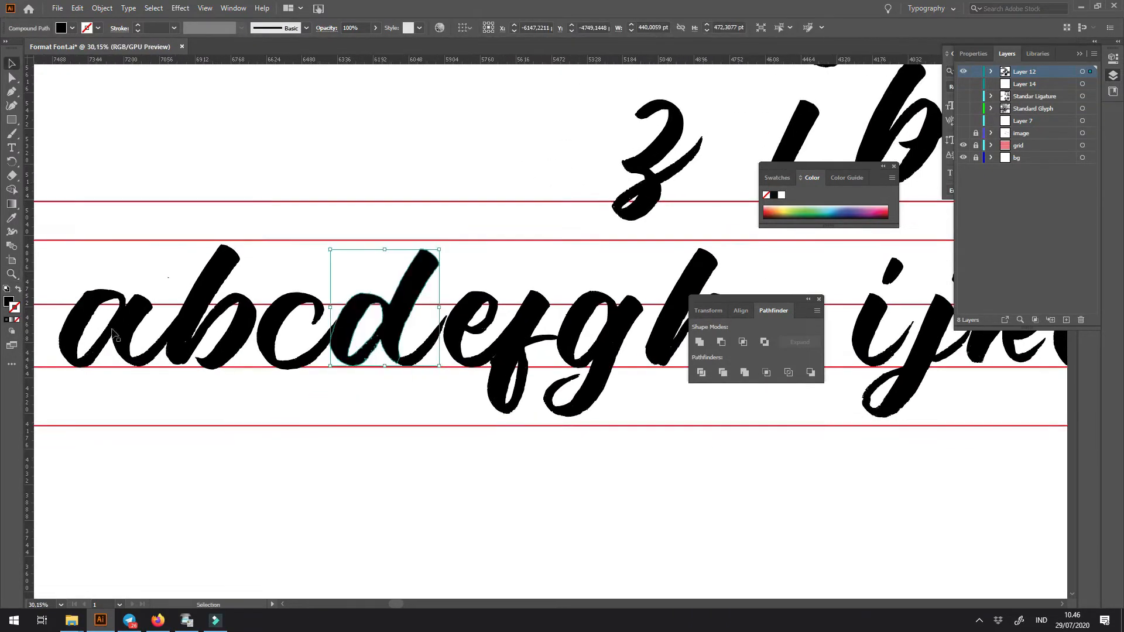
pyautogui.moveTo(349, 354); pyautogui.dragTo(577, 343)
pyautogui.hotkey('ctrl', 'z')
# - Move the separated h slightly left against the g
pyautogui.press('space')
pyautogui.moveTo(661, 461); pyautogui.dragTo(295, 461)
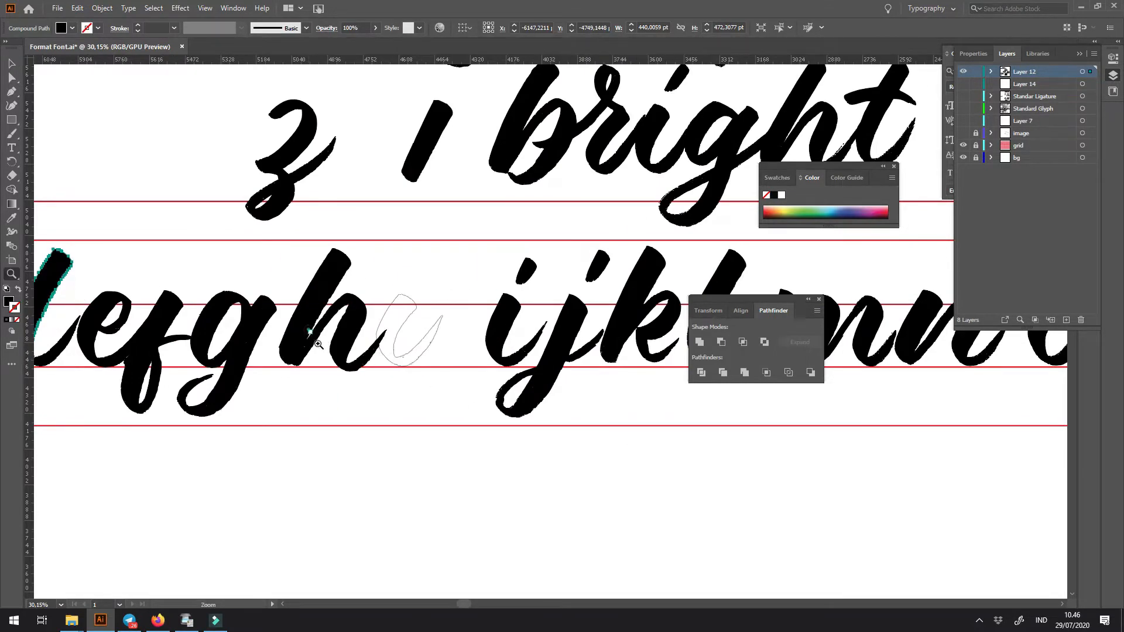
pyautogui.moveTo(318, 344); pyautogui.dragTo(454, 451)
pyautogui.moveTo(411, 338); pyautogui.dragTo(365, 372)
pyautogui.press('space')
pyautogui.hotkey('ctrl', 'space')
pyautogui.moveTo(464, 341); pyautogui.dragTo(534, 414)
# - Place a copy of the stem outline over the h's last stroke and keep a spare outline clear to its right
pyautogui.moveTo(509, 359); pyautogui.dragTo(347, 364)
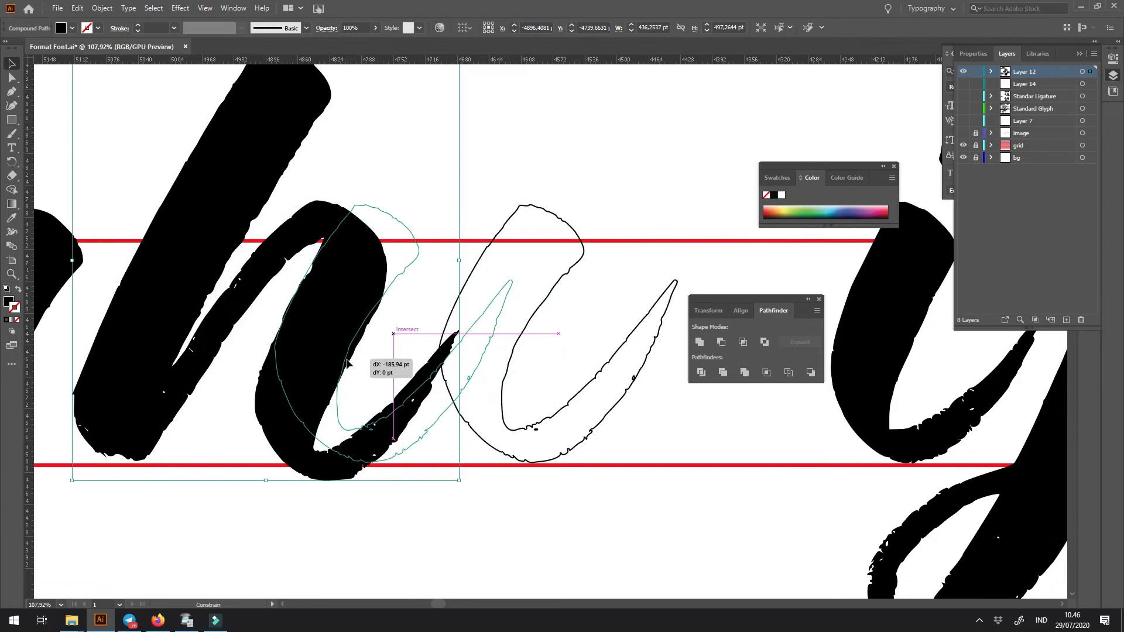
pyautogui.moveTo(348, 365); pyautogui.dragTo(331, 361)
pyautogui.moveTo(397, 389); pyautogui.dragTo(590, 381)
pyautogui.moveTo(525, 350); pyautogui.dragTo(583, 350)
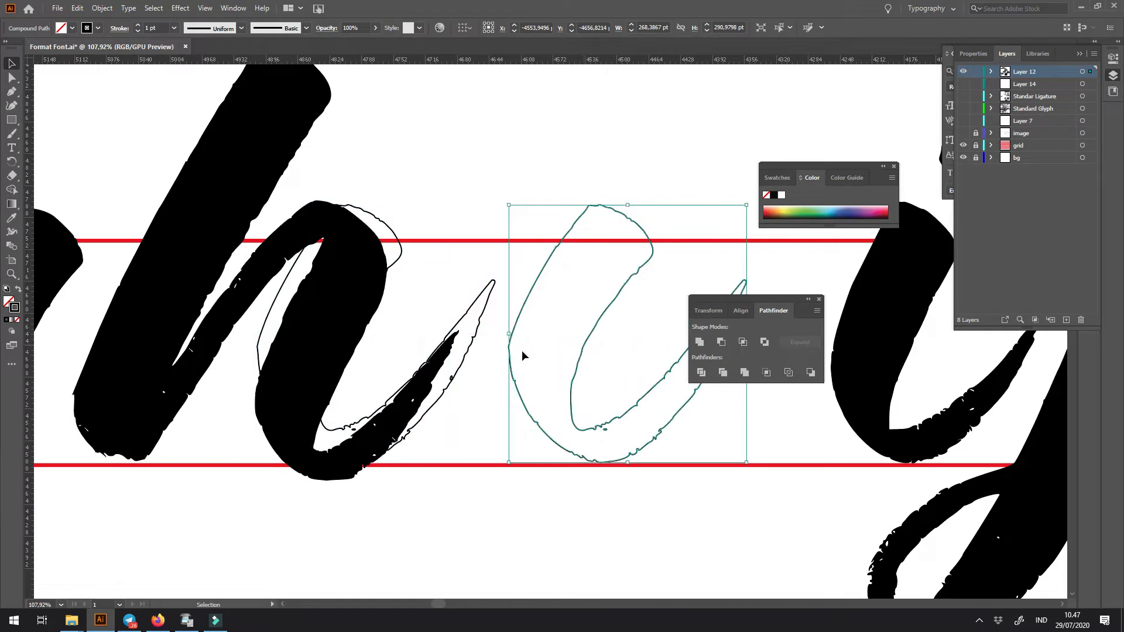
# - Nudge the stem outline over the h right until its tail lines up with the h's exit stroke
pyautogui.scroll(1, 397, 348)
pyautogui.click(463, 391)
pyautogui.press('Right')
pyautogui.press('Right')
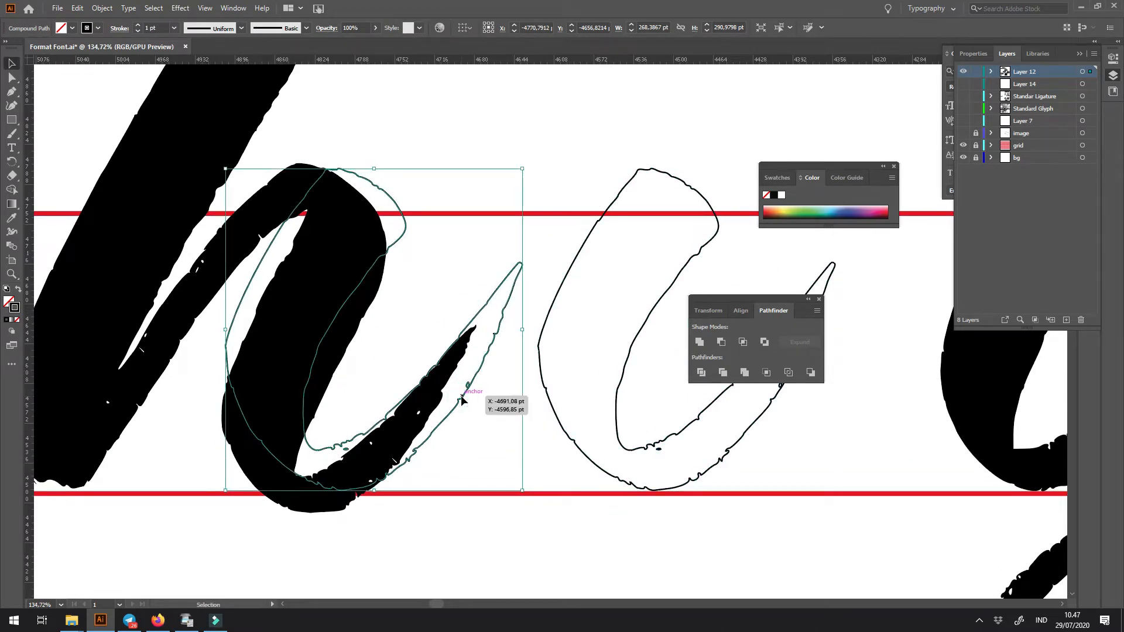
# - Draw a closed cutting shape with the Pen tool around the exit strokes of the h and the stem outline
pyautogui.click(405, 334)
pyautogui.click(416, 390)
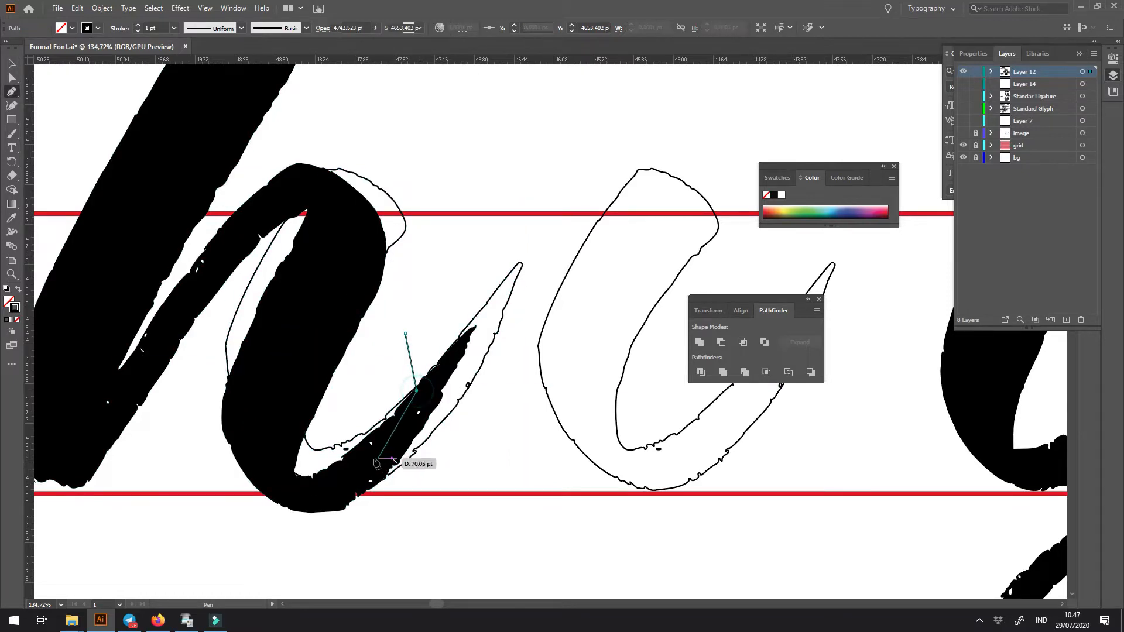
pyautogui.click(372, 461)
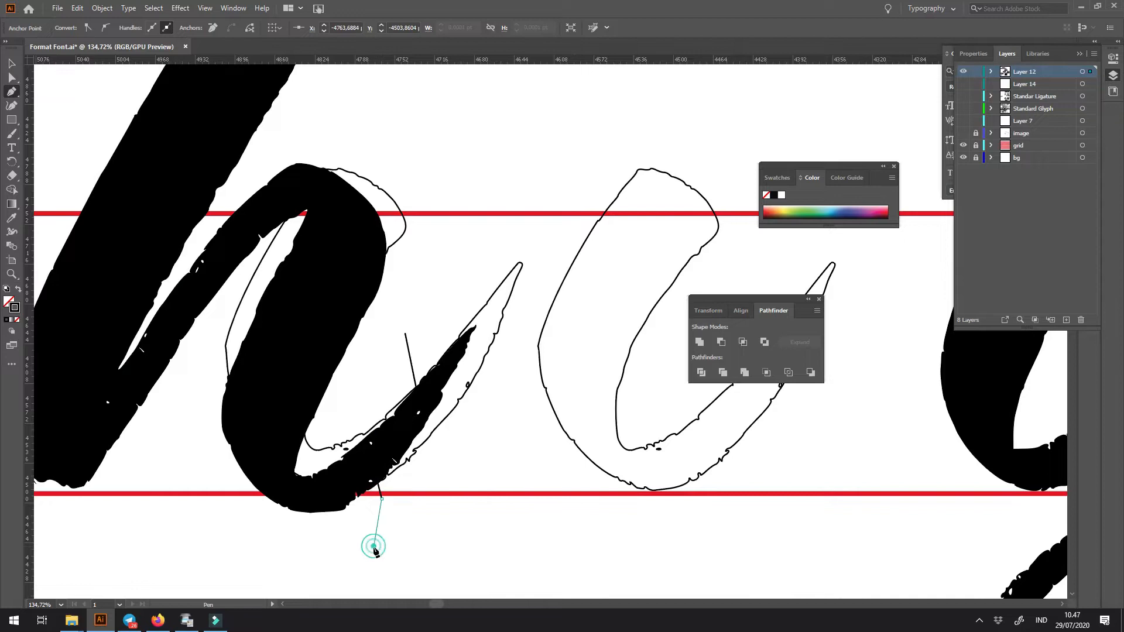
pyautogui.click(515, 447)
pyautogui.click(543, 247)
pyautogui.click(492, 227)
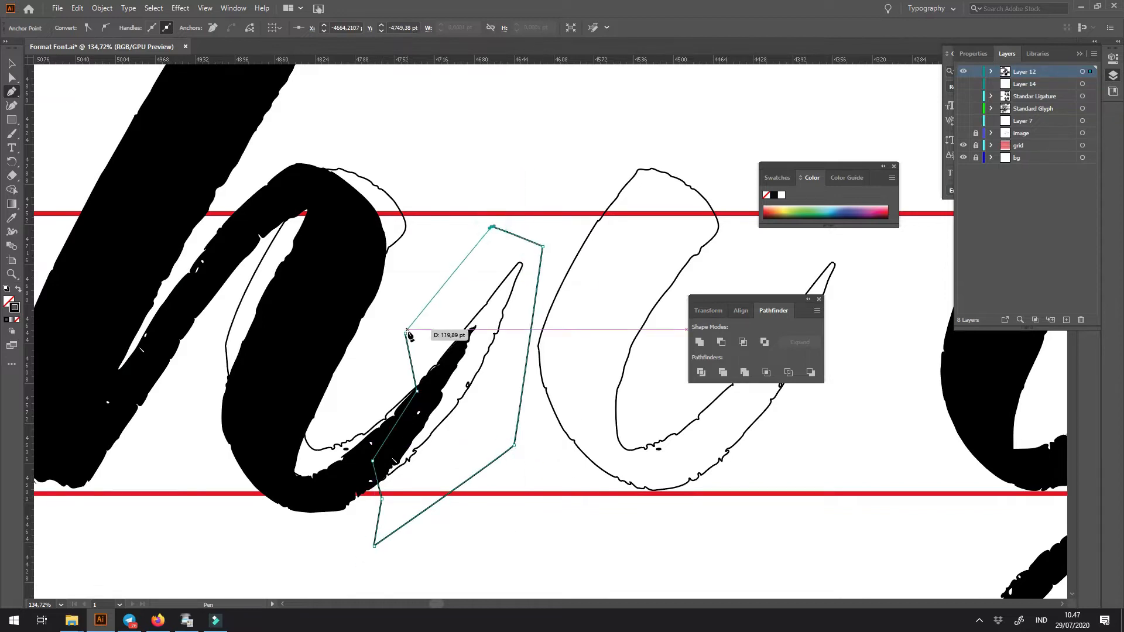
pyautogui.click(406, 333)
# - Intersect the cutting shape with the stem outline, keeping only its tail as a solid black exit stroke on the h
pyautogui.press('v')
pyautogui.keyDown('shift'); pyautogui.click(403, 235); pyautogui.keyUp('shift')
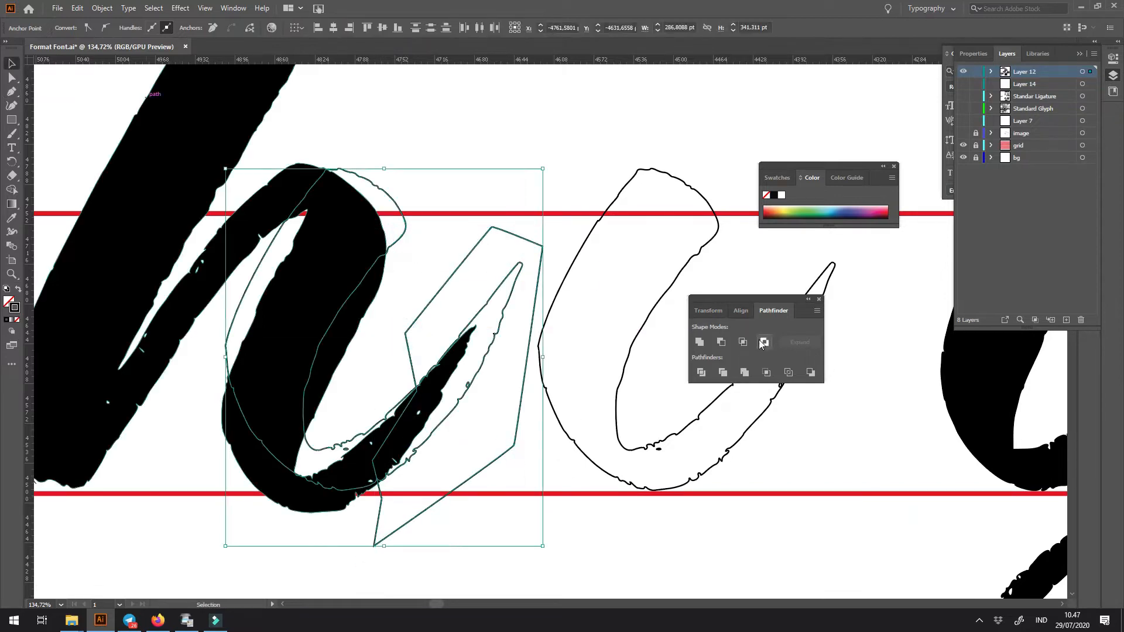
pyautogui.click(742, 342)
pyautogui.click(562, 522)
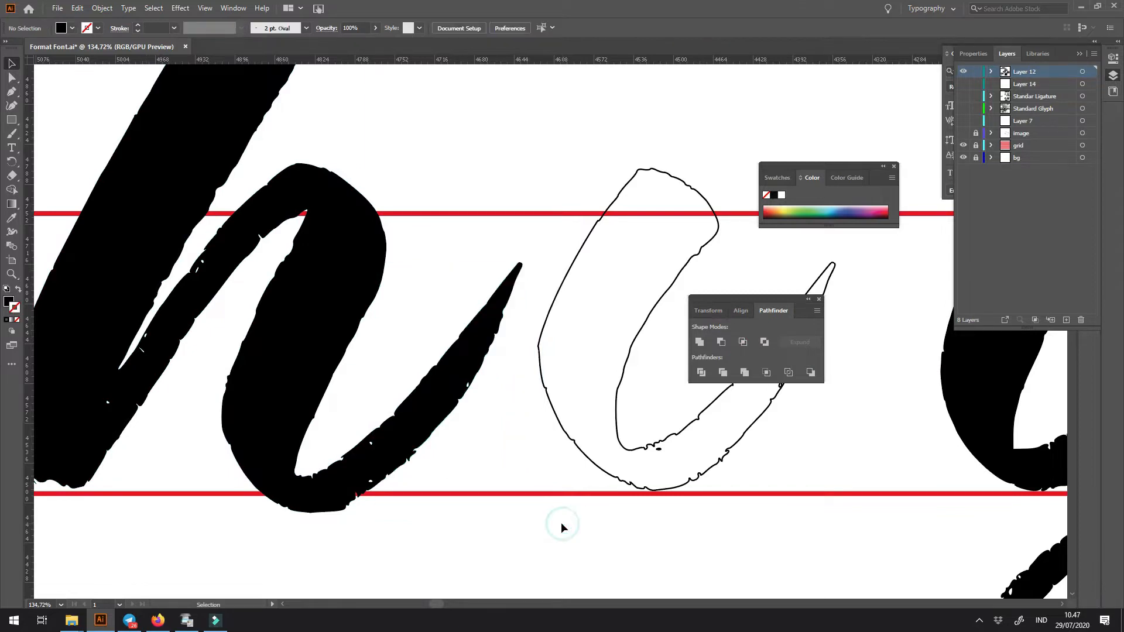
# - Move the spare stem outline left until it meets the tip of the h's new tail
pyautogui.hotkey('ctrl', '-')
pyautogui.hotkey('ctrl', '-')
pyautogui.hotkey('ctrl', '-')
pyautogui.hotkey('ctrl', '-')
pyautogui.press('z')
pyautogui.moveTo(503, 350); pyautogui.dragTo(653, 447)
pyautogui.click(515, 334)
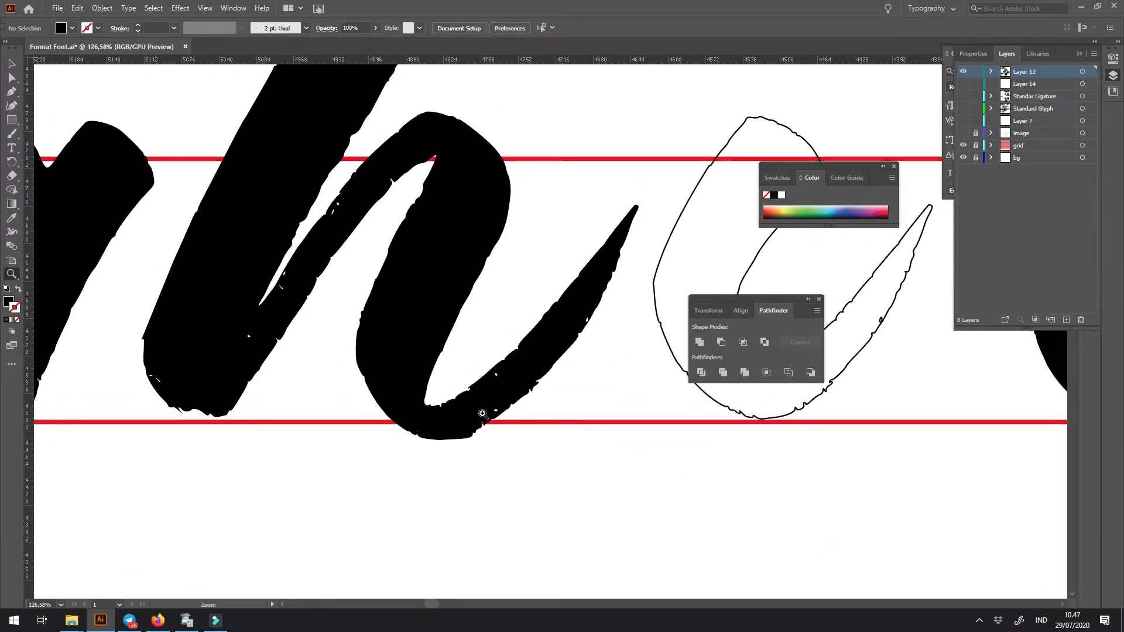
pyautogui.moveTo(548, 447); pyautogui.dragTo(348, 523)
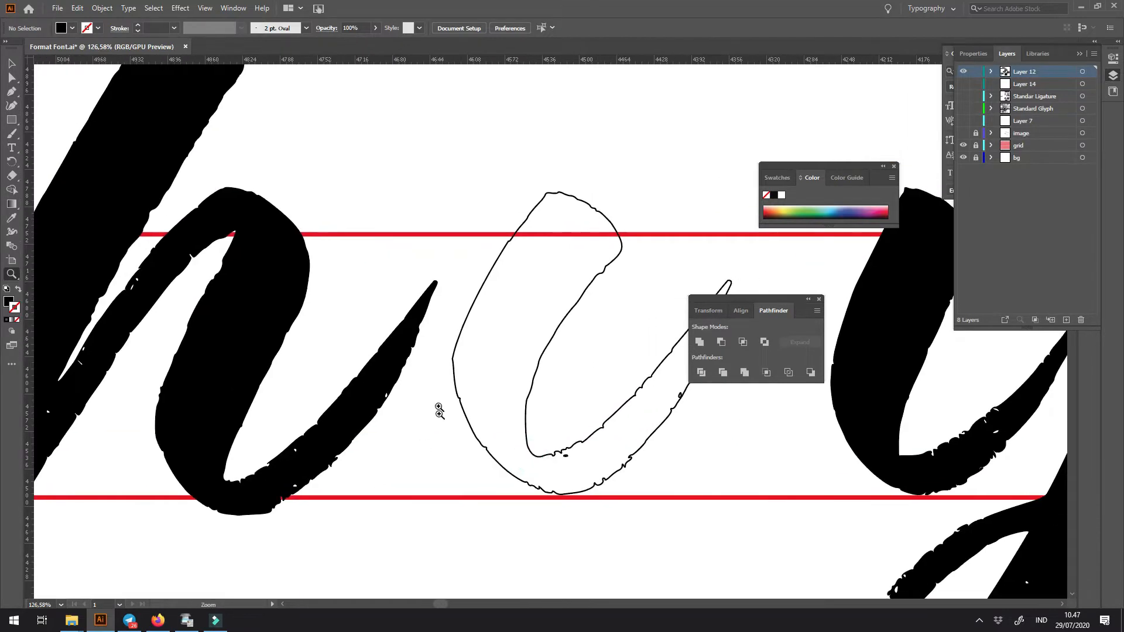
pyautogui.moveTo(451, 385); pyautogui.dragTo(398, 386)
pyautogui.click(398, 469)
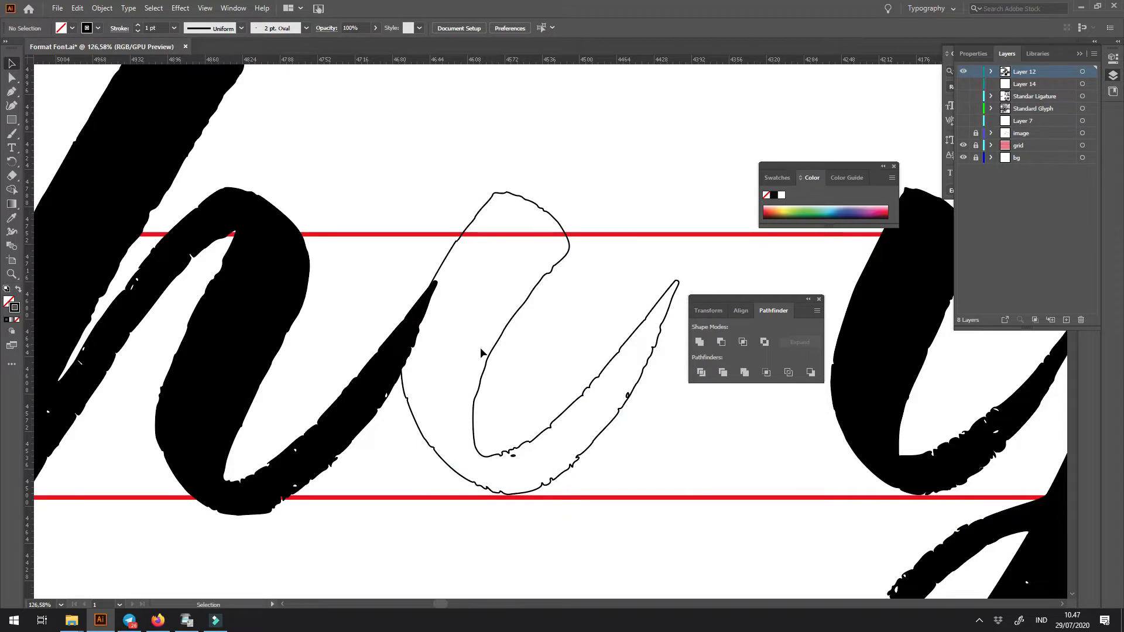
# - Swap the spare stem's stroke to a solid black fill
pyautogui.moveTo(463, 385); pyautogui.dragTo(463, 387)
pyautogui.hotkey('shift', 'x')
pyautogui.click(557, 341)
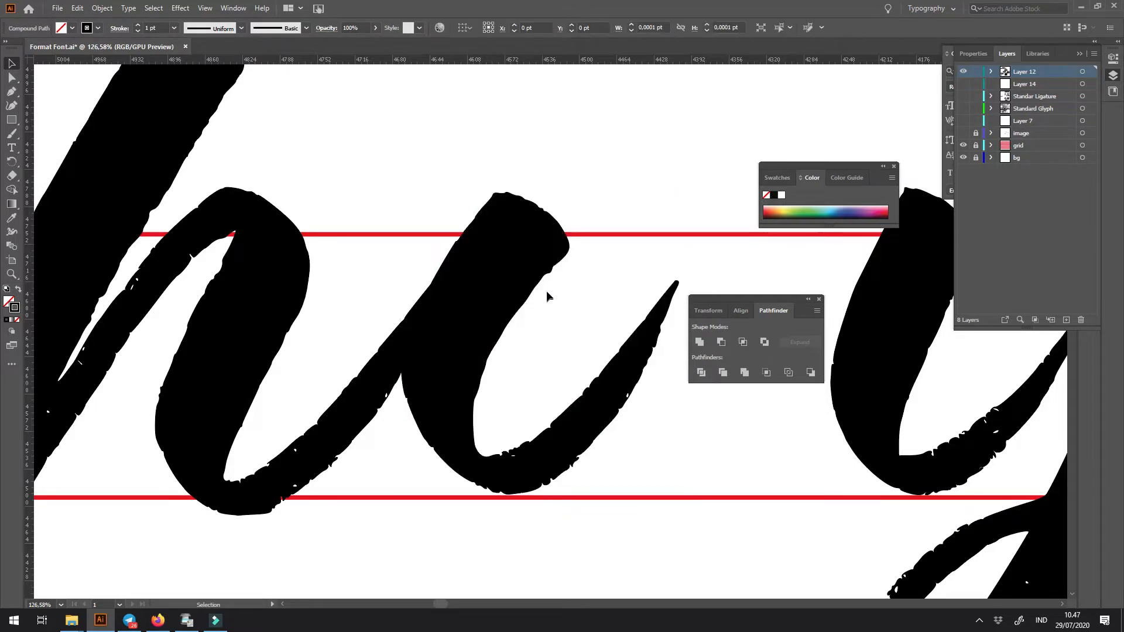
# - Duplicate the h together with the adjoining stem into the empty area below the alphabet row
pyautogui.hotkey('ctrl', '-')
pyautogui.hotkey('ctrl', '-')
pyautogui.hotkey('ctrl', '-')
pyautogui.hotkey('ctrl', '-')
pyautogui.hotkey('ctrl', '-')
pyautogui.moveTo(511, 324); pyautogui.dragTo(615, 405)
pyautogui.press('z')
pyautogui.moveTo(547, 331); pyautogui.dragTo(461, 342)
pyautogui.press('a')
pyautogui.hotkey('ctrl', 'z')
pyautogui.moveTo(459, 434); pyautogui.dragTo(496, 364)
pyautogui.scroll(-2, 469, 403)
pyautogui.moveTo(617, 334); pyautogui.dragTo(615, 330)
pyautogui.moveTo(532, 261); pyautogui.dragTo(475, 454)
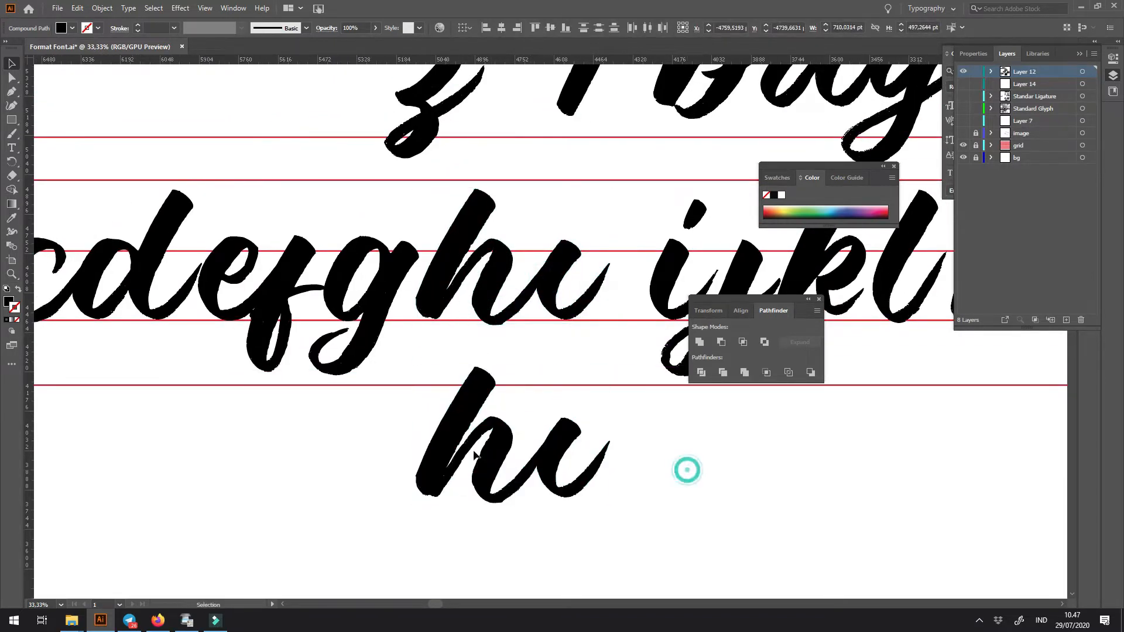
# - Delete the stem copy beside the duplicated h and select the duplicated h's tail piece
pyautogui.press('z')
pyautogui.click(476, 456)
pyautogui.click(459, 422)
pyautogui.moveTo(605, 516); pyautogui.dragTo(365, 475)
pyautogui.press('Delete')
pyautogui.click(426, 465)
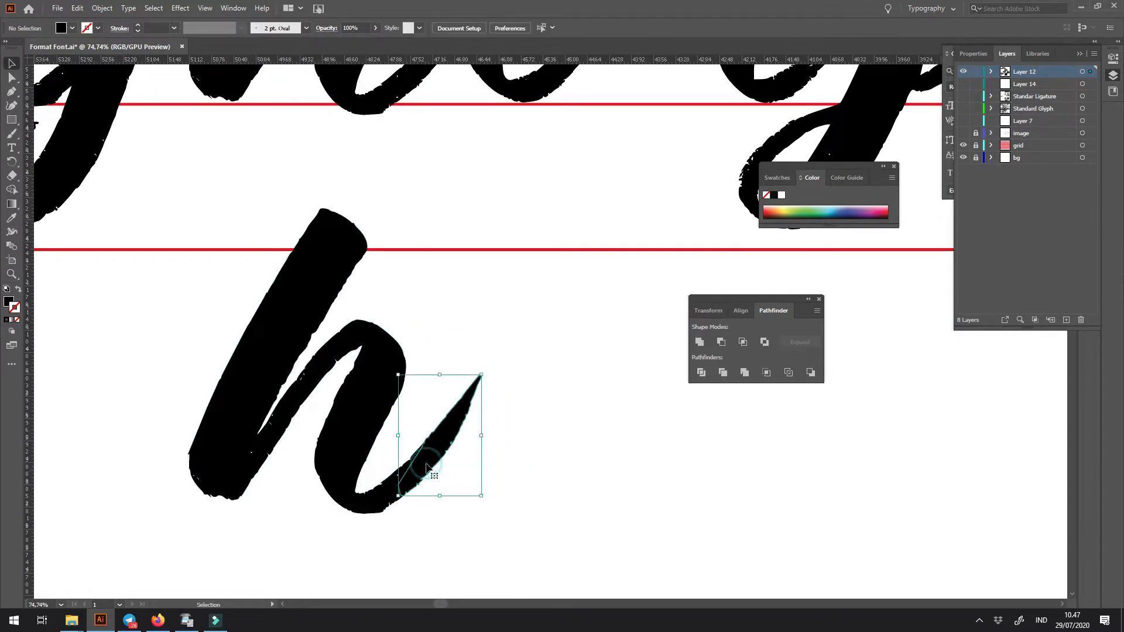
# - Replace the duplicated h's tail piece with a pasted copy of the a's stem, positioned over the h's last leg
pyautogui.press('Delete')
pyautogui.hotkey('ctrl', 'f')
pyautogui.moveTo(376, 383); pyautogui.dragTo(471, 475)
pyautogui.press('Right')
pyautogui.press('Right')
pyautogui.press('Right')
pyautogui.press('Right')
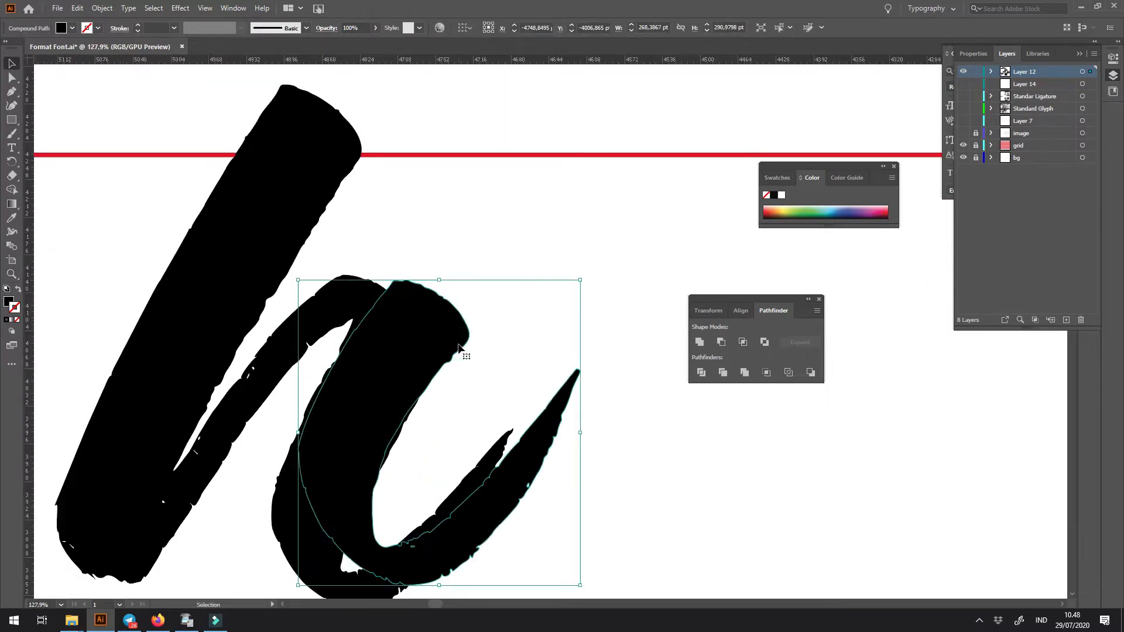
pyautogui.press('Left')
pyautogui.press('Left')
pyautogui.press('Left')
pyautogui.press('Left')
pyautogui.press('Left')
pyautogui.press('Left')
pyautogui.press('Left')
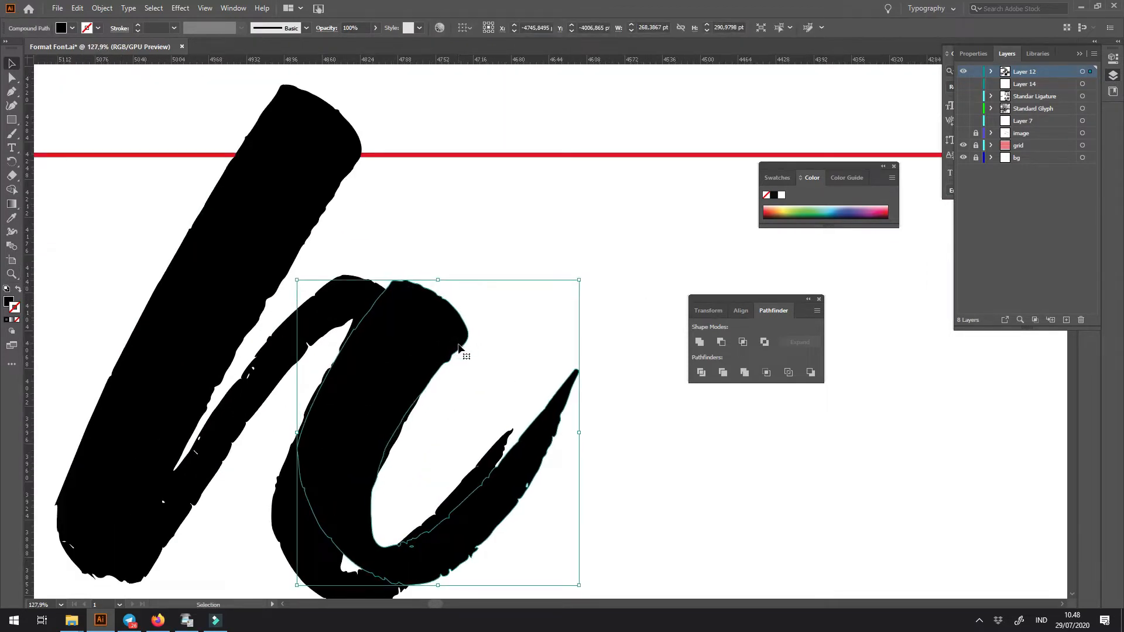
# - Swap the pasted stem's fill to an outline and draw a closed Pen shape around the duplicated h's lower last leg
pyautogui.hotkey('shift', 'x')
pyautogui.press('z')
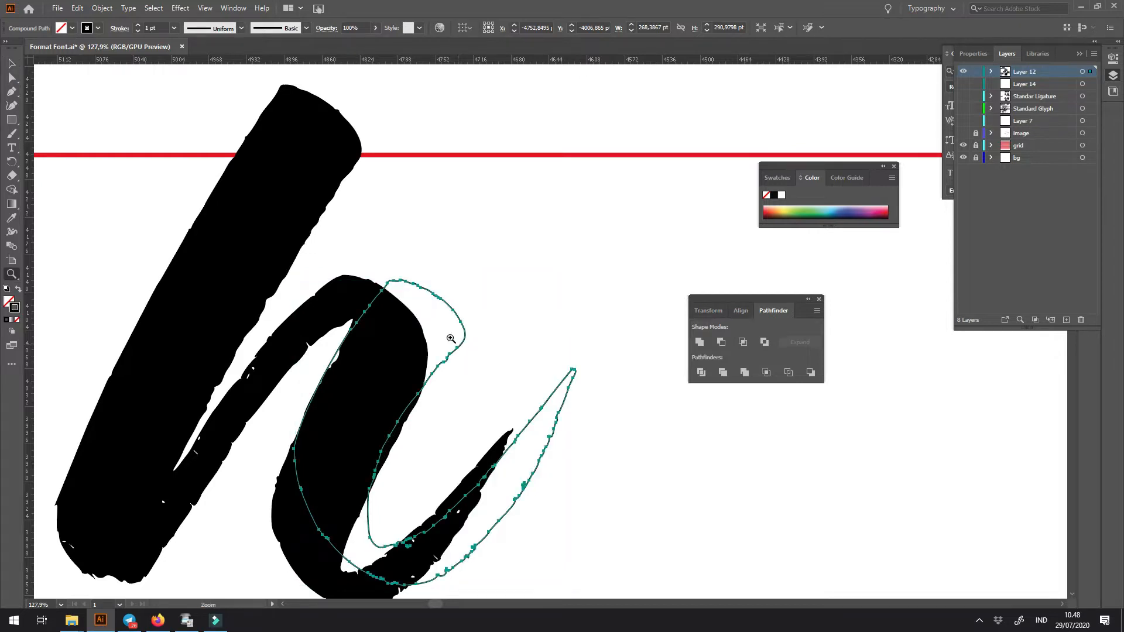
pyautogui.moveTo(448, 337); pyautogui.dragTo(449, 267)
pyautogui.moveTo(407, 353); pyautogui.dragTo(421, 305)
pyautogui.moveTo(420, 265); pyautogui.dragTo(439, 307)
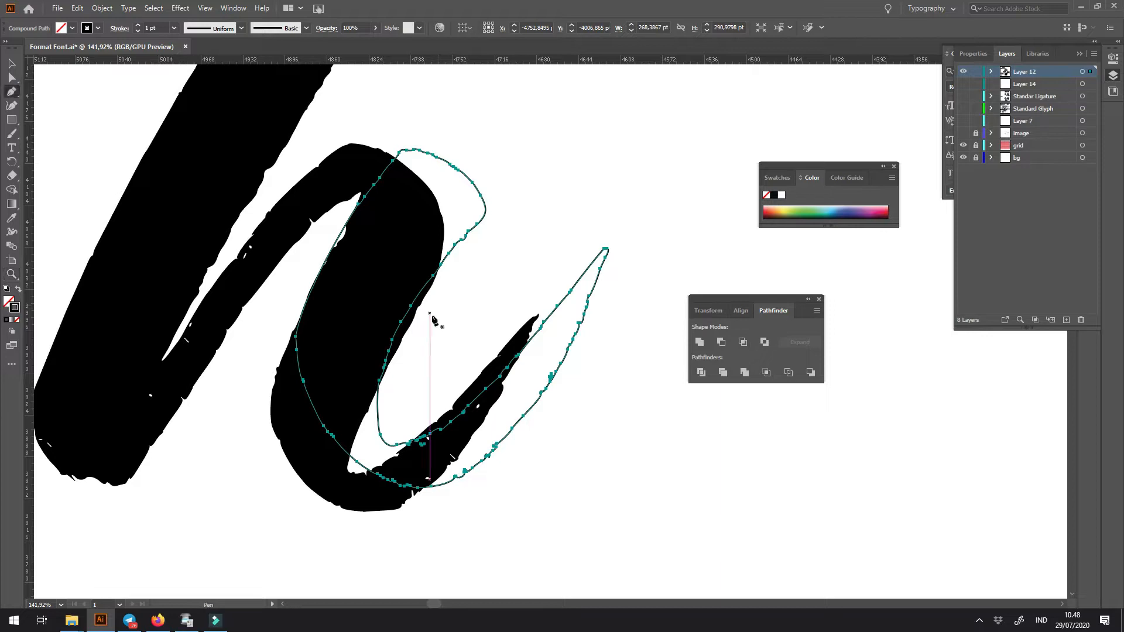
pyautogui.click(429, 329)
pyautogui.click(295, 274)
pyautogui.click(232, 429)
pyautogui.moveTo(310, 519); pyautogui.dragTo(332, 529)
pyautogui.click(516, 520)
pyautogui.click(654, 302)
pyautogui.click(554, 256)
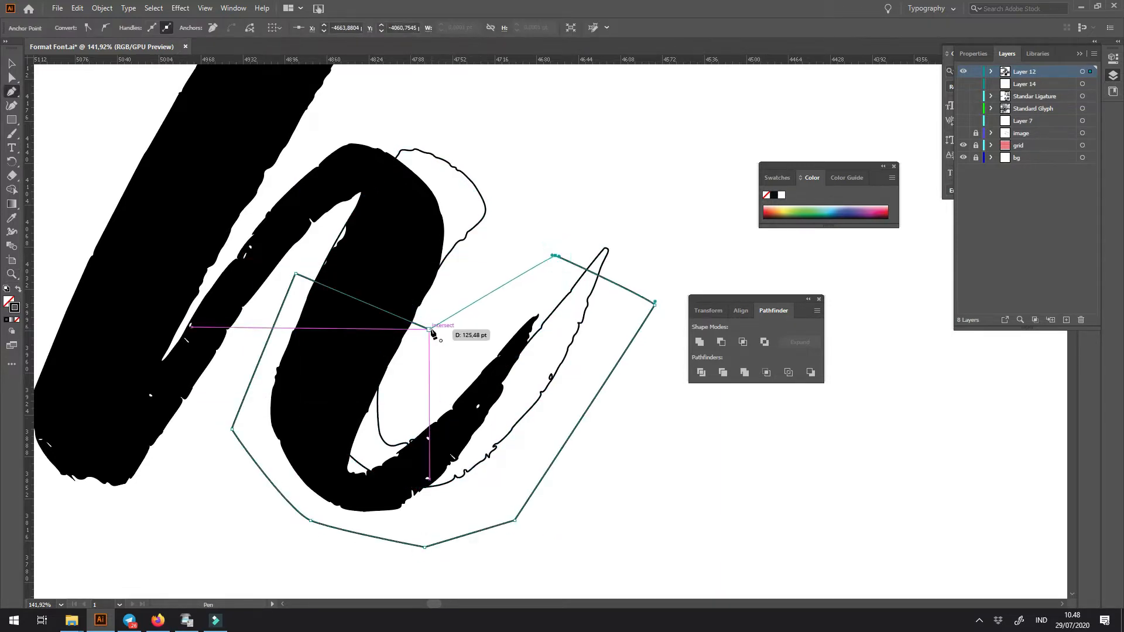
# - Subtract the Pen shape from the duplicated h to cut away its lower last leg
pyautogui.press('v')
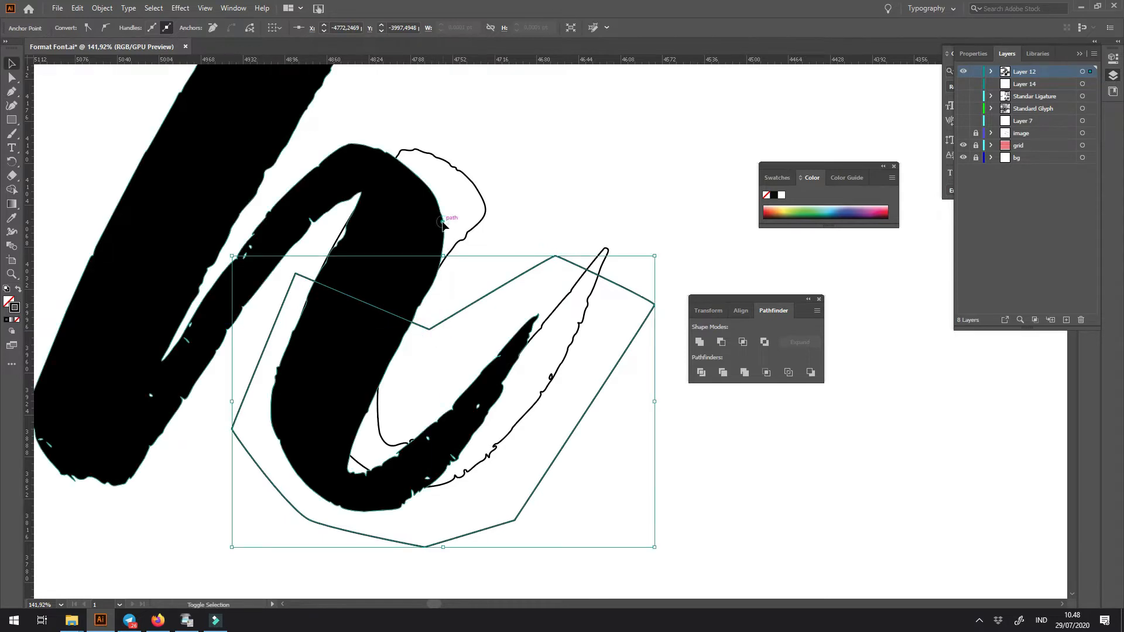
pyautogui.hotkey('ctrl', 'a')
pyautogui.click(720, 342)
# - Trim the stem outline's upper end by drawing a closed Pen shape over it and subtracting that shape
pyautogui.press('a')
pyautogui.scroll(2, 410, 316)
pyautogui.click(401, 342)
pyautogui.moveTo(421, 308); pyautogui.dragTo(428, 392)
pyautogui.scroll(1, 448, 372)
pyautogui.press('p')
pyautogui.click(432, 381)
pyautogui.moveTo(394, 298); pyautogui.dragTo(355, 127)
pyautogui.click(449, 101)
pyautogui.click(615, 241)
pyautogui.click(555, 336)
pyautogui.click(431, 381)
pyautogui.press('v')
pyautogui.keyDown('shift'); pyautogui.click(484, 261); pyautogui.keyUp('shift')
pyautogui.click(720, 342)
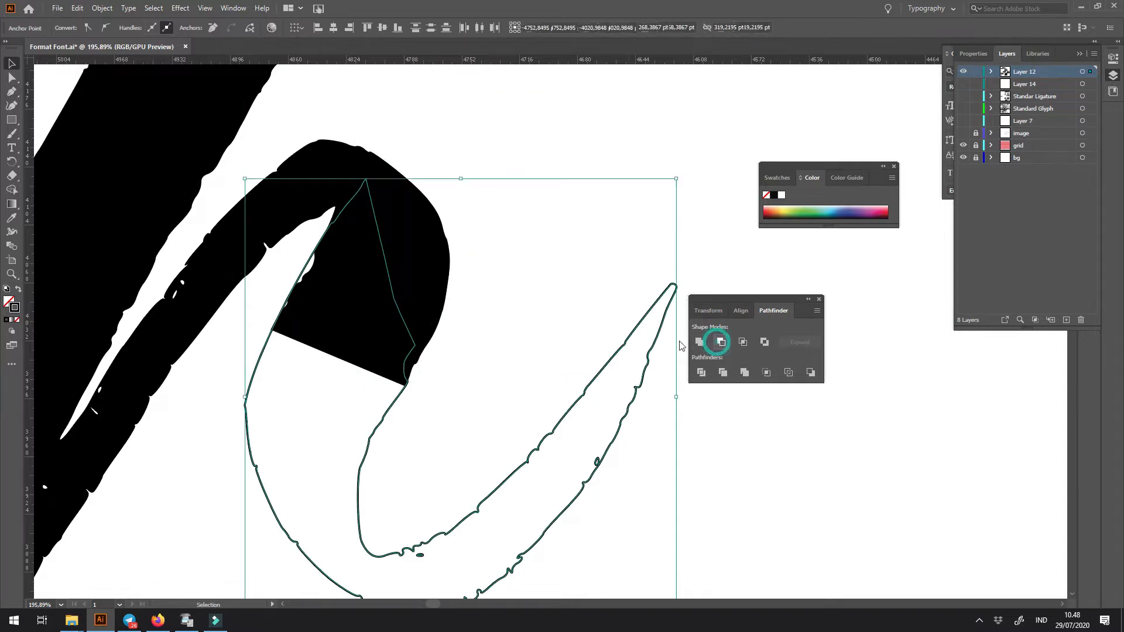
# - Fill the trimmed stem solid black and place the rebuilt h over the old h in the alphabet row
pyautogui.click(565, 332)
pyautogui.hotkey('ctrl', '-')
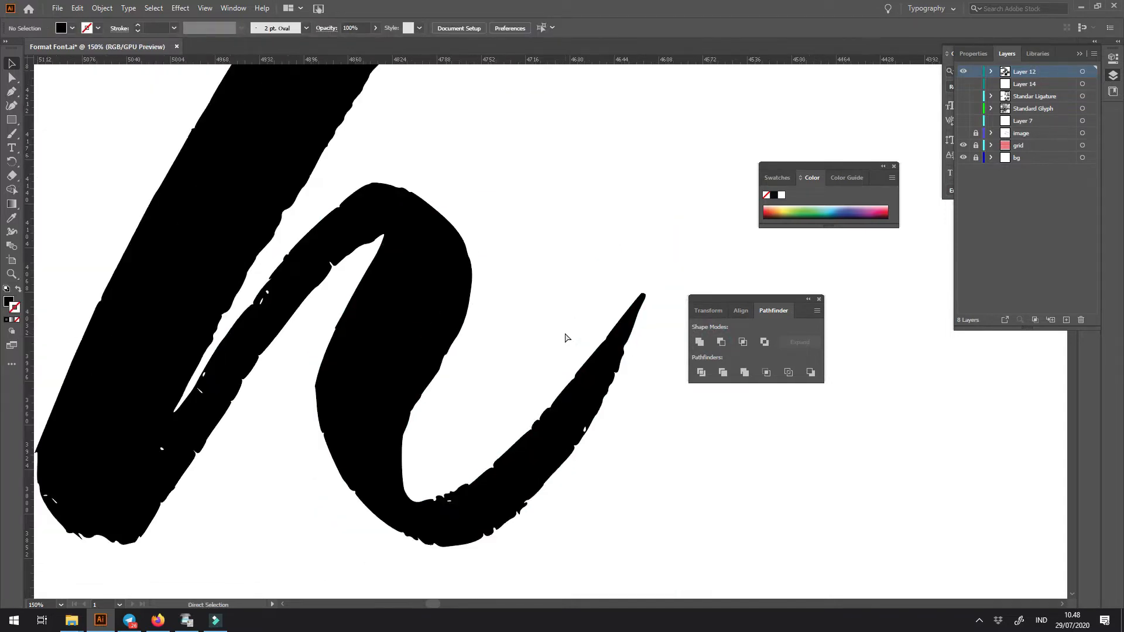
pyautogui.hotkey('ctrl', '-')
pyautogui.hotkey('ctrl', '-')
pyautogui.hotkey('ctrl', '-')
pyautogui.hotkey('ctrl', '-')
pyautogui.hotkey('ctrl', '-')
pyautogui.moveTo(553, 340); pyautogui.dragTo(461, 365)
pyautogui.moveTo(454, 256); pyautogui.dragTo(536, 390)
pyautogui.moveTo(437, 446); pyautogui.dragTo(422, 218)
pyautogui.moveTo(444, 166); pyautogui.dragTo(523, 273)
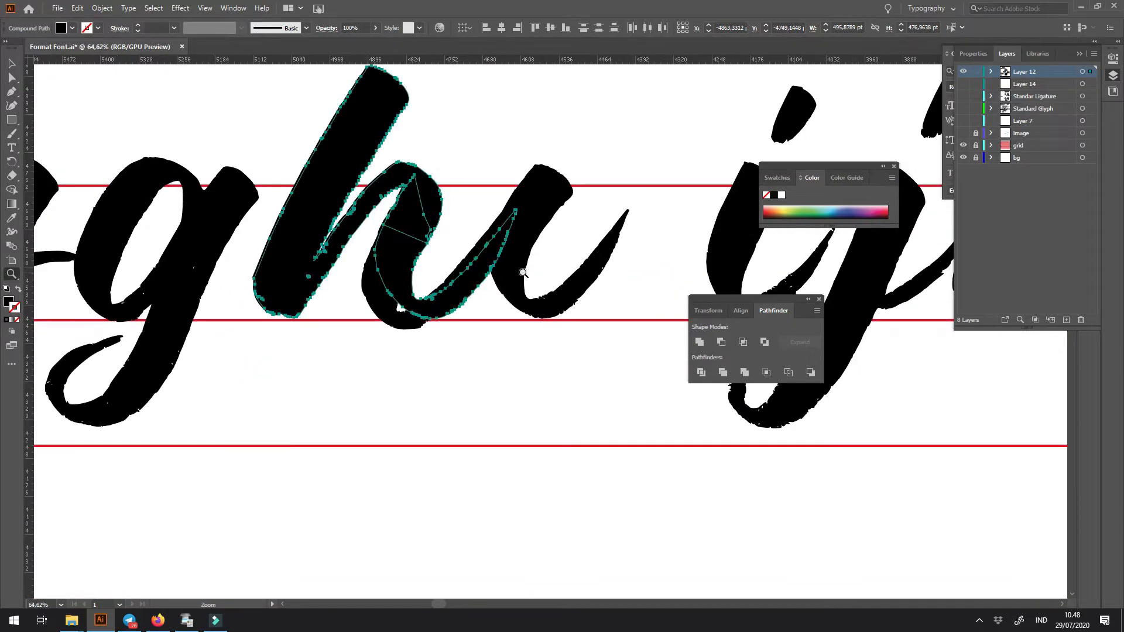
pyautogui.press('Left')
pyautogui.press('Left')
pyautogui.press('Left')
pyautogui.press('Down')
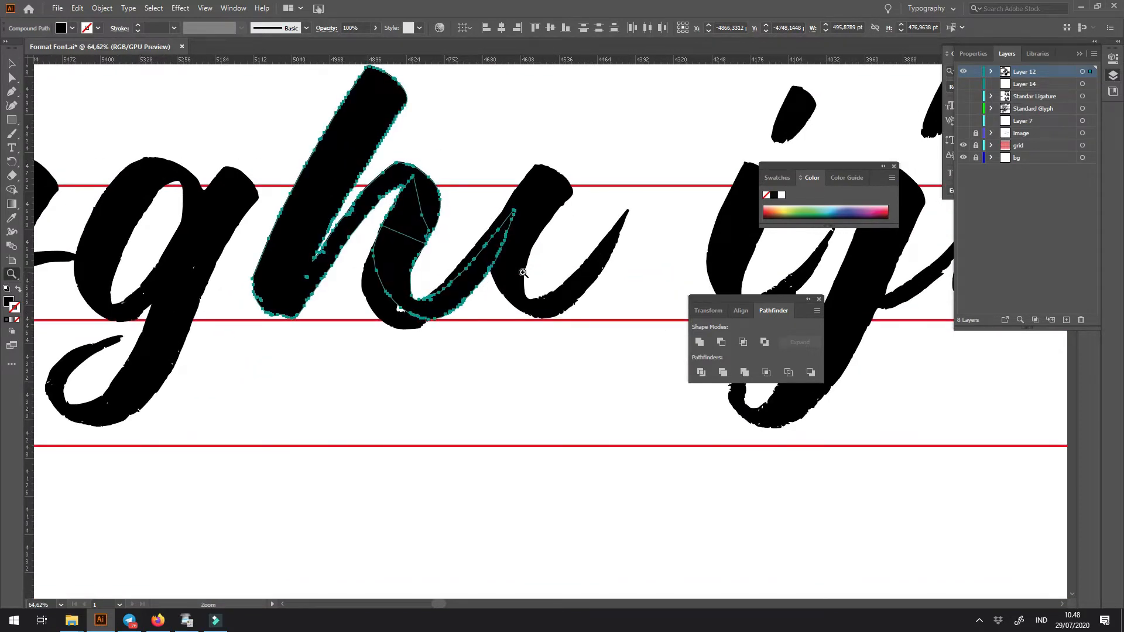
# - Shift the rebuilt h against the old h's tail and move the spare stem over to the i
pyautogui.moveTo(523, 273); pyautogui.dragTo(434, 316)
pyautogui.press('v')
pyautogui.moveTo(343, 267); pyautogui.dragTo(565, 275)
pyautogui.press('Delete')
pyautogui.moveTo(489, 233); pyautogui.dragTo(703, 258)
pyautogui.click(533, 238)
pyautogui.hotkey('ctrl', 'v')
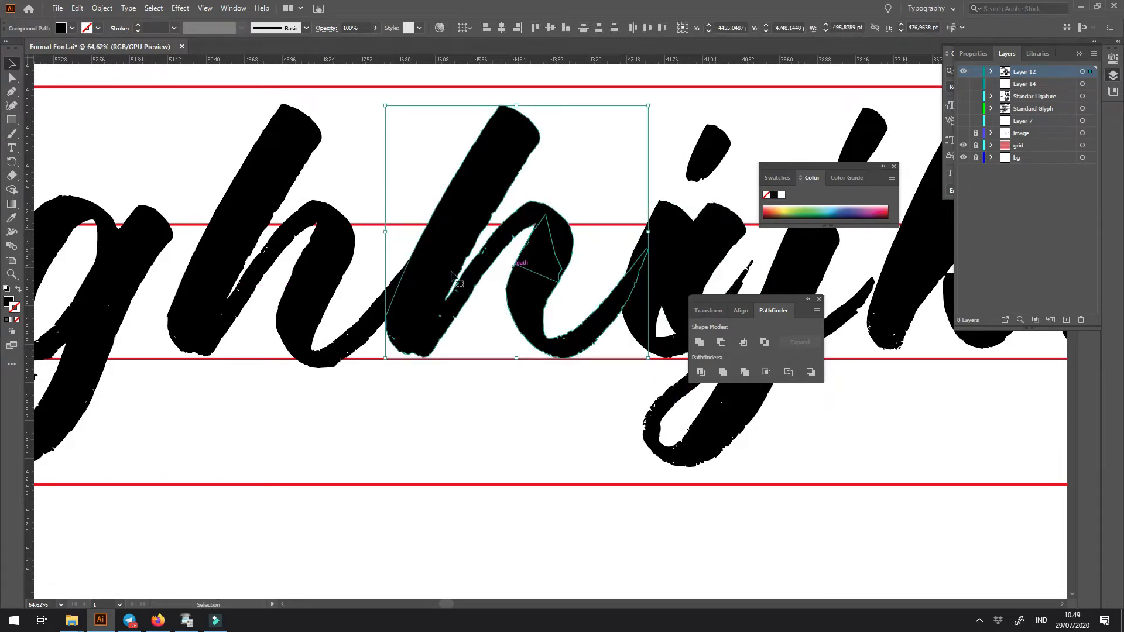
# - Delete the old h from the alphabet row
pyautogui.click(436, 384)
pyautogui.scroll(-5, 436, 384)
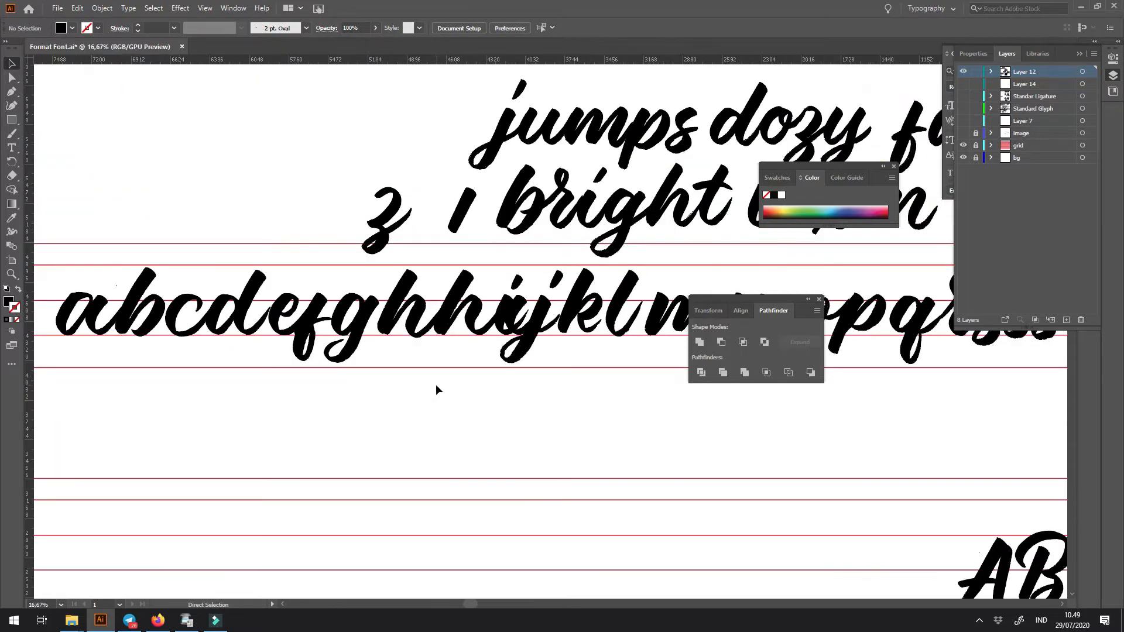
pyautogui.press('z')
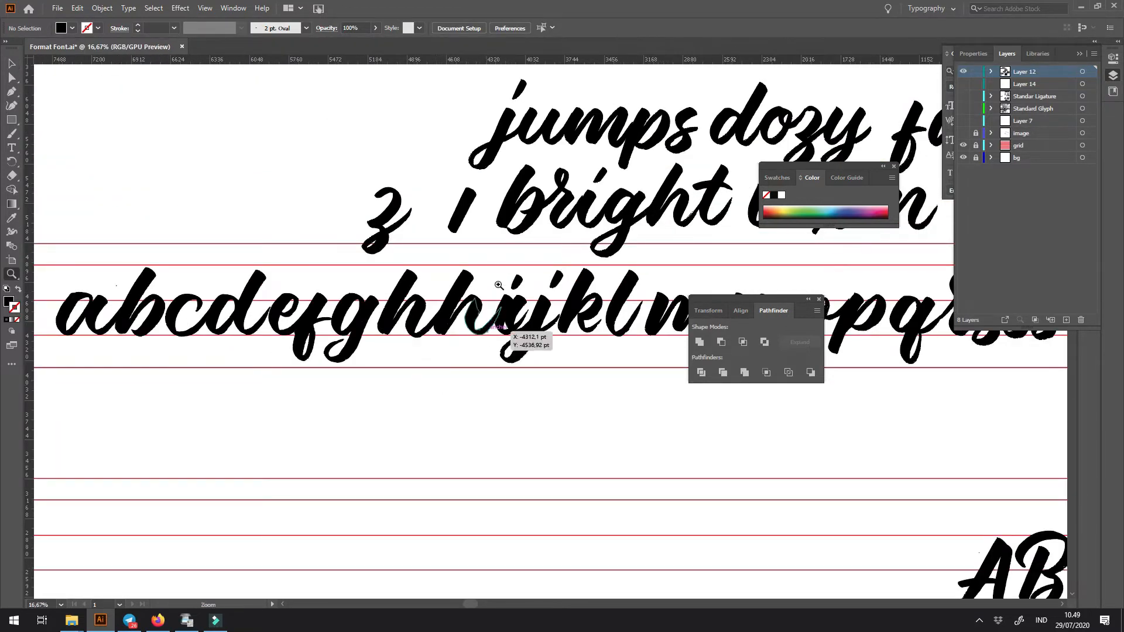
pyautogui.click(339, 276)
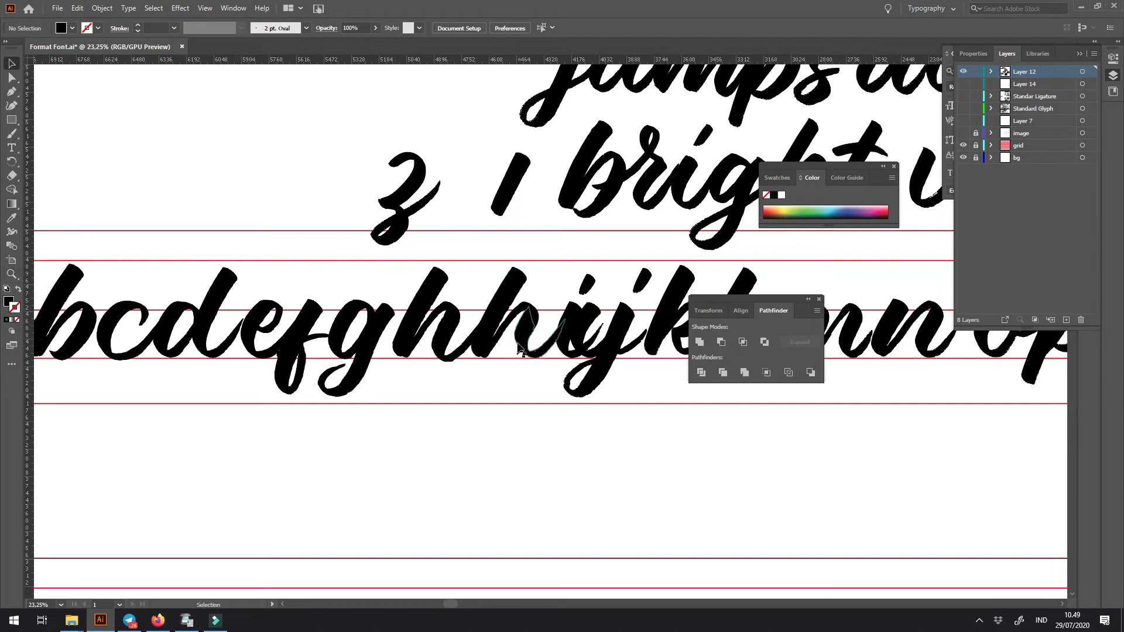
pyautogui.click(515, 321)
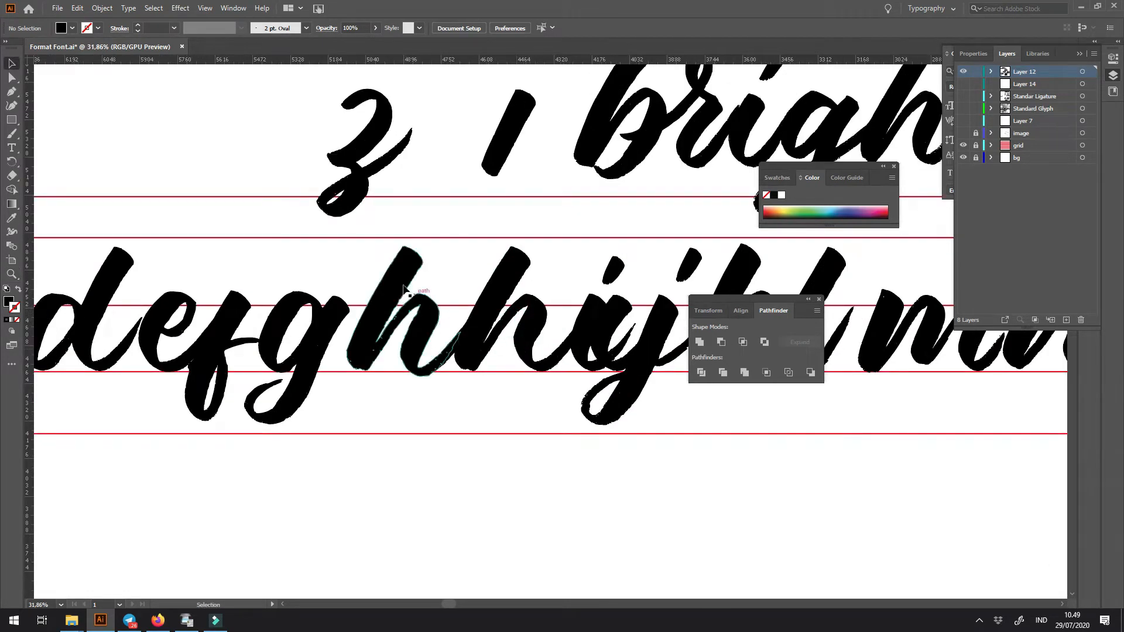
pyautogui.click(403, 316)
pyautogui.press('Delete')
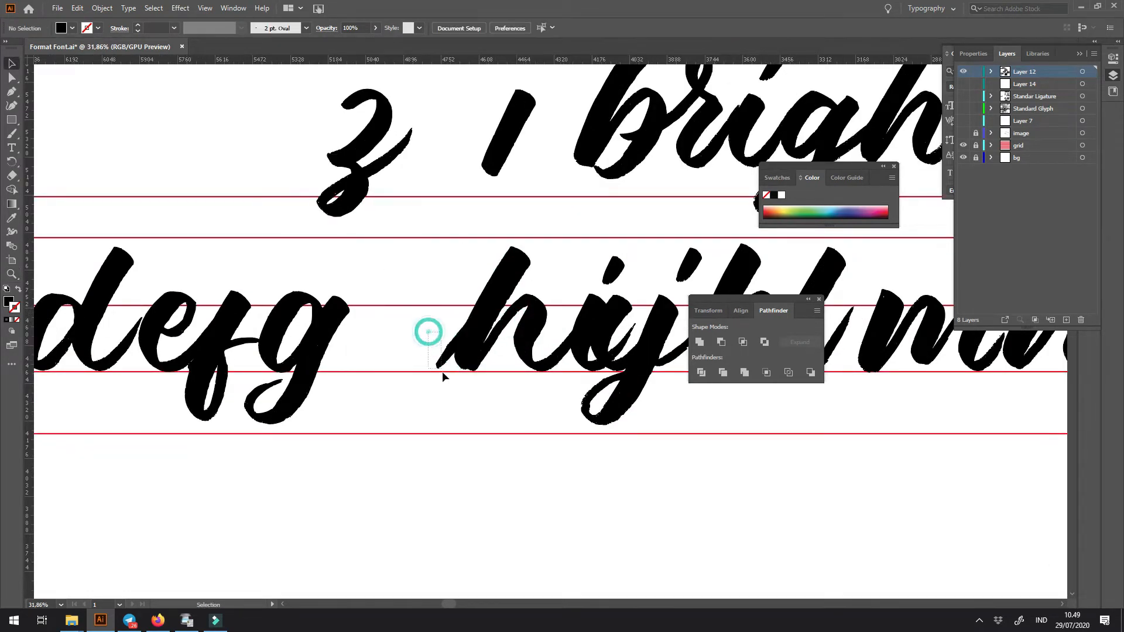
pyautogui.press('Delete')
# - Move the rebuilt h next to the g and set the i's original stem against the h's tail
pyautogui.moveTo(457, 246)
pyautogui.mouseDown()
pyautogui.moveTo(519, 375)
pyautogui.moveTo(414, 366)
pyautogui.moveTo(416, 390)
pyautogui.moveTo(386, 417)
pyautogui.mouseUp()
pyautogui.click(460, 441)
pyautogui.moveTo(414, 311)
pyautogui.mouseDown()
pyautogui.moveTo(509, 408)
pyautogui.moveTo(549, 366)
pyautogui.moveTo(366, 395)
pyautogui.mouseUp()
pyautogui.press('space')
pyautogui.moveTo(443, 456); pyautogui.dragTo(364, 455)
pyautogui.moveTo(534, 371); pyautogui.dragTo(246, 386)
pyautogui.hotkey('ctrl', 'z')
pyautogui.moveTo(315, 366); pyautogui.dragTo(302, 366)
pyautogui.hotkey('ctrl', 'shift', 'a')
pyautogui.moveTo(312, 473); pyautogui.dragTo(478, 497)
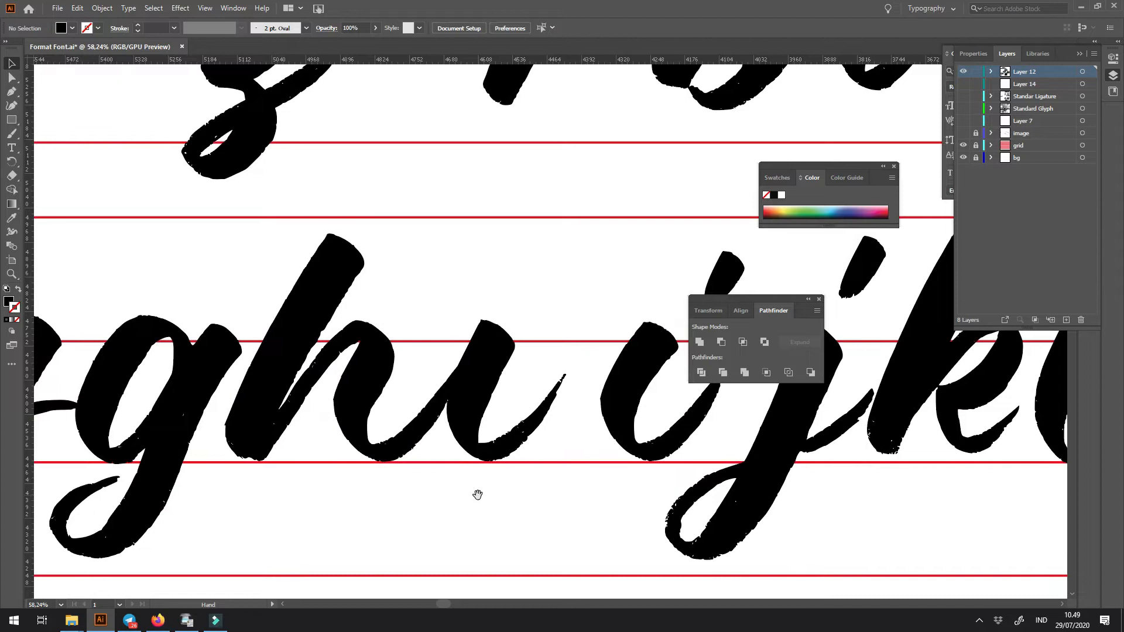
# - Duplicate the a and the i's original stem below the alphabet row and join them as a test pair
pyautogui.scroll(-5, 479, 499)
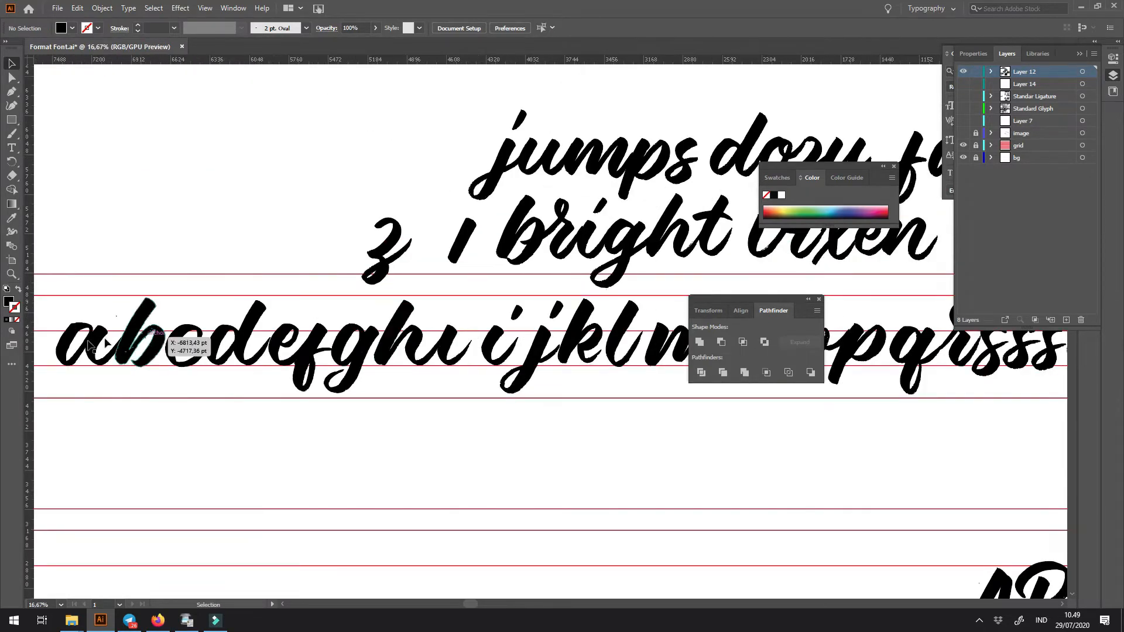
pyautogui.click(448, 350)
pyautogui.keyDown('shift'); pyautogui.click(82, 347); pyautogui.keyUp('shift')
pyautogui.moveTo(82, 347); pyautogui.dragTo(82, 449)
pyautogui.moveTo(199, 441)
pyautogui.mouseDown()
pyautogui.moveTo(269, 486)
pyautogui.moveTo(454, 482)
pyautogui.mouseUp()
pyautogui.click(610, 494)
pyautogui.moveTo(767, 459); pyautogui.dragTo(263, 458)
pyautogui.moveTo(454, 495); pyautogui.dragTo(386, 459)
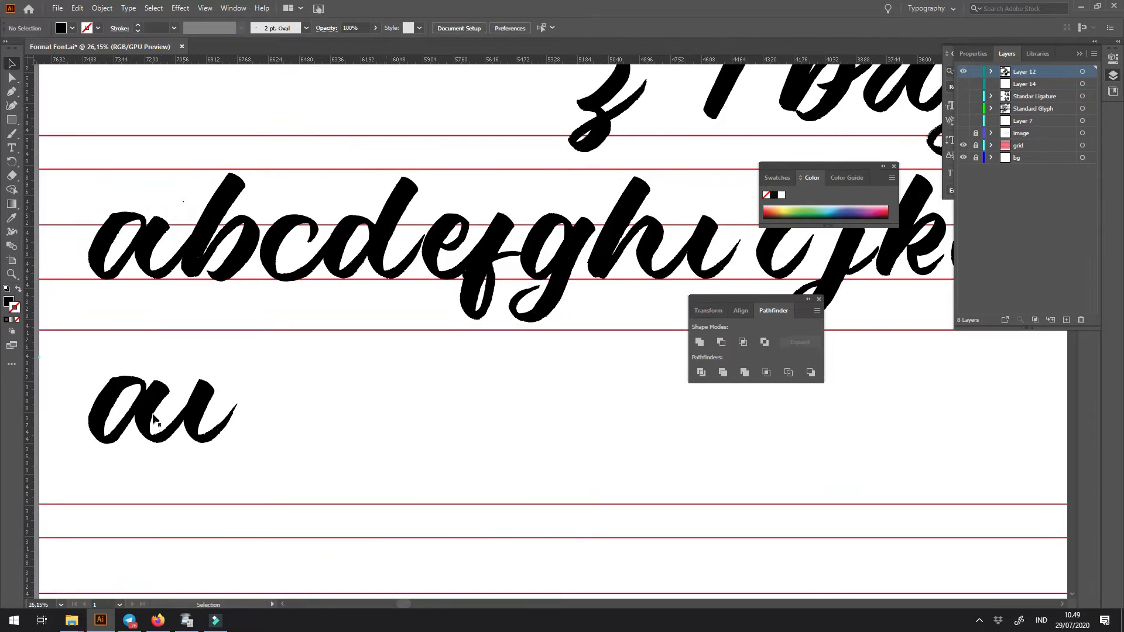
# - Duplicate the a and the spare stem below the first test pair and join them for comparison
pyautogui.click(706, 245)
pyautogui.keyDown('shift'); pyautogui.click(143, 240); pyautogui.keyUp('shift')
pyautogui.moveTo(755, 263); pyautogui.dragTo(721, 277)
pyautogui.click(728, 267)
pyautogui.keyDown('shift'); pyautogui.click(115, 259); pyautogui.keyUp('shift')
pyautogui.moveTo(115, 260); pyautogui.dragTo(116, 499)
pyautogui.scroll(-2, 359, 400)
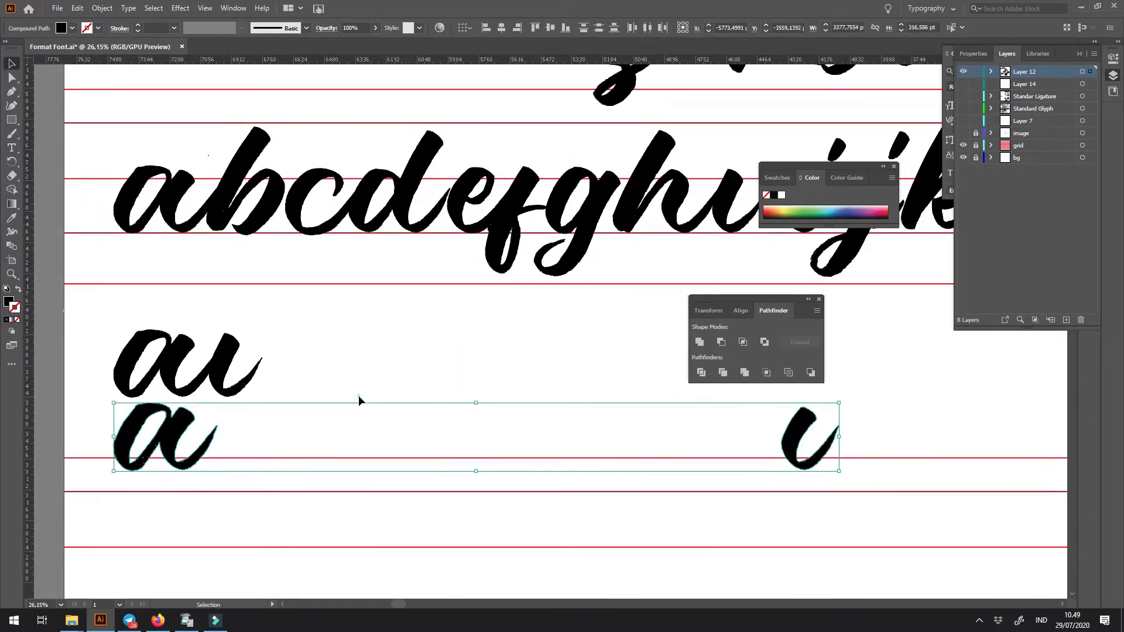
pyautogui.click(359, 400)
pyautogui.moveTo(792, 450); pyautogui.dragTo(251, 489)
pyautogui.press('z')
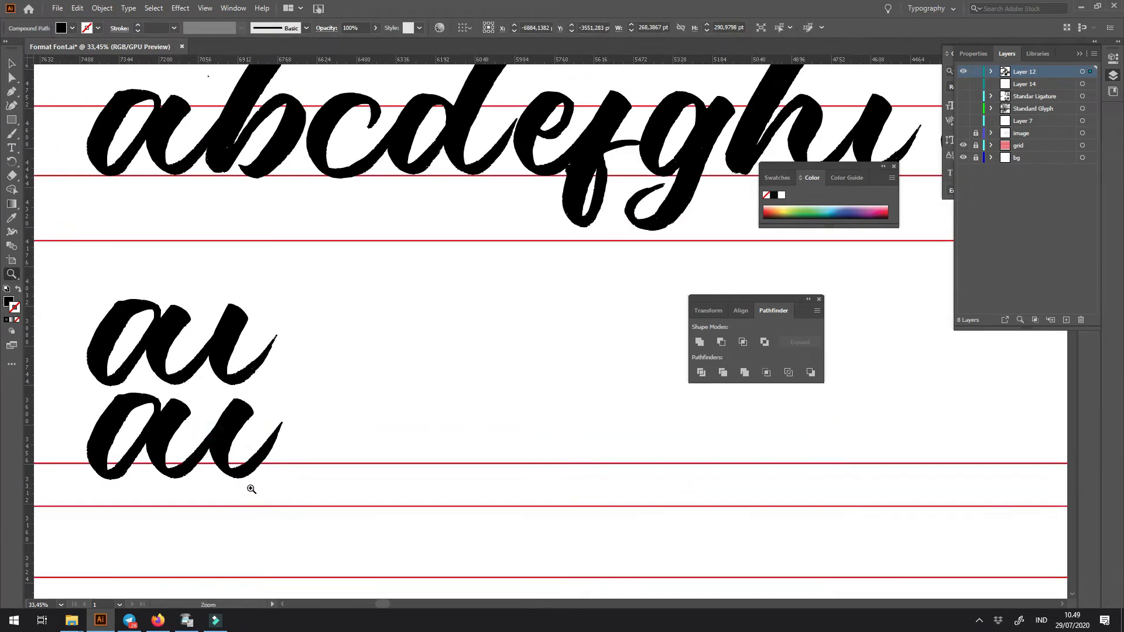
pyautogui.click(365, 402)
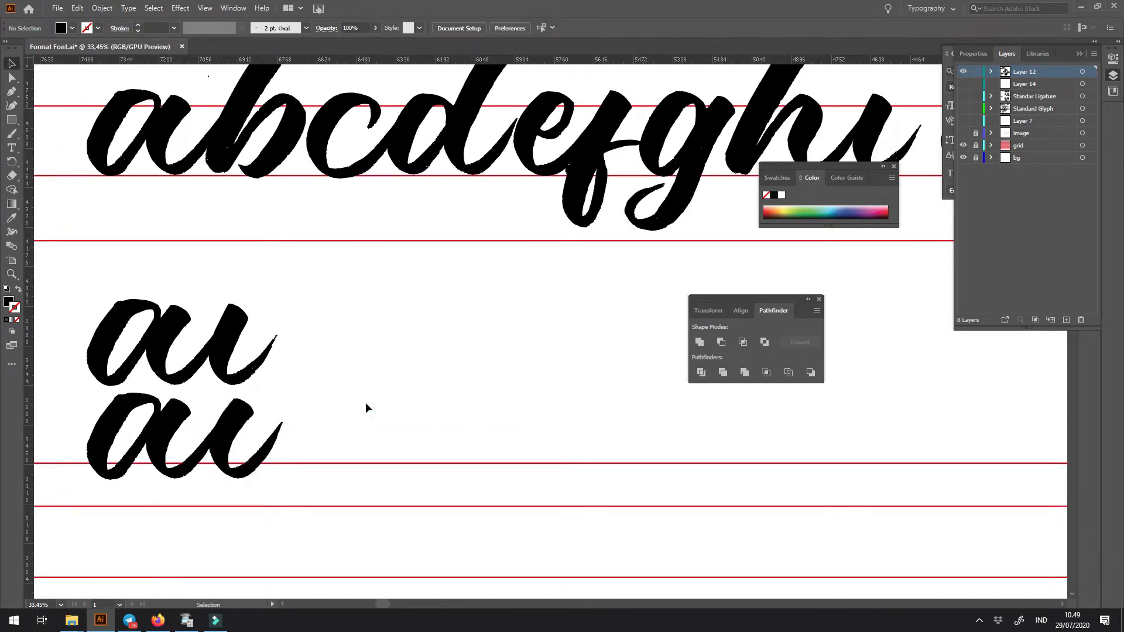
# - Delete the test pairs below the alphabet row
pyautogui.click(190, 460)
pyautogui.press('Delete')
pyautogui.click(259, 381)
pyautogui.press('Delete')
# - Delete the i's original stem beside the h and move the spare stem into its place at the h's tail
pyautogui.moveTo(445, 359); pyautogui.dragTo(309, 443)
pyautogui.moveTo(420, 399); pyautogui.dragTo(41, 449)
pyautogui.press('z')
pyautogui.moveTo(392, 229); pyautogui.dragTo(424, 334)
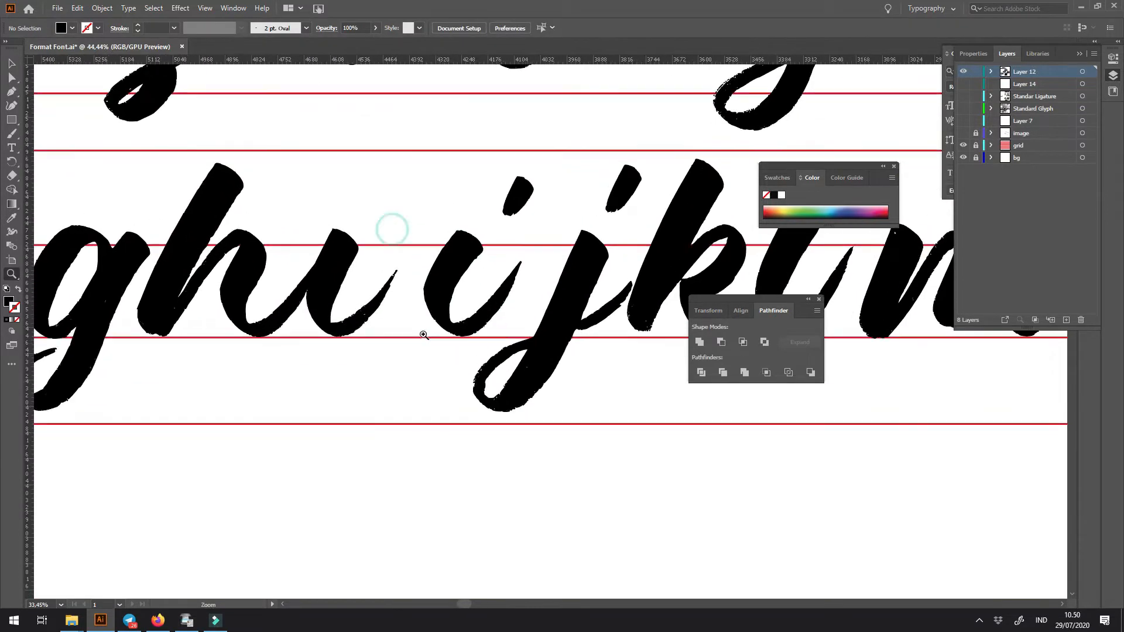
pyautogui.click(360, 309)
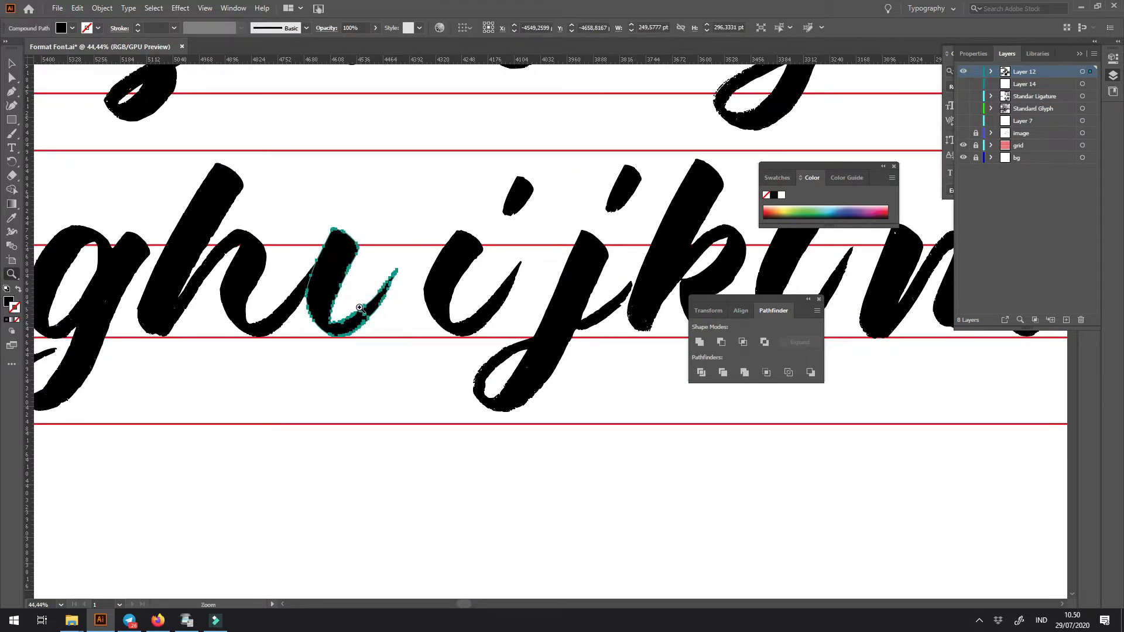
pyautogui.press('Delete')
pyautogui.moveTo(446, 279)
pyautogui.mouseDown()
pyautogui.moveTo(346, 287)
pyautogui.moveTo(487, 300)
pyautogui.moveTo(308, 278)
pyautogui.mouseUp()
# - Move the i's dot above its new stem and rotate the dot slightly
pyautogui.moveTo(544, 179); pyautogui.dragTo(359, 191)
pyautogui.click(441, 209)
pyautogui.click(355, 183)
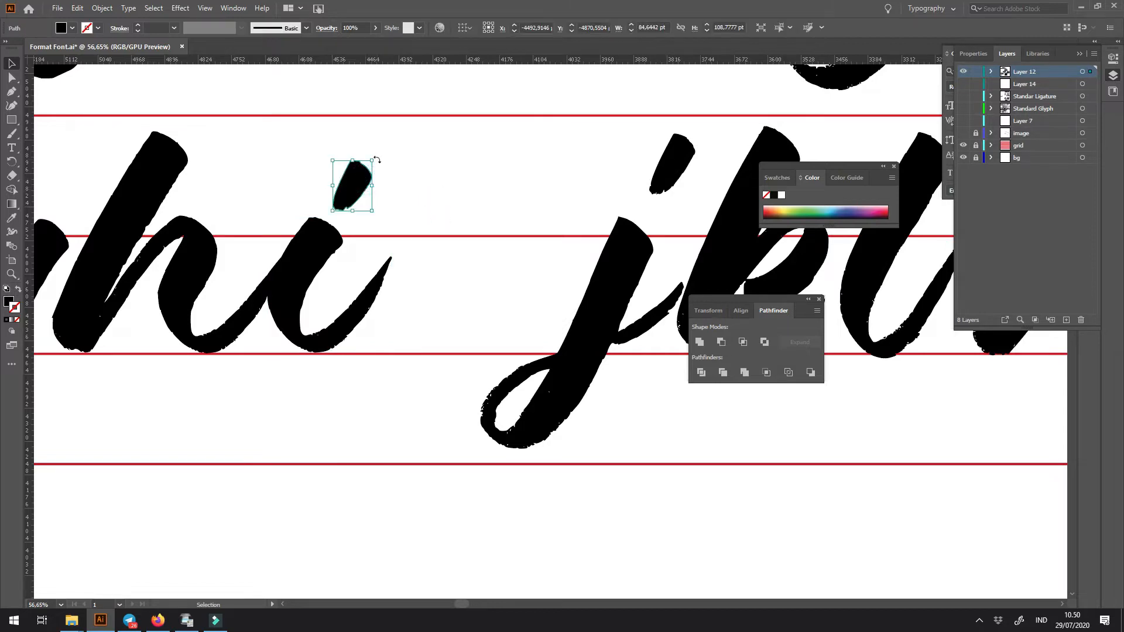
pyautogui.moveTo(485, 239); pyautogui.dragTo(416, 227)
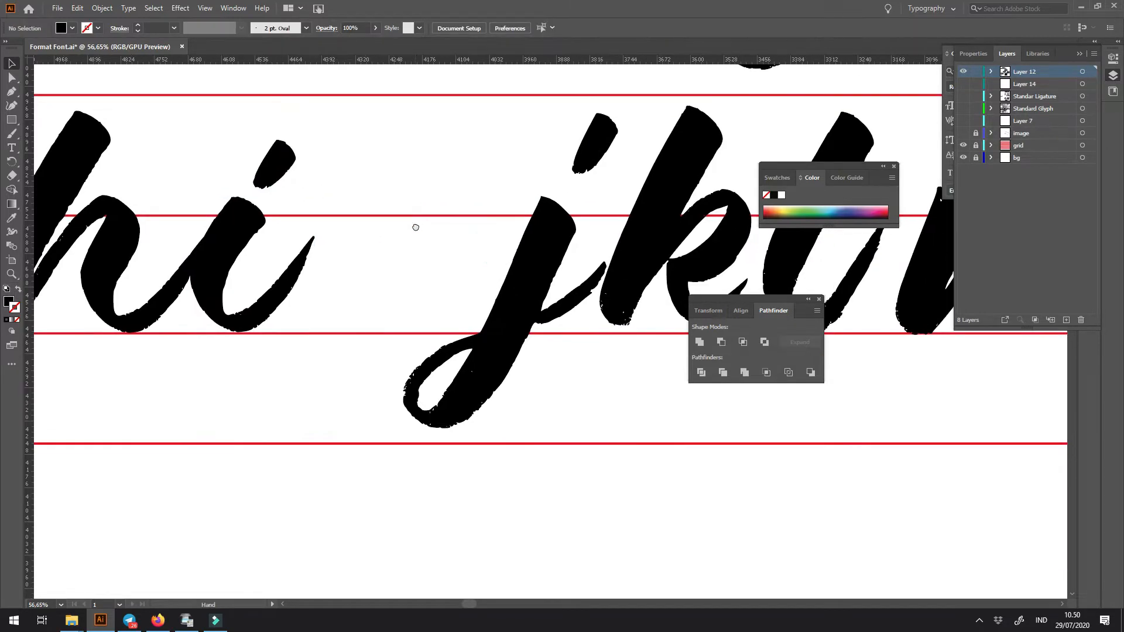
# - Move the j's stem next to the i so the i's exit stroke leads into it
pyautogui.moveTo(529, 314); pyautogui.dragTo(714, 374)
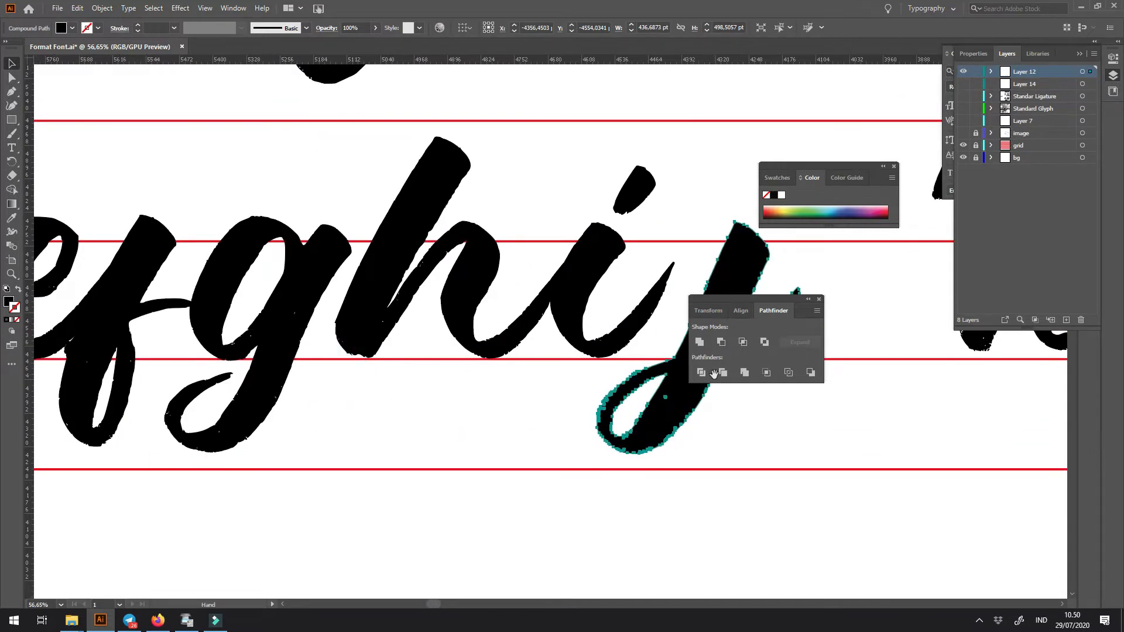
pyautogui.hotkey('ctrl', '-')
pyautogui.hotkey('ctrl', '-')
pyautogui.moveTo(290, 362); pyautogui.dragTo(638, 363)
pyautogui.scroll(3, 674, 404)
pyautogui.moveTo(534, 366); pyautogui.dragTo(436, 398)
pyautogui.hotkey('ctrl', 'z')
pyautogui.hotkey('ctrl', 'space')
pyautogui.press('Delete')
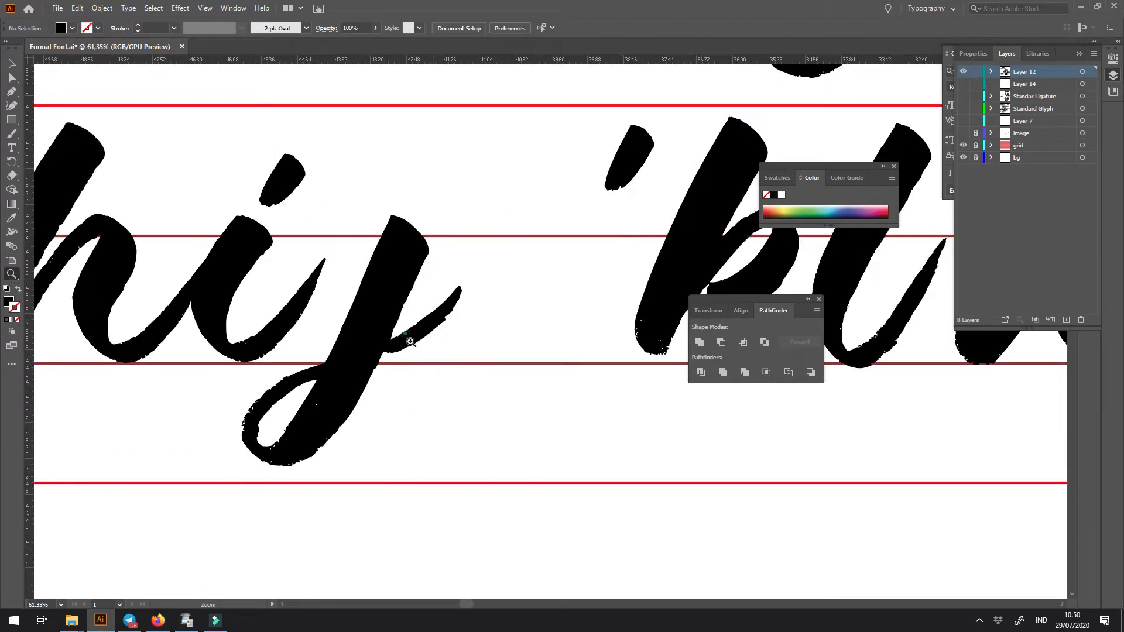
# - Draw a closed Pen shape around the j's short exit stroke
pyautogui.moveTo(411, 342); pyautogui.dragTo(456, 389)
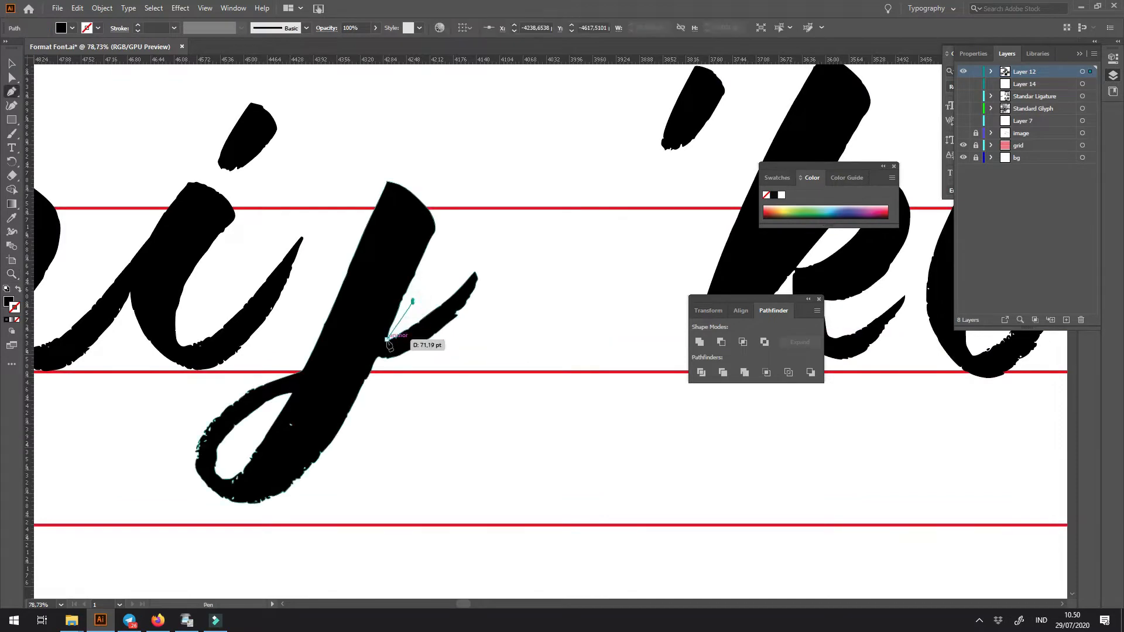
pyautogui.click(387, 340)
pyautogui.click(425, 396)
pyautogui.moveTo(517, 346); pyautogui.dragTo(526, 332)
pyautogui.moveTo(526, 272); pyautogui.dragTo(466, 262)
pyautogui.click(467, 262)
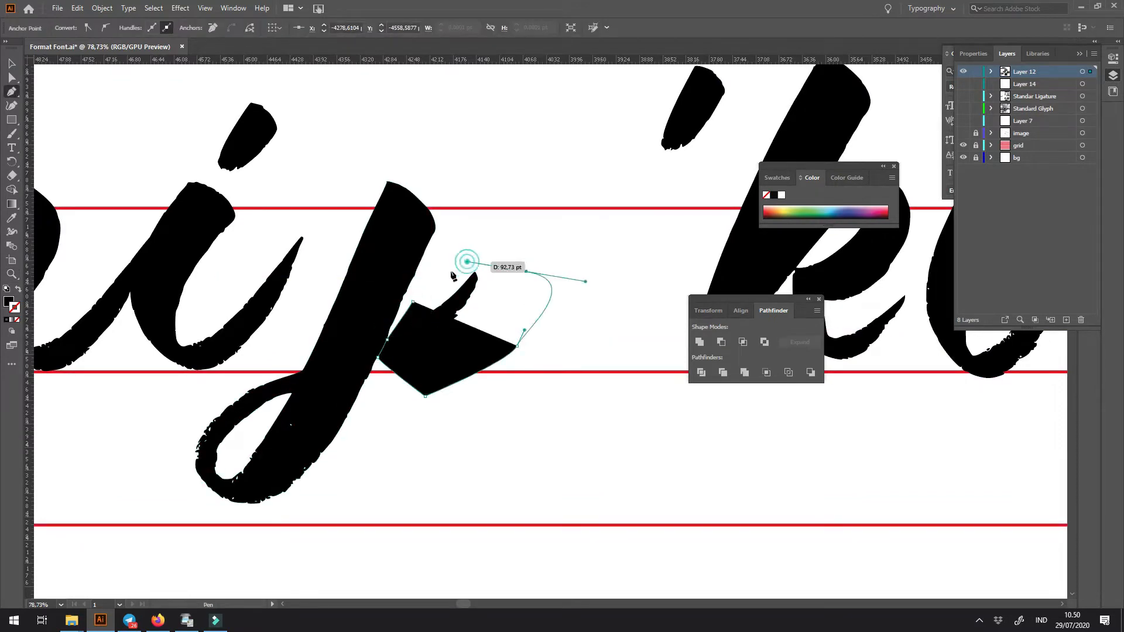
pyautogui.click(414, 291)
# - Subtract the Pen shape from the j to remove its exit stroke
pyautogui.press('v')
pyautogui.keyDown('shift'); pyautogui.click(414, 240); pyautogui.keyUp('shift')
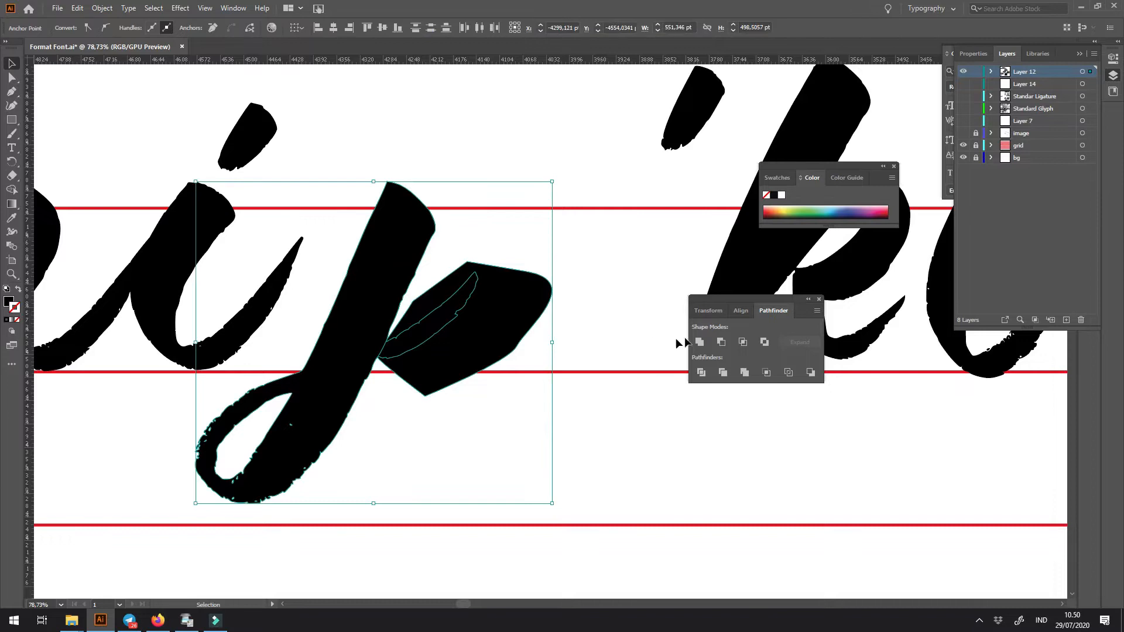
pyautogui.click(717, 342)
pyautogui.click(627, 416)
pyautogui.hotkey('ctrl', '-')
pyautogui.hotkey('ctrl', '-')
pyautogui.hotkey('ctrl', '-')
pyautogui.hotkey('ctrl', '-')
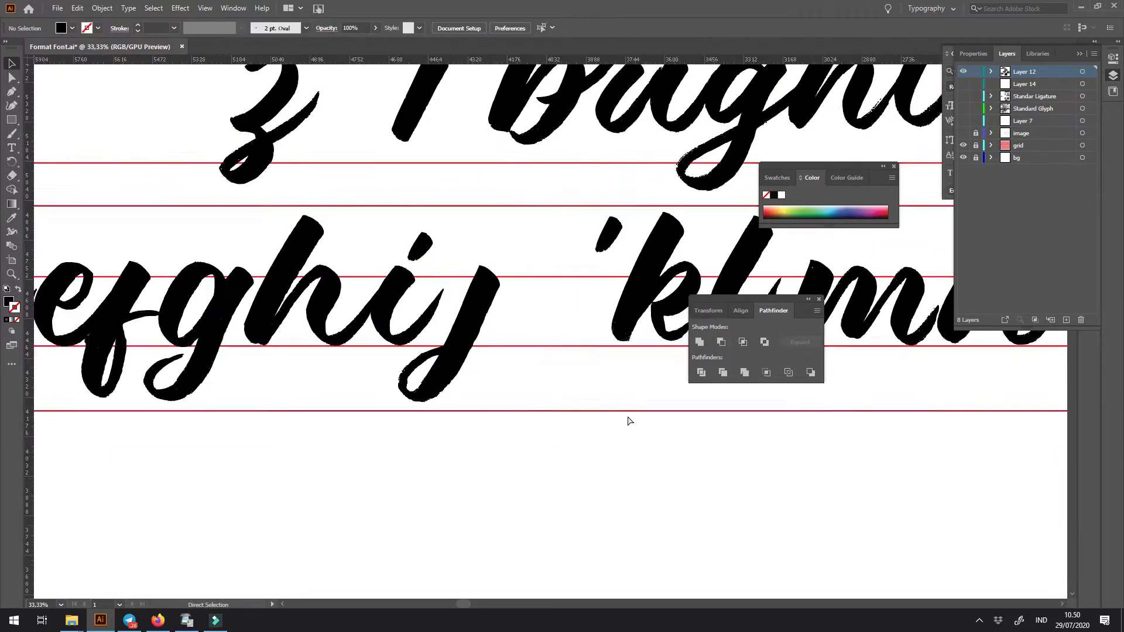
# - Place a copy of the i's dot above the j's stem
pyautogui.moveTo(459, 296); pyautogui.dragTo(638, 410)
pyautogui.click(446, 235)
pyautogui.hotkey('ctrl', 'c')
pyautogui.hotkey('ctrl', 'v')
pyautogui.moveTo(431, 231); pyautogui.dragTo(577, 236)
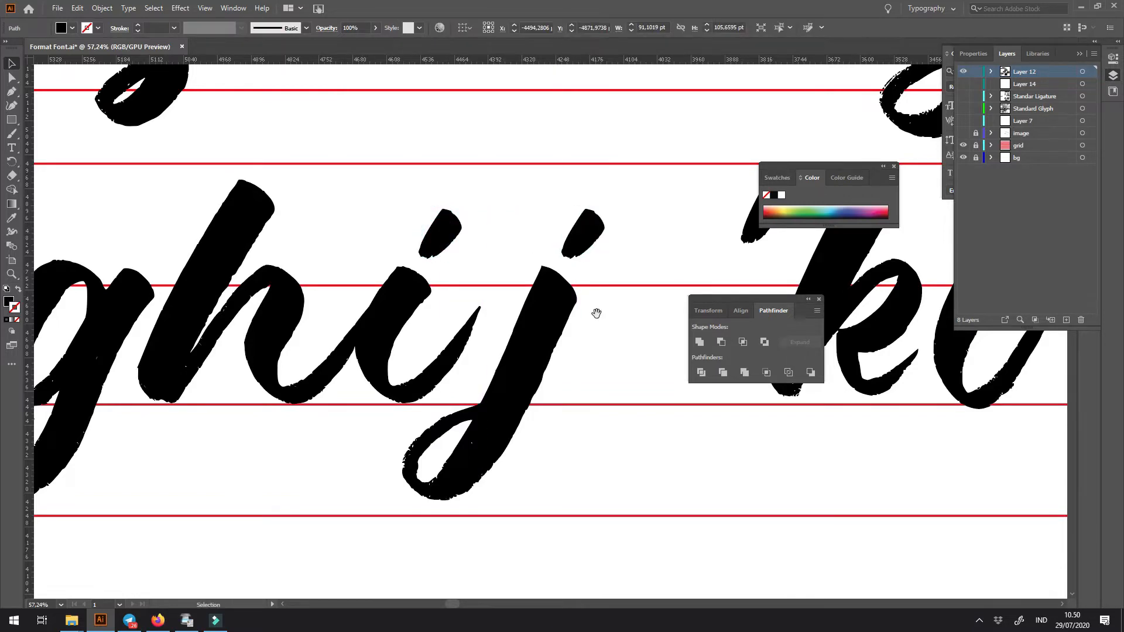
# - Remove the copied dot from the j and place the j's original dot above its stem instead
pyautogui.moveTo(596, 314); pyautogui.dragTo(437, 340)
pyautogui.moveTo(609, 258); pyautogui.dragTo(436, 269)
pyautogui.hotkey('ctrl', 'z')
pyautogui.hotkey('ctrl', 'z')
pyautogui.hotkey('ctrl', 'z')
pyautogui.click(473, 359)
pyautogui.hotkey('ctrl', '-')
pyautogui.hotkey('ctrl', '-')
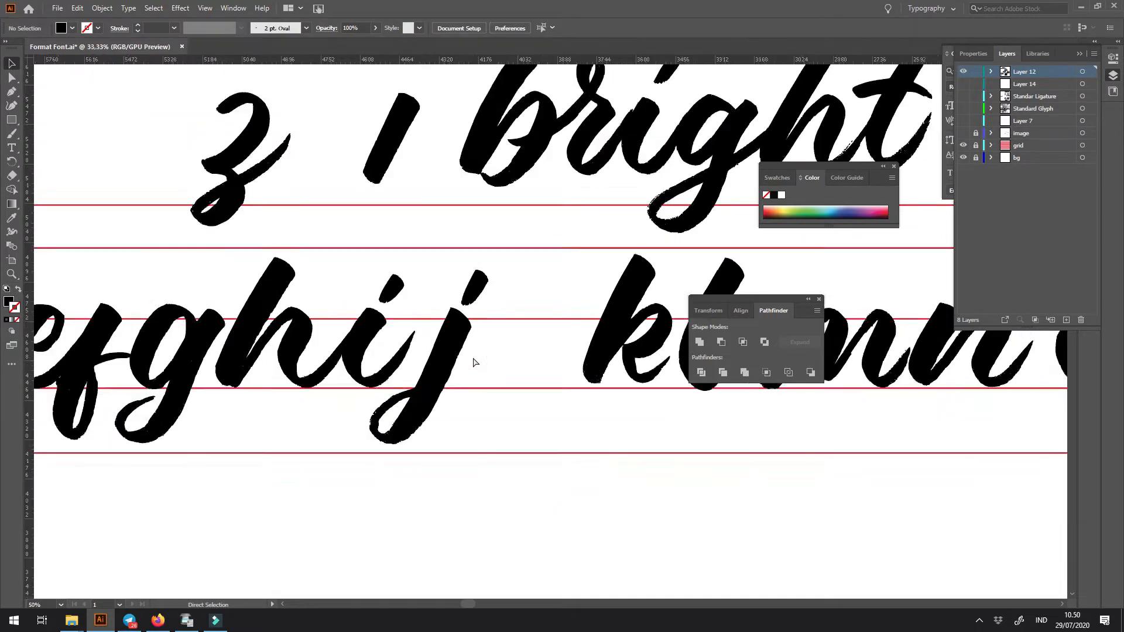
pyautogui.hotkey('ctrl', '-')
pyautogui.hotkey('ctrl', '-')
pyautogui.moveTo(461, 315); pyautogui.dragTo(589, 453)
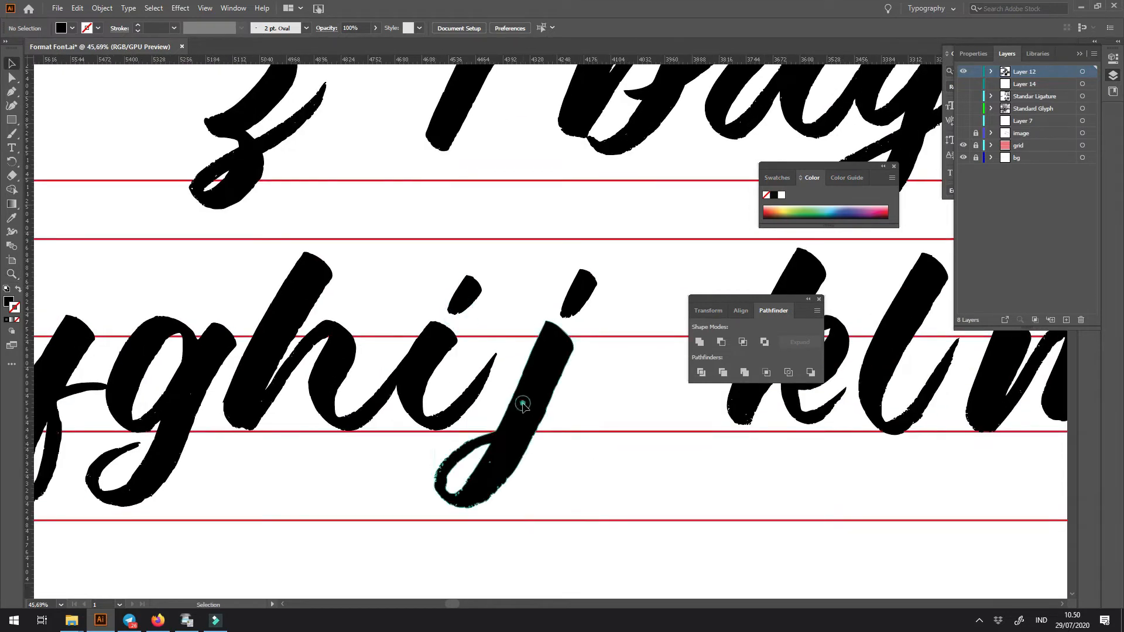
# - Try to move the j and its dot against the i's exit stroke
pyautogui.keyDown('shift'); pyautogui.click(572, 299); pyautogui.keyUp('shift')
pyautogui.moveTo(545, 393)
pyautogui.mouseDown()
pyautogui.moveTo(510, 393)
pyautogui.moveTo(534, 410)
pyautogui.mouseUp()
pyautogui.click(589, 425)
pyautogui.scroll(-1, 589, 425)
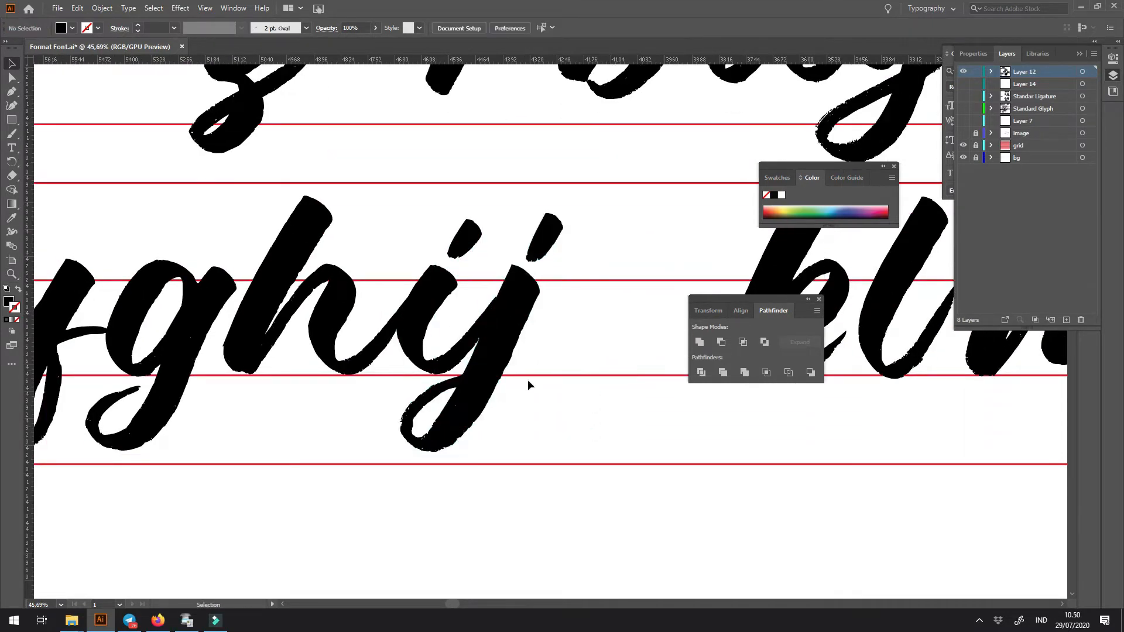
pyautogui.moveTo(603, 417); pyautogui.dragTo(481, 447)
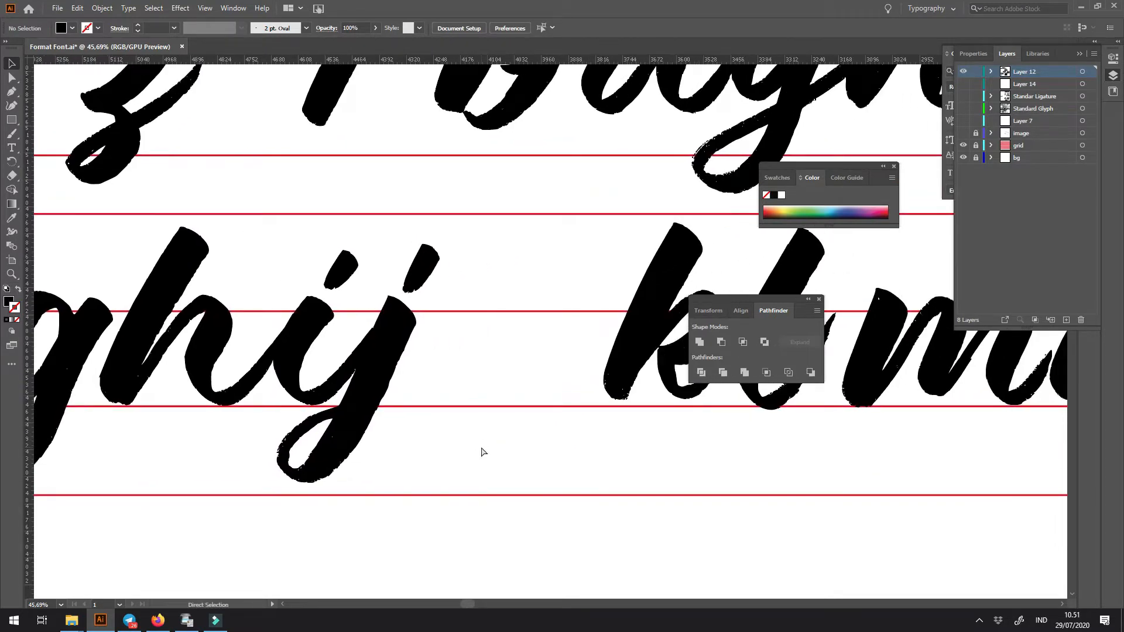
pyautogui.hotkey('ctrl', 'z')
# - Move the j together with its dot against the i so the i's exit stroke meets the j's stem
pyautogui.moveTo(484, 263); pyautogui.dragTo(623, 230)
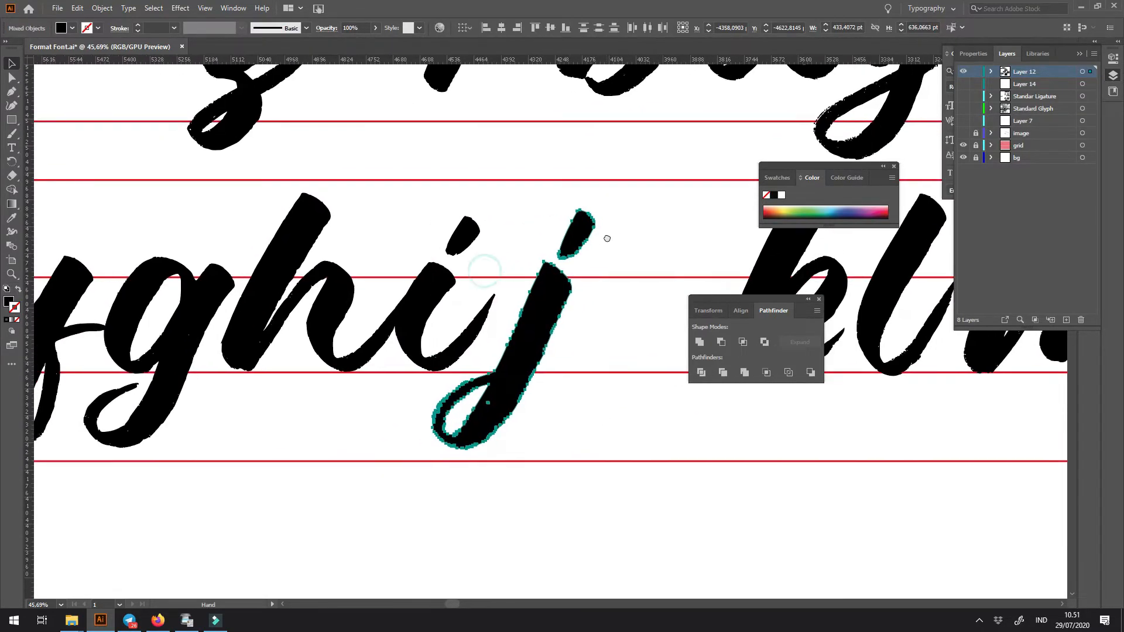
pyautogui.moveTo(523, 333); pyautogui.dragTo(182, 342)
pyautogui.moveTo(263, 208); pyautogui.dragTo(560, 241)
pyautogui.press('a')
pyautogui.press('v')
pyautogui.press('space')
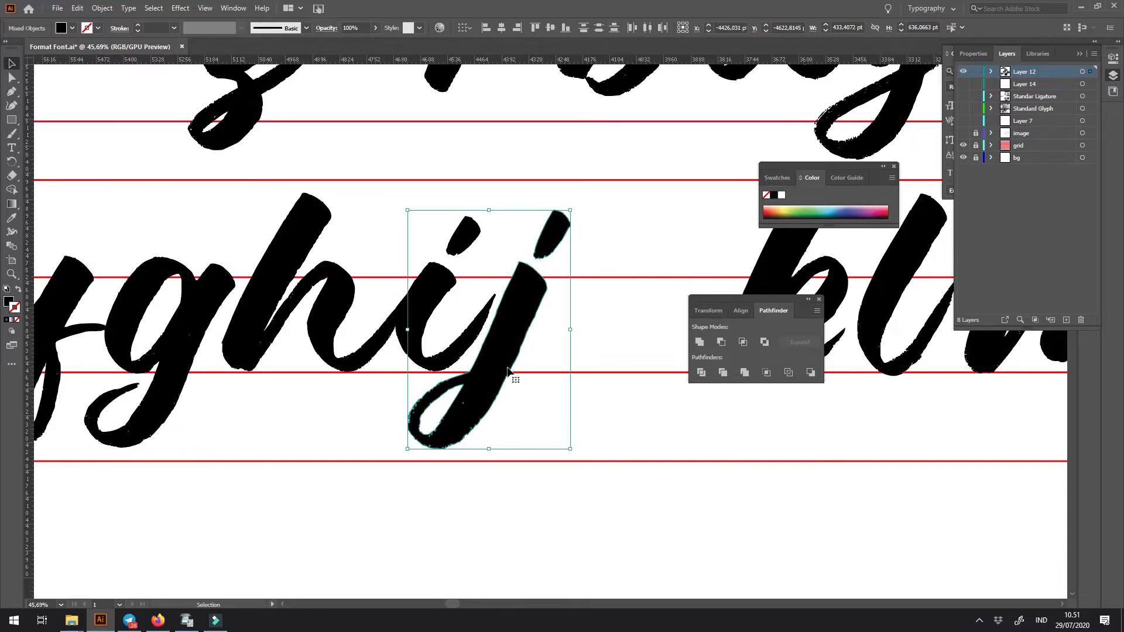
pyautogui.moveTo(490, 376); pyautogui.dragTo(496, 376)
# - Move the k next to the j on the same baseline
pyautogui.click(185, 349)
pyautogui.moveTo(185, 349); pyautogui.dragTo(377, 376)
pyautogui.hotkey('ctrl', 'z')
pyautogui.press('space')
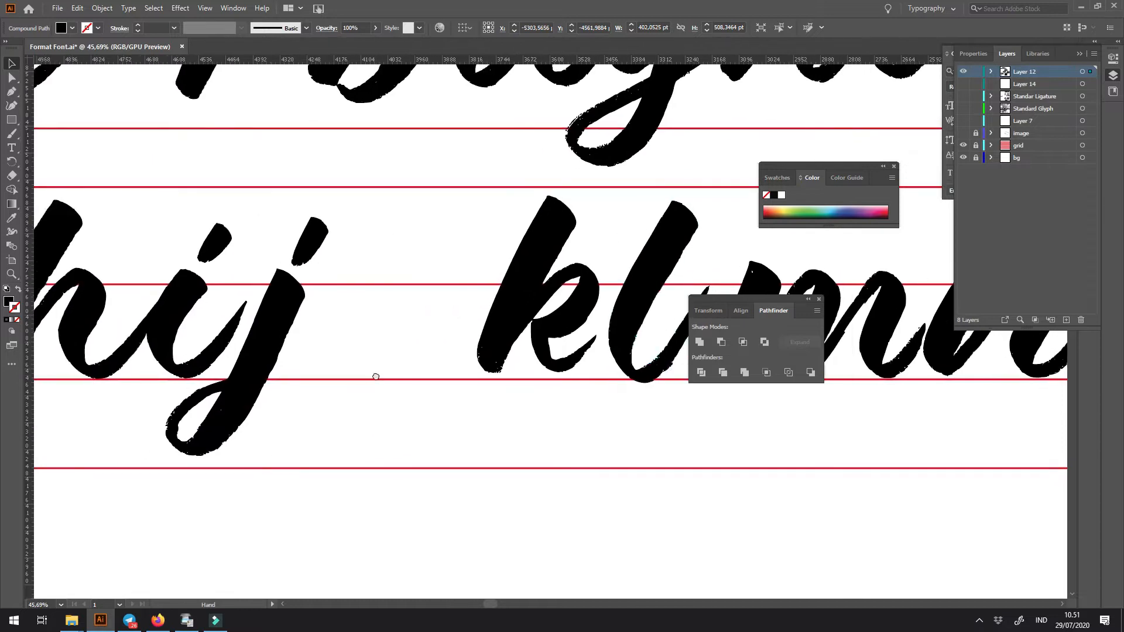
pyautogui.moveTo(510, 319); pyautogui.dragTo(340, 319)
pyautogui.press('space')
pyautogui.moveTo(300, 358); pyautogui.dragTo(469, 342)
pyautogui.press('space')
pyautogui.moveTo(643, 335); pyautogui.dragTo(455, 344)
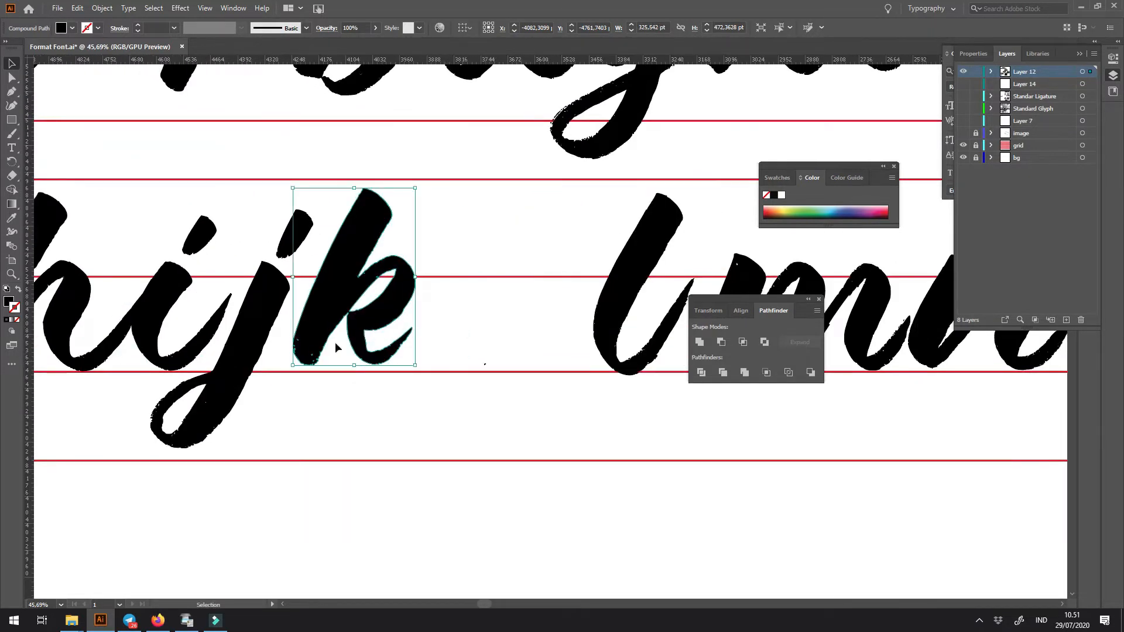
# - Place a copy of the i's body over the k's lower leg, show it as an outline and nudge it into alignment
pyautogui.moveTo(194, 348); pyautogui.dragTo(501, 404)
pyautogui.press('z')
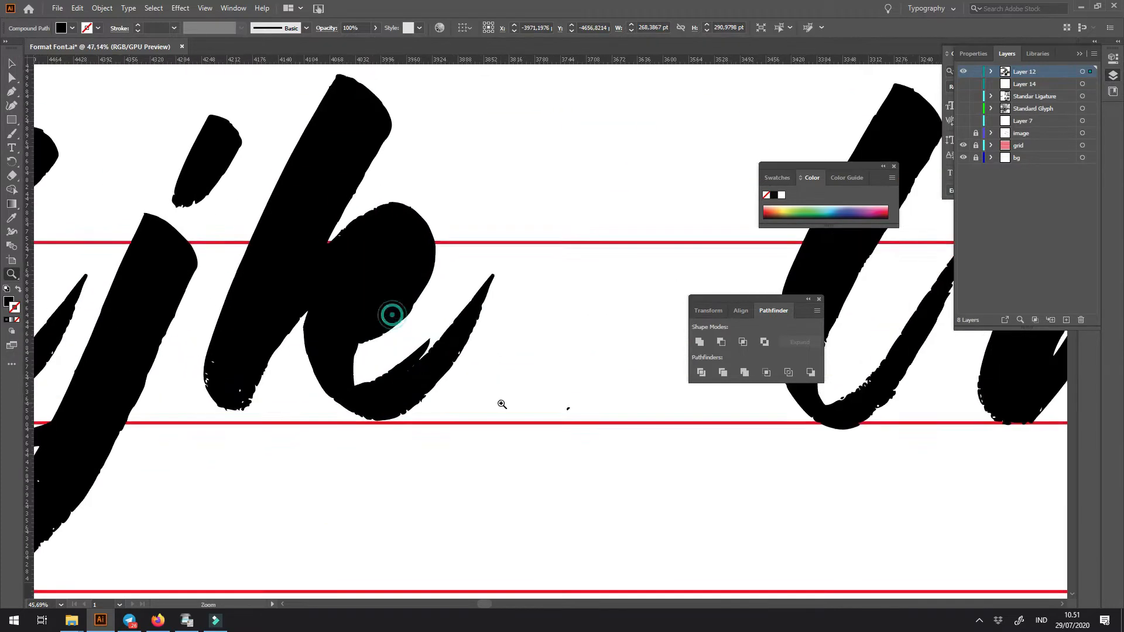
pyautogui.hotkey('shift', 'x')
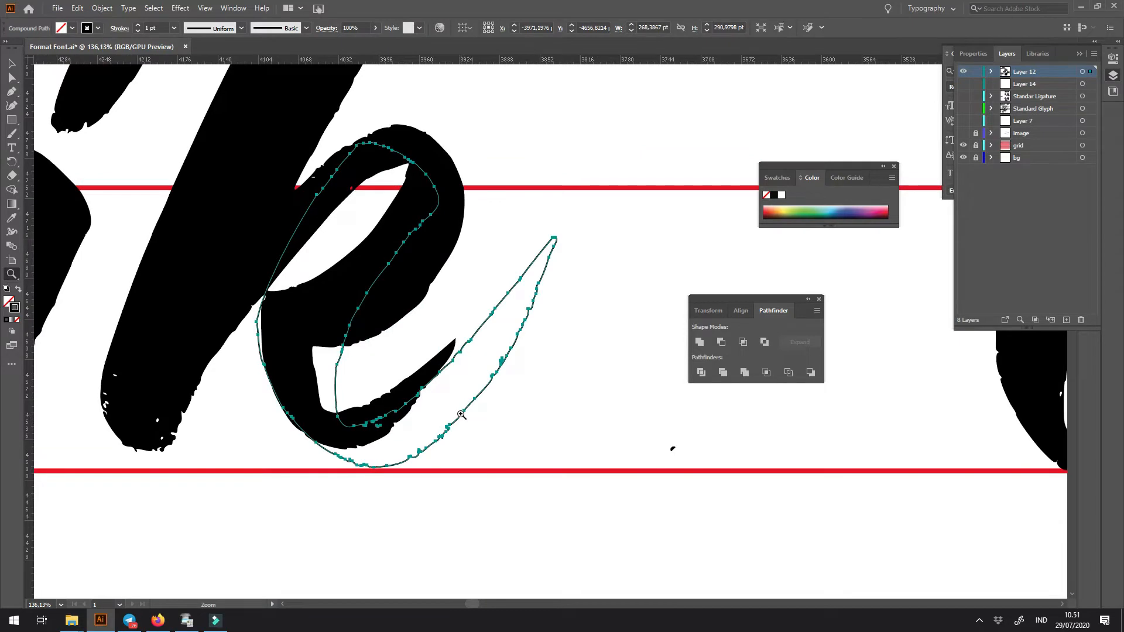
pyautogui.press('Left')
pyautogui.press('Left')
pyautogui.press('Left')
pyautogui.press('Left')
pyautogui.press('Left')
pyautogui.press('Left')
pyautogui.press('Left')
pyautogui.press('Left')
pyautogui.press('Left')
pyautogui.press('Left')
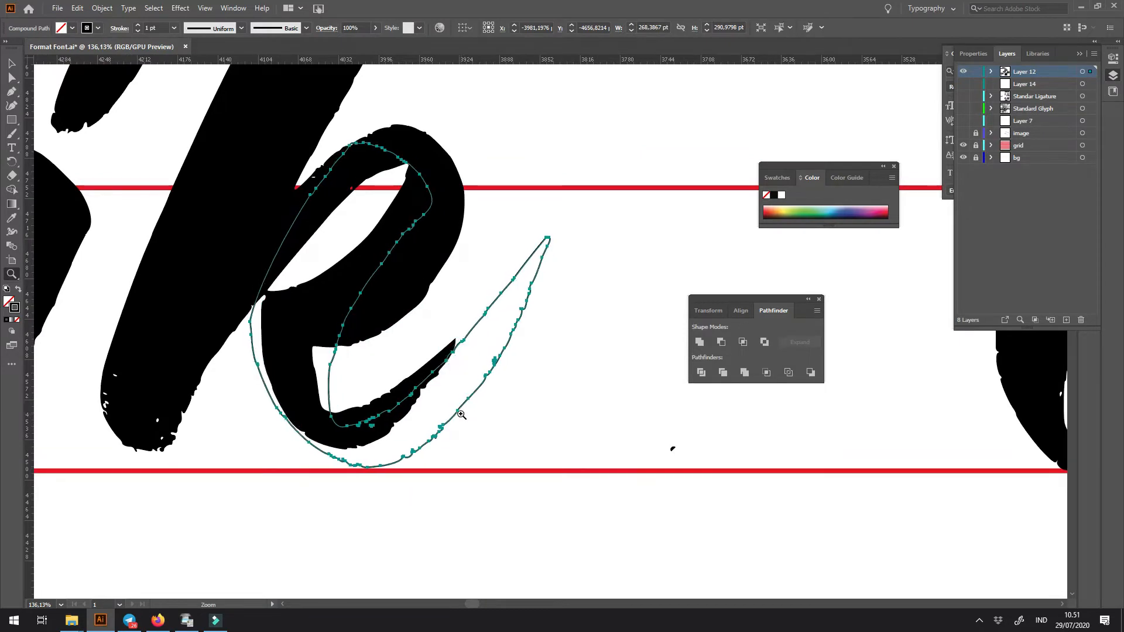
pyautogui.press('Right')
pyautogui.press('Right')
pyautogui.press('Right')
pyautogui.press('Right')
pyautogui.press('Right')
pyautogui.press('Right')
pyautogui.press('Right')
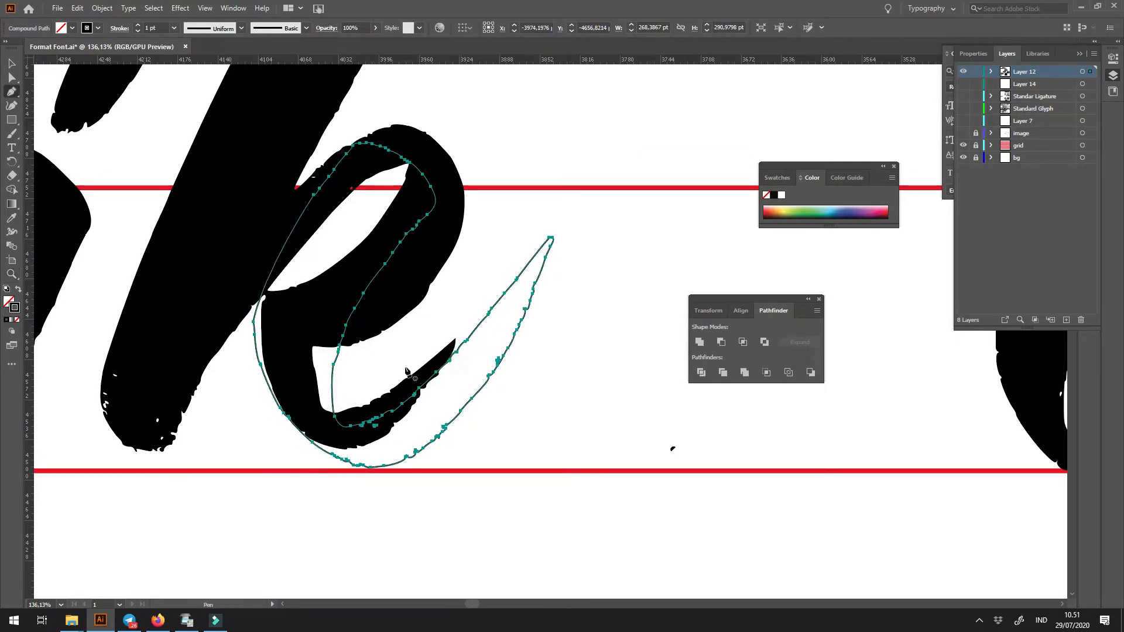
# - Draw a closed Pen shape around the exit stroke of the outlined copy over the k
pyautogui.click(362, 388)
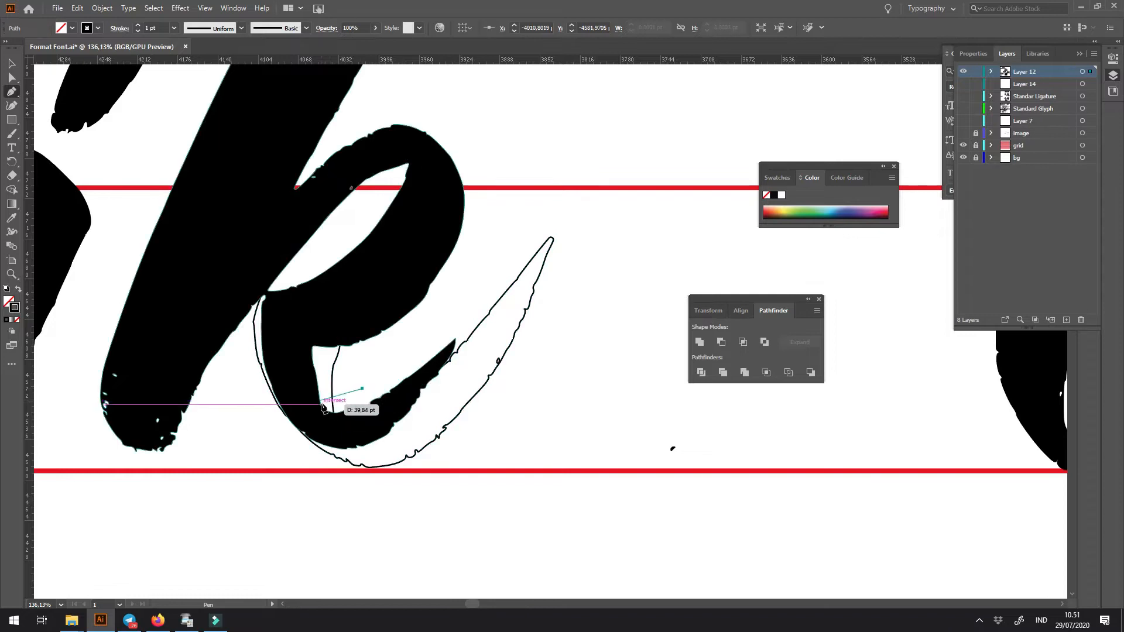
pyautogui.moveTo(321, 405); pyautogui.dragTo(253, 446)
pyautogui.click(253, 447)
pyautogui.click(373, 532)
pyautogui.click(576, 486)
pyautogui.click(648, 268)
pyautogui.click(596, 186)
pyautogui.click(519, 218)
pyautogui.click(363, 389)
# - Intersect the Pen shape with the outlined copy to keep its exit stroke, and move its inner corner anchor onto the k's leg
pyautogui.press('v')
pyautogui.hotkey('ctrl', 'a')
pyautogui.click(743, 342)
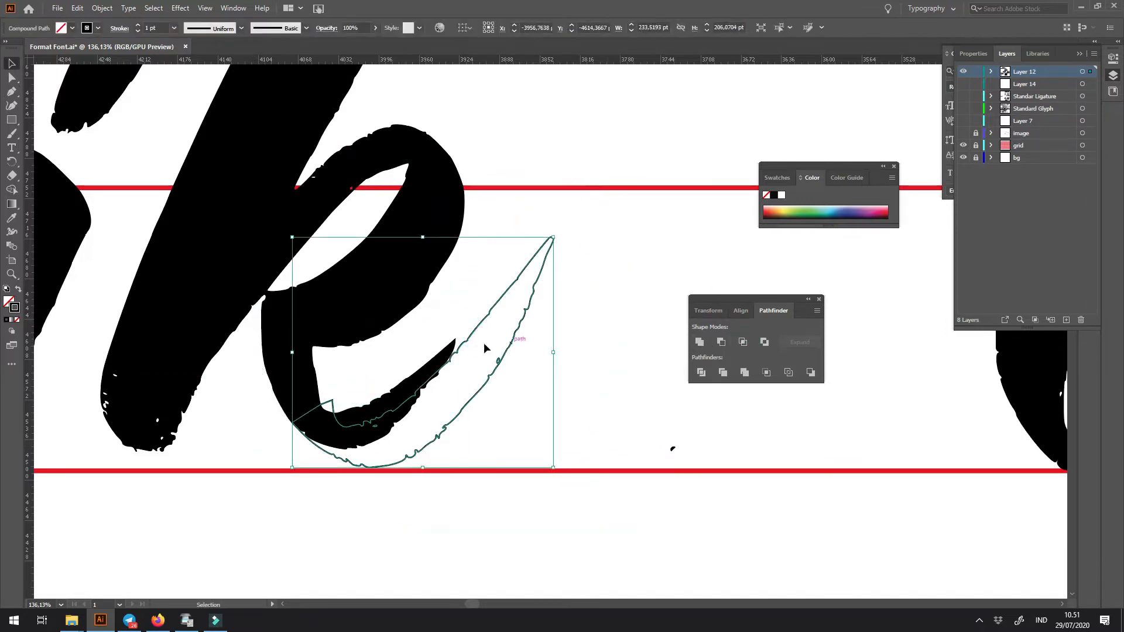
pyautogui.press('a')
pyautogui.moveTo(332, 401)
pyautogui.mouseDown()
pyautogui.moveTo(316, 380)
pyautogui.moveTo(322, 408)
pyautogui.mouseUp()
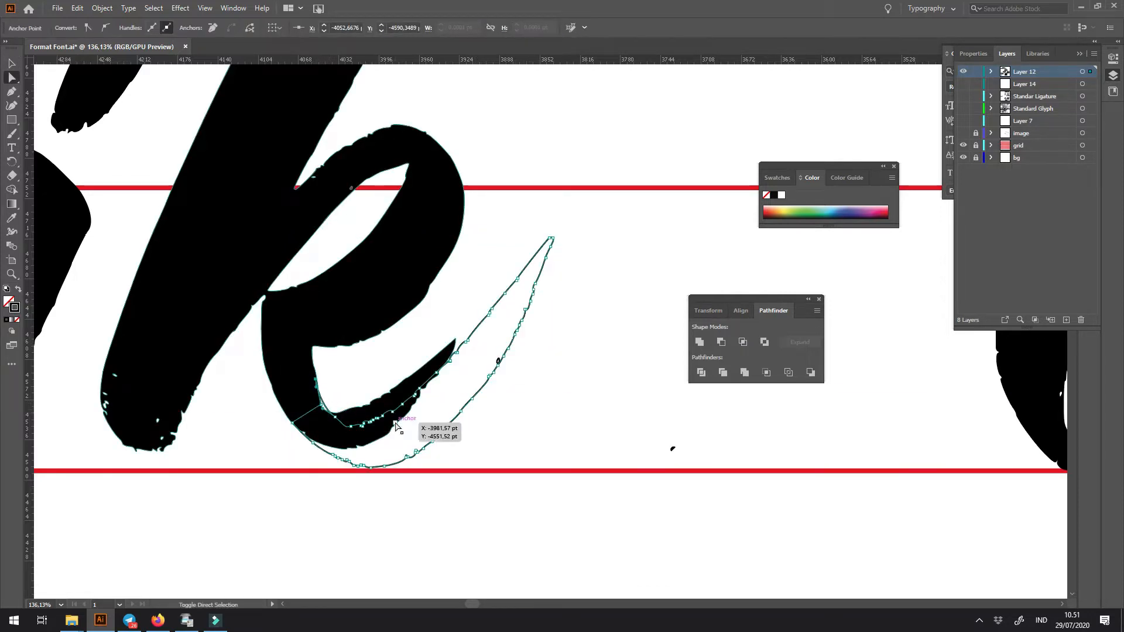
# - Draw a closed Pen shape around the k's original short exit stroke
pyautogui.moveTo(325, 417); pyautogui.dragTo(280, 448)
pyautogui.click(385, 495)
pyautogui.click(530, 440)
pyautogui.click(533, 347)
pyautogui.click(435, 326)
pyautogui.click(349, 393)
# - Subtract the Pen shape from the k and restore the black fill of the k and its new exit stroke
pyautogui.press('v')
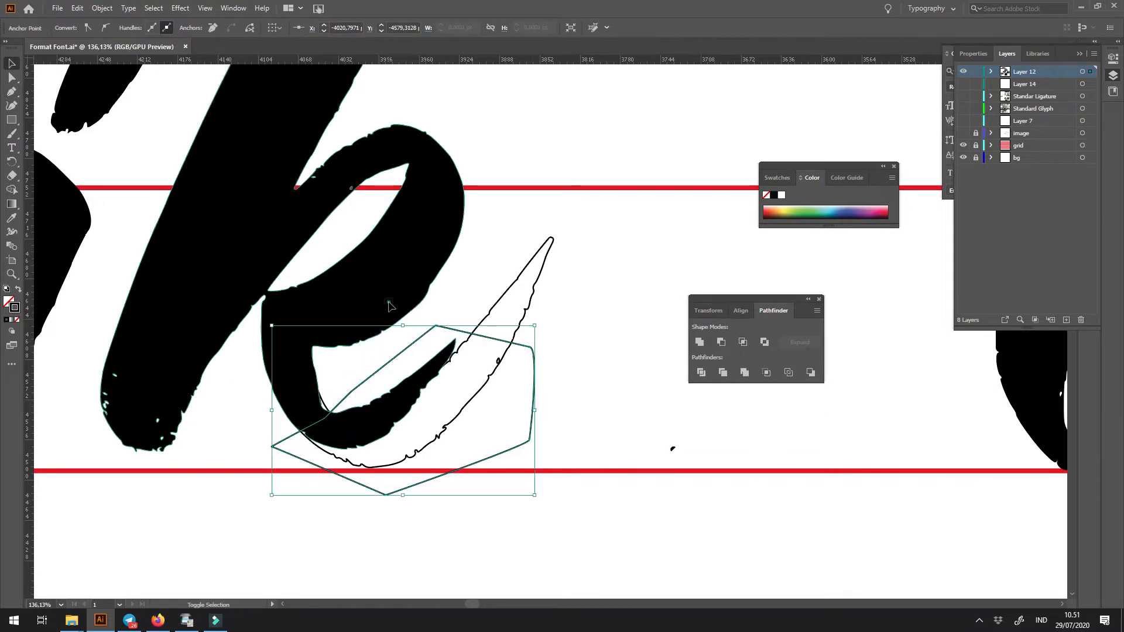
pyautogui.keyDown('shift'); pyautogui.click(387, 302); pyautogui.keyUp('shift')
pyautogui.click(721, 342)
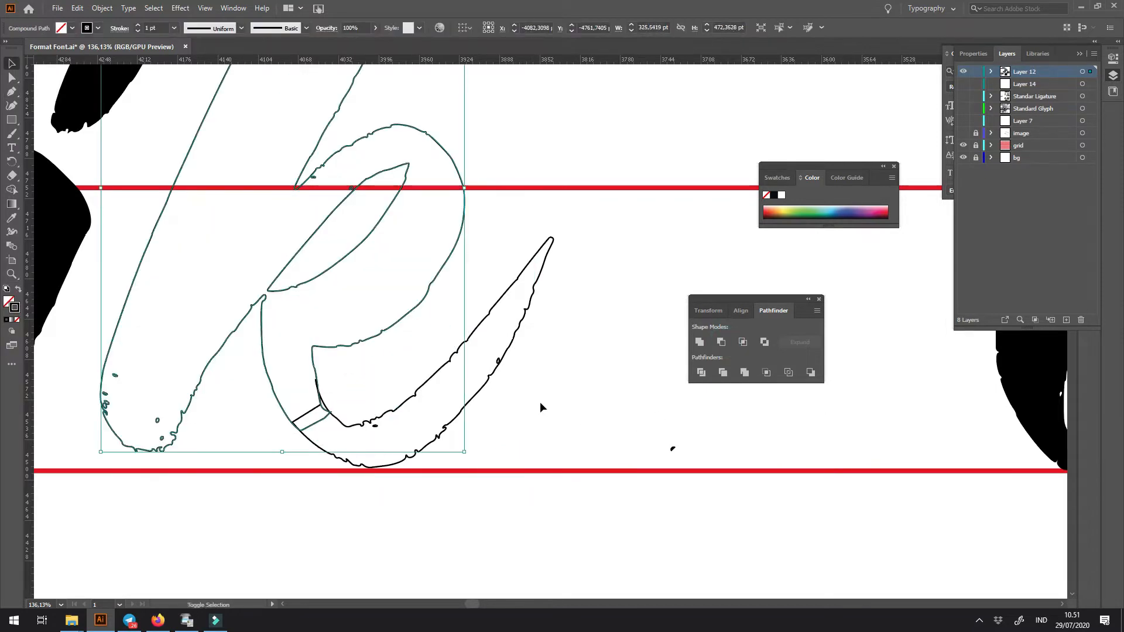
pyautogui.hotkey('ctrl', '-')
pyautogui.click(593, 434)
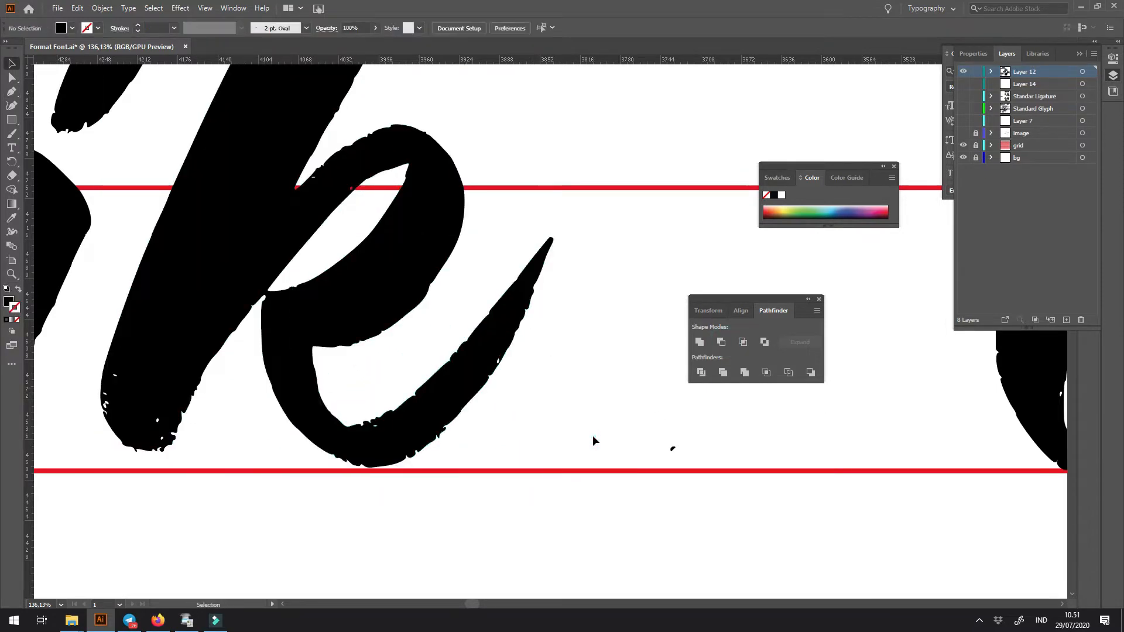
# - Move the l against the k so the k's new exit stroke meets the l's stem
pyautogui.hotkey('ctrl', '-')
pyautogui.hotkey('ctrl', '-')
pyautogui.hotkey('ctrl', '-')
pyautogui.hotkey('ctrl', '-')
pyautogui.moveTo(578, 431); pyautogui.dragTo(433, 428)
pyautogui.moveTo(375, 306); pyautogui.dragTo(436, 363)
pyautogui.moveTo(544, 332); pyautogui.dragTo(424, 332)
pyautogui.moveTo(389, 357); pyautogui.dragTo(457, 352)
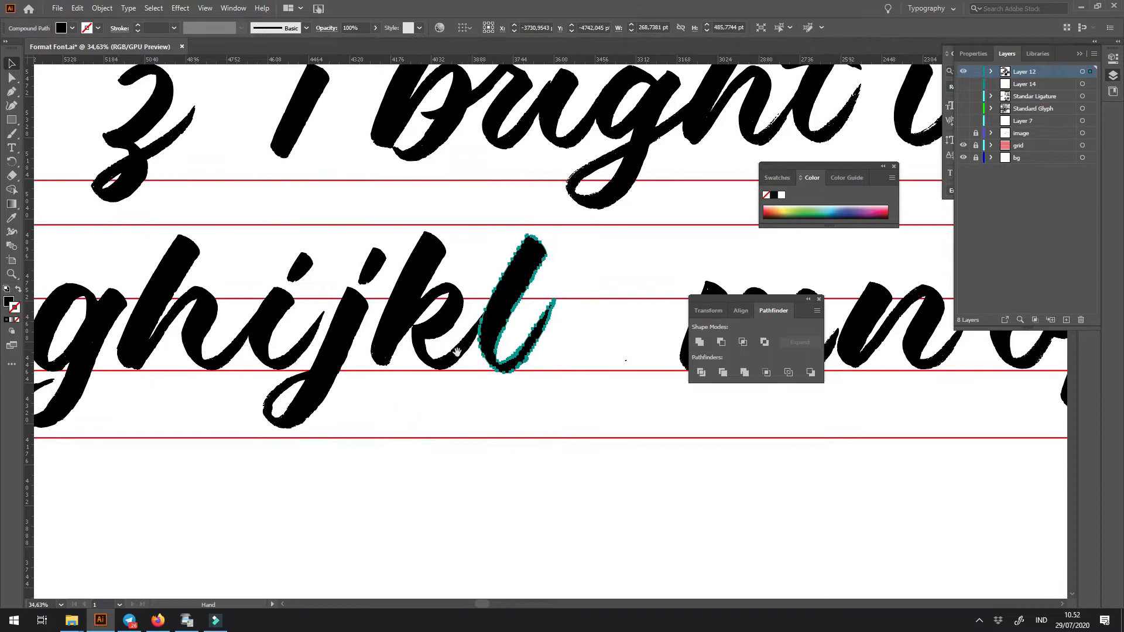
# - Place a copy of the d directly after the l on the same baseline
pyautogui.moveTo(226, 459); pyautogui.dragTo(424, 466)
pyautogui.moveTo(94, 377); pyautogui.dragTo(172, 388)
pyautogui.moveTo(218, 290); pyautogui.dragTo(503, 292)
pyautogui.scroll(4, 452, 359)
pyautogui.moveTo(508, 339); pyautogui.dragTo(593, 346)
pyautogui.hscroll(3, 557, 353)
pyautogui.click(507, 346)
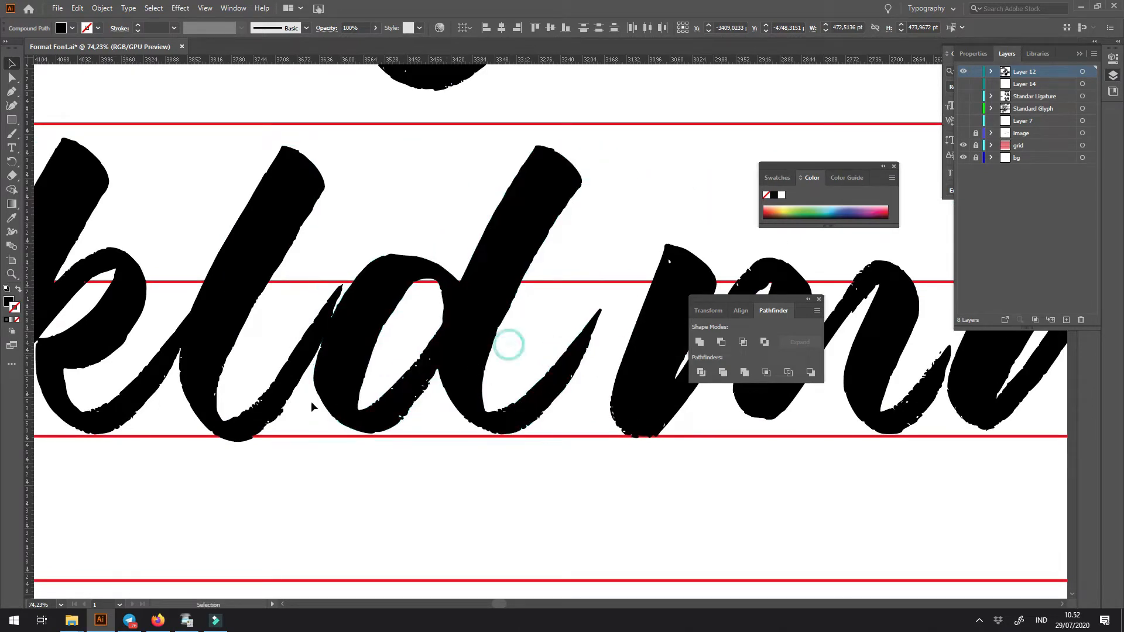
# - Copy the exit stroke of the placed d horizontally onto the l's lower curve
pyautogui.click(258, 406)
pyautogui.moveTo(530, 402); pyautogui.dragTo(268, 412)
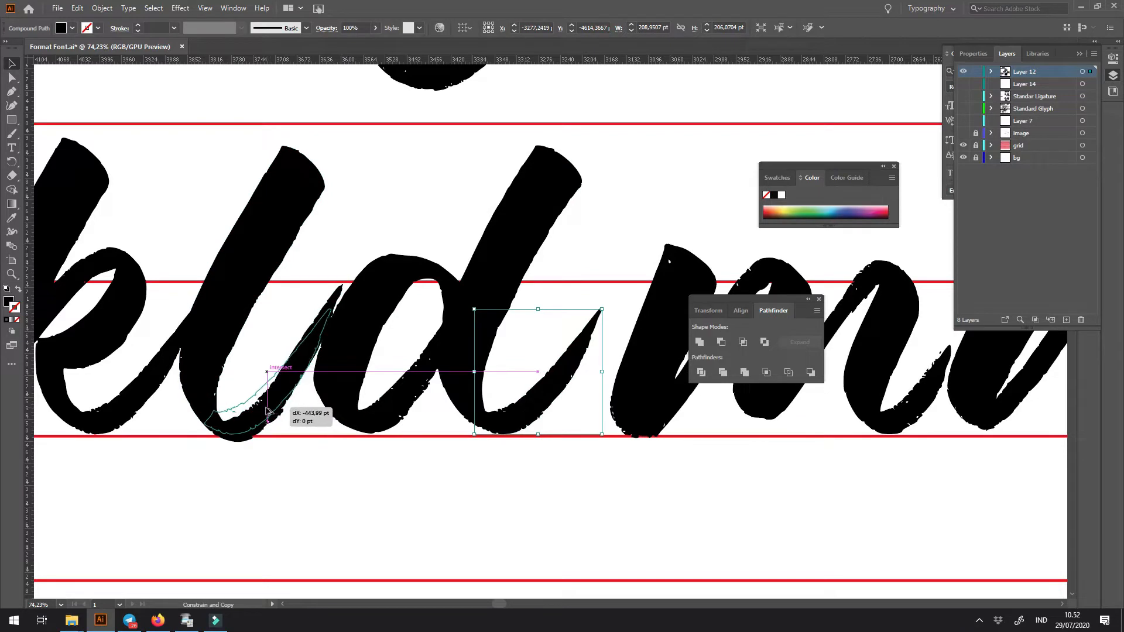
pyautogui.moveTo(266, 411); pyautogui.dragTo(266, 417)
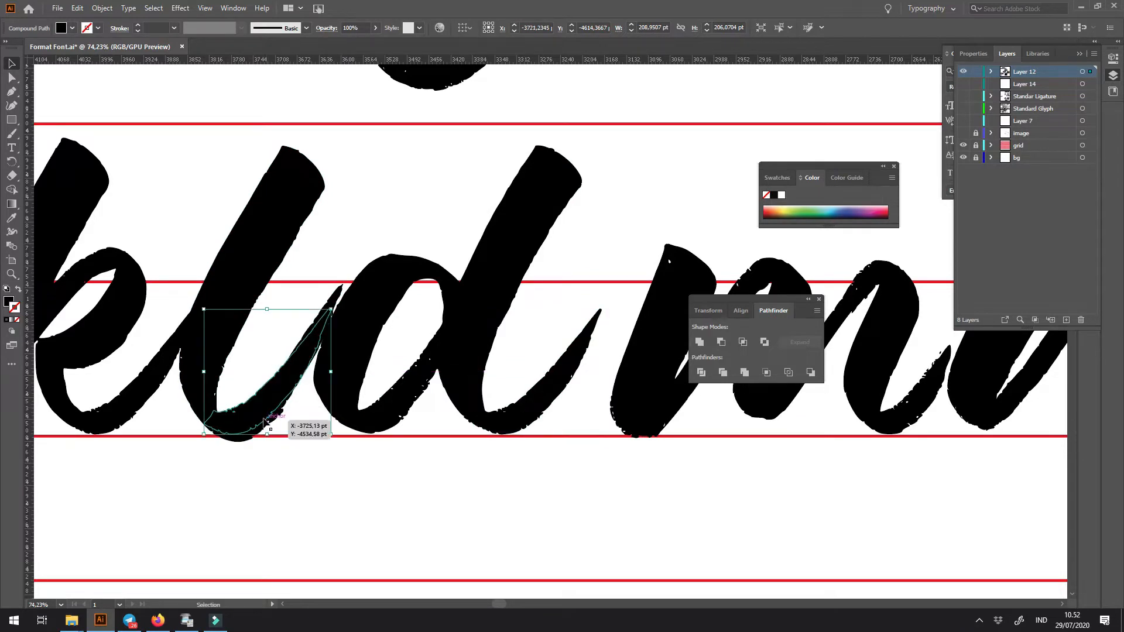
# - Delete the remaining parts of the d copy between the l and the m
pyautogui.click(347, 323)
pyautogui.press('Delete')
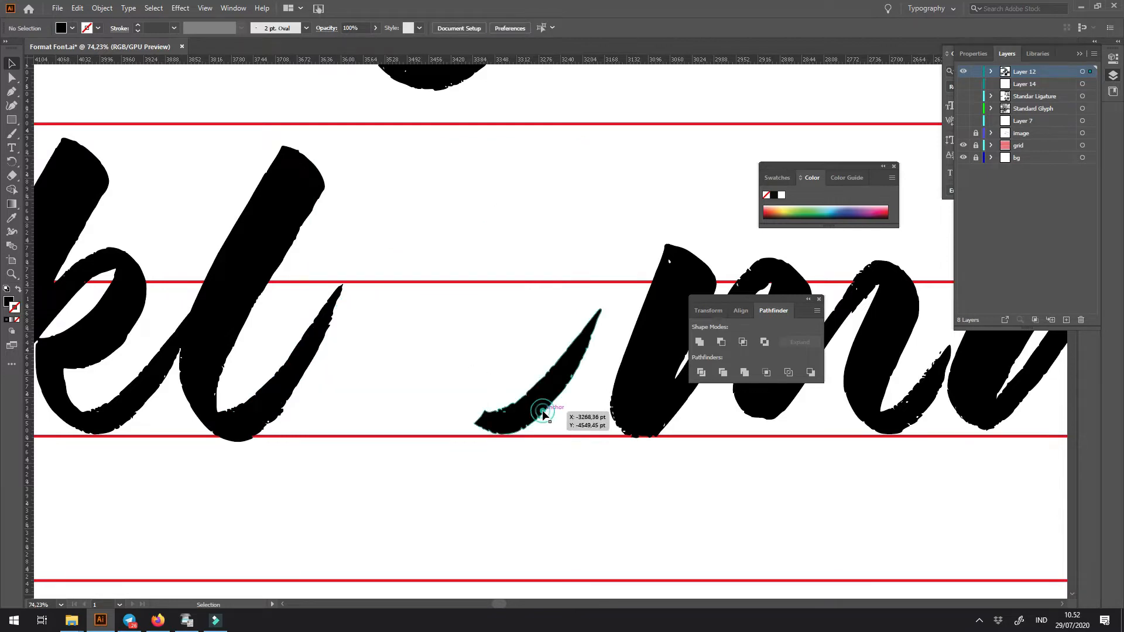
pyautogui.click(543, 413)
pyautogui.press('Delete')
# - Show the l as an outline and draw a closed Pen shape around its original exit stroke
pyautogui.click(326, 309)
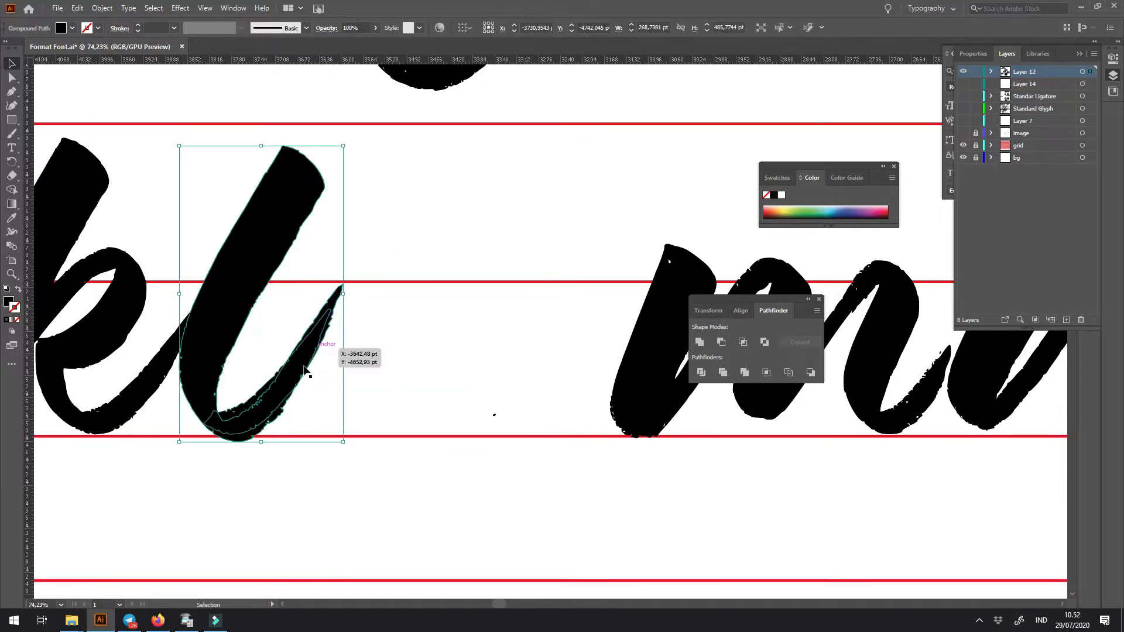
pyautogui.press('z')
pyautogui.hotkey('shift', 'x')
pyautogui.moveTo(239, 365); pyautogui.dragTo(296, 429)
pyautogui.click(216, 438)
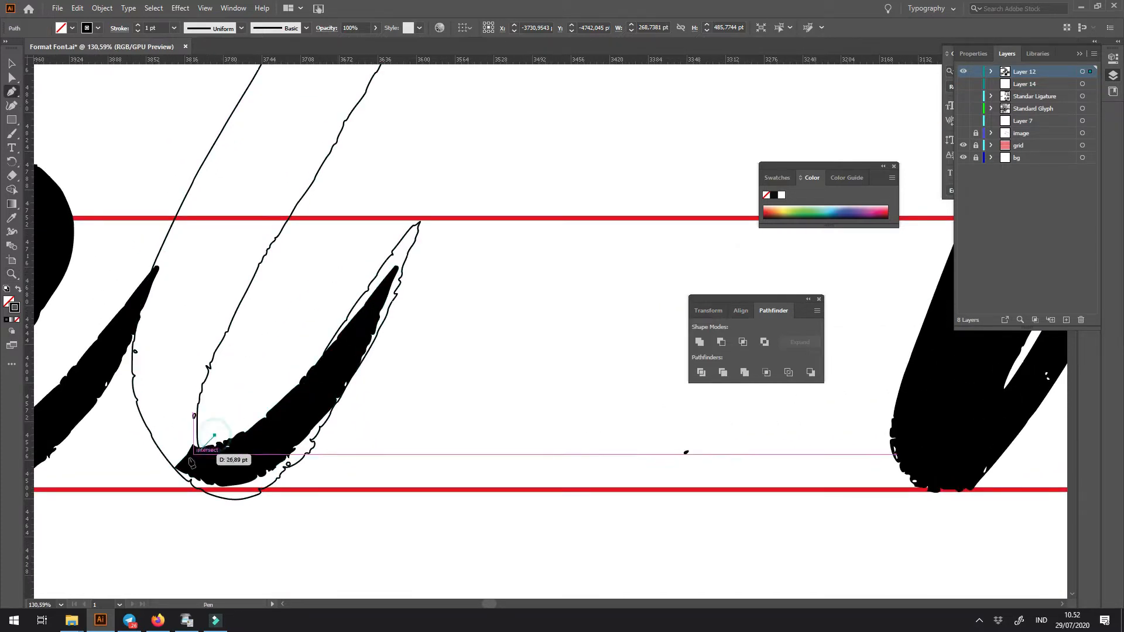
pyautogui.click(275, 538)
pyautogui.moveTo(356, 507); pyautogui.dragTo(431, 284)
pyautogui.click(431, 283)
pyautogui.click(441, 188)
pyautogui.click(336, 211)
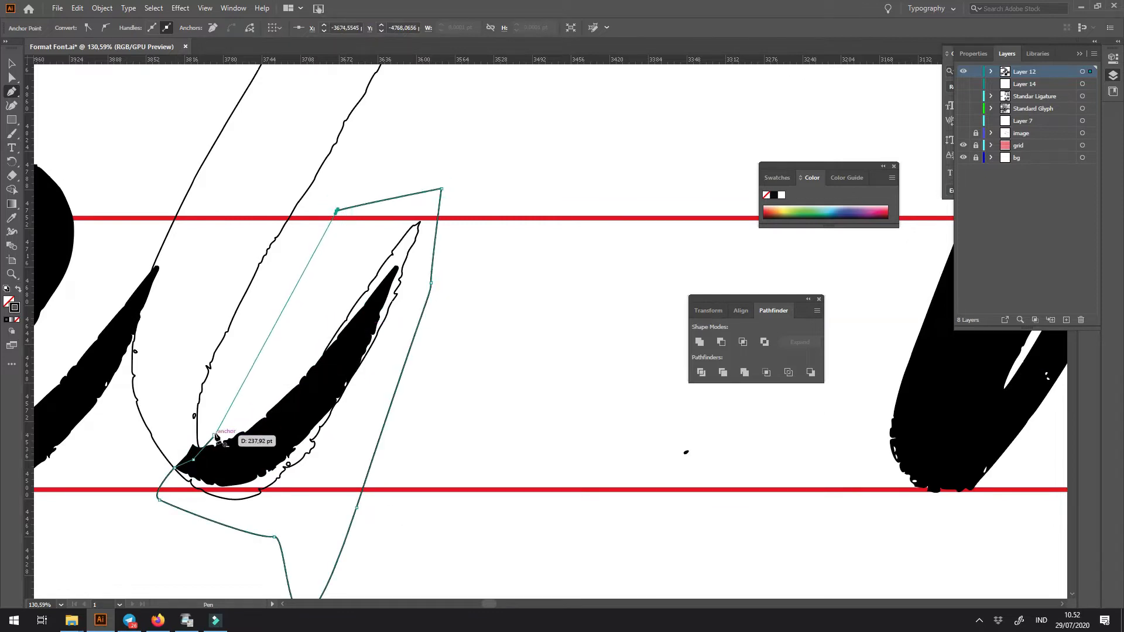
# - Subtract the Pen shape from the l and restore the letter's black fill
pyautogui.press('v')
pyautogui.hotkey('ctrl', 'a')
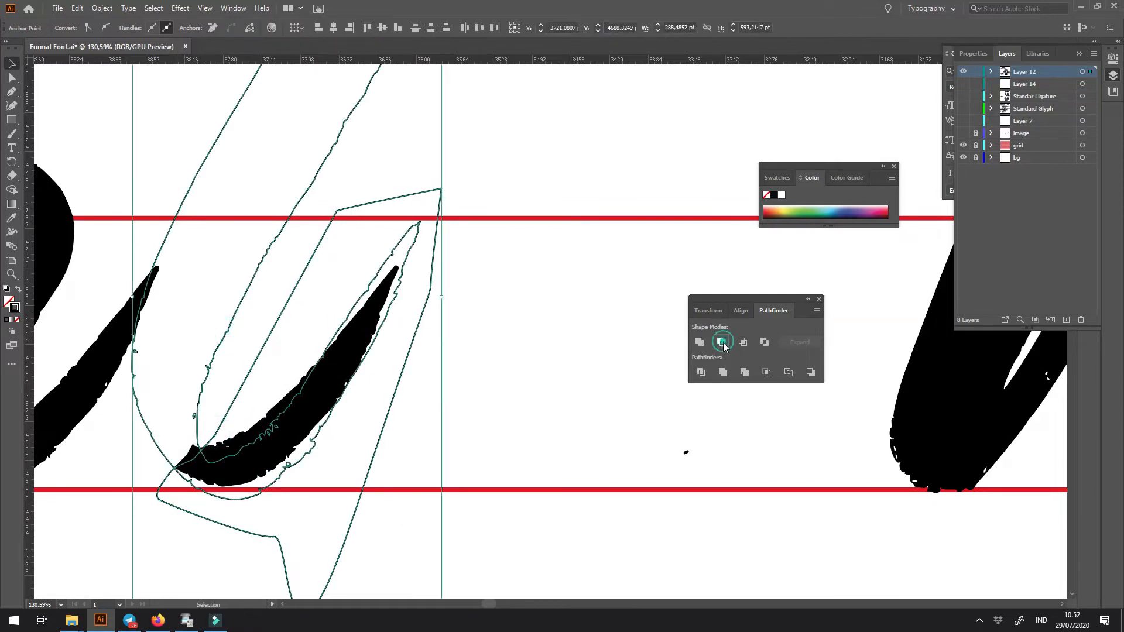
pyautogui.click(724, 343)
pyautogui.hotkey('shift', 'x')
pyautogui.click(566, 385)
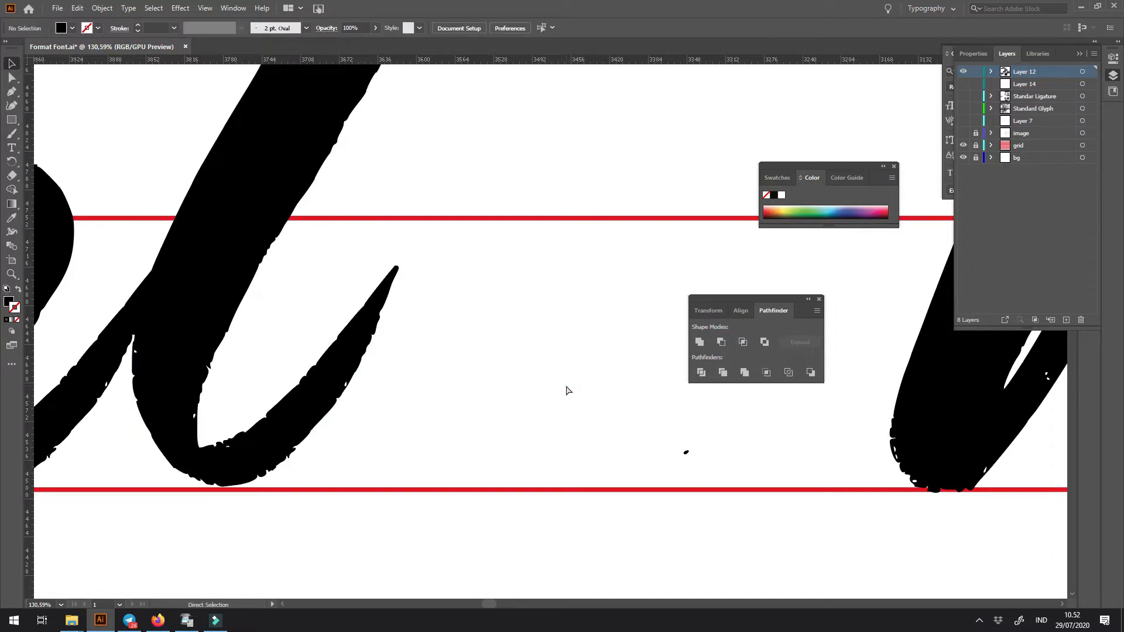
# - Move the m against the l so the l's exit stroke meets the m's first stem
pyautogui.hotkey('ctrl', '-')
pyautogui.hotkey('ctrl', '-')
pyautogui.hotkey('ctrl', '-')
pyautogui.hotkey('ctrl', '-')
pyautogui.hotkey('ctrl', '-')
pyautogui.press('z')
pyautogui.moveTo(494, 321); pyautogui.dragTo(383, 402)
pyautogui.moveTo(507, 348); pyautogui.dragTo(349, 350)
pyautogui.click(426, 442)
pyautogui.moveTo(409, 457)
pyautogui.mouseDown()
pyautogui.moveTo(780, 462)
pyautogui.moveTo(272, 466)
pyautogui.moveTo(478, 461)
pyautogui.moveTo(429, 450)
pyautogui.mouseUp()
pyautogui.press('z')
pyautogui.moveTo(371, 312); pyautogui.dragTo(437, 387)
# - Try to change the m's slant with the Shear tool
pyautogui.press('v')
pyautogui.click(481, 339)
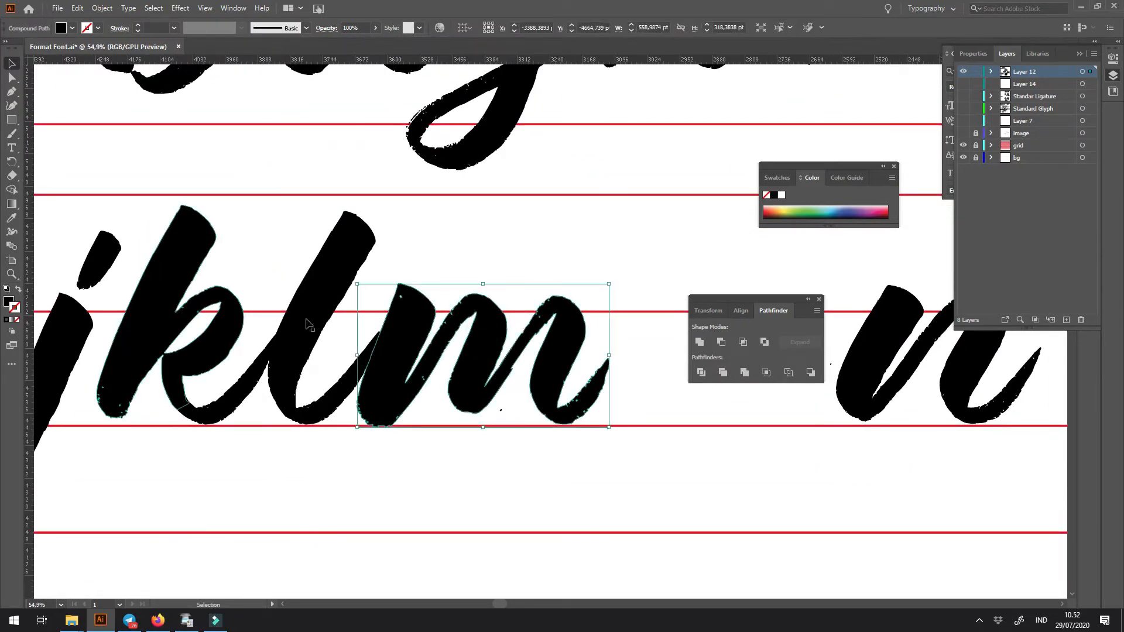
pyautogui.click(13, 149)
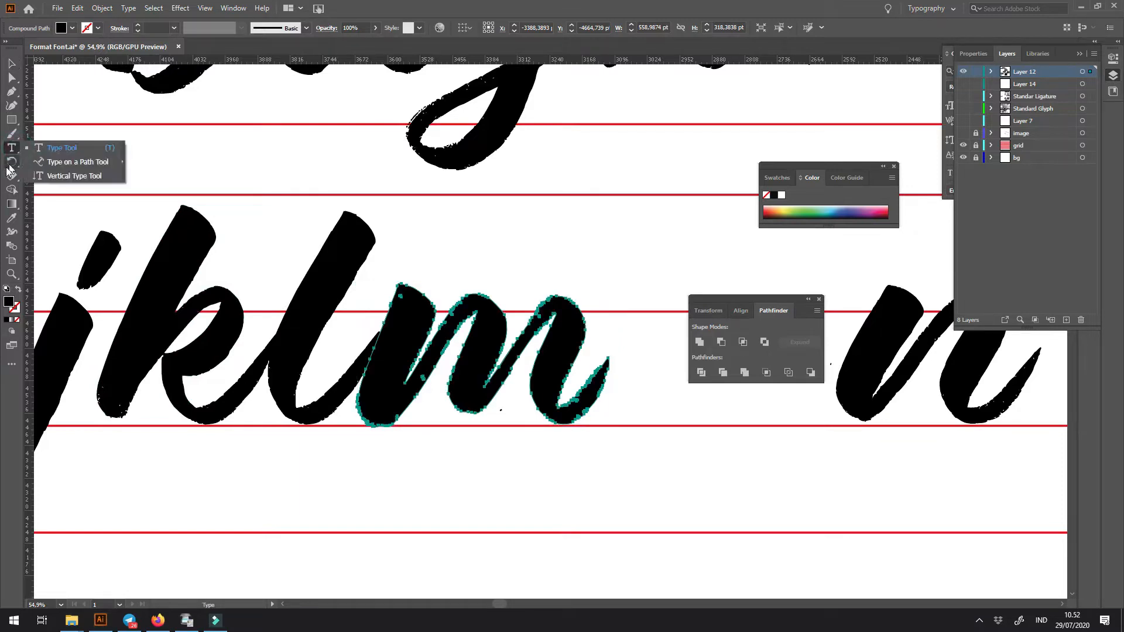
pyautogui.click(11, 162)
pyautogui.click(55, 205)
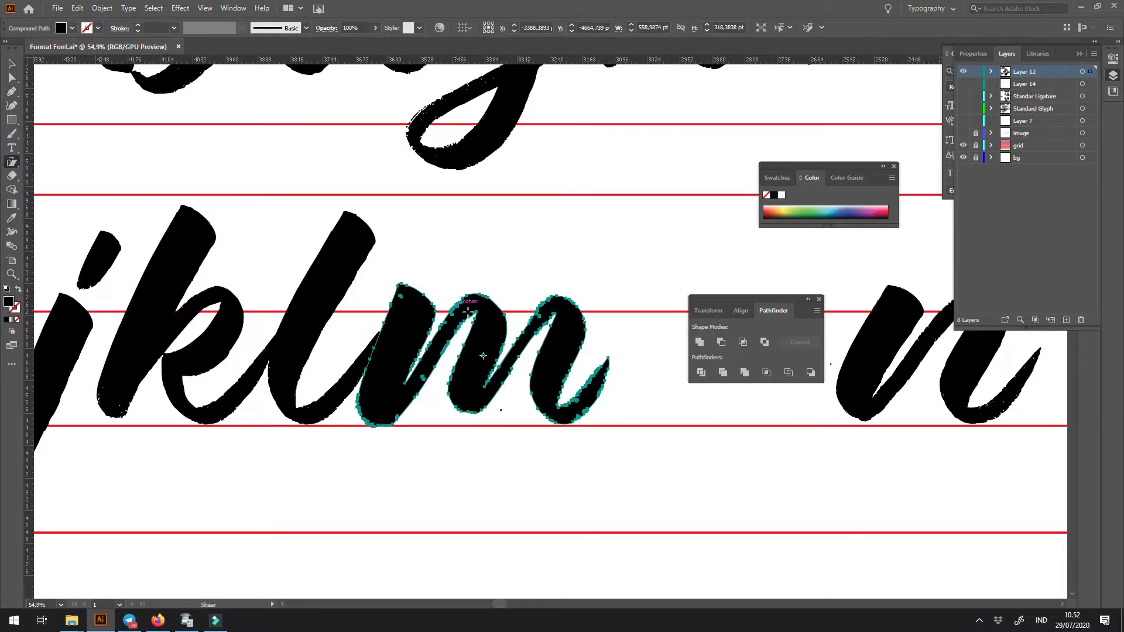
pyautogui.moveTo(475, 308); pyautogui.dragTo(580, 271)
pyautogui.click(607, 334)
# - Try a copy of the i's body over the m's last stem, and remove it again
pyautogui.moveTo(106, 347); pyautogui.dragTo(2, 364)
pyautogui.moveTo(69, 338); pyautogui.dragTo(460, 330)
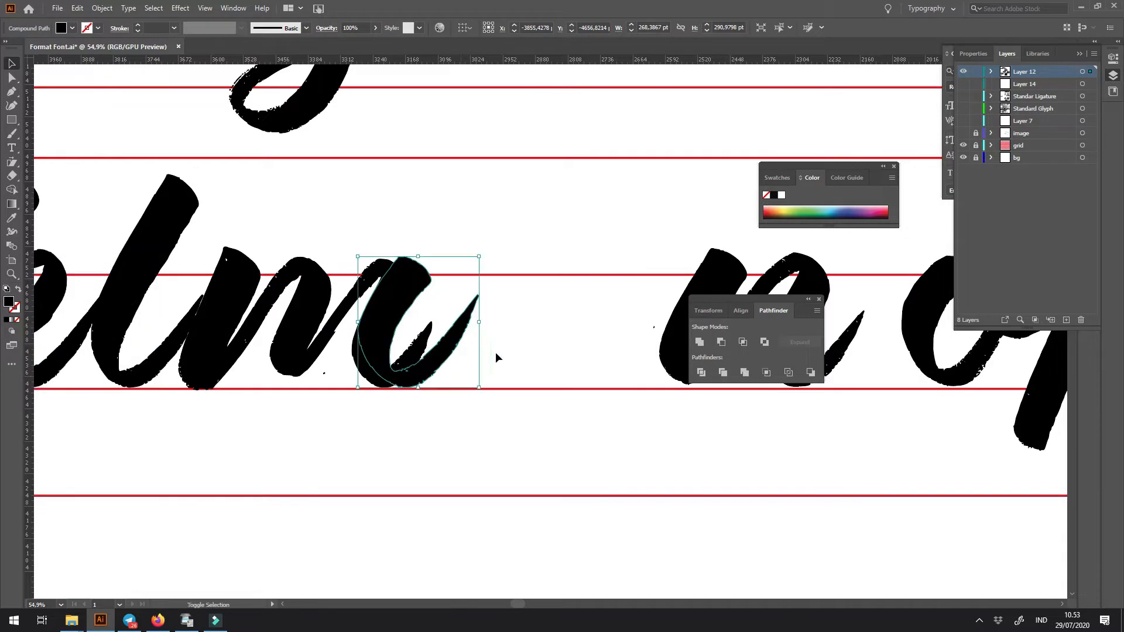
pyautogui.click(431, 376)
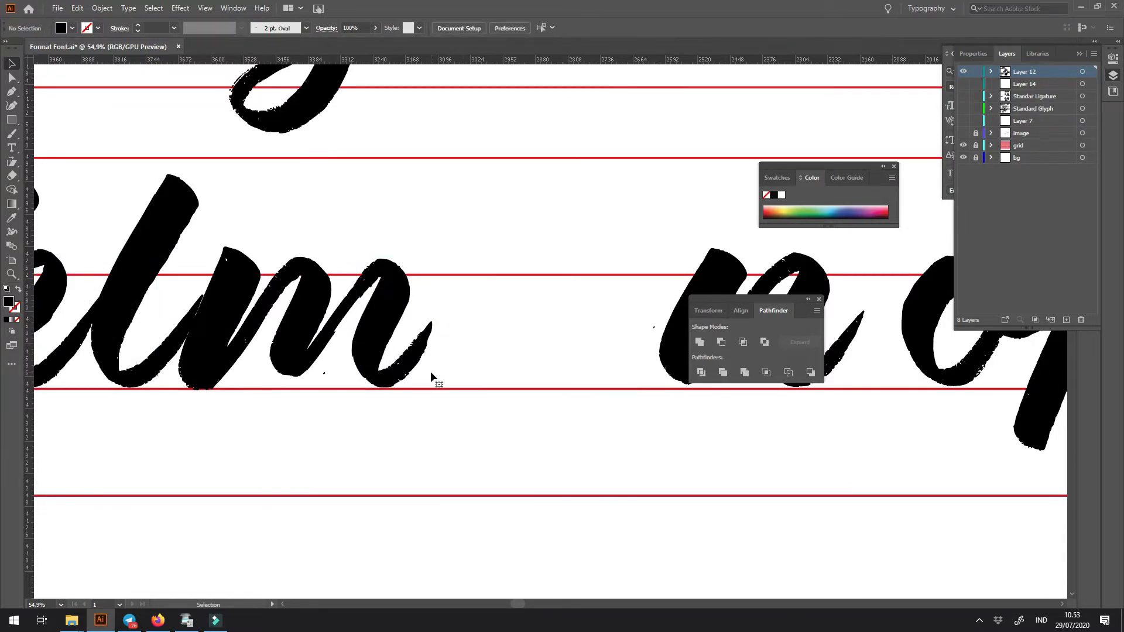
# - Place a copy of the h at the end of the m, overlapping the m's exit stroke
pyautogui.scroll(-3, 431, 376)
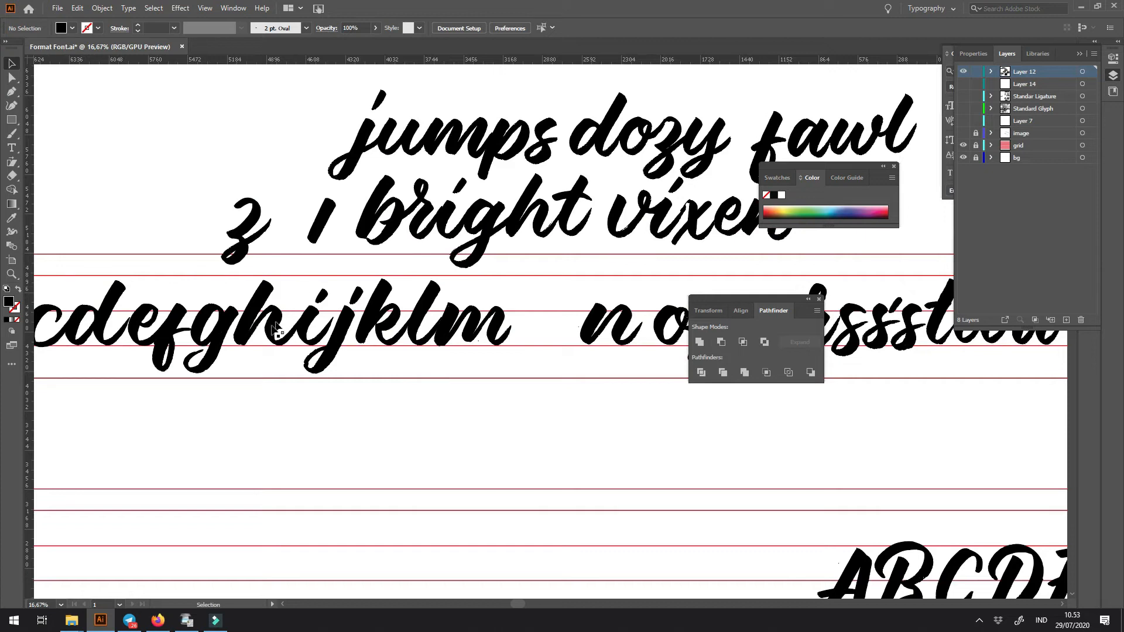
pyautogui.moveTo(272, 320); pyautogui.dragTo(262, 283)
pyautogui.moveTo(273, 355); pyautogui.dragTo(540, 391)
pyautogui.scroll(5, 539, 391)
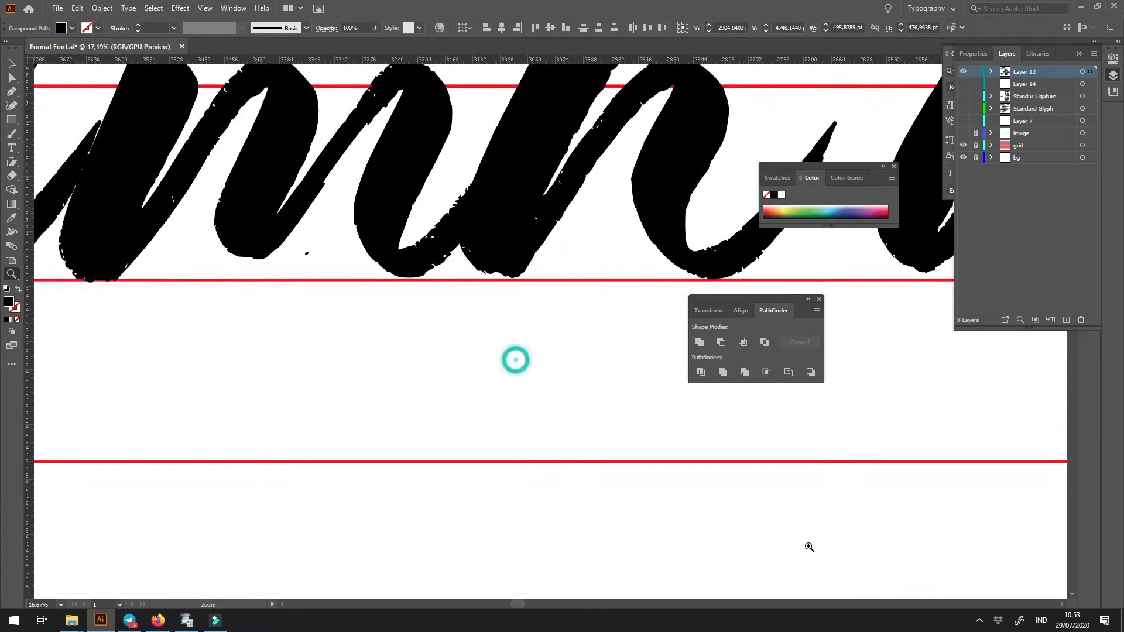
# - Draw a closed Pen shape around the h copy's ascender stem and subtract it, keeping only the arch and exit stroke
pyautogui.press('p')
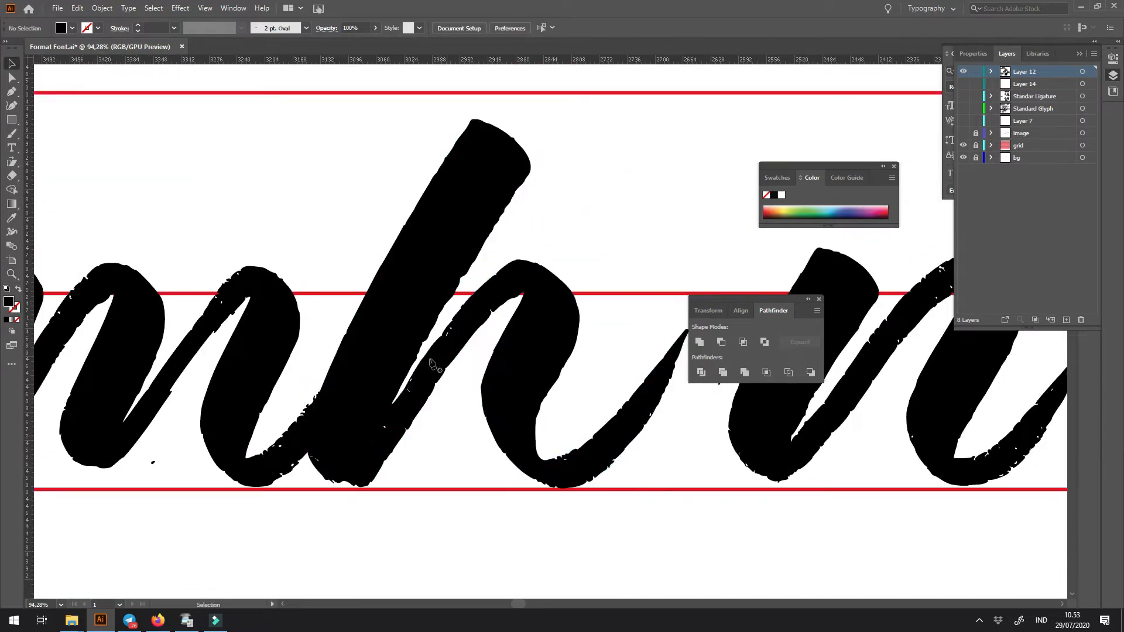
pyautogui.click(463, 291)
pyautogui.click(428, 353)
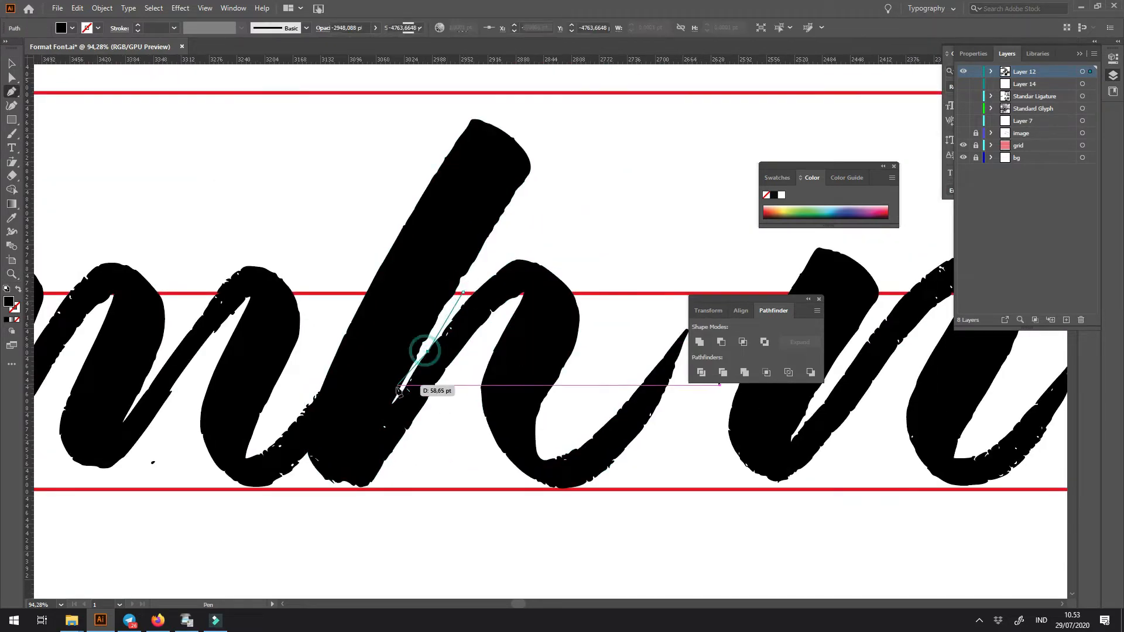
pyautogui.click(393, 403)
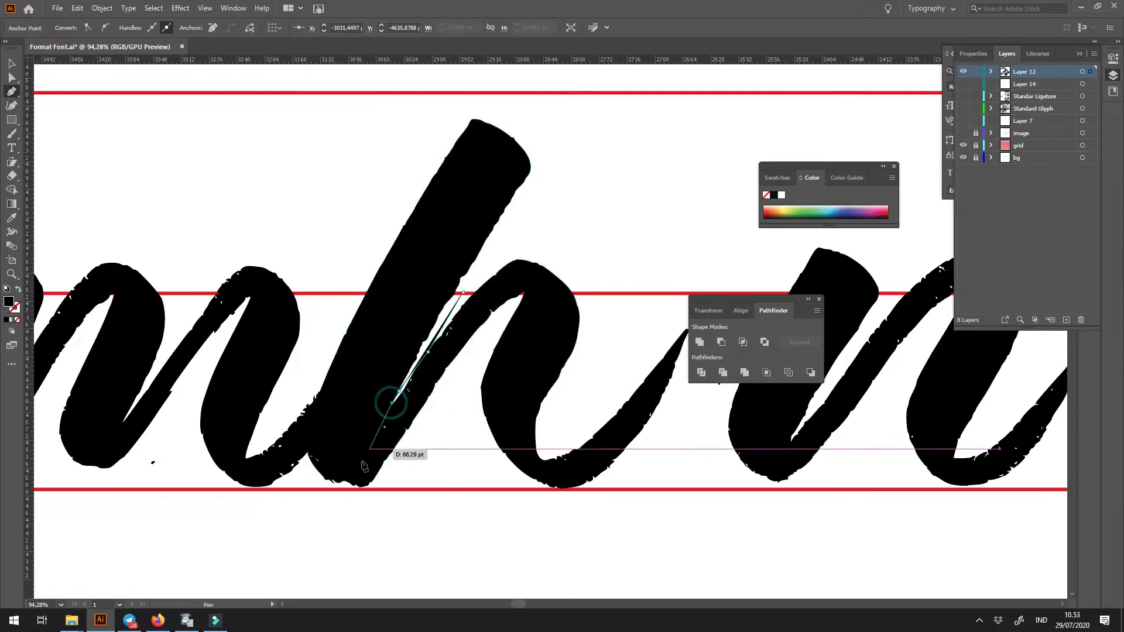
pyautogui.click(210, 298)
pyautogui.click(436, 88)
pyautogui.click(688, 127)
pyautogui.hotkey('shift', 'x')
pyautogui.click(518, 237)
pyautogui.click(463, 292)
pyautogui.press('v')
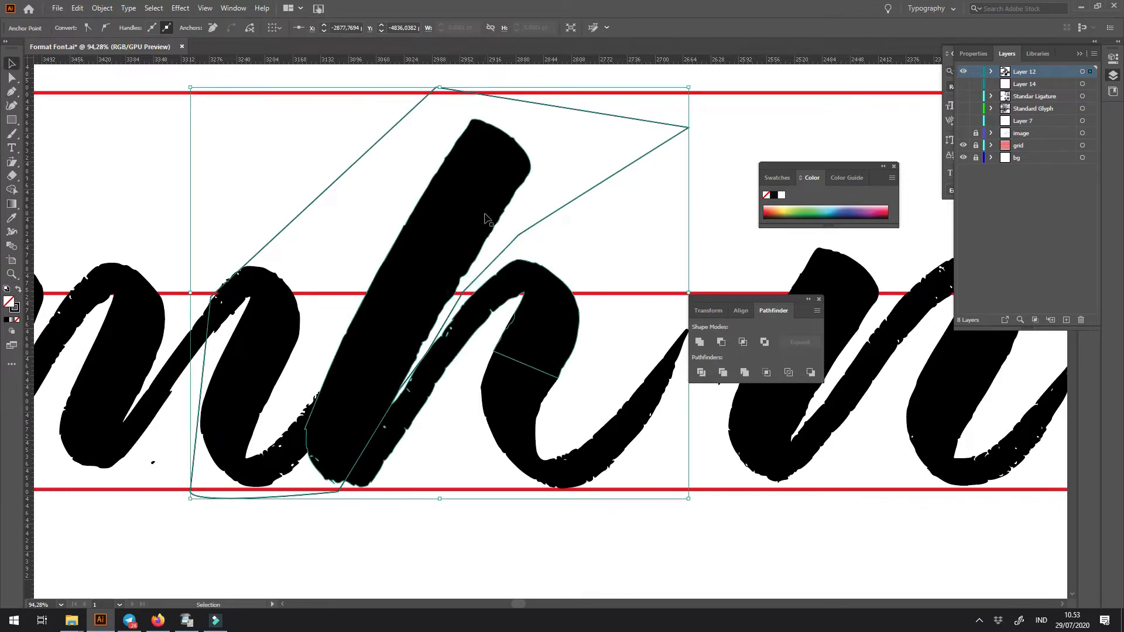
pyautogui.click(722, 341)
# - Select the h copy's remaining arch and exit stroke and cut them to the clipboard
pyautogui.click(634, 239)
pyautogui.moveTo(469, 299); pyautogui.dragTo(544, 266)
pyautogui.moveTo(468, 210); pyautogui.dragTo(659, 480)
pyautogui.moveTo(627, 431); pyautogui.dragTo(346, 440)
pyautogui.hotkey('ctrl', 'x')
# - Draw a closed Pen shape around the m's last stem and exit stroke and subtract it from the m
pyautogui.click(237, 374)
pyautogui.press('p')
pyautogui.click(230, 347)
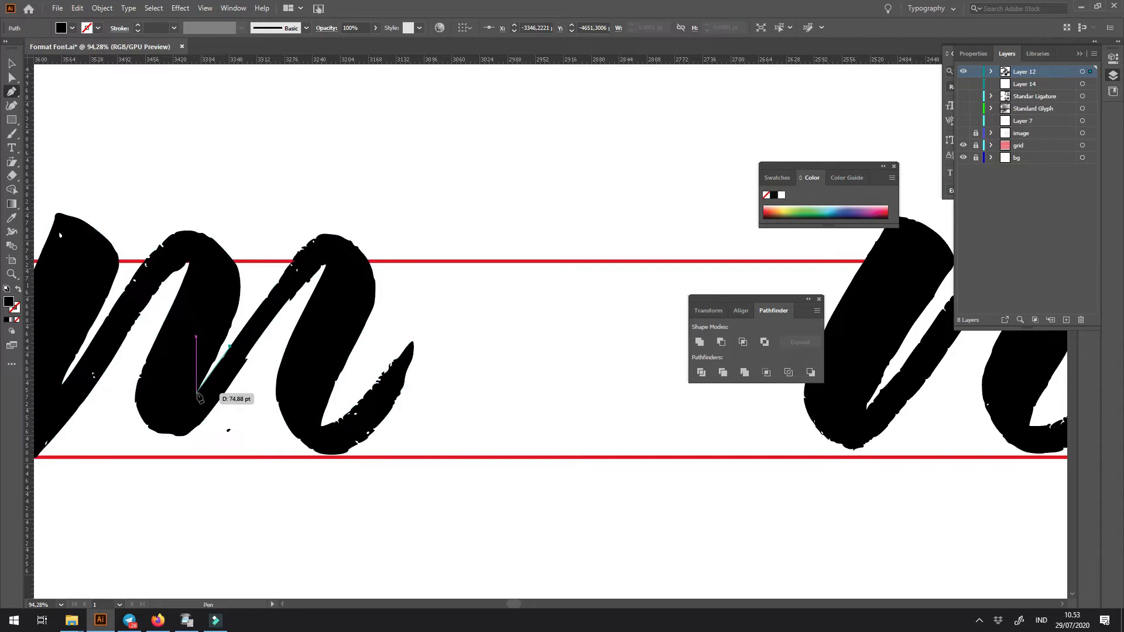
pyautogui.click(198, 391)
pyautogui.click(303, 498)
pyautogui.click(502, 434)
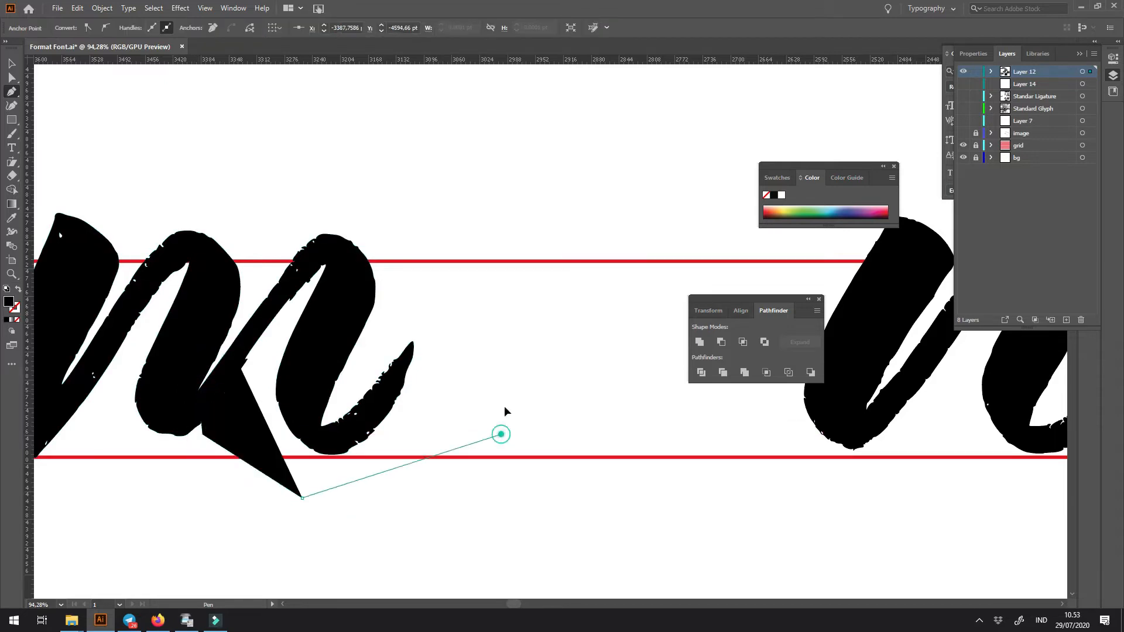
pyautogui.click(500, 260)
pyautogui.click(377, 180)
pyautogui.click(281, 209)
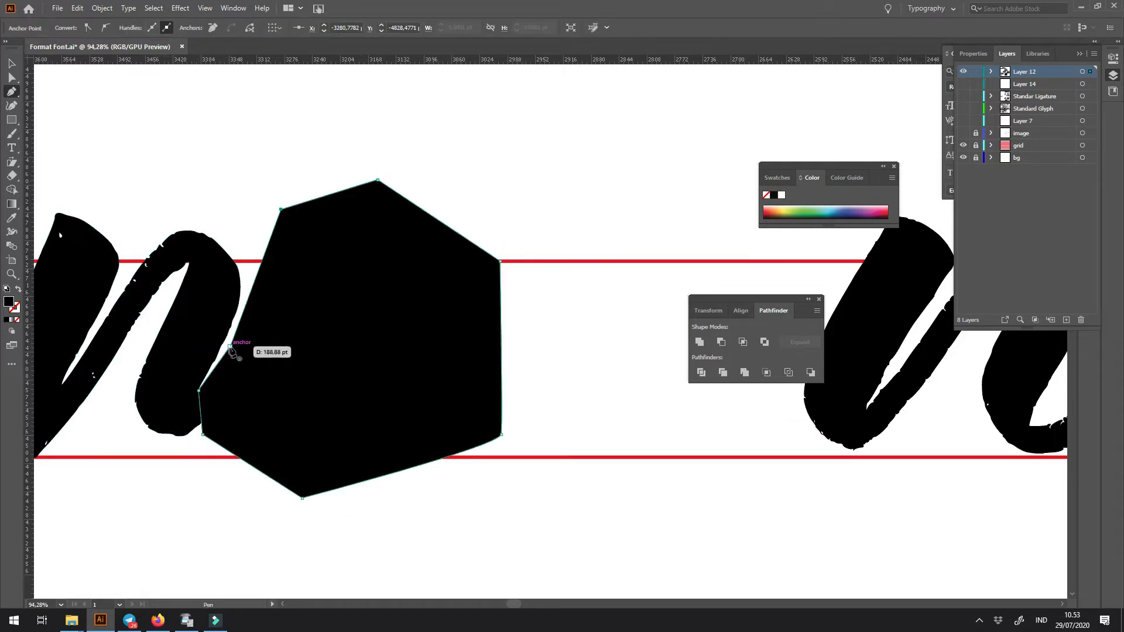
pyautogui.keyDown('shift'); pyautogui.click(223, 300); pyautogui.keyUp('shift')
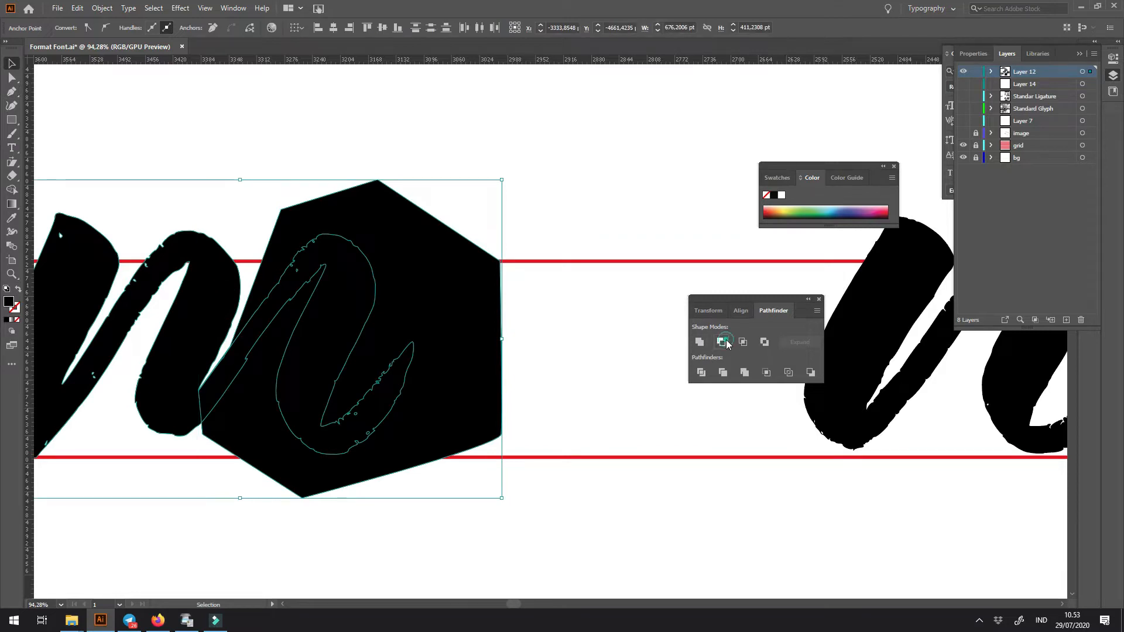
pyautogui.click(726, 341)
# - Paste the cut arch in front where the m's last stem was, and turn it into an unfilled outline
pyautogui.click(627, 262)
pyautogui.hotkey('ctrl', 'f')
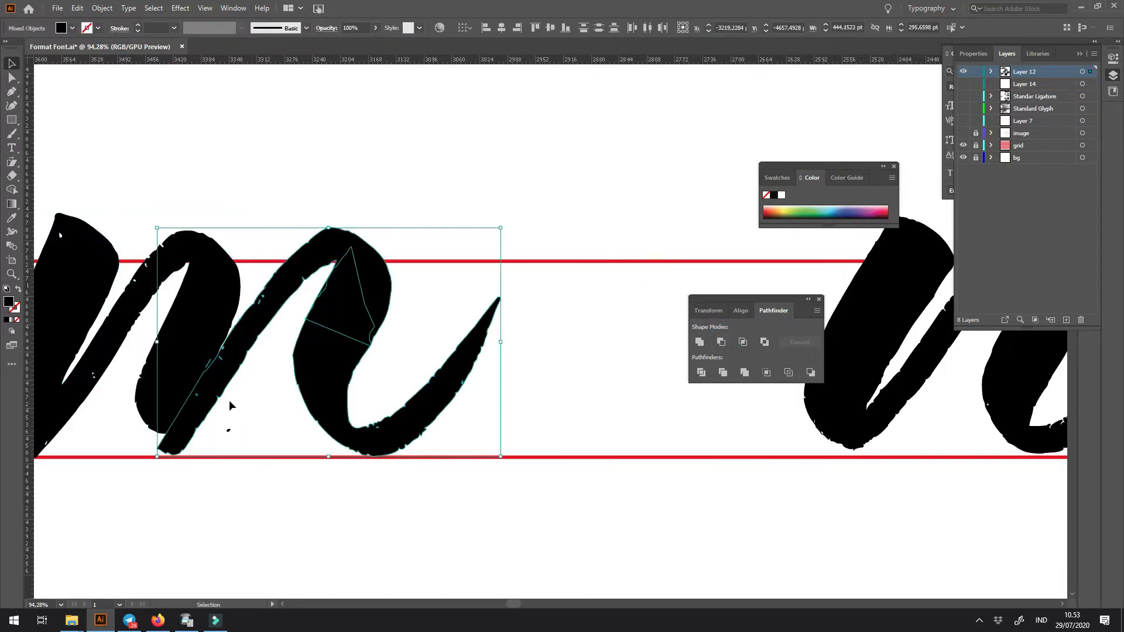
pyautogui.hotkey('shift', 'x')
pyautogui.press('z')
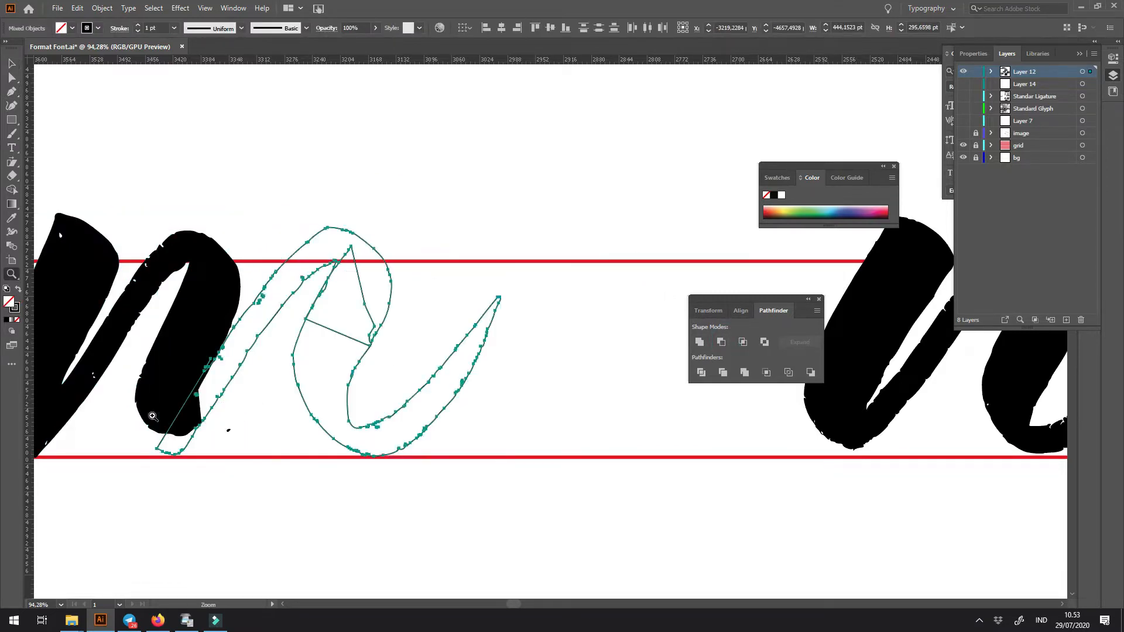
# - Draw a closed Pen shape around the pasted arch's foot that protrudes below the m's middle stem
pyautogui.moveTo(154, 414); pyautogui.dragTo(293, 493)
pyautogui.moveTo(283, 452); pyautogui.dragTo(200, 396)
pyautogui.click(128, 492)
pyautogui.moveTo(189, 534); pyautogui.dragTo(218, 537)
pyautogui.moveTo(270, 528); pyautogui.dragTo(299, 483)
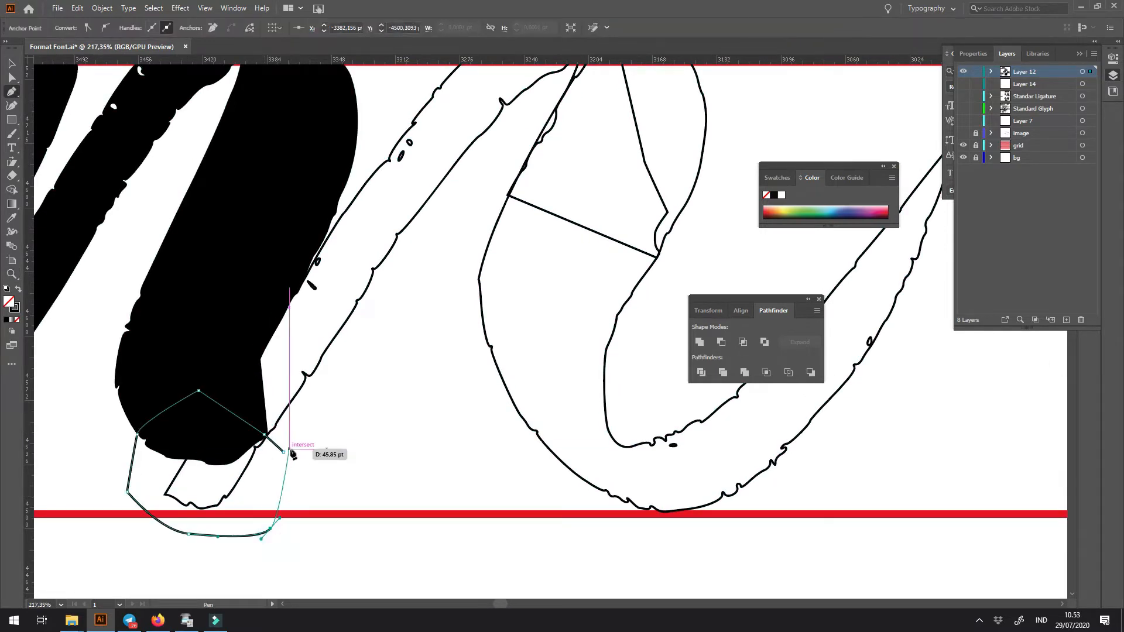
pyautogui.press('c')
pyautogui.click(290, 410)
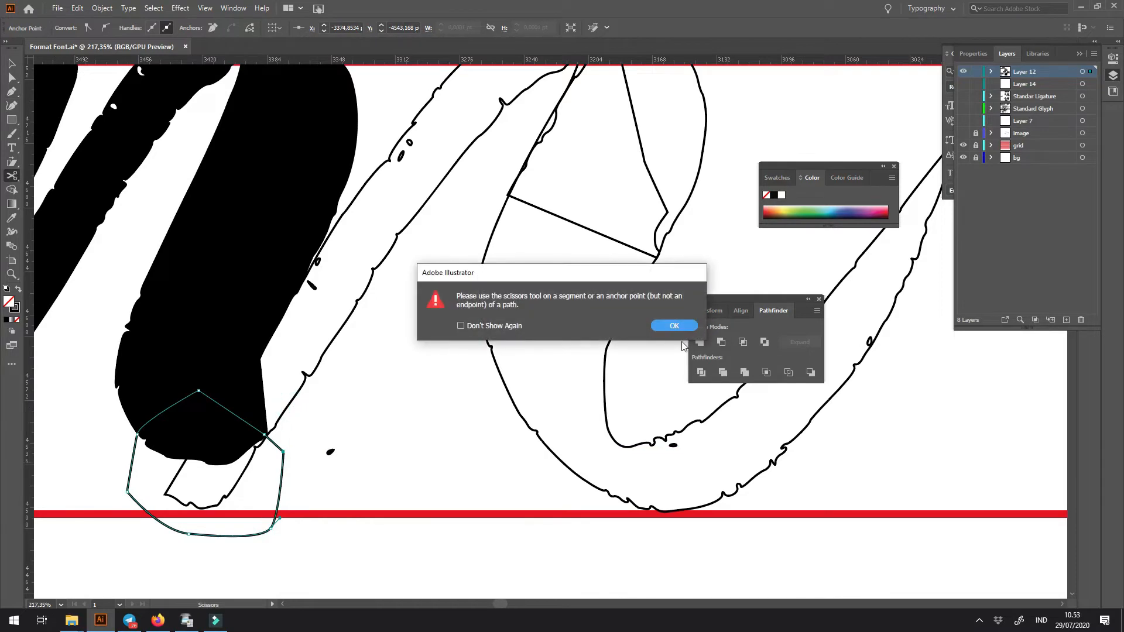
pyautogui.click(674, 327)
# - Try to subtract the Pen shape from the grouped arch, and undo the subtraction
pyautogui.press('v')
pyautogui.keyDown('shift'); pyautogui.click(310, 367); pyautogui.keyUp('shift')
pyautogui.click(726, 341)
pyautogui.hotkey('ctrl', 'z')
# - Trim the foot of the ungrouped arch by subtracting the Pen shape, and remove the stray speck beside it
pyautogui.click(334, 316)
pyautogui.rightClick(341, 329)
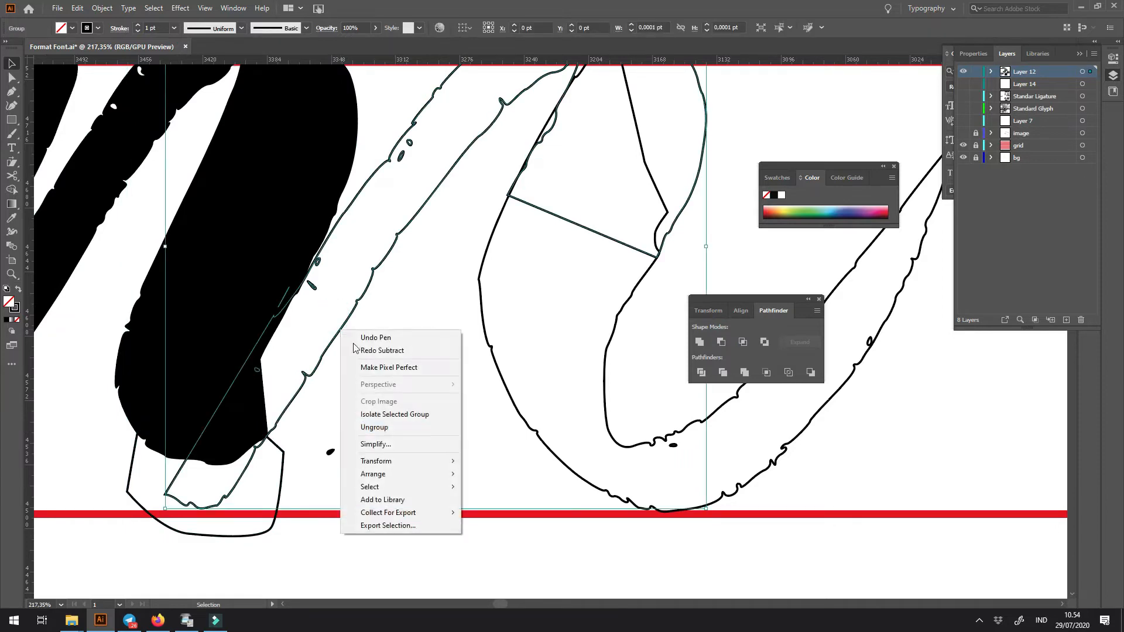
pyautogui.click(399, 429)
pyautogui.click(387, 439)
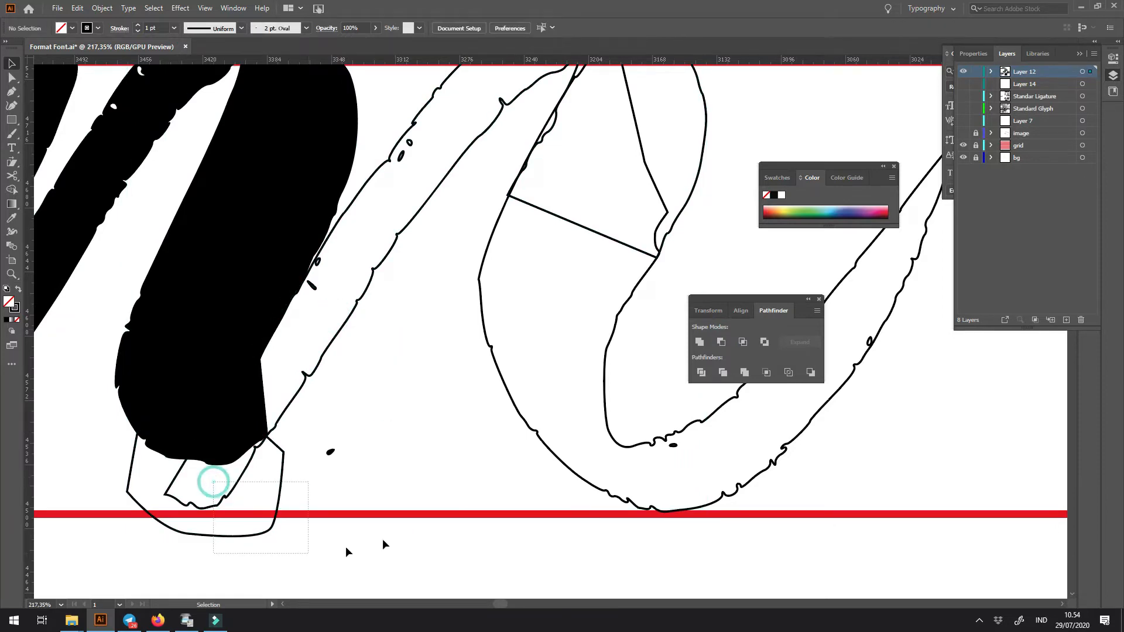
pyautogui.moveTo(347, 550); pyautogui.dragTo(384, 544)
pyautogui.click(722, 342)
pyautogui.click(363, 480)
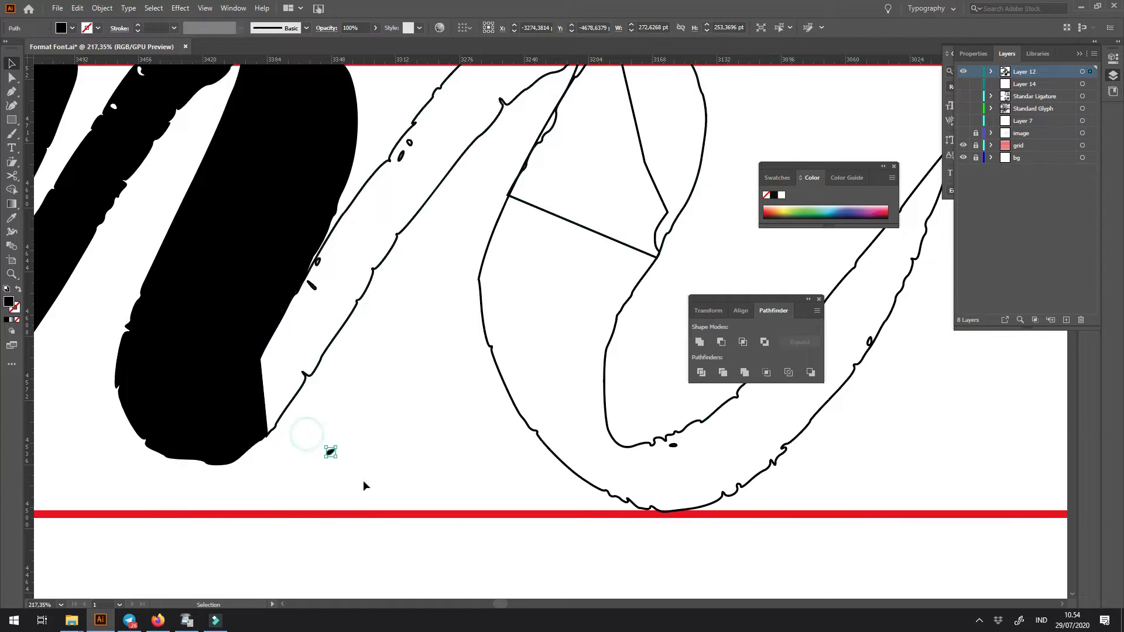
# - Restore the black fill on the m's new last arch and exit stroke
pyautogui.hotkey('ctrl', '-')
pyautogui.hotkey('ctrl', '-')
pyautogui.hotkey('ctrl', '-')
pyautogui.hotkey('ctrl', '-')
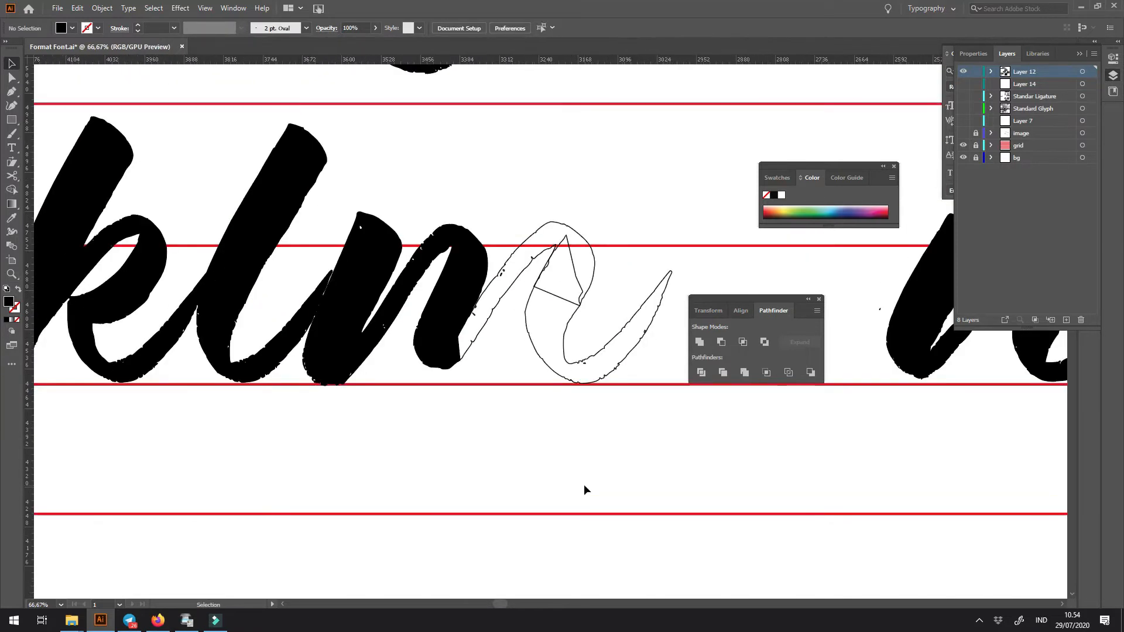
pyautogui.moveTo(576, 487); pyautogui.dragTo(447, 503)
pyautogui.click(414, 274)
pyautogui.click(578, 425)
pyautogui.moveTo(437, 309); pyautogui.dragTo(479, 327)
pyautogui.hotkey('shift', 'x')
pyautogui.click(484, 327)
pyautogui.moveTo(454, 407); pyautogui.dragTo(462, 457)
pyautogui.hotkey('ctrl', '-')
pyautogui.hotkey('ctrl', '-')
pyautogui.hotkey('ctrl', '-')
pyautogui.hotkey('ctrl', '-')
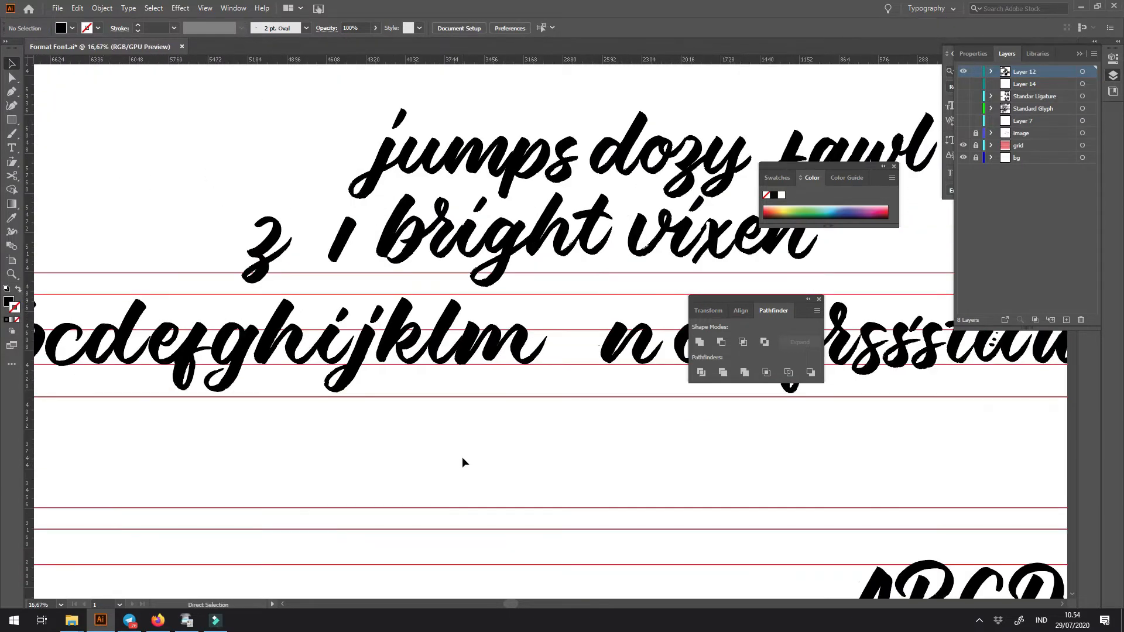
# - Move the original n up to the m's exit stroke and delete it
pyautogui.press('z')
pyautogui.moveTo(502, 334); pyautogui.dragTo(475, 356)
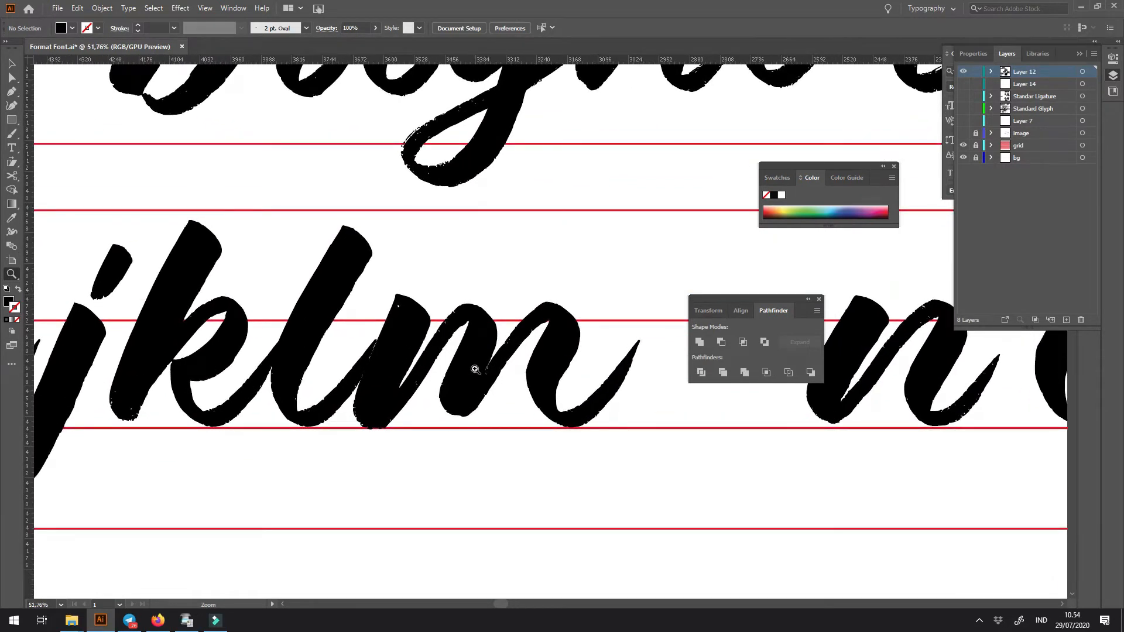
pyautogui.moveTo(418, 281); pyautogui.dragTo(552, 394)
pyautogui.click(554, 464)
pyautogui.moveTo(570, 494); pyautogui.dragTo(386, 490)
pyautogui.moveTo(386, 480); pyautogui.dragTo(327, 500)
pyautogui.moveTo(476, 477); pyautogui.dragTo(383, 490)
pyautogui.moveTo(485, 433); pyautogui.dragTo(464, 439)
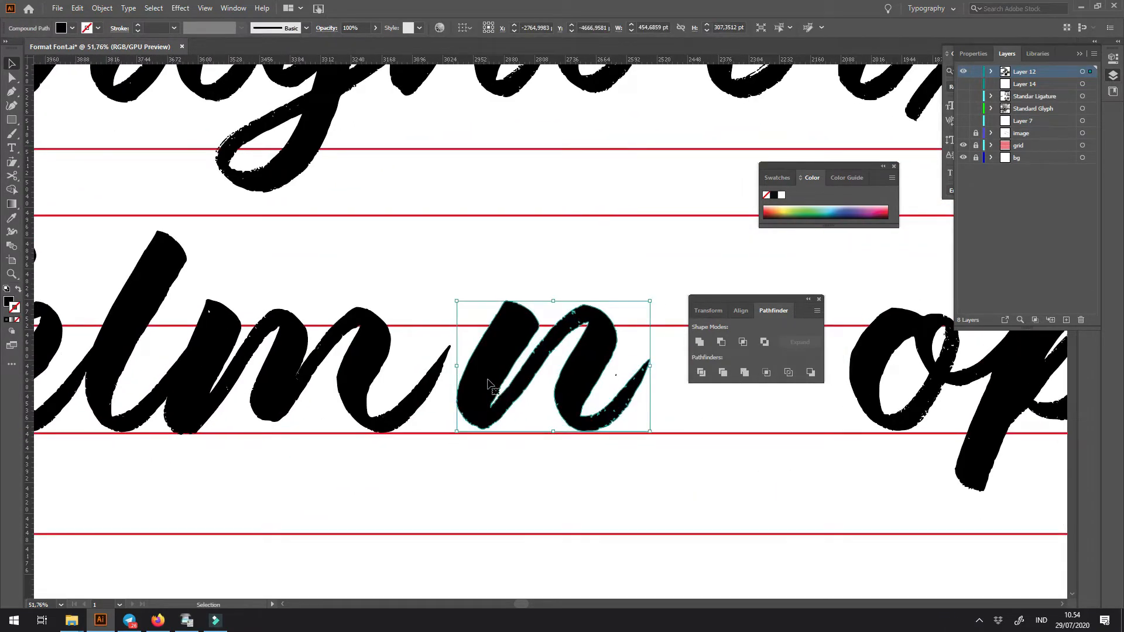
pyautogui.press('Delete')
# - Place a copy of the rebuilt m directly after the m, with its first stem meeting the exit stroke
pyautogui.moveTo(362, 414); pyautogui.dragTo(621, 393)
pyautogui.press('z')
pyautogui.moveTo(524, 382); pyautogui.dragTo(500, 466)
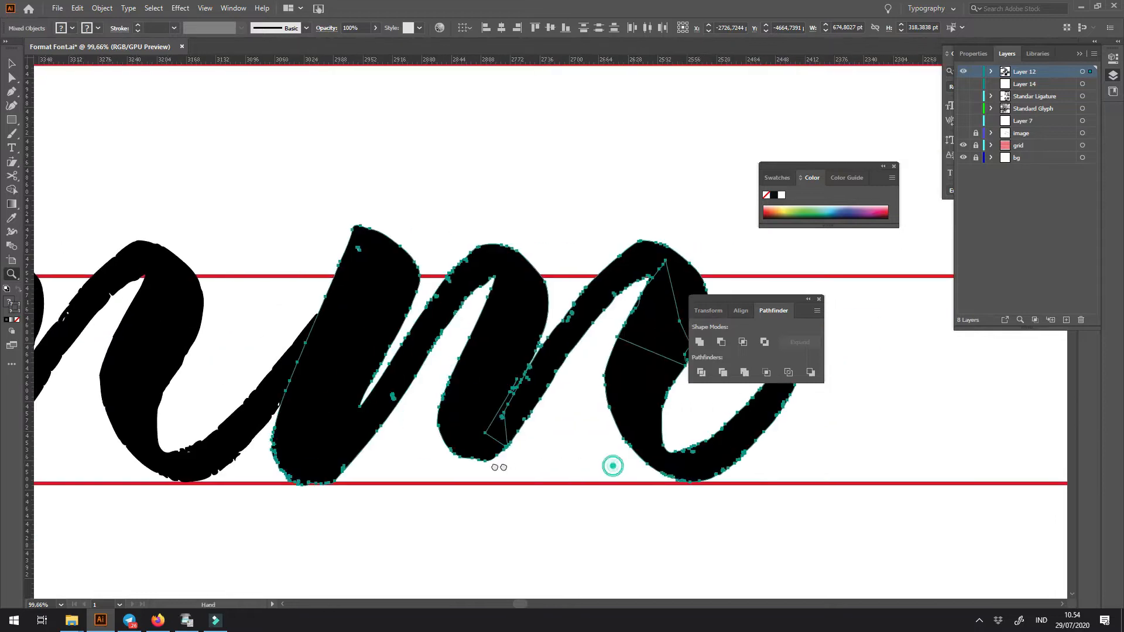
# - Draw a closed Pen shape around the copied m's middle stem and subtract that stem from the copy
pyautogui.click(396, 233)
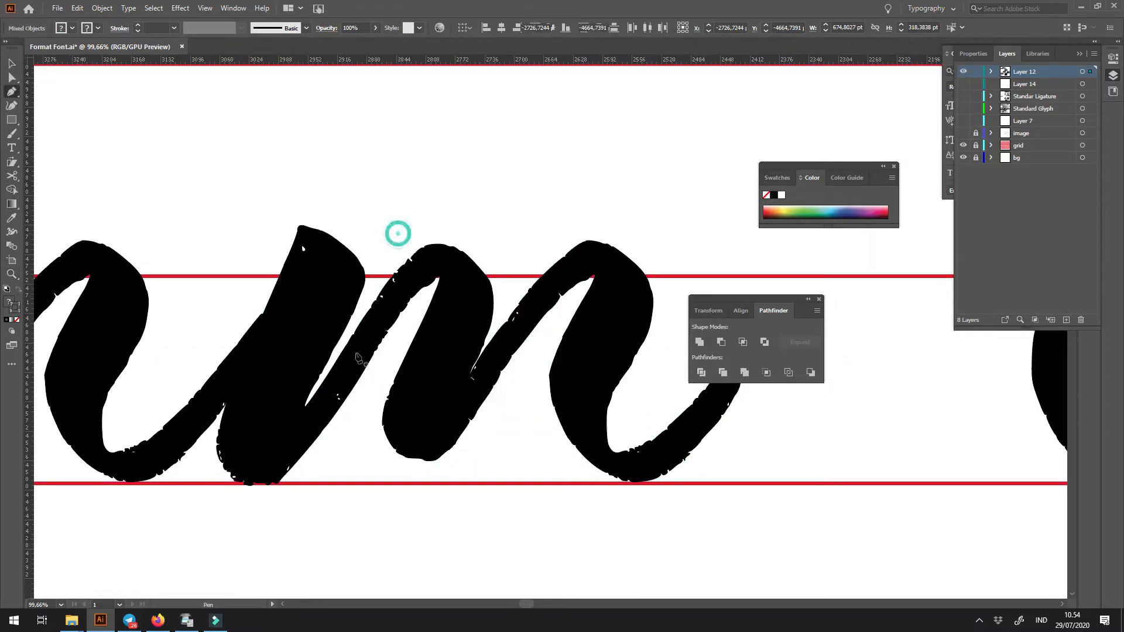
pyautogui.click(325, 373)
pyautogui.click(303, 408)
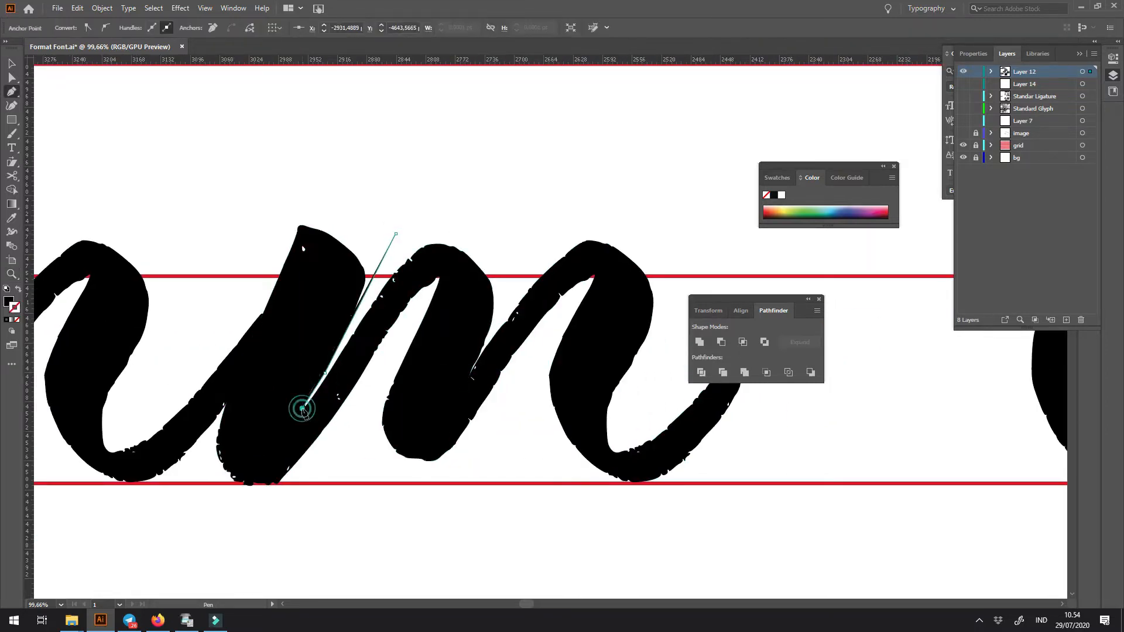
pyautogui.click(320, 475)
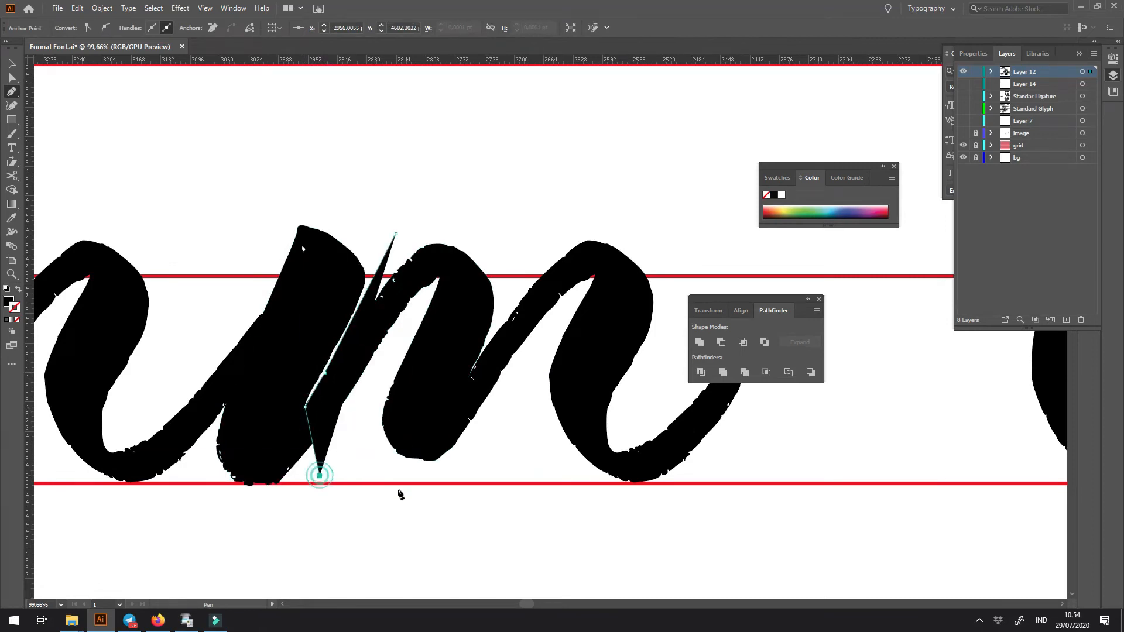
pyautogui.click(513, 463)
pyautogui.click(522, 225)
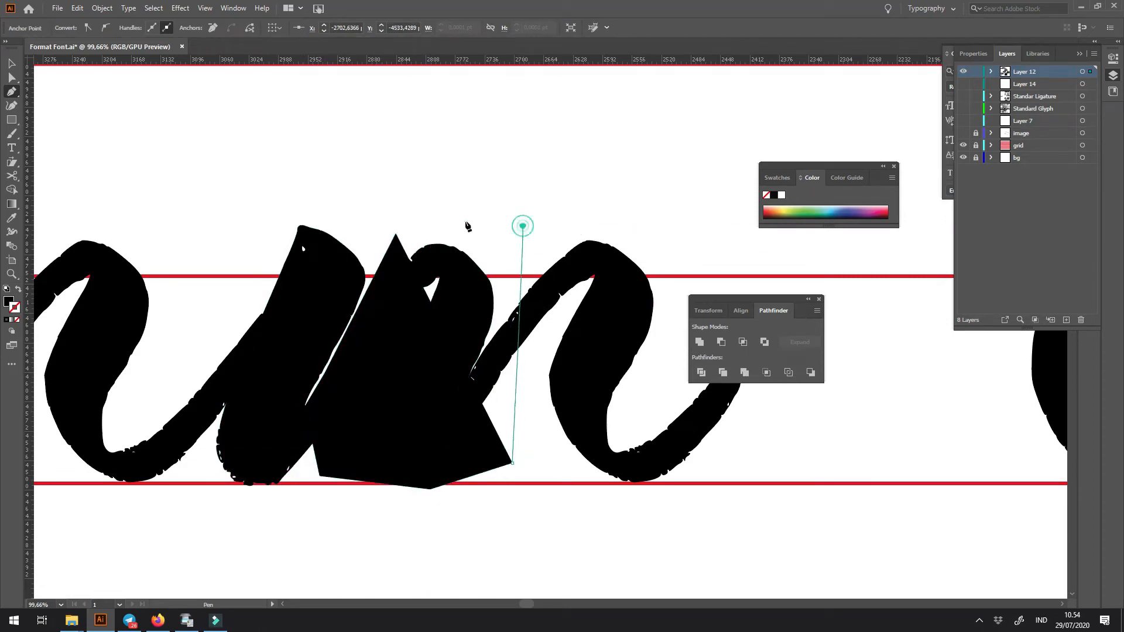
pyautogui.click(438, 216)
pyautogui.keyDown('shift'); pyautogui.click(349, 262); pyautogui.keyUp('shift')
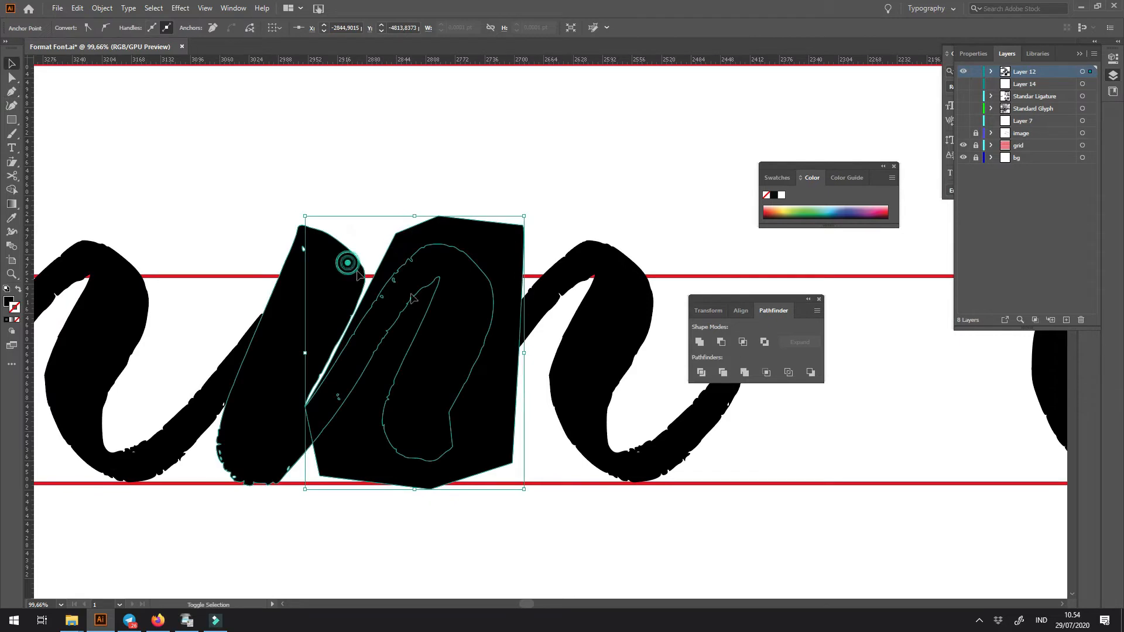
pyautogui.click(722, 342)
# - Move the last arch against the copy's first stem to form an n, and tuck in the corner anchor at the joint
pyautogui.moveTo(597, 445); pyautogui.dragTo(452, 450)
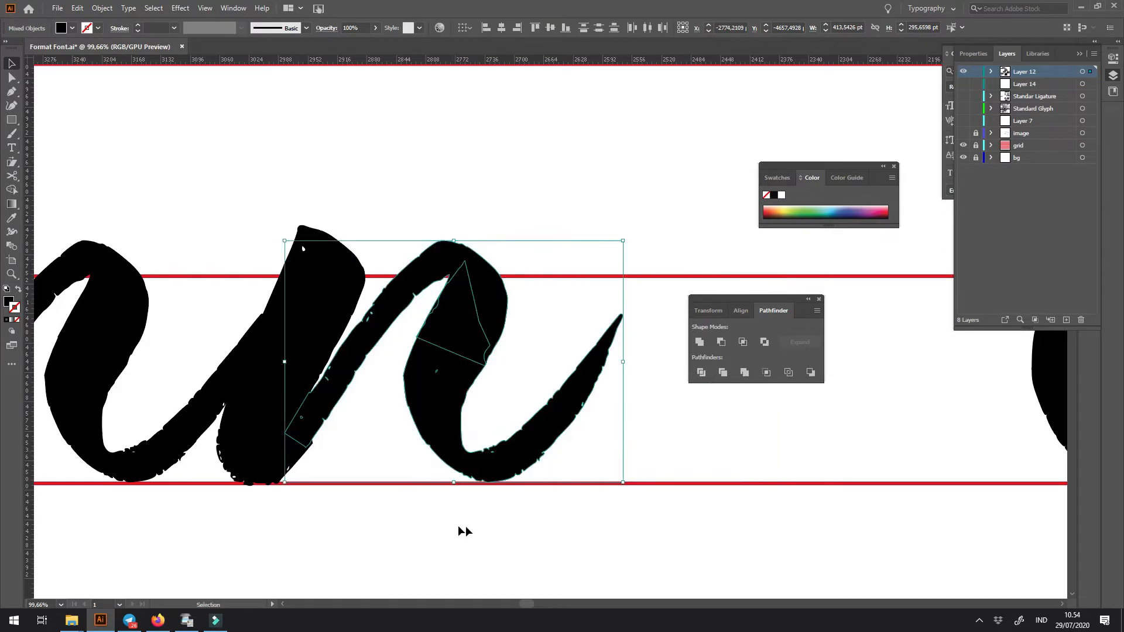
pyautogui.moveTo(295, 407); pyautogui.dragTo(461, 564)
pyautogui.press('a')
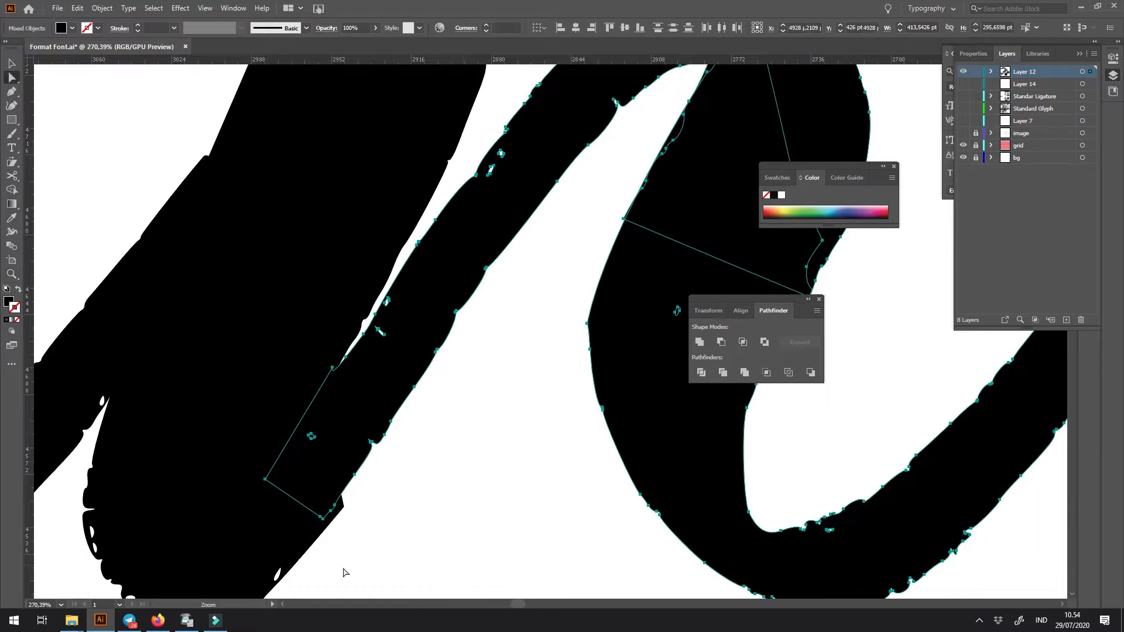
pyautogui.click(373, 513)
pyautogui.click(344, 506)
pyautogui.moveTo(344, 506); pyautogui.dragTo(345, 488)
pyautogui.click(368, 496)
pyautogui.scroll(-7, 369, 496)
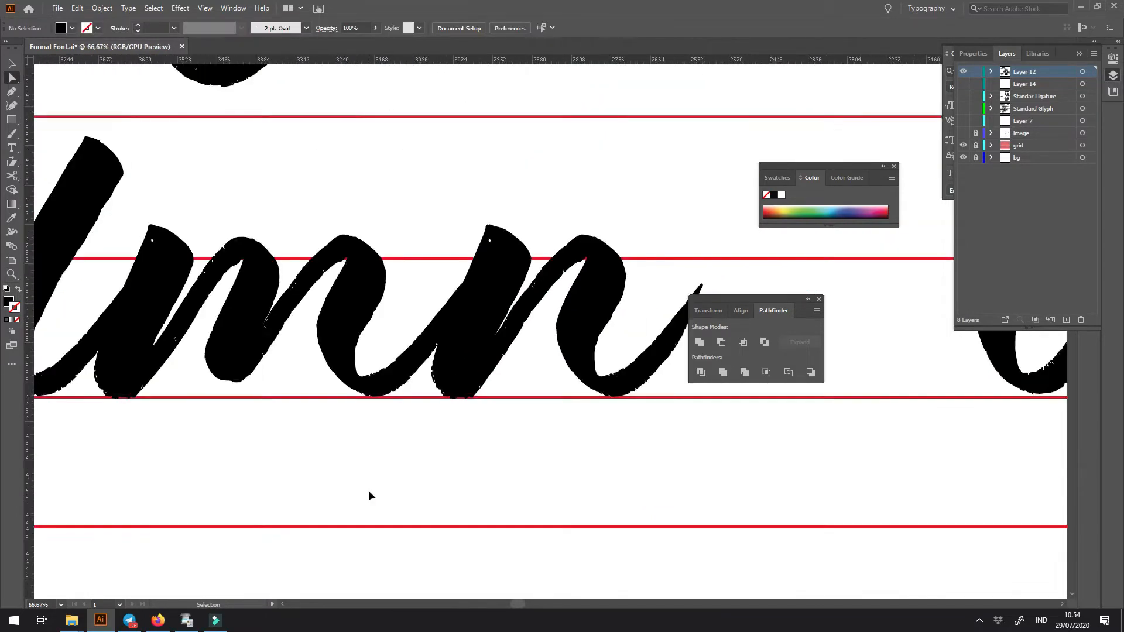
pyautogui.scroll(-1, 369, 496)
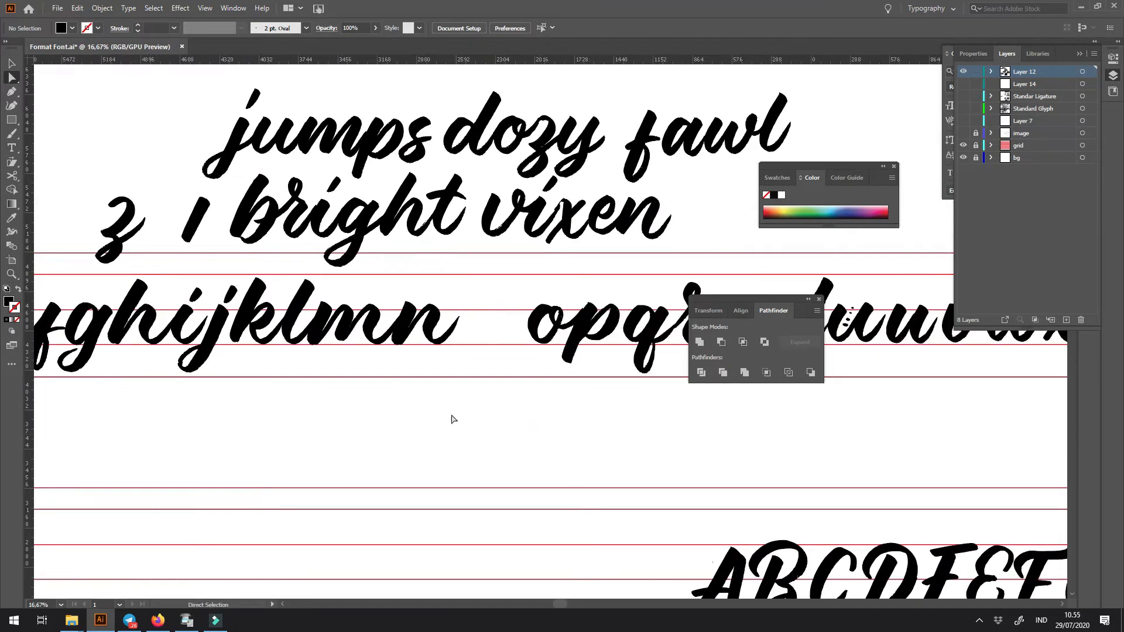
# - Move the joined o and p against the n so the n's exit stroke meets the o
pyautogui.moveTo(276, 304); pyautogui.dragTo(446, 368)
pyautogui.moveTo(515, 391); pyautogui.dragTo(249, 427)
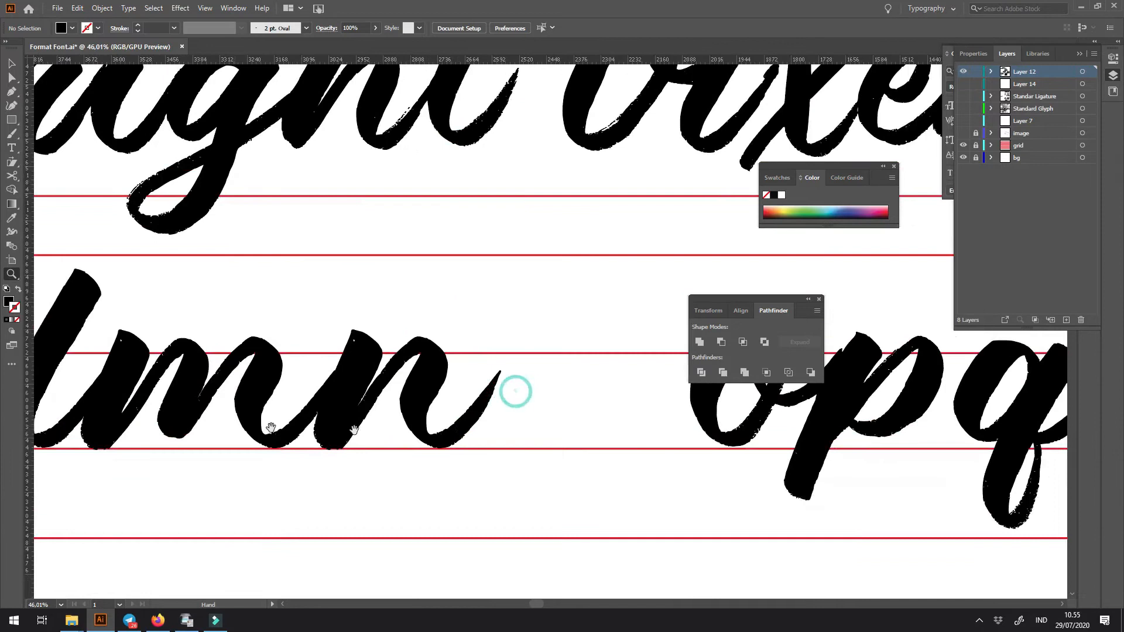
pyautogui.moveTo(451, 431); pyautogui.dragTo(308, 429)
pyautogui.moveTo(571, 389); pyautogui.dragTo(408, 419)
pyautogui.click(395, 395)
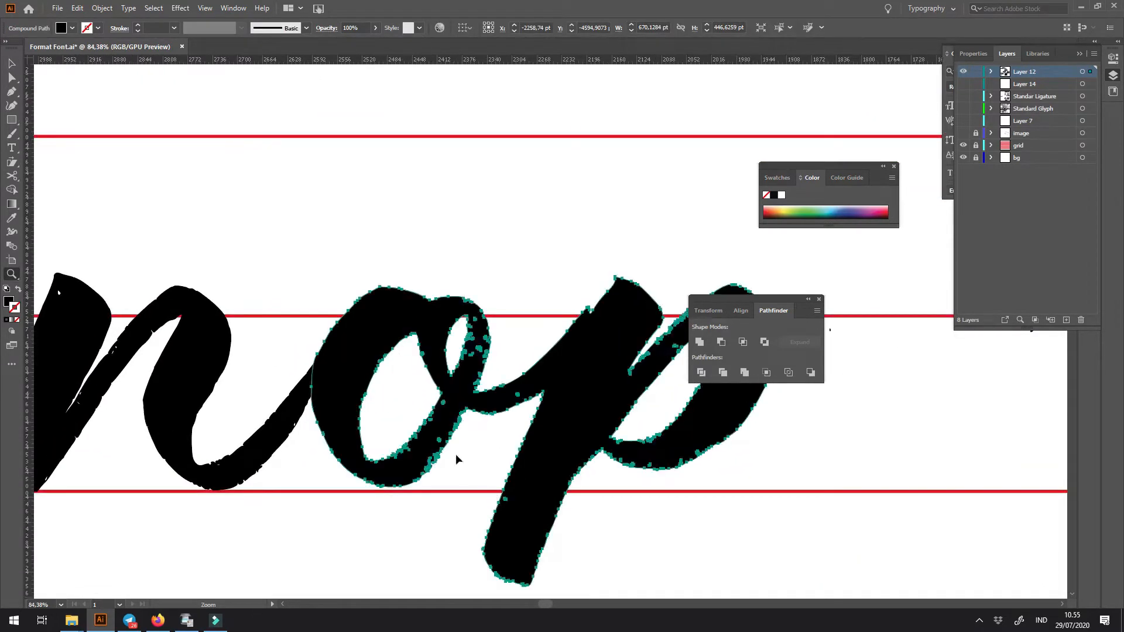
pyautogui.click(471, 462)
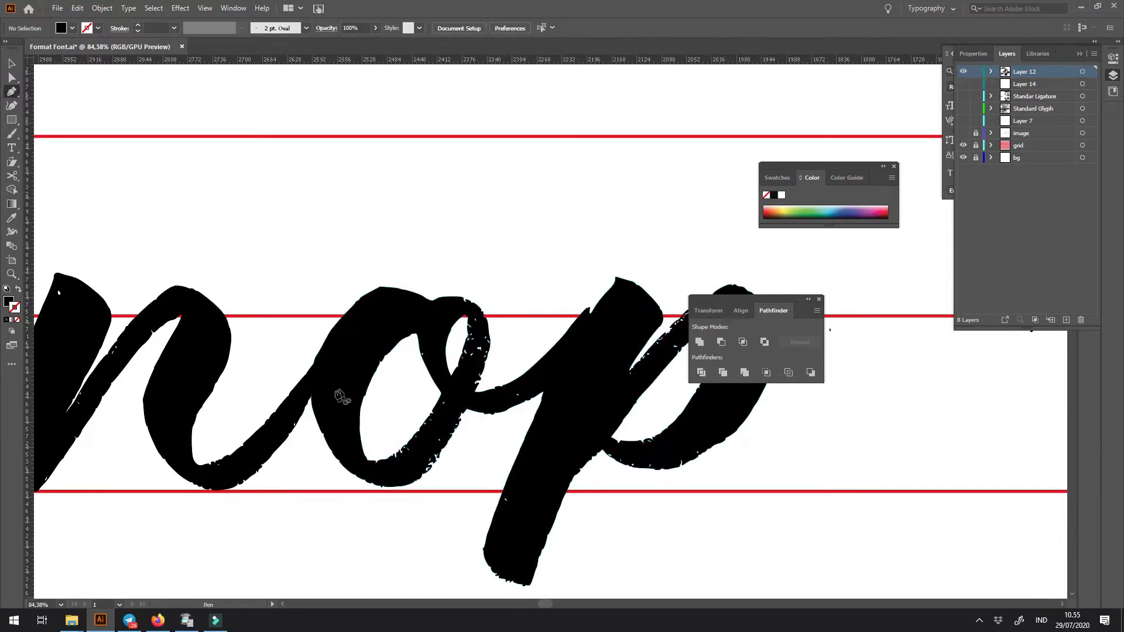
# - Lay a copy of the exit stroke over the joint between o and p, and switch the joined letters to an unfilled outline
pyautogui.moveTo(302, 401); pyautogui.dragTo(525, 408)
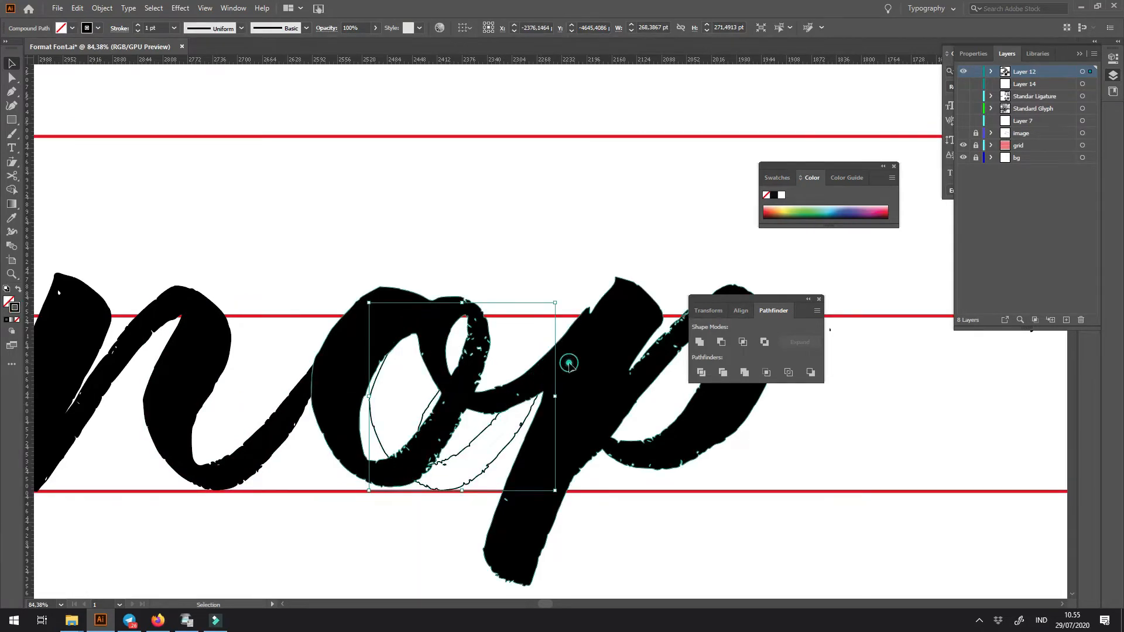
pyautogui.click(569, 363)
pyautogui.hotkey('shift', 'x')
pyautogui.hotkey('ctrl', 'space')
pyautogui.moveTo(565, 361); pyautogui.dragTo(629, 404)
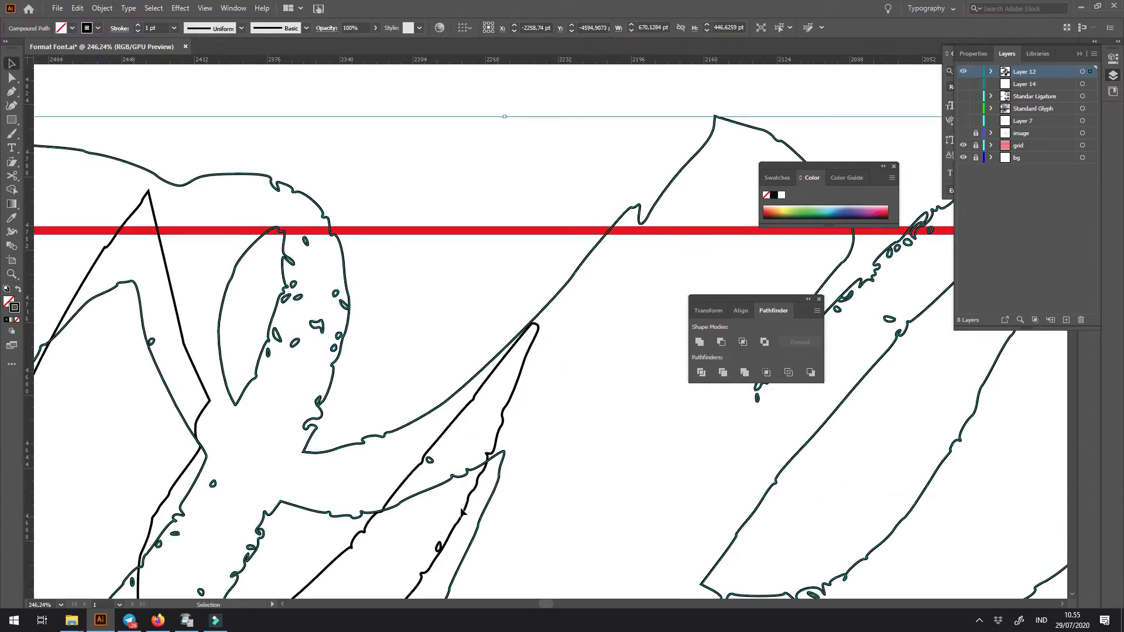
pyautogui.click(462, 513)
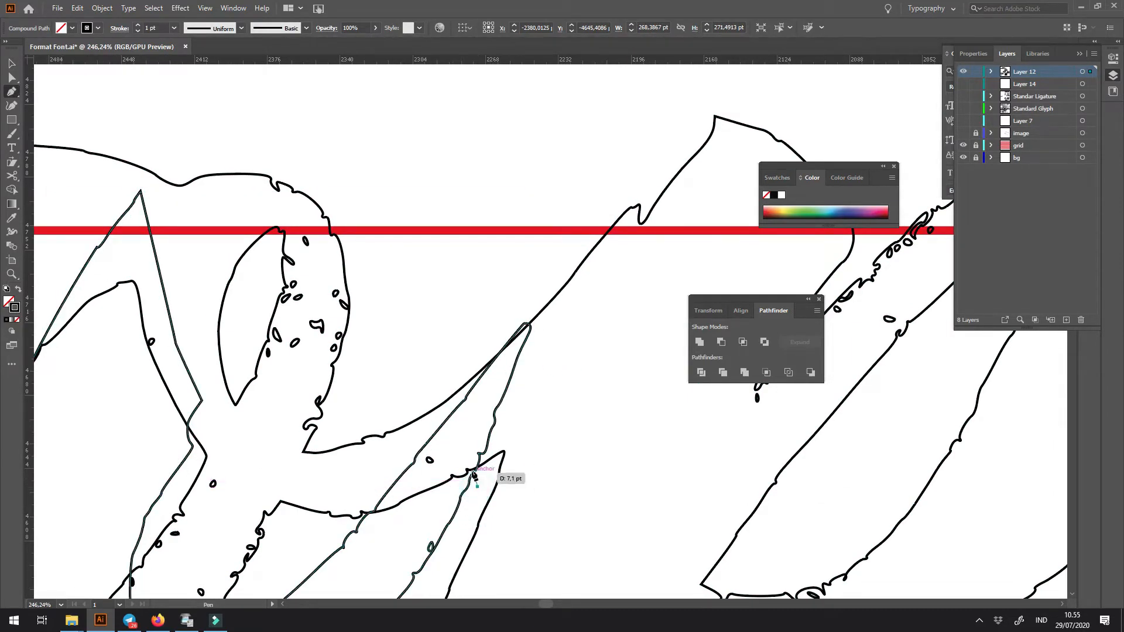
# - Draw a closed Pen shape around the p, following the edge of the overlaid exit stroke where it meets the o
pyautogui.moveTo(470, 472); pyautogui.dragTo(476, 484)
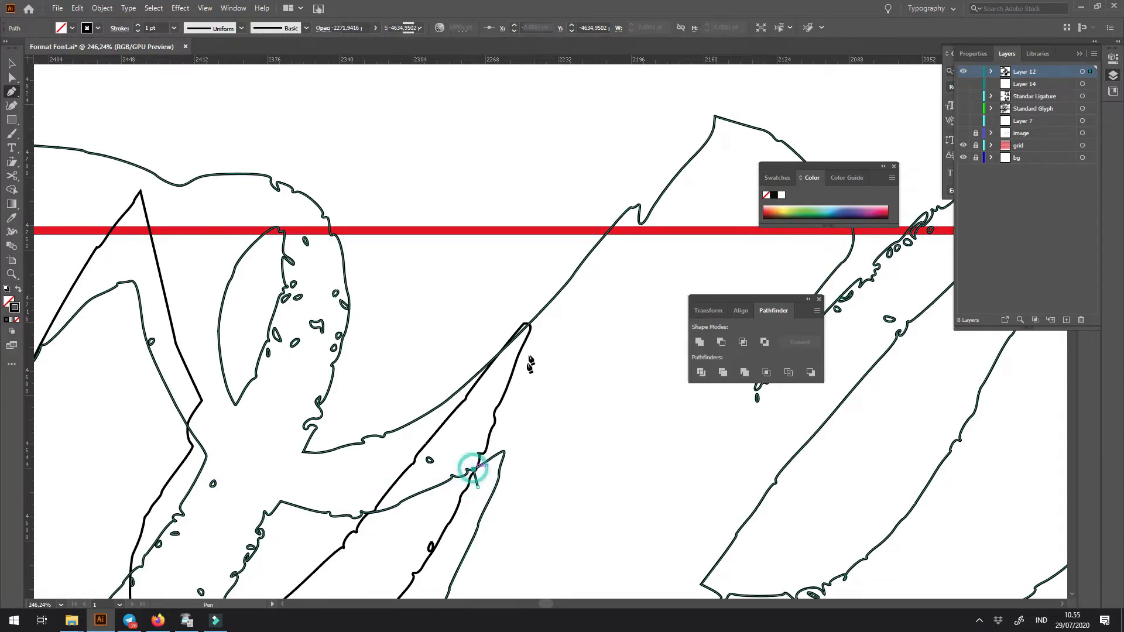
pyautogui.moveTo(531, 323); pyautogui.dragTo(544, 285)
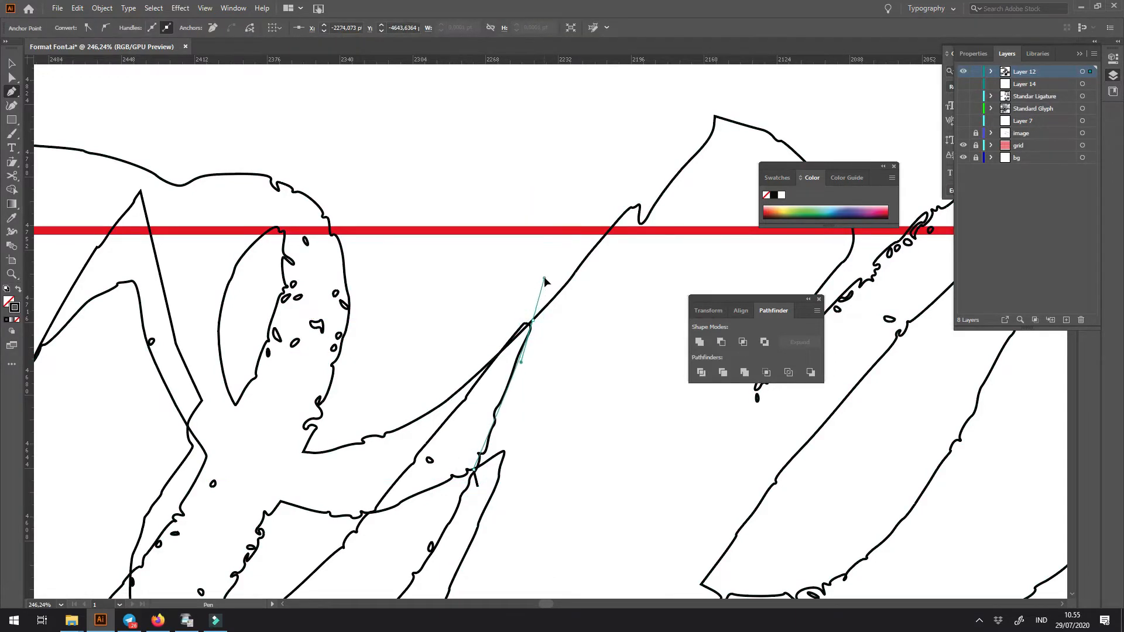
pyautogui.scroll(-8, 562, 212)
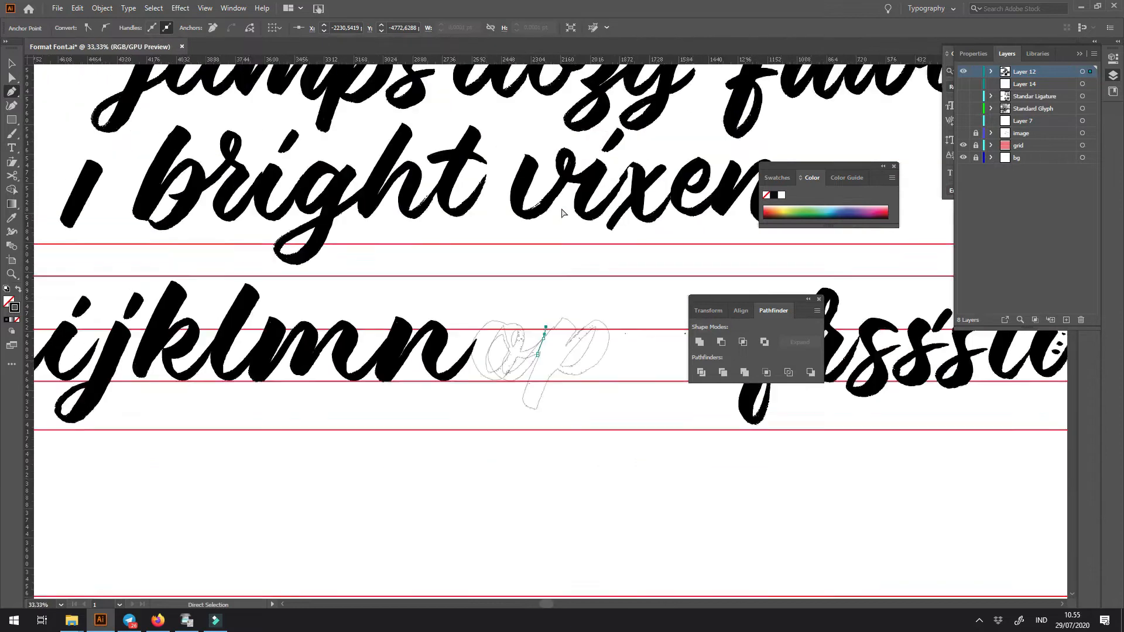
pyautogui.scroll(5, 566, 275)
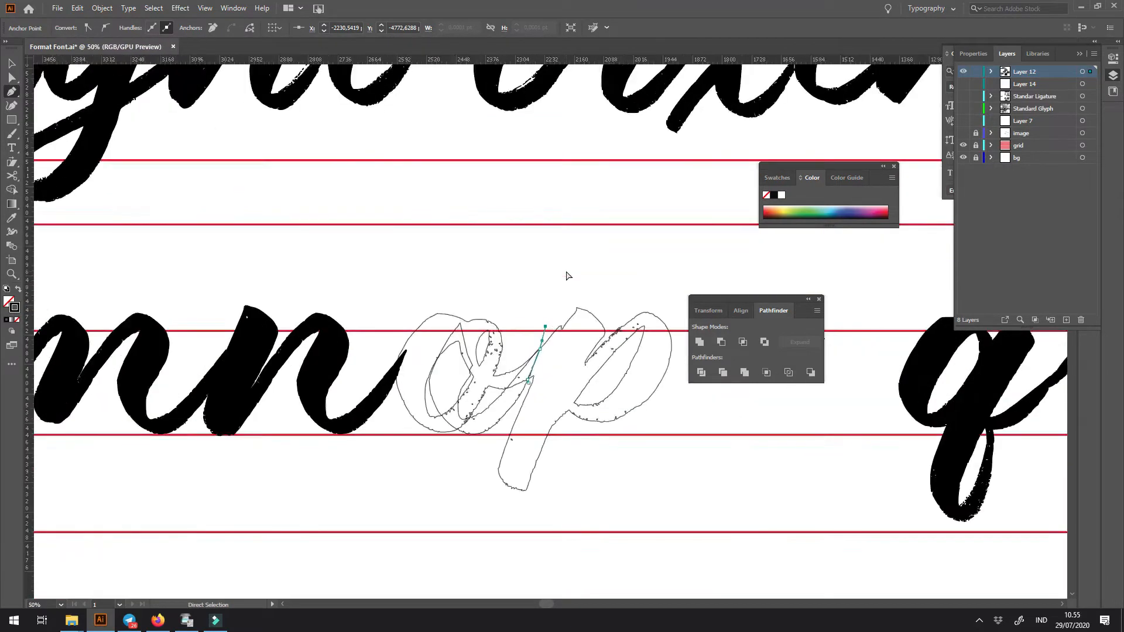
pyautogui.moveTo(567, 271); pyautogui.dragTo(378, 260)
pyautogui.moveTo(570, 300); pyautogui.dragTo(570, 308)
pyautogui.click(565, 506)
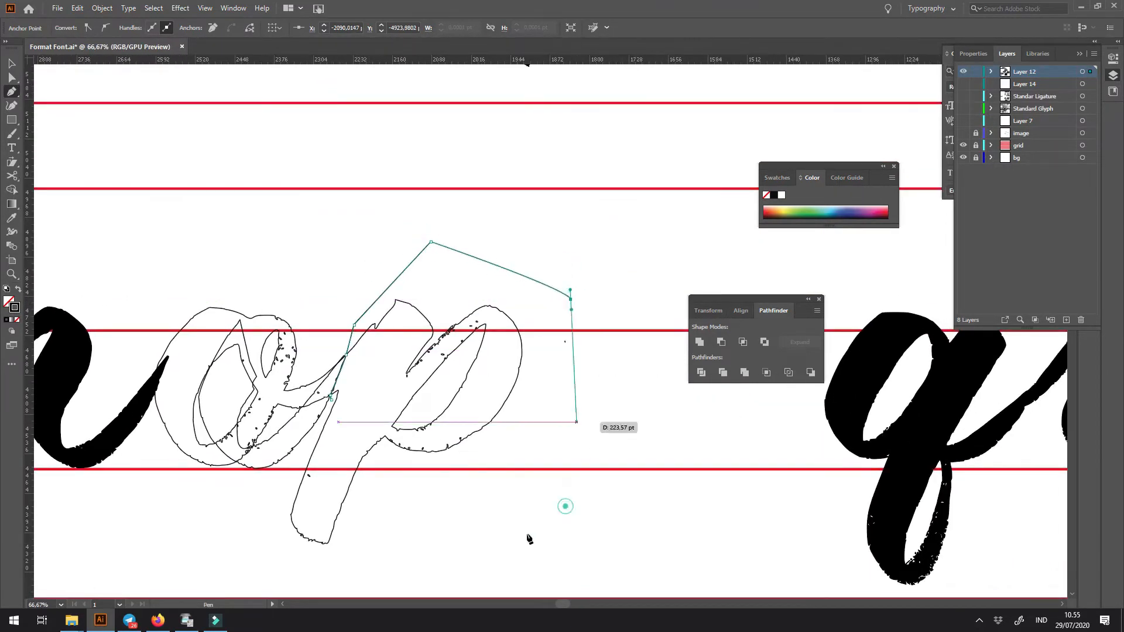
pyautogui.click(288, 602)
pyautogui.moveTo(612, 534); pyautogui.dragTo(228, 470)
pyautogui.click(459, 530)
pyautogui.click(359, 469)
pyautogui.click(426, 410)
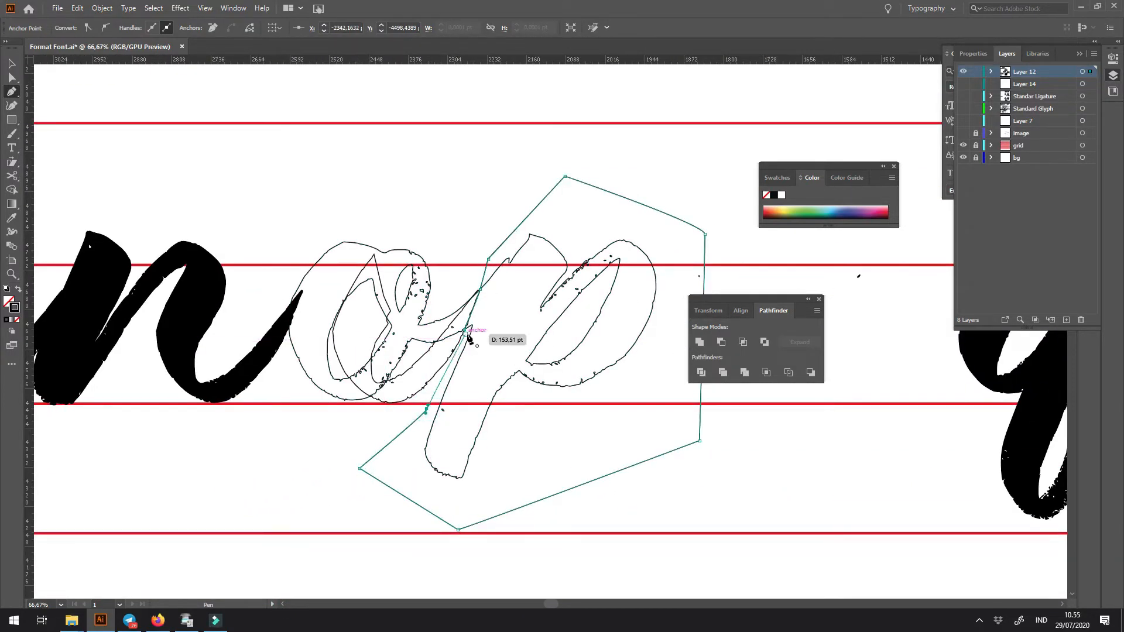
# - Split the joined o and p into separate letters with the Pen shape, and delete the overlaid guide stroke
pyautogui.press('v')
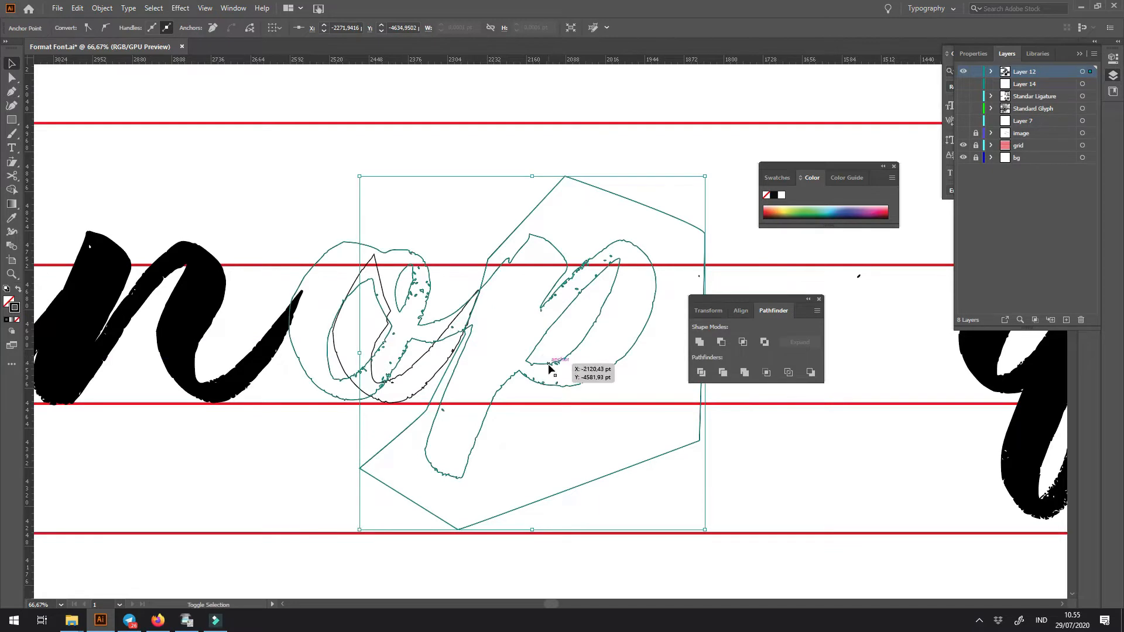
pyautogui.click(722, 343)
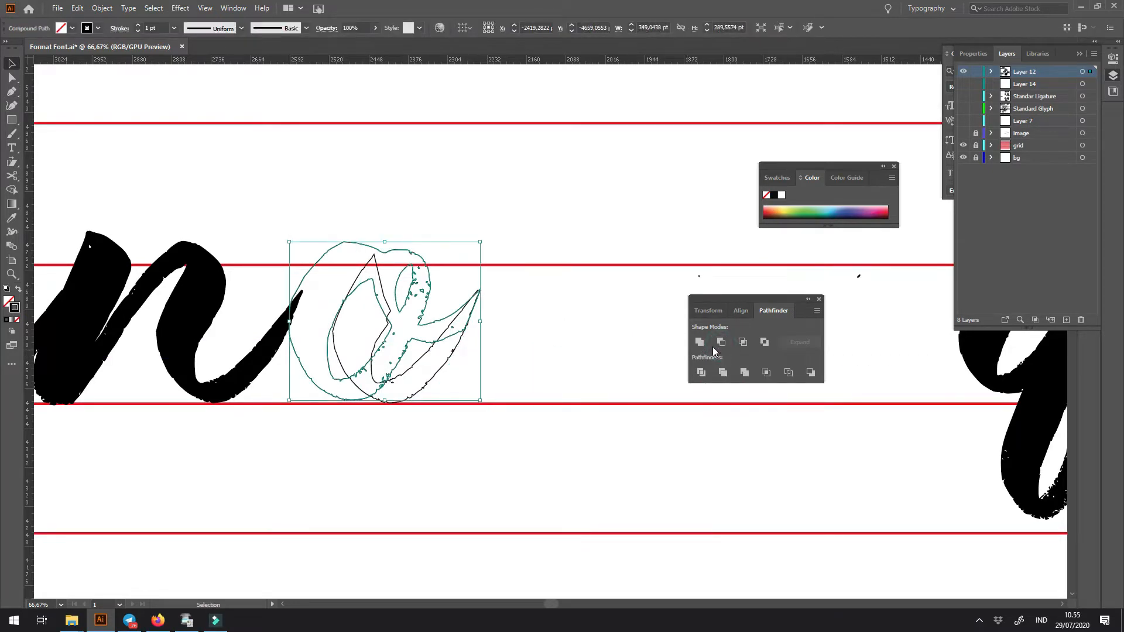
pyautogui.hotkey('ctrl', 'z')
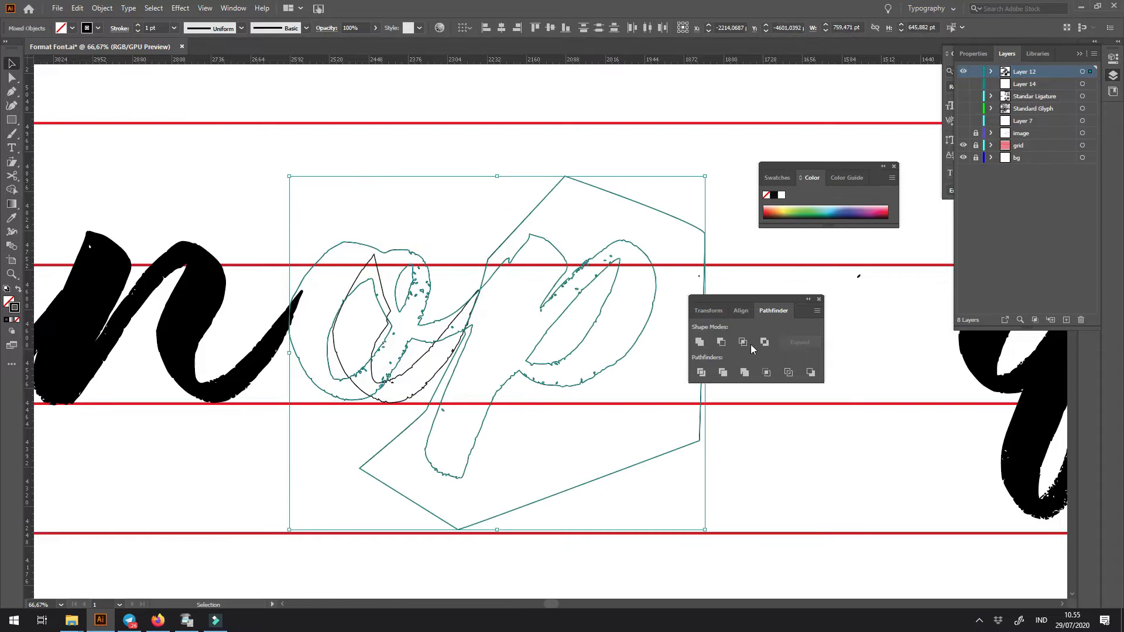
pyautogui.click(745, 345)
pyautogui.click(621, 431)
pyautogui.press('Delete')
pyautogui.hotkey('ctrl', 'f')
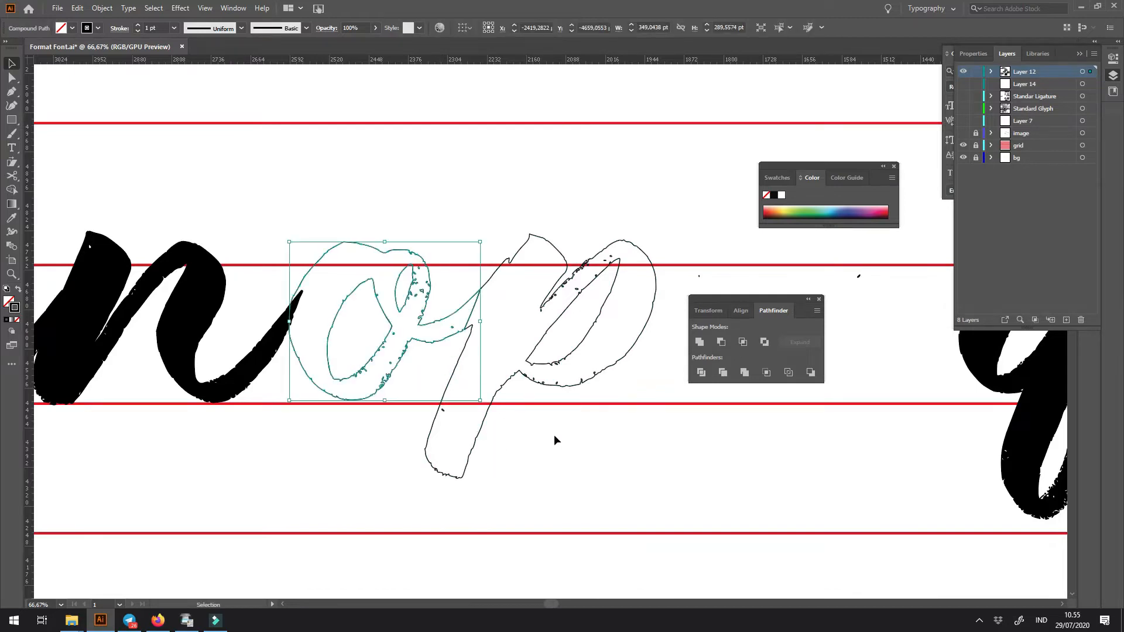
# - Give the o a solid black fill and curve the outer edge of its exit stroke's tip by adjusting the anchor handle
pyautogui.click(527, 197)
pyautogui.click(448, 317)
pyautogui.hotkey('shift', 'x')
pyautogui.moveTo(500, 265)
pyautogui.mouseDown()
pyautogui.moveTo(522, 265)
pyautogui.moveTo(665, 464)
pyautogui.mouseUp()
pyautogui.press('a')
pyautogui.moveTo(358, 311); pyautogui.dragTo(429, 404)
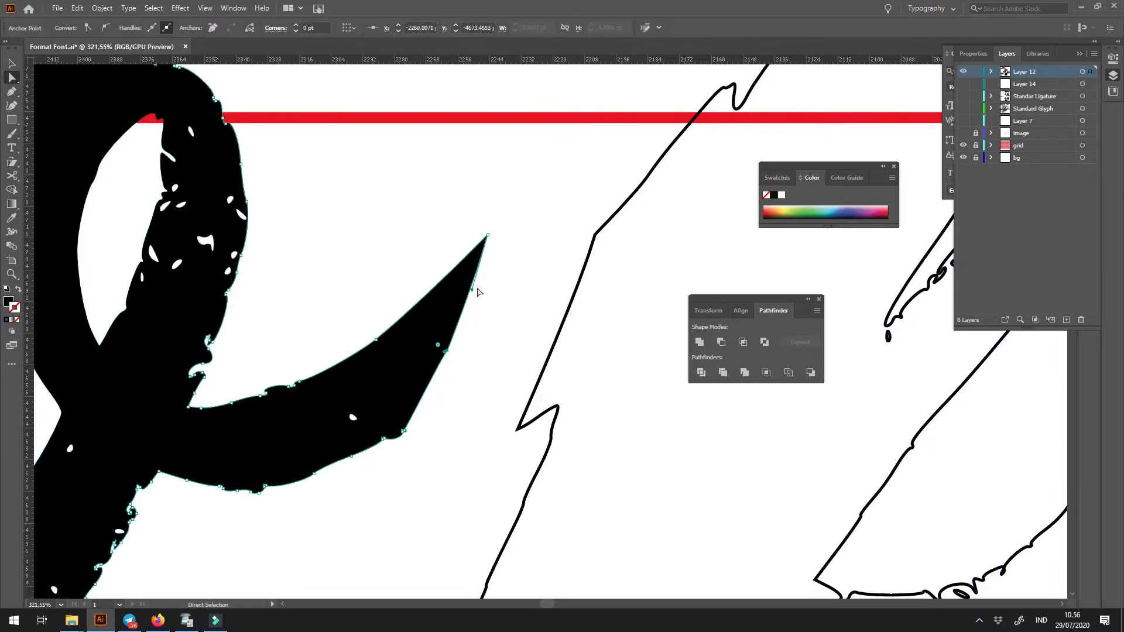
pyautogui.moveTo(473, 292); pyautogui.dragTo(509, 241)
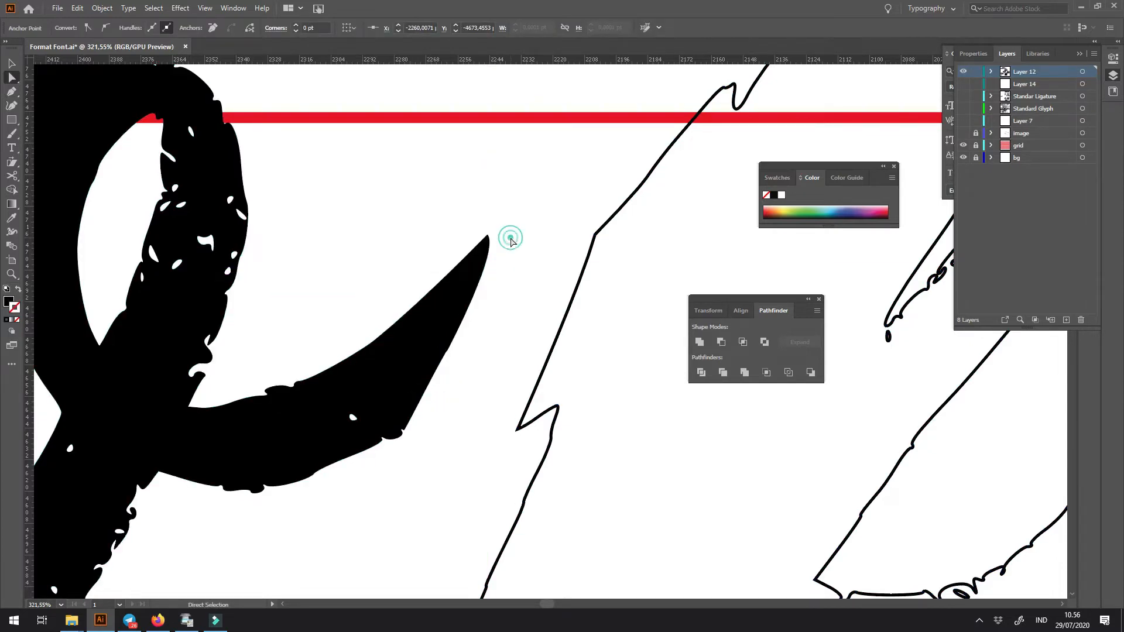
pyautogui.keyDown('ctrl'); pyautogui.click(510, 241); pyautogui.keyUp('ctrl')
pyautogui.hotkey('ctrl', '-')
pyautogui.hotkey('ctrl', '-')
pyautogui.hotkey('ctrl', '-')
pyautogui.hotkey('ctrl', '-')
pyautogui.hotkey('ctrl', '-')
pyautogui.hotkey('ctrl', '-')
pyautogui.hotkey('ctrl', '-')
pyautogui.hotkey('ctrl', '-')
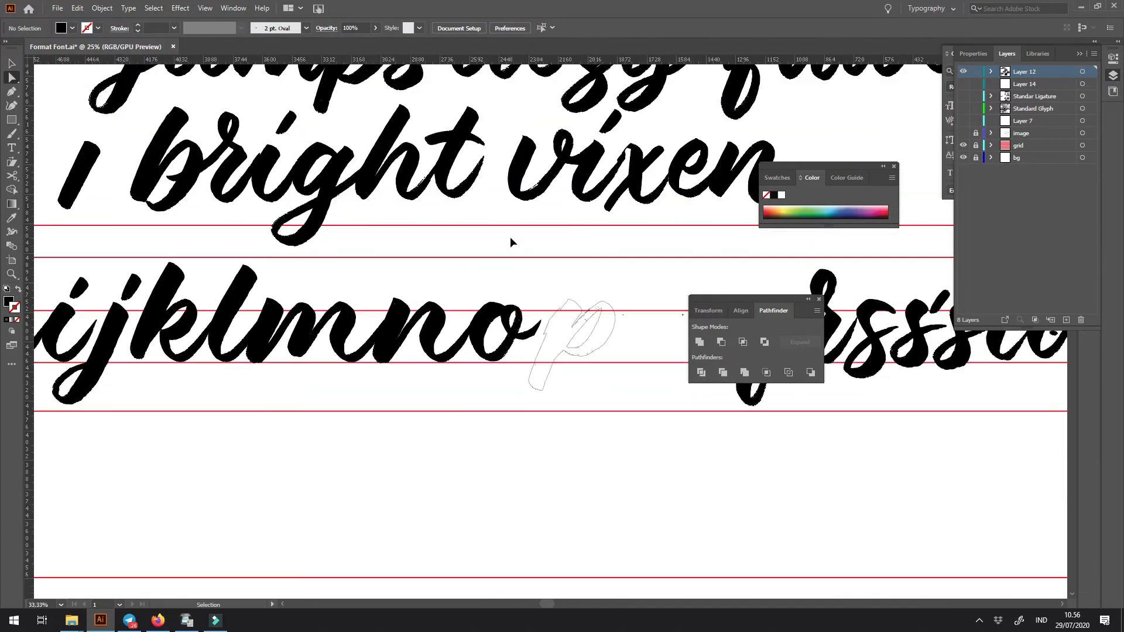
# - Draw a closed Pen shape over the leftover o stroke on the p's stem and subtract it to smooth the stem's edge
pyautogui.press('z')
pyautogui.moveTo(565, 361); pyautogui.dragTo(505, 450)
pyautogui.press('space')
pyautogui.moveTo(552, 380); pyautogui.dragTo(438, 415)
pyautogui.scroll(-2, 404, 318)
pyautogui.press('p')
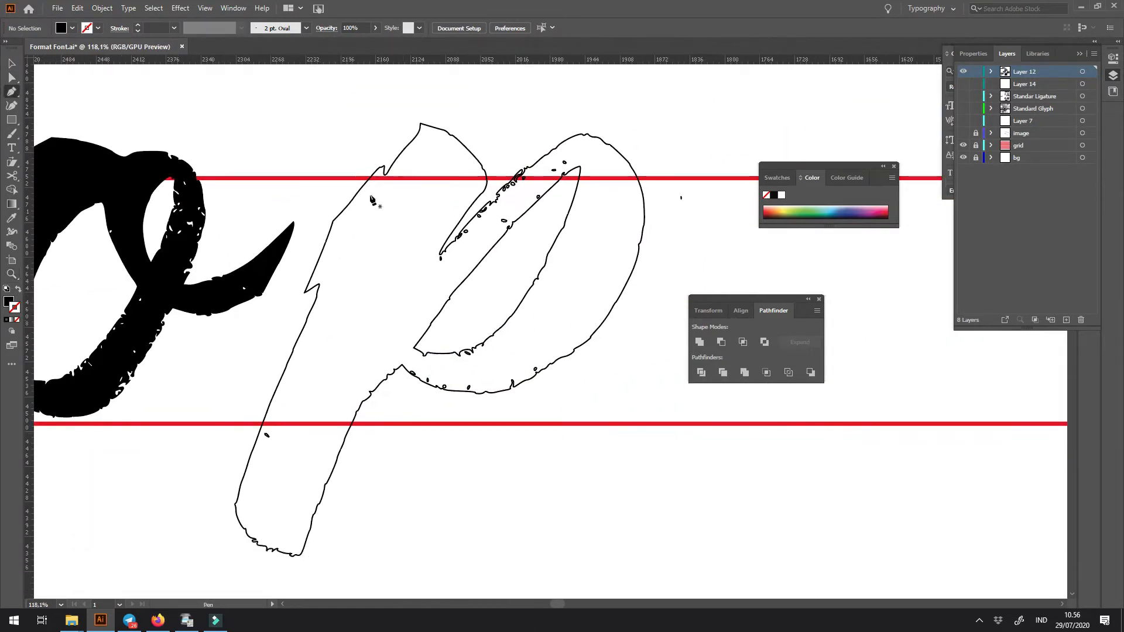
pyautogui.click(386, 169)
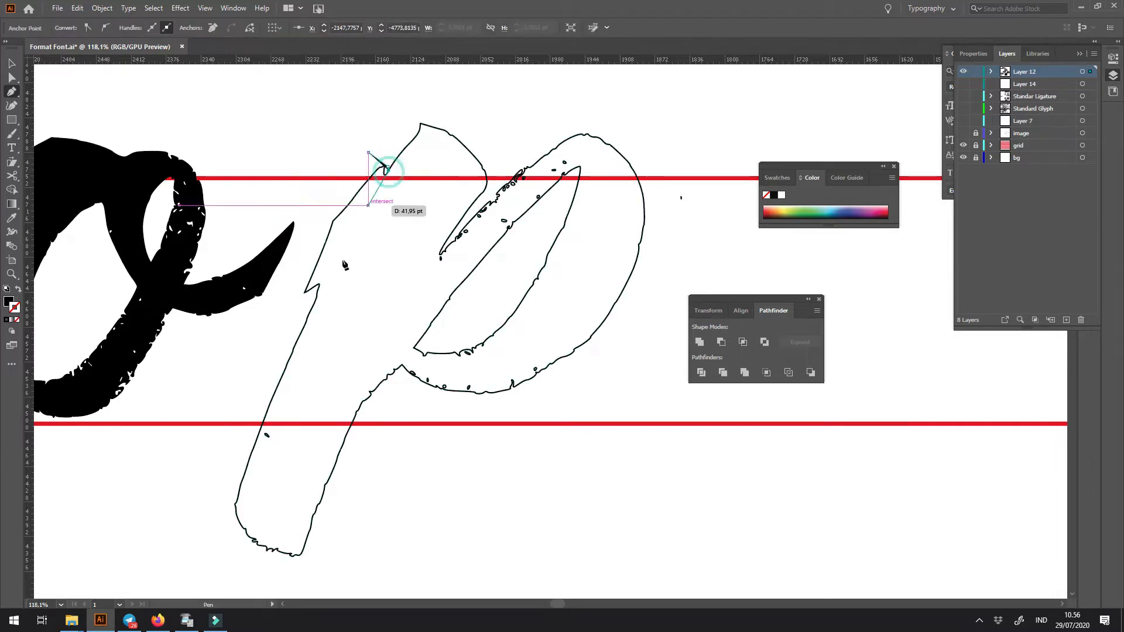
pyautogui.moveTo(312, 307); pyautogui.dragTo(282, 364)
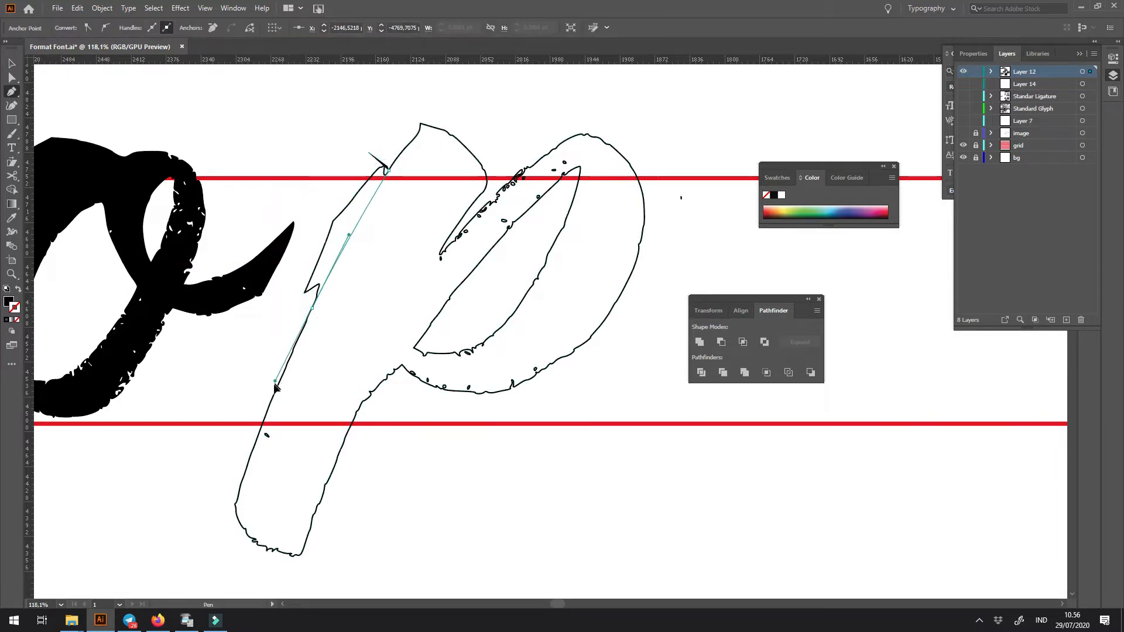
pyautogui.click(266, 322)
pyautogui.click(343, 146)
pyautogui.press('c')
pyautogui.keyDown('shift'); pyautogui.click(412, 141); pyautogui.keyUp('shift')
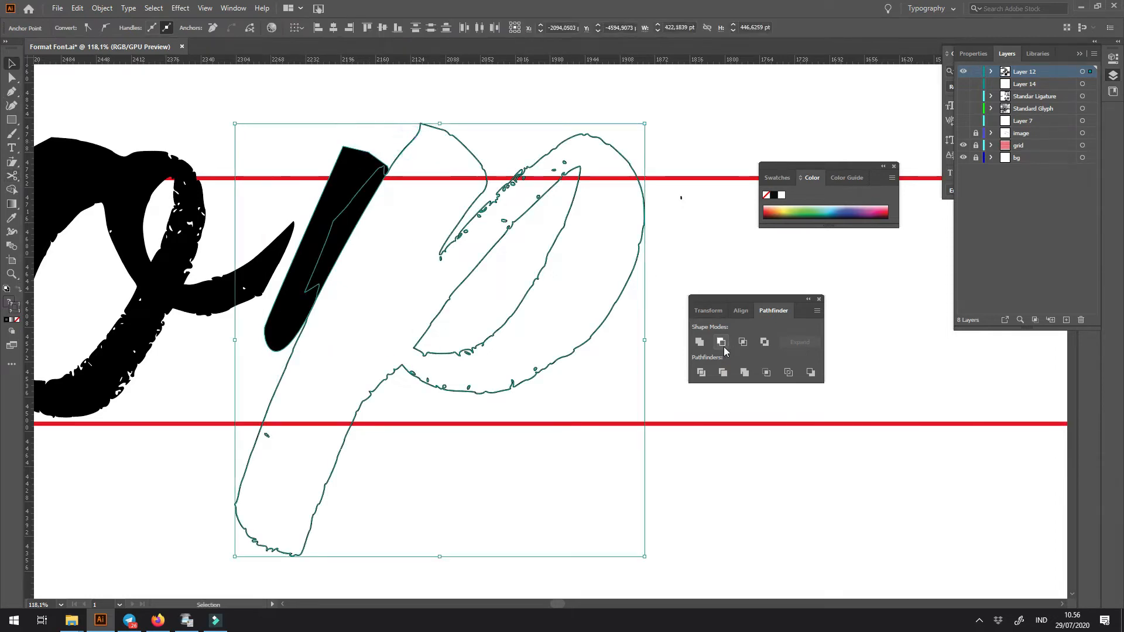
pyautogui.click(724, 342)
# - Switch the p from outline back to a solid black fill
pyautogui.click(583, 225)
pyautogui.click(536, 245)
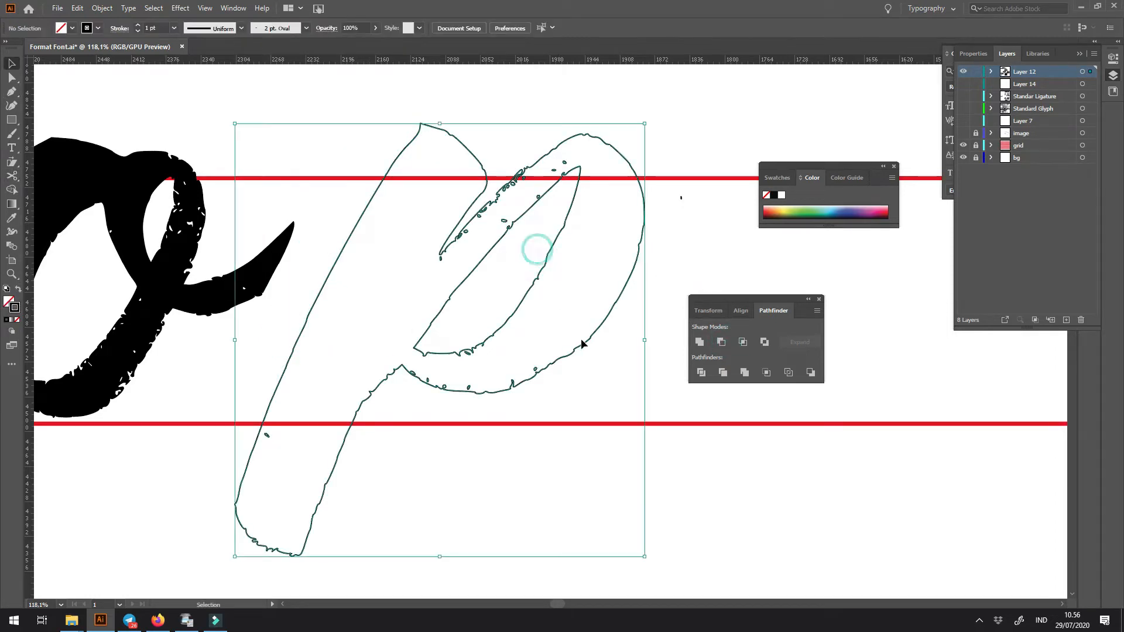
pyautogui.click(562, 458)
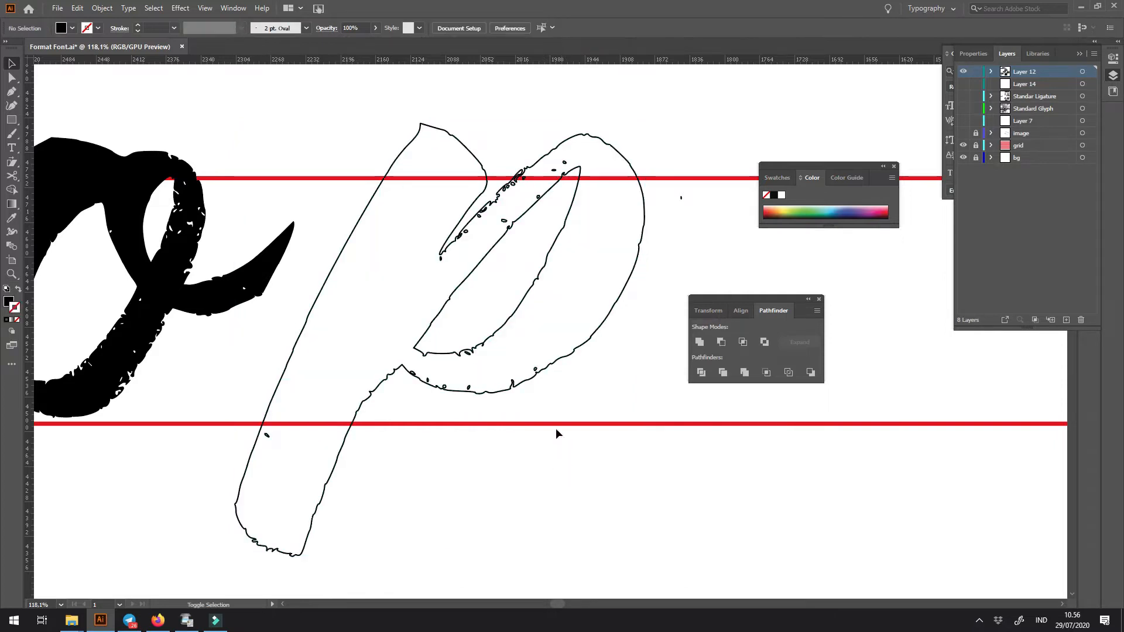
pyautogui.click(513, 387)
pyautogui.hotkey('shift', 'x')
pyautogui.click(526, 465)
# - Move the p against the o so the o's exit stroke meets the p's stem
pyautogui.hotkey('ctrl', '-')
pyautogui.hotkey('ctrl', '-')
pyautogui.hotkey('ctrl', '-')
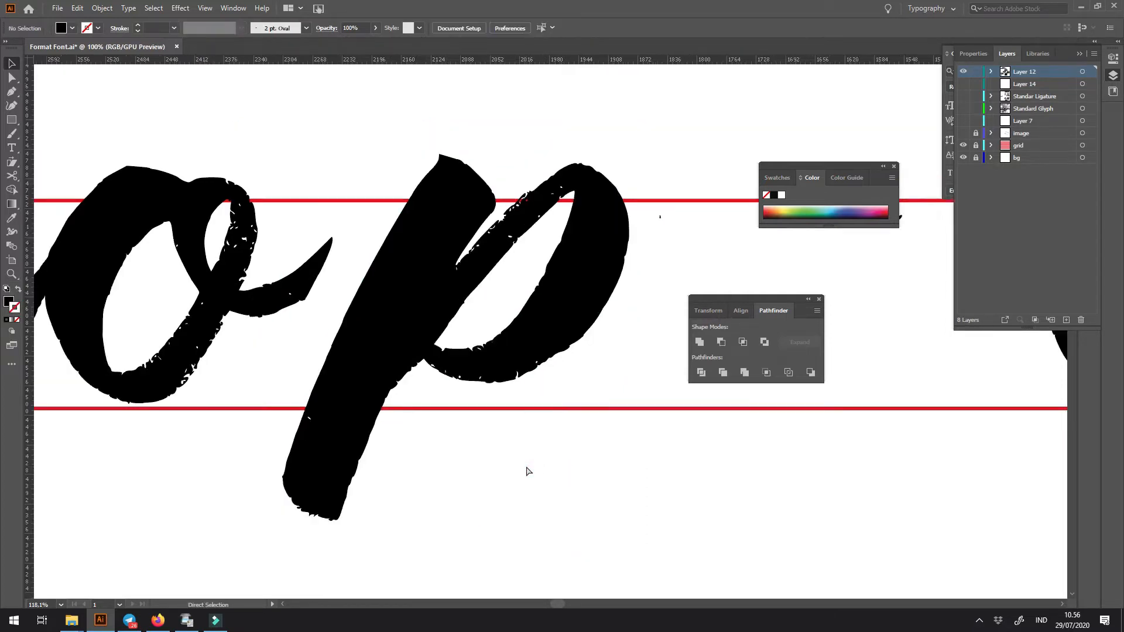
pyautogui.hotkey('ctrl', '-')
pyautogui.hotkey('ctrl', '-')
pyautogui.moveTo(528, 292); pyautogui.dragTo(608, 402)
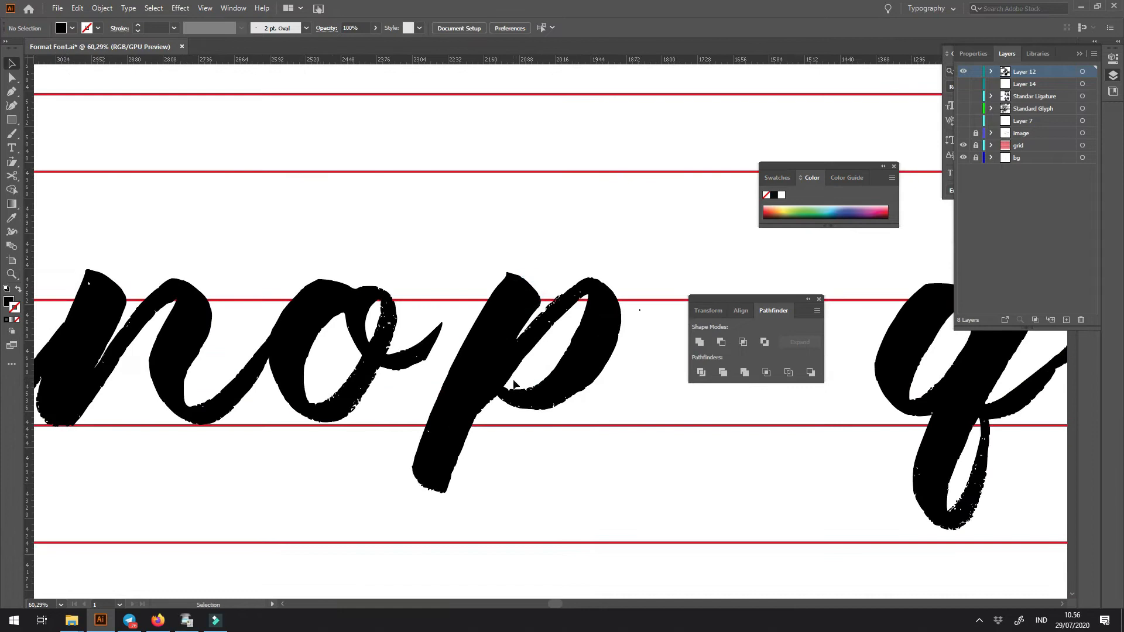
pyautogui.moveTo(480, 381); pyautogui.dragTo(448, 381)
# - Move the joined q, r and s directly after the p so the p's bowl touches the q
pyautogui.click(545, 467)
pyautogui.hotkey('ctrl', '-')
pyautogui.hotkey('ctrl', '-')
pyautogui.hotkey('ctrl', '-')
pyautogui.hotkey('ctrl', '-')
pyautogui.hotkey('ctrl', '-')
pyautogui.hotkey('ctrl', 'space')
pyautogui.moveTo(557, 361); pyautogui.dragTo(721, 523)
pyautogui.press('space')
pyautogui.moveTo(647, 479); pyautogui.dragTo(445, 530)
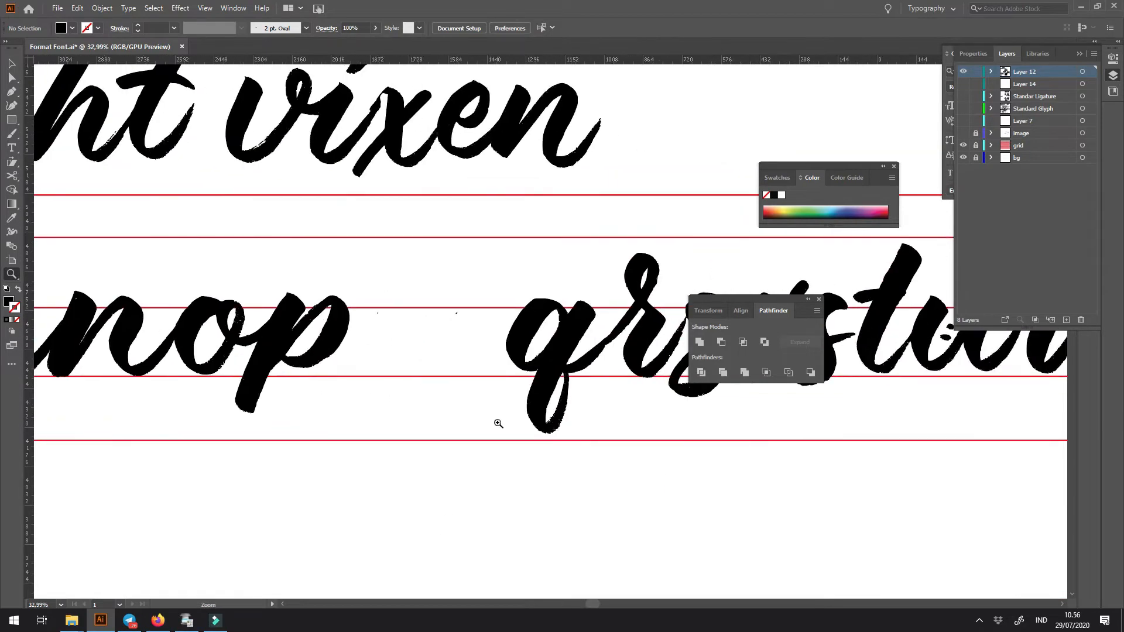
pyautogui.moveTo(555, 381); pyautogui.dragTo(401, 381)
pyautogui.press('space')
pyautogui.moveTo(350, 411); pyautogui.dragTo(520, 412)
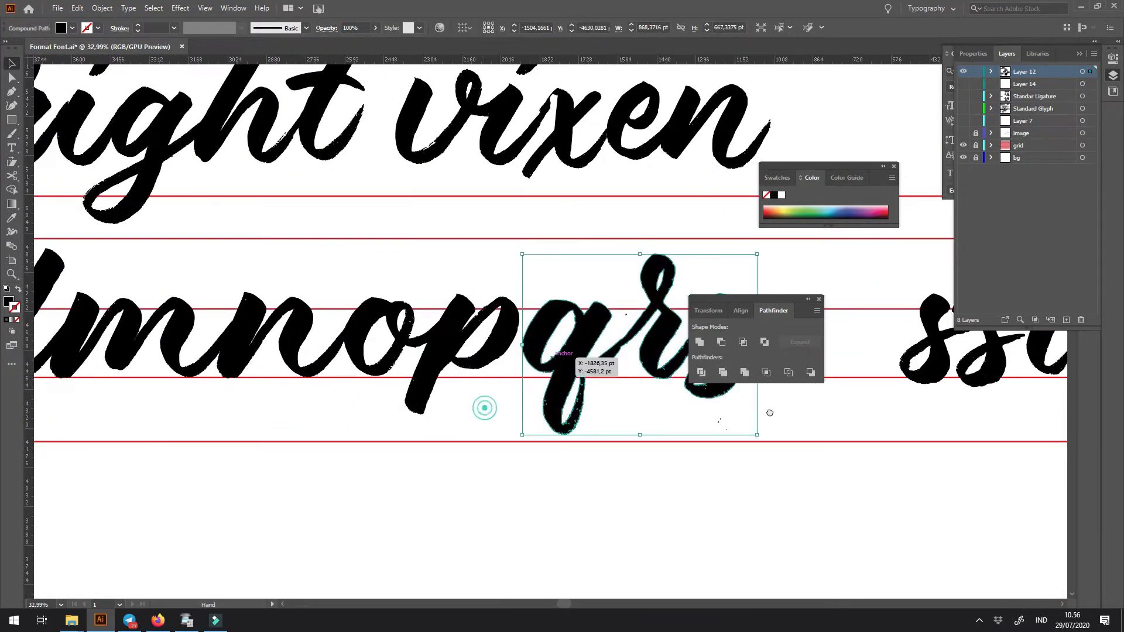
# - Place a copy of the d over the q's bowl and cut it for pasting back in place
pyautogui.hotkey('ctrl', '-')
pyautogui.hotkey('ctrl', '-')
pyautogui.hotkey('ctrl', '-')
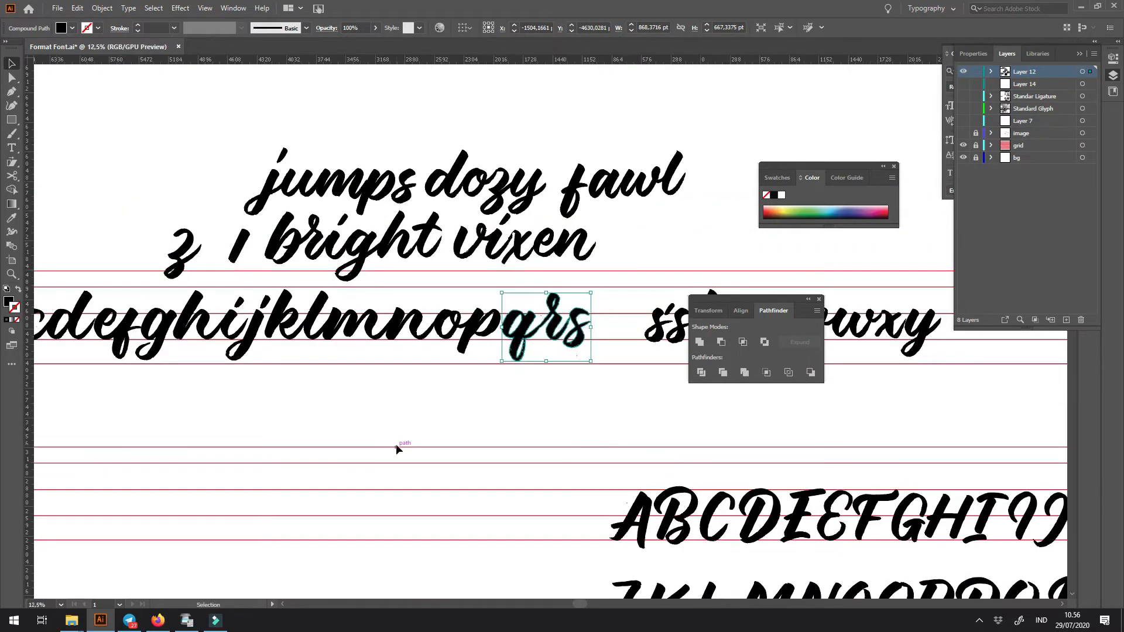
pyautogui.hscroll(-3, 200, 299)
pyautogui.moveTo(179, 307); pyautogui.dragTo(190, 344)
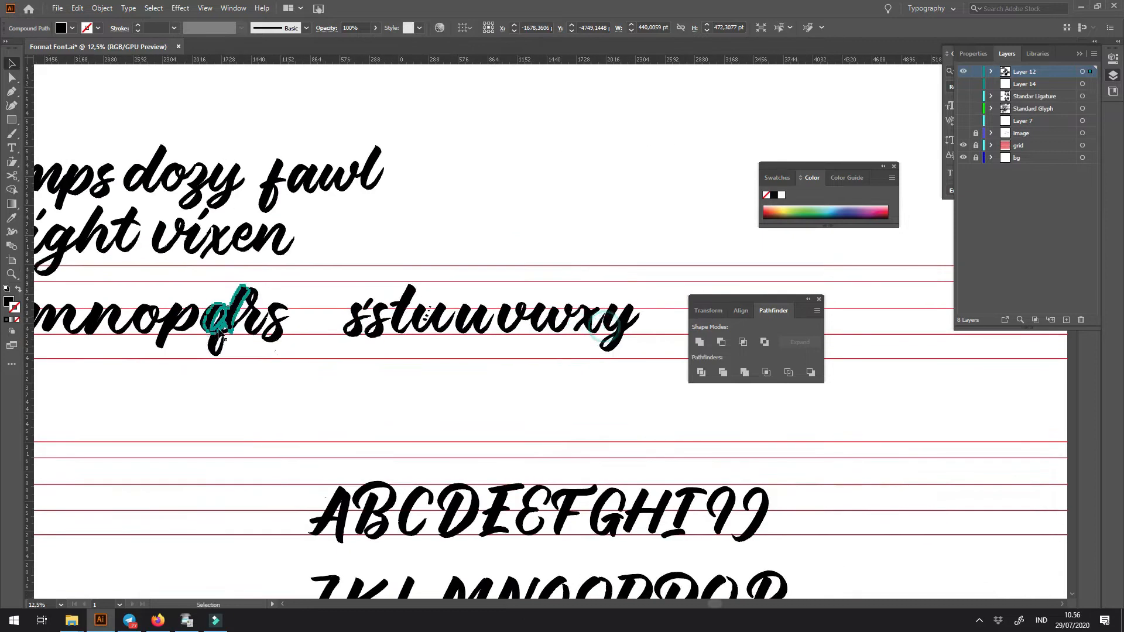
pyautogui.press('z')
pyautogui.moveTo(231, 314); pyautogui.dragTo(534, 484)
pyautogui.press('v')
pyautogui.keyDown('shift'); pyautogui.moveTo(268, 255); pyautogui.dragTo(706, 256); pyautogui.keyUp('shift')
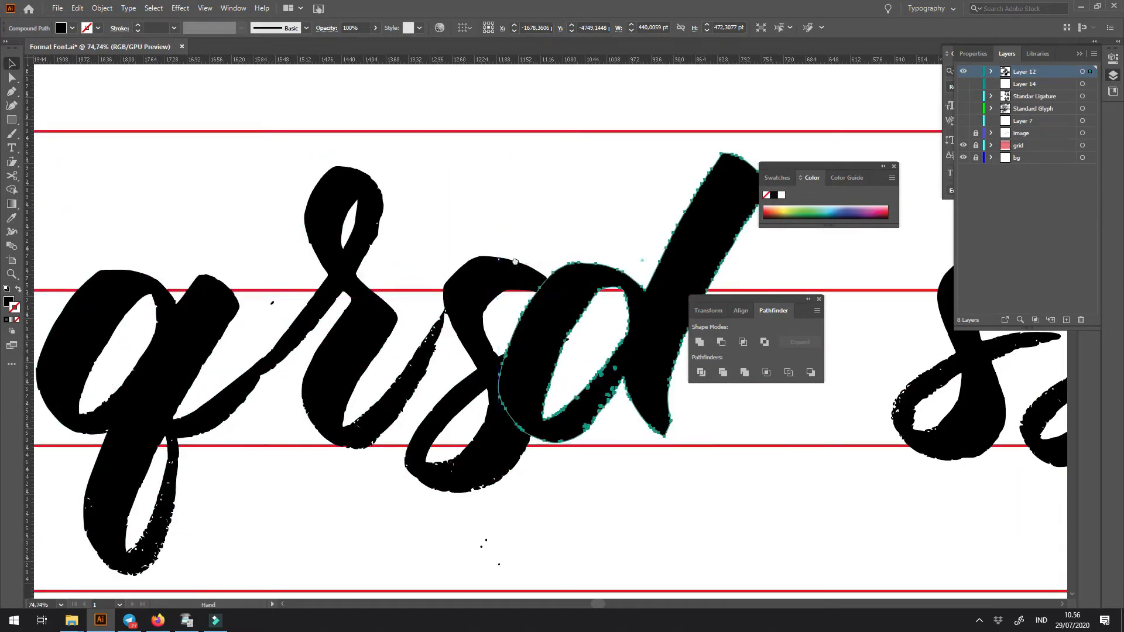
pyautogui.moveTo(658, 320); pyautogui.dragTo(308, 322)
pyautogui.moveTo(228, 366); pyautogui.dragTo(623, 358)
pyautogui.moveTo(623, 398); pyautogui.dragTo(332, 410)
pyautogui.press('Delete')
# - Draw a closed Pen shape covering the q's bowl, following the edge of the q's stem
pyautogui.moveTo(389, 239); pyautogui.dragTo(385, 277)
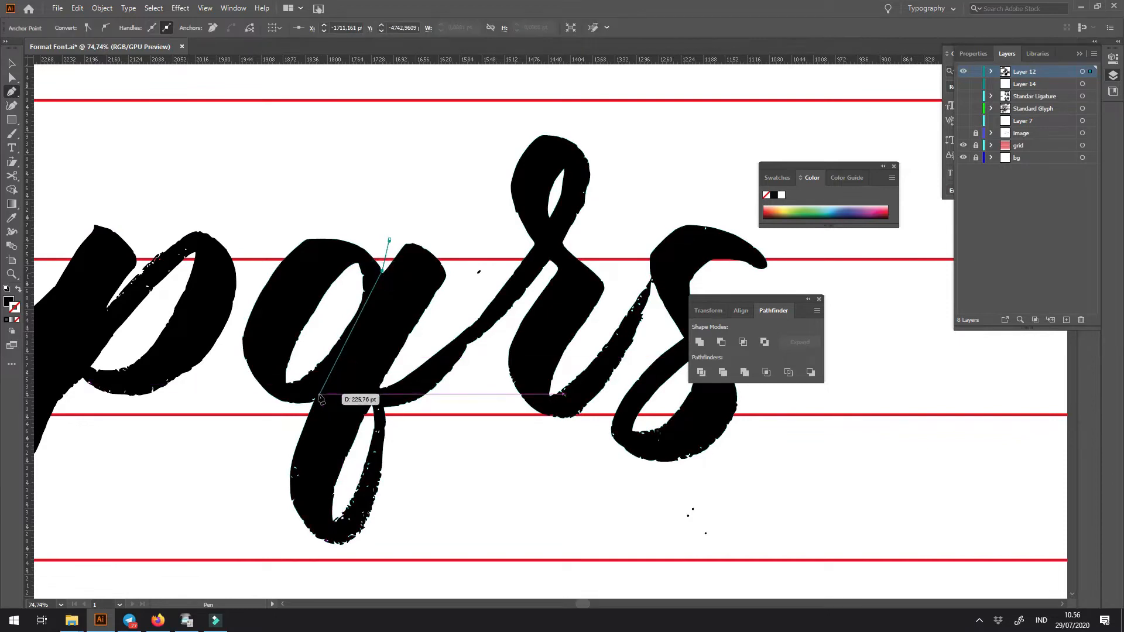
pyautogui.click(299, 432)
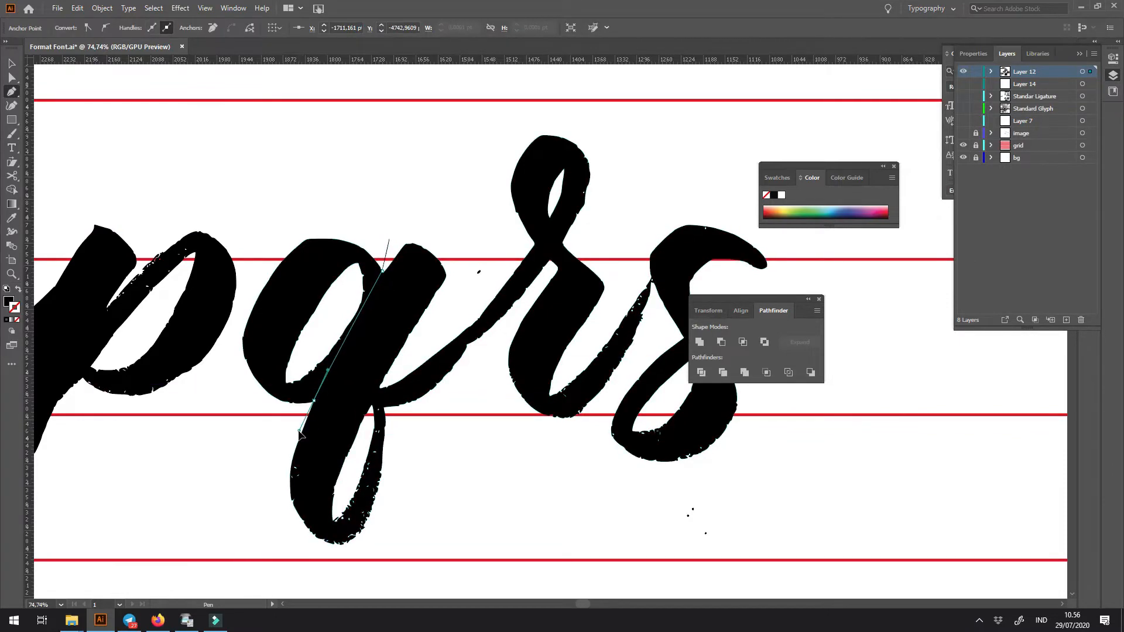
pyautogui.click(228, 518)
pyautogui.click(249, 589)
pyautogui.click(251, 205)
pyautogui.hotkey('ctrl', 'z')
pyautogui.click(210, 235)
pyautogui.click(363, 150)
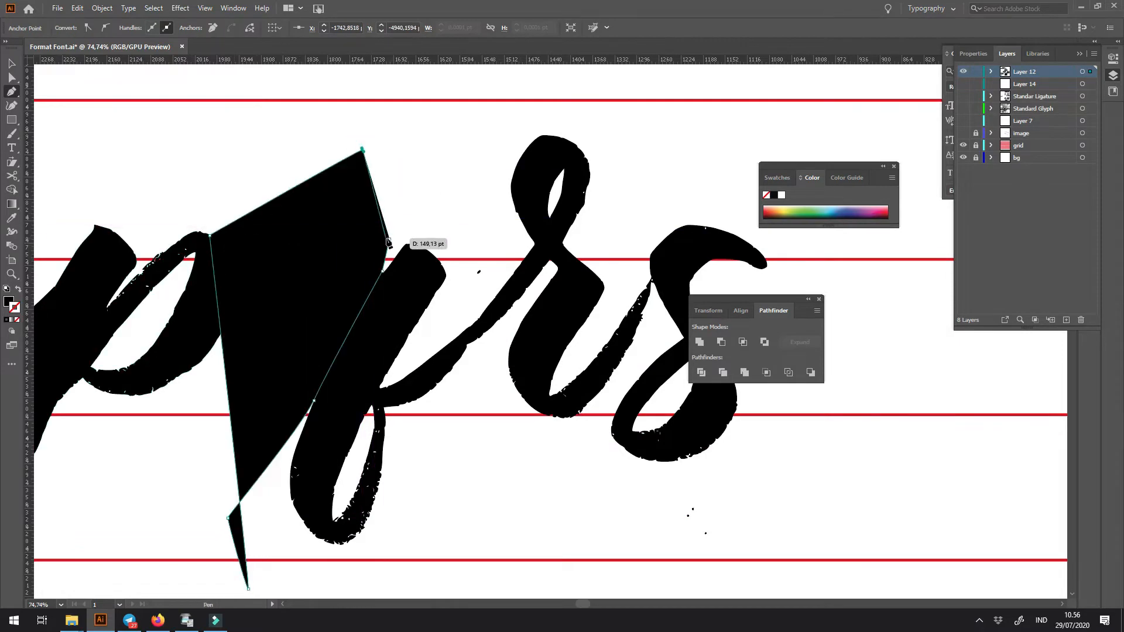
pyautogui.click(389, 239)
# - Subtract the Pen shape from the joined q, r and s to remove the q's bowl
pyautogui.press('v')
pyautogui.keyDown('shift'); pyautogui.click(432, 276); pyautogui.keyUp('shift')
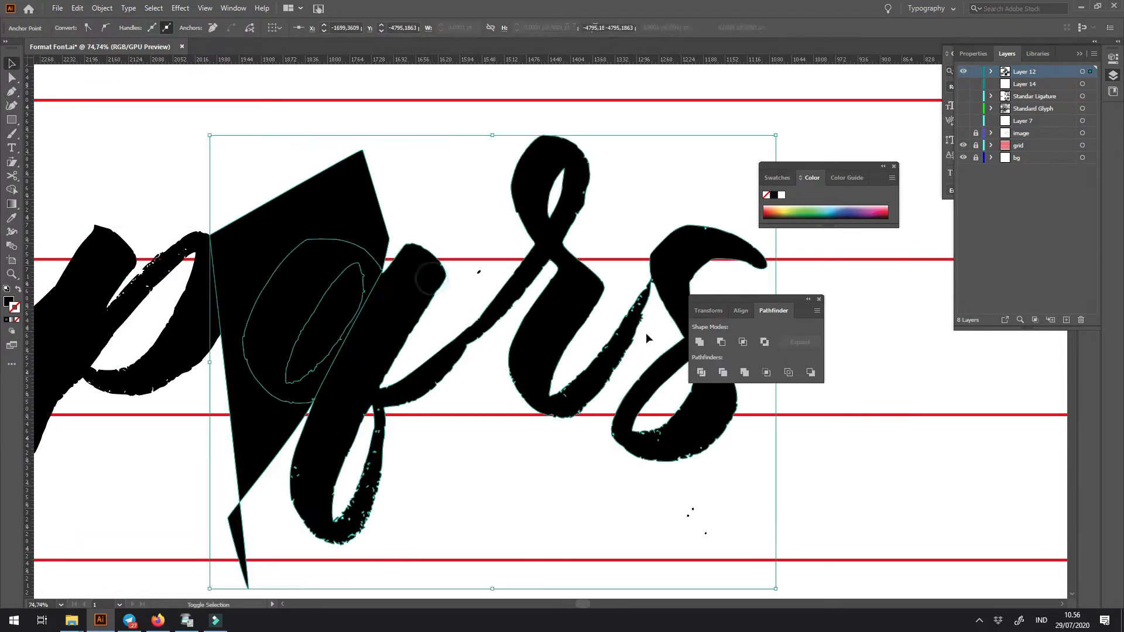
pyautogui.click(717, 341)
pyautogui.click(476, 476)
# - Paste the d copy in front as an unfilled outline and shift it so its bowl lines up with the q's stem
pyautogui.hotkey('ctrl', 'f')
pyautogui.hotkey('shift', 'x')
pyautogui.click(405, 309)
pyautogui.press('v')
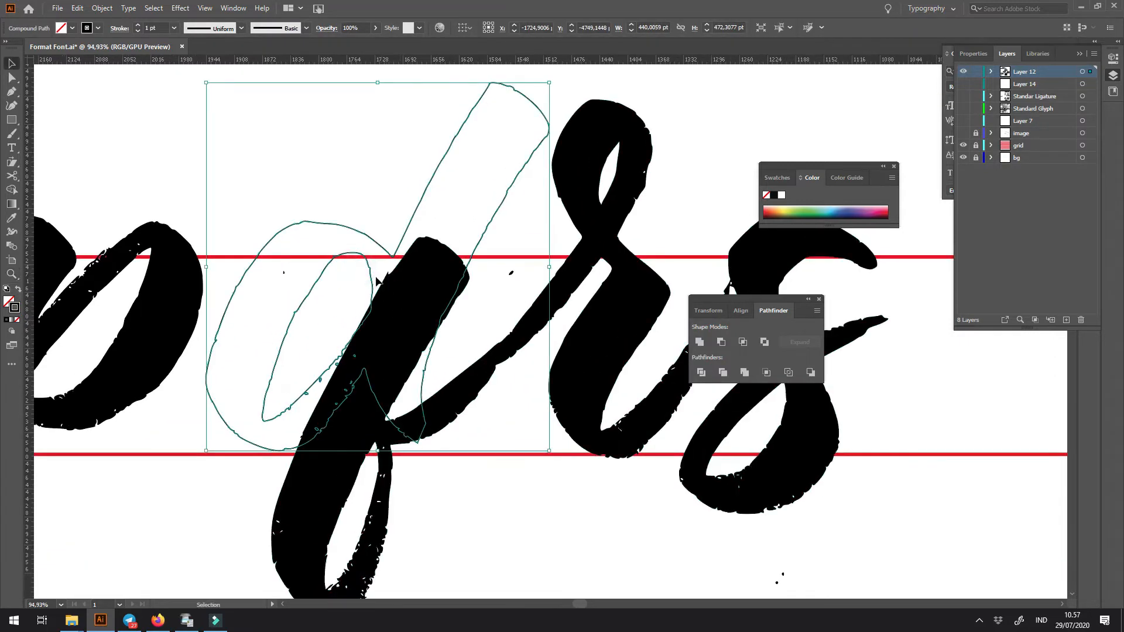
pyautogui.moveTo(369, 275); pyautogui.dragTo(372, 283)
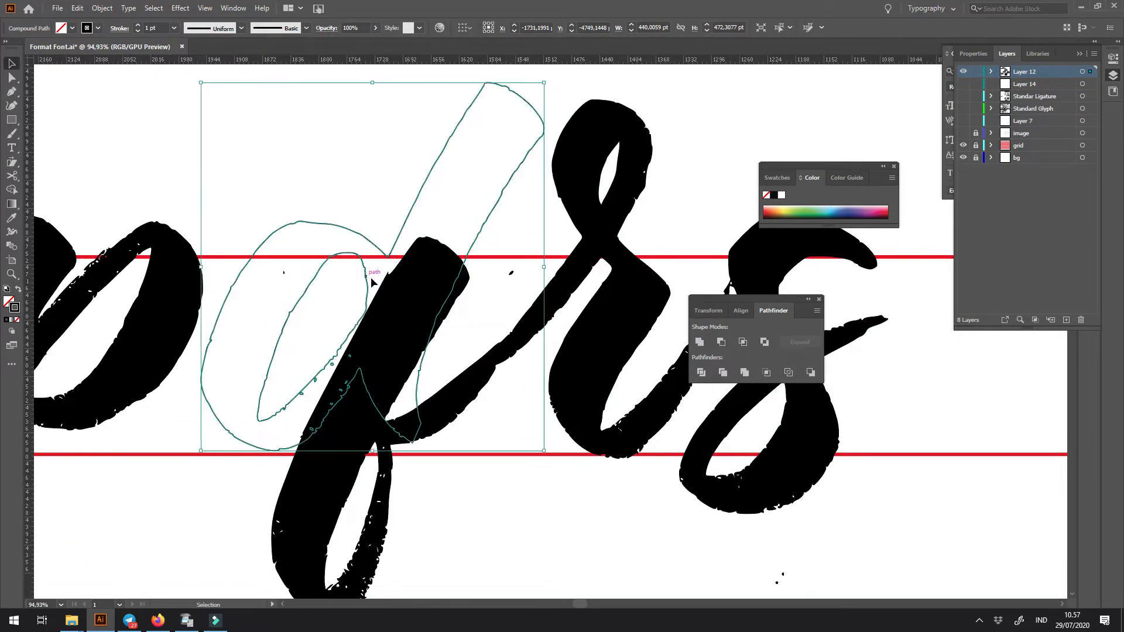
# - Nudge the d outline against the q's stem and draw a closed Pen shape covering the d's ascender and exit stroke
pyautogui.press('Right')
pyautogui.press('p')
pyautogui.click(390, 219)
pyautogui.click(390, 255)
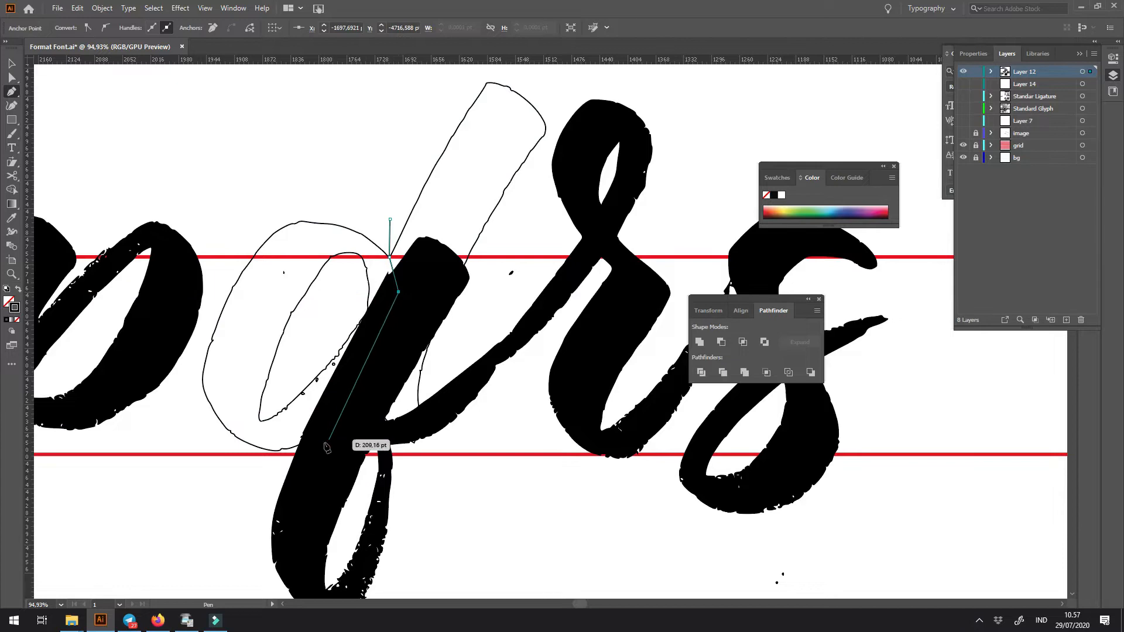
pyautogui.click(478, 480)
pyautogui.click(514, 71)
pyautogui.click(432, 82)
# - Subtract the Pen shape from the d outline so only its bowl remains, and fill the bowl black
pyautogui.press('v')
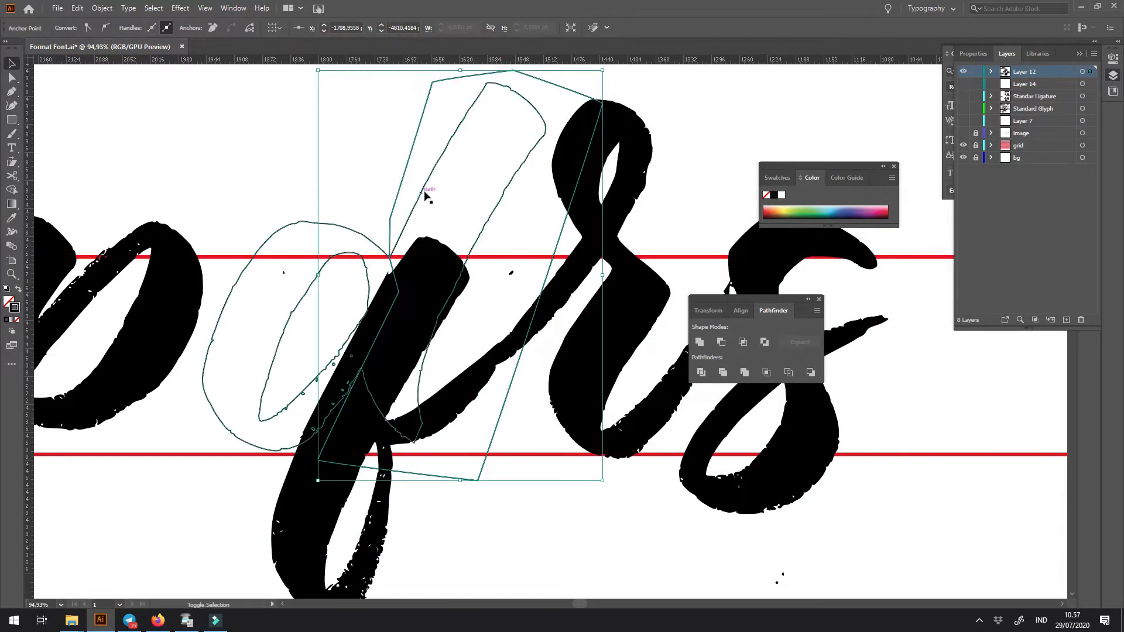
pyautogui.keyDown('shift'); pyautogui.click(427, 179); pyautogui.keyUp('shift')
pyautogui.click(721, 343)
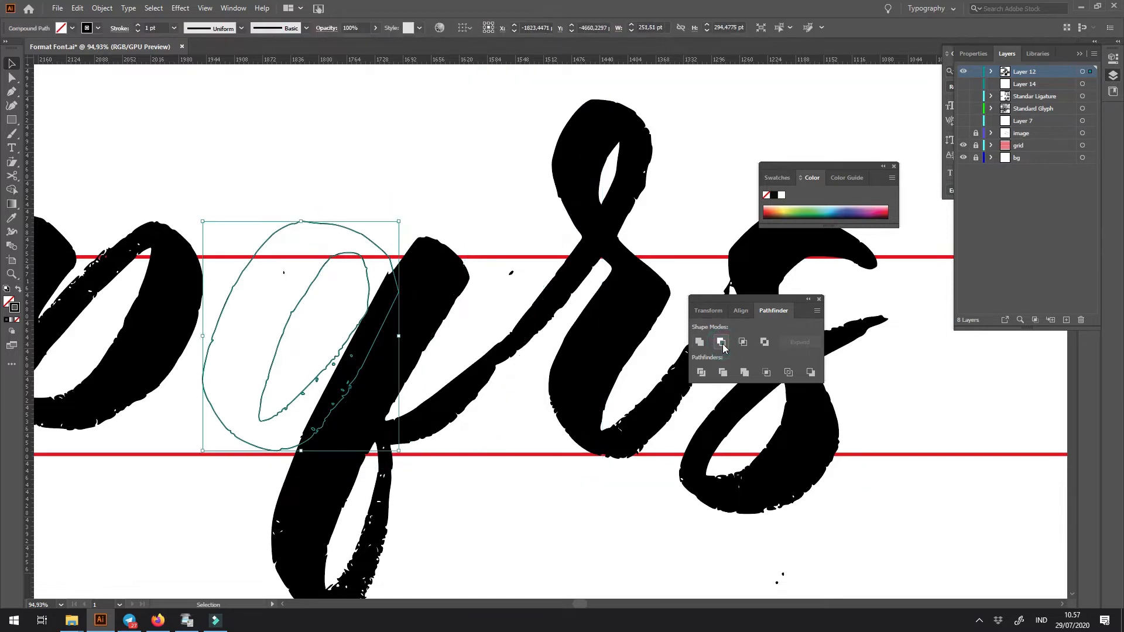
pyautogui.click(555, 511)
pyautogui.hotkey('ctrl', '-')
pyautogui.hotkey('ctrl', '-')
pyautogui.hotkey('ctrl', '-')
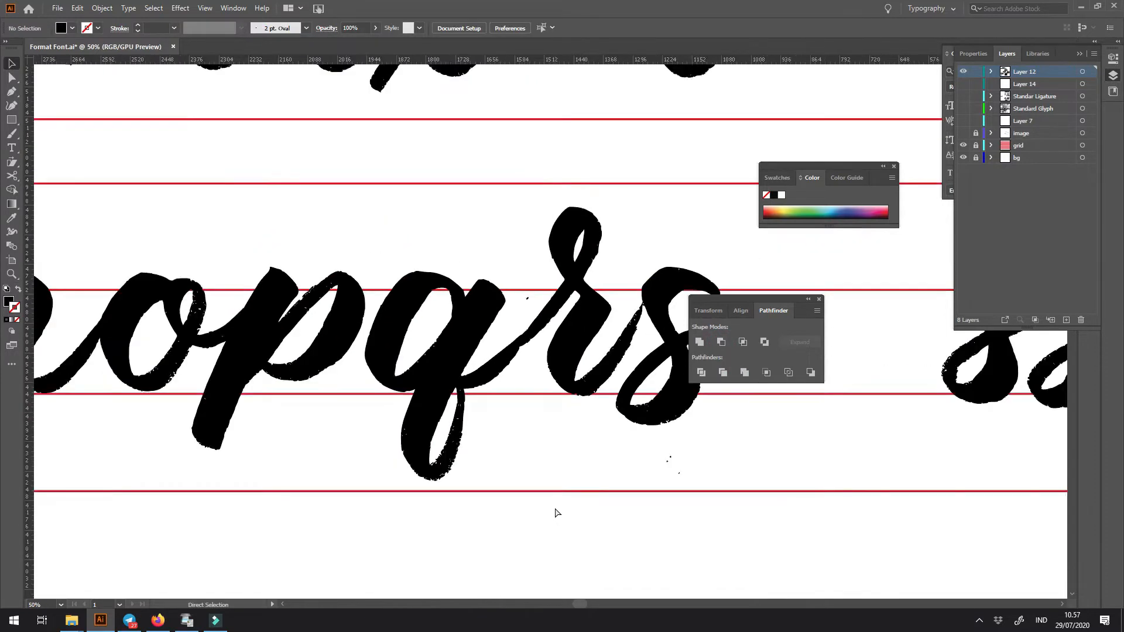
# - Draw a closed Pen shape around the q's stem and descender loop, cutting across where the stroke to the r begins
pyautogui.moveTo(567, 332); pyautogui.dragTo(538, 402)
pyautogui.moveTo(566, 358); pyautogui.dragTo(706, 462)
pyautogui.press('p')
pyautogui.click(451, 320)
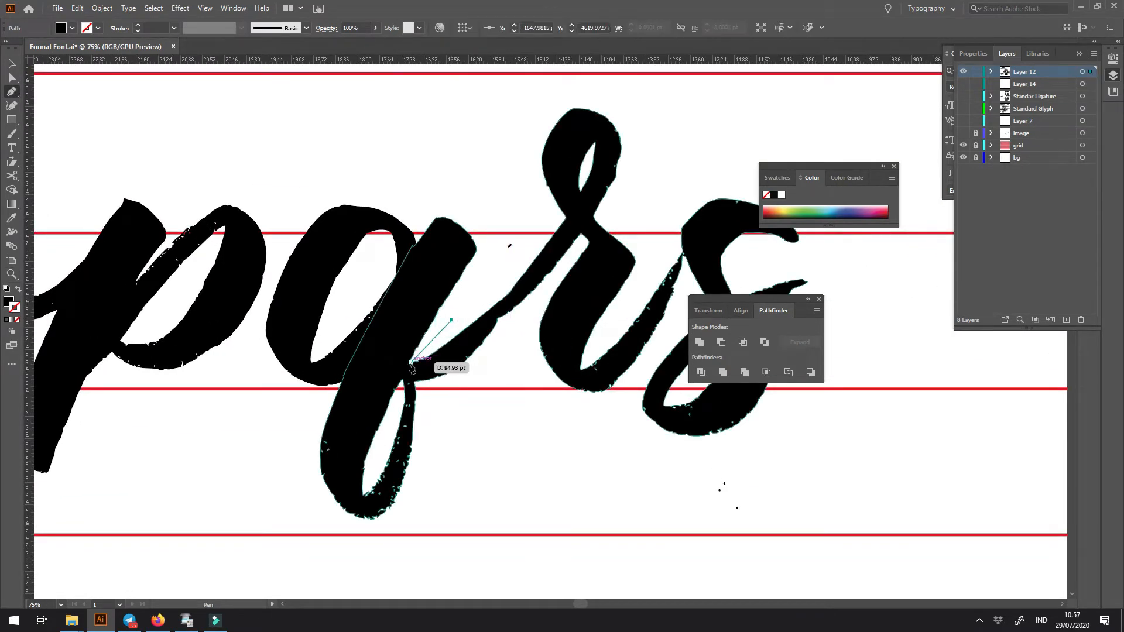
pyautogui.moveTo(412, 383); pyautogui.dragTo(416, 394)
pyautogui.click(496, 409)
pyautogui.moveTo(603, 481); pyautogui.dragTo(439, 486)
pyautogui.click(247, 564)
pyautogui.click(118, 539)
pyautogui.click(134, 202)
pyautogui.click(326, 144)
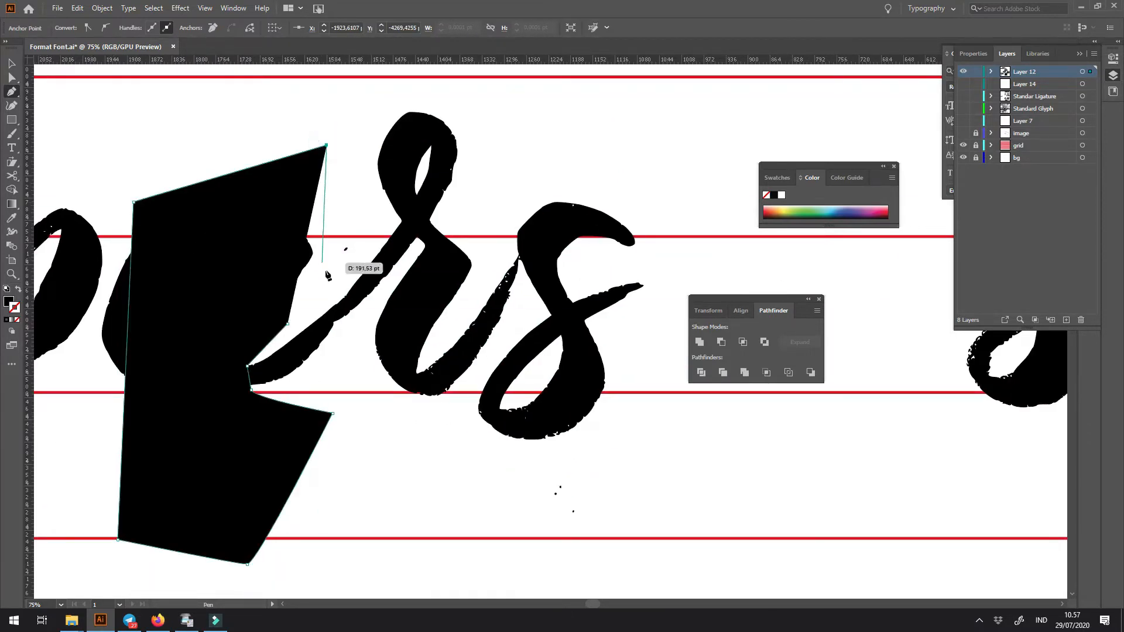
pyautogui.click(326, 272)
# - Intersect the Pen shape with the joined q, r and s to isolate the q's stem and copy it
pyautogui.press('v')
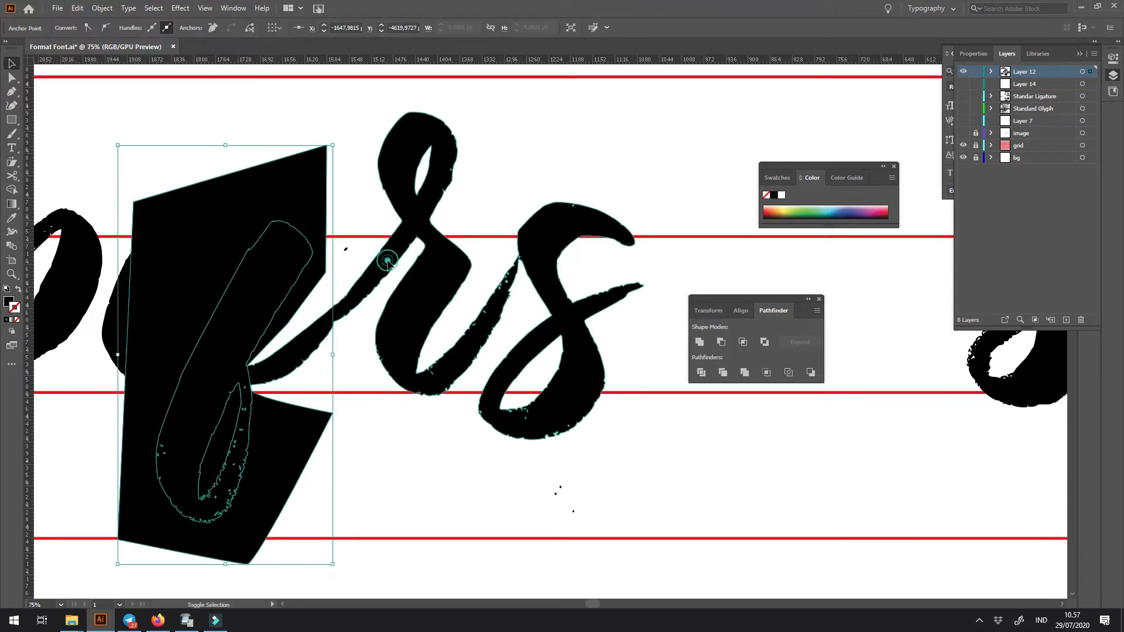
pyautogui.keyDown('shift'); pyautogui.click(378, 252); pyautogui.keyUp('shift')
pyautogui.click(742, 342)
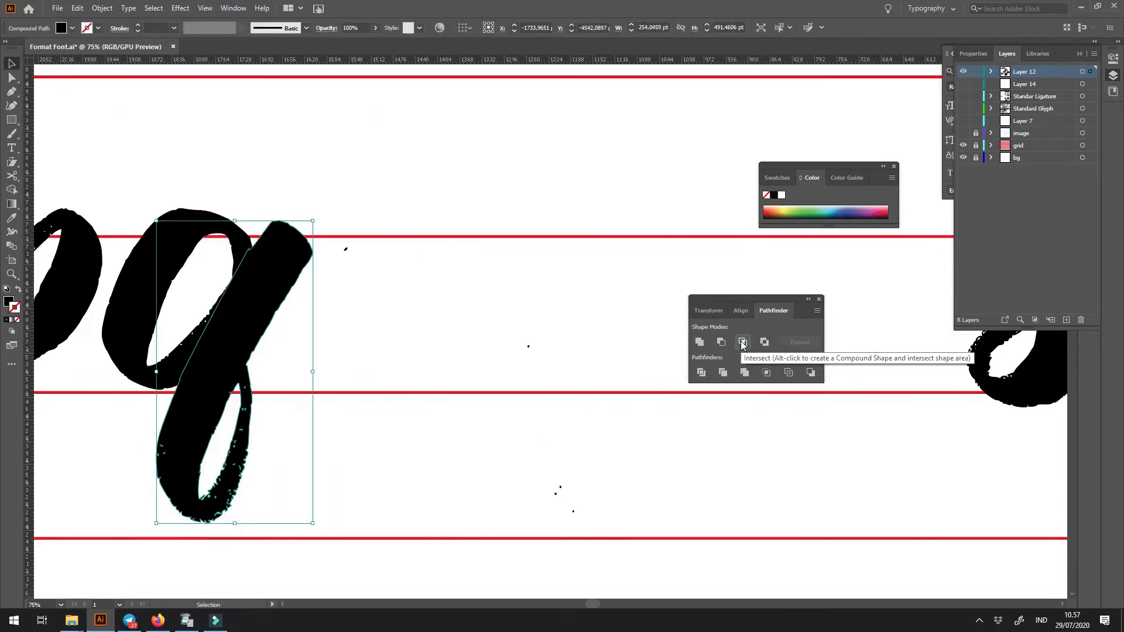
# - Undo the intersection to restore the joined letters and delete only the Pen shape covering the q's stem
pyautogui.hotkey('ctrl', 'z')
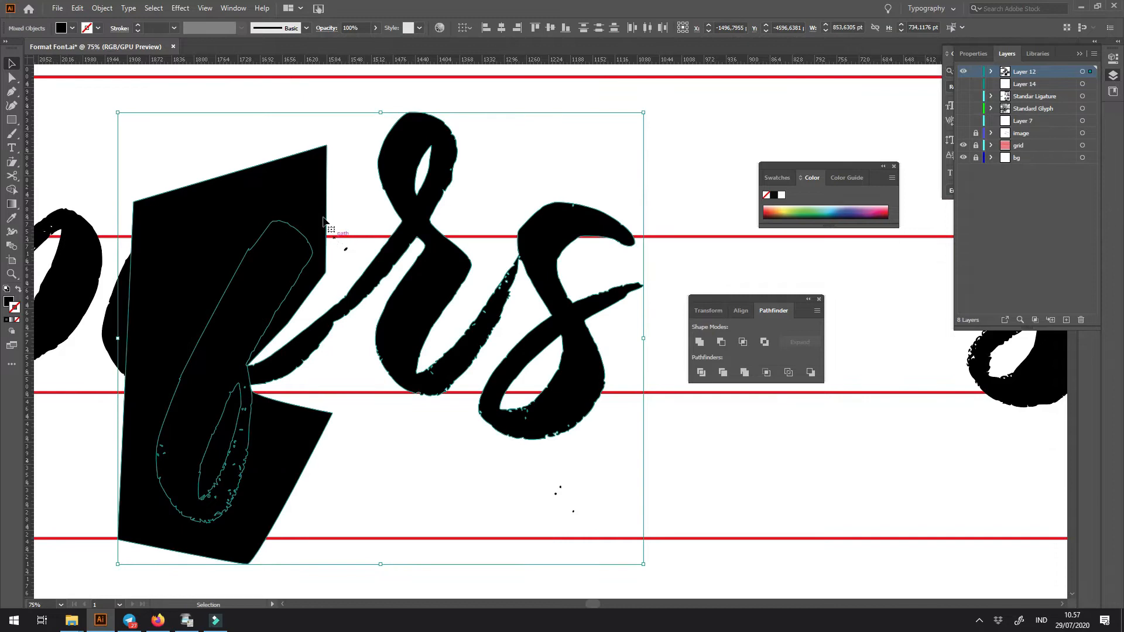
pyautogui.press('Delete')
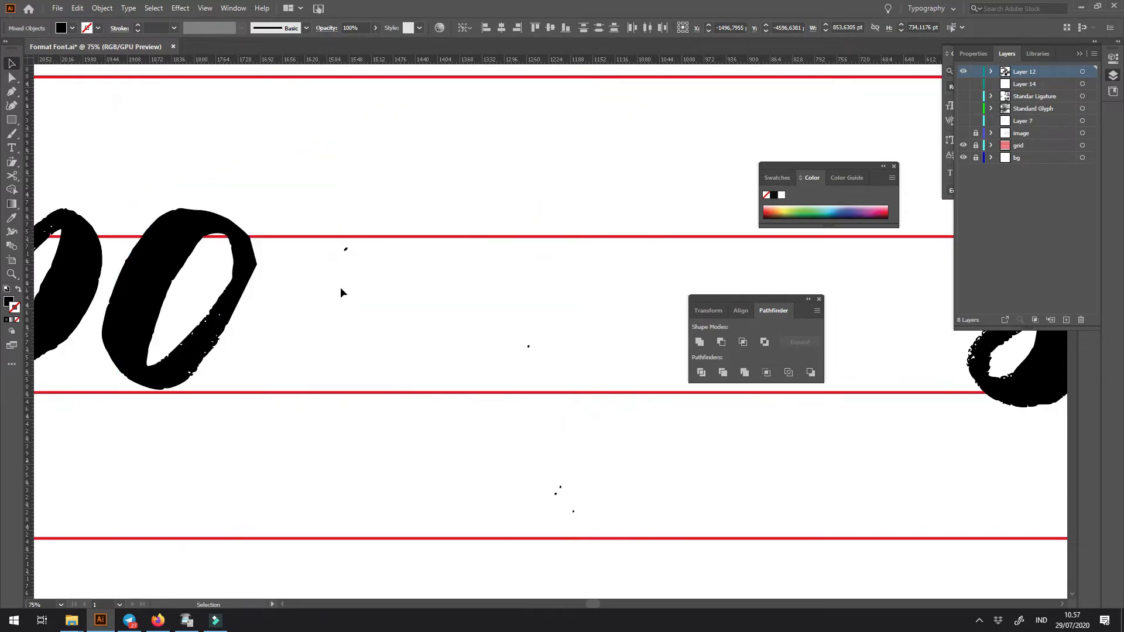
pyautogui.press('a')
pyautogui.hotkey('ctrl', 'z')
pyautogui.click(555, 178)
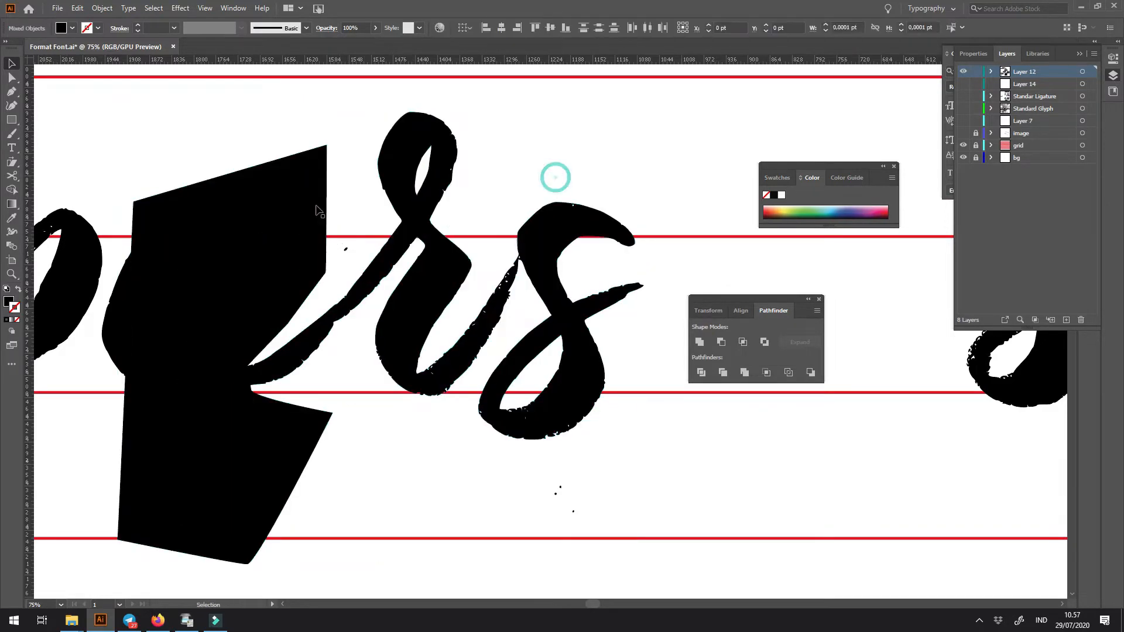
pyautogui.click(307, 196)
pyautogui.press('Delete')
# - Move the joined q, r and s aside to the right and paste the isolated q stem in front beside its bowl
pyautogui.moveTo(397, 250); pyautogui.dragTo(580, 258)
pyautogui.hotkey('ctrl', 'z')
pyautogui.moveTo(416, 301); pyautogui.dragTo(591, 301)
pyautogui.hotkey('ctrl', 'f')
pyautogui.moveTo(486, 329)
pyautogui.mouseDown()
pyautogui.moveTo(370, 328)
pyautogui.moveTo(483, 348)
pyautogui.mouseUp()
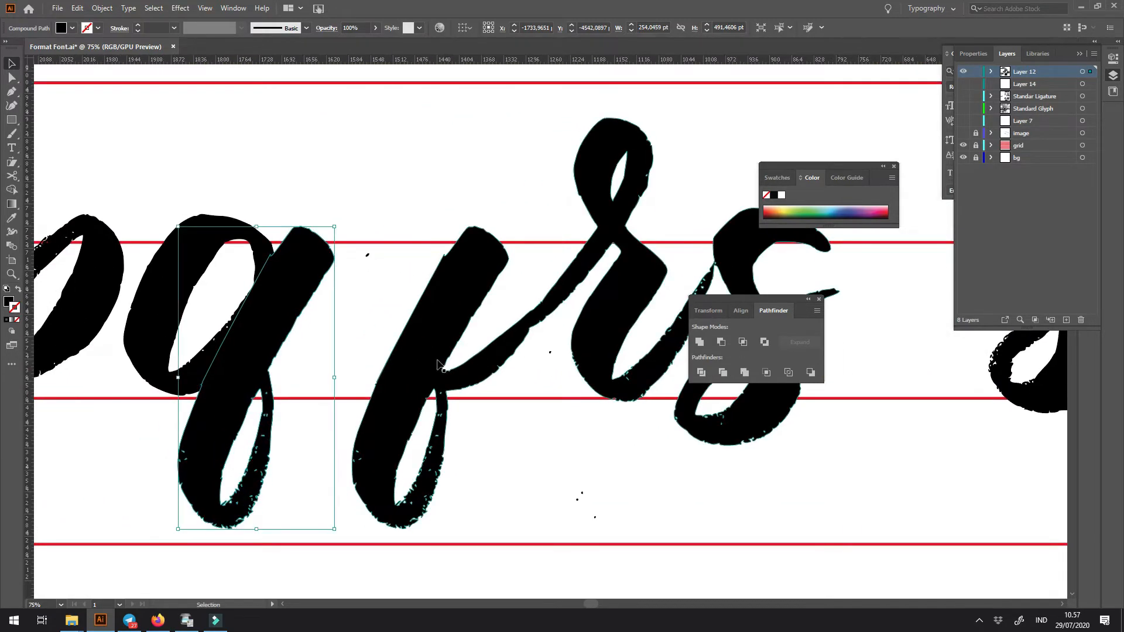
# - Draw a closed Pen shape enclosing the r and s, cutting through the connecting stroke just below the r's loop
pyautogui.hotkey('ctrl', '-')
pyautogui.hotkey('ctrl', '-')
pyautogui.moveTo(441, 348); pyautogui.dragTo(174, 403)
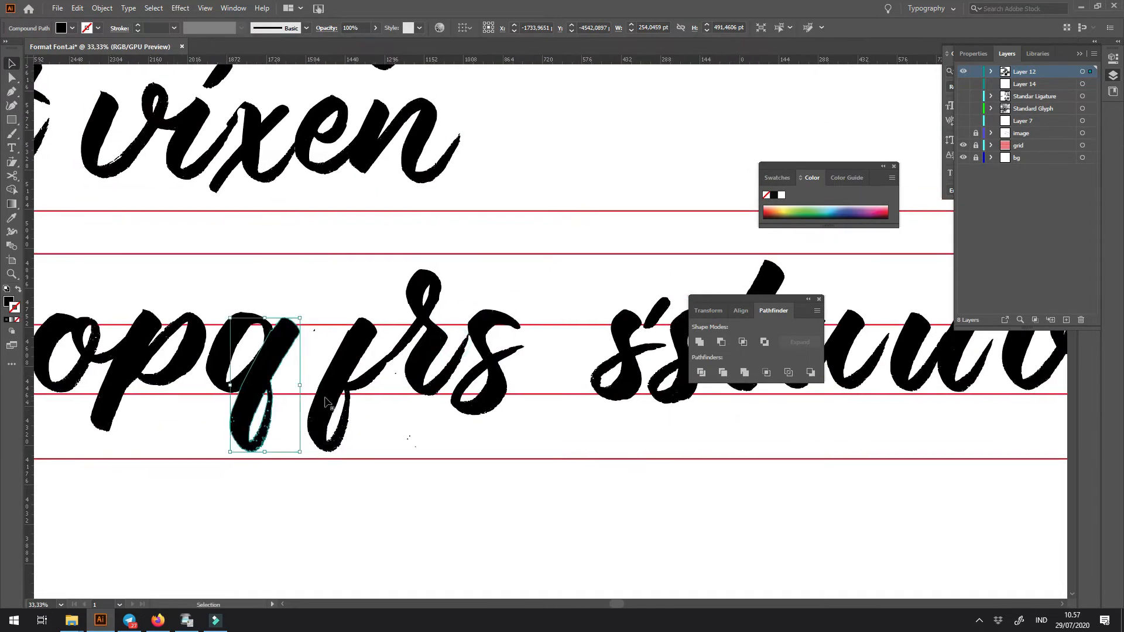
pyautogui.press('z')
pyautogui.moveTo(403, 343); pyautogui.dragTo(521, 446)
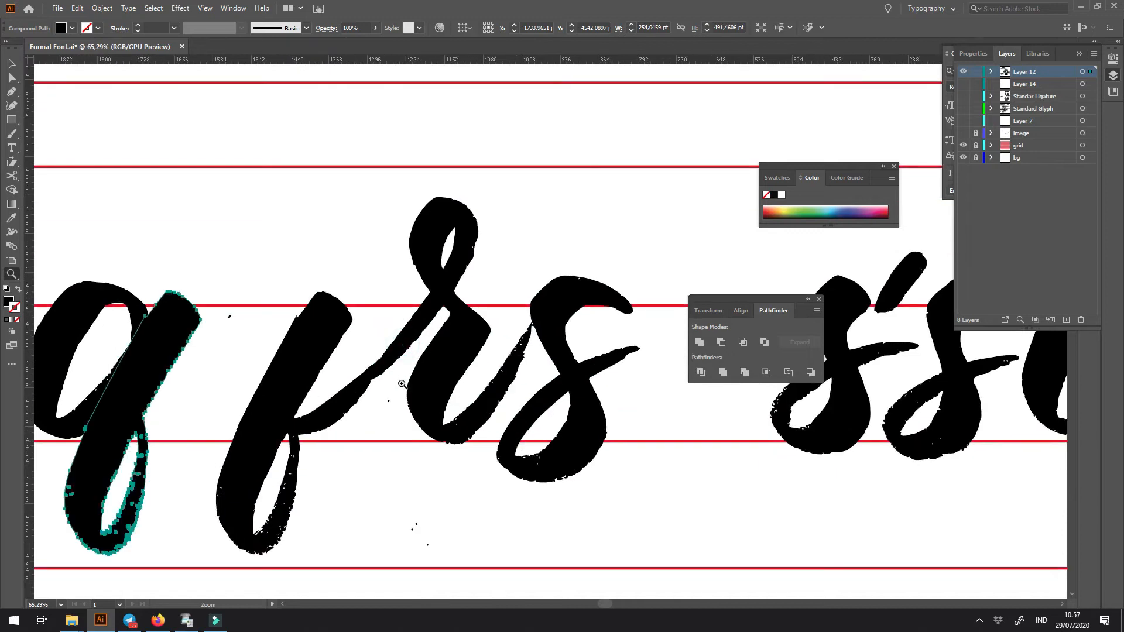
pyautogui.click(390, 289)
pyautogui.click(430, 291)
pyautogui.click(447, 308)
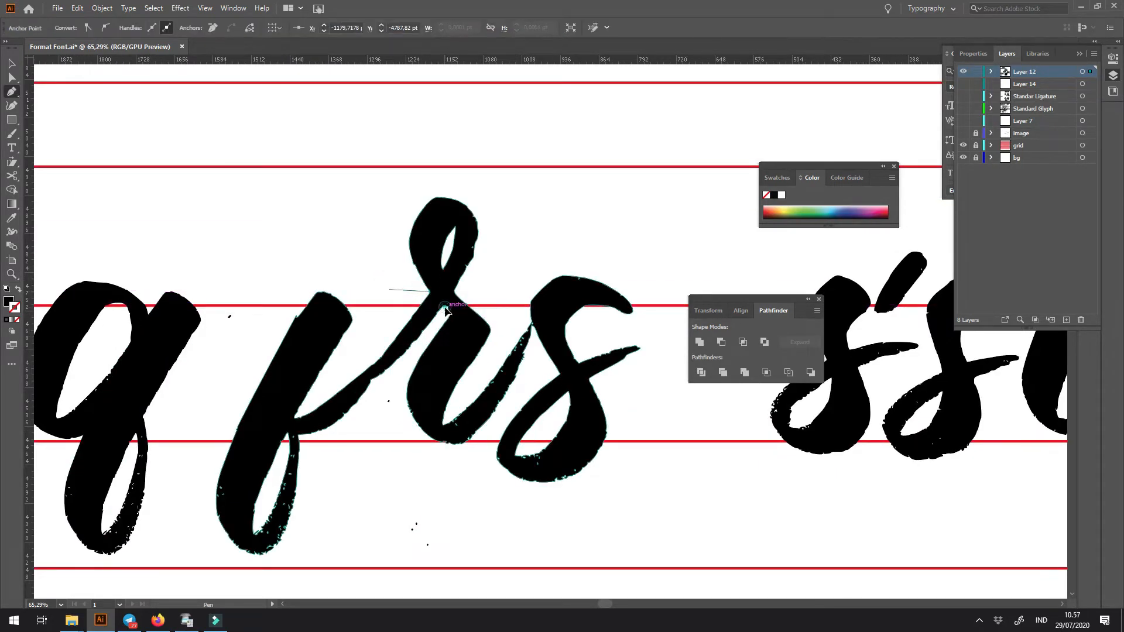
pyautogui.click(394, 383)
pyautogui.click(600, 515)
pyautogui.click(666, 393)
pyautogui.click(671, 252)
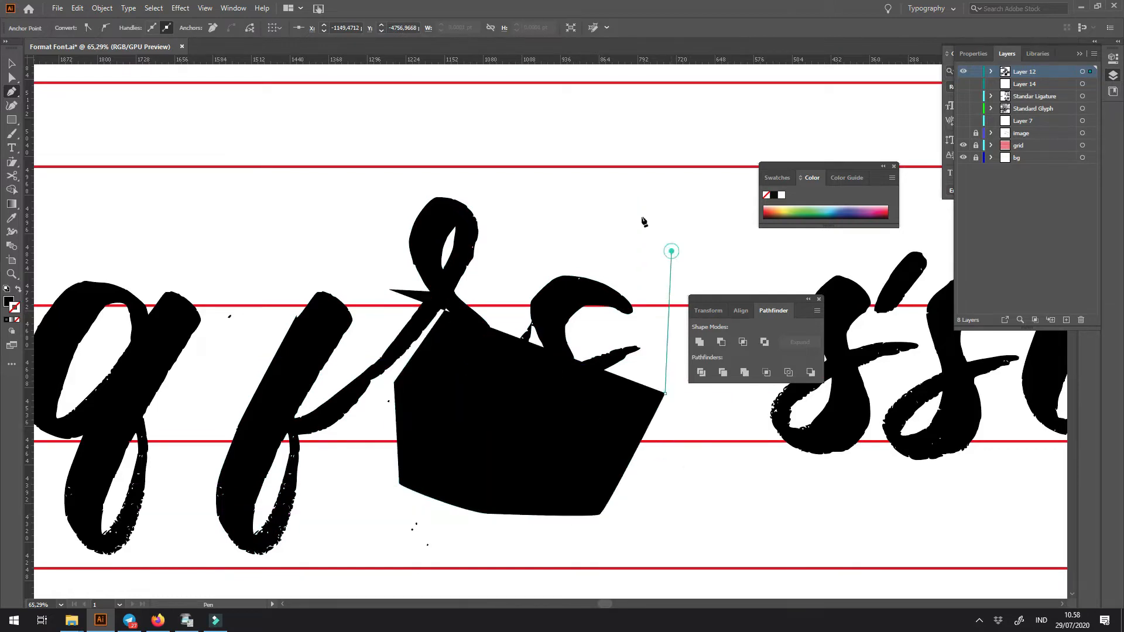
pyautogui.click(510, 140)
pyautogui.click(404, 142)
# - Separate the r and s from the leftover q stem and delete the stray specks around them
pyautogui.press('v')
pyautogui.keyDown('shift'); pyautogui.click(336, 328); pyautogui.keyUp('shift')
pyautogui.click(311, 280)
pyautogui.moveTo(207, 274); pyautogui.dragTo(260, 342)
pyautogui.press('Delete')
pyautogui.moveTo(395, 378); pyautogui.dragTo(370, 433)
pyautogui.moveTo(379, 499); pyautogui.dragTo(452, 556)
pyautogui.press('Delete')
# - Move the separated r and s back beside the rebuilt q
pyautogui.moveTo(387, 178); pyautogui.dragTo(576, 310)
pyautogui.moveTo(530, 461); pyautogui.dragTo(403, 461)
pyautogui.click(371, 498)
pyautogui.hotkey('ctrl', '-')
pyautogui.hotkey('ctrl', '-')
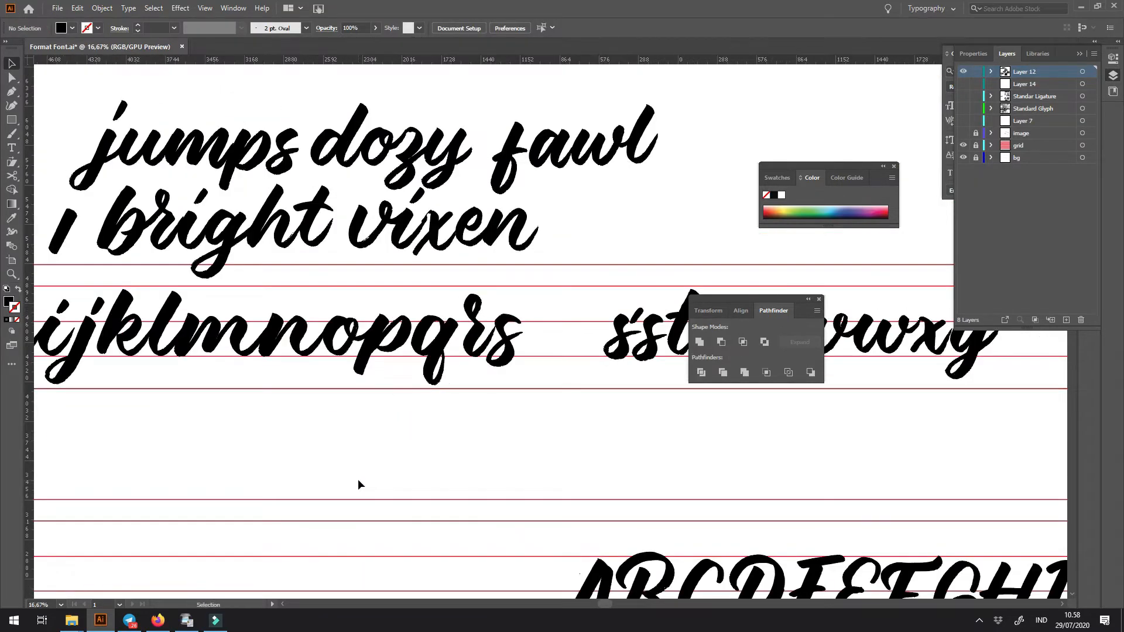
# - Place a dotless i stroke between the q and the r, and position the r and s next to its exit stroke
pyautogui.moveTo(418, 423); pyautogui.dragTo(543, 385)
pyautogui.moveTo(292, 289); pyautogui.dragTo(711, 288)
pyautogui.moveTo(615, 283); pyautogui.dragTo(288, 304)
pyautogui.moveTo(346, 279); pyautogui.dragTo(471, 282)
pyautogui.moveTo(452, 228); pyautogui.dragTo(585, 229)
pyautogui.moveTo(604, 308); pyautogui.dragTo(511, 336)
pyautogui.press('z')
pyautogui.moveTo(451, 293); pyautogui.dragTo(519, 366)
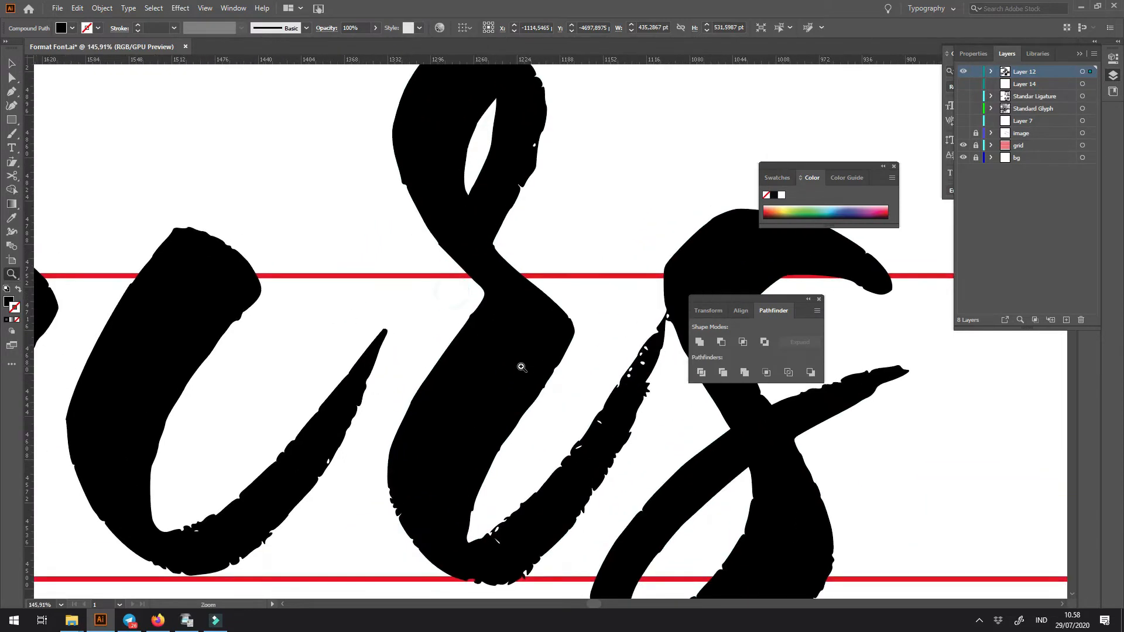
# - Draw a closed Pen shape extending the dotless i's exit stroke up to the crossing at the base of the r's loop
pyautogui.click(443, 228)
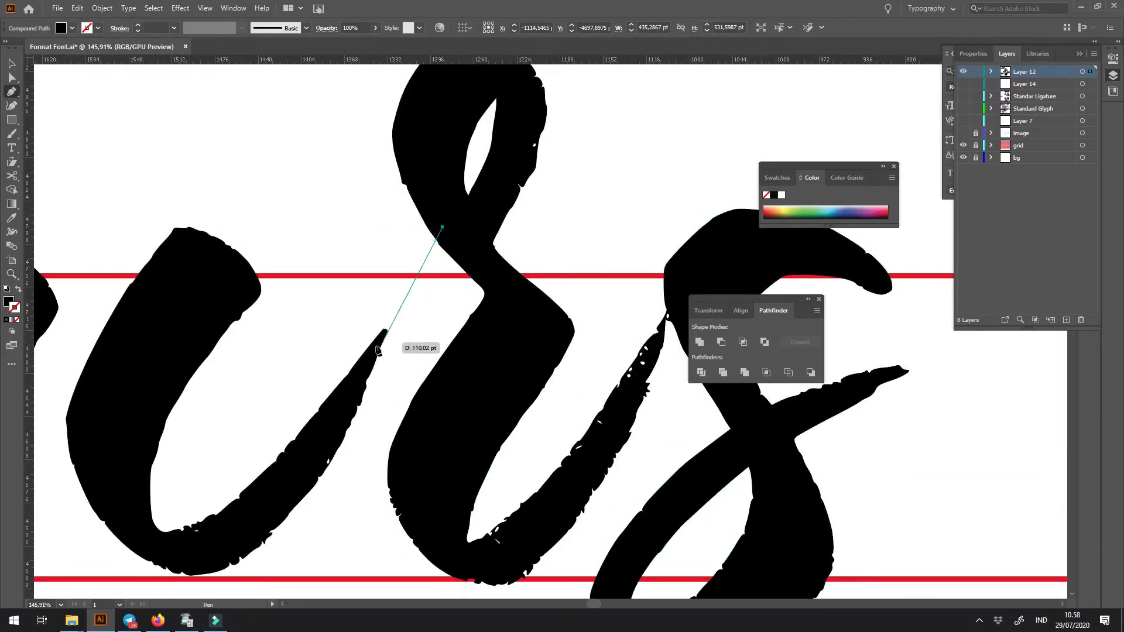
pyautogui.click(342, 382)
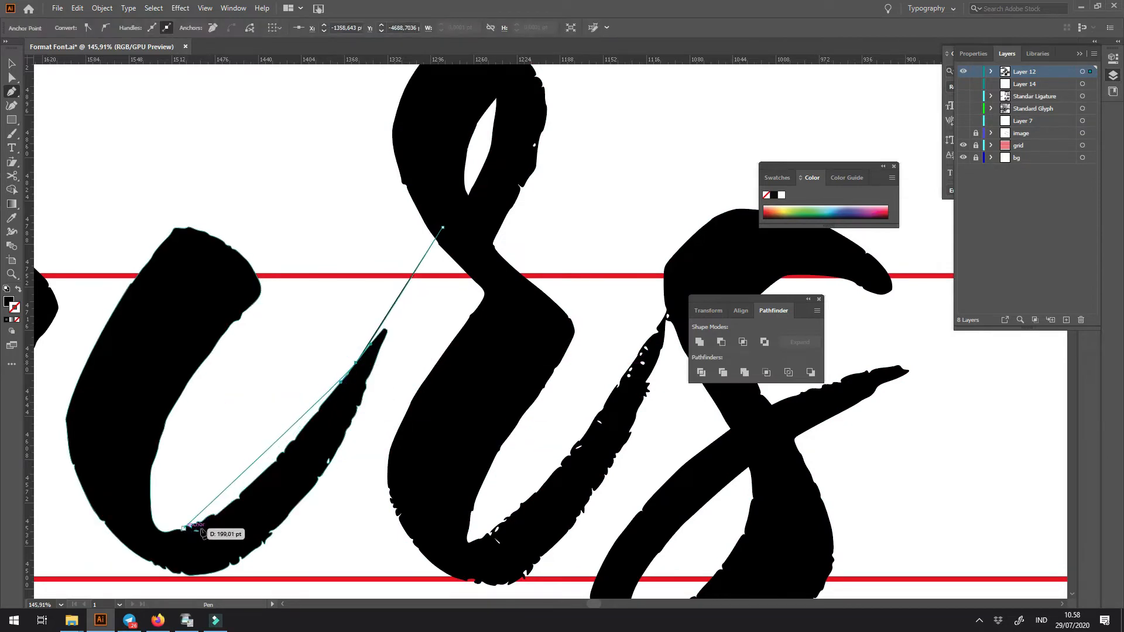
pyautogui.click(314, 467)
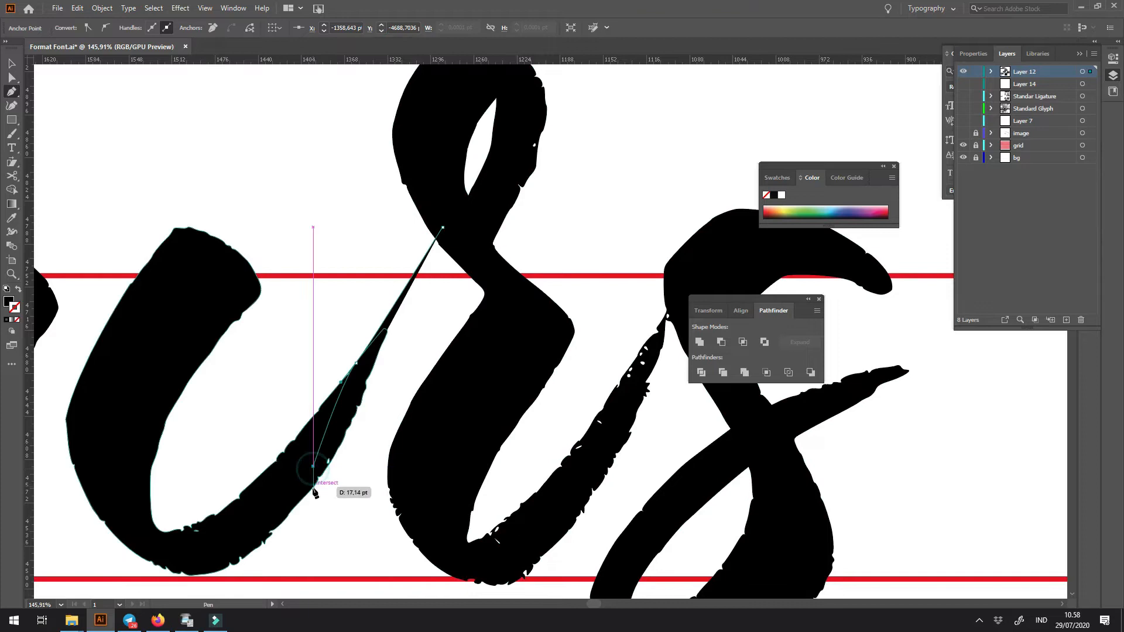
pyautogui.click(313, 487)
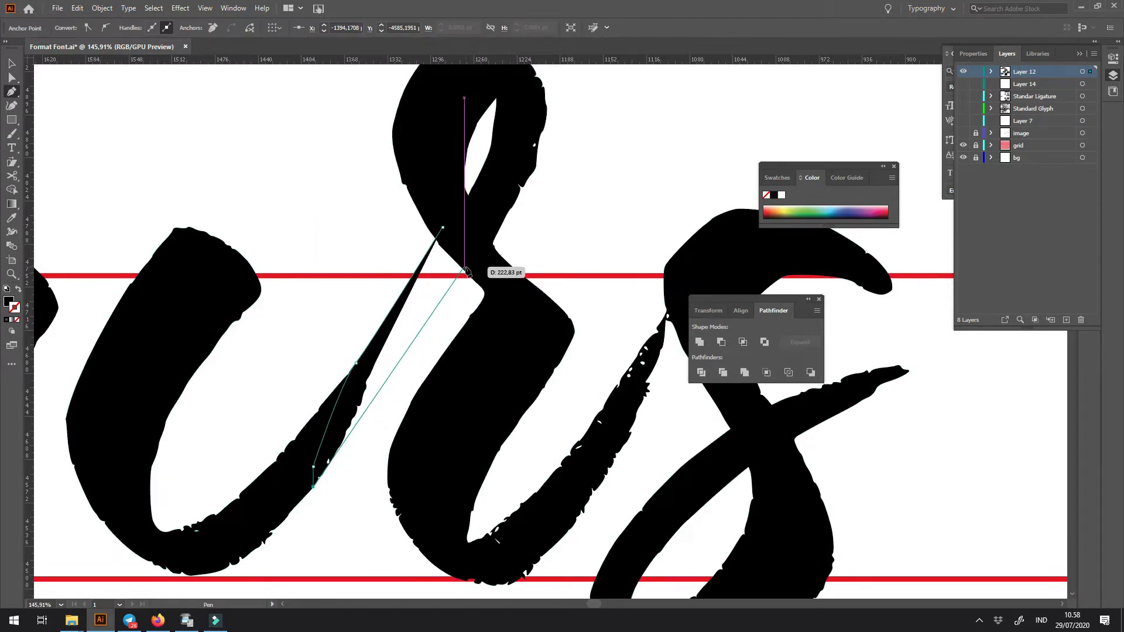
pyautogui.click(387, 378)
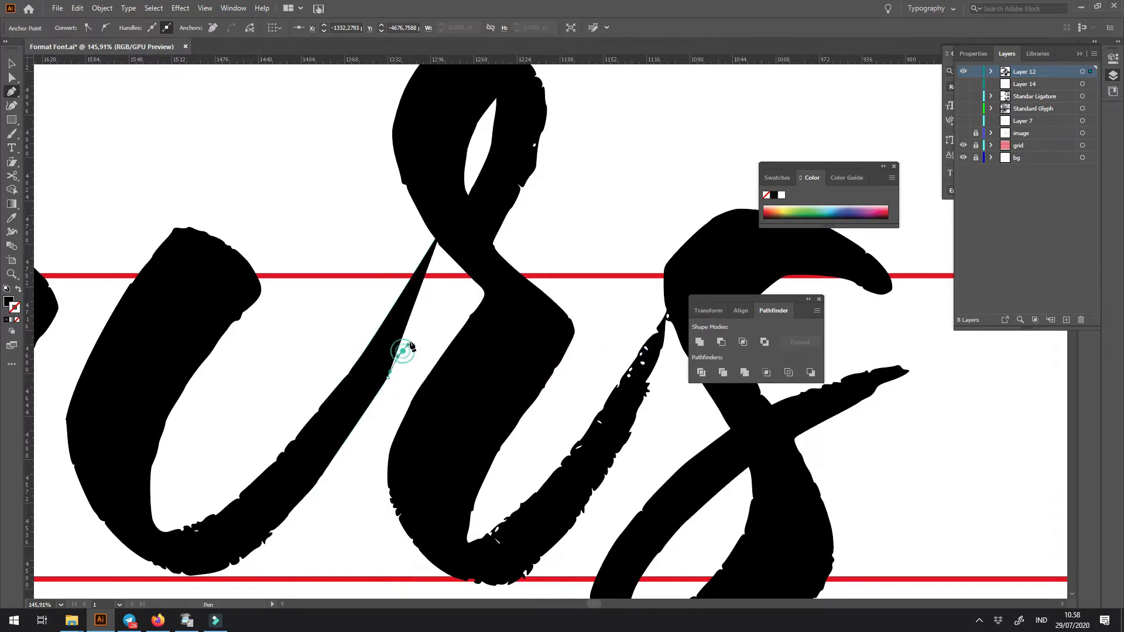
pyautogui.click(432, 309)
pyautogui.click(445, 283)
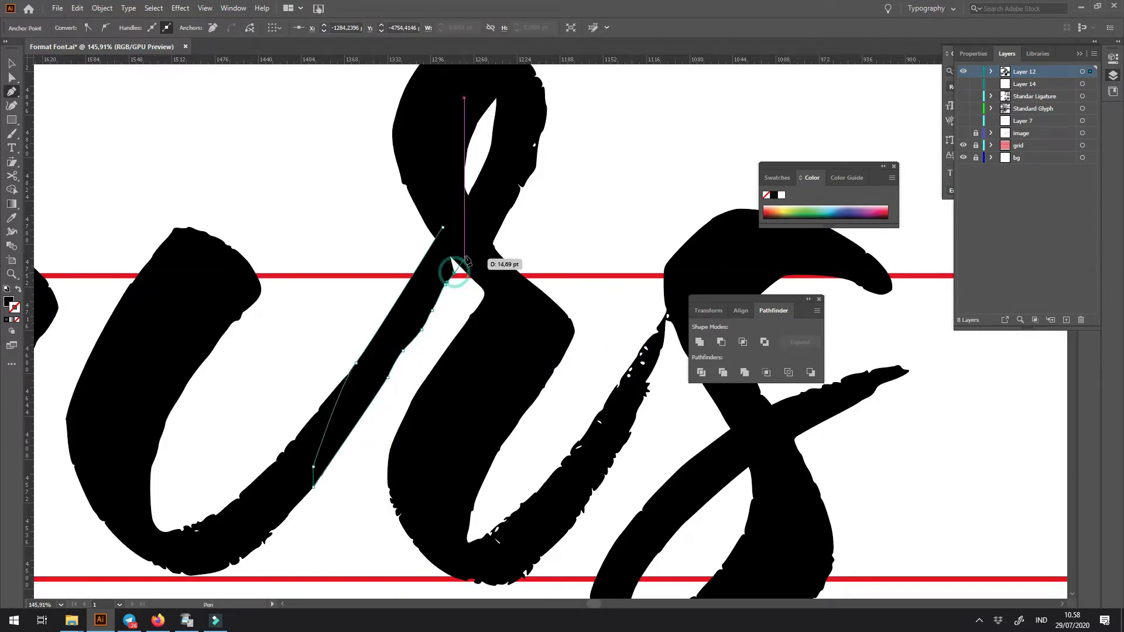
pyautogui.keyDown('ctrl'); pyautogui.click(379, 262); pyautogui.keyUp('ctrl')
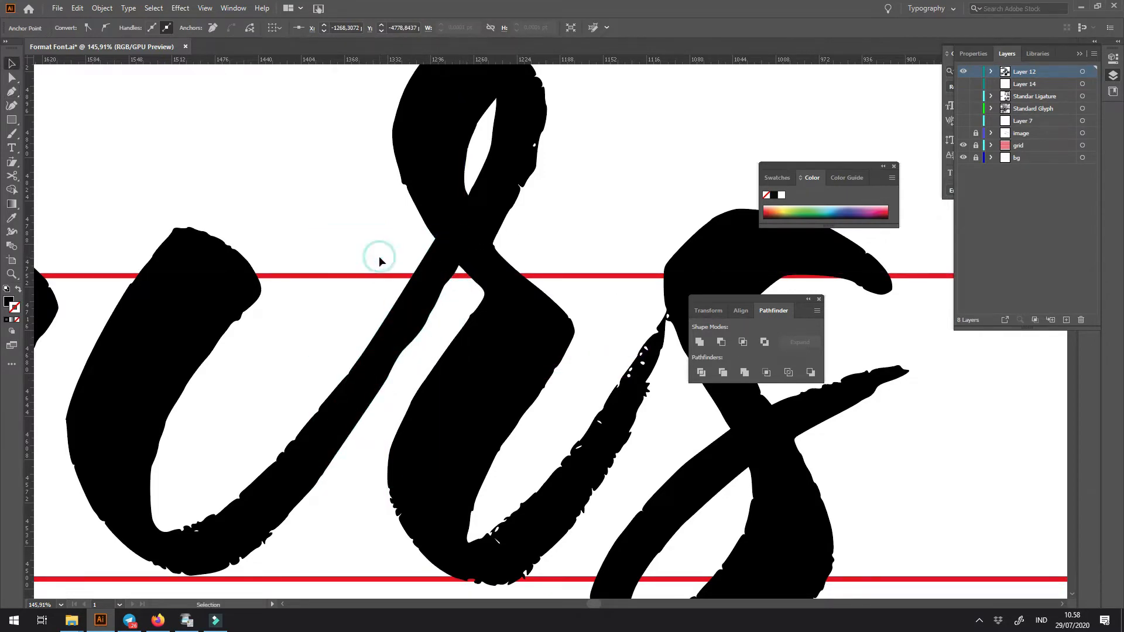
pyautogui.press('v')
# - Turn the dotless i into an unfilled outline and draw a Pen shape starting at the inner curve of its base
pyautogui.hotkey('ctrl', '-')
pyautogui.hotkey('ctrl', '-')
pyautogui.hotkey('ctrl', '-')
pyautogui.moveTo(560, 320); pyautogui.dragTo(557, 321)
pyautogui.click(335, 466)
pyautogui.hotkey('shift', 'x')
pyautogui.press('z')
pyautogui.moveTo(335, 404); pyautogui.dragTo(415, 460)
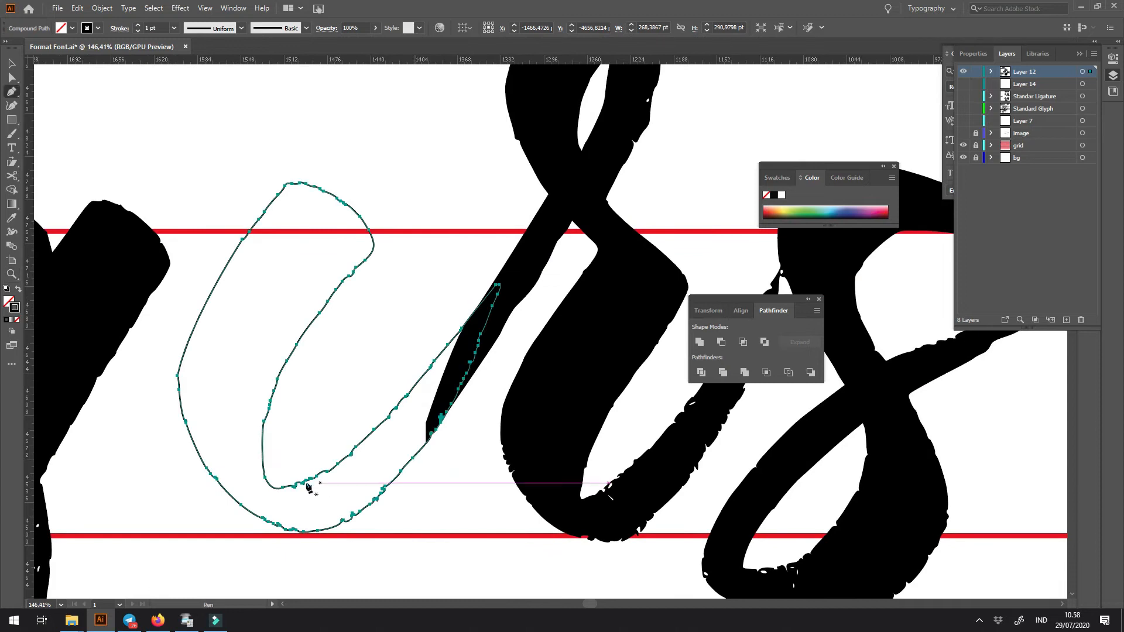
pyautogui.moveTo(297, 475); pyautogui.dragTo(297, 499)
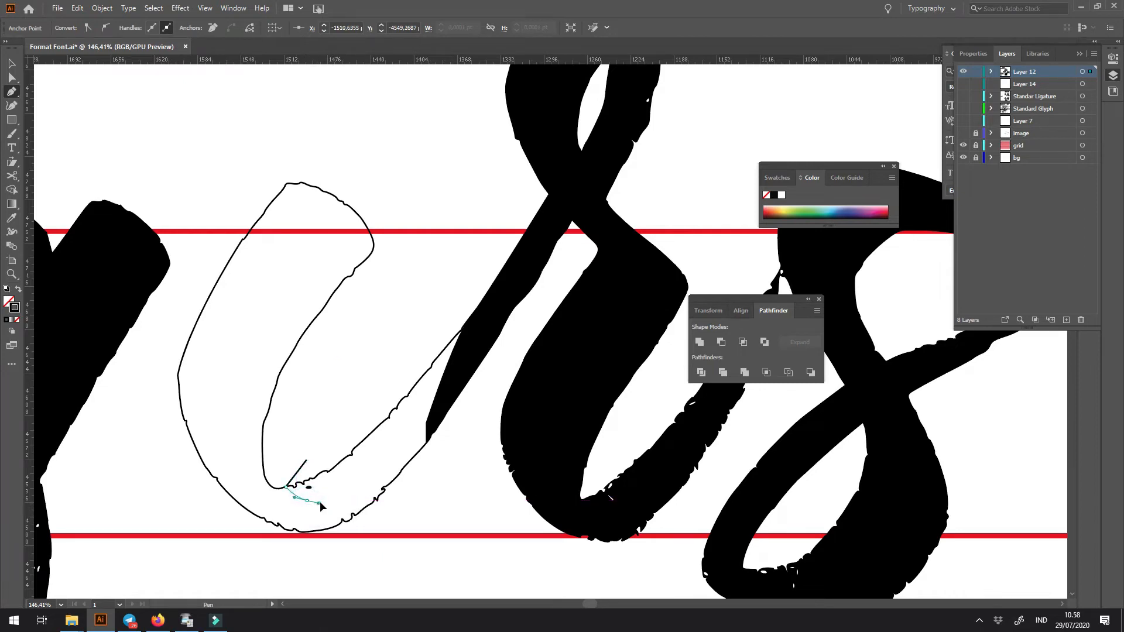
# - Continue the Pen shape across the dotless i's base and around its entire stem, leaving the exit stroke outside
pyautogui.click(376, 499)
pyautogui.click(404, 500)
pyautogui.moveTo(409, 521); pyautogui.dragTo(404, 531)
pyautogui.moveTo(243, 547); pyautogui.dragTo(237, 548)
pyautogui.click(247, 579)
pyautogui.click(149, 446)
pyautogui.click(170, 307)
pyautogui.click(236, 183)
pyautogui.click(371, 89)
pyautogui.moveTo(439, 209); pyautogui.dragTo(378, 397)
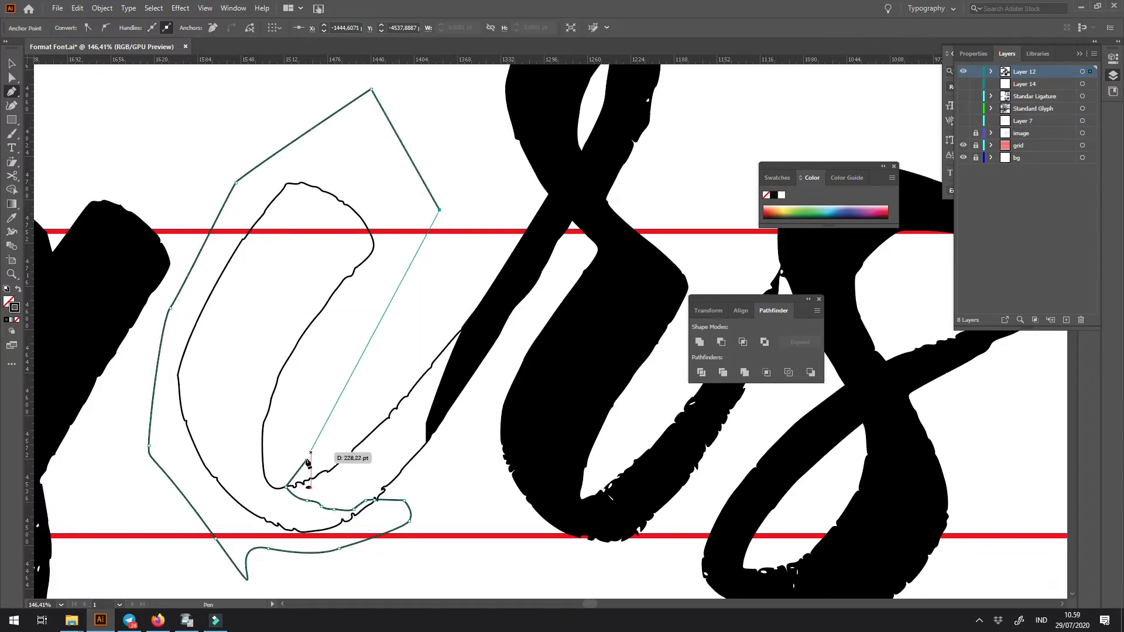
# - Subtract the Pen shape from the dotless i with Minus Front, keeping only its exit stroke as the r's entry stroke
pyautogui.press('v')
pyautogui.keyDown('shift'); pyautogui.click(373, 430); pyautogui.keyUp('shift')
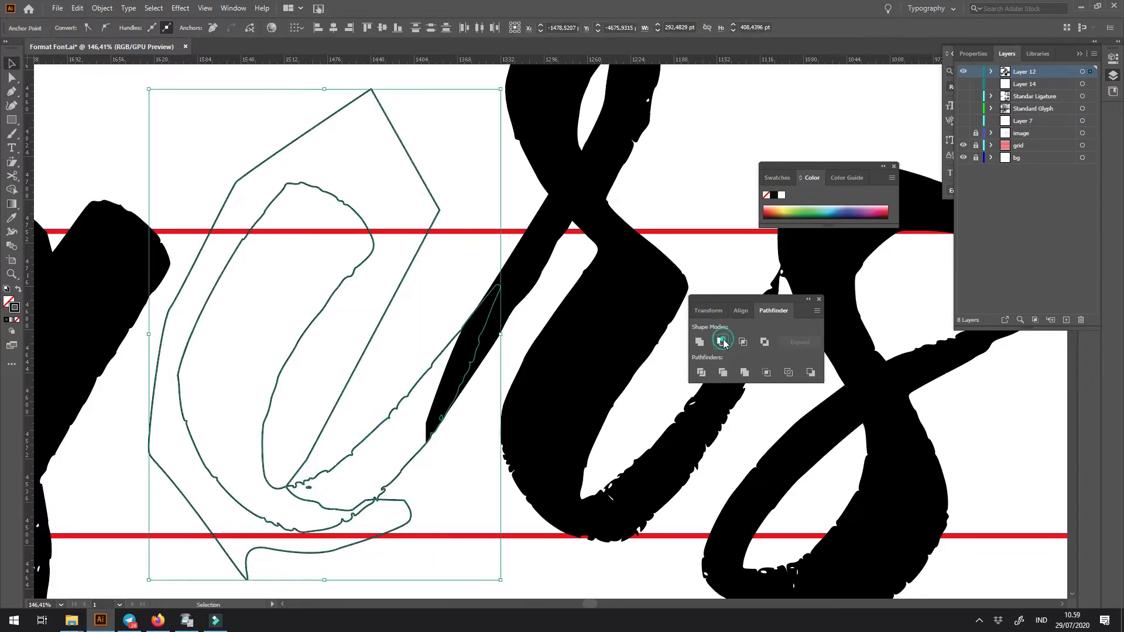
pyautogui.click(723, 343)
pyautogui.click(402, 221)
pyautogui.hotkey('ctrl', '1')
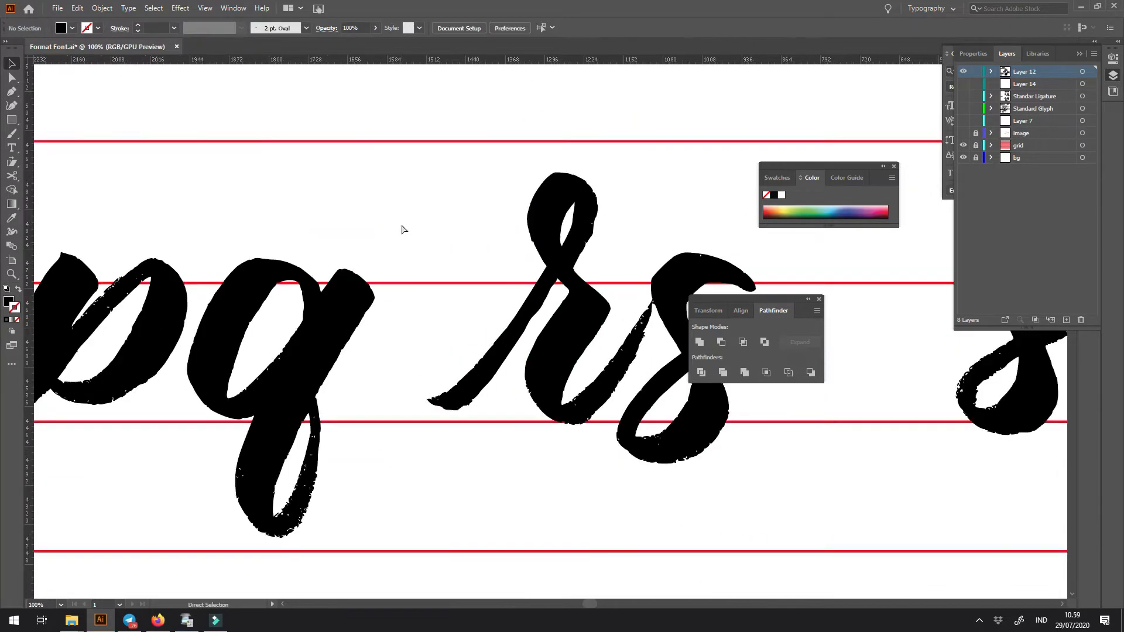
# - Move the r and s up against the q to test how the new entry stroke connects
pyautogui.hotkey('ctrl', '-')
pyautogui.hotkey('ctrl', '-')
pyautogui.hotkey('ctrl', '-')
pyautogui.press('z')
pyautogui.click(529, 303)
pyautogui.press('v')
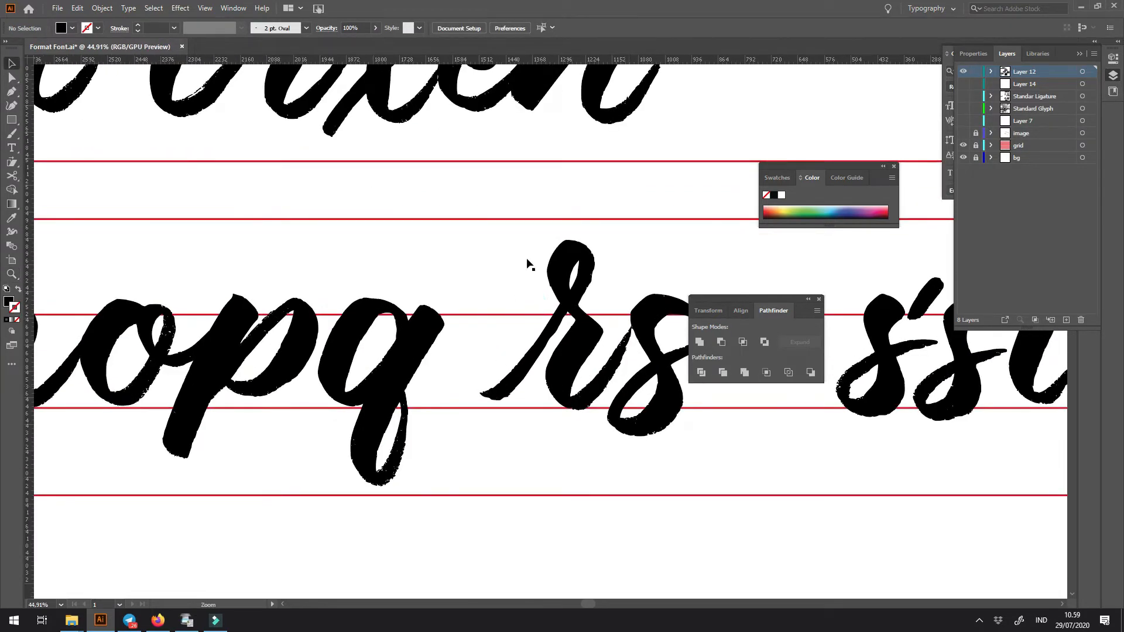
pyautogui.moveTo(579, 364); pyautogui.dragTo(496, 367)
pyautogui.click(492, 458)
# - Move the r and s away from the q, leaving room for another letter between them
pyautogui.scroll(1, 492, 460)
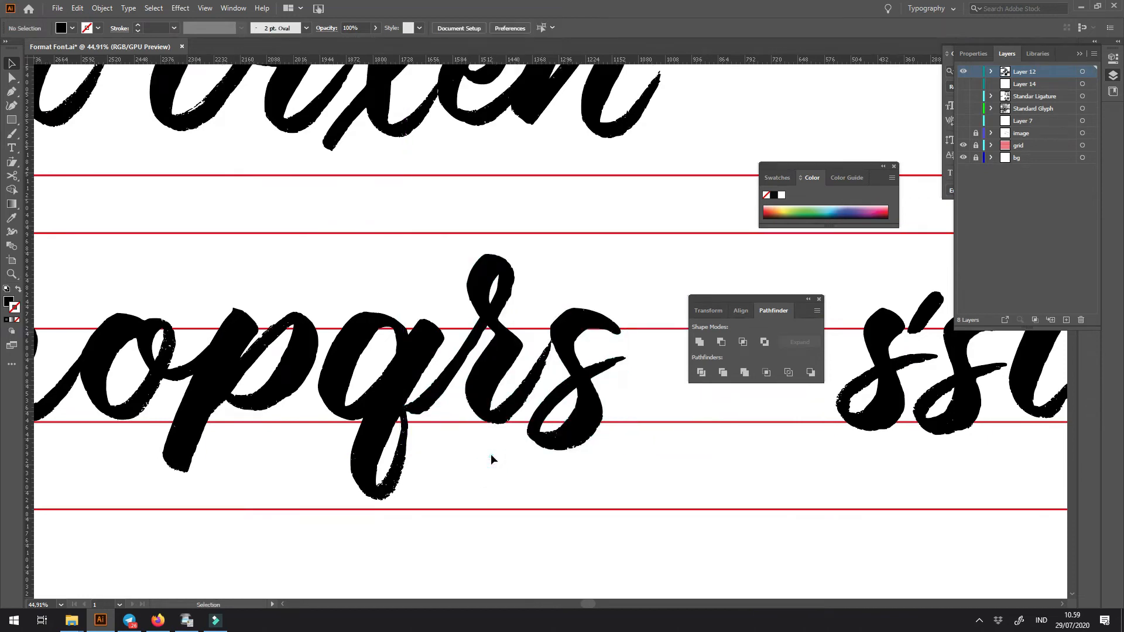
pyautogui.scroll(2, 527, 371)
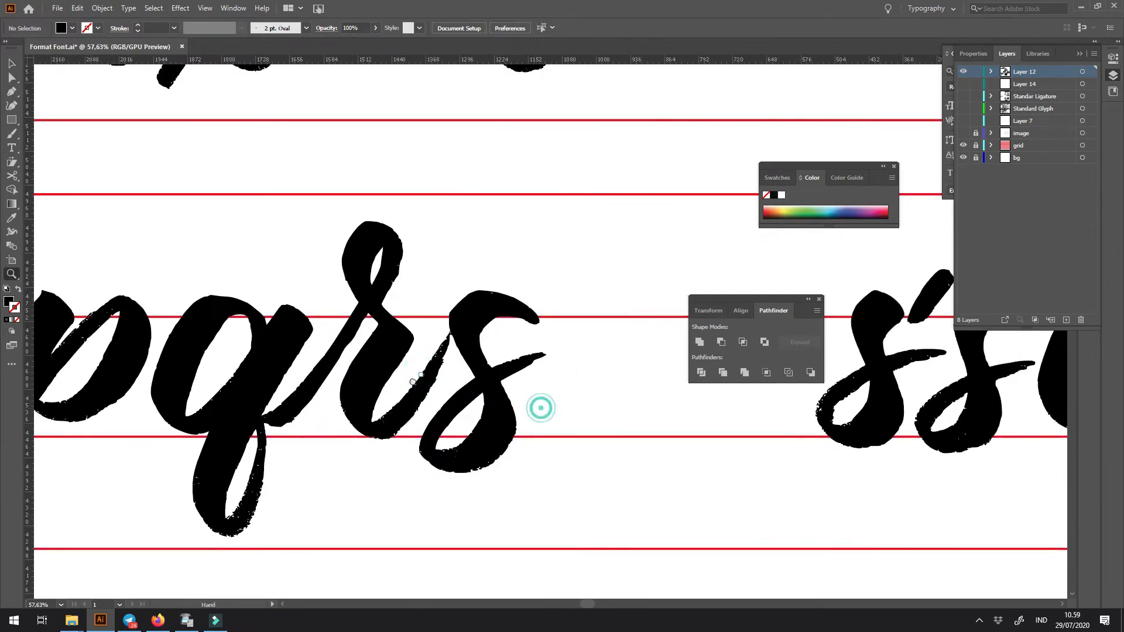
pyautogui.moveTo(468, 465); pyautogui.dragTo(469, 466)
pyautogui.moveTo(366, 370); pyautogui.dragTo(529, 372)
pyautogui.click(397, 428)
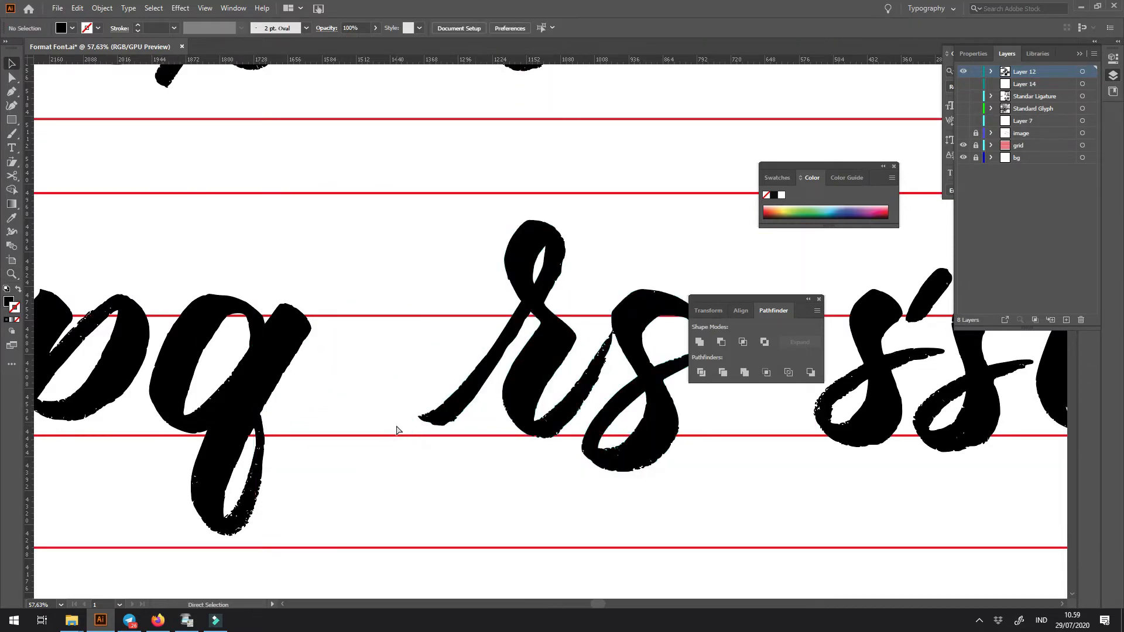
# - Place a copy of the dotless i stroke between the q and the r
pyautogui.scroll(-8, 396, 428)
pyautogui.moveTo(346, 358); pyautogui.dragTo(380, 365)
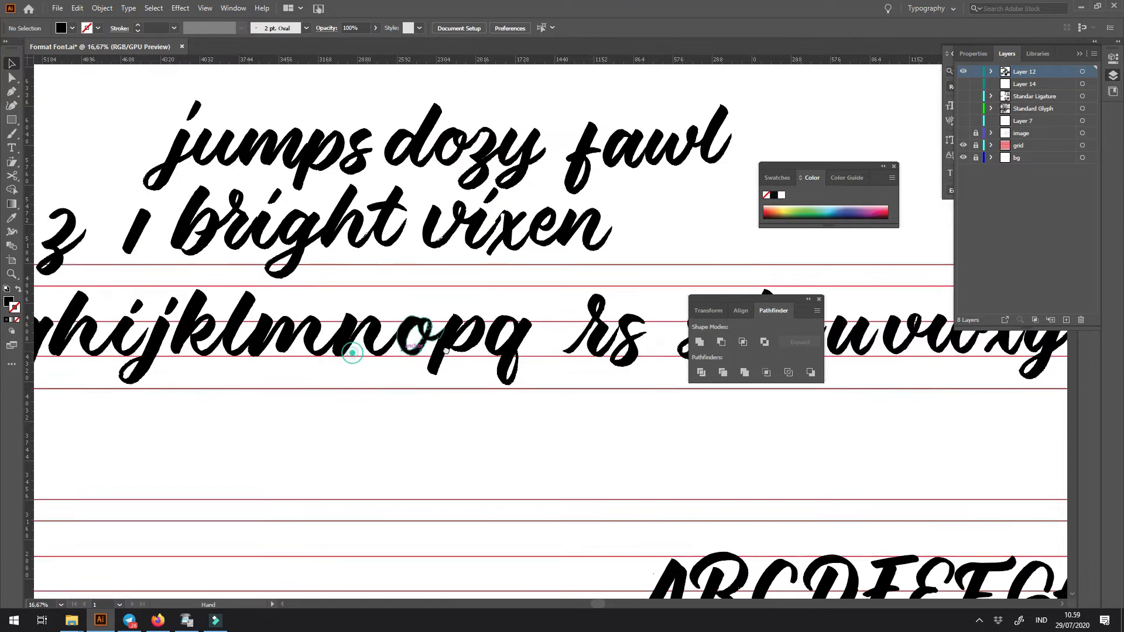
pyautogui.moveTo(117, 365); pyautogui.dragTo(550, 354)
pyautogui.scroll(3, 550, 354)
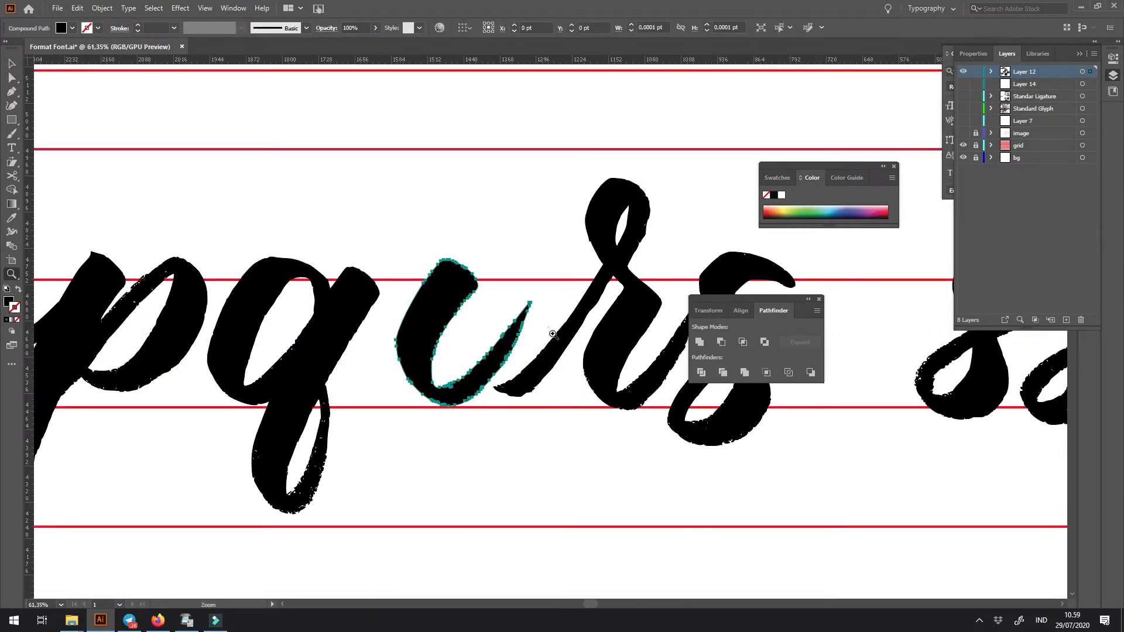
# - Move the r and s against the dotless i so its exit stroke overlaps the r's entry stroke
pyautogui.scroll(5, 544, 105)
pyautogui.moveTo(568, 89); pyautogui.dragTo(784, 484)
pyautogui.click(624, 552)
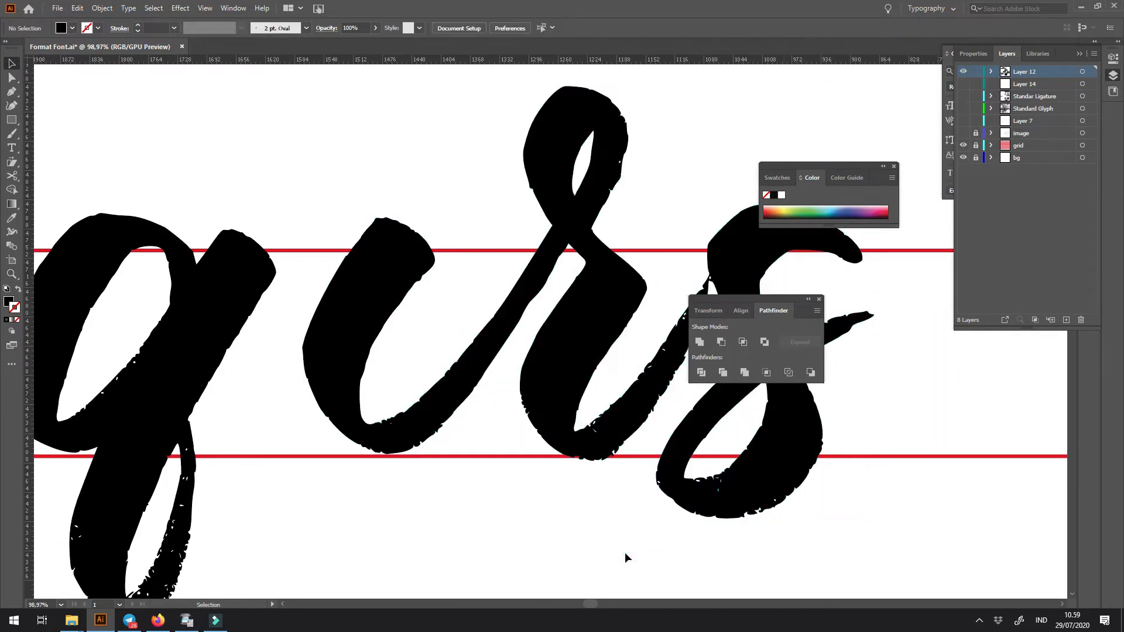
pyautogui.scroll(-4, 624, 552)
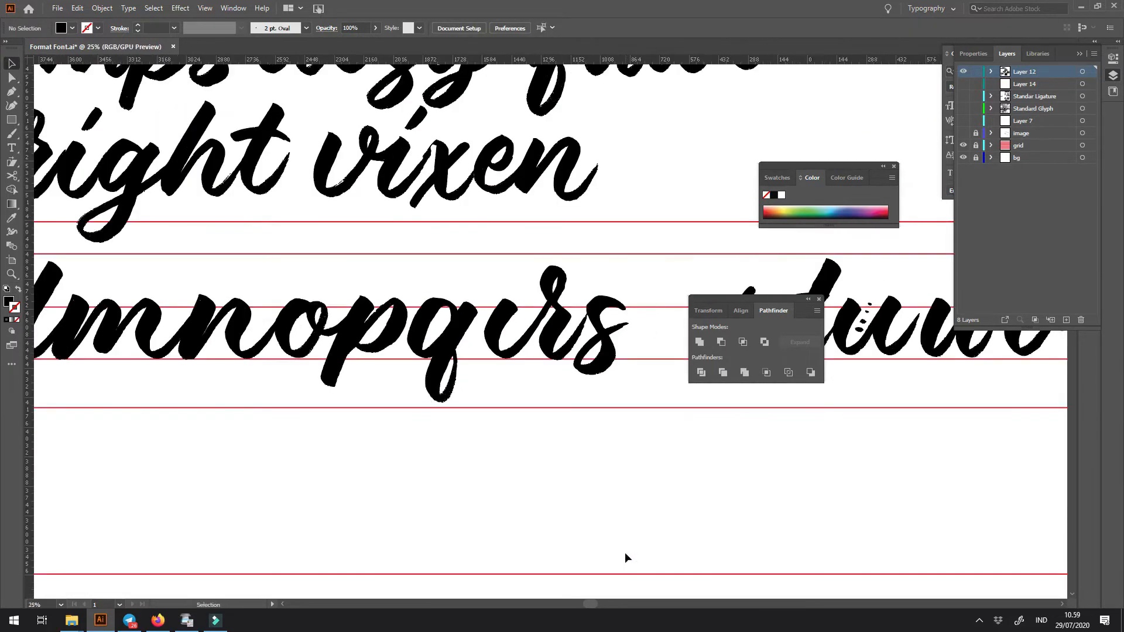
# - Try removing the dotless i and placing the r and s directly beside the q
pyautogui.moveTo(765, 514); pyautogui.dragTo(632, 504)
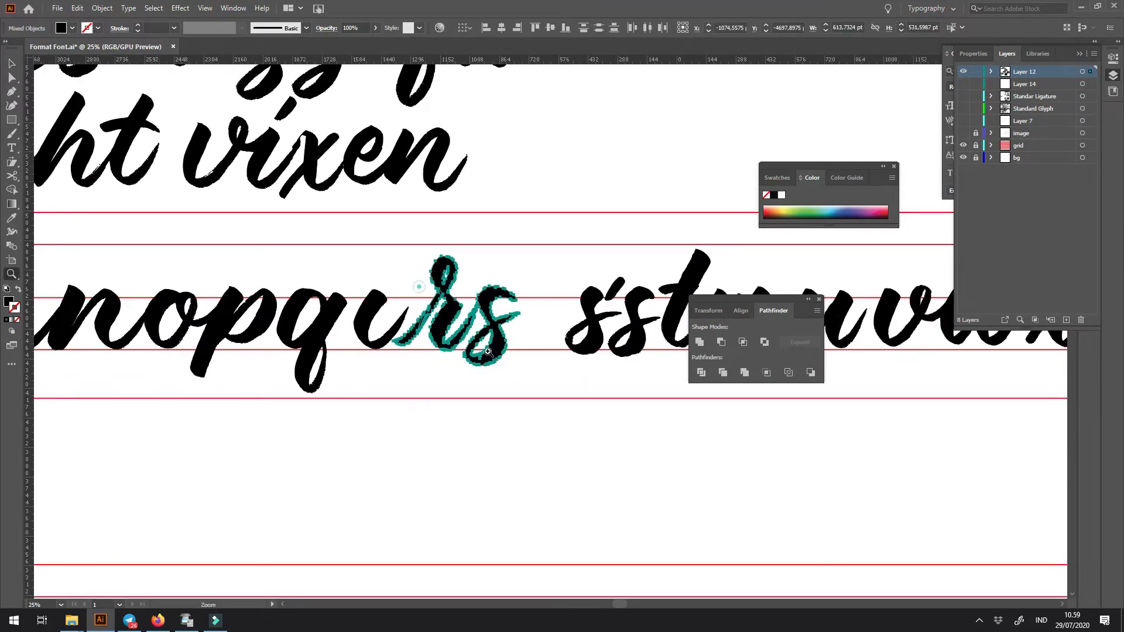
pyautogui.moveTo(416, 283); pyautogui.dragTo(462, 286)
pyautogui.moveTo(318, 263); pyautogui.dragTo(351, 325)
pyautogui.press('Delete')
pyautogui.moveTo(588, 454); pyautogui.dragTo(587, 453)
pyautogui.moveTo(577, 404); pyautogui.dragTo(493, 405)
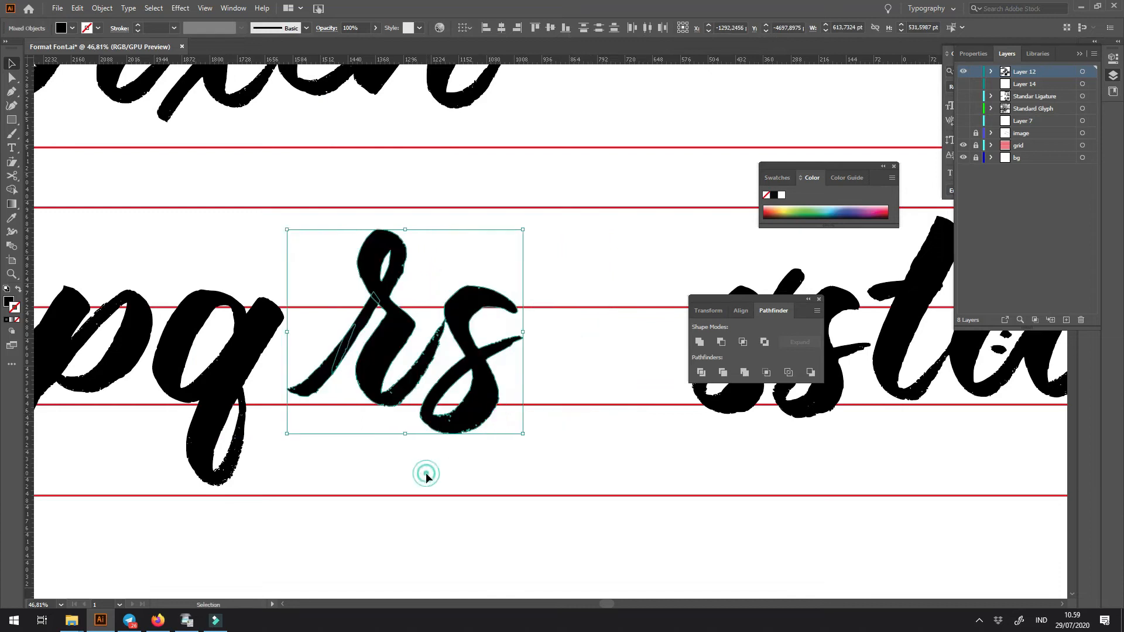
pyautogui.click(426, 475)
pyautogui.press('a')
pyautogui.hotkey('ctrl', 'z')
pyautogui.hotkey('ctrl', 'z')
# - Try placing the dotless i over the r's stem and exit stroke
pyautogui.click(432, 458)
pyautogui.moveTo(457, 334); pyautogui.dragTo(571, 451)
pyautogui.moveTo(402, 353); pyautogui.dragTo(480, 410)
pyautogui.moveTo(341, 387); pyautogui.dragTo(603, 390)
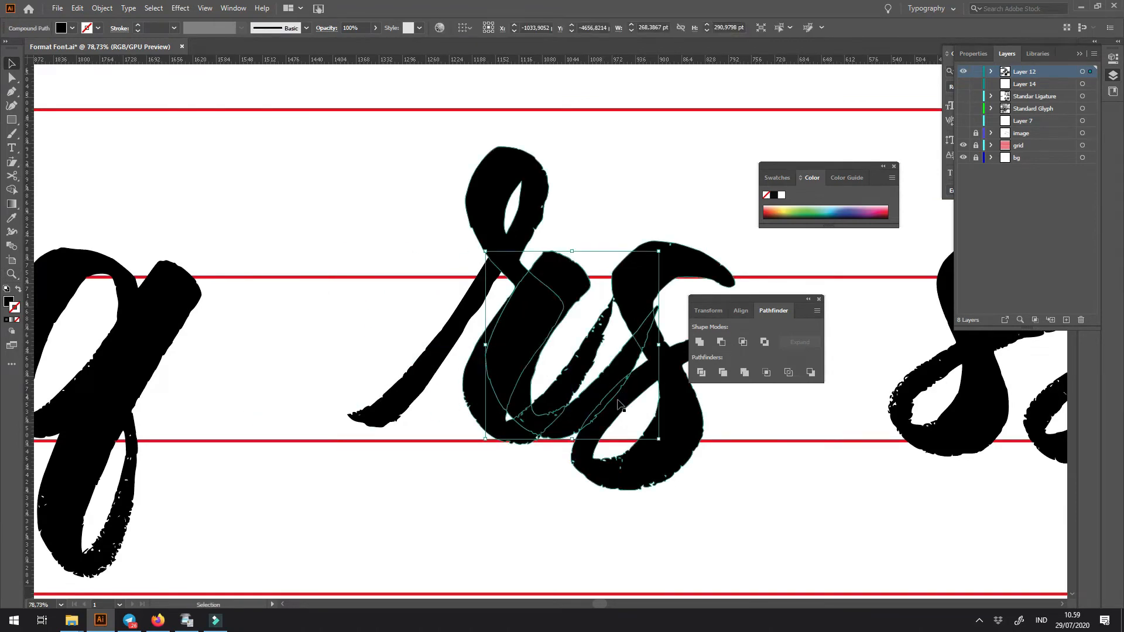
pyautogui.hotkey('ctrl', 'z')
# - Cut the dotless i and move the r and s beside the q
pyautogui.press('z')
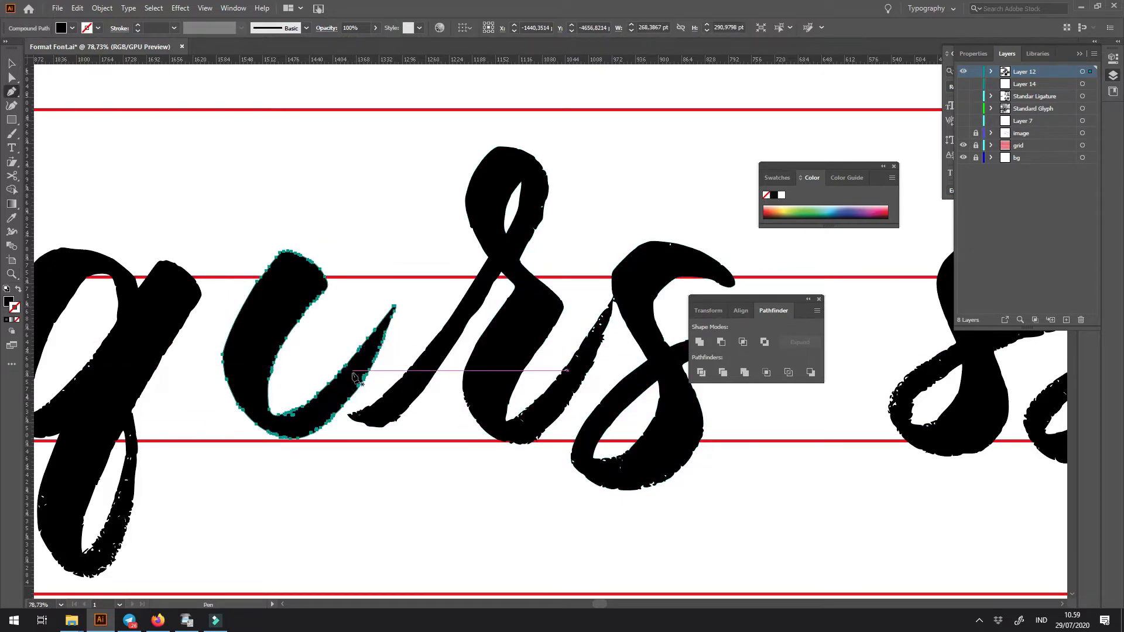
pyautogui.hotkey('ctrl', 'shift', 'z')
pyautogui.moveTo(418, 221); pyautogui.dragTo(687, 495)
pyautogui.moveTo(664, 456); pyautogui.dragTo(496, 468)
pyautogui.click(546, 506)
pyautogui.moveTo(618, 454); pyautogui.dragTo(547, 474)
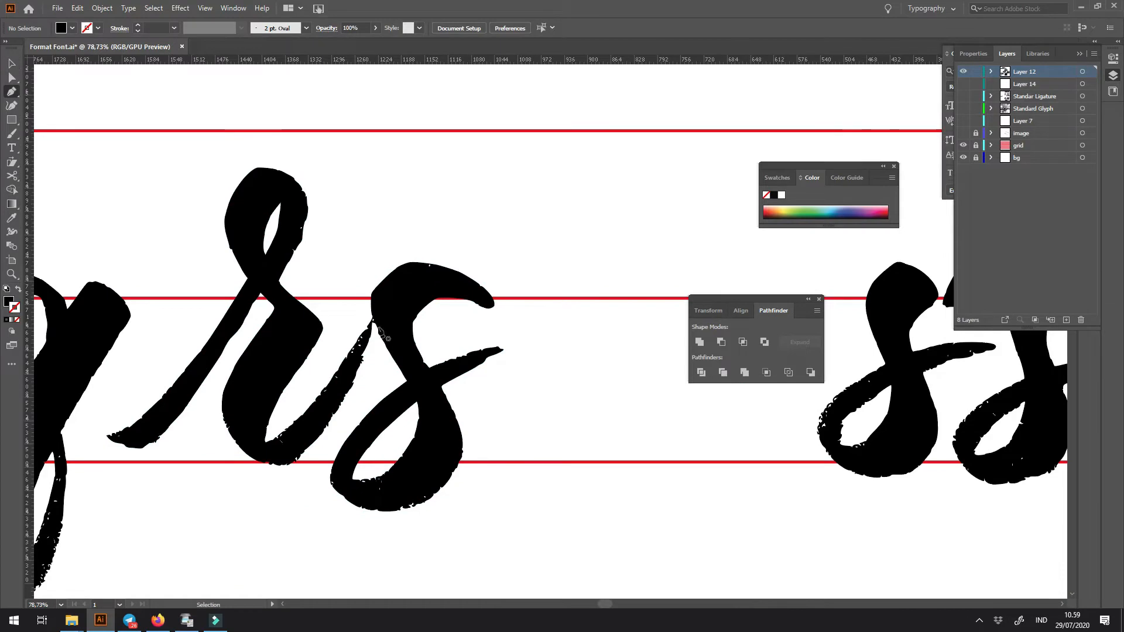
# - Draw a closed Pen shape around the r's exit stroke and the whole attached s, starting between both letters
pyautogui.click(357, 310)
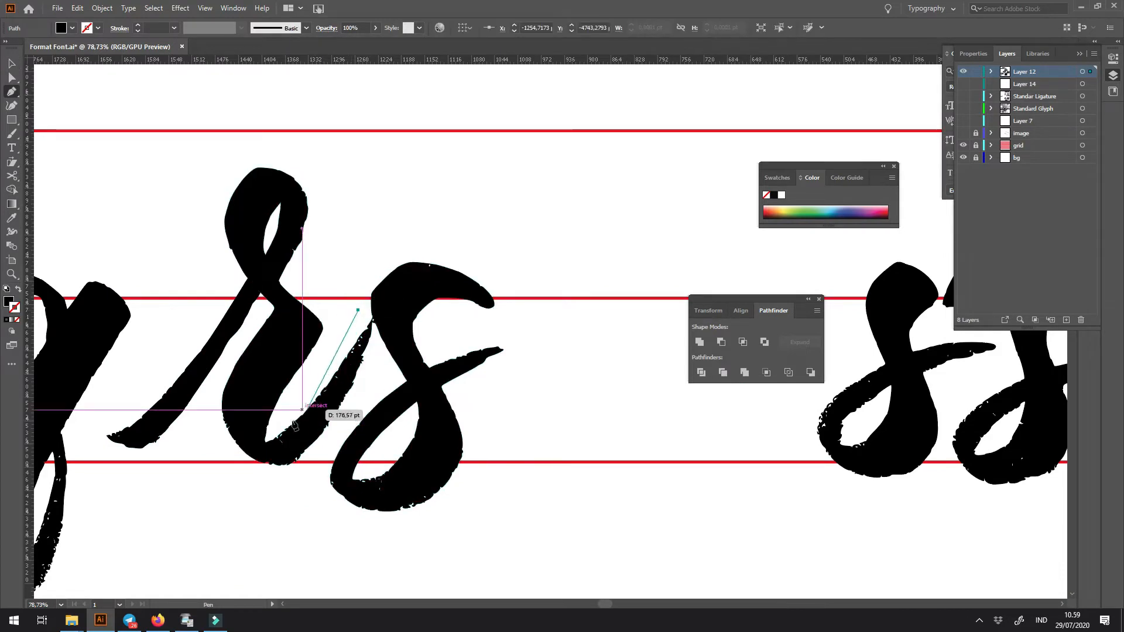
pyautogui.click(265, 443)
pyautogui.click(229, 470)
pyautogui.click(379, 535)
pyautogui.click(530, 520)
pyautogui.click(571, 333)
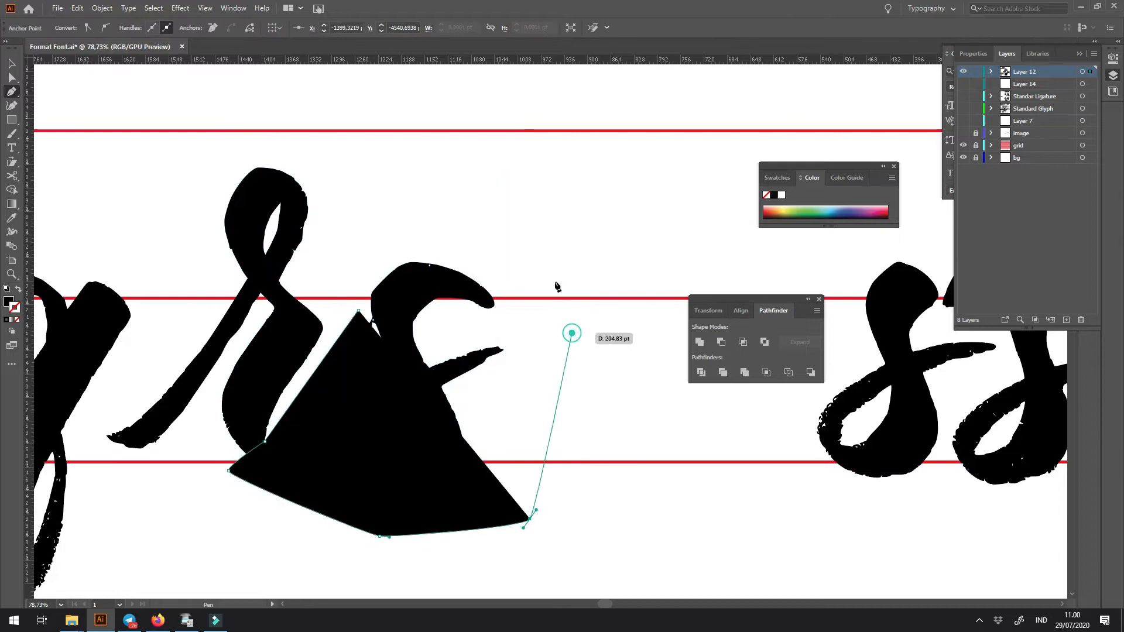
pyautogui.click(478, 198)
pyautogui.click(318, 232)
pyautogui.click(358, 309)
# - Subtract the Pen shape from the joined r and s with Minus Front, leaving only the r's loop and stem
pyautogui.press('v')
pyautogui.hotkey('ctrl', 'a')
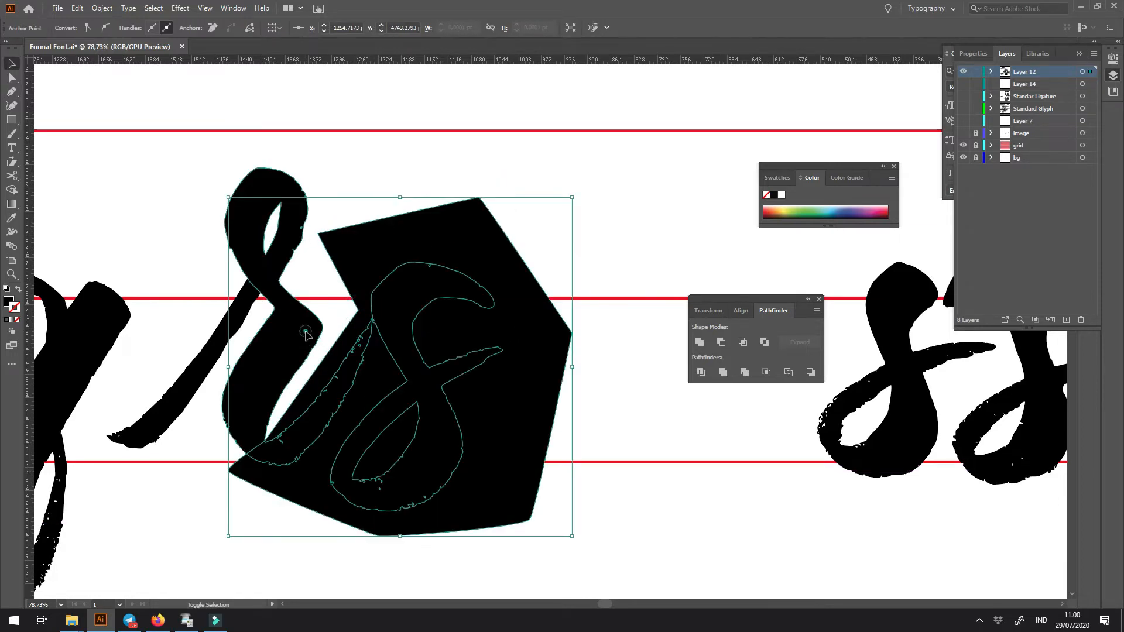
pyautogui.click(722, 342)
pyautogui.click(609, 372)
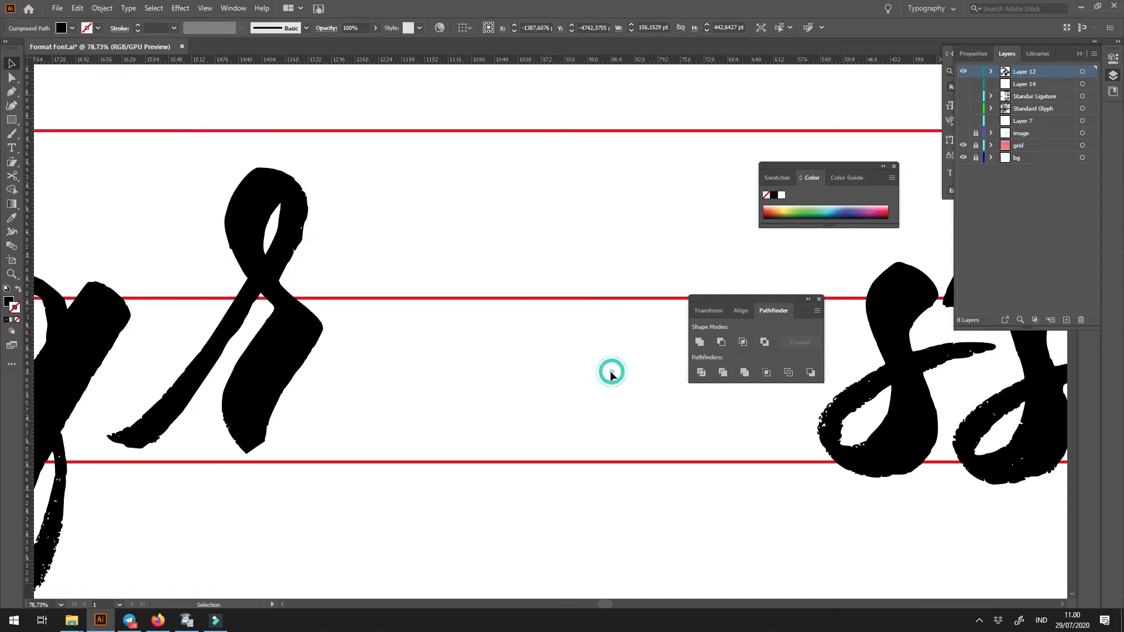
# - Paste the dotless i over the r's cut stem and turn it into an unfilled outline
pyautogui.hotkey('ctrl', 'v')
pyautogui.moveTo(440, 388); pyautogui.dragTo(259, 405)
pyautogui.press('z')
pyautogui.moveTo(257, 422); pyautogui.dragTo(394, 473)
pyautogui.press('v')
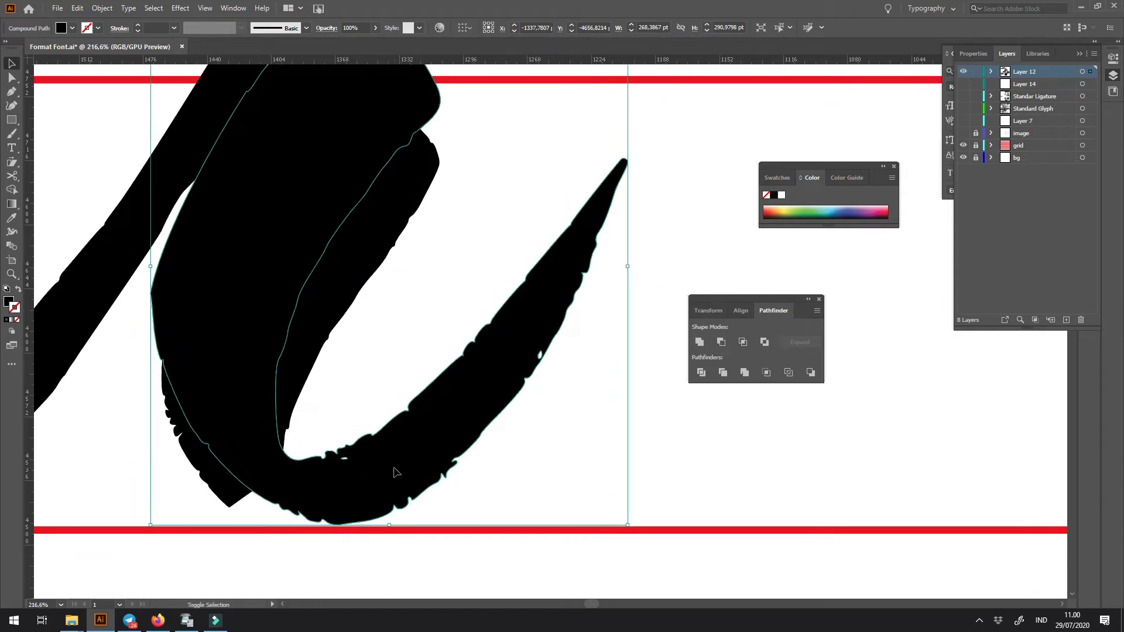
pyautogui.hotkey('shift', 'x')
pyautogui.click(359, 446)
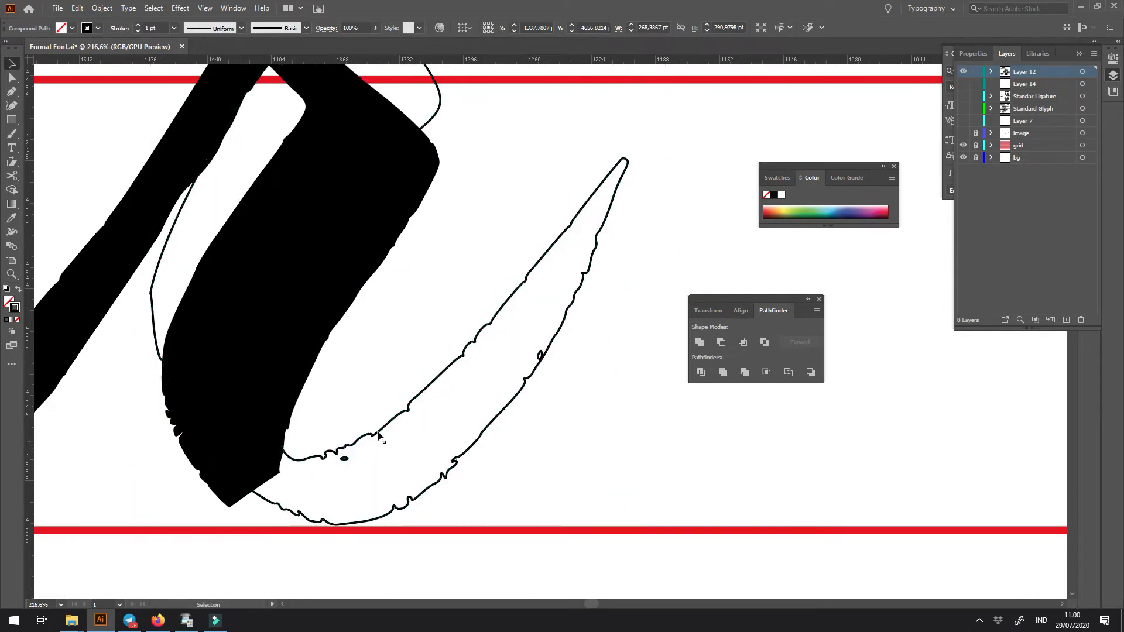
# - Shift the outlined dotless i sideways, away from the r's entry stroke, so its base clears the cut stem
pyautogui.moveTo(381, 426); pyautogui.dragTo(414, 427)
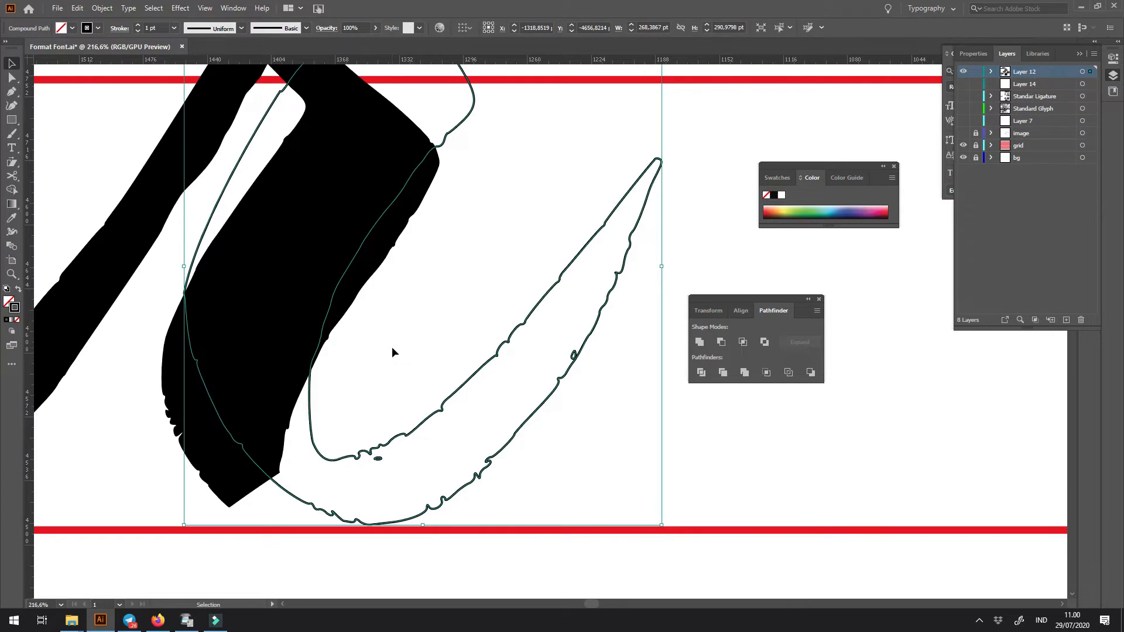
pyautogui.press('Right')
pyautogui.press('Right')
pyautogui.press('a')
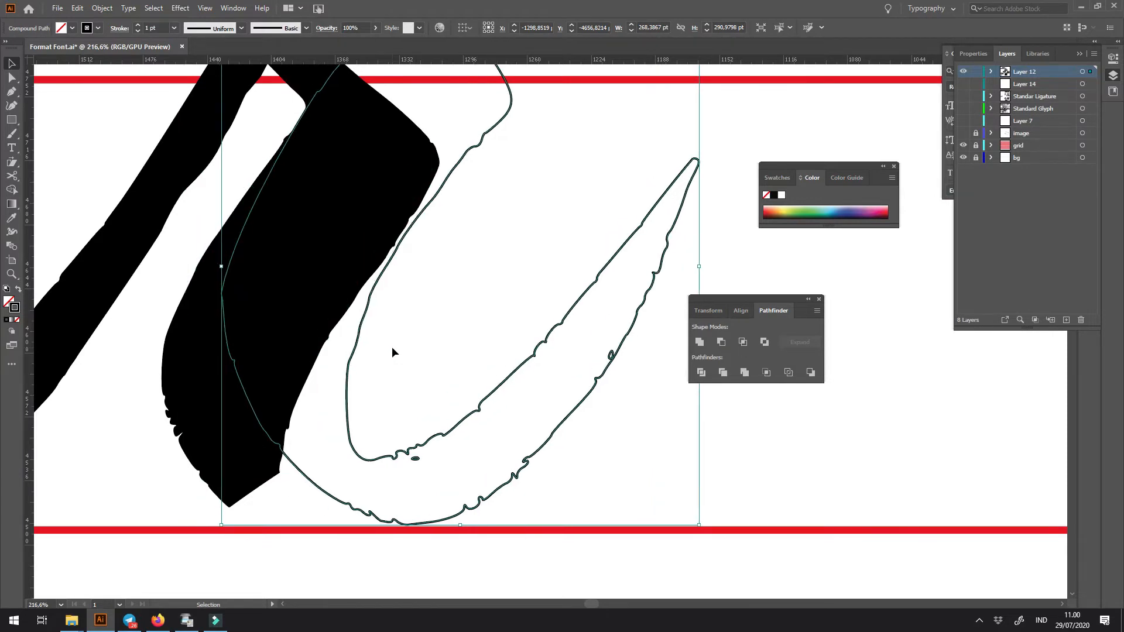
pyautogui.hotkey('ctrl', '-')
pyautogui.hotkey('ctrl', '-')
pyautogui.hotkey('ctrl', '-')
pyautogui.hotkey('ctrl', '-')
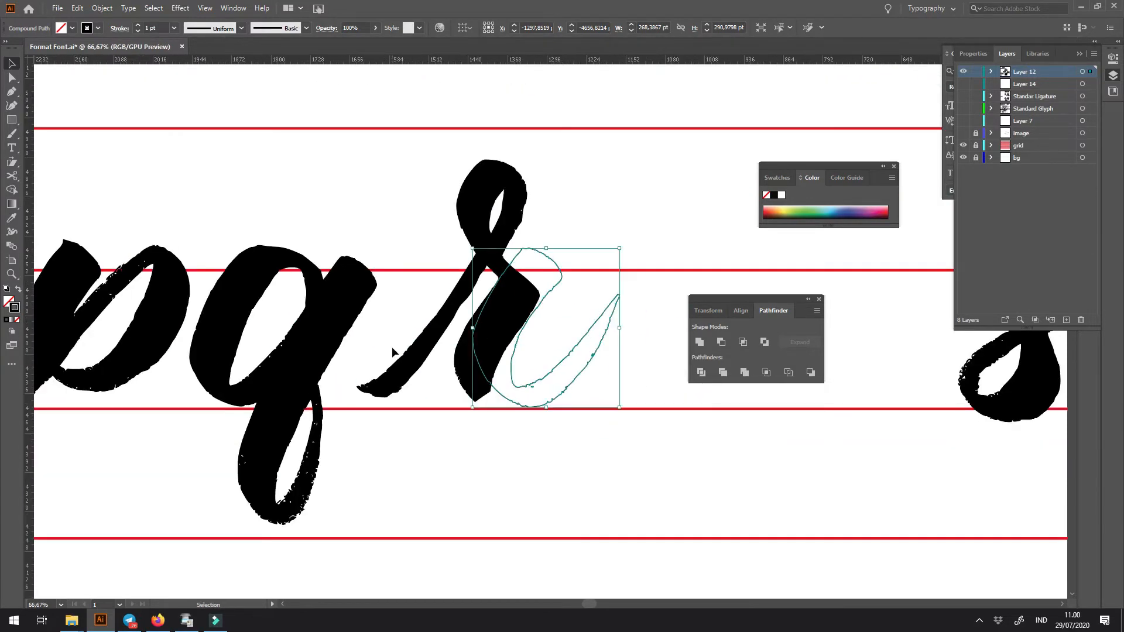
# - Nudge the r's loop and stem sideways until the stem fits inside the outlined dotless i
pyautogui.moveTo(511, 349); pyautogui.dragTo(436, 346)
pyautogui.moveTo(373, 262); pyautogui.dragTo(386, 251)
pyautogui.moveTo(393, 240); pyautogui.dragTo(399, 233)
pyautogui.press('Right')
pyautogui.press('Right')
pyautogui.press('Right')
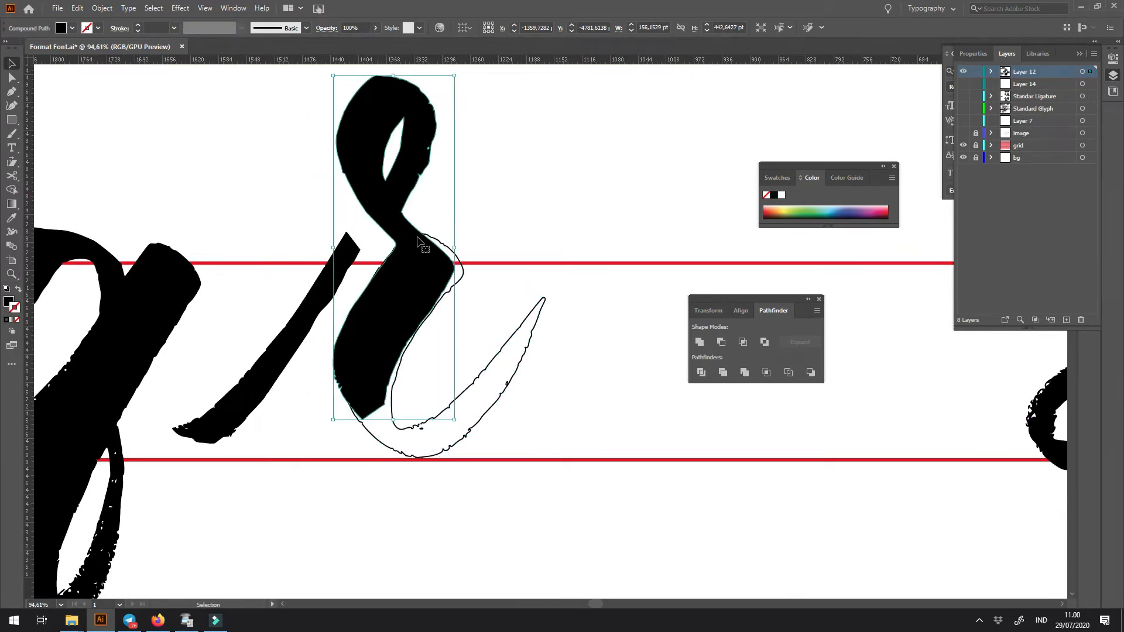
pyautogui.press('Right')
pyautogui.press('Right')
pyautogui.press('Right')
pyautogui.press('Right')
pyautogui.press('Right')
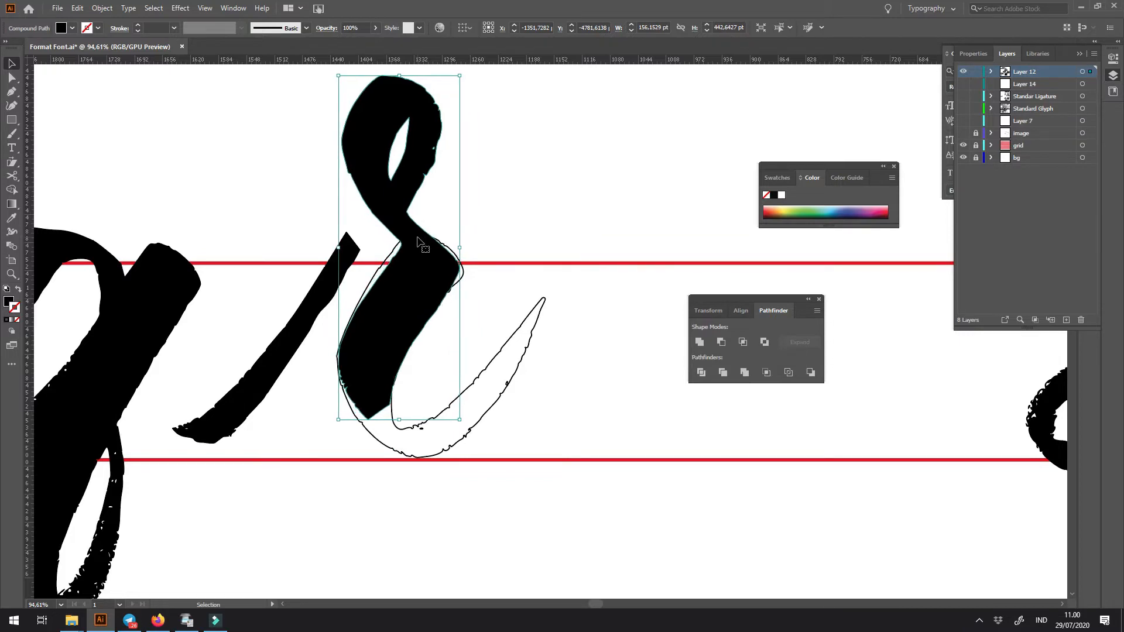
pyautogui.press('Left')
pyautogui.press('Right')
pyautogui.press('Left')
pyautogui.press('Left')
pyautogui.press('Right')
pyautogui.press('Right')
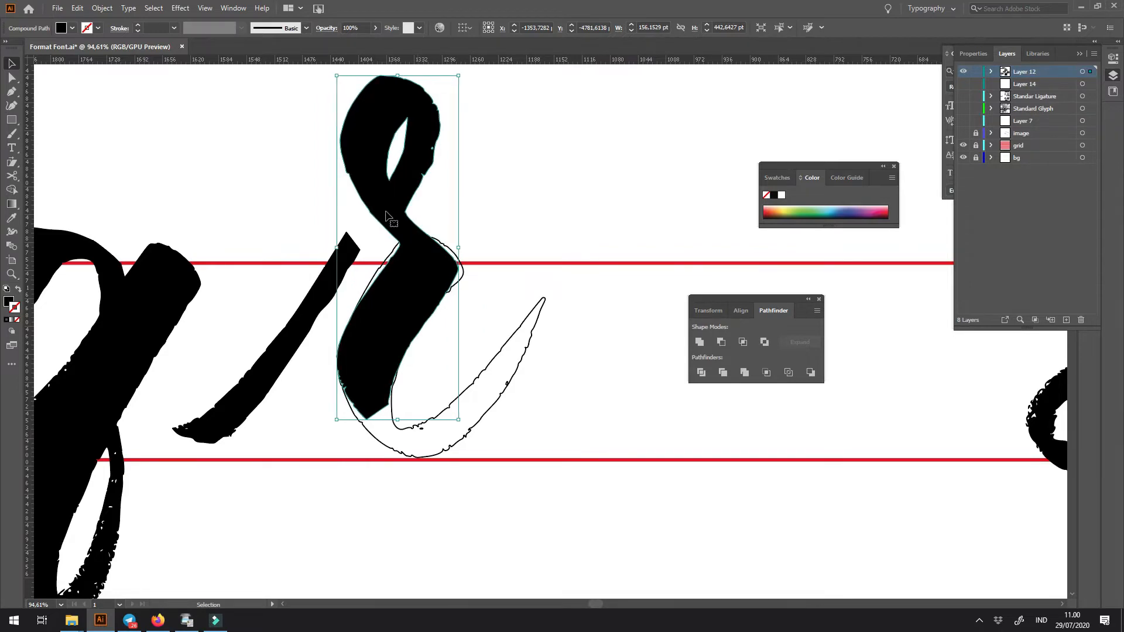
# - Nudge the r's body together with the outlined dotless i closer to the separate entry stroke
pyautogui.keyDown('shift'); pyautogui.click(509, 385); pyautogui.keyUp('shift')
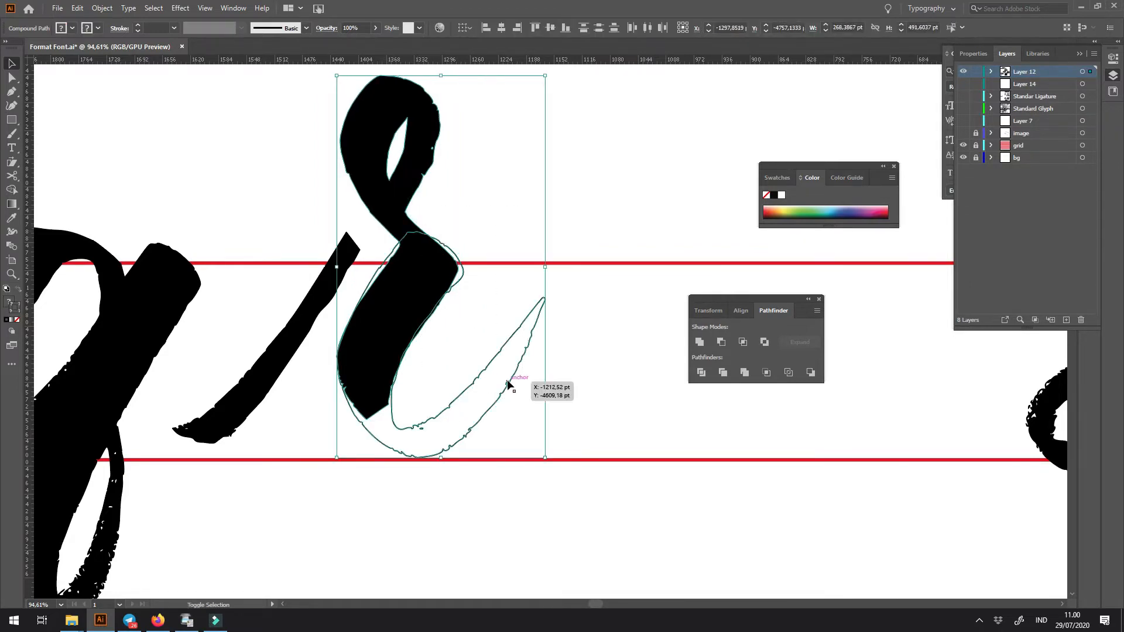
pyautogui.hotkey('shift', 'Left')
pyautogui.press('Left')
pyautogui.press('Left')
pyautogui.press('Left')
# - Extend the upper end of the entry stroke to meet the crossing at the base of the r's loop
pyautogui.press('z')
pyautogui.moveTo(366, 235); pyautogui.dragTo(397, 274)
pyautogui.press('a')
pyautogui.click(332, 233)
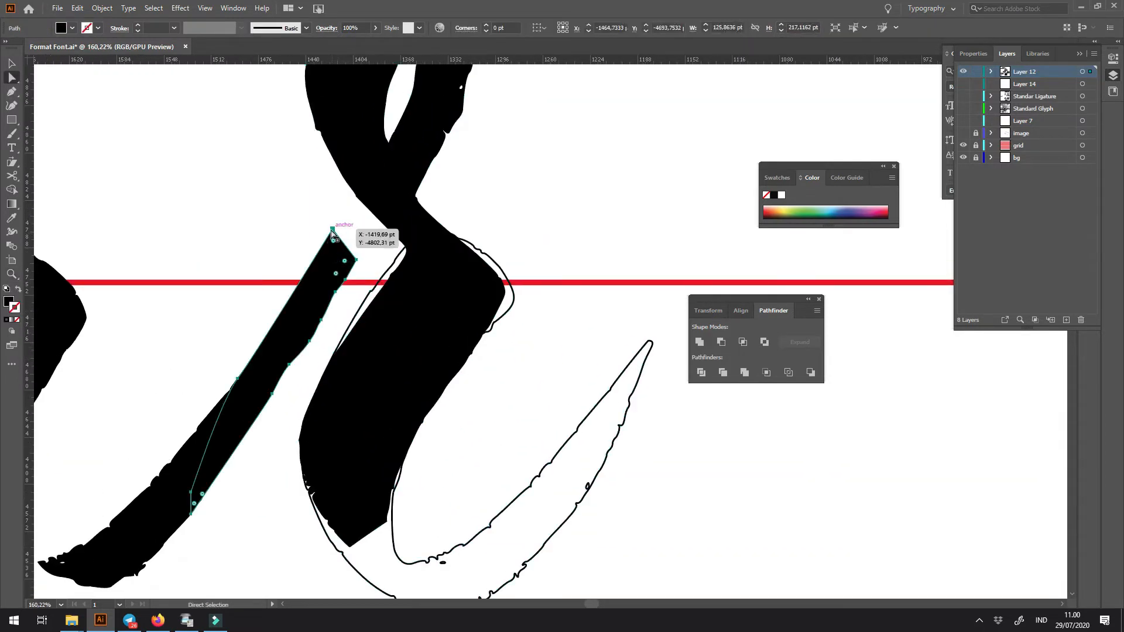
pyautogui.moveTo(332, 231); pyautogui.dragTo(381, 225)
pyautogui.click(469, 210)
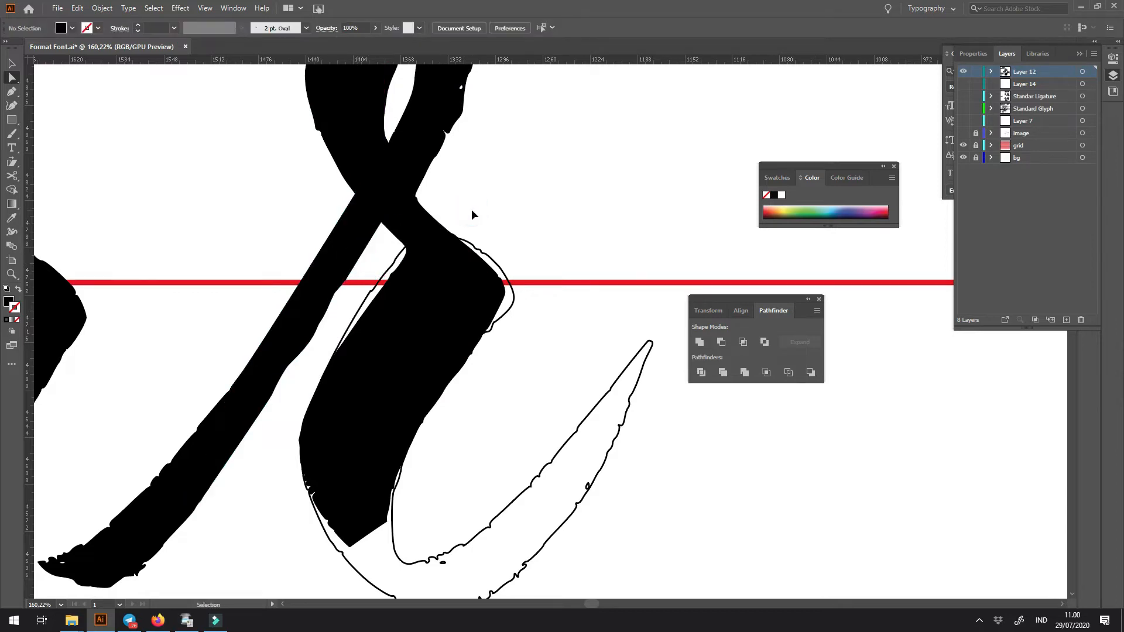
# - Turn the outlined dotless i back into a solid black fill as the r's exit stroke
pyautogui.hotkey('ctrl', '-')
pyautogui.hotkey('ctrl', '-')
pyautogui.hotkey('ctrl', '-')
pyautogui.press('v')
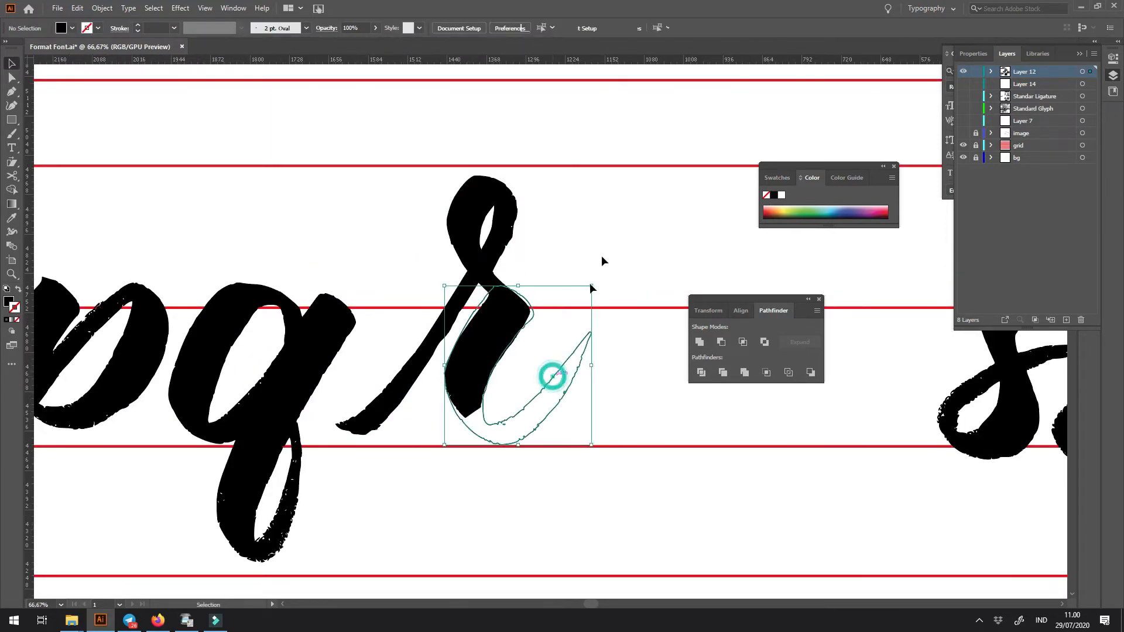
pyautogui.click(602, 260)
# - Move the rebuilt r against the q so its entry stroke connects with the q's base
pyautogui.hotkey('ctrl', '-')
pyautogui.hotkey('ctrl', '-')
pyautogui.hotkey('ctrl', '-')
pyautogui.hotkey('ctrl', '-')
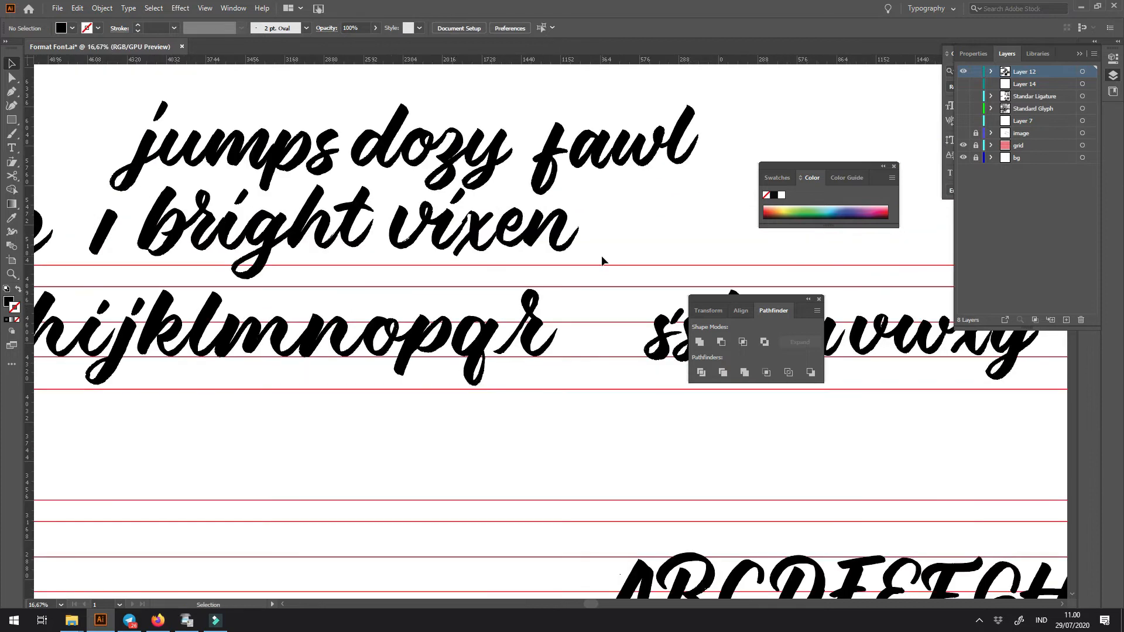
pyautogui.hotkey('ctrl', 'space')
pyautogui.moveTo(539, 340); pyautogui.dragTo(701, 504)
pyautogui.moveTo(514, 339); pyautogui.dragTo(479, 340)
pyautogui.click(500, 437)
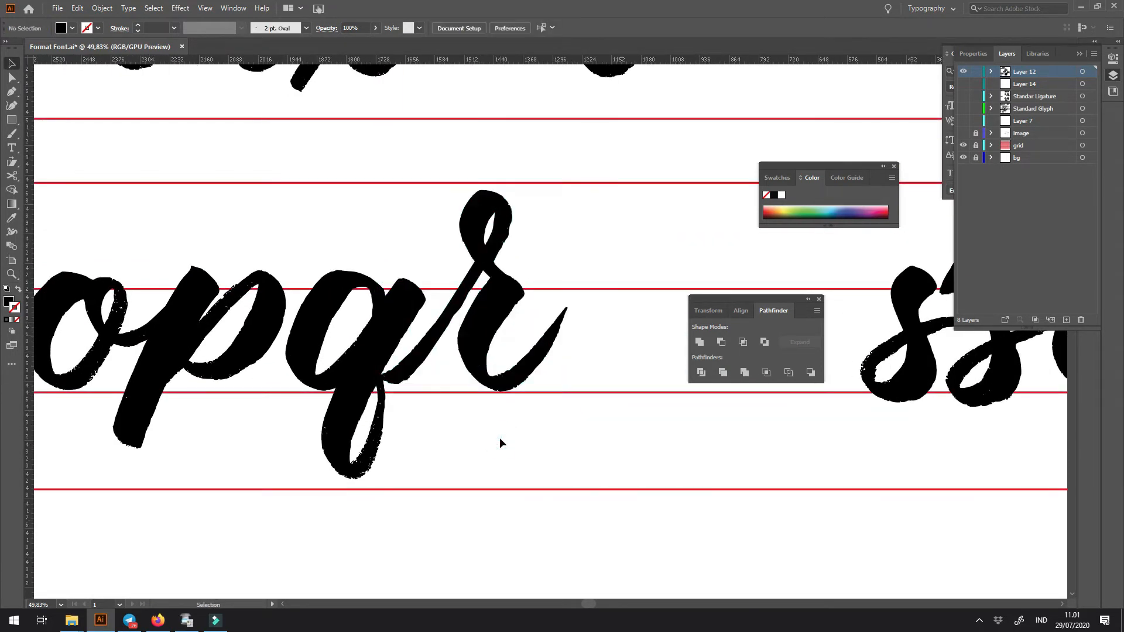
pyautogui.hotkey('ctrl', '-')
pyautogui.hotkey('ctrl', '-')
pyautogui.hotkey('ctrl', '-')
pyautogui.hotkey('ctrl', '-')
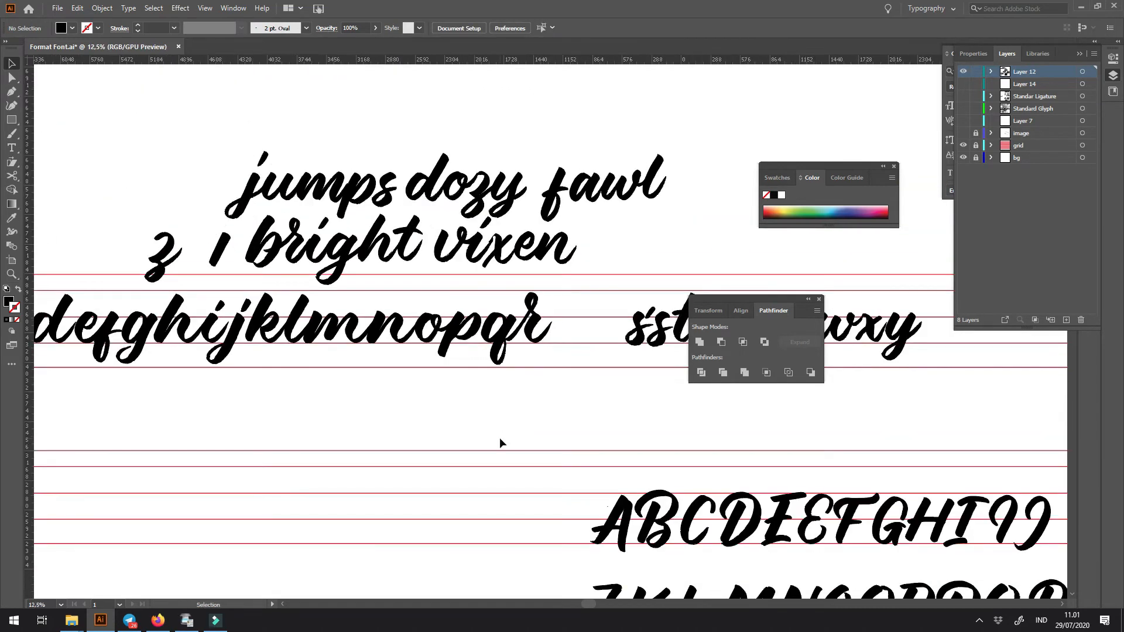
# - Draw a closed Pen shape around the r's upper loop and short tail, with its lower edge crossing the top of the thick stroke
pyautogui.hotkey('ctrl', 'space')
pyautogui.moveTo(532, 299); pyautogui.dragTo(656, 424)
pyautogui.moveTo(590, 375); pyautogui.dragTo(464, 312)
pyautogui.click(404, 282)
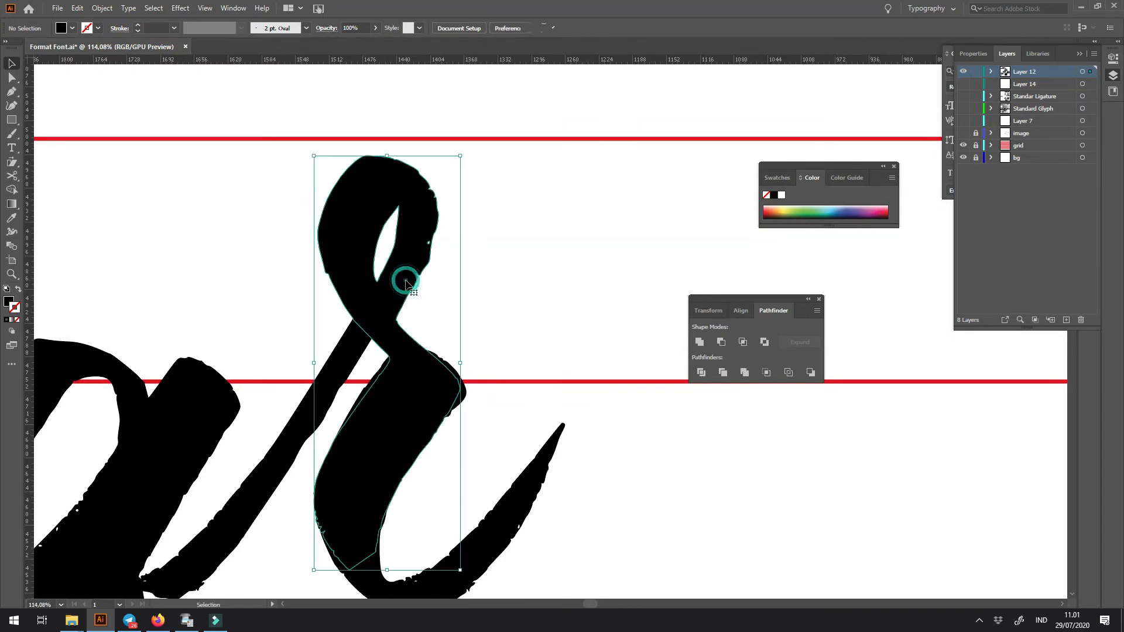
pyautogui.press('p')
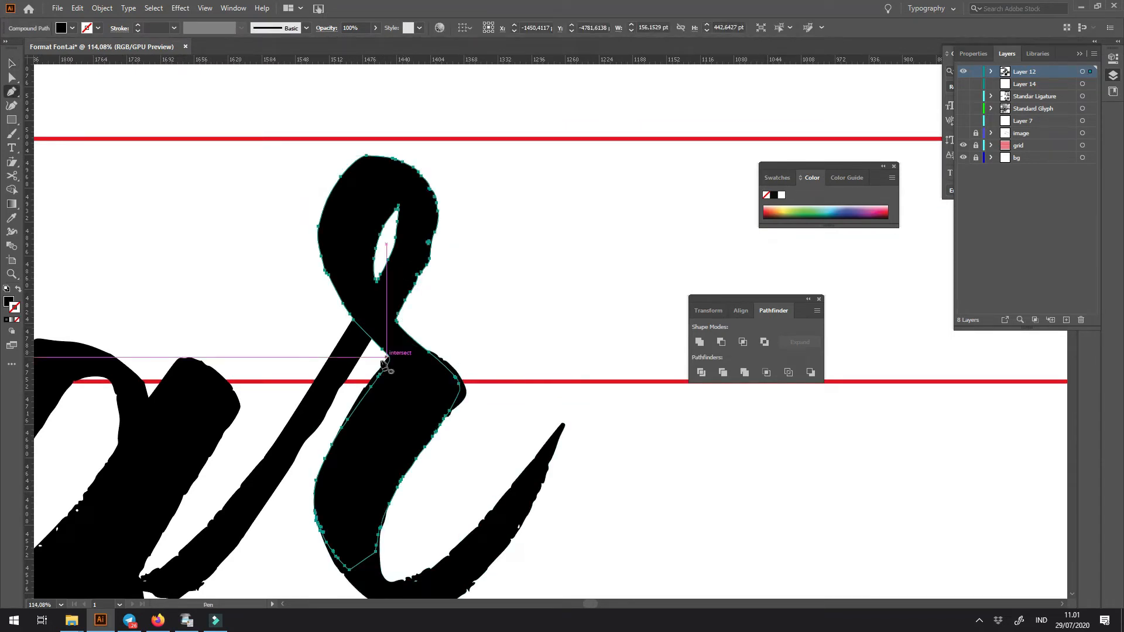
pyautogui.moveTo(379, 354); pyautogui.dragTo(392, 368)
pyautogui.click(391, 363)
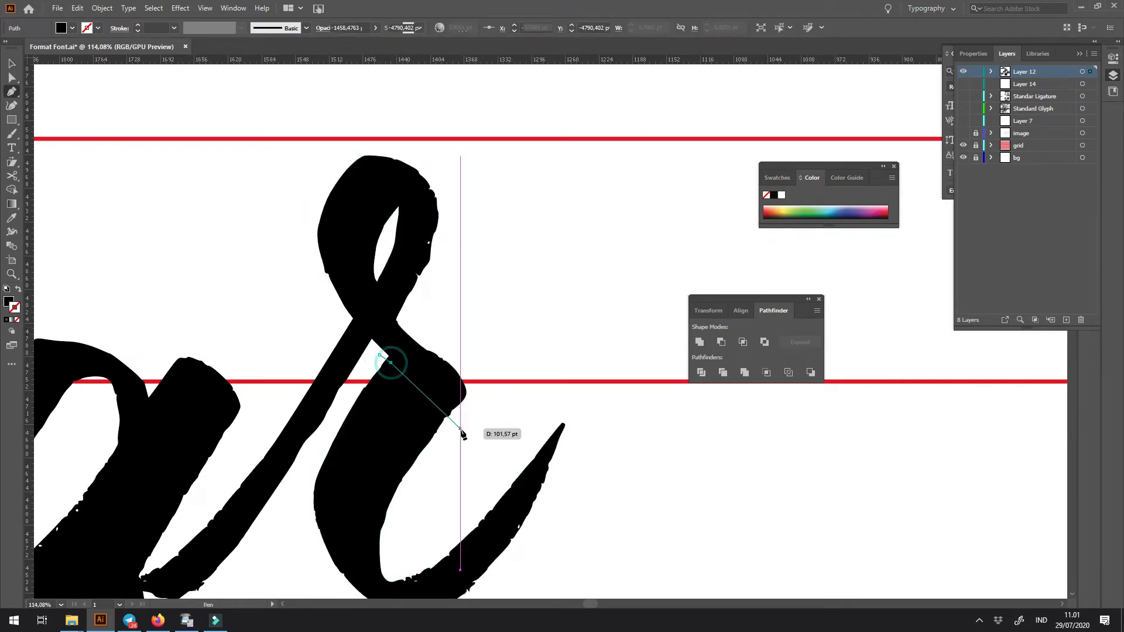
pyautogui.click(460, 430)
pyautogui.moveTo(546, 305); pyautogui.dragTo(543, 285)
pyautogui.moveTo(479, 144); pyautogui.dragTo(469, 132)
pyautogui.moveTo(396, 112); pyautogui.dragTo(382, 115)
pyautogui.moveTo(313, 156); pyautogui.dragTo(306, 165)
pyautogui.moveTo(285, 289); pyautogui.dragTo(295, 299)
pyautogui.click(349, 332)
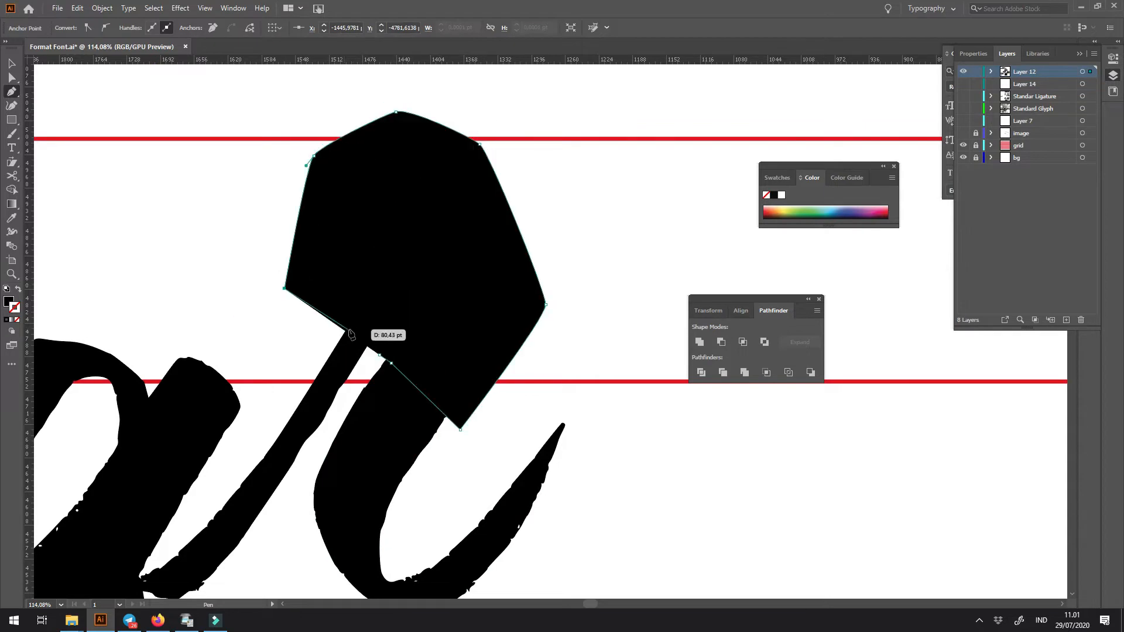
pyautogui.click(381, 357)
# - Intersect the drawn shape with the r's loop piece, and scale the trimmed loop down over the crossing
pyautogui.press('v')
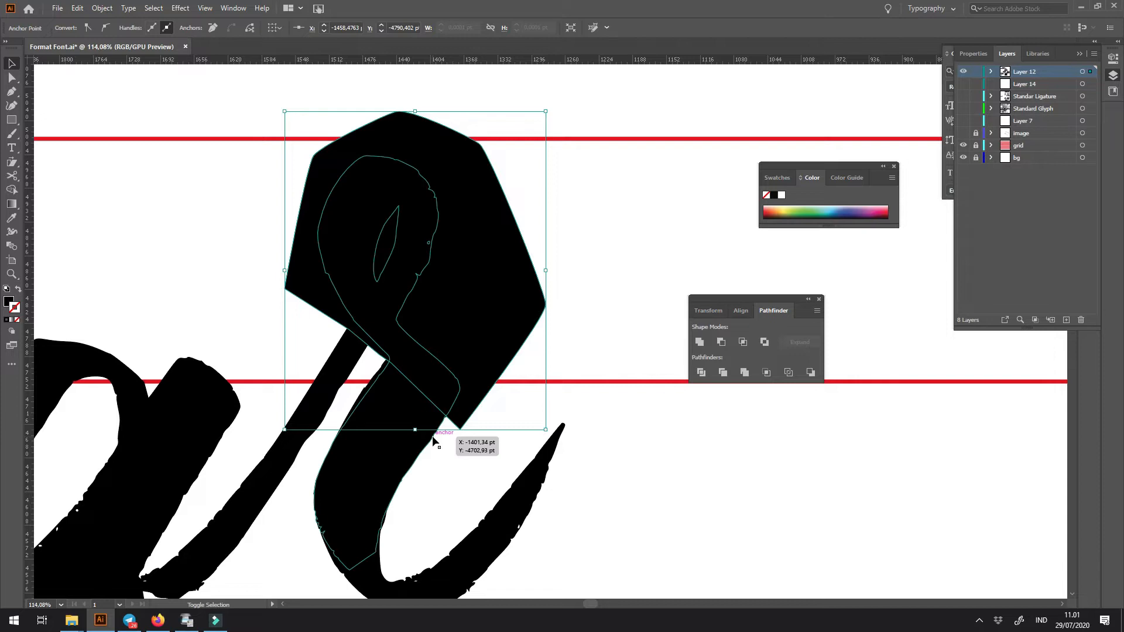
pyautogui.keyDown('shift'); pyautogui.click(432, 436); pyautogui.keyUp('shift')
pyautogui.click(742, 343)
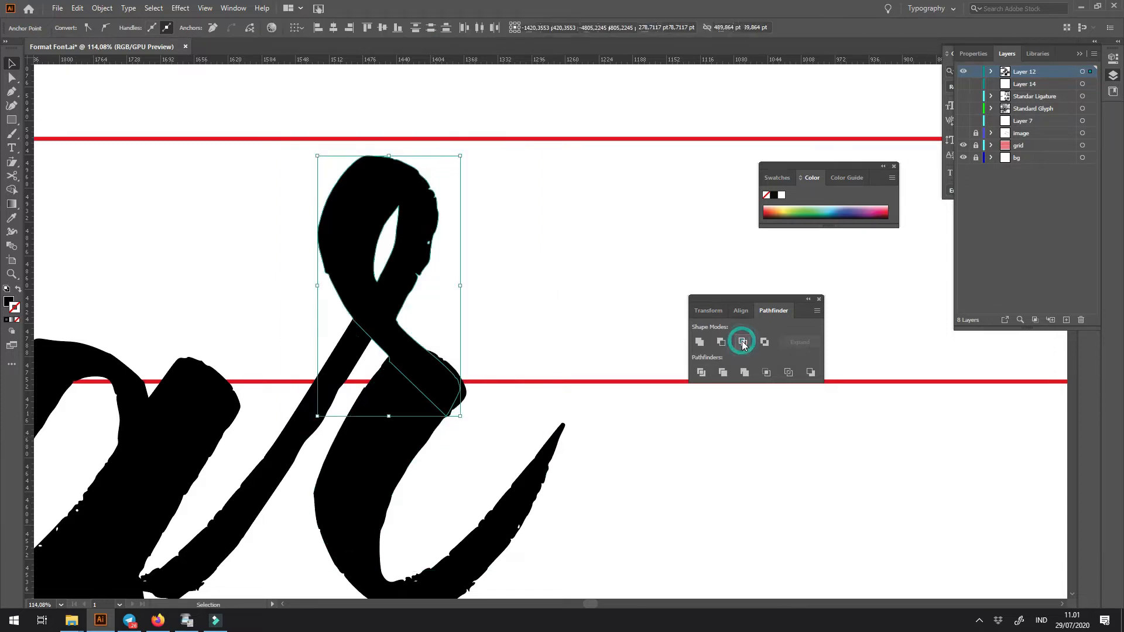
pyautogui.hotkey('ctrl', 'z')
pyautogui.moveTo(461, 156); pyautogui.dragTo(436, 235)
pyautogui.moveTo(393, 270)
pyautogui.mouseDown()
pyautogui.moveTo(405, 222)
pyautogui.moveTo(409, 260)
pyautogui.mouseUp()
pyautogui.click(523, 309)
pyautogui.hotkey('ctrl', '-')
pyautogui.hotkey('ctrl', '-')
pyautogui.hotkey('ctrl', '-')
pyautogui.hotkey('ctrl', '-')
pyautogui.hotkey('ctrl', '-')
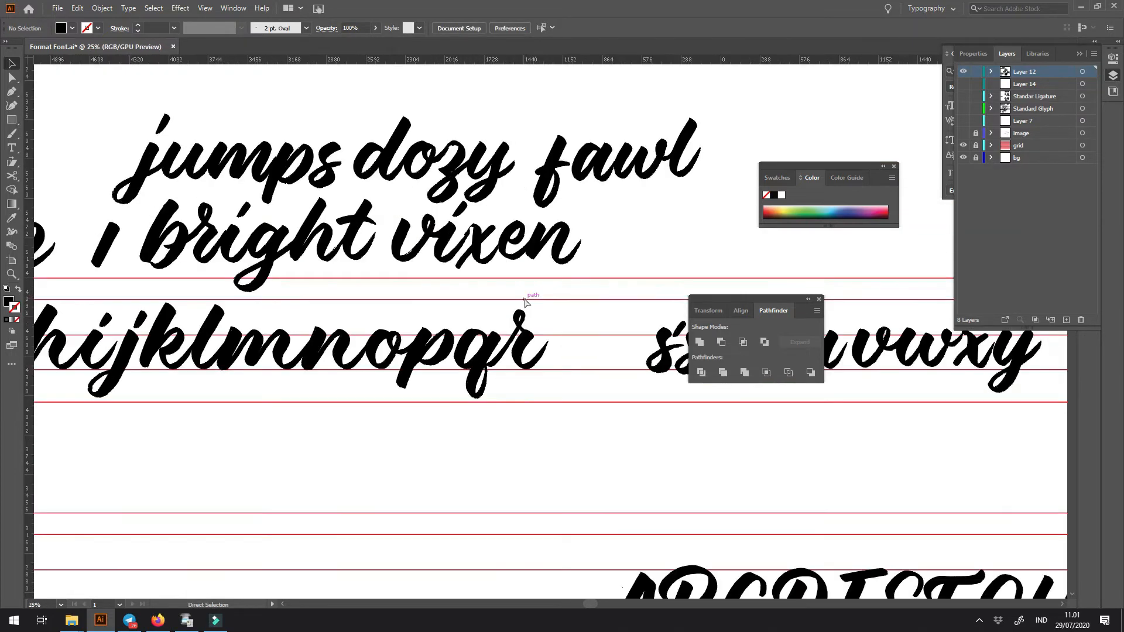
pyautogui.moveTo(502, 308); pyautogui.dragTo(563, 222)
pyautogui.moveTo(315, 271); pyautogui.dragTo(751, 477)
pyautogui.hotkey('ctrl', 'z')
# - Lower the upper end of the r's entry stroke and move the loop down to fit the crossing beside the exit stroke
pyautogui.hotkey('ctrl', 'space')
pyautogui.moveTo(550, 325); pyautogui.dragTo(613, 402)
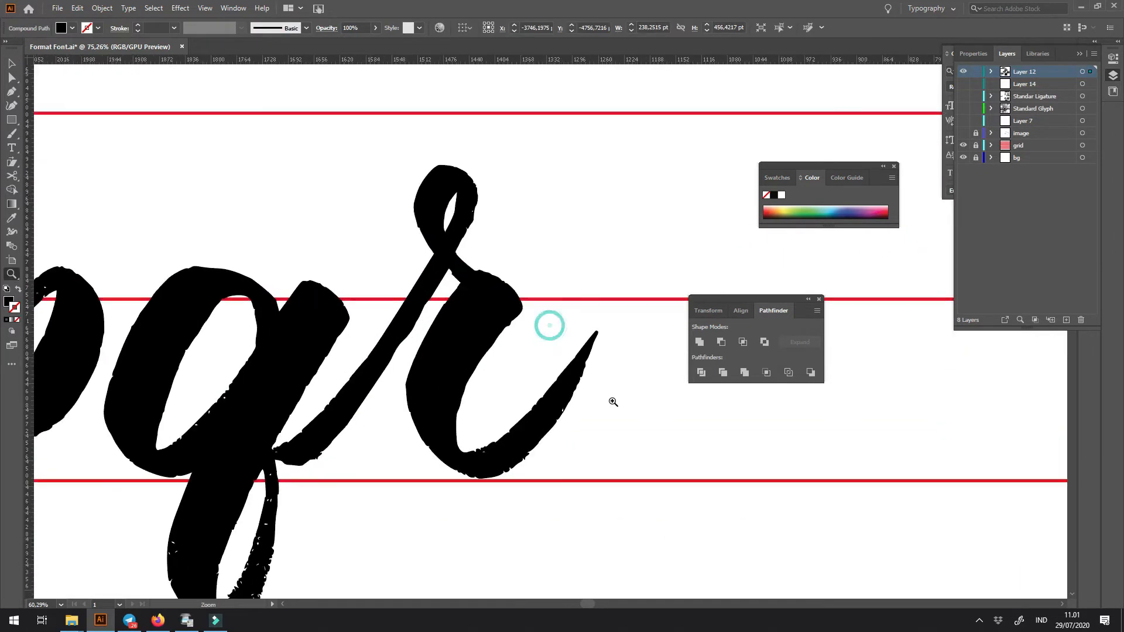
pyautogui.moveTo(453, 243); pyautogui.dragTo(434, 283)
pyautogui.moveTo(454, 230); pyautogui.dragTo(441, 244)
pyautogui.scroll(3, 451, 249)
pyautogui.moveTo(469, 352); pyautogui.dragTo(419, 332)
pyautogui.moveTo(485, 320); pyautogui.dragTo(438, 438)
pyautogui.hotkey('ctrl', 'z')
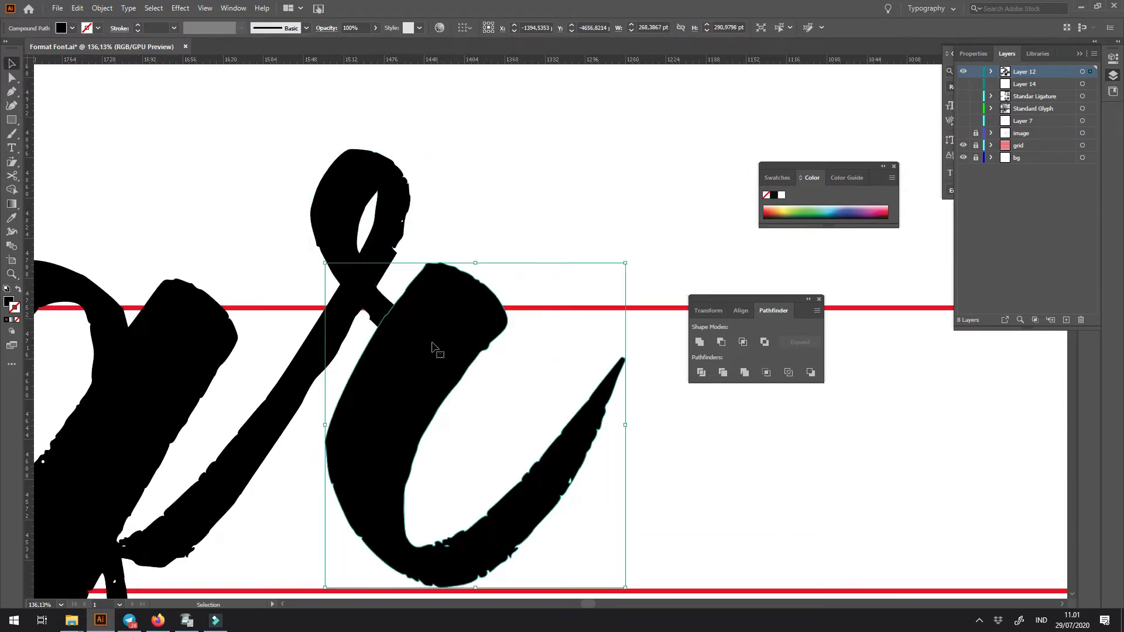
# - Show the r's exit stroke as an outline, and move and rotate the loop counterclockwise so its tail lies over the stroke's top
pyautogui.hotkey('shift', 'x')
pyautogui.moveTo(414, 341); pyautogui.dragTo(431, 311)
pyautogui.moveTo(410, 205); pyautogui.dragTo(419, 194)
pyautogui.click(458, 112)
pyautogui.click(399, 139)
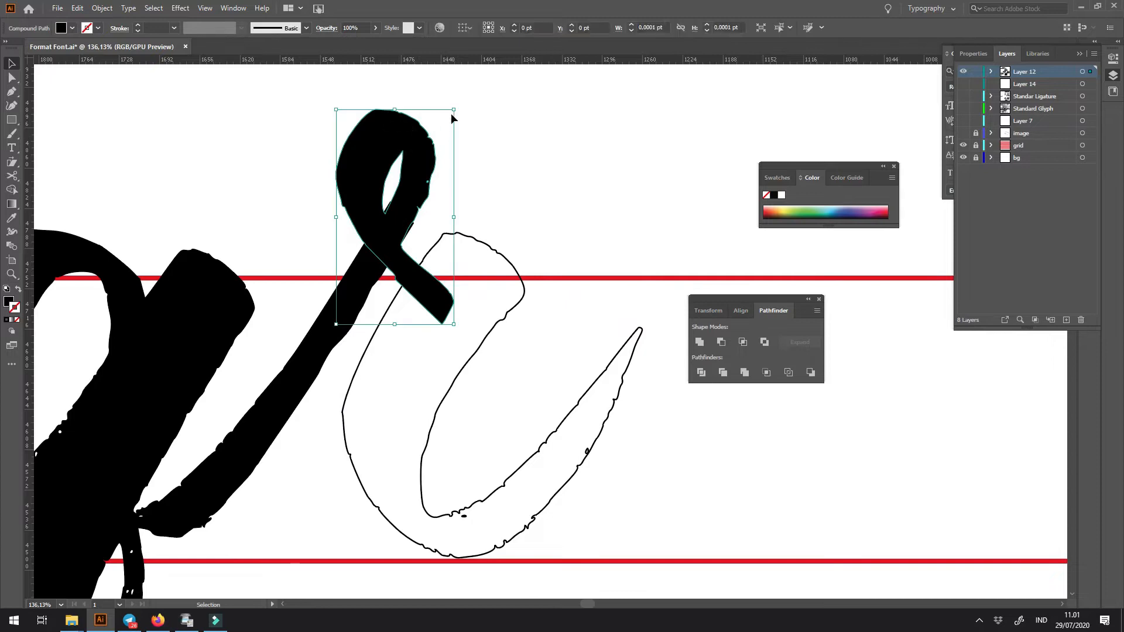
pyautogui.click(458, 108)
pyautogui.click(421, 134)
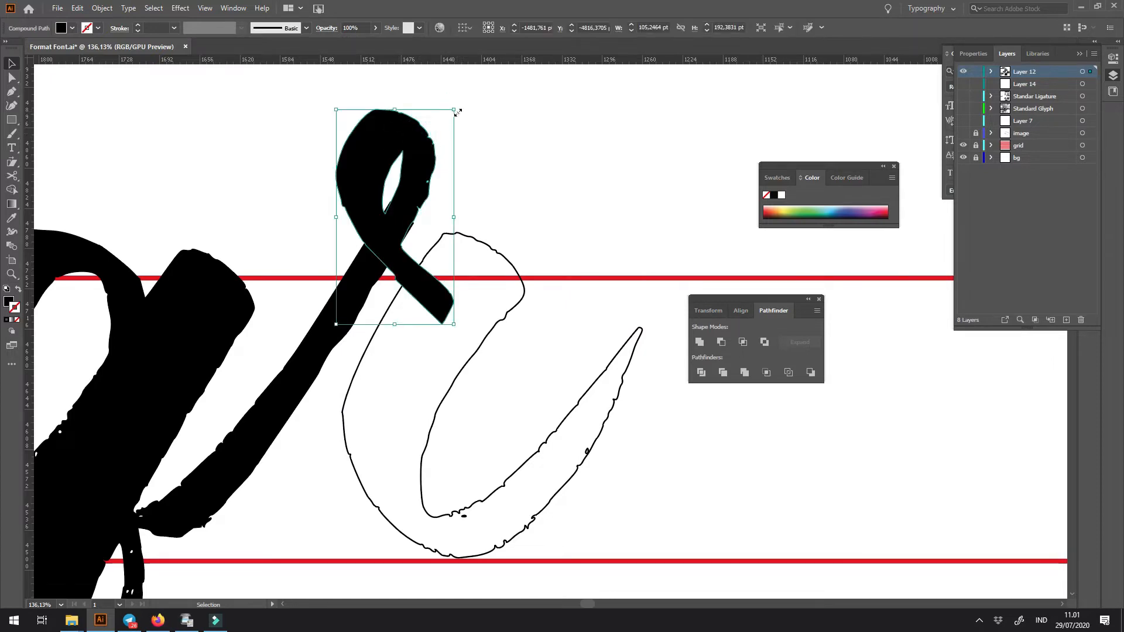
pyautogui.moveTo(458, 109); pyautogui.dragTo(426, 118)
pyautogui.moveTo(417, 185); pyautogui.dragTo(427, 165)
# - Reshape the anchors of the loop's tail so it blends into the upper contour of the outlined exit stroke
pyautogui.press('z')
pyautogui.click(443, 228)
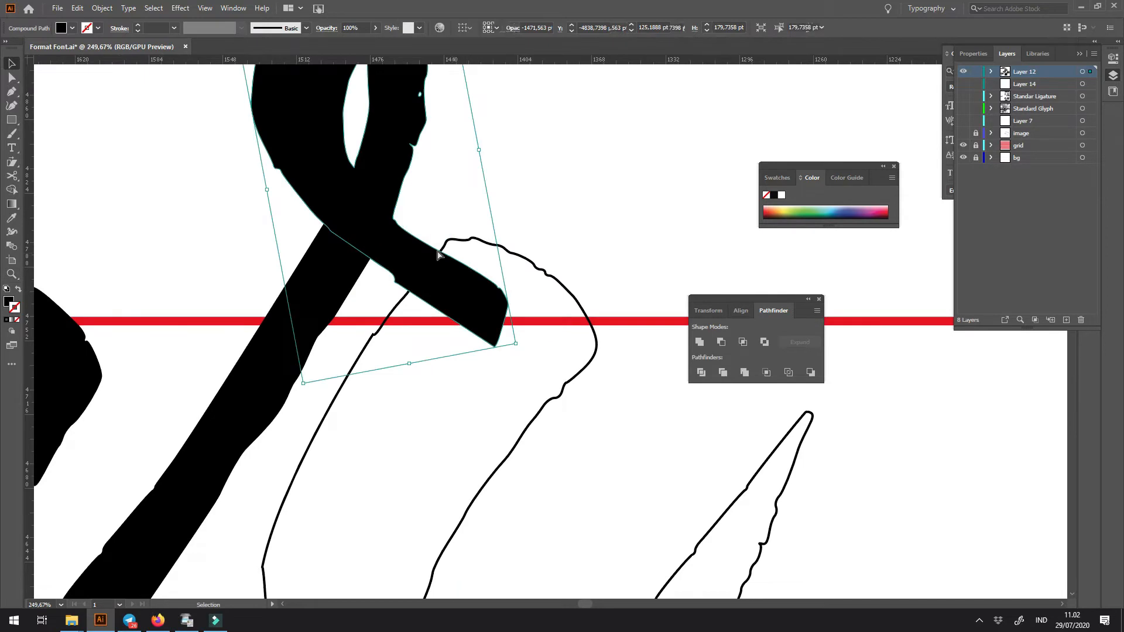
pyautogui.press('a')
pyautogui.moveTo(452, 246); pyautogui.dragTo(418, 240)
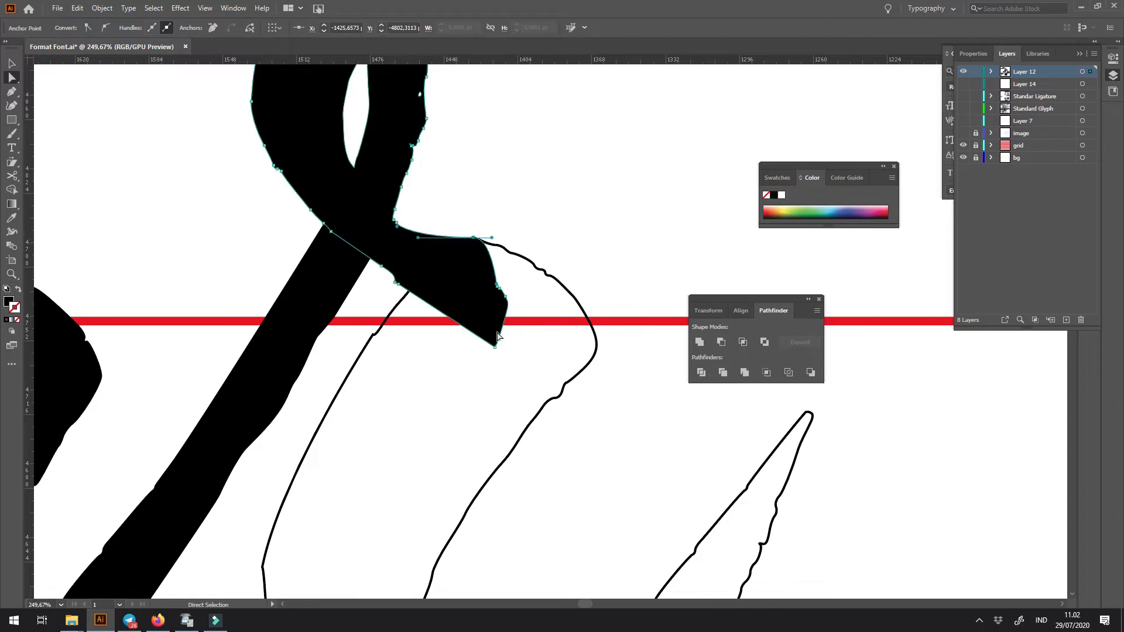
pyautogui.moveTo(490, 325); pyautogui.dragTo(474, 288)
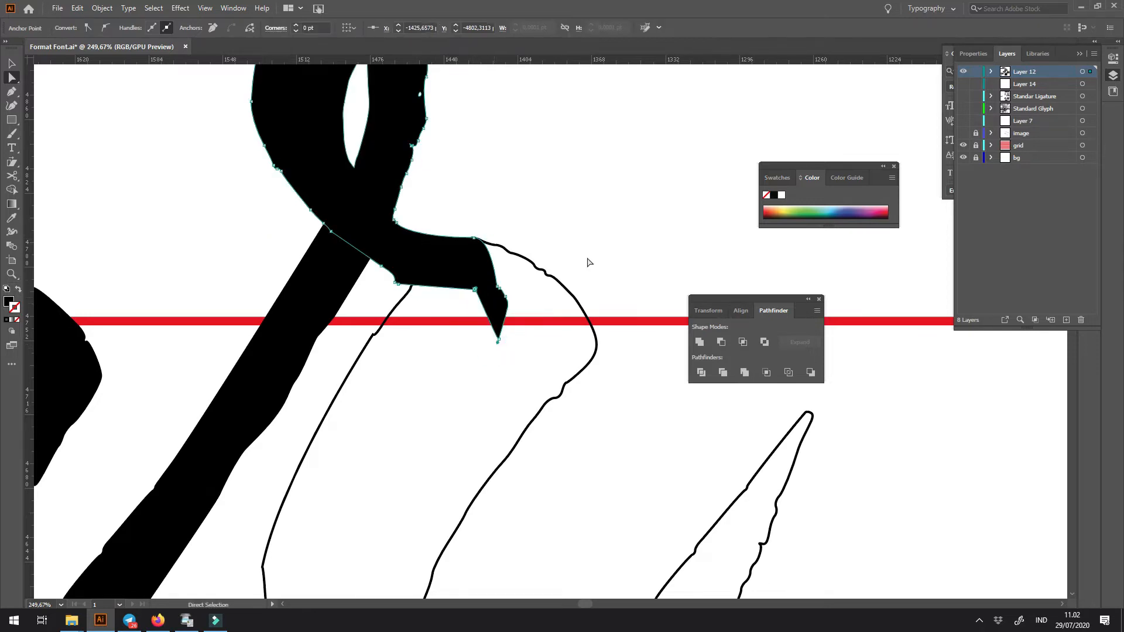
# - Restore the solid black fill of the r's outlined exit stroke
pyautogui.click(564, 283)
pyautogui.click(602, 249)
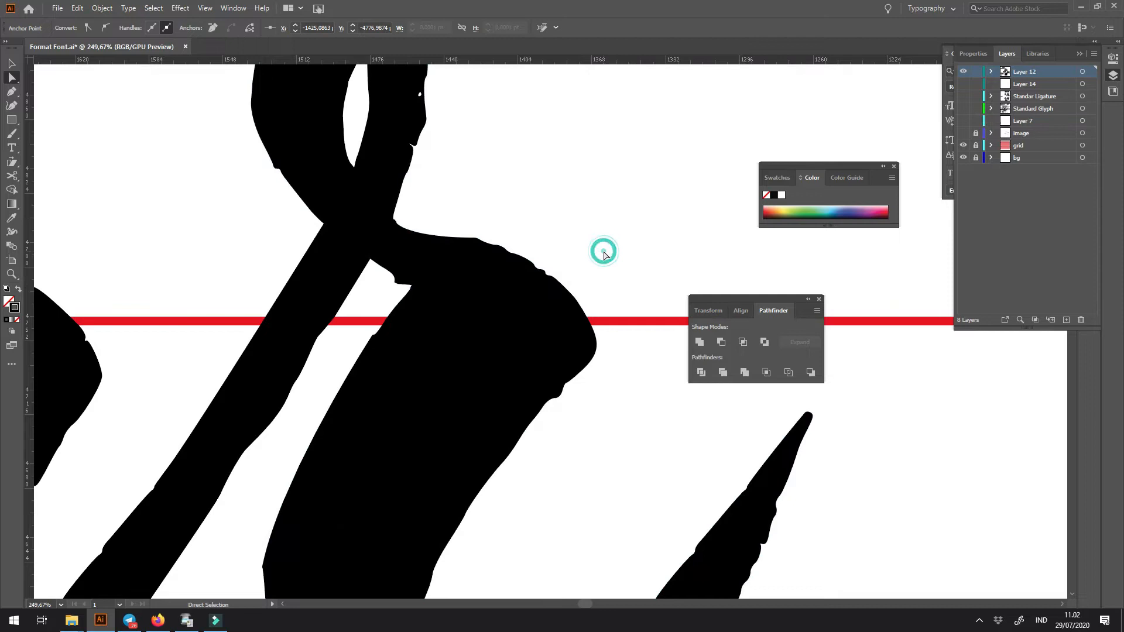
pyautogui.hotkey('ctrl', '-')
pyautogui.hotkey('ctrl', '-')
pyautogui.hotkey('ctrl', '-')
pyautogui.hotkey('ctrl', '-')
pyautogui.hotkey('ctrl', '-')
pyautogui.hotkey('ctrl', '-')
pyautogui.hotkey('ctrl', '-')
pyautogui.hotkey('ctrl', '-')
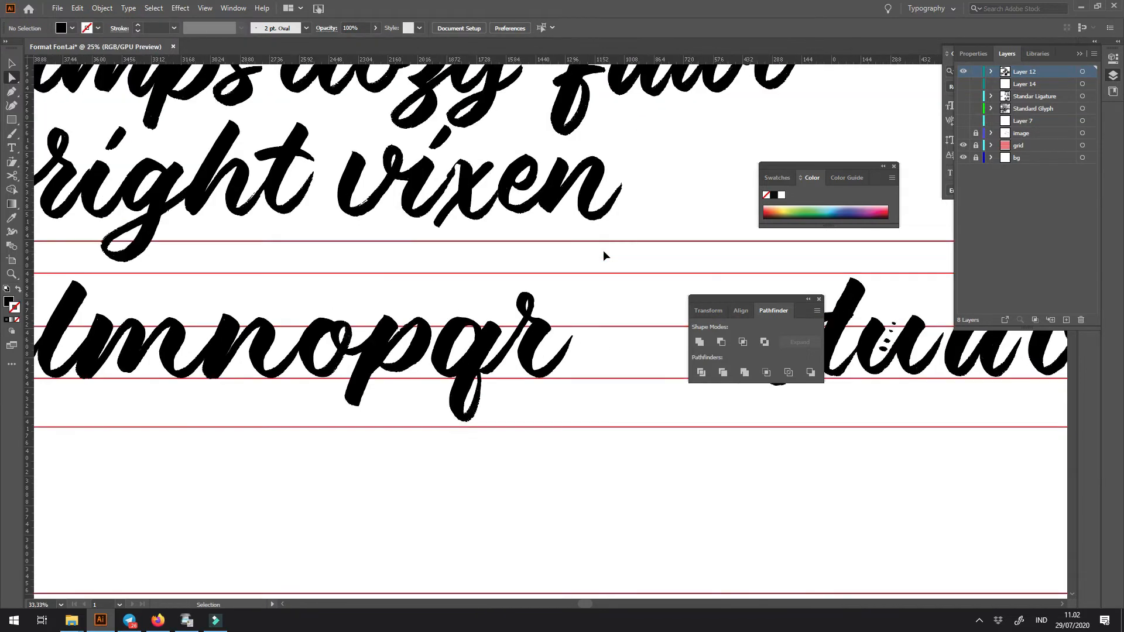
# - Move the s next to the r's exit stroke and delete the spare shape there
pyautogui.moveTo(526, 313); pyautogui.dragTo(447, 429)
pyautogui.press('z')
pyautogui.moveTo(494, 386); pyautogui.dragTo(403, 406)
pyautogui.moveTo(501, 347); pyautogui.dragTo(346, 345)
pyautogui.press('z')
pyautogui.press('v')
pyautogui.moveTo(545, 350); pyautogui.dragTo(412, 350)
pyautogui.press('z')
pyautogui.moveTo(346, 312); pyautogui.dragTo(421, 451)
pyautogui.press('v')
pyautogui.click(361, 392)
pyautogui.press('Delete')
# - Draw a closed Pen shape around the s that leaves a gap in its lower loop, and intersect it with the s
pyautogui.press('z')
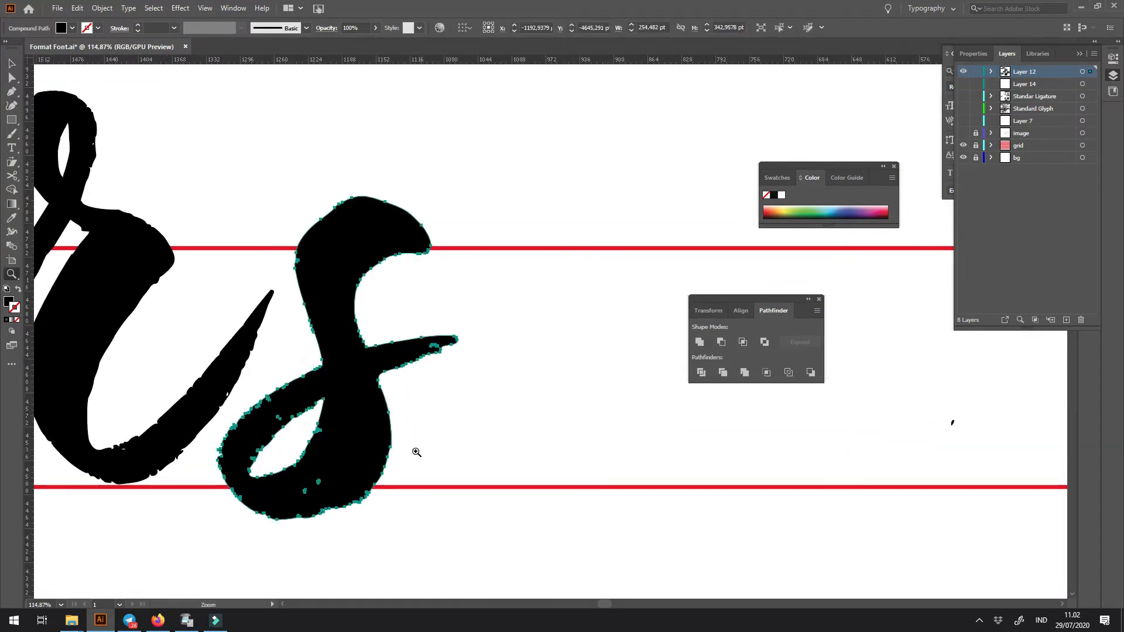
pyautogui.click(278, 445)
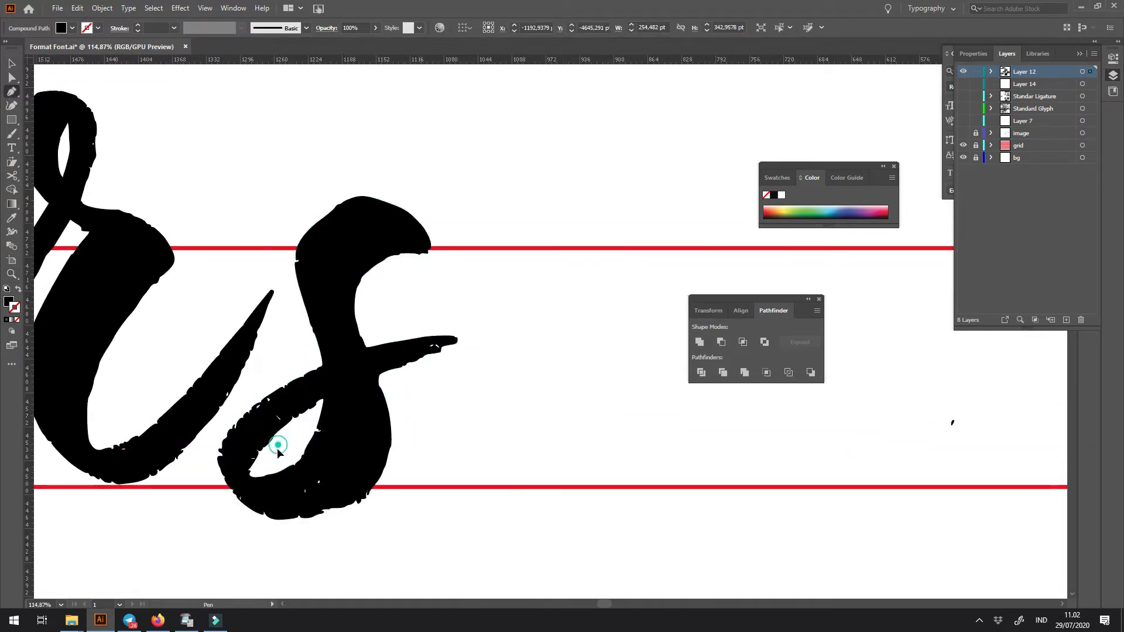
pyautogui.click(251, 476)
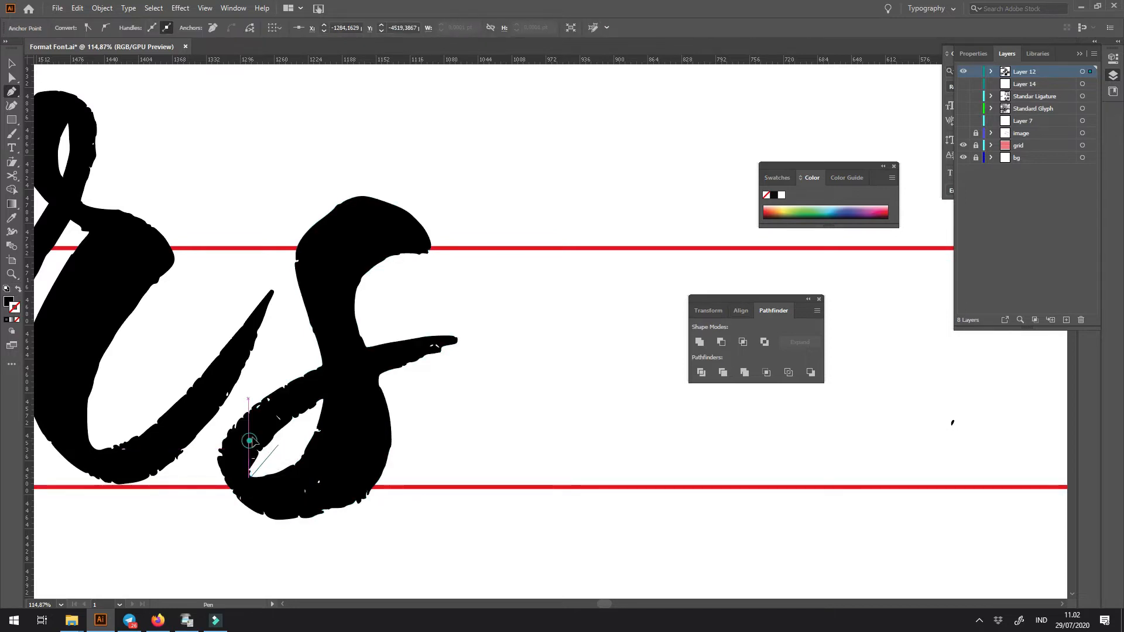
pyautogui.moveTo(261, 413); pyautogui.dragTo(256, 407)
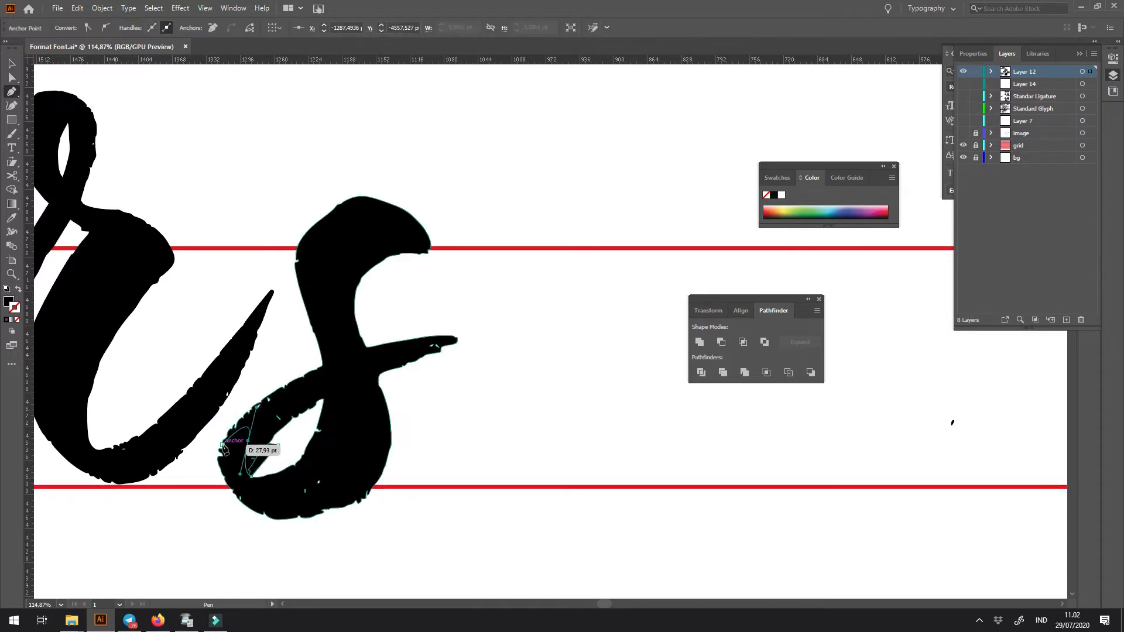
pyautogui.moveTo(221, 450); pyautogui.dragTo(209, 482)
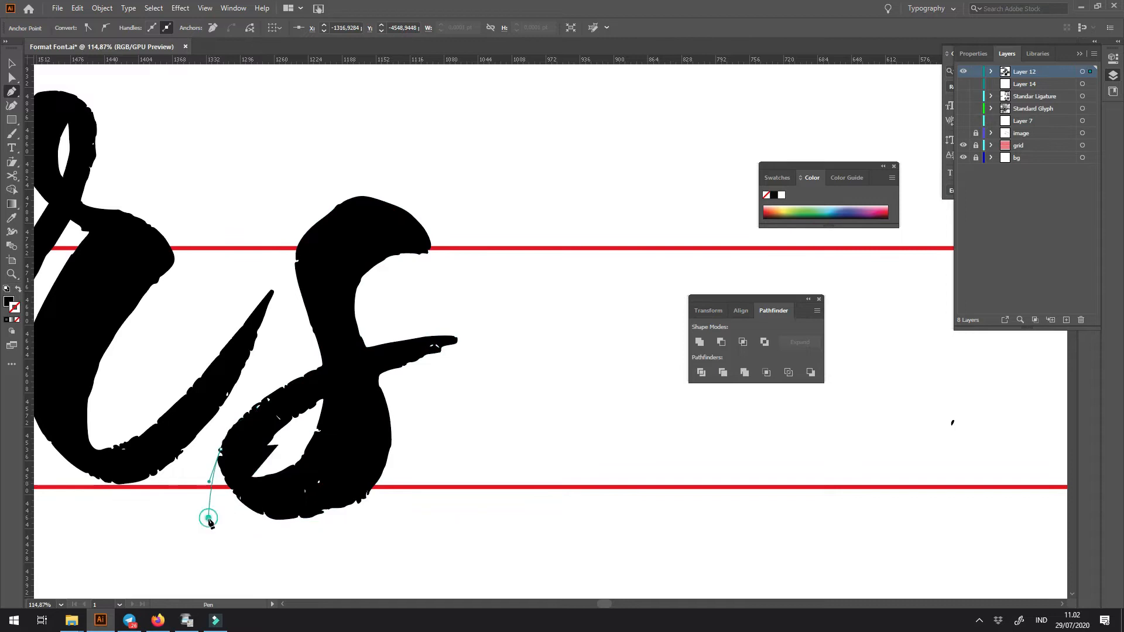
pyautogui.click(294, 559)
pyautogui.click(423, 537)
pyautogui.click(572, 306)
pyautogui.click(497, 184)
pyautogui.click(351, 156)
pyautogui.moveTo(246, 256)
pyautogui.mouseDown()
pyautogui.moveTo(224, 431)
pyautogui.moveTo(243, 264)
pyautogui.mouseUp()
pyautogui.click(265, 426)
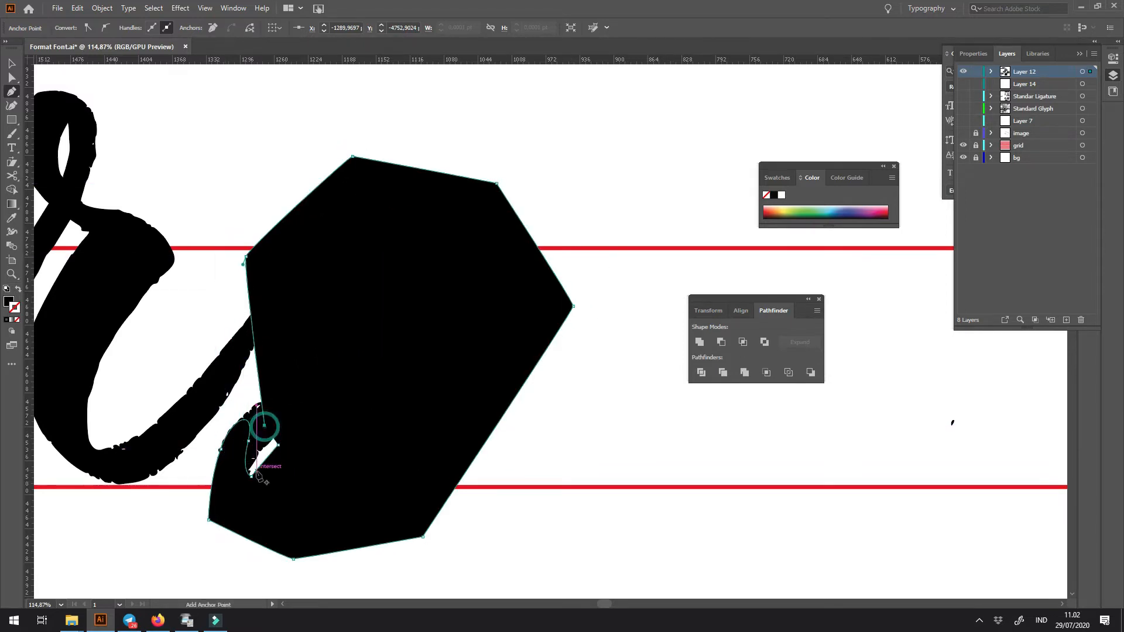
pyautogui.click(278, 447)
pyautogui.press('v')
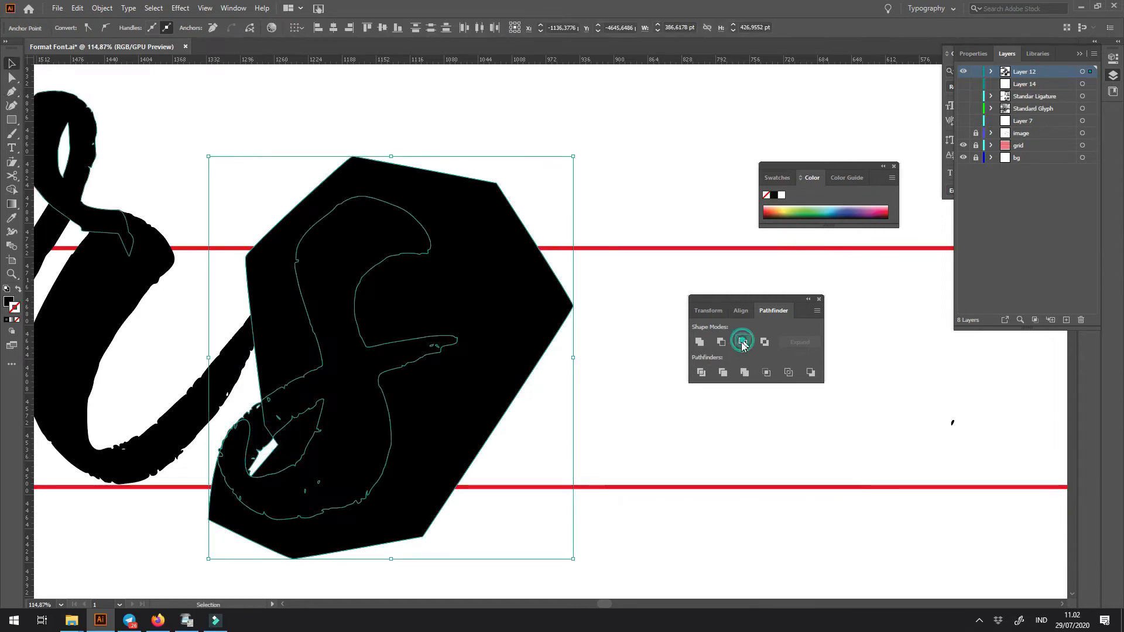
pyautogui.click(742, 343)
# - Cut off the stub between the s's spine and its lower hook using a Pen shape and Minus Front
pyautogui.press('z')
pyautogui.moveTo(282, 386); pyautogui.dragTo(381, 381)
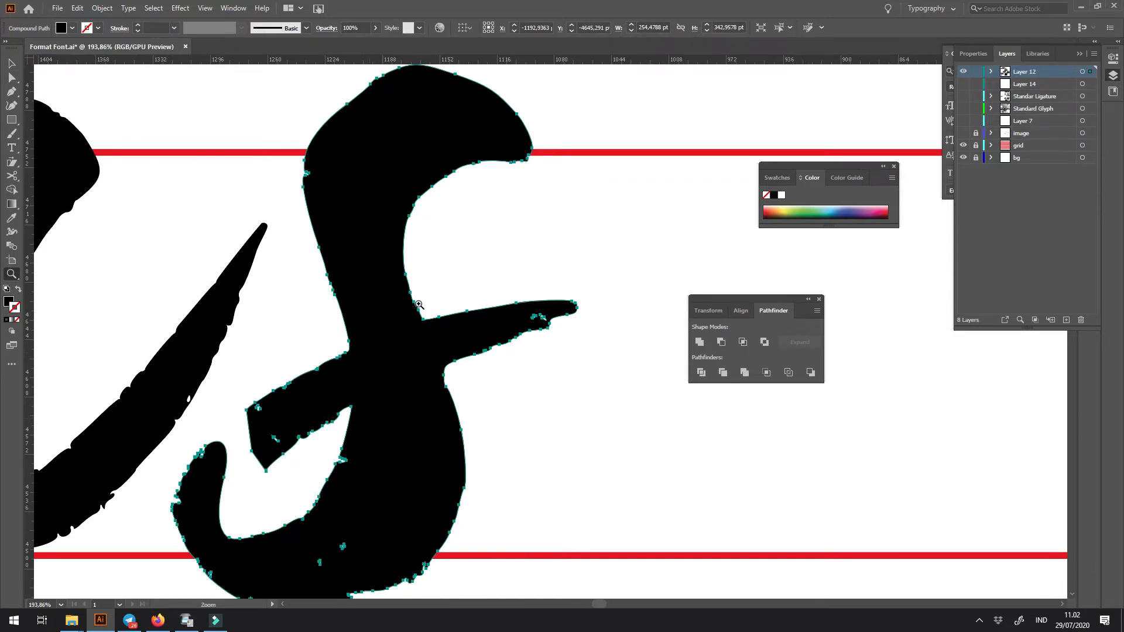
pyautogui.click(327, 338)
pyautogui.click(349, 350)
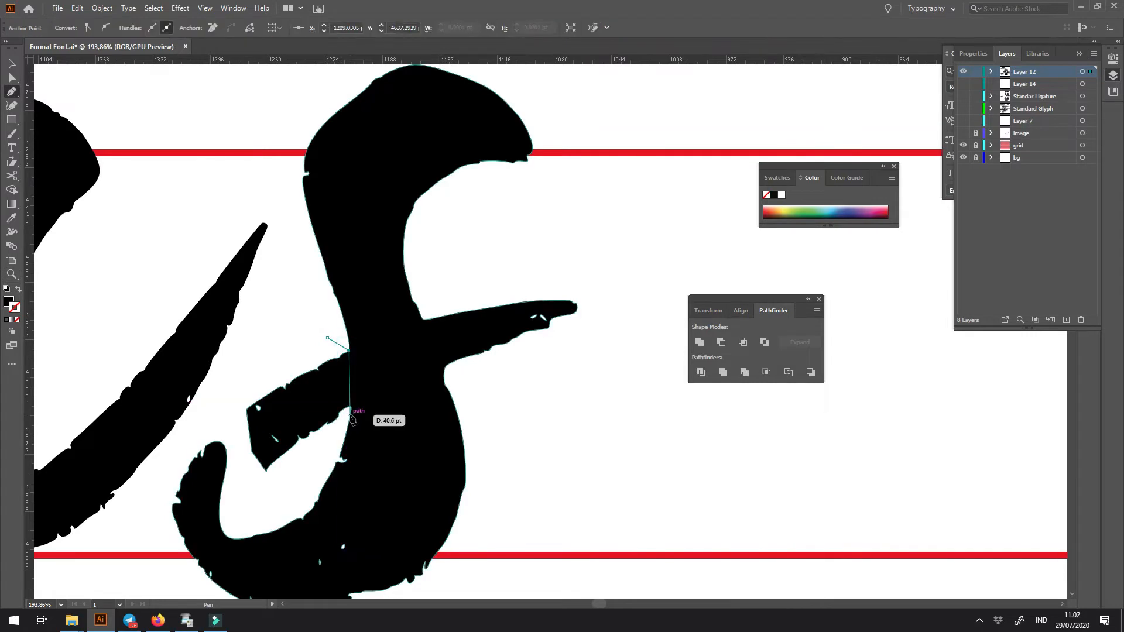
pyautogui.click(294, 485)
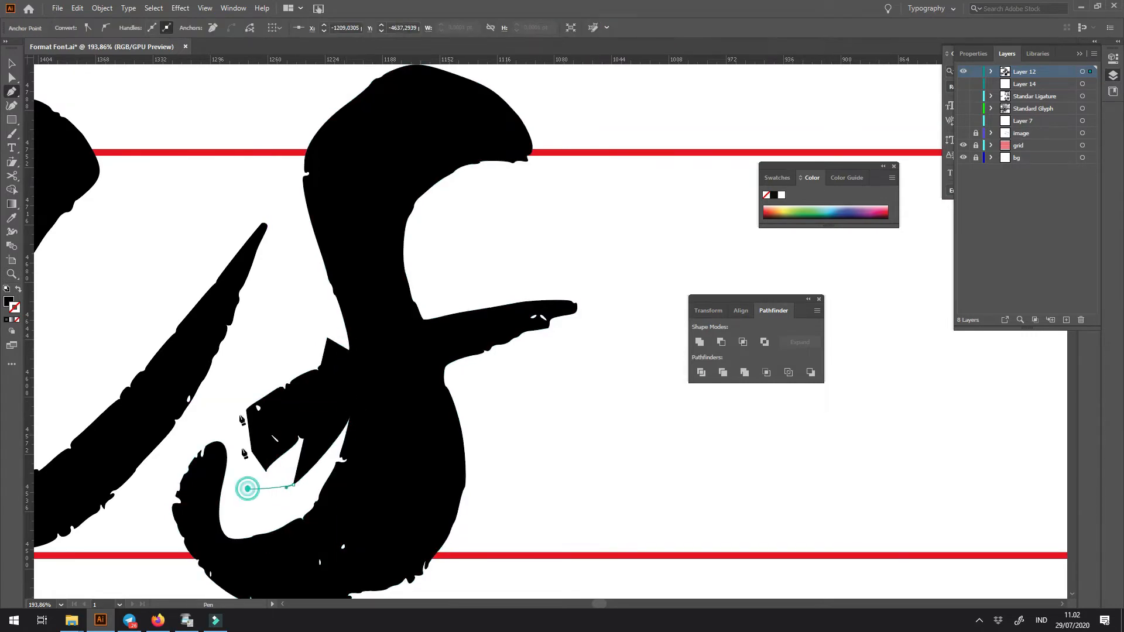
pyautogui.click(248, 489)
pyautogui.click(236, 377)
pyautogui.press('v')
pyautogui.keyDown('shift'); pyautogui.click(412, 306); pyautogui.keyUp('shift')
pyautogui.click(722, 343)
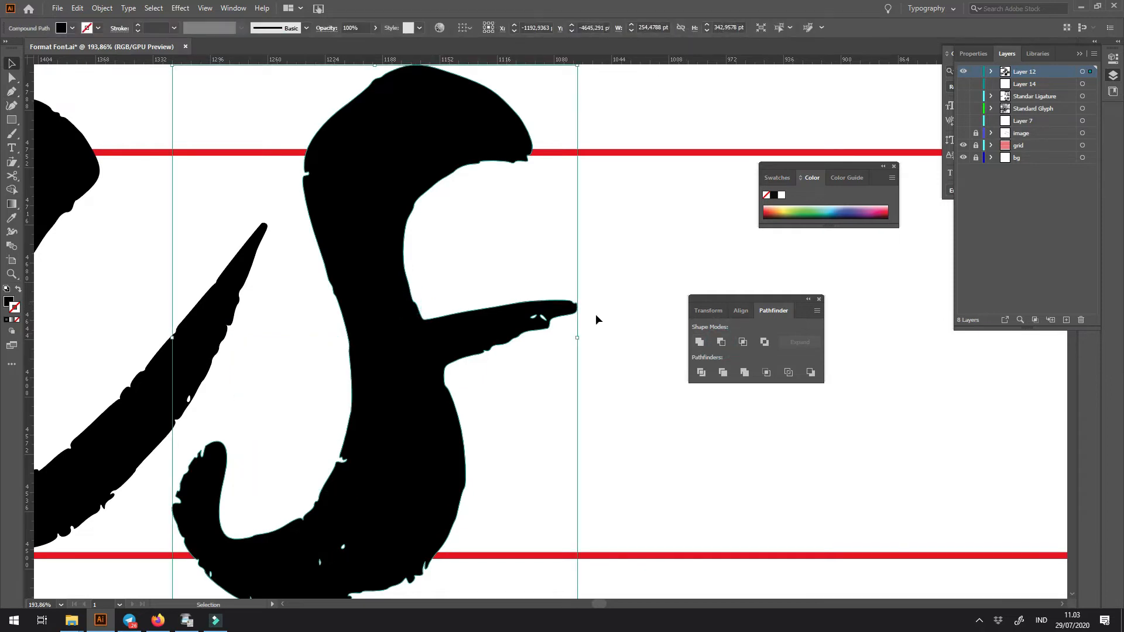
# - Cut the thin exit stroke off the outer side of the s's spine using a Pen shape and Minus Front
pyautogui.press('p')
pyautogui.moveTo(423, 319); pyautogui.dragTo(470, 284)
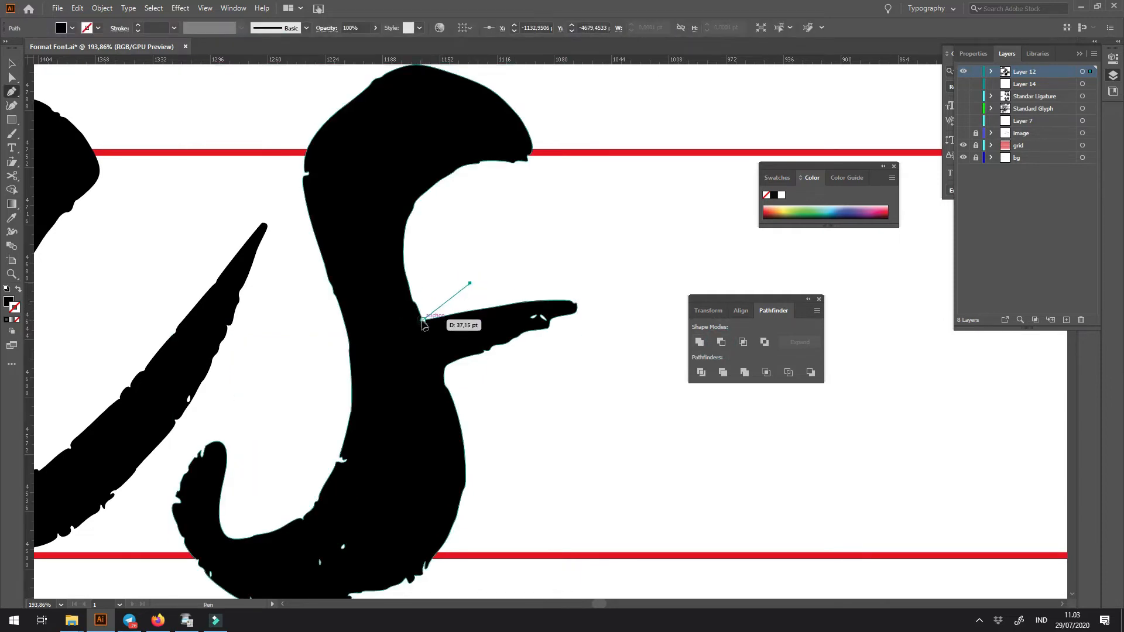
pyautogui.click(446, 387)
pyautogui.click(578, 378)
pyautogui.moveTo(609, 283); pyautogui.dragTo(517, 261)
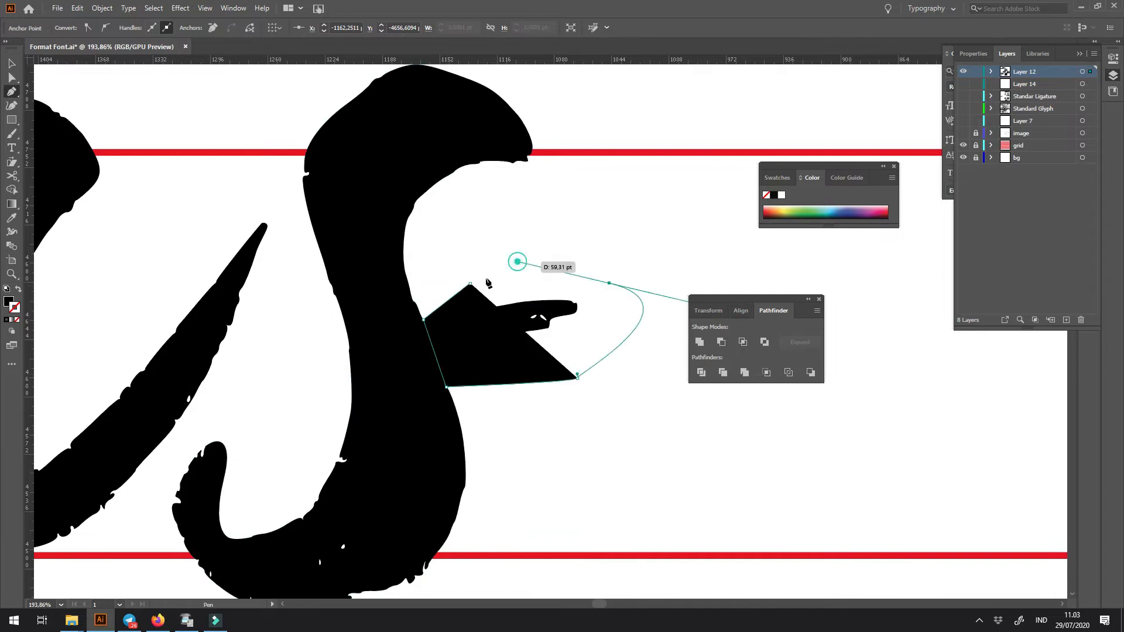
pyautogui.click(517, 261)
pyautogui.press('v')
pyautogui.keyDown('shift'); pyautogui.click(392, 261); pyautogui.keyUp('shift')
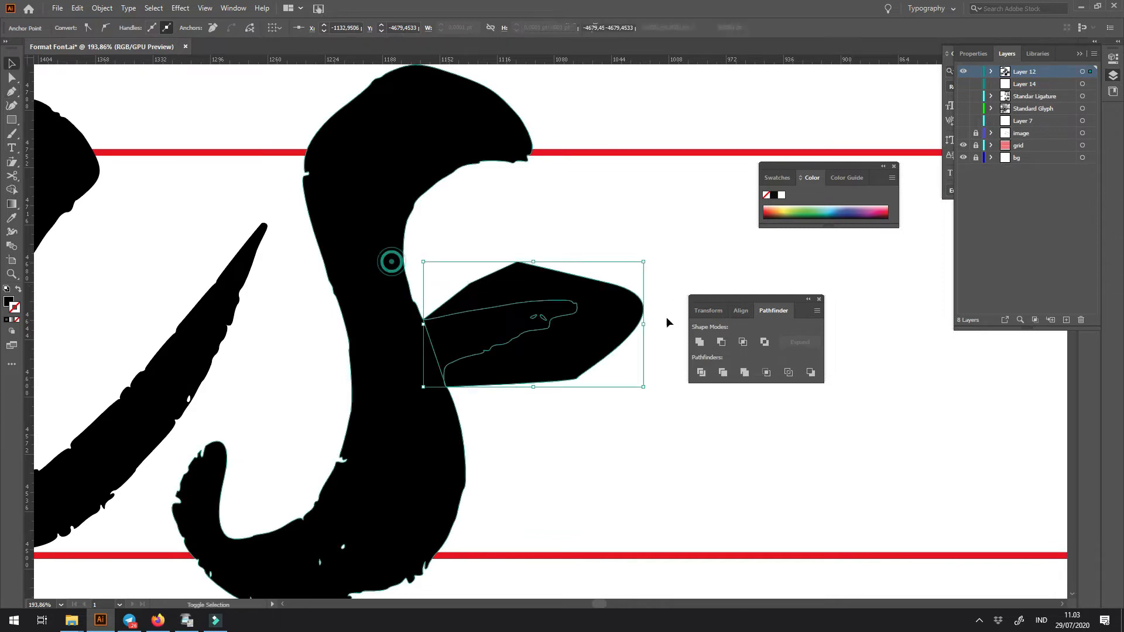
pyautogui.click(725, 342)
pyautogui.click(686, 244)
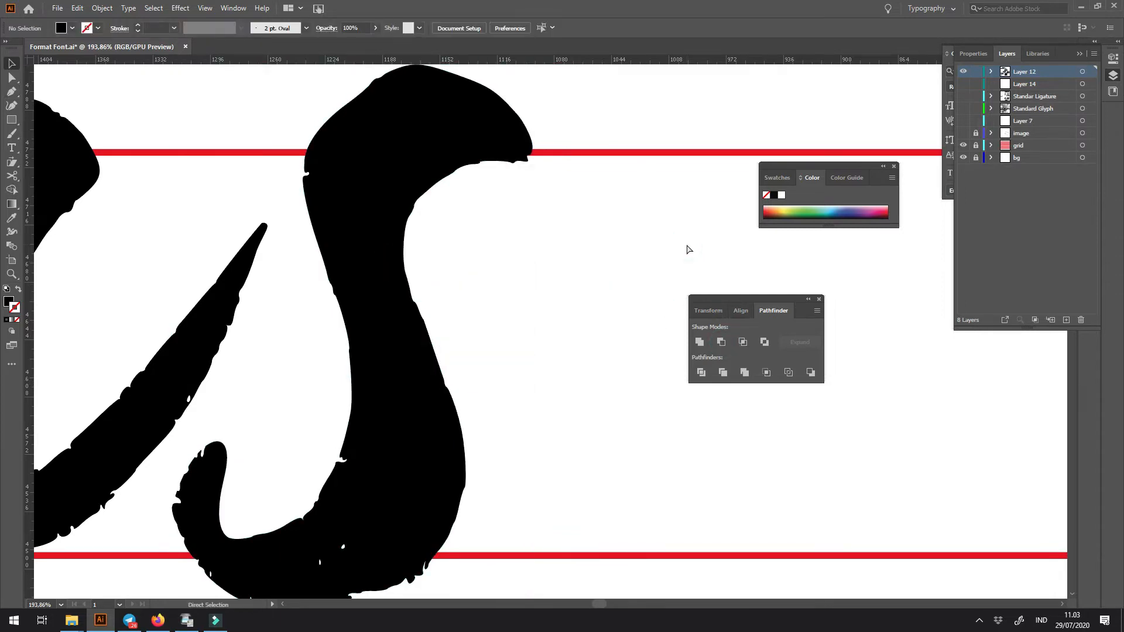
# - Scale the trimmed s down, rotate it slightly counterclockwise, and reposition it between the guides beside the r
pyautogui.hotkey('ctrl', '-')
pyautogui.hotkey('ctrl', '-')
pyautogui.hotkey('ctrl', '-')
pyautogui.hotkey('ctrl', '-')
pyautogui.hotkey('ctrl', '-')
pyautogui.hotkey('ctrl', '-')
pyautogui.hotkey('ctrl', '-')
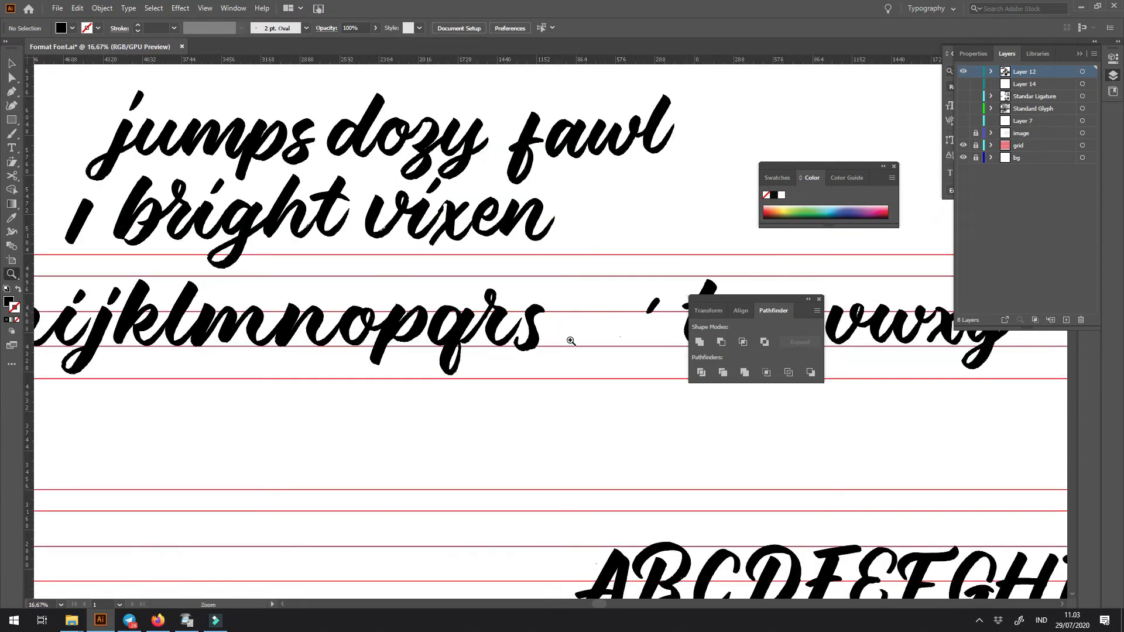
pyautogui.moveTo(571, 340); pyautogui.dragTo(311, 305)
pyautogui.moveTo(198, 268); pyautogui.dragTo(395, 471)
pyautogui.click(490, 473)
pyautogui.click(480, 506)
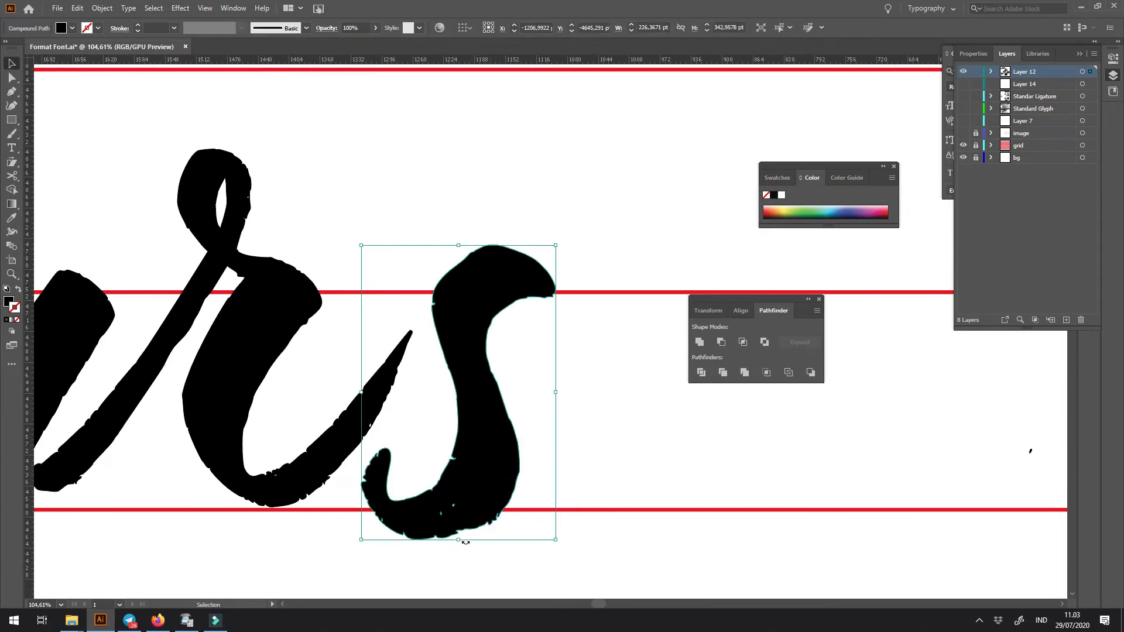
pyautogui.moveTo(459, 535); pyautogui.dragTo(487, 482)
pyautogui.moveTo(570, 247)
pyautogui.mouseDown()
pyautogui.moveTo(552, 257)
pyautogui.moveTo(534, 242)
pyautogui.moveTo(564, 257)
pyautogui.mouseUp()
pyautogui.moveTo(493, 382); pyautogui.dragTo(517, 401)
# - Nudge the s down and scale it up proportionally to about 239 by 316 pt
pyautogui.click(555, 372)
pyautogui.press('Down')
pyautogui.press('Down')
pyautogui.press('Down')
pyautogui.press('Down')
pyautogui.press('Down')
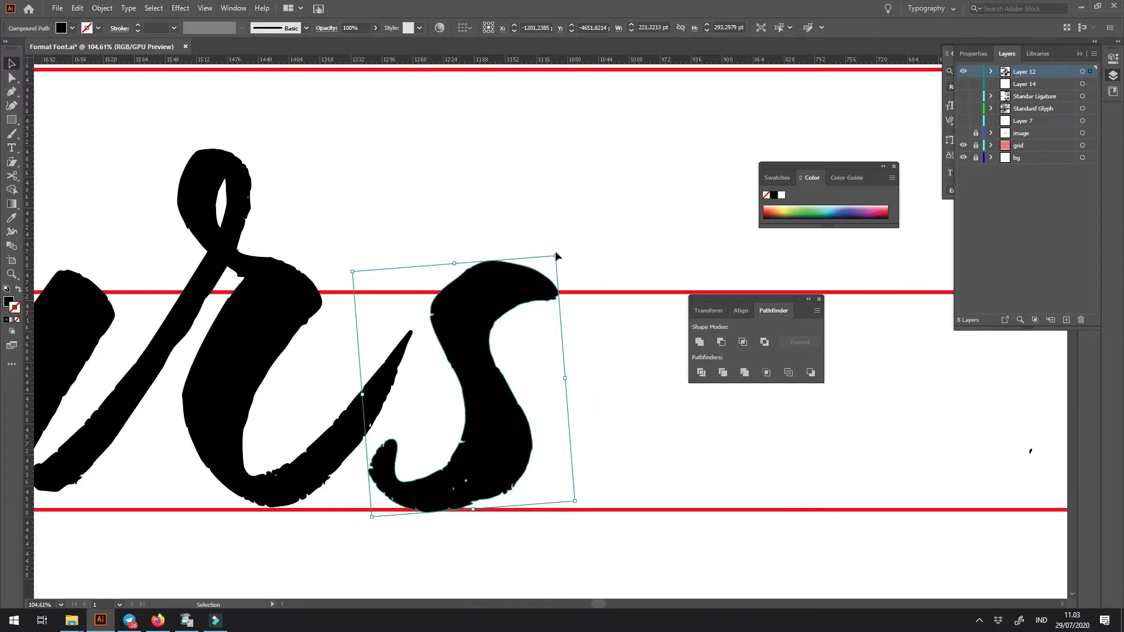
pyautogui.moveTo(558, 256); pyautogui.dragTo(562, 245)
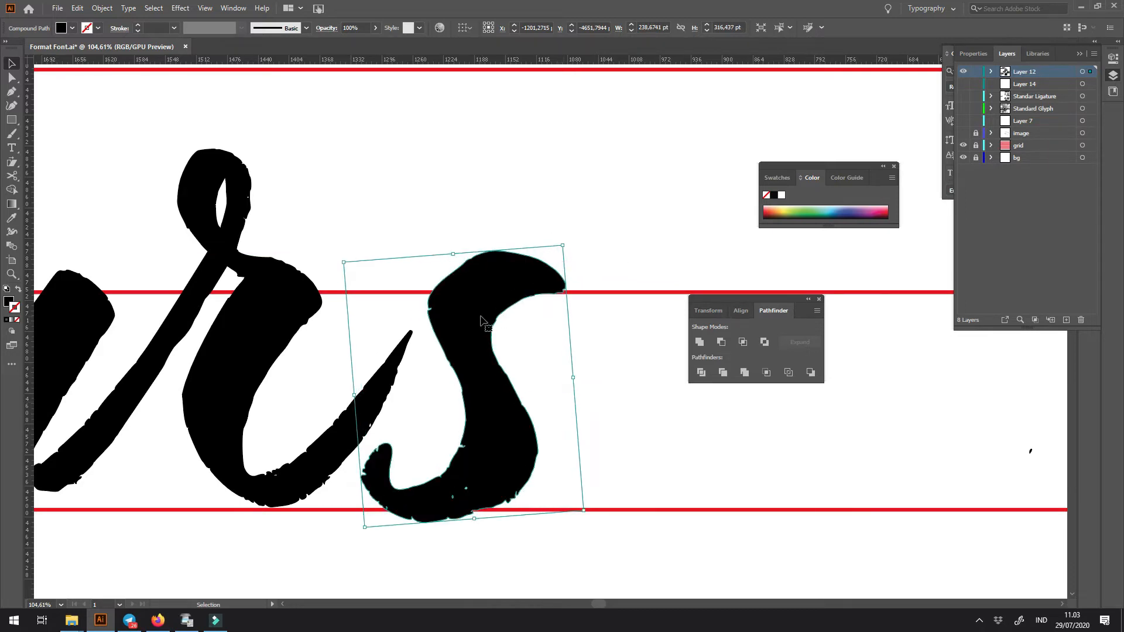
# - Nudge the trimmed s slightly closer to the r
pyautogui.moveTo(478, 318); pyautogui.dragTo(477, 316)
pyautogui.click(574, 255)
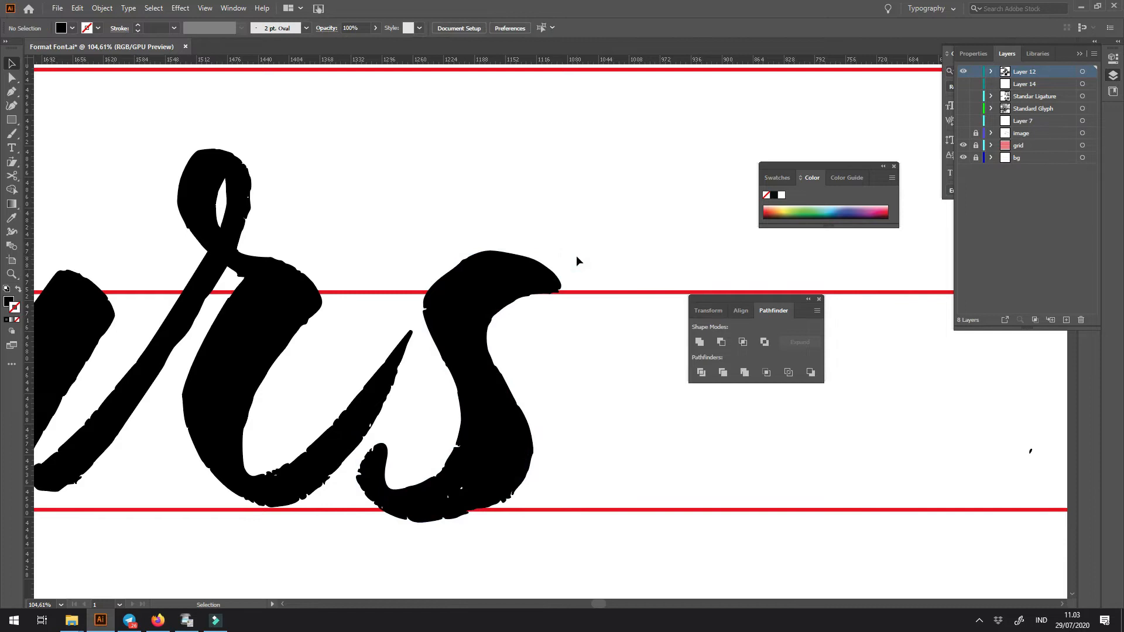
pyautogui.hotkey('ctrl', '1')
pyautogui.scroll(-5, 577, 261)
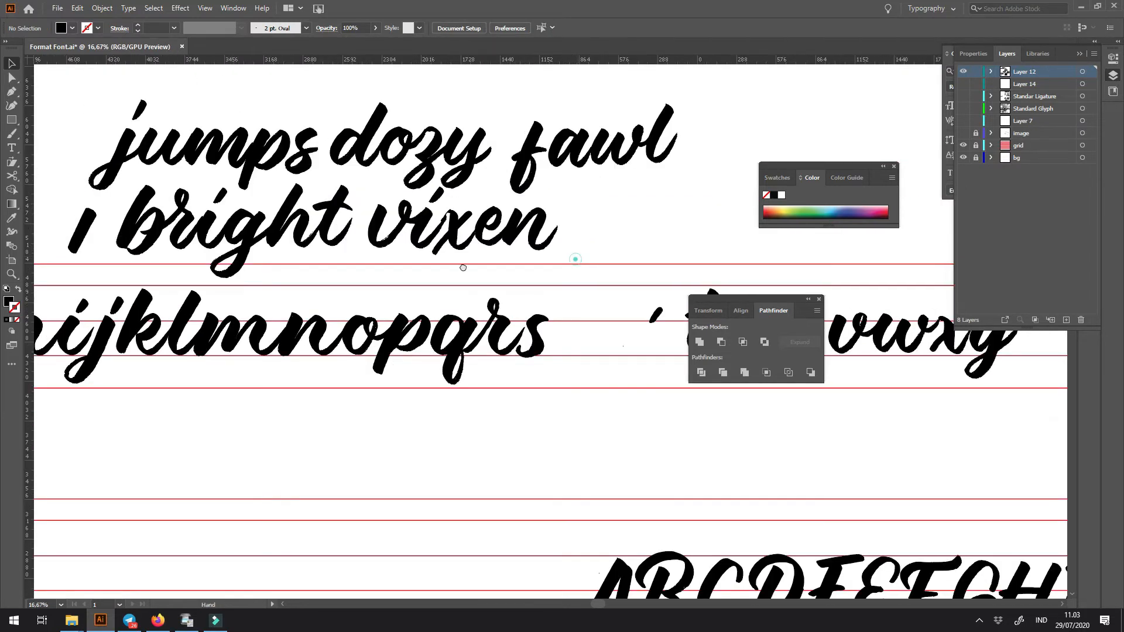
# - Place a copy of the finished l between the guides directly after the s
pyautogui.moveTo(463, 267); pyautogui.dragTo(257, 269)
pyautogui.press('z')
pyautogui.moveTo(314, 313); pyautogui.dragTo(620, 399)
pyautogui.press('v')
pyautogui.click(200, 326)
pyautogui.moveTo(205, 362); pyautogui.dragTo(605, 376)
pyautogui.moveTo(600, 414); pyautogui.dragTo(369, 416)
pyautogui.press('z')
pyautogui.moveTo(387, 321)
pyautogui.mouseDown()
pyautogui.moveTo(463, 393)
pyautogui.moveTo(561, 455)
pyautogui.mouseUp()
pyautogui.press('v')
pyautogui.moveTo(588, 345); pyautogui.dragTo(269, 357)
pyautogui.click(374, 377)
pyautogui.moveTo(487, 379)
pyautogui.mouseDown()
pyautogui.moveTo(543, 394)
pyautogui.moveTo(344, 369)
pyautogui.moveTo(430, 367)
pyautogui.mouseUp()
pyautogui.moveTo(331, 396); pyautogui.dragTo(119, 405)
pyautogui.moveTo(461, 398); pyautogui.dragTo(175, 430)
pyautogui.hotkey('ctrl', '-')
pyautogui.hotkey('ctrl', '-')
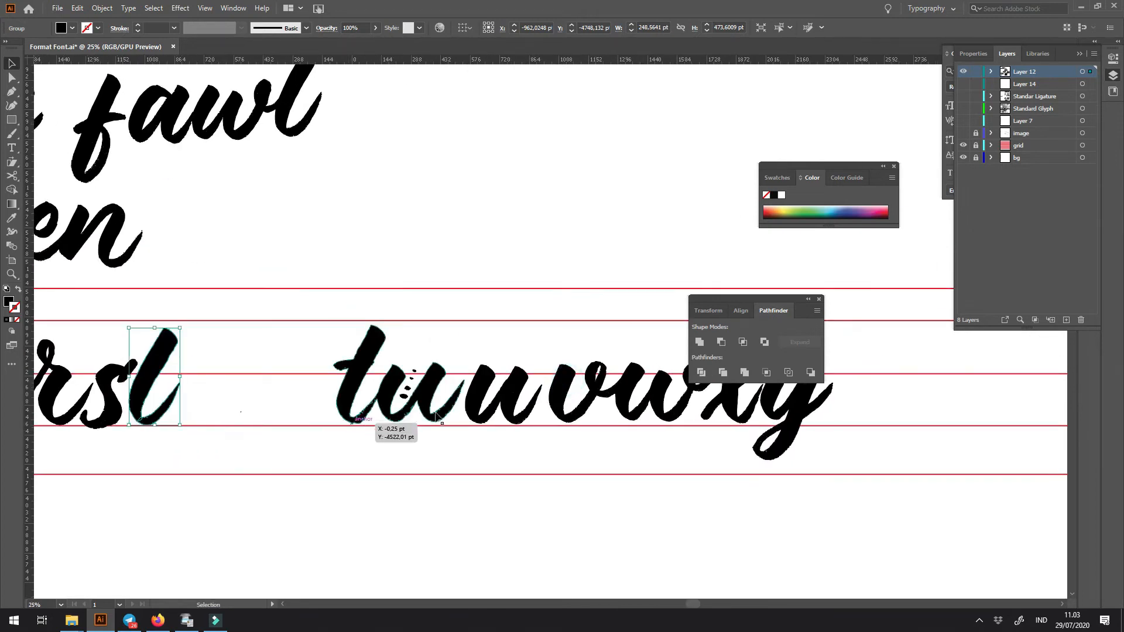
# - Delete the joined tu lettering and move the separate u beside the new l
pyautogui.click(439, 414)
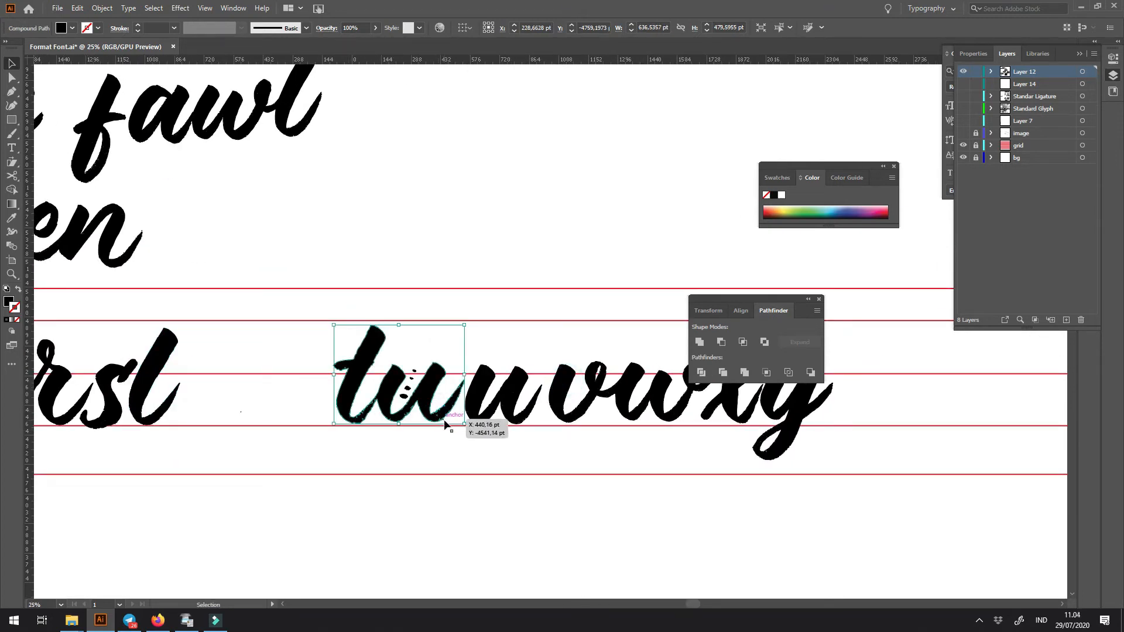
pyautogui.press('Delete')
pyautogui.press('Delete')
pyautogui.moveTo(445, 338); pyautogui.dragTo(530, 454)
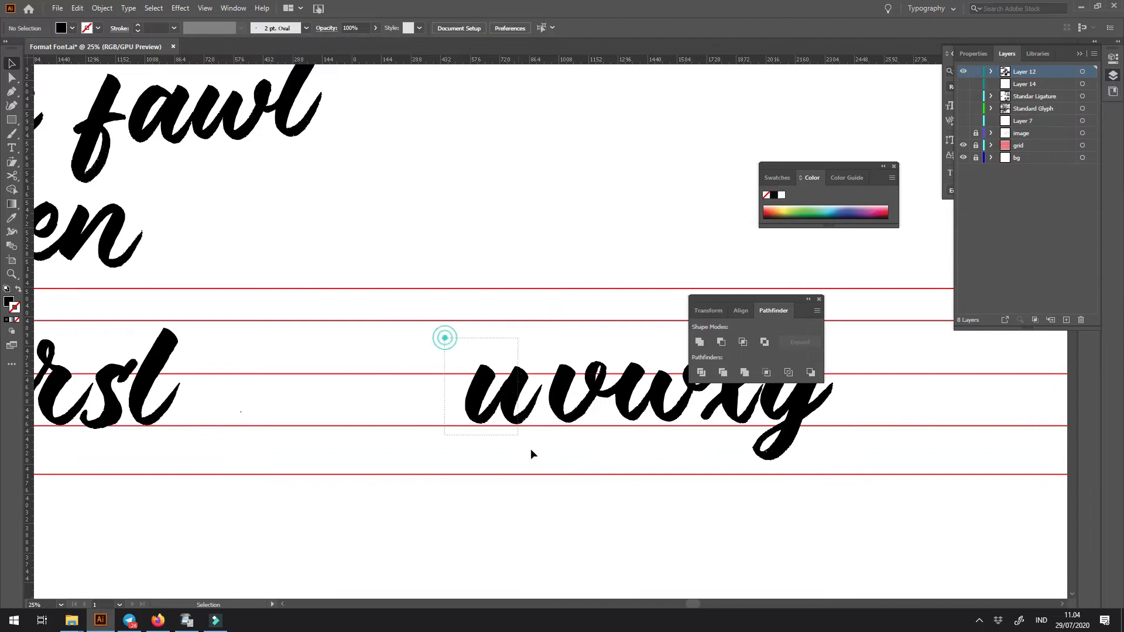
pyautogui.moveTo(509, 417); pyautogui.dragTo(220, 420)
pyautogui.moveTo(226, 459); pyautogui.dragTo(500, 433)
# - Place a duplicate brush stem with its exit stroke over the second stem of the u
pyautogui.moveTo(126, 423); pyautogui.dragTo(540, 402)
pyautogui.click(222, 382)
pyautogui.moveTo(221, 381); pyautogui.dragTo(622, 384)
pyautogui.moveTo(599, 413); pyautogui.dragTo(564, 403)
pyautogui.scroll(5, 602, 363)
pyautogui.moveTo(600, 359); pyautogui.dragTo(510, 354)
pyautogui.click(533, 372)
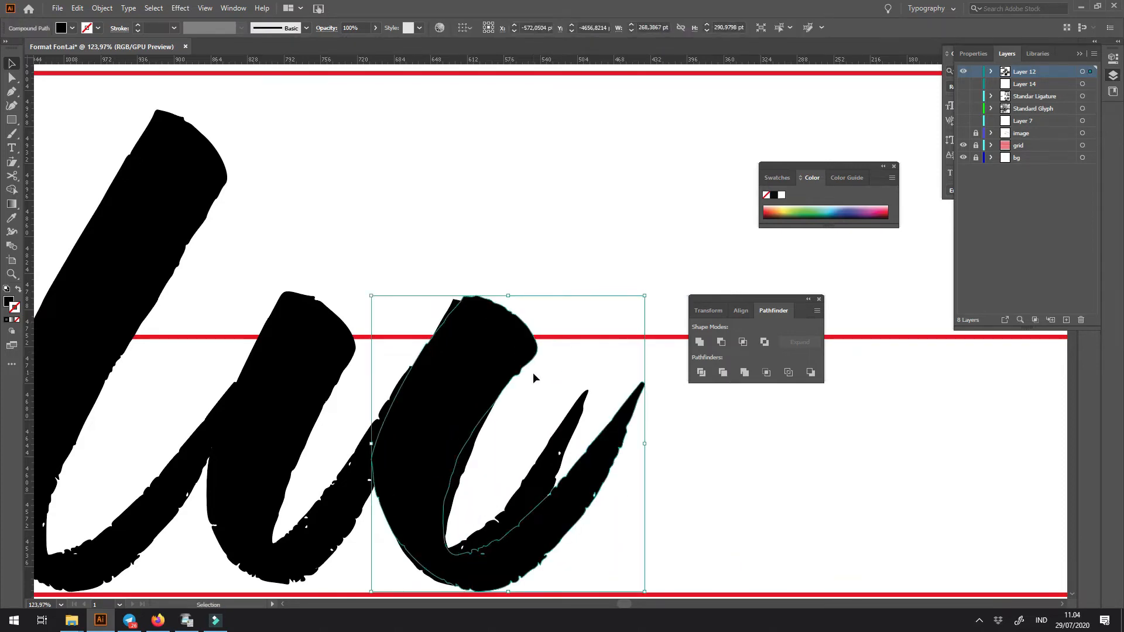
# - Turn the duplicate stem into an unfilled outline and draw a closed Pen shape around the u's second stem
pyautogui.hotkey('shift', 'x')
pyautogui.press('p')
pyautogui.moveTo(410, 330); pyautogui.dragTo(410, 423)
pyautogui.moveTo(410, 419); pyautogui.dragTo(377, 478)
pyautogui.moveTo(377, 478); pyautogui.dragTo(370, 562)
pyautogui.click(513, 604)
pyautogui.moveTo(703, 476); pyautogui.dragTo(179, 290)
pyautogui.moveTo(520, 468); pyautogui.dragTo(530, 461)
pyautogui.click(628, 186)
pyautogui.click(573, 125)
pyautogui.click(442, 70)
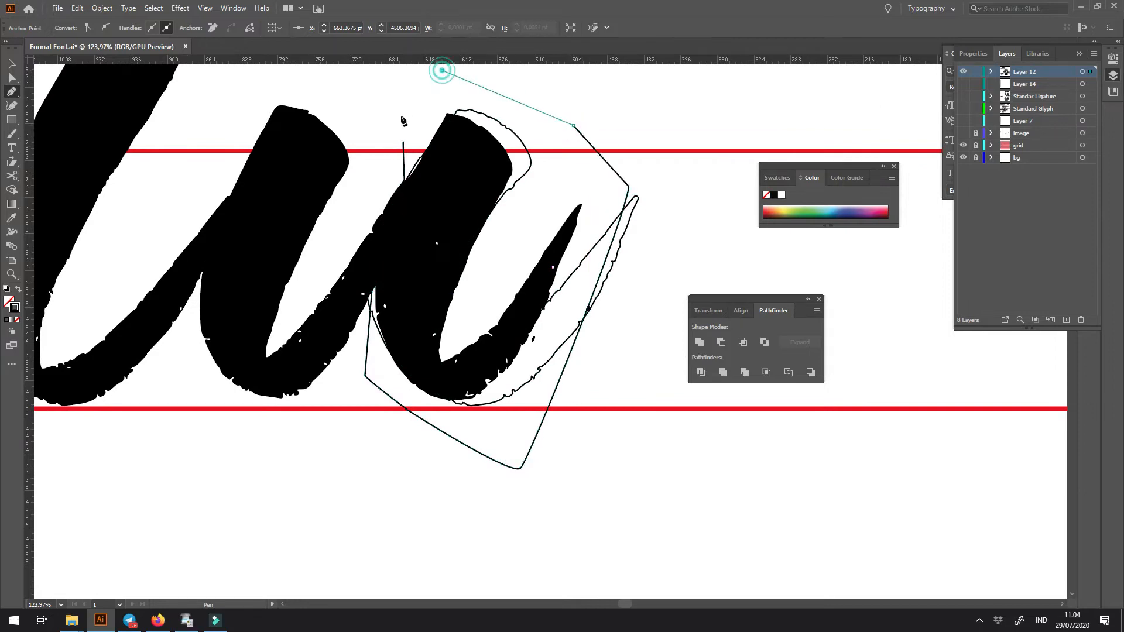
pyautogui.click(402, 143)
pyautogui.press('v')
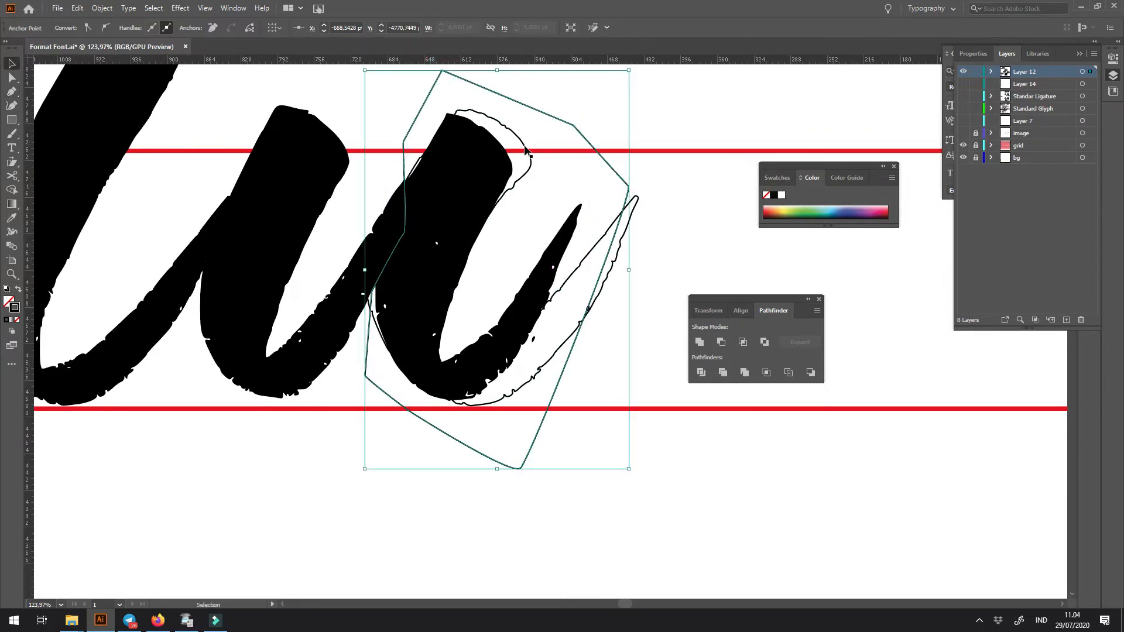
# - Try to subtract the Pen shape from the outlined duplicate stem using Minus Front
pyautogui.keyDown('shift'); pyautogui.click(525, 151); pyautogui.keyUp('shift')
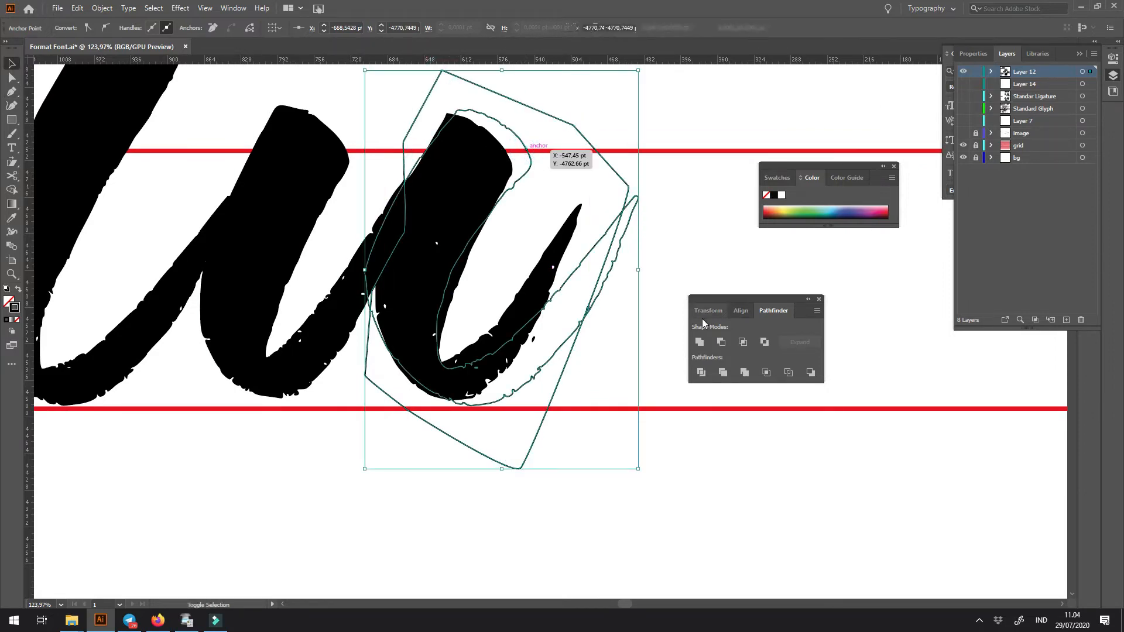
pyautogui.click(720, 341)
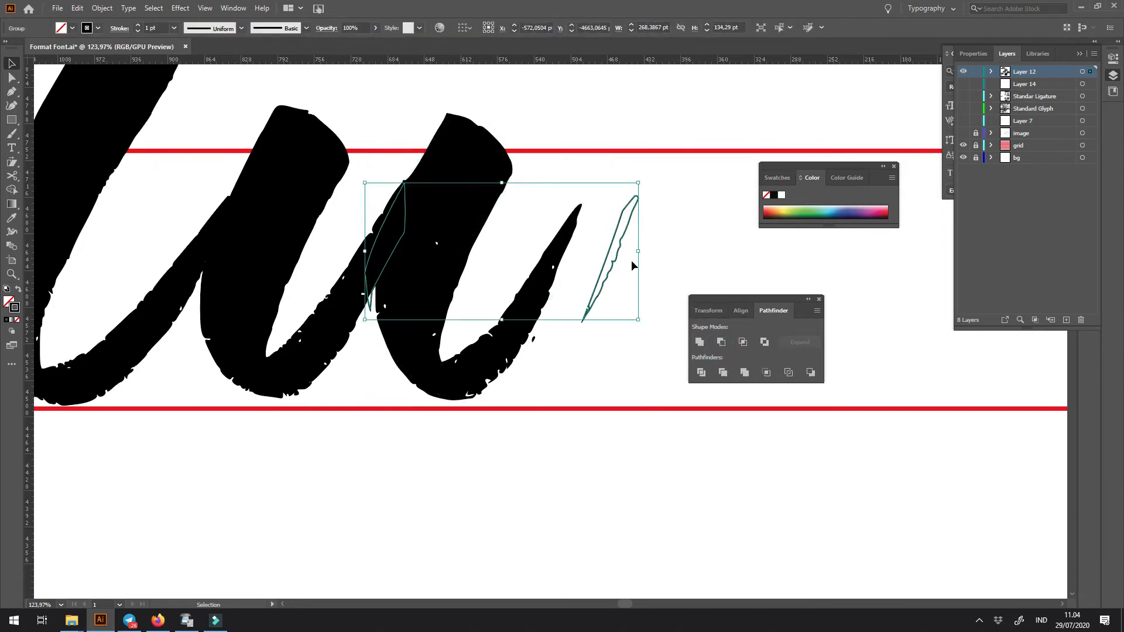
pyautogui.hotkey('ctrl', 'z')
# - Cut the second stem off the u by subtracting the Pen shape with Minus Front
pyautogui.click(553, 124)
pyautogui.moveTo(559, 98); pyautogui.dragTo(574, 154)
pyautogui.keyDown('shift'); pyautogui.click(572, 220); pyautogui.keyUp('shift')
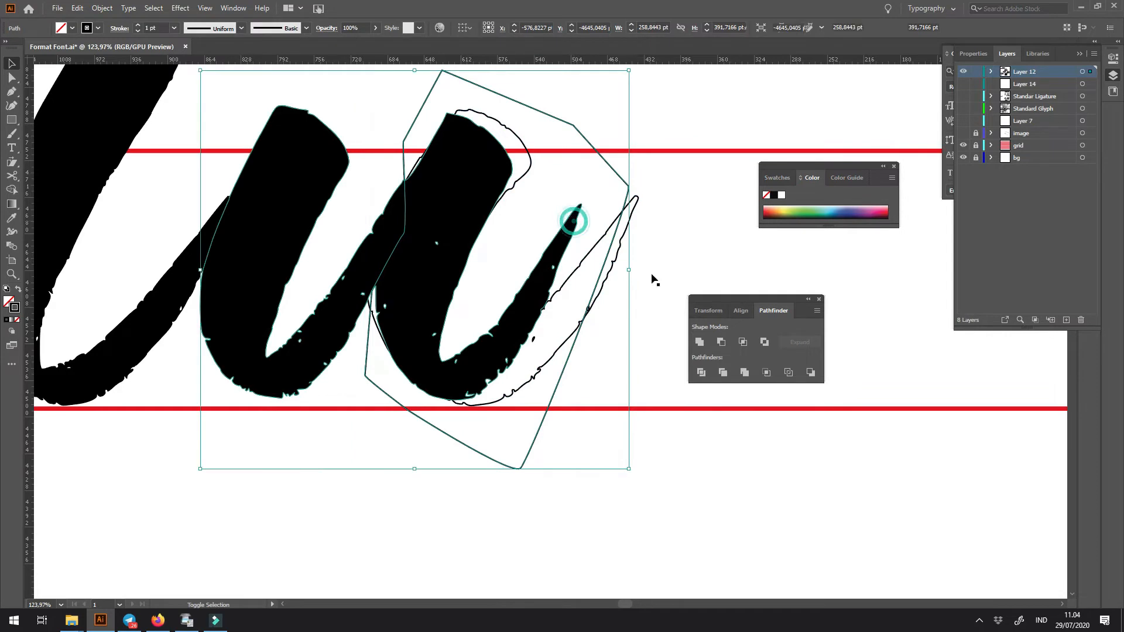
pyautogui.click(720, 341)
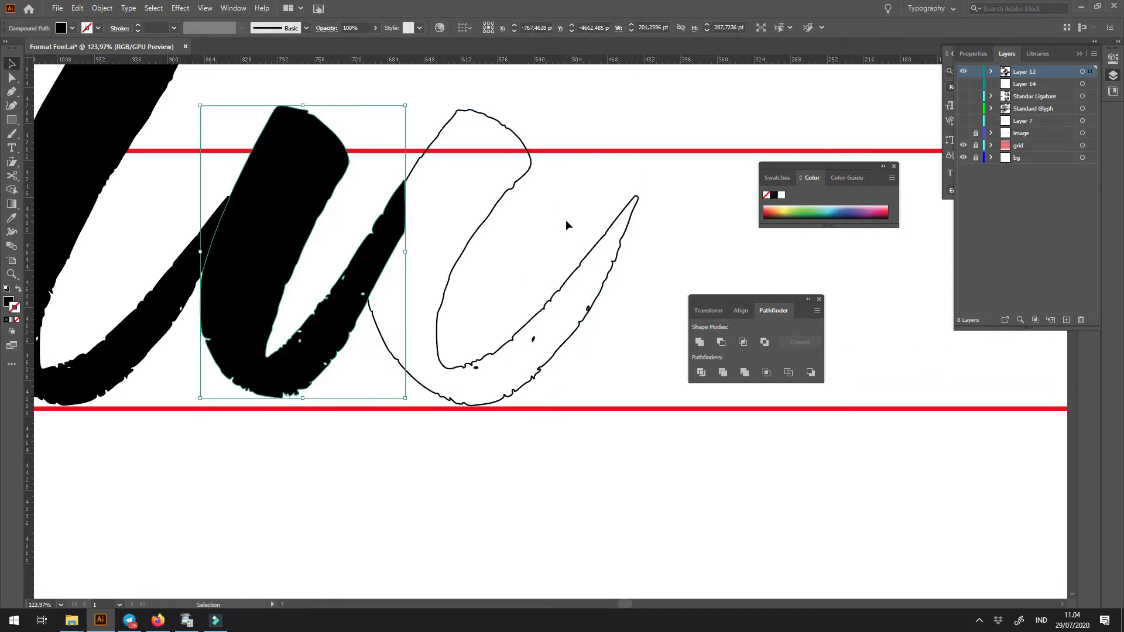
# - Nudge the outlined replacement stem slightly closer to the u's first stem and fill it solid black
pyautogui.click(521, 181)
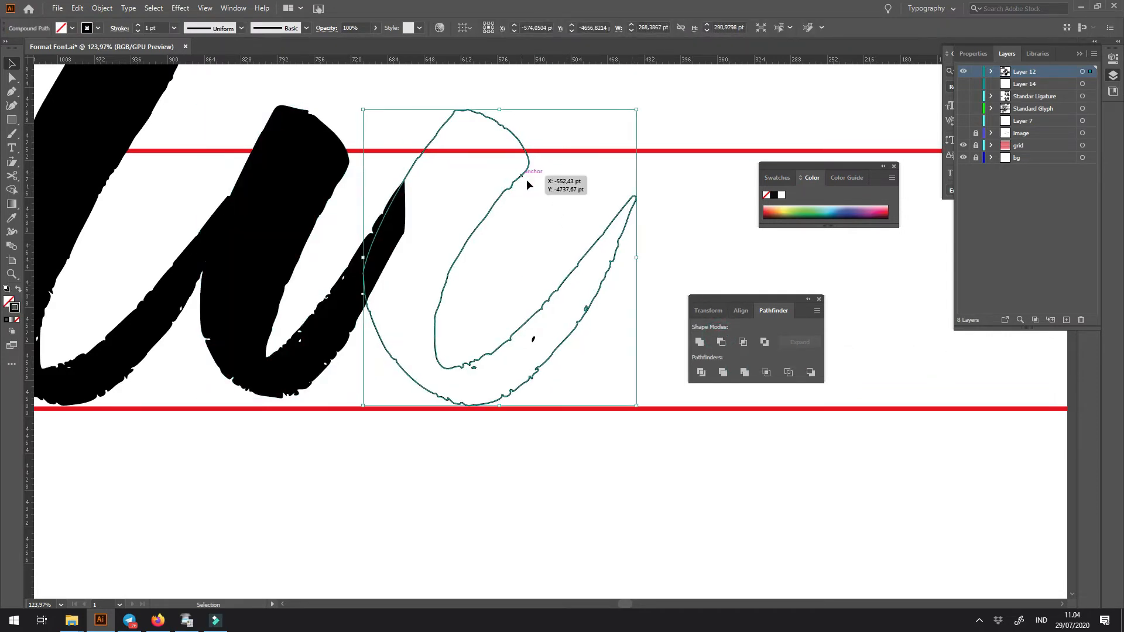
pyautogui.hotkey('shift', 'x')
pyautogui.click(574, 171)
# - Place a copy of the word bright in the empty space below the new u
pyautogui.hotkey('ctrl', '-')
pyautogui.hotkey('ctrl', '-')
pyautogui.hotkey('ctrl', '-')
pyautogui.hotkey('ctrl', '-')
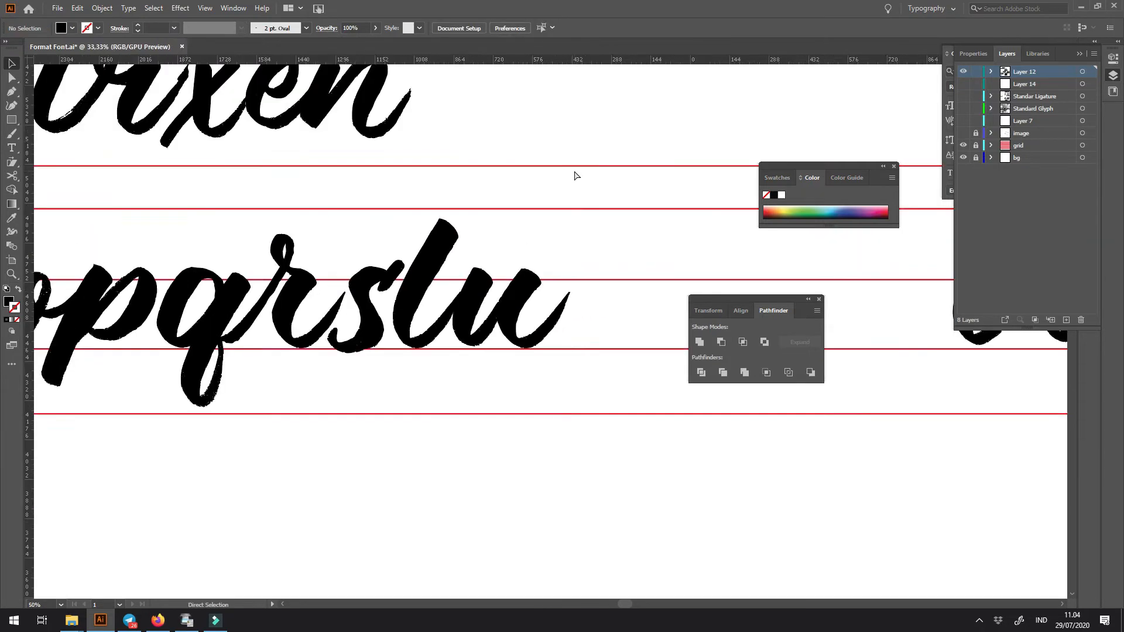
pyautogui.hotkey('ctrl', '-')
pyautogui.moveTo(418, 349); pyautogui.dragTo(676, 387)
pyautogui.moveTo(262, 425); pyautogui.dragTo(545, 414)
pyautogui.moveTo(237, 390); pyautogui.dragTo(188, 391)
pyautogui.moveTo(445, 402); pyautogui.dragTo(108, 414)
pyautogui.moveTo(257, 430); pyautogui.dragTo(598, 465)
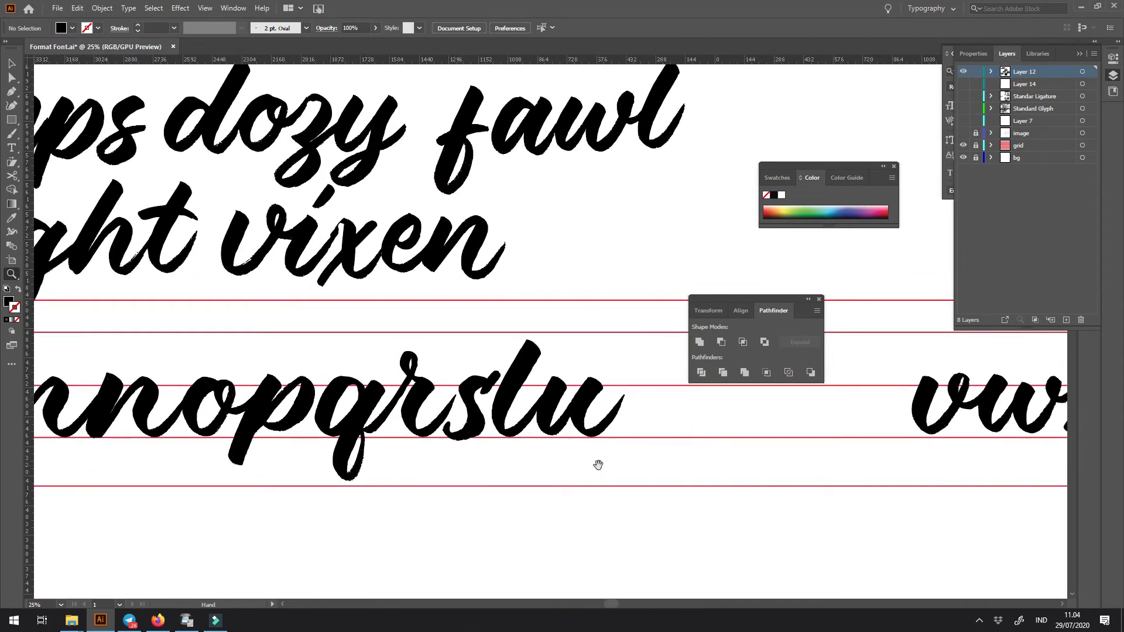
pyautogui.moveTo(256, 277); pyautogui.dragTo(366, 304)
pyautogui.click(275, 252)
pyautogui.moveTo(275, 252); pyautogui.dragTo(786, 541)
# - Isolate the t's crossbar from the copied word bright using a closed Pen shape and Intersect
pyautogui.press('z')
pyautogui.moveTo(726, 523); pyautogui.dragTo(531, 427)
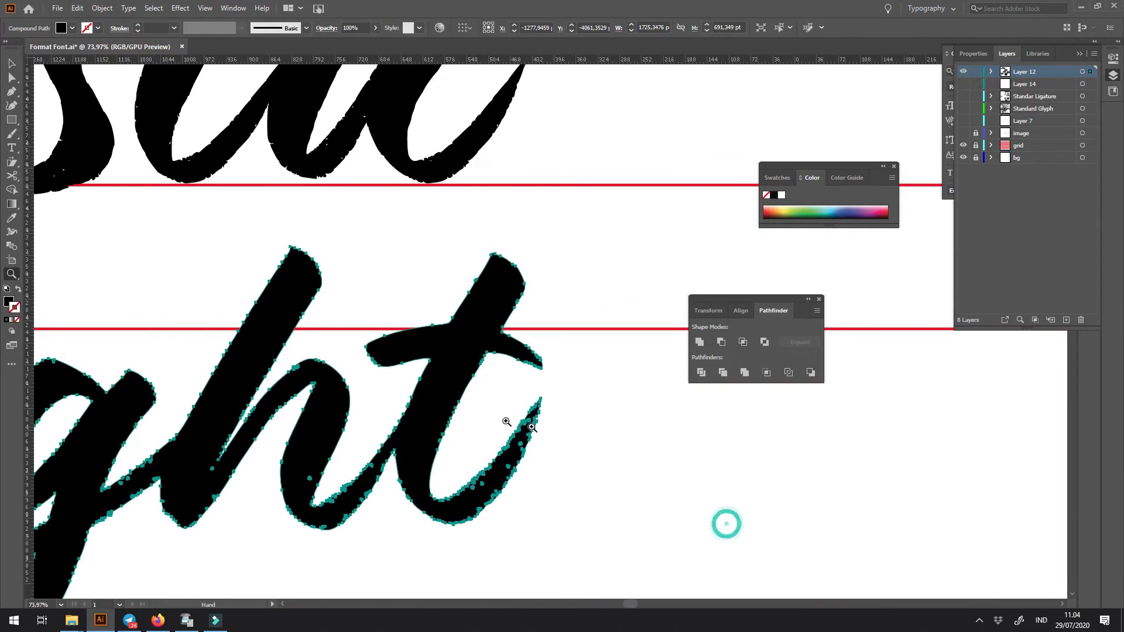
pyautogui.press('p')
pyautogui.click(393, 379)
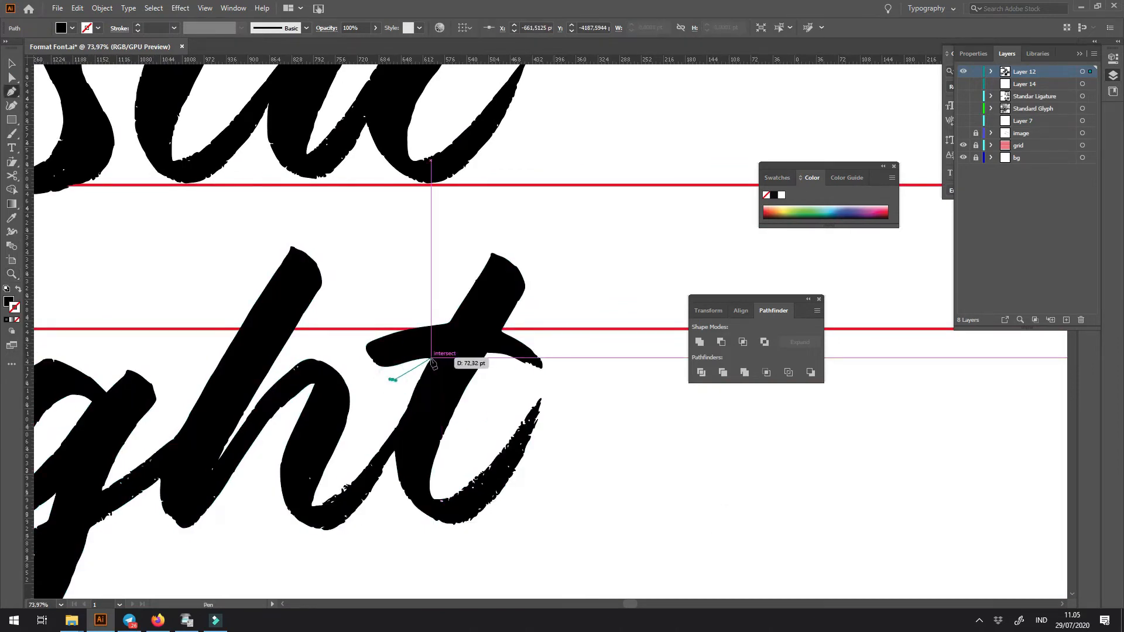
pyautogui.click(427, 358)
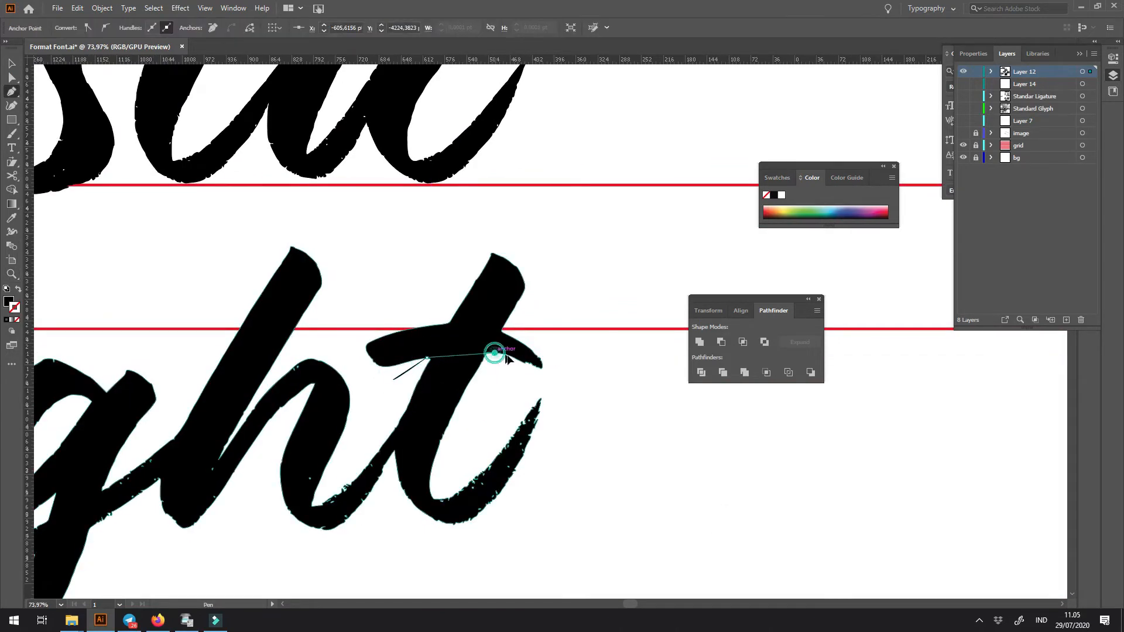
pyautogui.moveTo(518, 361); pyautogui.dragTo(519, 363)
pyautogui.click(556, 380)
pyautogui.click(567, 354)
pyautogui.click(529, 324)
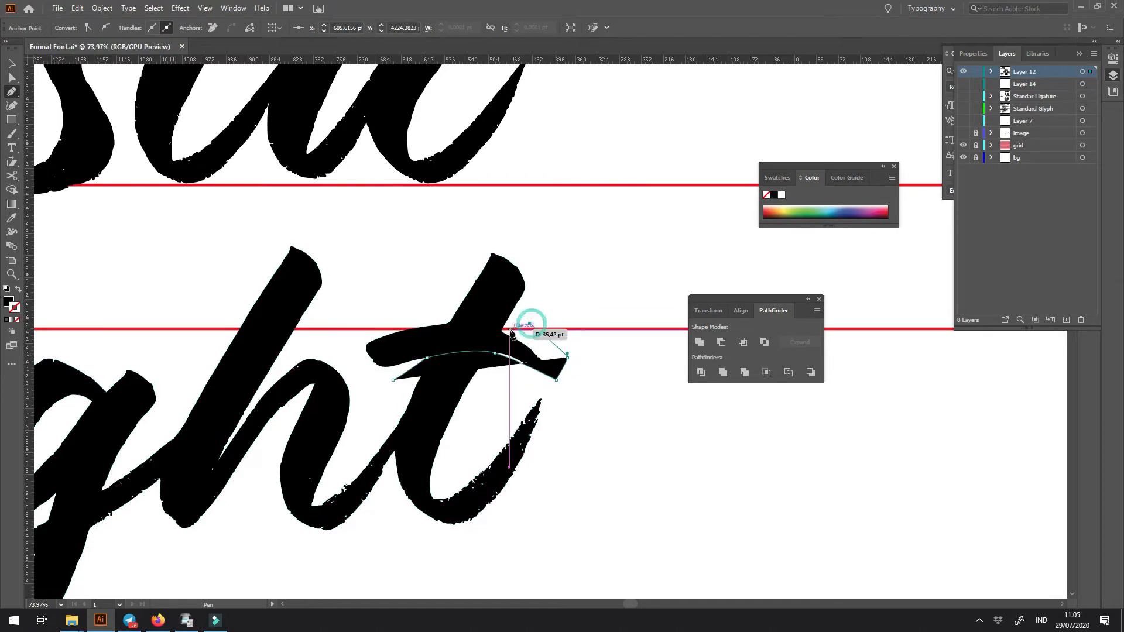
pyautogui.click(465, 321)
pyautogui.click(340, 336)
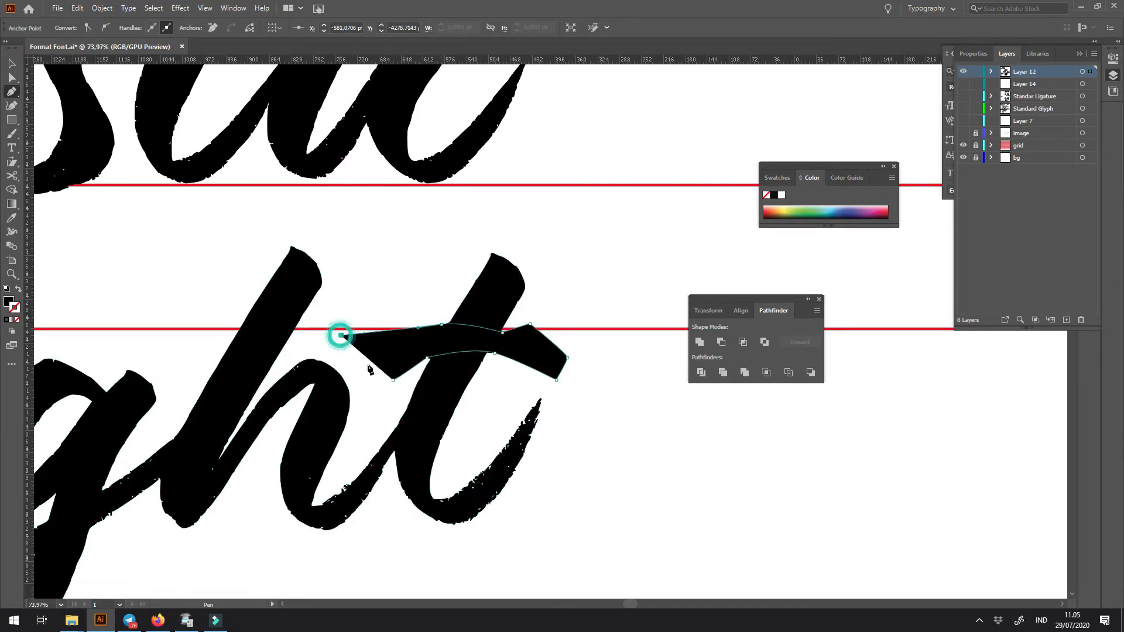
pyautogui.click(393, 380)
pyautogui.press('v')
pyautogui.keyDown('shift'); pyautogui.click(442, 383); pyautogui.keyUp('shift')
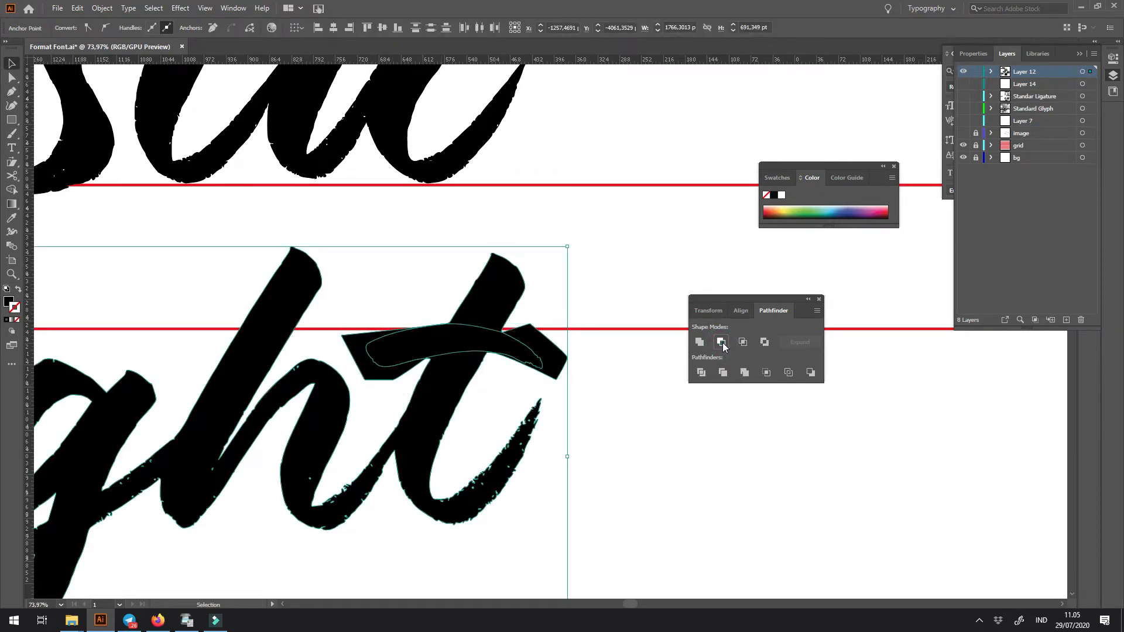
pyautogui.click(743, 342)
# - Move the crossbar onto the l stem after the s to form a t, flip it, and narrow it to about 254 pt
pyautogui.scroll(3, 451, 527)
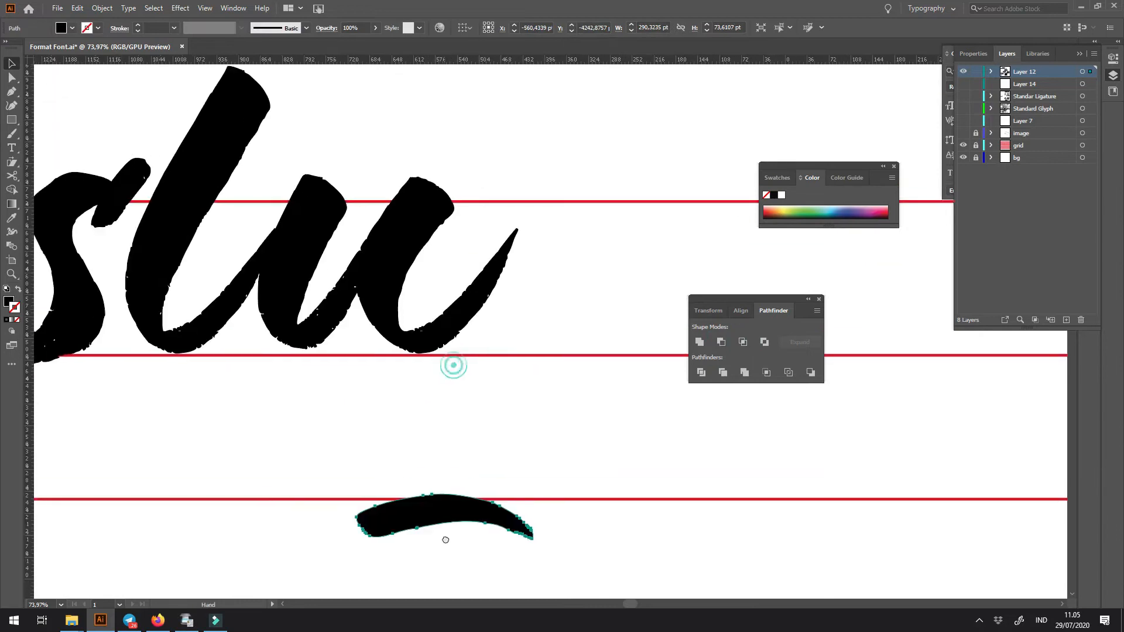
pyautogui.moveTo(452, 510); pyautogui.dragTo(209, 157)
pyautogui.moveTo(225, 220); pyautogui.dragTo(382, 282)
pyautogui.moveTo(460, 201); pyautogui.dragTo(606, 227)
pyautogui.moveTo(514, 242); pyautogui.dragTo(175, 216)
pyautogui.hotkey('ctrl', '-')
pyautogui.hotkey('ctrl', '-')
# - Shift the t, its crossbar and the u together farther from the s
pyautogui.press('z')
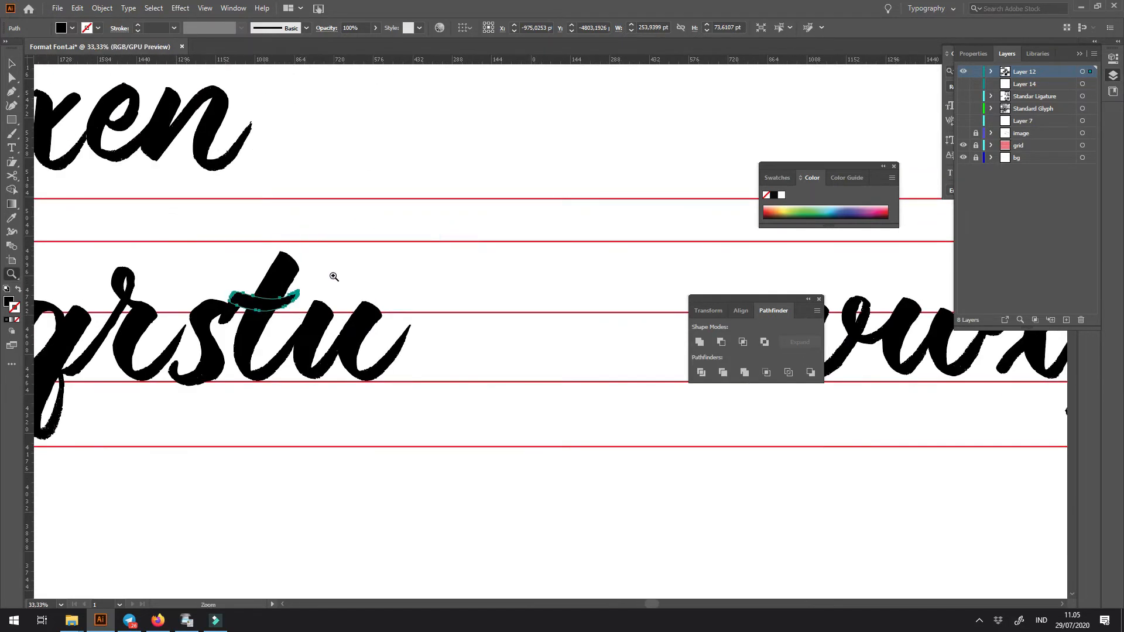
pyautogui.moveTo(318, 324); pyautogui.dragTo(404, 316)
pyautogui.moveTo(311, 347); pyautogui.dragTo(332, 346)
# - Flip the t's crossbar so it arches upward with its tapered end toward the u, and refine its position on the stem
pyautogui.hotkey('ctrl', 'space')
pyautogui.moveTo(275, 313); pyautogui.dragTo(422, 430)
pyautogui.click(467, 201)
pyautogui.click(414, 253)
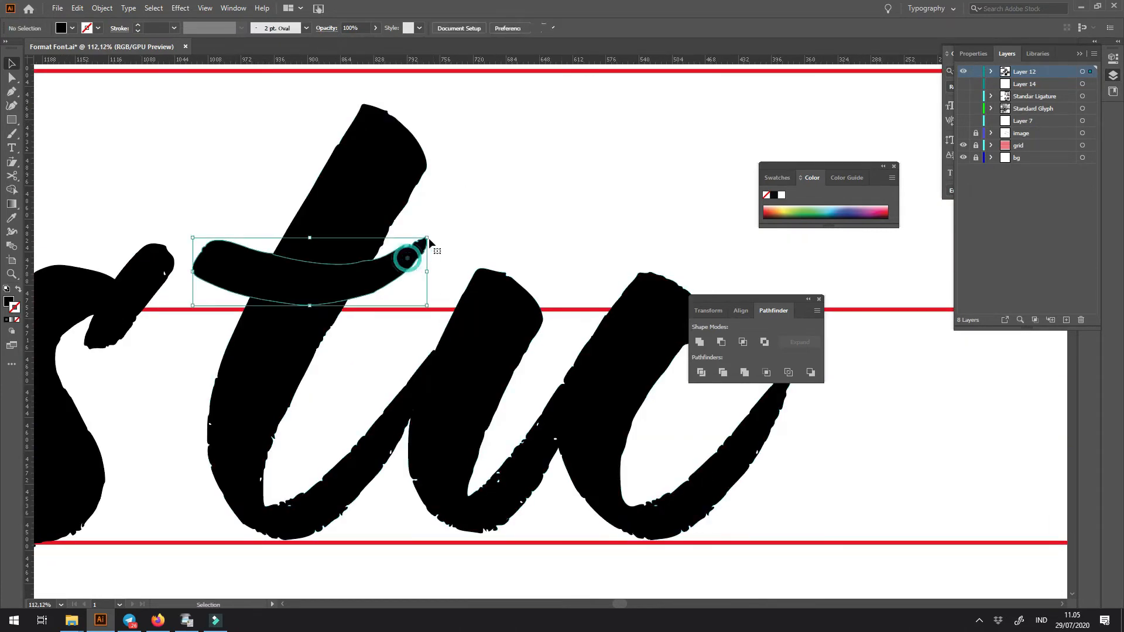
pyautogui.moveTo(434, 232); pyautogui.dragTo(179, 296)
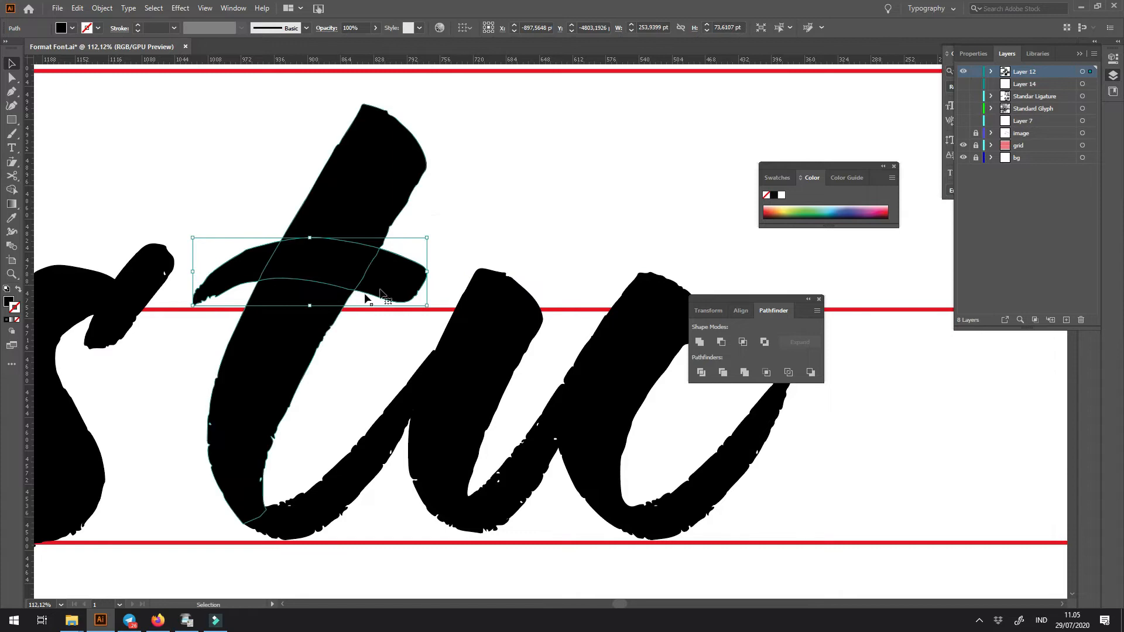
pyautogui.moveTo(428, 274); pyautogui.dragTo(508, 360)
pyautogui.moveTo(501, 292); pyautogui.dragTo(484, 283)
pyautogui.click(525, 247)
# - Move the vwx lettering along the guides to sit directly after the u
pyautogui.hotkey('ctrl', '-')
pyautogui.hotkey('ctrl', '-')
pyautogui.hotkey('ctrl', '-')
pyautogui.hotkey('ctrl', '-')
pyautogui.hotkey('ctrl', '-')
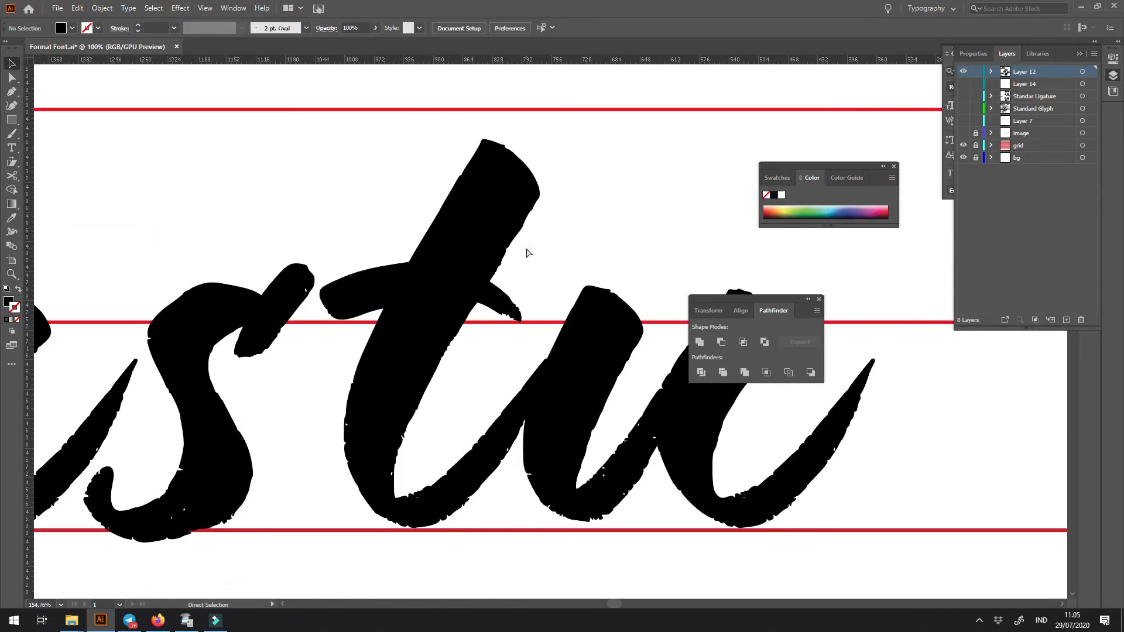
pyautogui.hotkey('ctrl', '-')
pyautogui.hotkey('ctrl', '-')
pyautogui.hotkey('ctrl', '-')
pyautogui.hotkey('ctrl', '-')
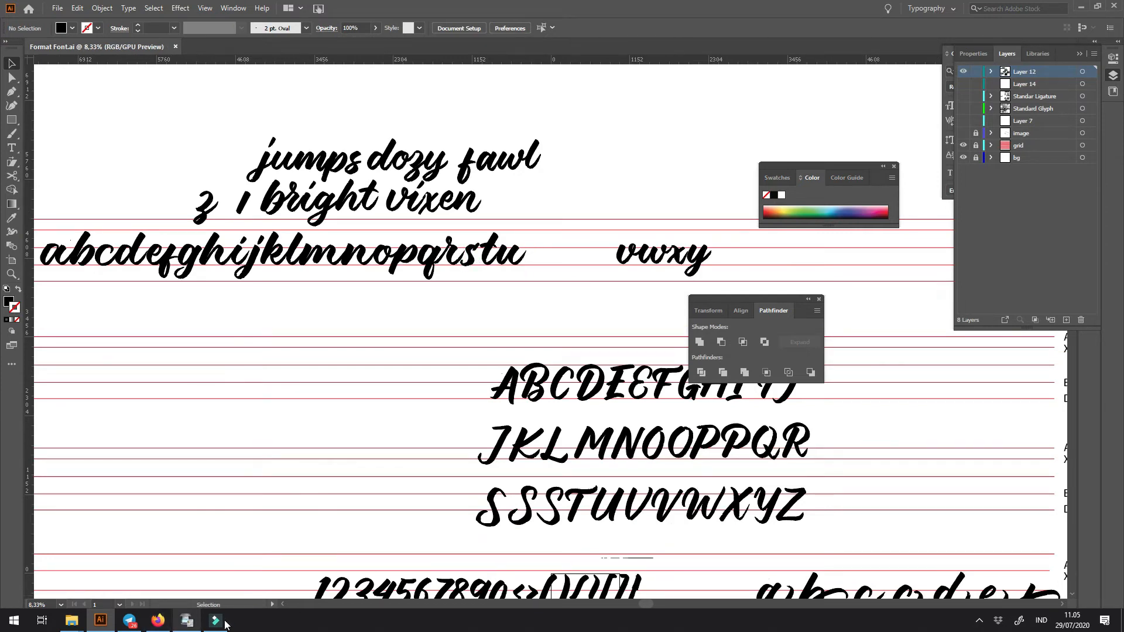
pyautogui.moveTo(521, 237); pyautogui.dragTo(689, 381)
pyautogui.press('space')
pyautogui.moveTo(602, 374); pyautogui.dragTo(445, 344)
pyautogui.moveTo(631, 271); pyautogui.dragTo(380, 276)
# - Turn the vwx lettering into an unfilled outline with a 1 pt black stroke
pyautogui.press('z')
pyautogui.moveTo(354, 265); pyautogui.dragTo(379, 388)
pyautogui.press('space')
pyautogui.press('space')
pyautogui.moveTo(374, 328); pyautogui.dragTo(434, 347)
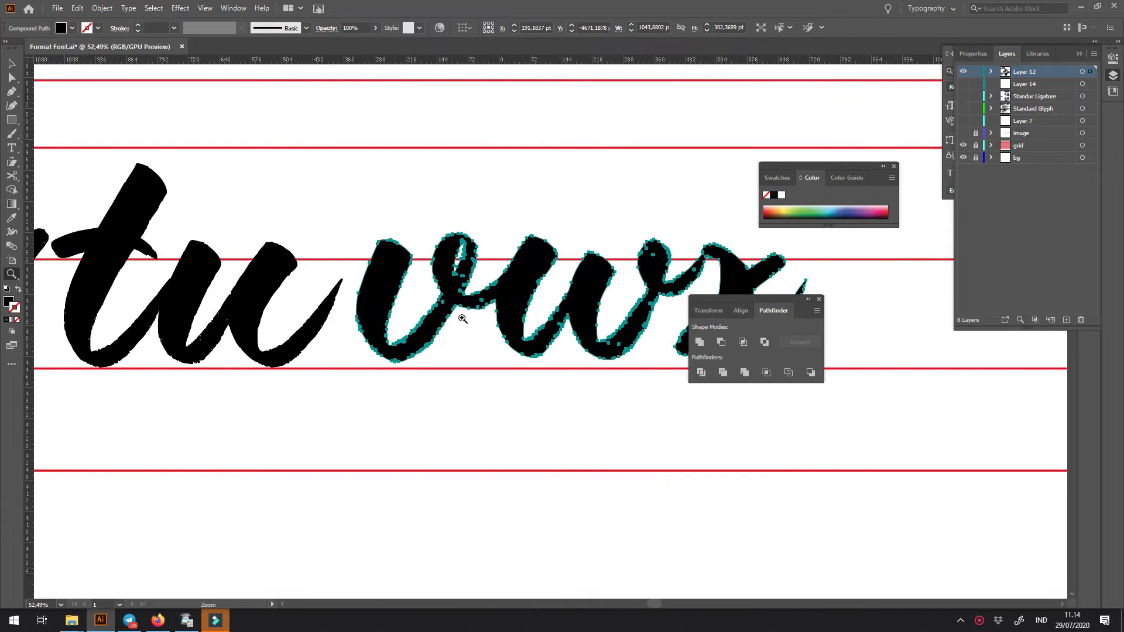
pyautogui.hotkey('alt', 'o')
pyautogui.press('p')
pyautogui.press('m')
pyautogui.moveTo(495, 300); pyautogui.dragTo(592, 397)
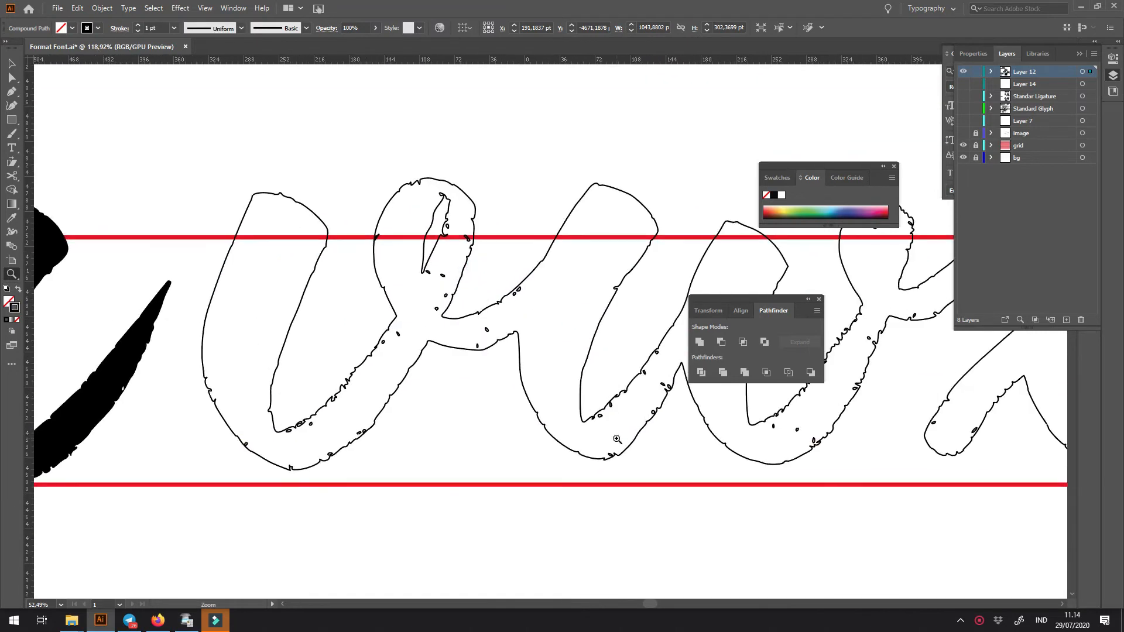
# - Place a copy of the u's last stem over the v and turn it into an unfilled outline
pyautogui.press('v')
pyautogui.click(201, 338)
pyautogui.moveTo(199, 342)
pyautogui.mouseDown()
pyautogui.moveTo(565, 319)
pyautogui.moveTo(599, 339)
pyautogui.moveTo(667, 416)
pyautogui.mouseUp()
pyautogui.hotkey('shift', 'x')
# - Trace a tapered exit stroke for the v with the Pen tool, following the v-w connection to the copied stem's tip
pyautogui.press('z')
pyautogui.moveTo(453, 337)
pyautogui.mouseDown()
pyautogui.moveTo(466, 323)
pyautogui.moveTo(451, 336)
pyautogui.mouseUp()
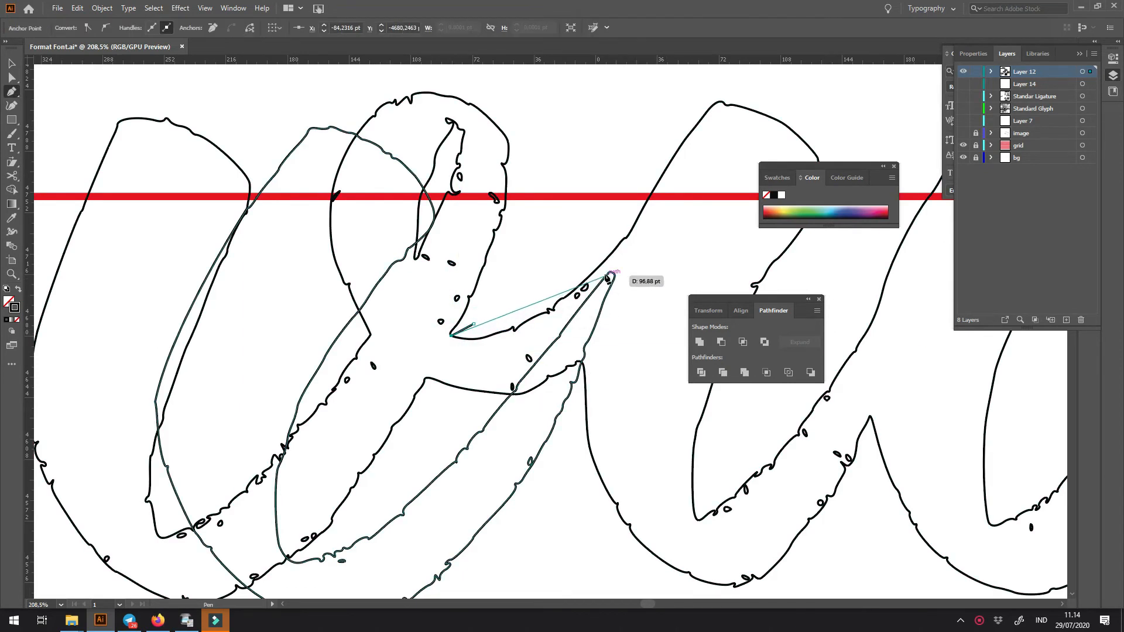
pyautogui.click(611, 274)
pyautogui.moveTo(673, 205); pyautogui.dragTo(682, 193)
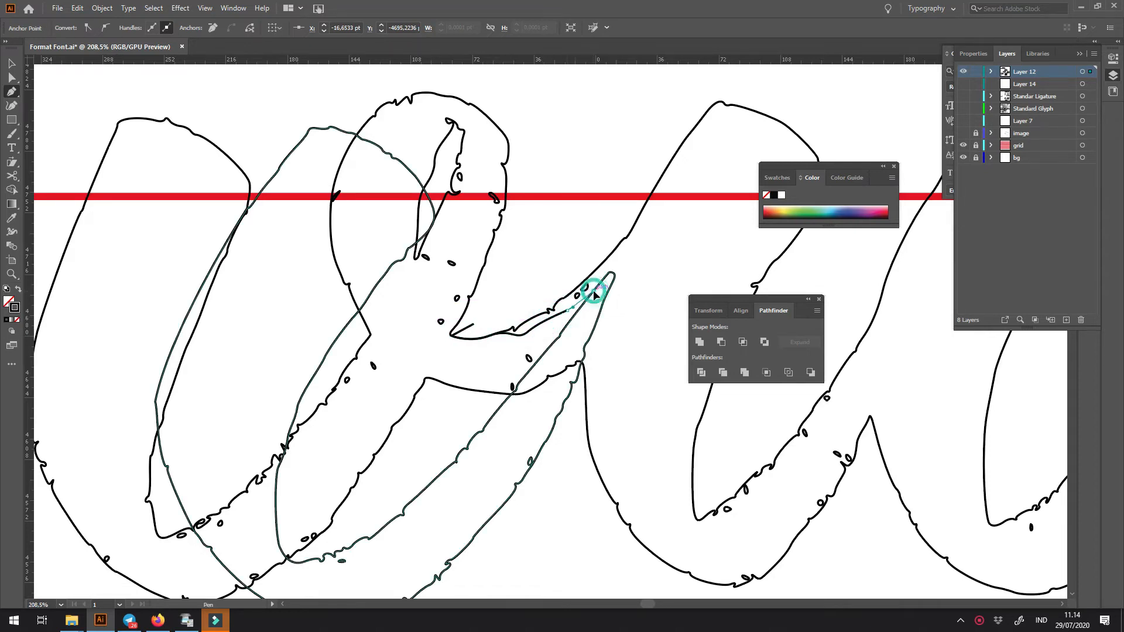
pyautogui.click(608, 274)
pyautogui.moveTo(613, 279); pyautogui.dragTo(611, 287)
pyautogui.click(588, 336)
pyautogui.moveTo(499, 394); pyautogui.dragTo(469, 397)
pyautogui.click(413, 452)
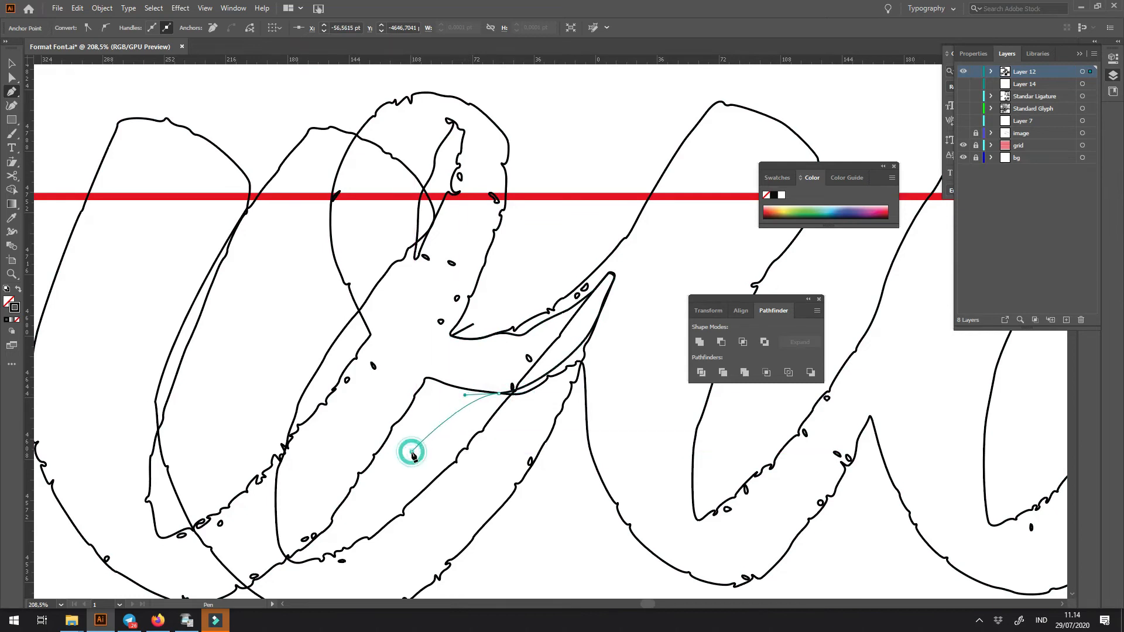
# - Close the Pen path with a loose outline around the whole v to form a cutting shape
pyautogui.hotkey('ctrl', '-')
pyautogui.hotkey('ctrl', '-')
pyautogui.hotkey('ctrl', '-')
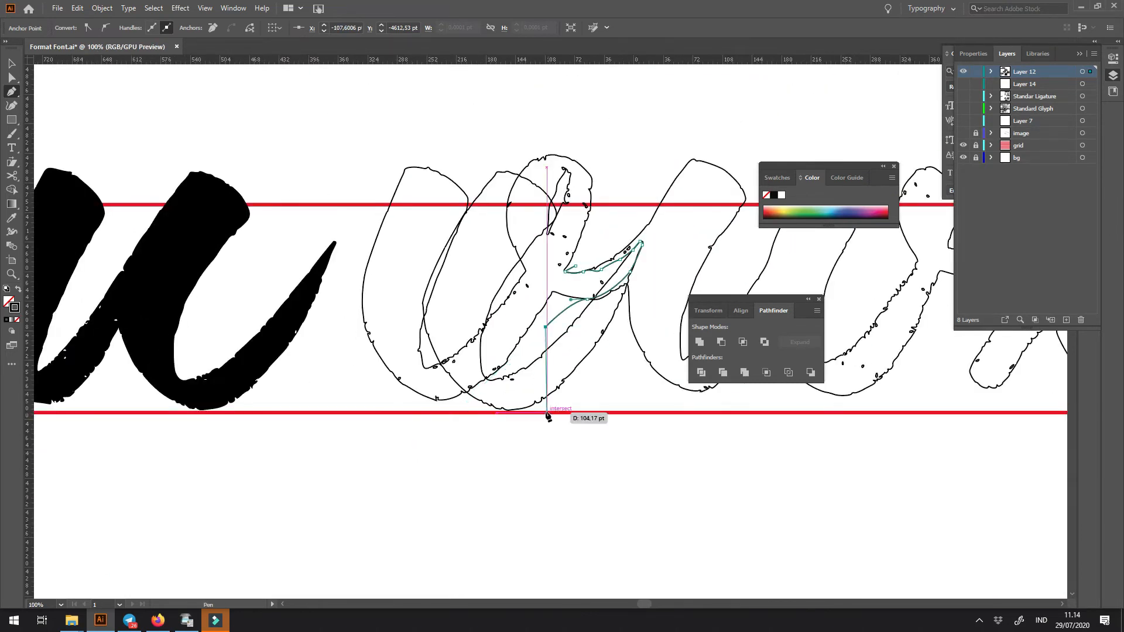
pyautogui.click(371, 443)
pyautogui.click(352, 218)
pyautogui.click(399, 127)
pyautogui.click(618, 106)
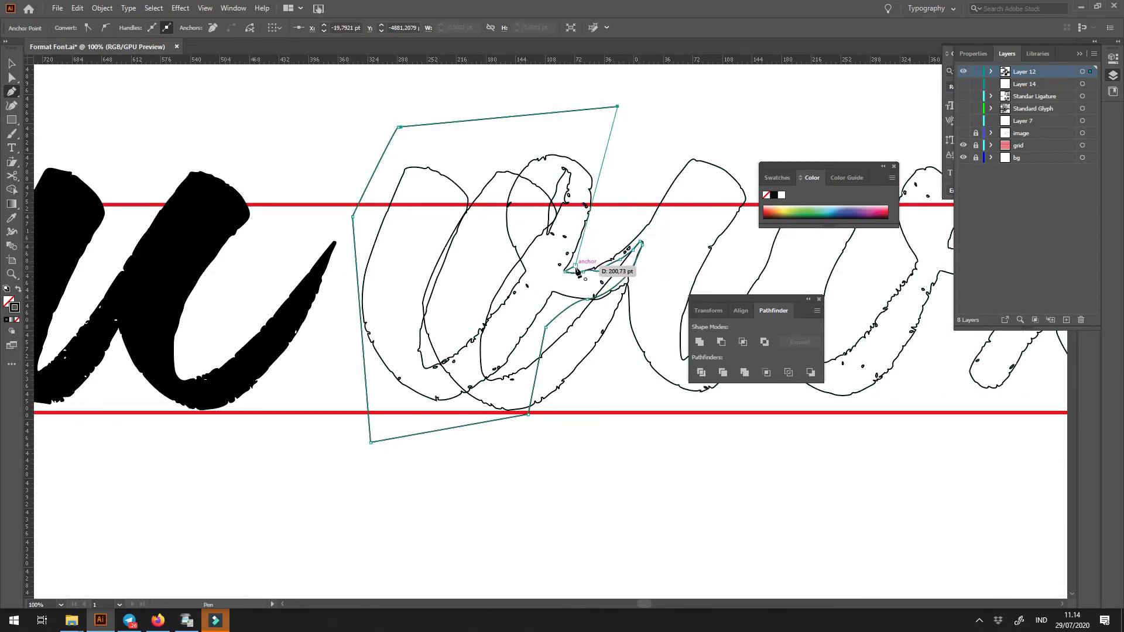
pyautogui.click(617, 226)
# - Isolate the v by intersecting the vwx lettering with the cutting shape
pyautogui.press('v')
pyautogui.keyDown('shift'); pyautogui.click(587, 214); pyautogui.keyUp('shift')
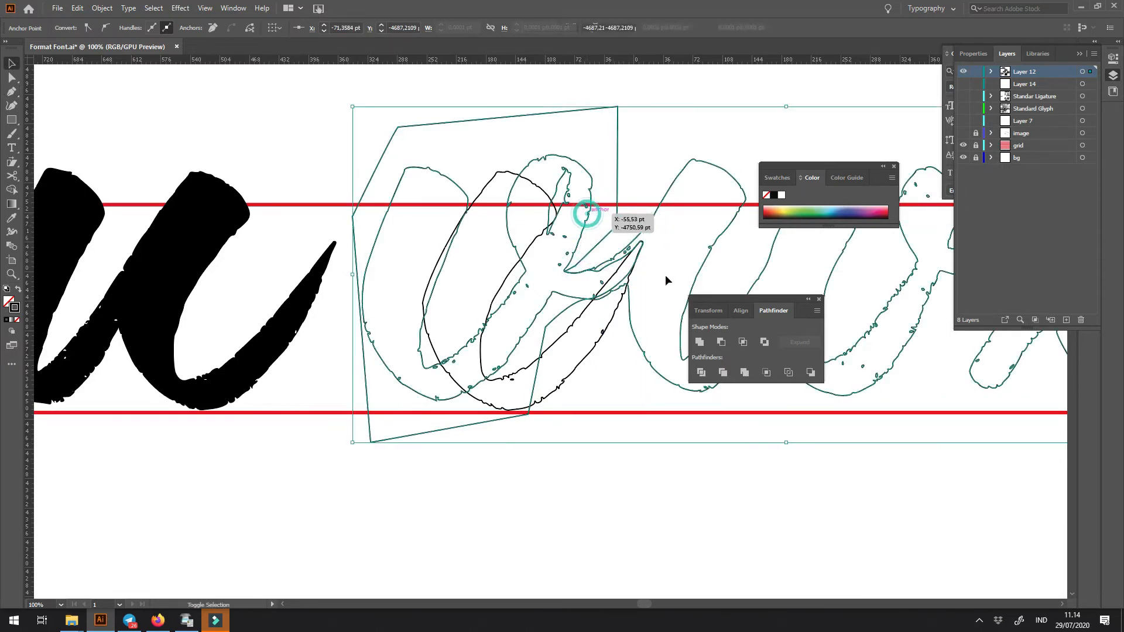
pyautogui.click(743, 342)
pyautogui.hotkey('ctrl', 'z')
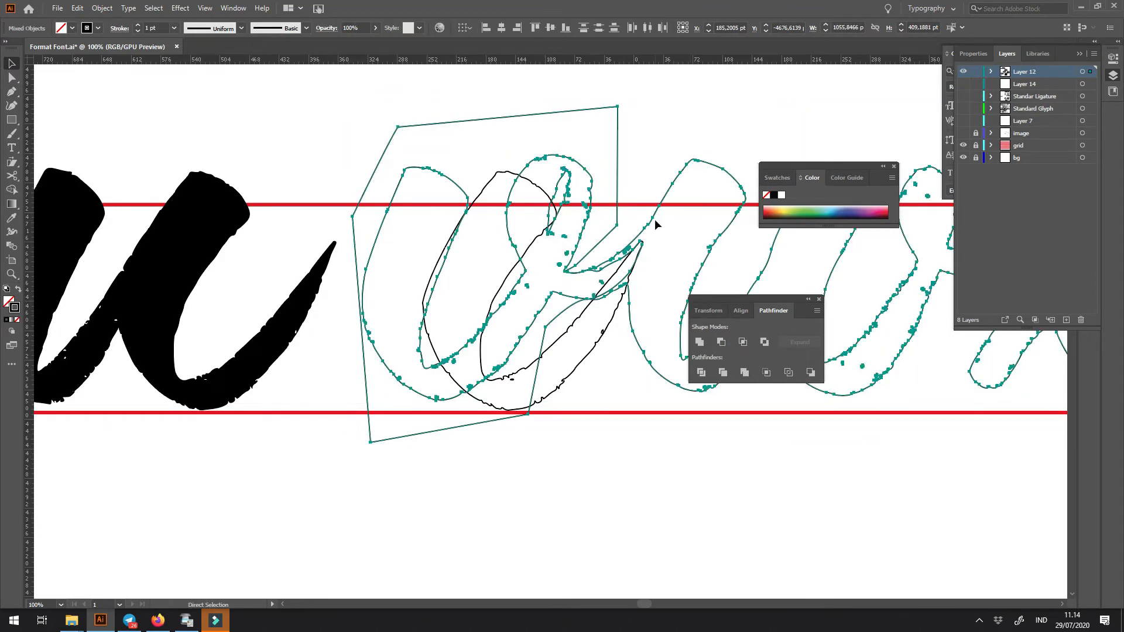
pyautogui.press('v')
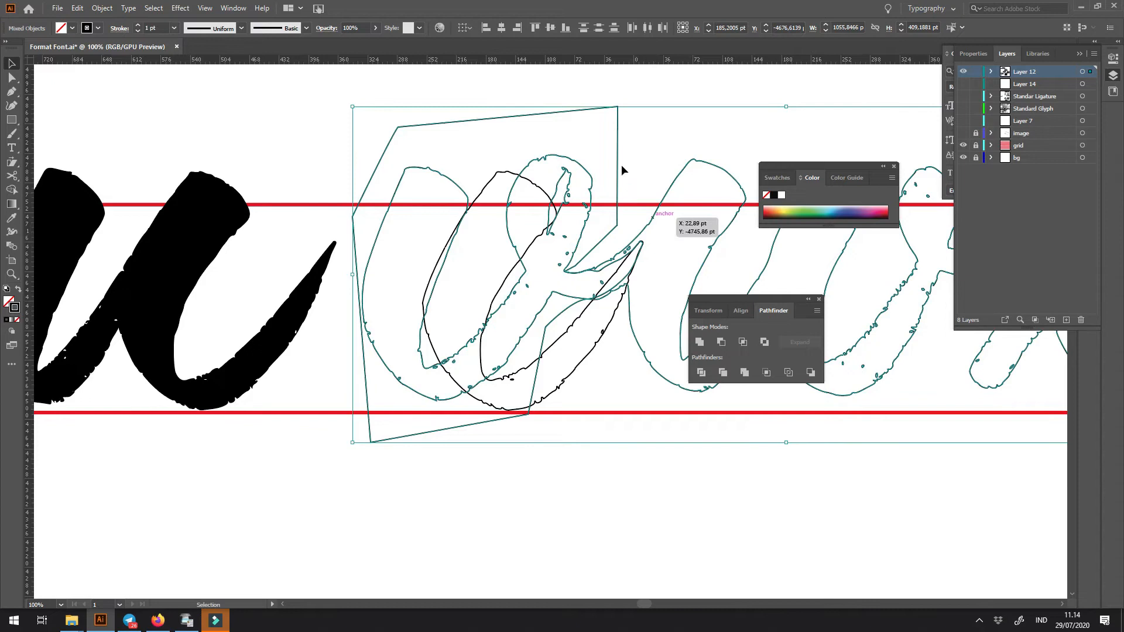
pyautogui.keyDown('shift'); pyautogui.click(684, 167); pyautogui.keyUp('shift')
pyautogui.click(667, 125)
pyautogui.moveTo(600, 84); pyautogui.dragTo(691, 141)
pyautogui.keyDown('shift'); pyautogui.click(697, 163); pyautogui.keyUp('shift')
pyautogui.click(740, 344)
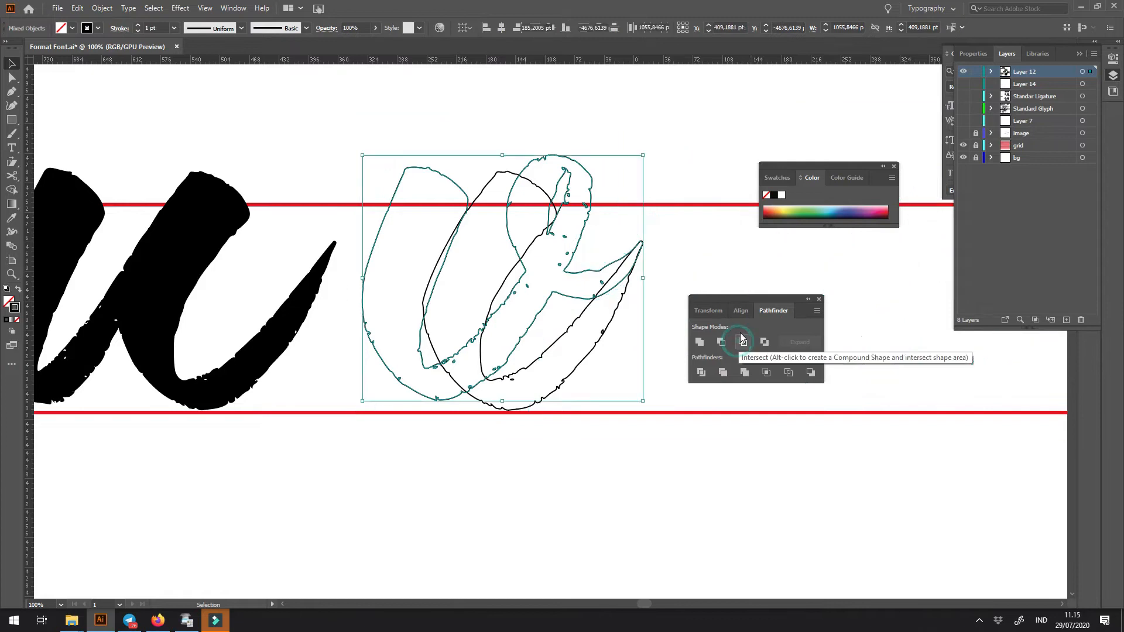
# - Replace the copied stem with the cut-out v, placed against the u's exit stroke and filled solid black
pyautogui.hotkey('ctrl', 'z')
pyautogui.click(509, 166)
pyautogui.click(516, 259)
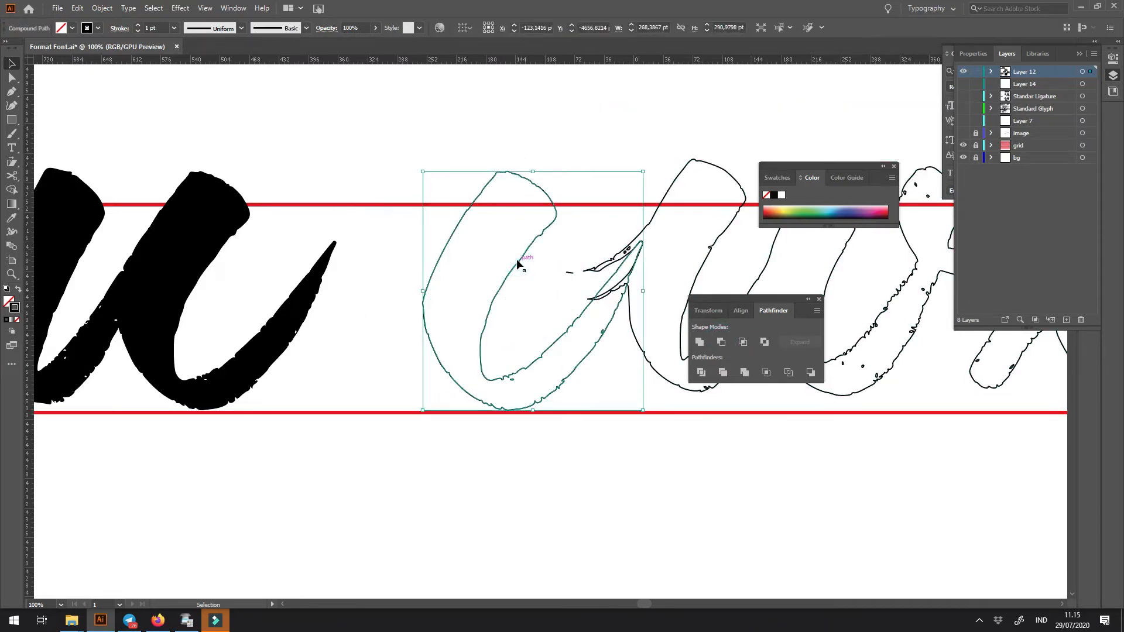
pyautogui.hotkey('ctrl', 'z')
pyautogui.moveTo(523, 264); pyautogui.dragTo(483, 265)
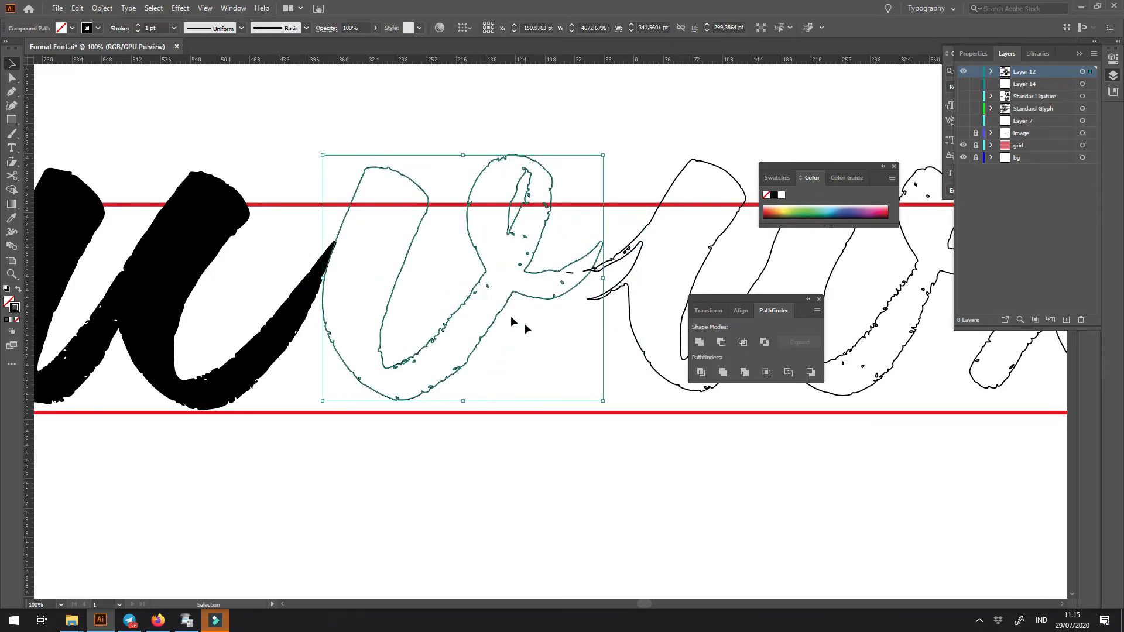
pyautogui.hotkey('shift', 'x')
# - Move the remaining wx outline away from the v so the leftover connection is clear of its exit stroke
pyautogui.press('space')
pyautogui.moveTo(578, 326); pyautogui.dragTo(450, 336)
pyautogui.hotkey('ctrl', 'space')
pyautogui.moveTo(504, 275); pyautogui.dragTo(624, 371)
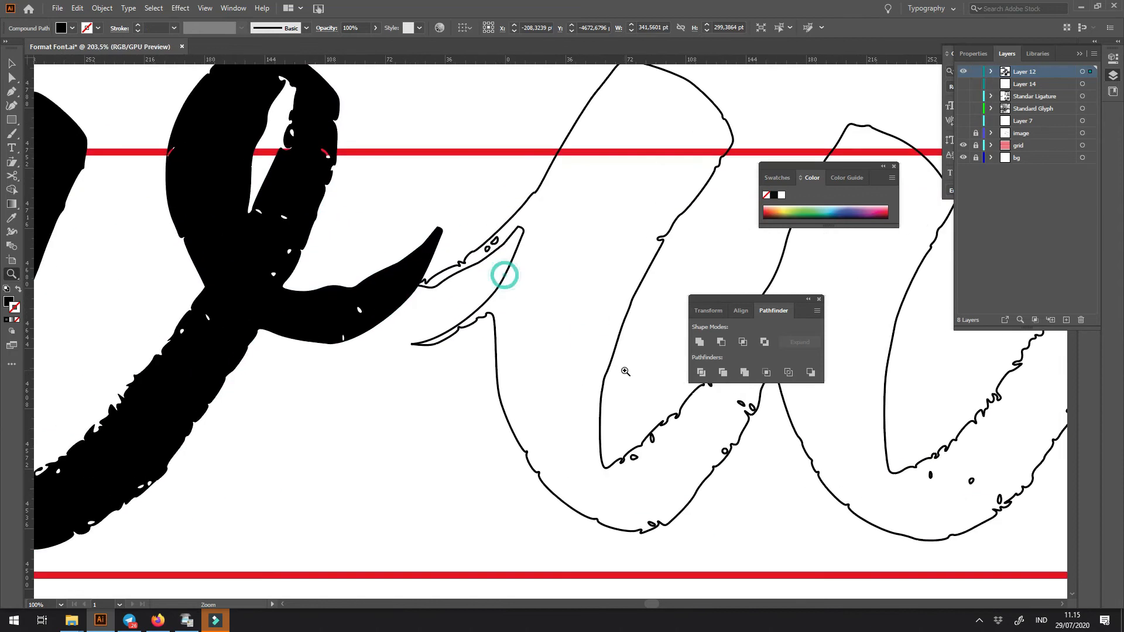
pyautogui.moveTo(516, 262); pyautogui.dragTo(547, 262)
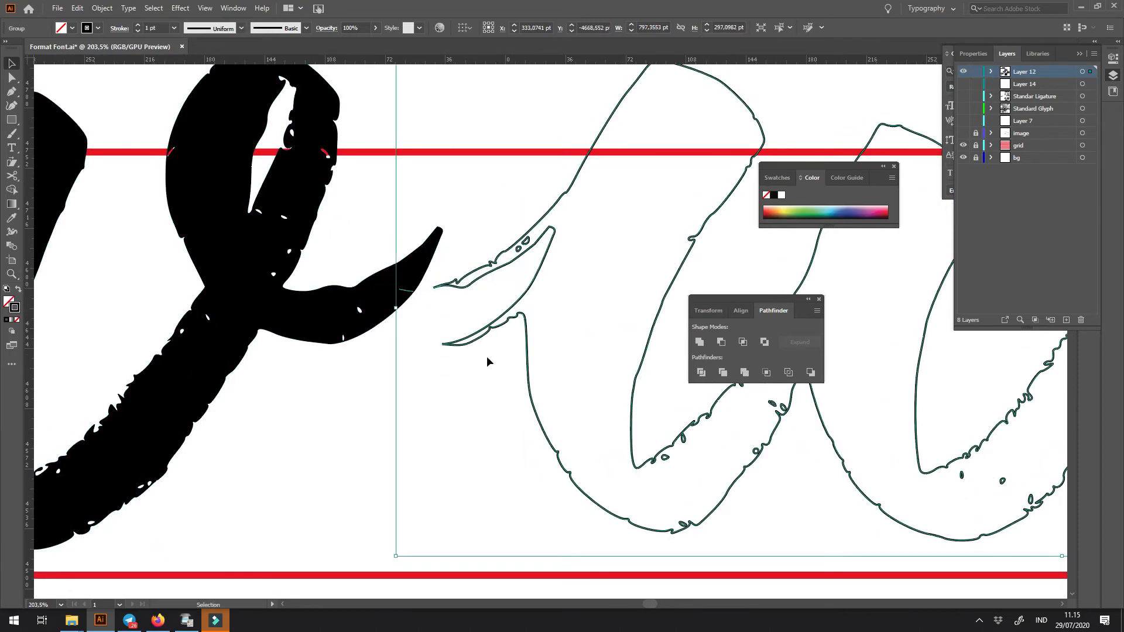
pyautogui.click(473, 375)
pyautogui.hotkey('ctrl', '-')
pyautogui.hotkey('ctrl', '-')
pyautogui.hotkey('ctrl', '-')
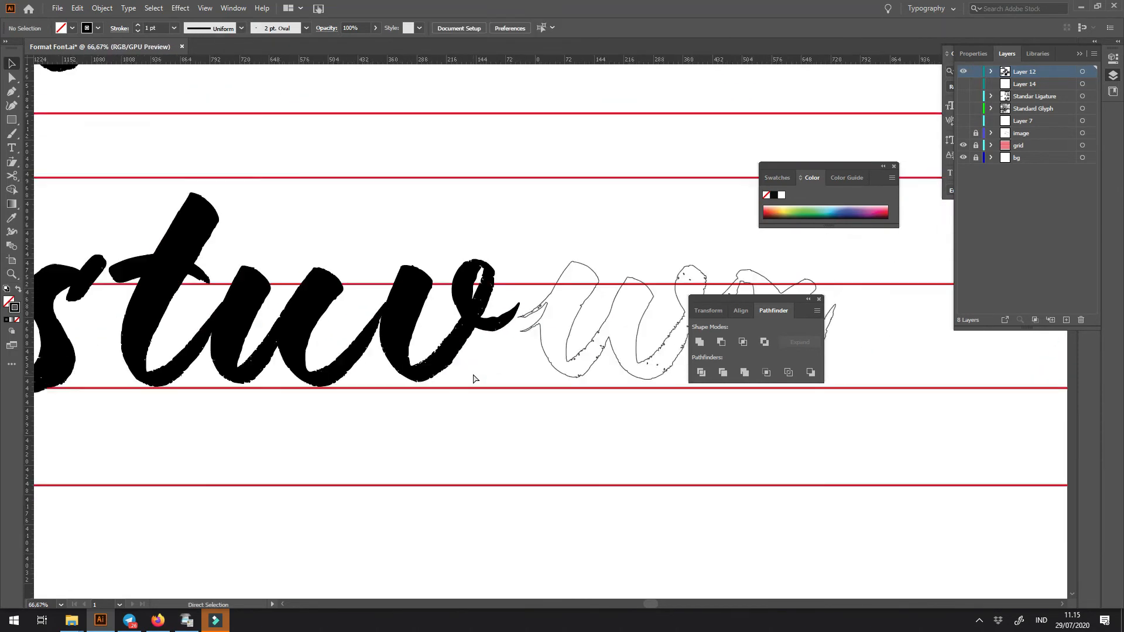
pyautogui.moveTo(473, 373); pyautogui.dragTo(392, 367)
pyautogui.moveTo(586, 353); pyautogui.dragTo(409, 350)
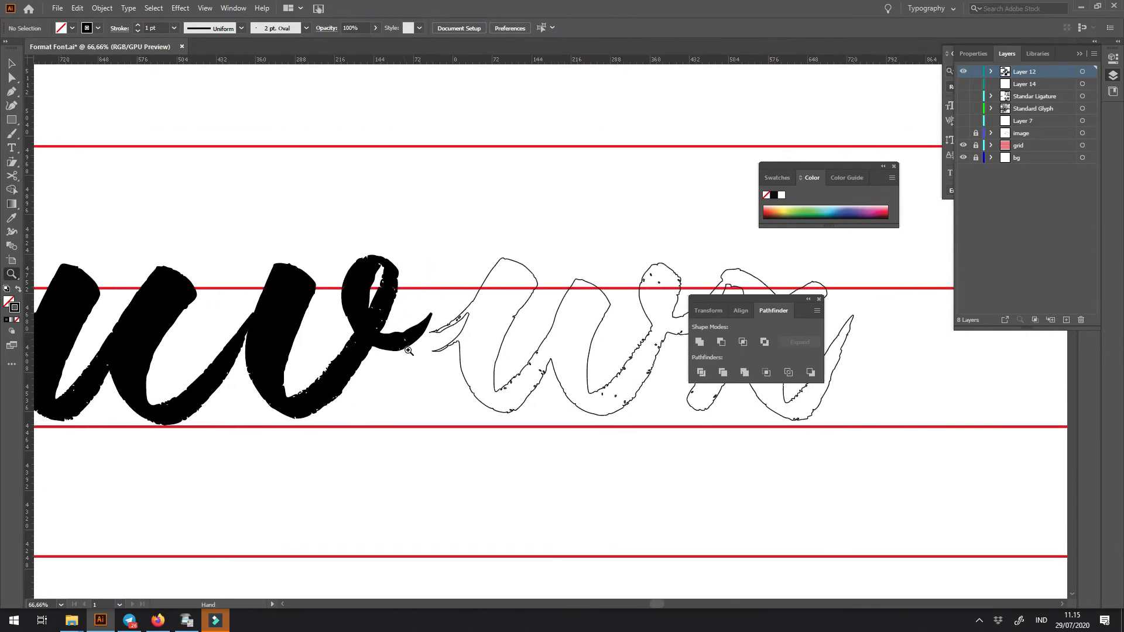
pyautogui.moveTo(485, 322); pyautogui.dragTo(515, 323)
# - Draw a closed Pen shape around the leftover v connection, following the edge of the w's first stem
pyautogui.moveTo(543, 367); pyautogui.dragTo(501, 346)
pyautogui.moveTo(421, 254); pyautogui.dragTo(427, 269)
pyautogui.click(398, 340)
pyautogui.click(401, 351)
pyautogui.click(405, 385)
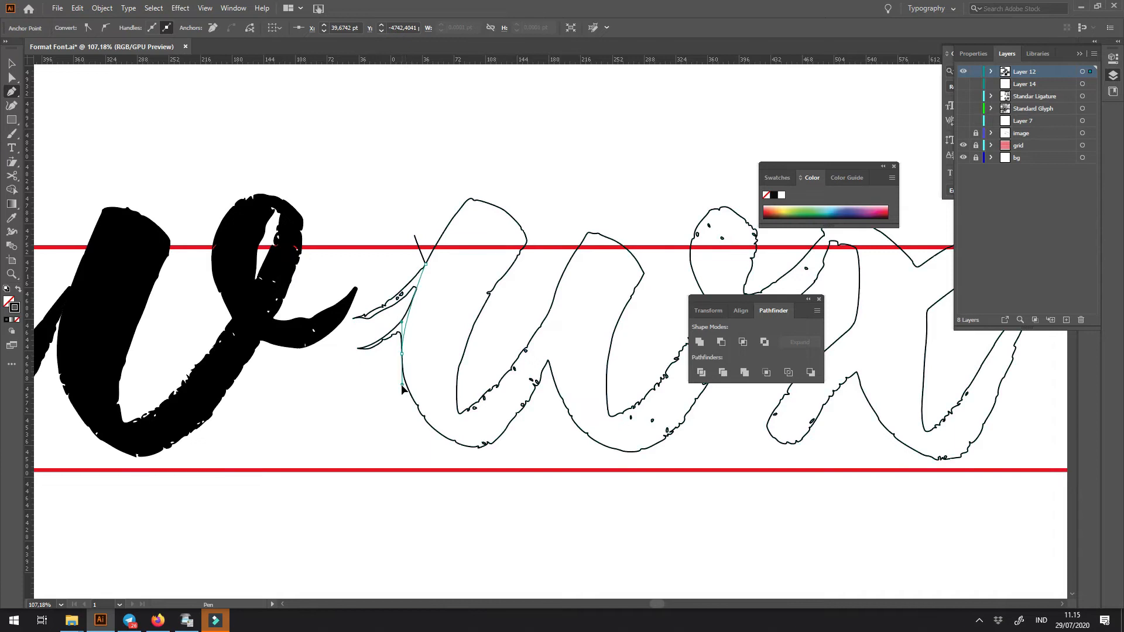
pyautogui.click(353, 405)
pyautogui.click(320, 330)
pyautogui.click(352, 246)
pyautogui.click(415, 236)
# - Ungroup the wx lettering and subtract the drawn shape to trim the leftover connection off the w
pyautogui.press('v')
pyautogui.hotkey('ctrl', 'a')
pyautogui.click(721, 341)
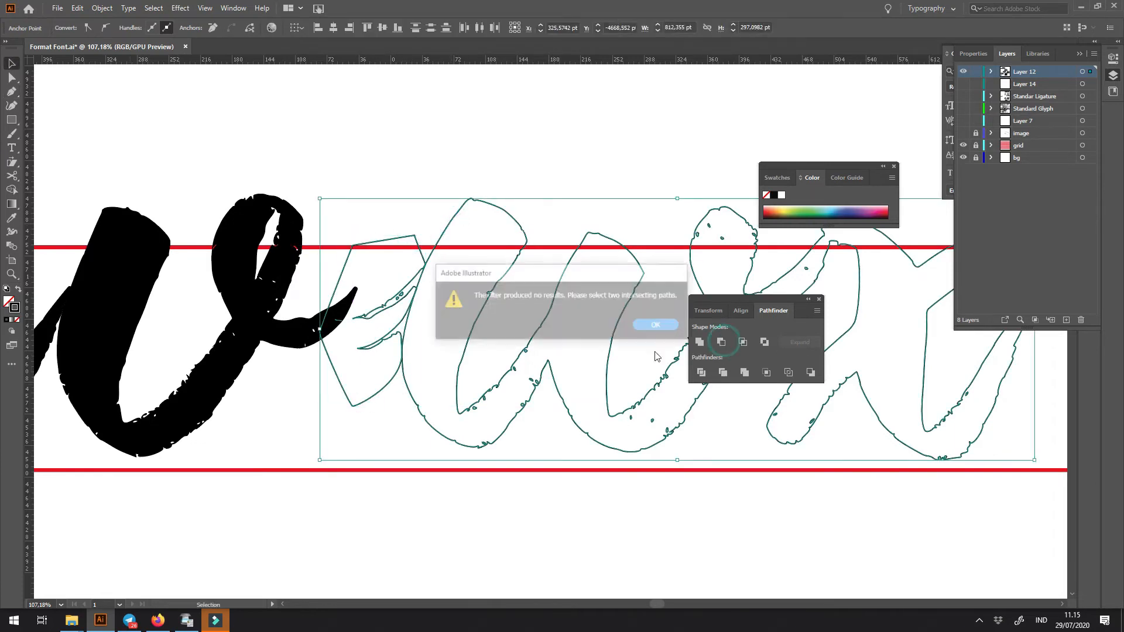
pyautogui.click(640, 325)
pyautogui.click(567, 199)
pyautogui.click(525, 239)
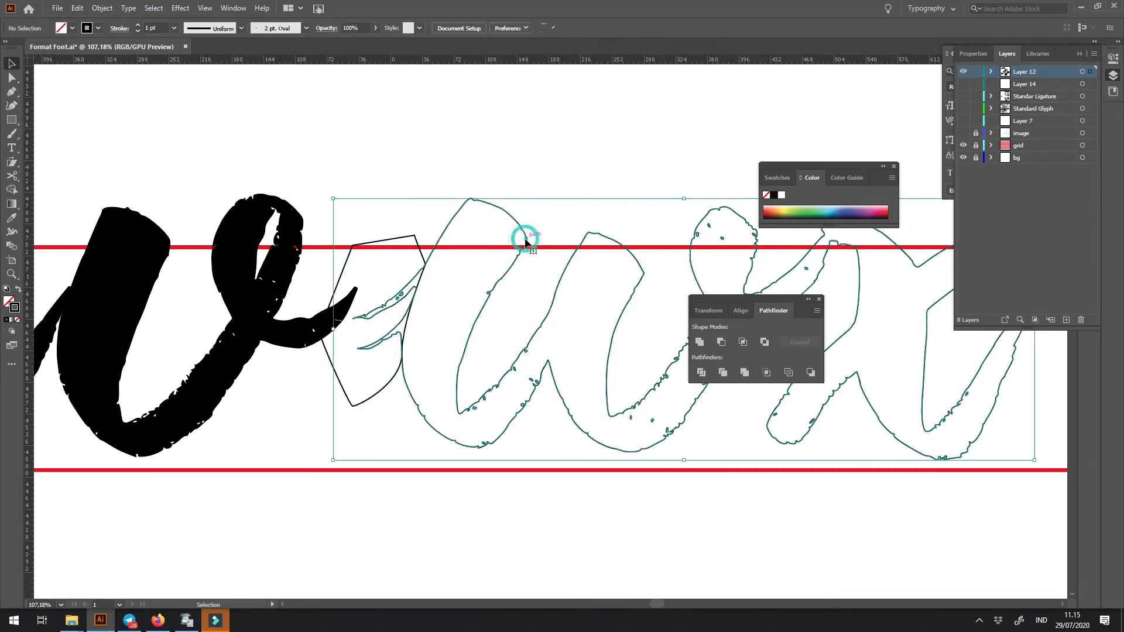
pyautogui.rightClick(525, 240)
pyautogui.click(571, 329)
pyautogui.hotkey('ctrl', 'a')
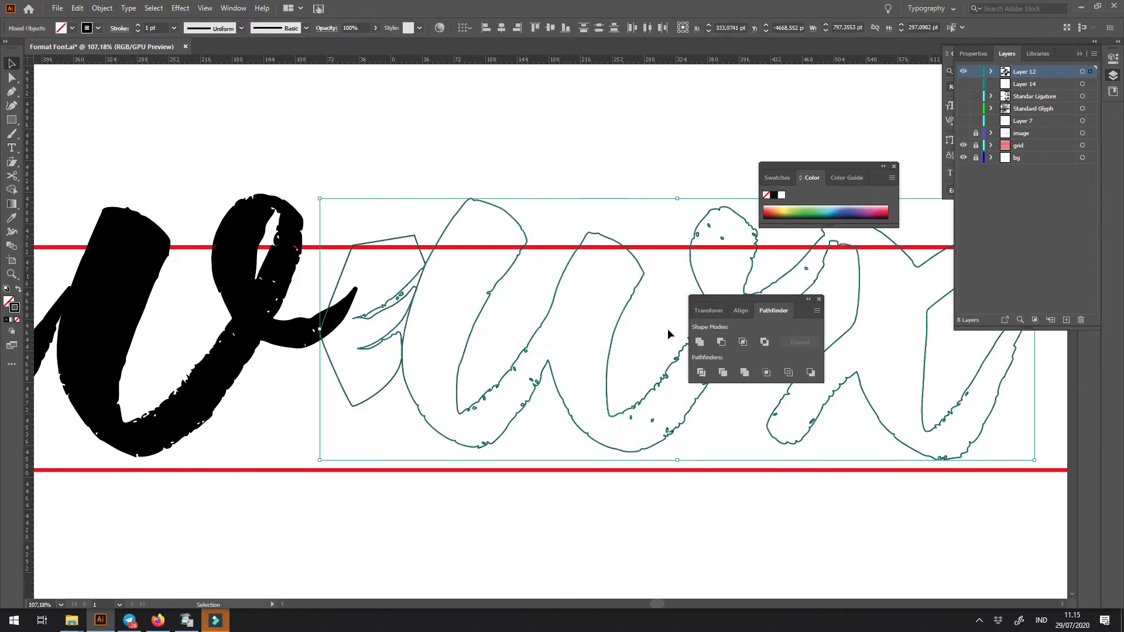
# - Move the wx lettering up to the tip of the v's exit stroke and fill it solid black
pyautogui.moveTo(553, 325); pyautogui.dragTo(482, 294)
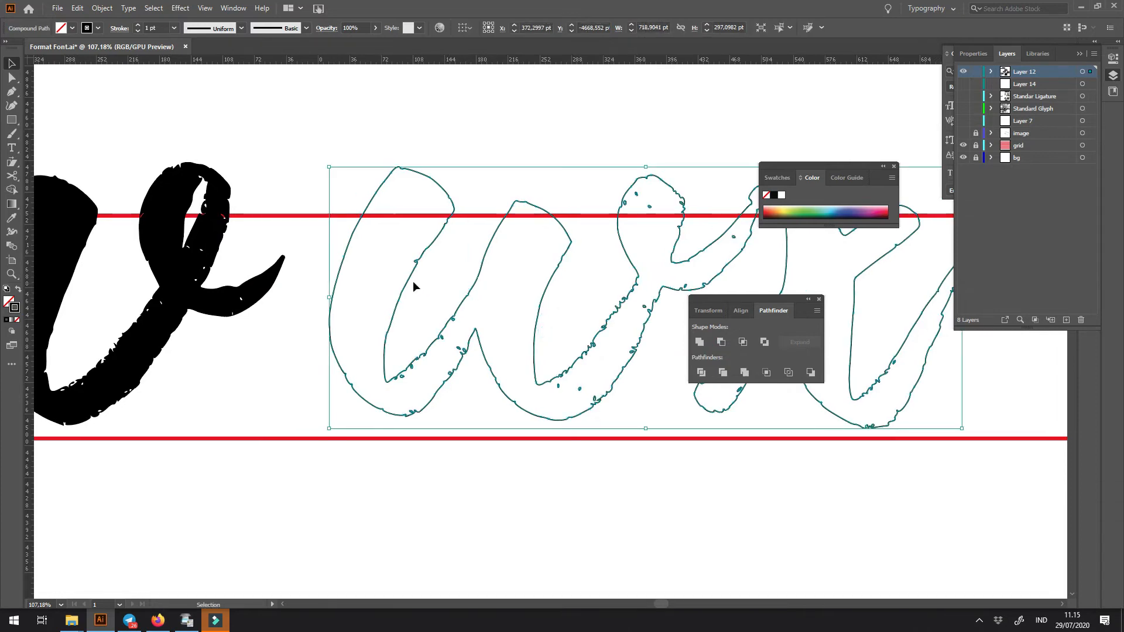
pyautogui.moveTo(410, 279); pyautogui.dragTo(346, 281)
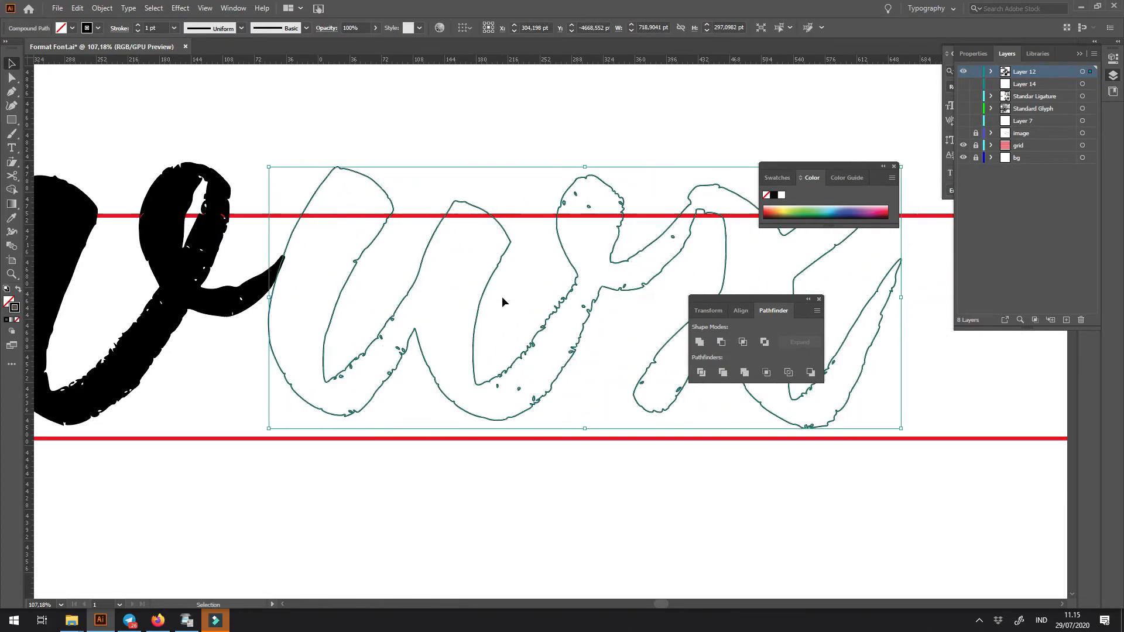
pyautogui.moveTo(377, 312); pyautogui.dragTo(429, 319)
pyautogui.hotkey('shift', 'x')
# - Place a copy of the v over the w's second half and turn it into an unfilled outline
pyautogui.click(276, 368)
pyautogui.click(259, 310)
pyautogui.moveTo(259, 311); pyautogui.dragTo(644, 289)
pyautogui.moveTo(582, 273); pyautogui.dragTo(619, 269)
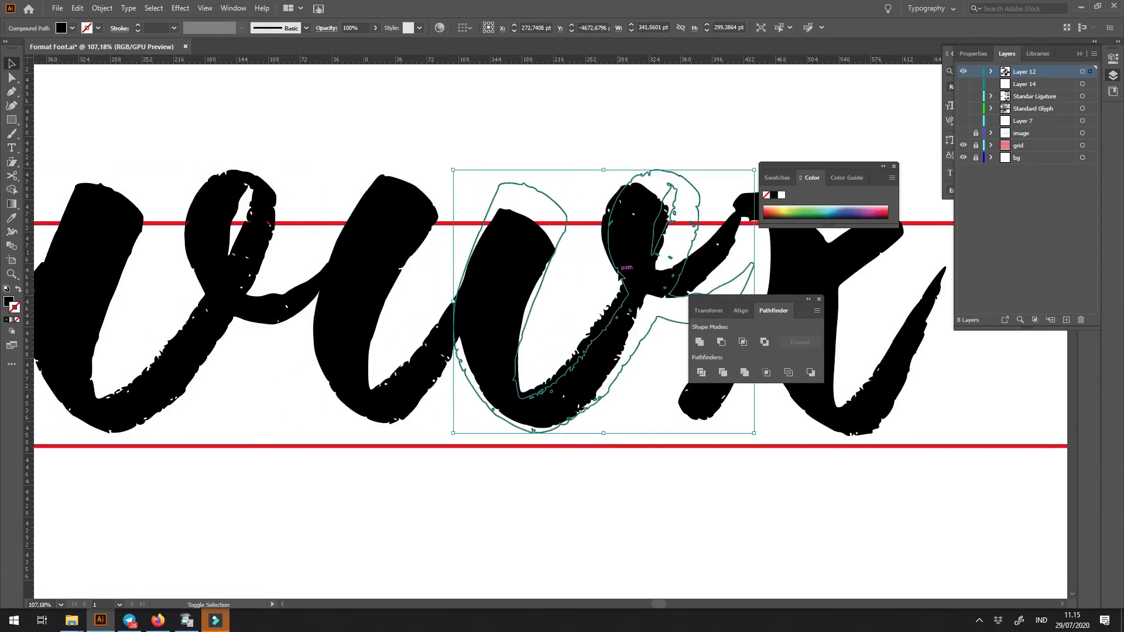
pyautogui.moveTo(549, 292); pyautogui.dragTo(523, 309)
pyautogui.press('z')
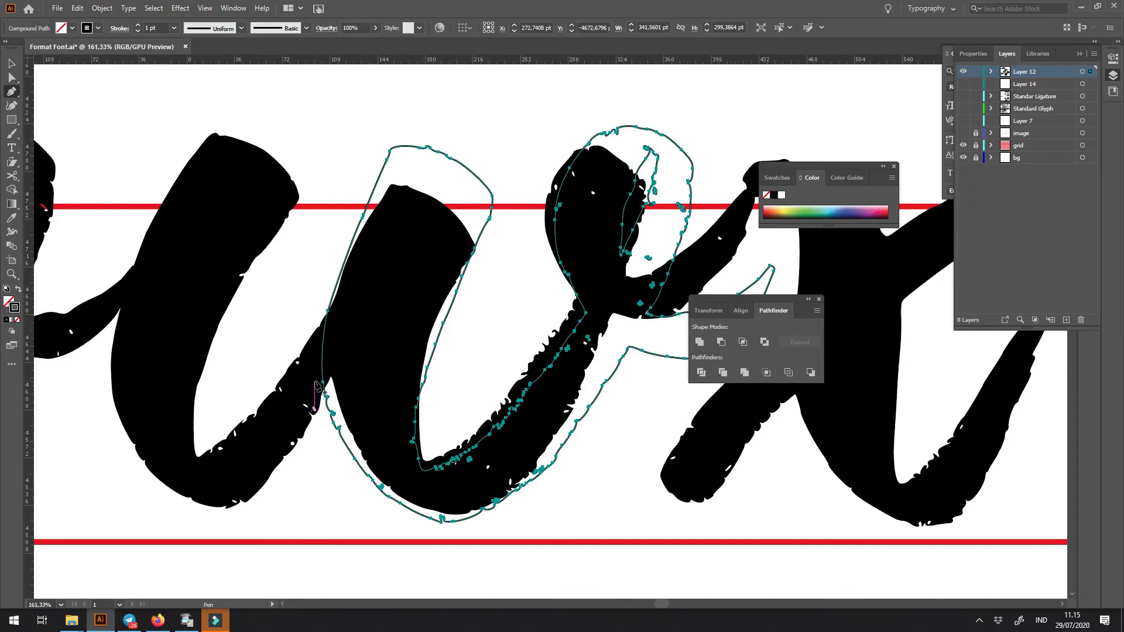
# - Draw a closed Pen shape around the upper part of the copied v's first stem
pyautogui.click(311, 371)
pyautogui.click(366, 351)
pyautogui.click(409, 425)
pyautogui.click(442, 418)
pyautogui.click(502, 259)
pyautogui.click(310, 302)
pyautogui.click(311, 374)
# - Subtract the drawn shape from the copied v to remove its upper first stem
pyautogui.press('v')
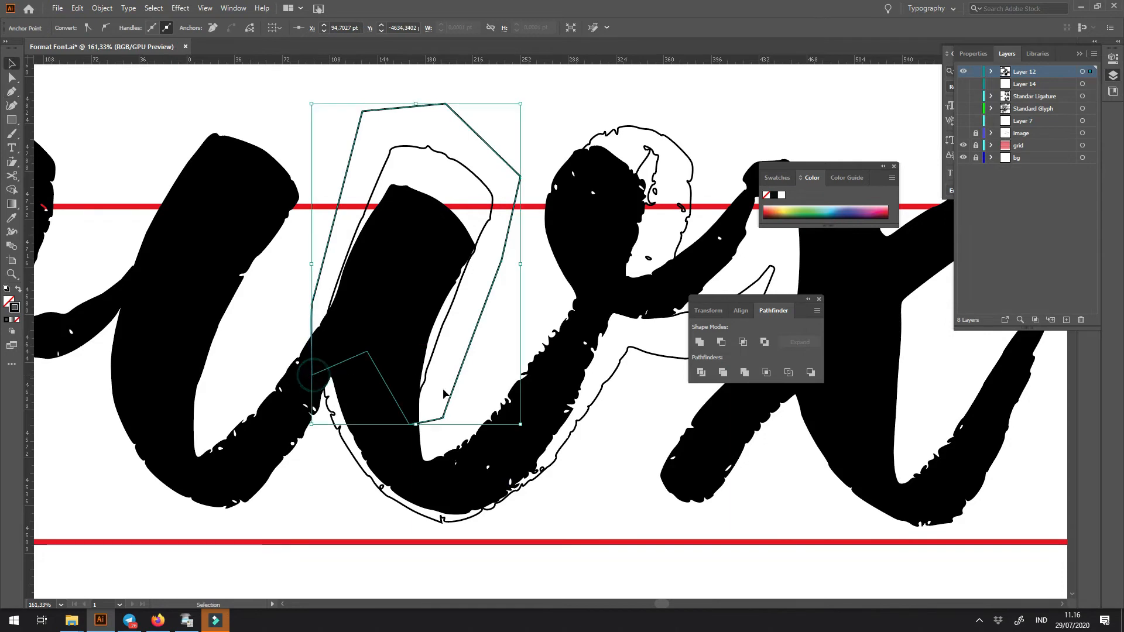
pyautogui.keyDown('shift'); pyautogui.click(593, 398); pyautogui.keyUp('shift')
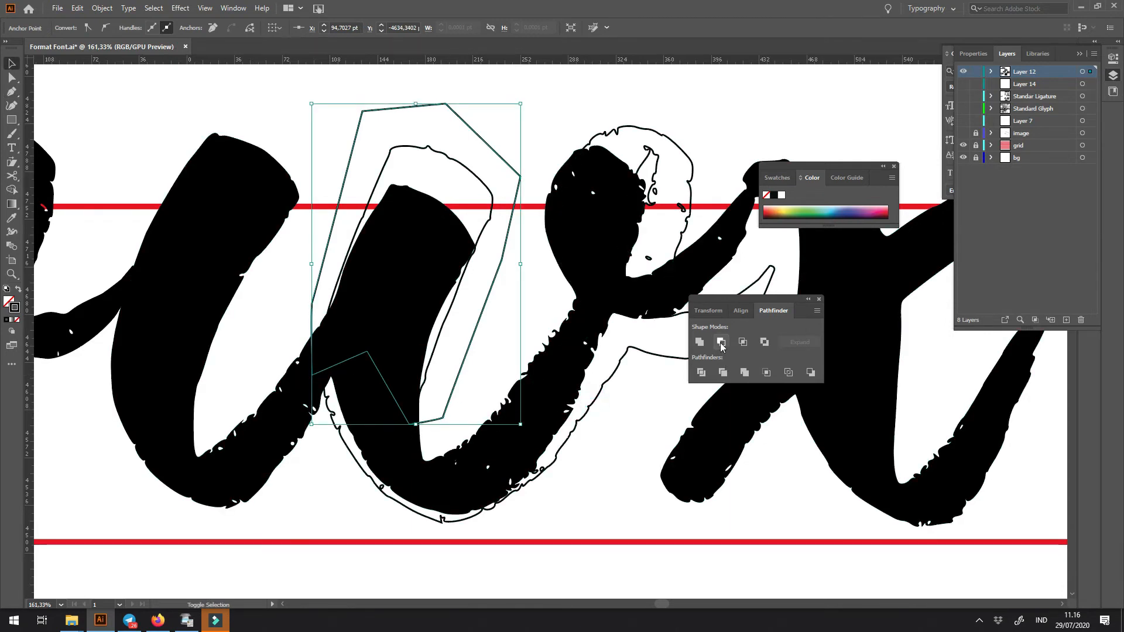
pyautogui.click(721, 343)
pyautogui.press('space')
pyautogui.moveTo(817, 425); pyautogui.dragTo(696, 415)
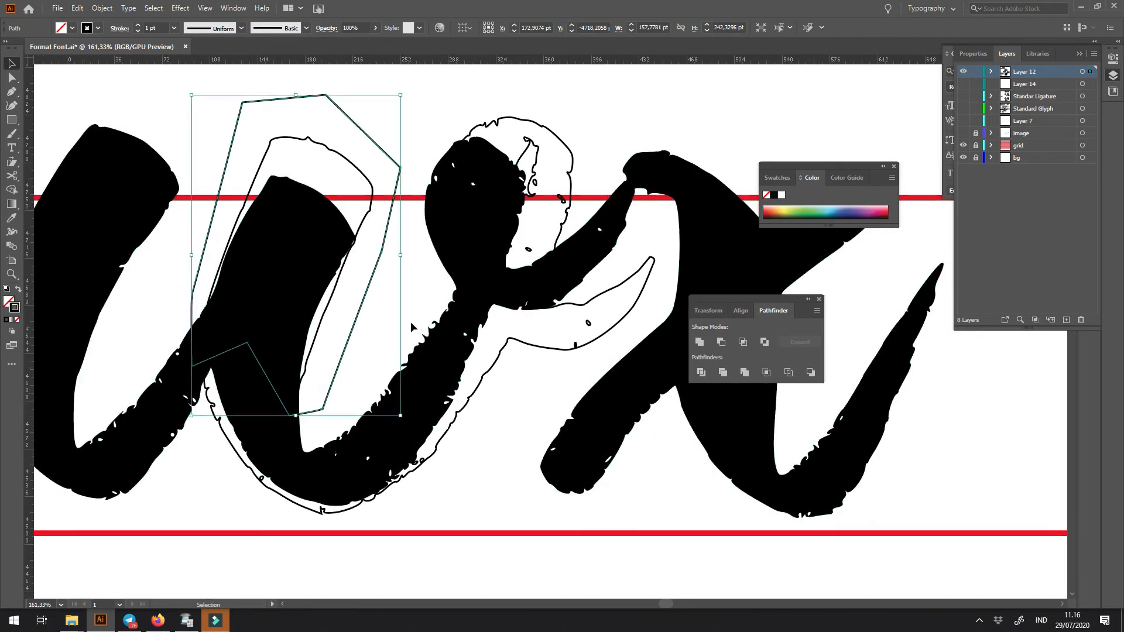
pyautogui.click(531, 380)
pyautogui.click(370, 287)
pyautogui.keyDown('shift'); pyautogui.click(366, 212); pyautogui.keyUp('shift')
pyautogui.click(699, 342)
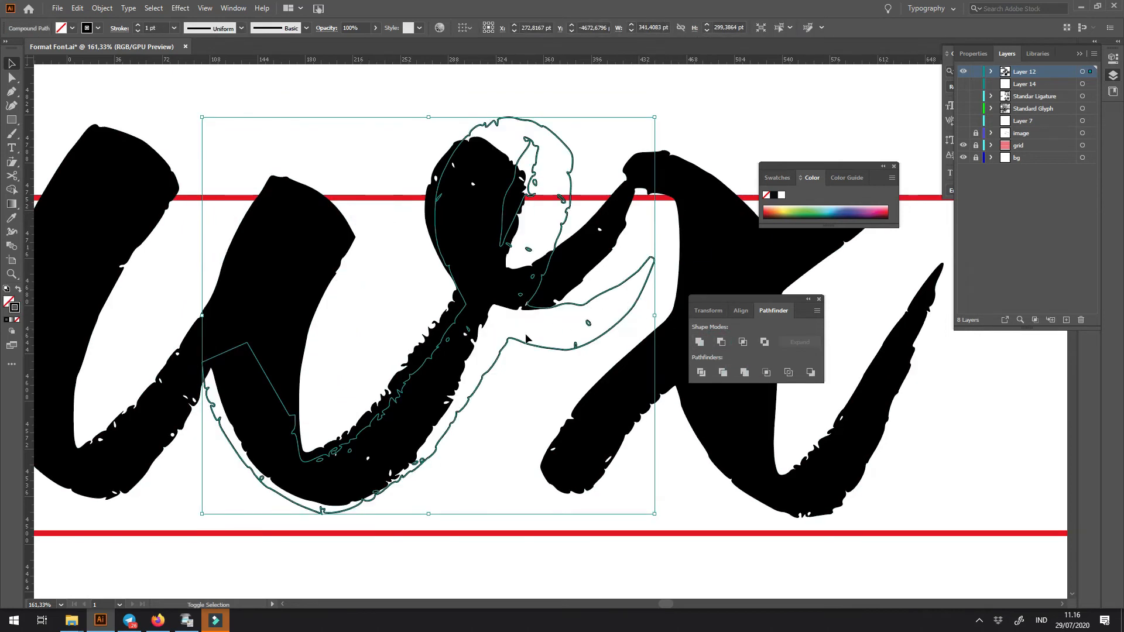
# - Draw a closed Pen shape around the w's original last stroke and its connection up to the x
pyautogui.press('p')
pyautogui.click(312, 431)
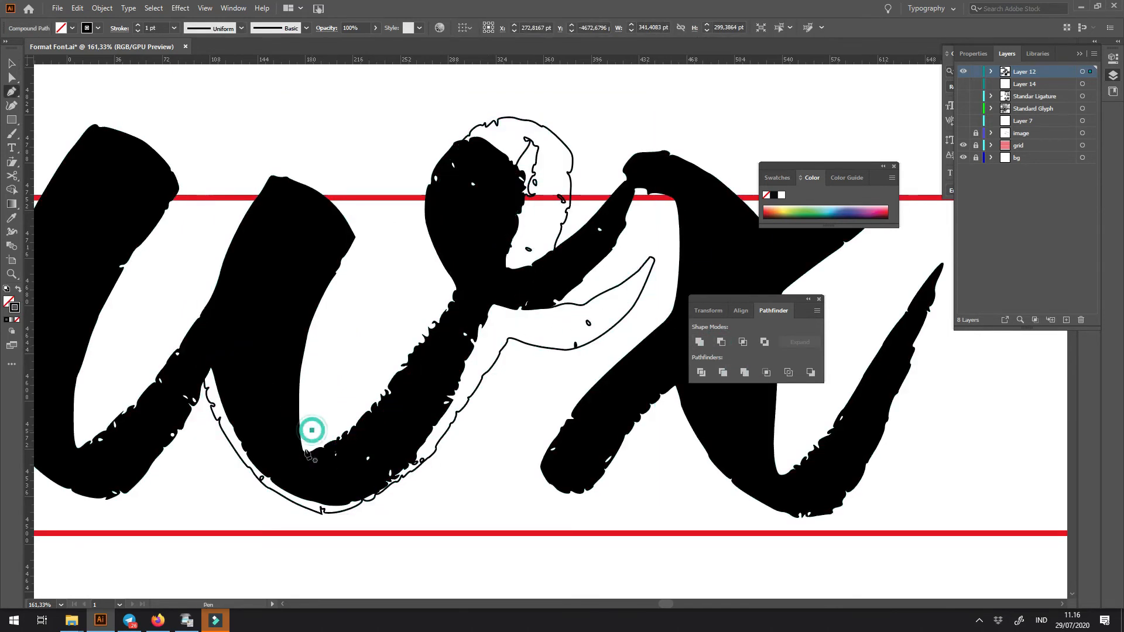
pyautogui.click(294, 529)
pyautogui.click(386, 566)
pyautogui.click(641, 283)
pyautogui.click(641, 194)
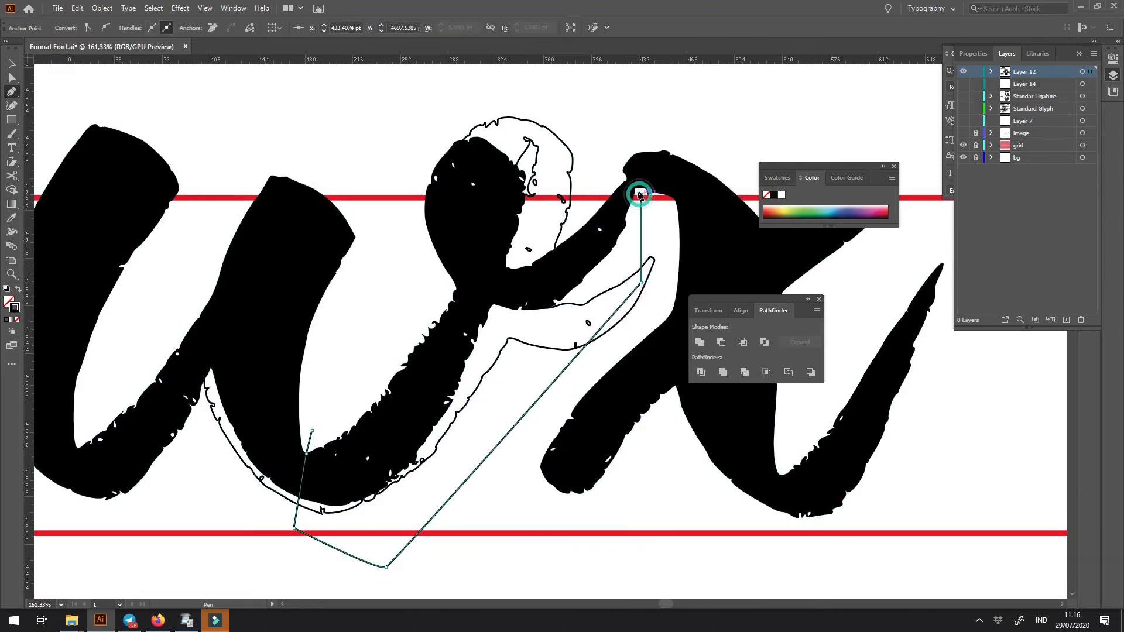
pyautogui.click(636, 191)
pyautogui.click(599, 135)
pyautogui.click(529, 103)
pyautogui.click(458, 94)
pyautogui.click(408, 138)
pyautogui.click(388, 221)
# - Subtract the closed shape from the wx lettering to remove the w's original last stroke
pyautogui.press('v')
pyautogui.keyDown('shift'); pyautogui.click(427, 206); pyautogui.keyUp('shift')
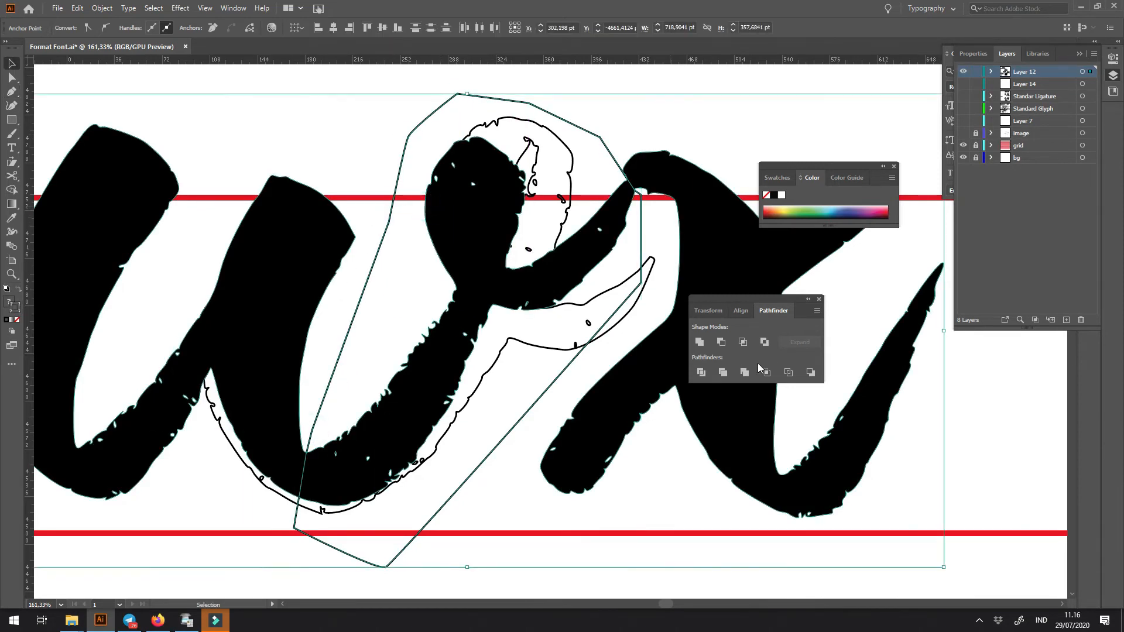
pyautogui.click(722, 342)
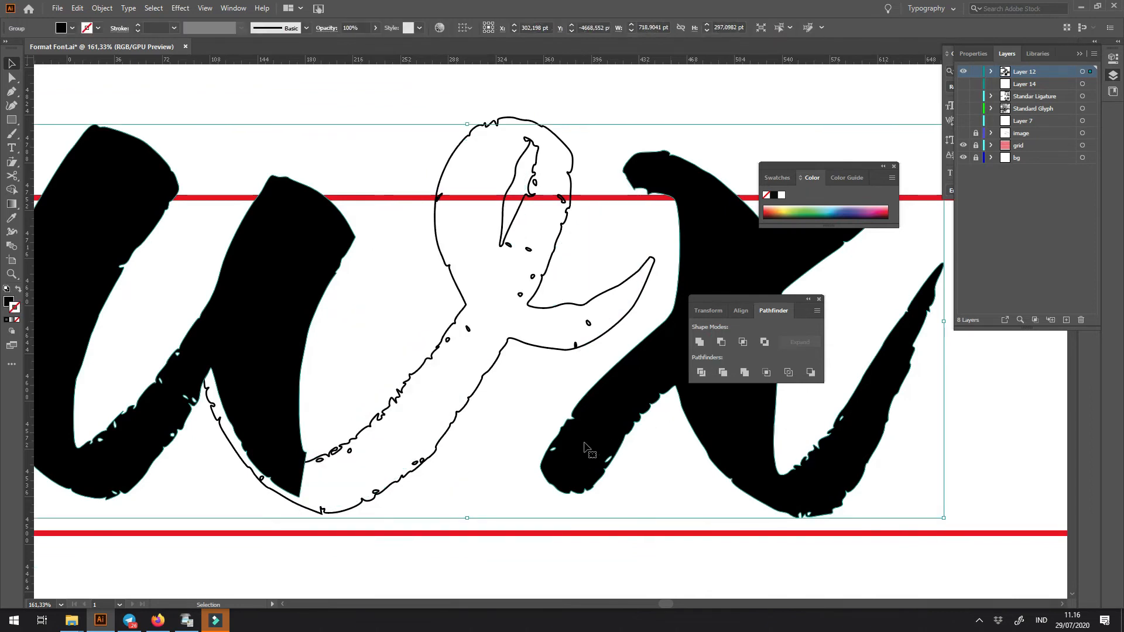
pyautogui.hotkey('ctrl', 'y')
pyautogui.hotkey('ctrl', 'y')
pyautogui.moveTo(539, 421); pyautogui.dragTo(371, 409)
pyautogui.hotkey('ctrl', '-')
pyautogui.hotkey('ctrl', '-')
pyautogui.hotkey('ctrl', '-')
pyautogui.hotkey('ctrl', '-')
pyautogui.hotkey('ctrl', '-')
pyautogui.press('z')
pyautogui.moveTo(552, 325); pyautogui.dragTo(666, 403)
pyautogui.moveTo(785, 405); pyautogui.dragTo(644, 409)
pyautogui.moveTo(469, 328); pyautogui.dragTo(552, 384)
pyautogui.press('v')
pyautogui.click(527, 331)
pyautogui.press('p')
pyautogui.moveTo(433, 244); pyautogui.dragTo(448, 189)
pyautogui.click(490, 283)
pyautogui.click(477, 324)
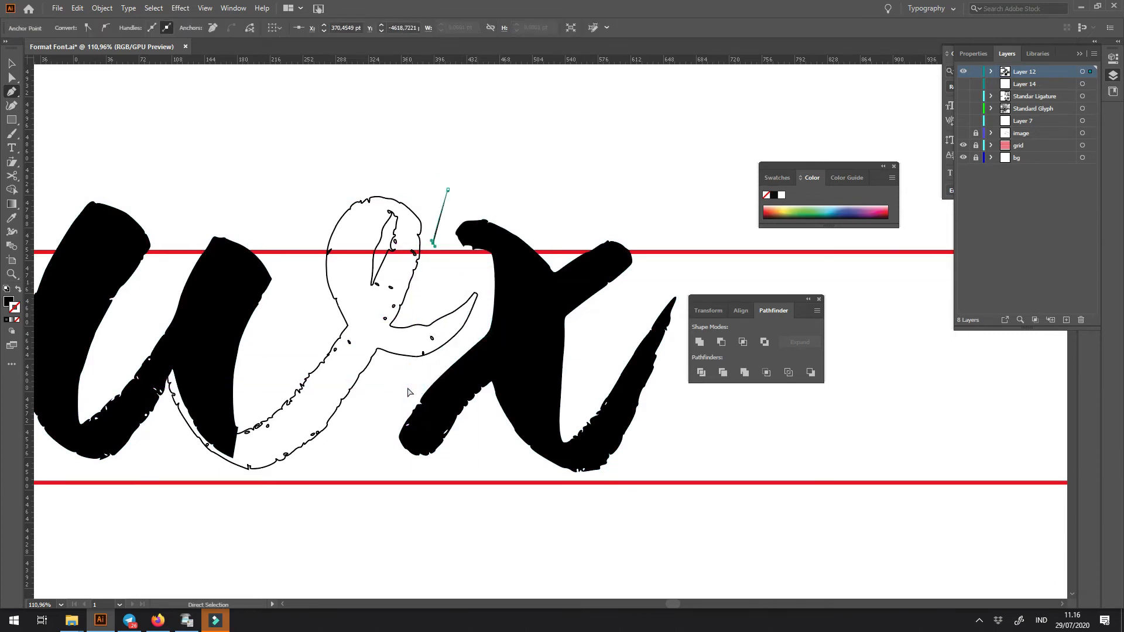
pyautogui.keyDown('ctrl'); pyautogui.click(408, 392); pyautogui.keyUp('ctrl')
# - Ungroup the black wx lettering and fill the outlined last half of the w solid black
pyautogui.press('v')
pyautogui.click(521, 331)
pyautogui.rightClick(521, 324)
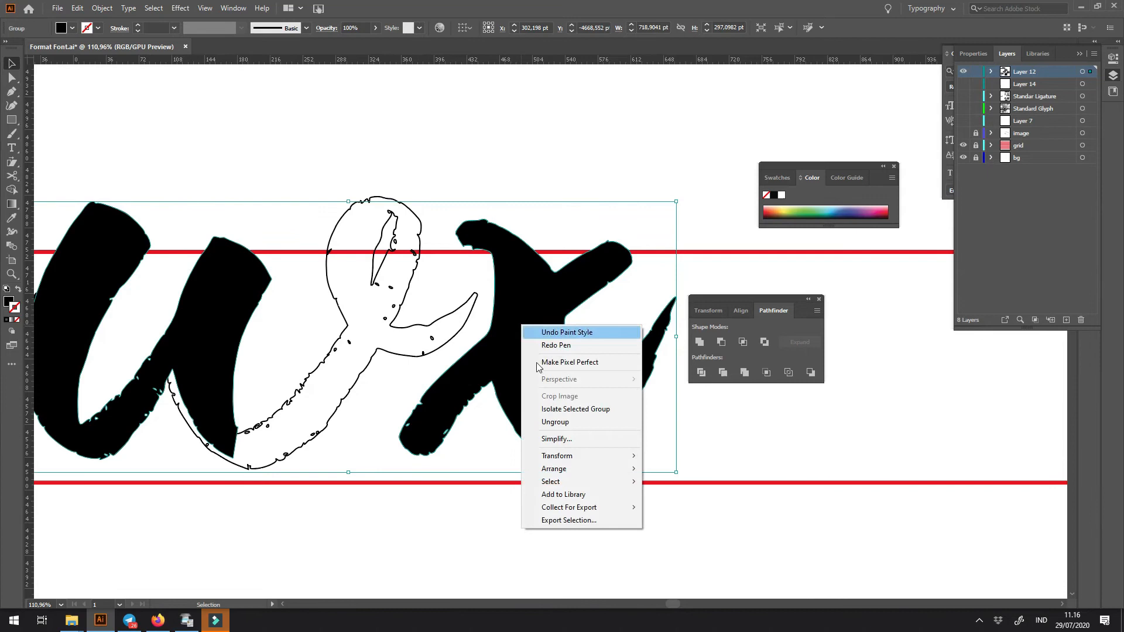
pyautogui.click(542, 425)
pyautogui.hscroll(3, 490, 472)
pyautogui.hscroll(1, 469, 481)
pyautogui.click(341, 289)
pyautogui.click(367, 281)
pyautogui.click(370, 307)
pyautogui.hotkey('shift', 'x')
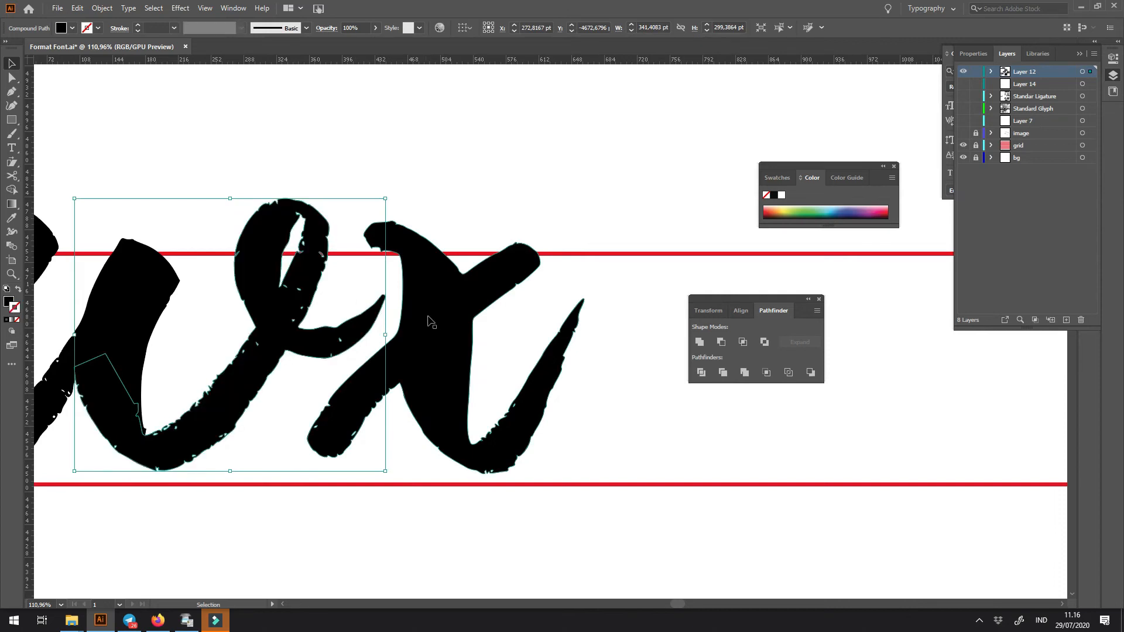
# - Move the x slightly away from the w, opening the spacing after the w's exit stroke
pyautogui.moveTo(453, 383); pyautogui.dragTo(494, 386)
pyautogui.click(583, 142)
pyautogui.hotkey('ctrl', '-')
pyautogui.hotkey('ctrl', '-')
pyautogui.hotkey('ctrl', '-')
pyautogui.hotkey('ctrl', '-')
pyautogui.hotkey('ctrl', '-')
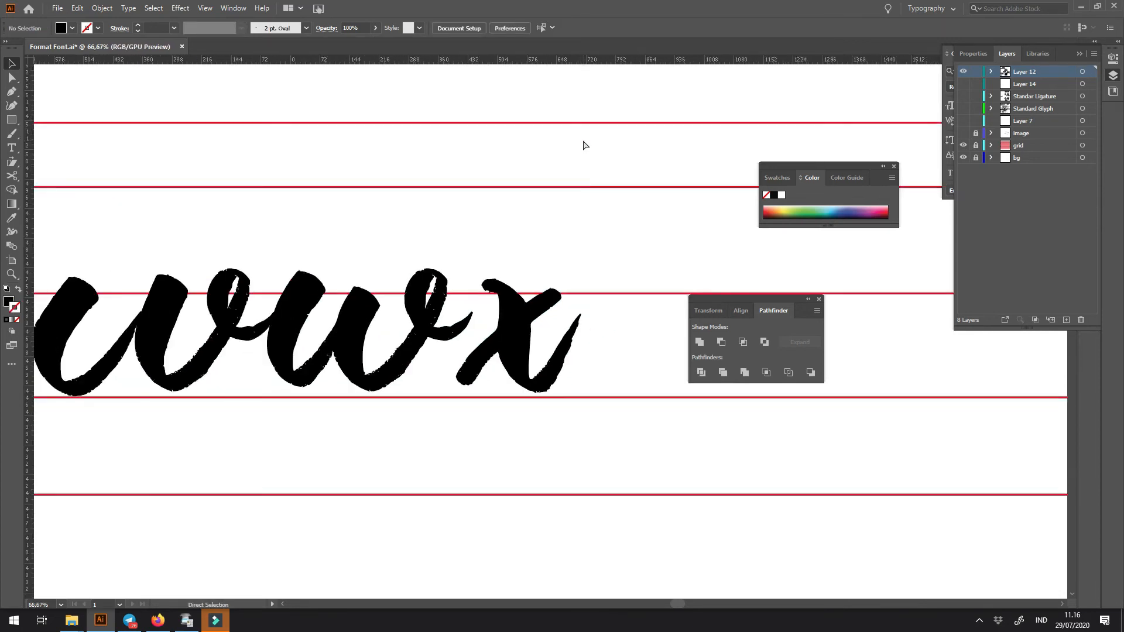
# - Place a copy of a u-shaped brush stroke directly after the x as the first half of a y
pyautogui.moveTo(534, 171); pyautogui.dragTo(417, 89)
pyautogui.moveTo(417, 217)
pyautogui.mouseDown()
pyautogui.moveTo(667, 200)
pyautogui.moveTo(556, 231)
pyautogui.moveTo(522, 257)
pyautogui.mouseUp()
pyautogui.moveTo(269, 286); pyautogui.dragTo(612, 280)
pyautogui.moveTo(575, 227); pyautogui.dragTo(439, 289)
pyautogui.press('a')
# - Bring a copy of a looped descender stroke across the lowercase row to the w and x
pyautogui.hotkey('ctrl', '-')
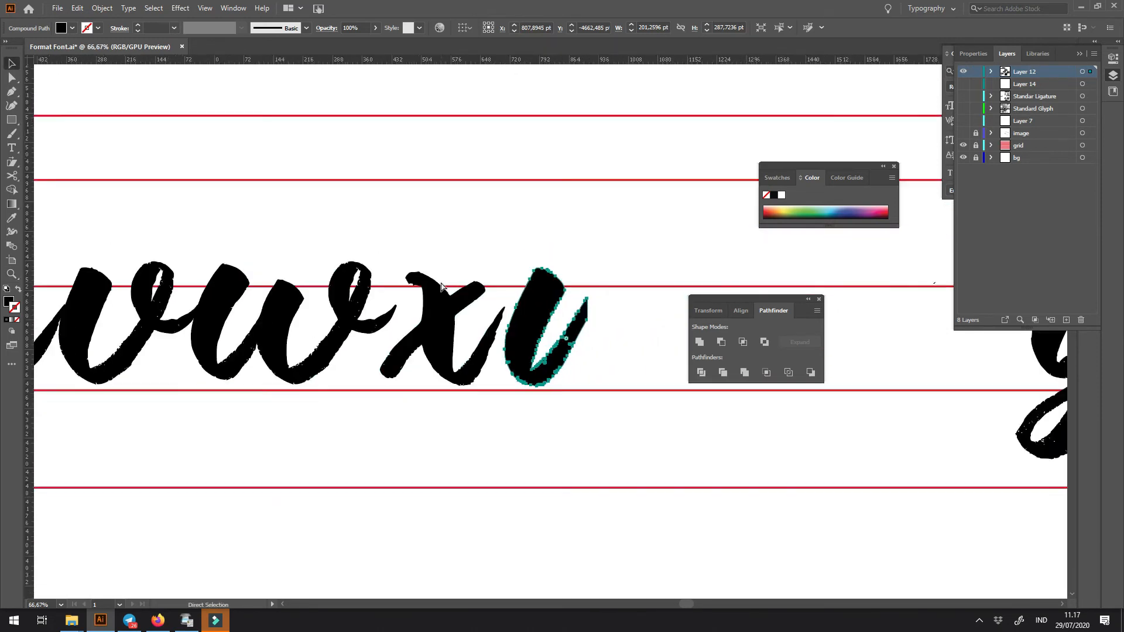
pyautogui.hotkey('ctrl', '-')
pyautogui.hotkey('ctrl', '-')
pyautogui.hotkey('ctrl', '-')
pyautogui.hotkey('ctrl', '-')
pyautogui.moveTo(122, 305); pyautogui.dragTo(269, 271)
pyautogui.moveTo(160, 309); pyautogui.dragTo(638, 316)
pyautogui.moveTo(634, 348); pyautogui.dragTo(425, 355)
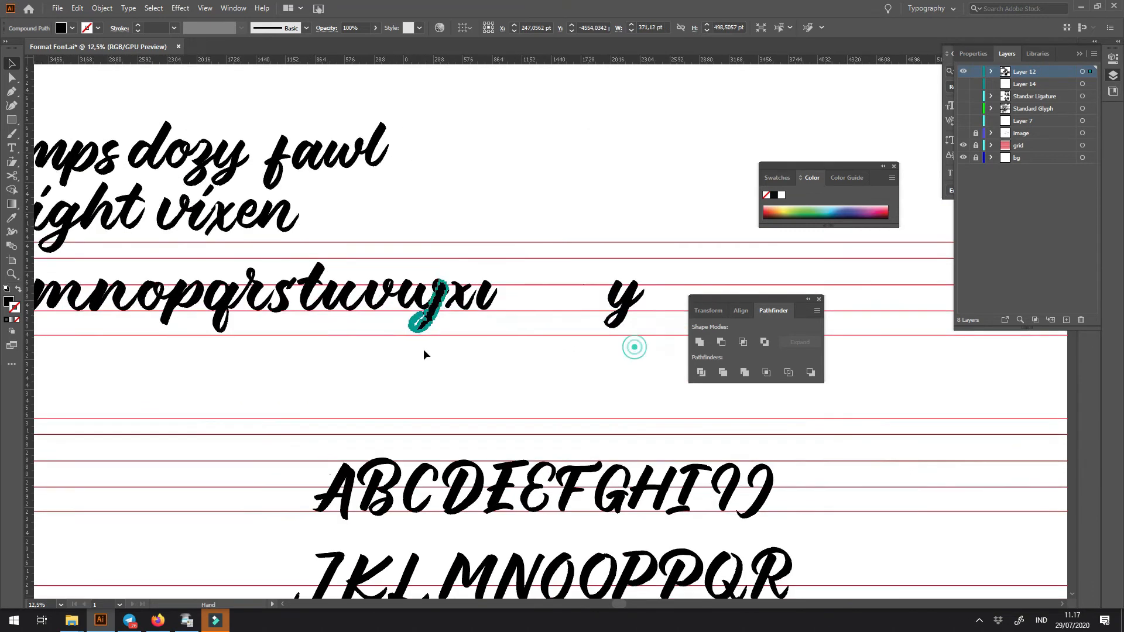
# - Position the descender stroke against the tip of the u-shaped stroke to form the y
pyautogui.moveTo(460, 289); pyautogui.dragTo(734, 497)
pyautogui.moveTo(305, 440)
pyautogui.mouseDown()
pyautogui.moveTo(628, 449)
pyautogui.moveTo(612, 445)
pyautogui.moveTo(557, 496)
pyautogui.moveTo(552, 469)
pyautogui.moveTo(568, 475)
pyautogui.mouseUp()
pyautogui.click(666, 500)
pyautogui.press('z')
pyautogui.moveTo(646, 315); pyautogui.dragTo(670, 450)
pyautogui.press('v')
pyautogui.moveTo(588, 423); pyautogui.dragTo(583, 423)
# - Stretch the tip of the y's u-shaped stroke up to the descender's top corner and blend the junction between both strokes
pyautogui.press('a')
pyautogui.click(563, 312)
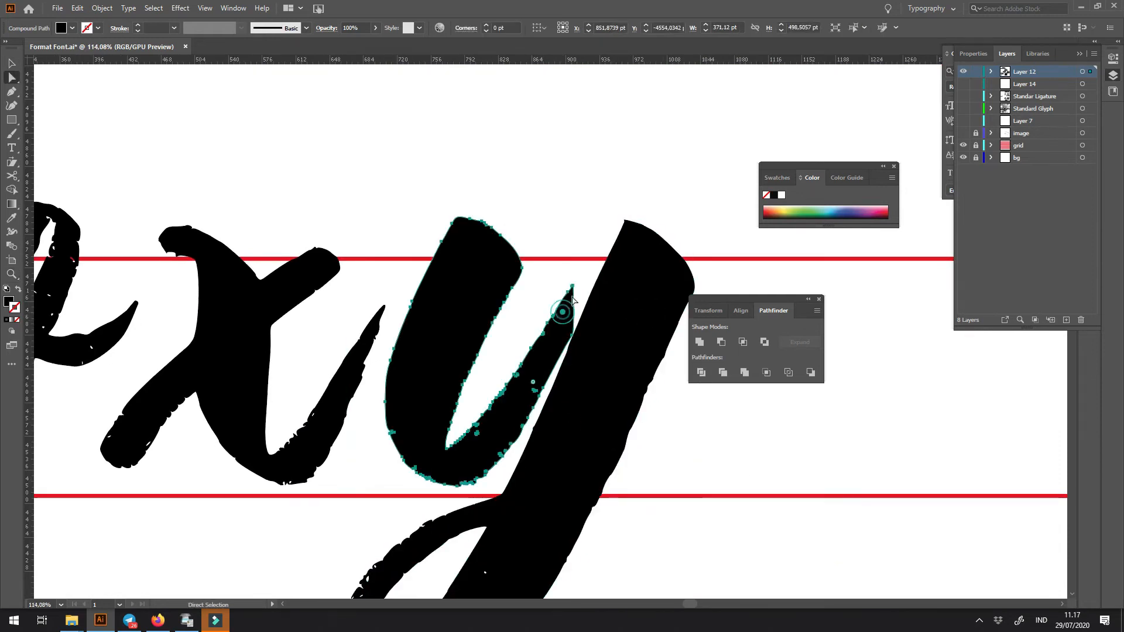
pyautogui.moveTo(573, 287); pyautogui.dragTo(624, 221)
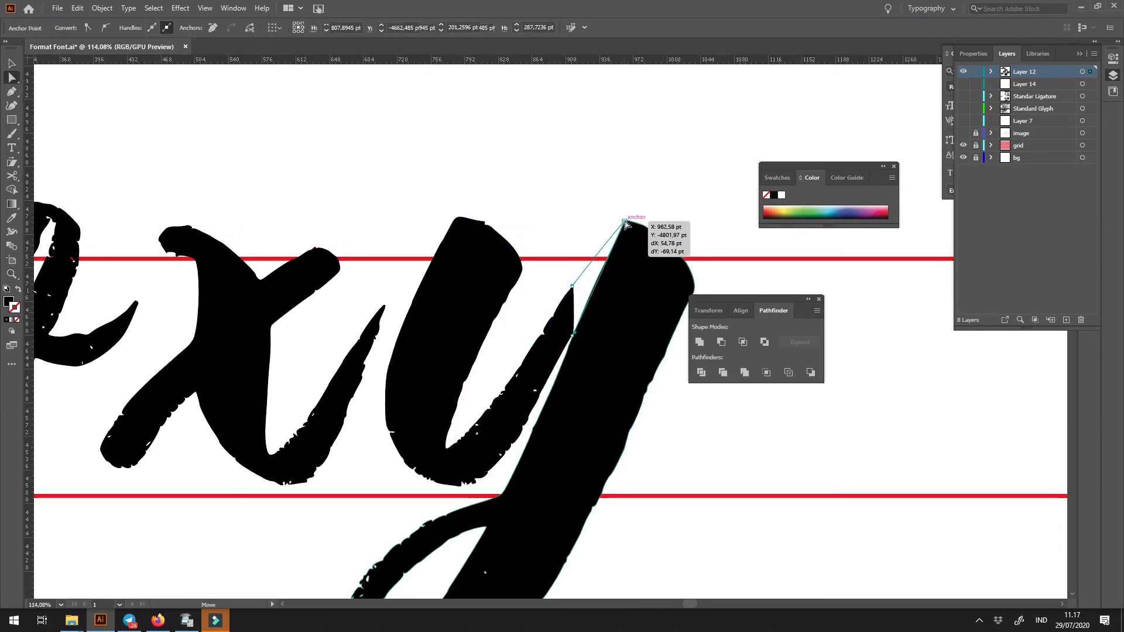
pyautogui.click(573, 288)
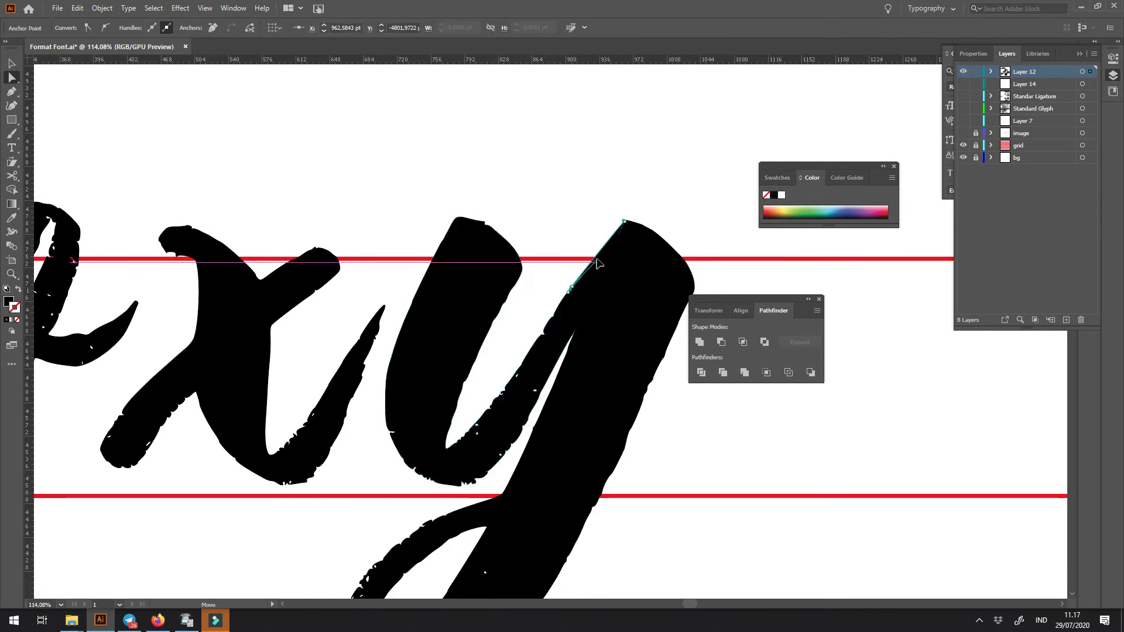
pyautogui.moveTo(588, 270); pyautogui.dragTo(602, 255)
pyautogui.scroll(-2, 682, 243)
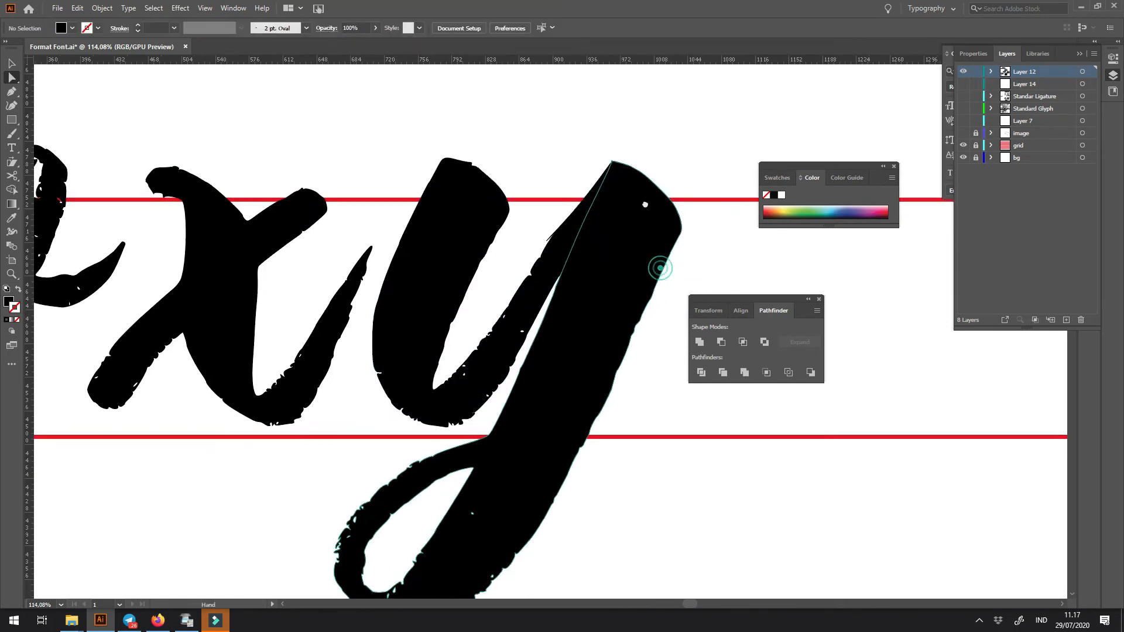
pyautogui.click(557, 273)
pyautogui.moveTo(557, 270); pyautogui.dragTo(573, 249)
pyautogui.click(683, 136)
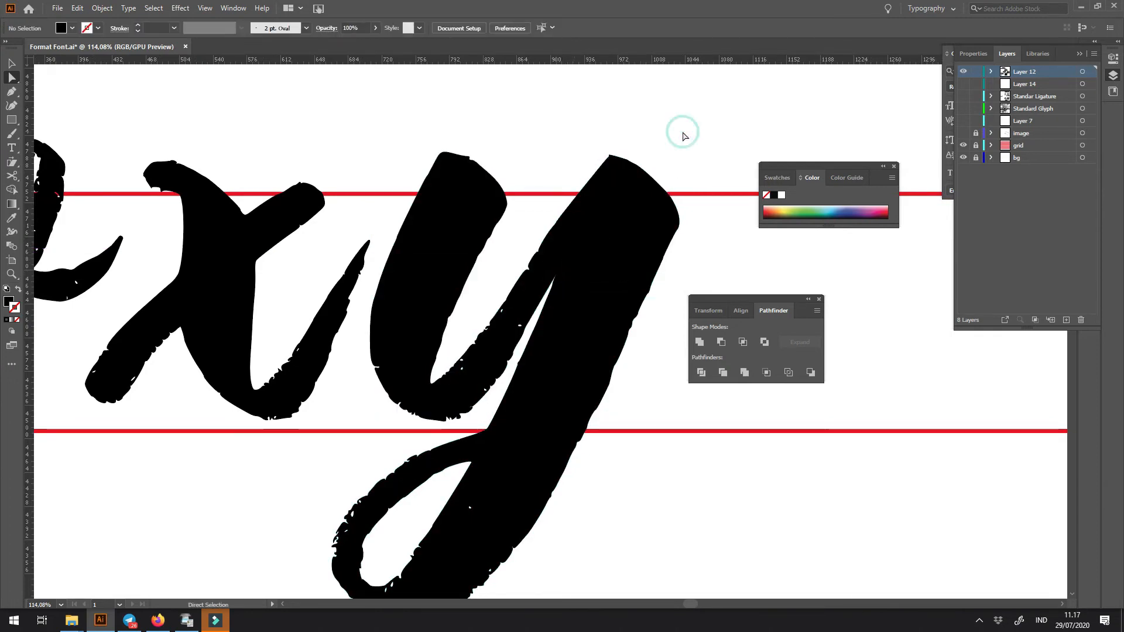
# - Place a copy of the u-shaped brush stroke from the lowercase row over the x's exit stroke
pyautogui.hotkey('ctrl', '-')
pyautogui.hotkey('ctrl', '-')
pyautogui.hotkey('ctrl', '-')
pyautogui.hotkey('ctrl', '-')
pyautogui.hotkey('ctrl', '-')
pyautogui.press('z')
pyautogui.moveTo(566, 331); pyautogui.dragTo(664, 452)
pyautogui.click(520, 344)
pyautogui.press('v')
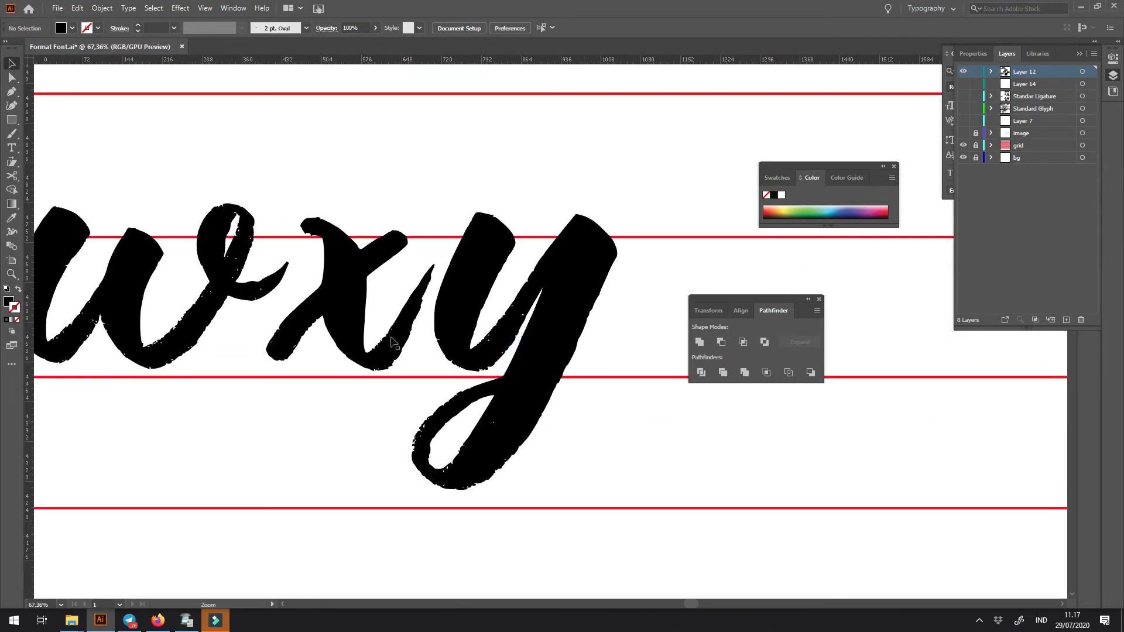
pyautogui.moveTo(334, 341); pyautogui.dragTo(555, 323)
pyautogui.click(451, 328)
pyautogui.press('a')
pyautogui.hotkey('ctrl', '-')
pyautogui.hotkey('ctrl', '-')
pyautogui.hotkey('ctrl', '-')
pyautogui.hotkey('ctrl', '-')
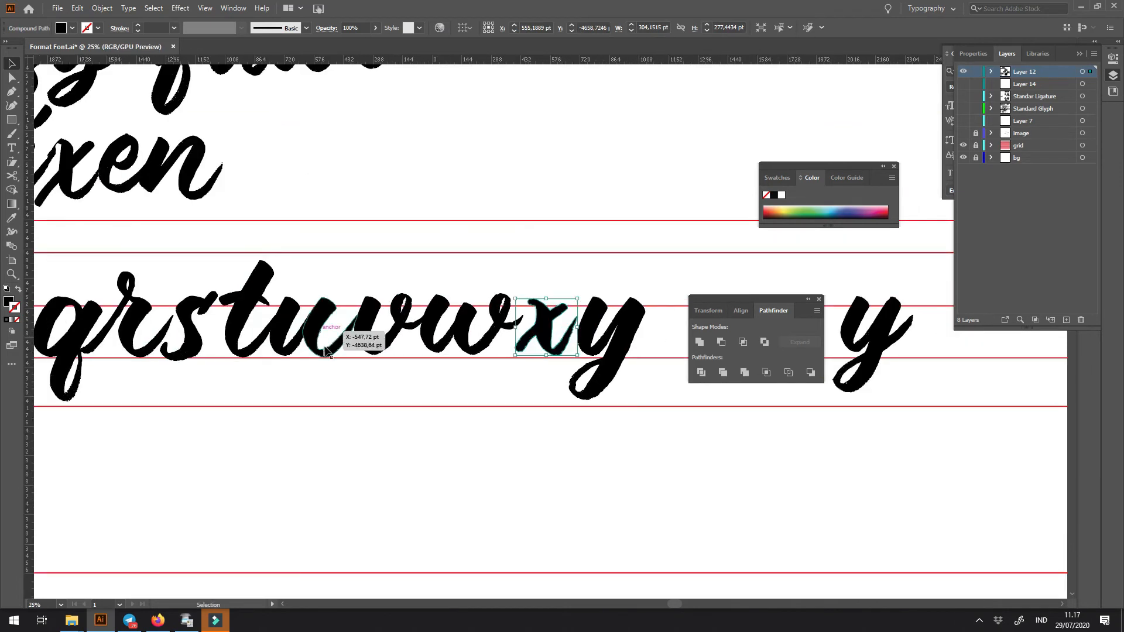
pyautogui.keyDown('alt'); pyautogui.moveTo(343, 351); pyautogui.dragTo(581, 350); pyautogui.keyUp('alt')
pyautogui.press('z')
pyautogui.moveTo(580, 341); pyautogui.dragTo(768, 542)
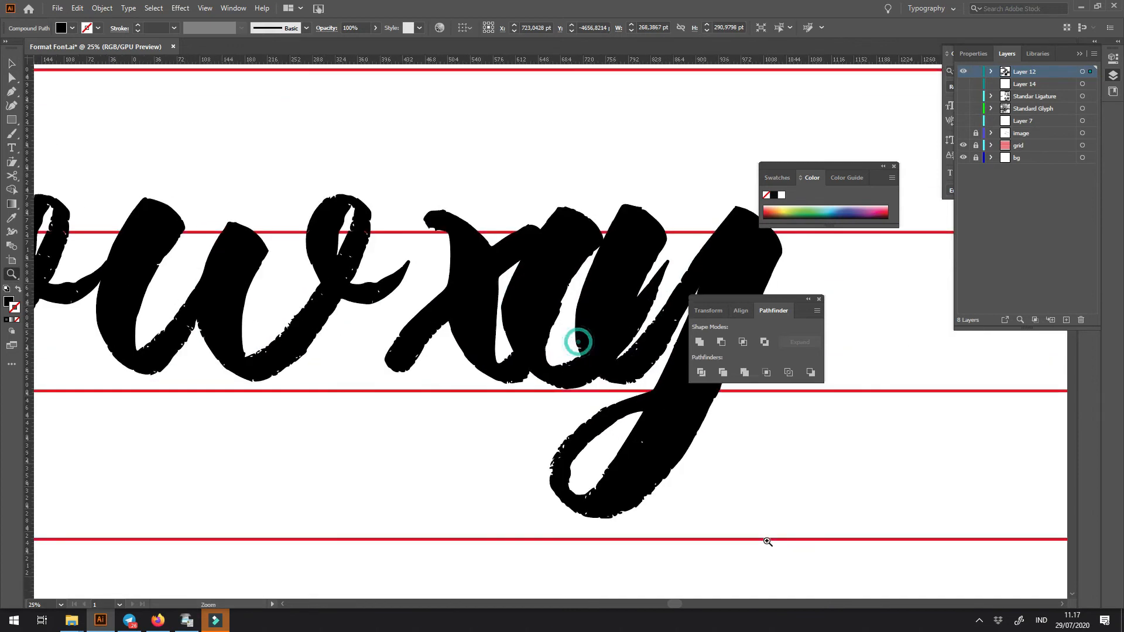
# - Move the y farther from the x and align the u-shaped copy with the curve of the x's exit stroke
pyautogui.moveTo(624, 489); pyautogui.dragTo(477, 490)
pyautogui.press('v')
pyautogui.click(511, 322)
pyautogui.keyDown('shift'); pyautogui.click(546, 334); pyautogui.keyUp('shift')
pyautogui.keyDown('shift'); pyautogui.moveTo(542, 366); pyautogui.dragTo(596, 371); pyautogui.keyUp('shift')
pyautogui.keyDown('shift'); pyautogui.moveTo(414, 372); pyautogui.dragTo(412, 426); pyautogui.keyUp('shift')
# - Outline the u-shaped copy and intersect it with a closed pen shape, keeping only its lower curve and exit stroke
pyautogui.press('z')
pyautogui.hotkey('shift', 'x')
pyautogui.moveTo(370, 355); pyautogui.dragTo(302, 381)
pyautogui.click(277, 467)
pyautogui.click(395, 478)
pyautogui.click(486, 419)
pyautogui.click(581, 193)
pyautogui.click(540, 166)
pyautogui.click(386, 298)
pyautogui.click(371, 354)
pyautogui.press('v')
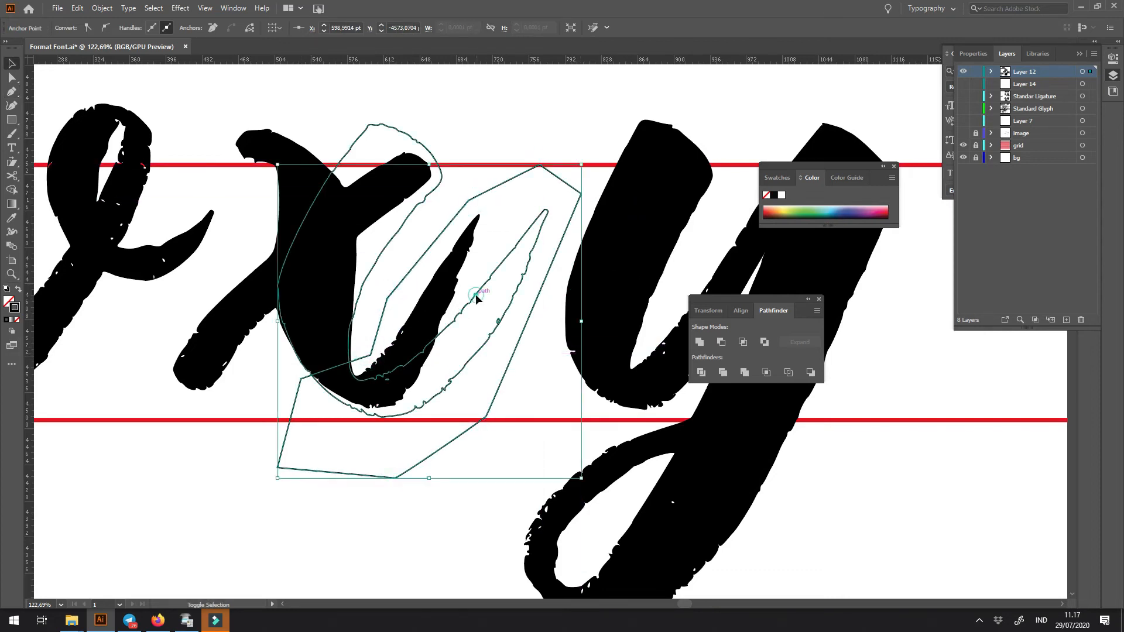
pyautogui.keyDown('shift'); pyautogui.click(475, 297); pyautogui.keyUp('shift')
pyautogui.click(742, 343)
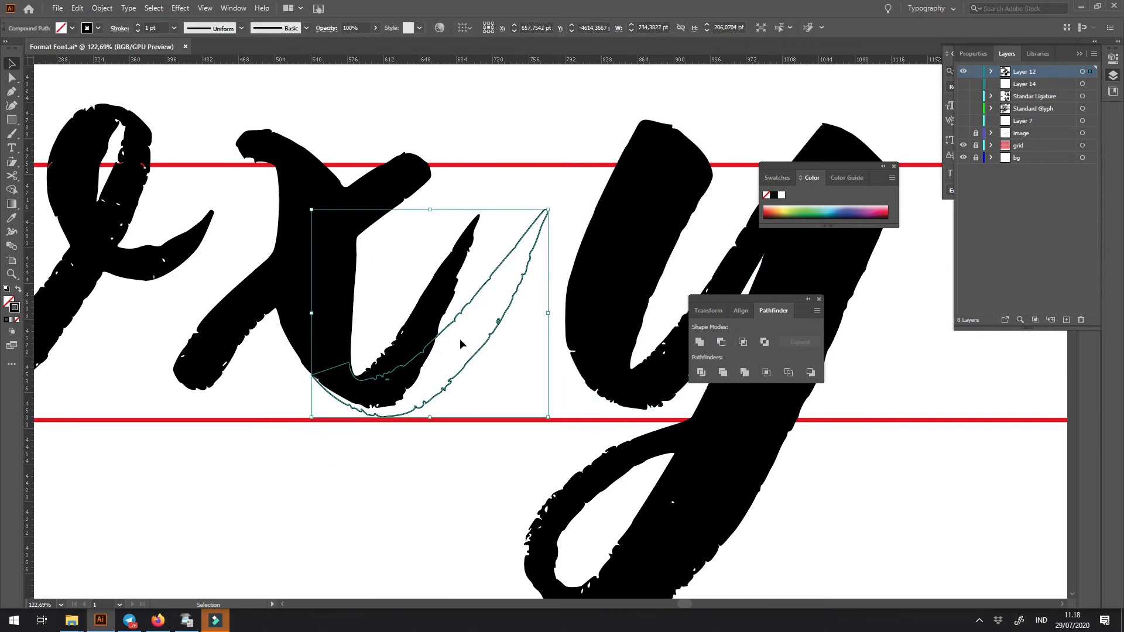
# - Draw a closed pen shape around the x's old exit stroke and subtract it from the x
pyautogui.click(370, 351)
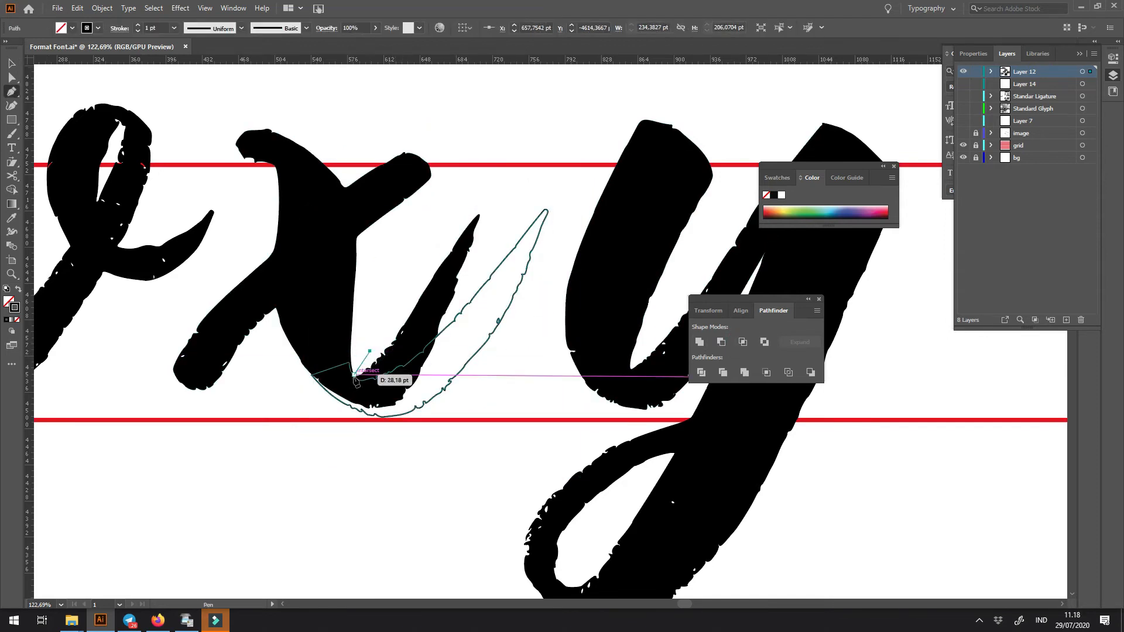
pyautogui.moveTo(358, 408); pyautogui.dragTo(379, 440)
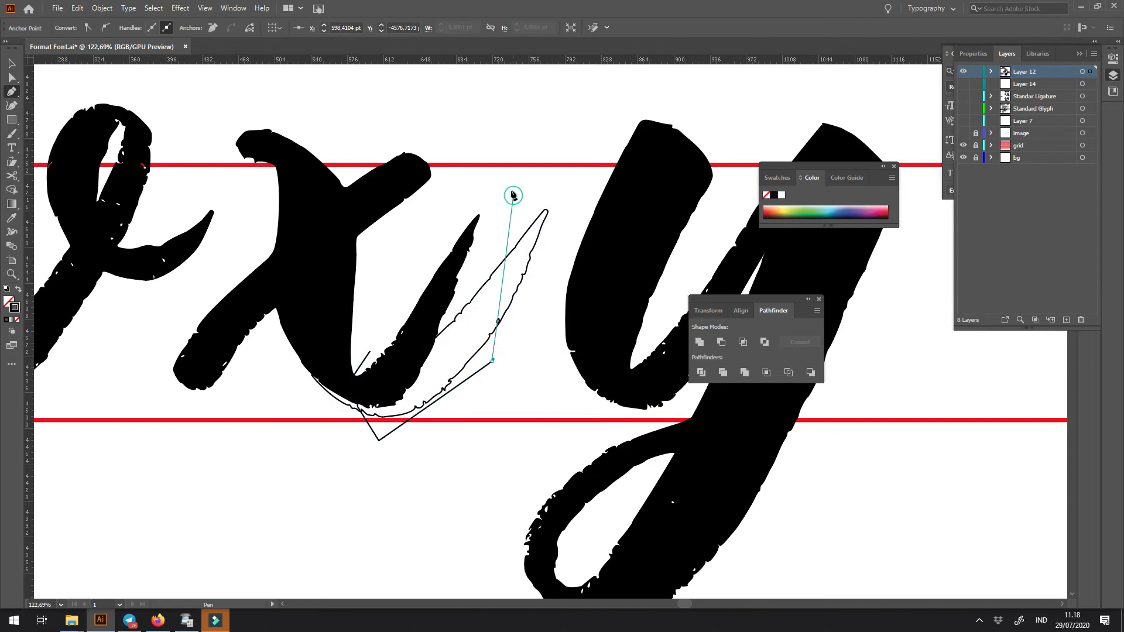
pyautogui.click(395, 251)
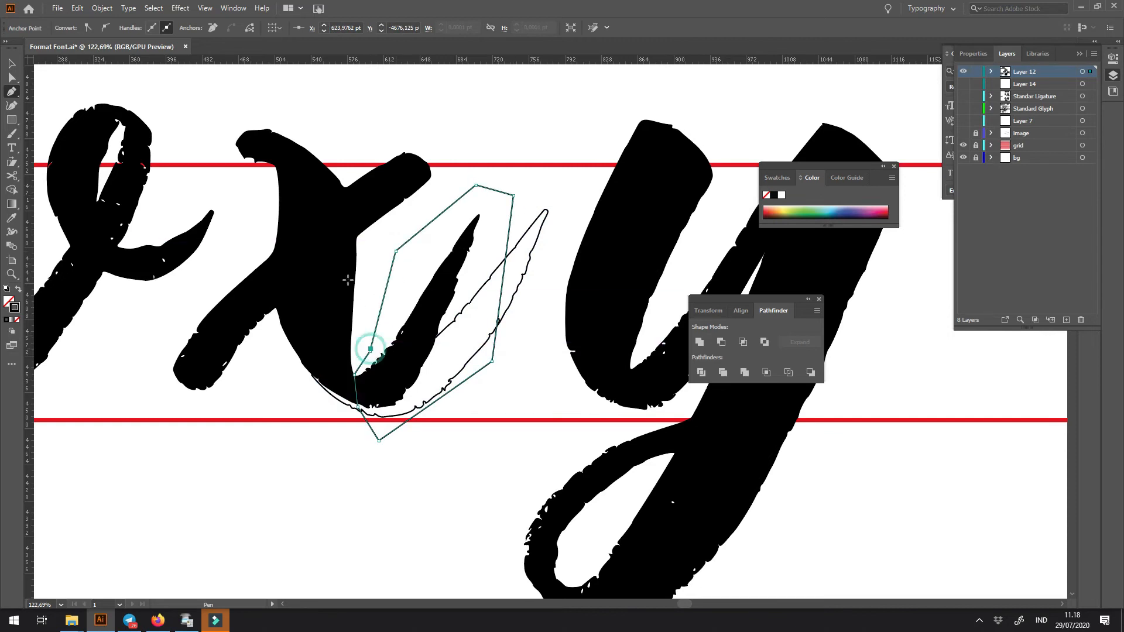
pyautogui.press('v')
pyautogui.keyDown('shift'); pyautogui.click(418, 237); pyautogui.keyUp('shift')
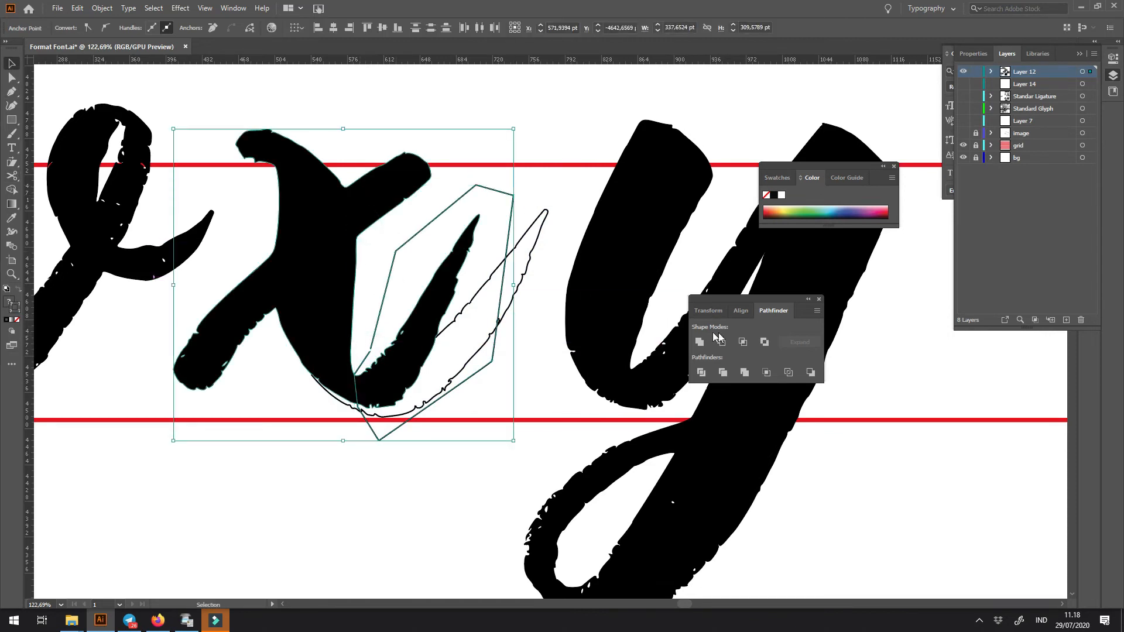
pyautogui.click(721, 342)
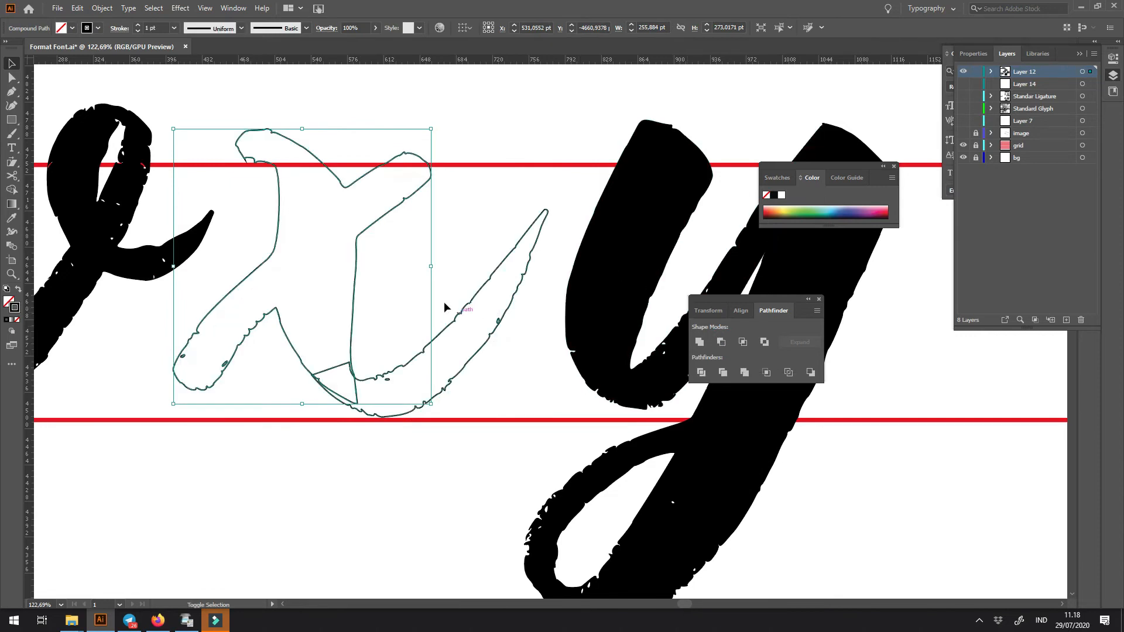
# - Turn the outlined x and its new exit stroke back into solid black fills
pyautogui.moveTo(398, 323); pyautogui.dragTo(412, 382)
pyautogui.hotkey('shift', 'x')
pyautogui.keyDown('ctrl'); pyautogui.click(353, 472); pyautogui.keyUp('ctrl')
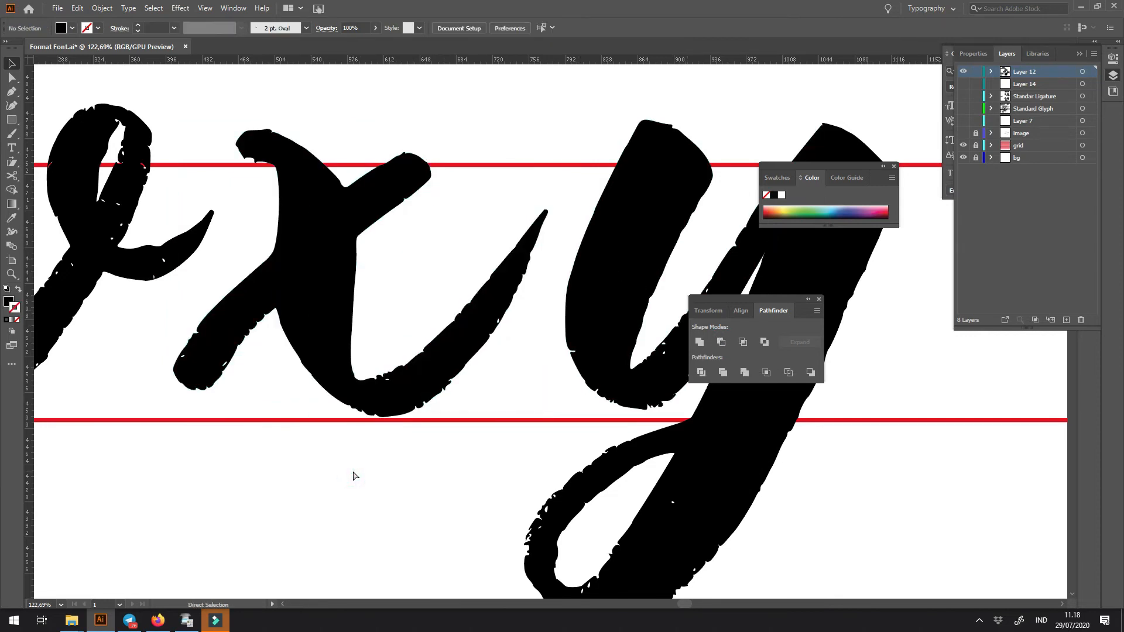
# - Move the y against the x so the x's new exit stroke joins the y's first stem
pyautogui.hotkey('ctrl', '-')
pyautogui.hotkey('ctrl', '-')
pyautogui.hotkey('ctrl', '-')
pyautogui.hotkey('ctrl', '-')
pyautogui.hotkey('ctrl', 'space')
pyautogui.moveTo(490, 323); pyautogui.dragTo(608, 266)
pyautogui.moveTo(666, 427); pyautogui.dragTo(644, 417)
pyautogui.click(384, 519)
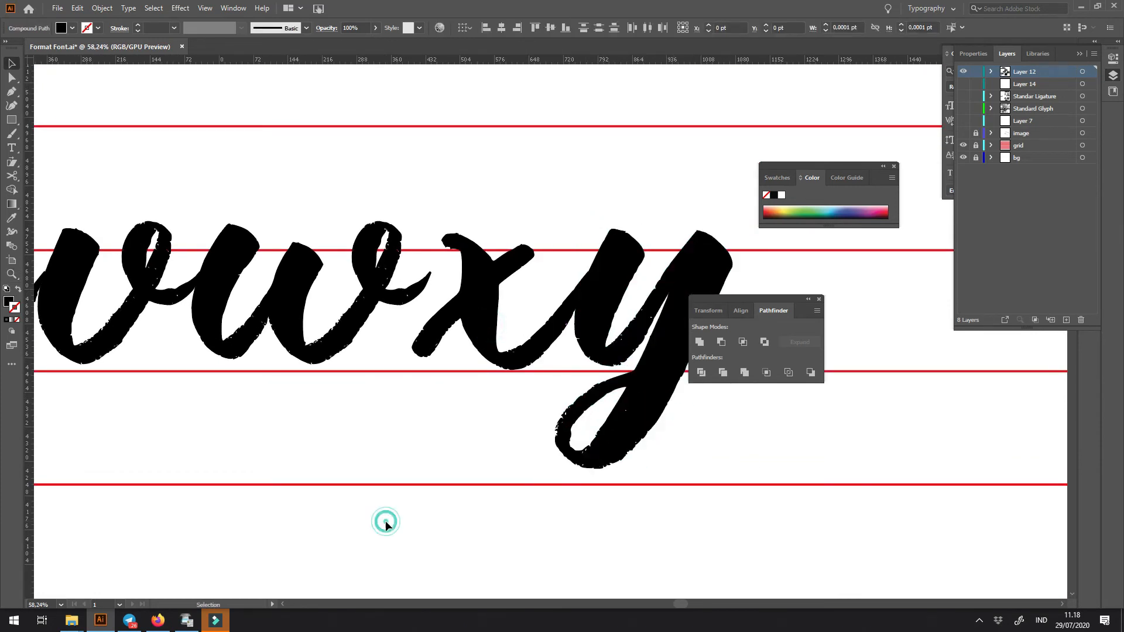
# - Select the x and y together and shift them away from the w to open the spacing
pyautogui.hotkey('ctrl', '-')
pyautogui.hotkey('ctrl', '-')
pyautogui.moveTo(319, 469); pyautogui.dragTo(349, 422)
pyautogui.hotkey('ctrl', 'space')
pyautogui.click(580, 264)
pyautogui.moveTo(579, 370); pyautogui.dragTo(473, 396)
pyautogui.moveTo(476, 335); pyautogui.dragTo(528, 378)
pyautogui.moveTo(524, 316); pyautogui.dragTo(540, 317)
pyautogui.hotkey('ctrl', 'space')
pyautogui.click(439, 277)
pyautogui.moveTo(514, 394); pyautogui.dragTo(598, 474)
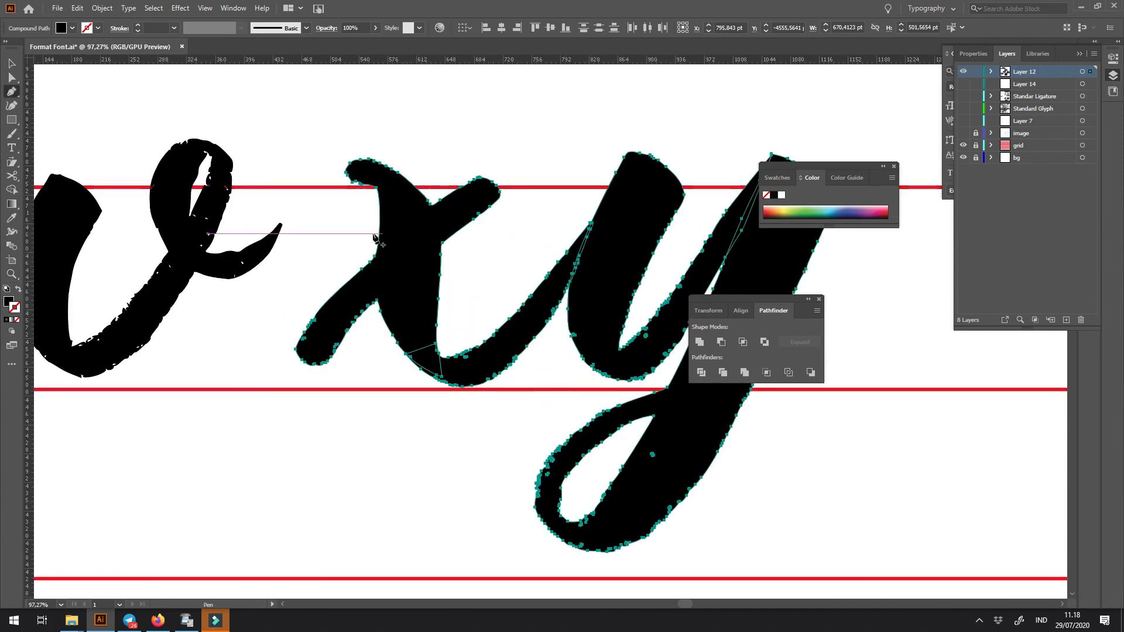
# - Draw a closed pen shape around the x's lower-left arm and subtract it along the main stem's edge
pyautogui.moveTo(378, 244); pyautogui.dragTo(391, 254)
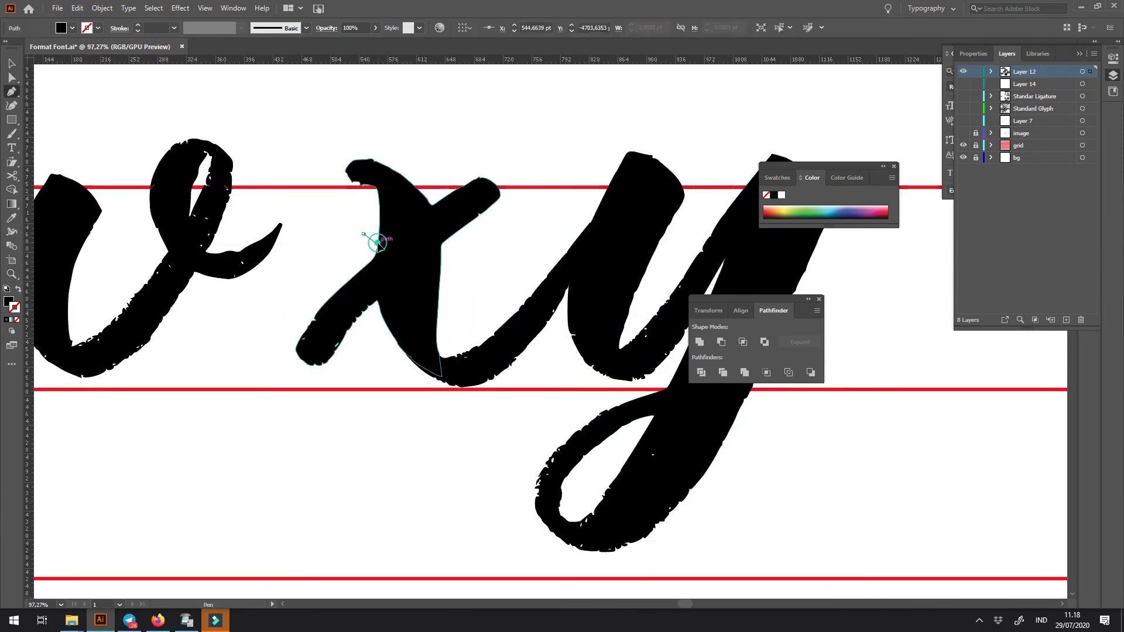
pyautogui.click(383, 318)
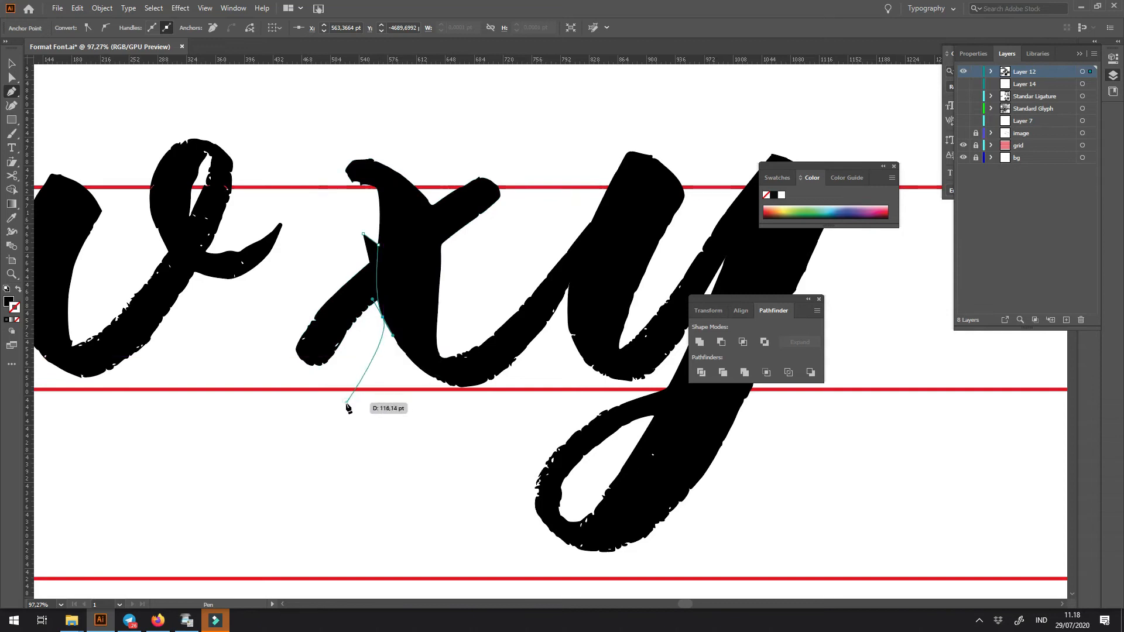
pyautogui.click(347, 402)
pyautogui.click(288, 415)
pyautogui.click(252, 357)
pyautogui.moveTo(304, 263); pyautogui.dragTo(352, 237)
pyautogui.press('v')
pyautogui.keyDown('shift'); pyautogui.click(420, 215); pyautogui.keyUp('shift')
pyautogui.click(722, 341)
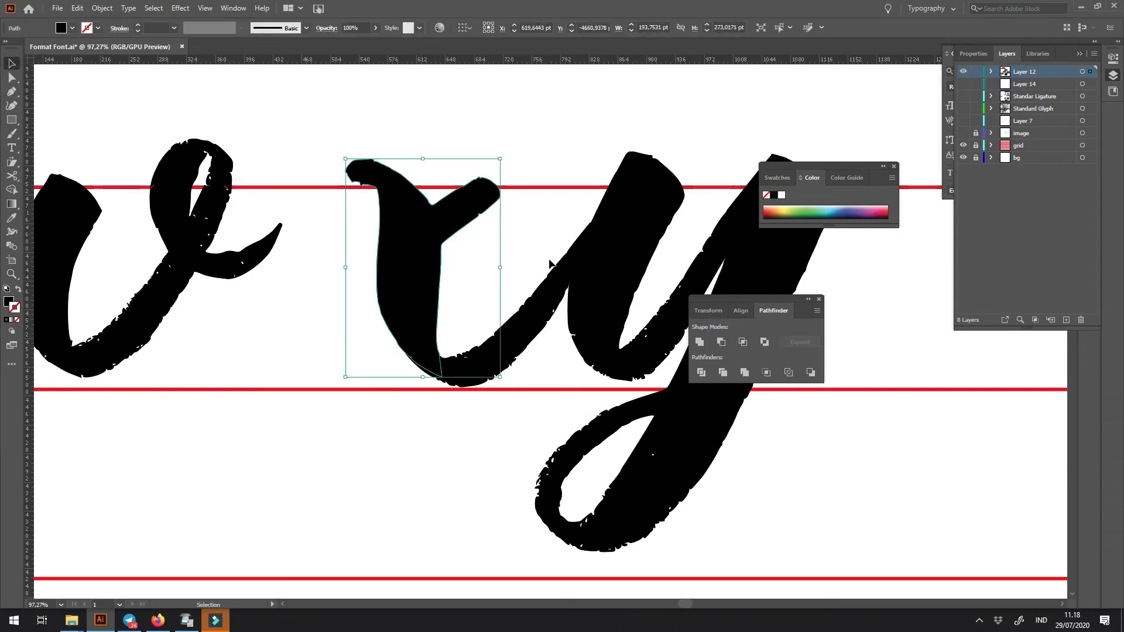
# - Trim off the x's upper-right arm with a closed pen shape that follows the main stroke's curve
pyautogui.press('p')
pyautogui.moveTo(465, 158); pyautogui.dragTo(470, 156)
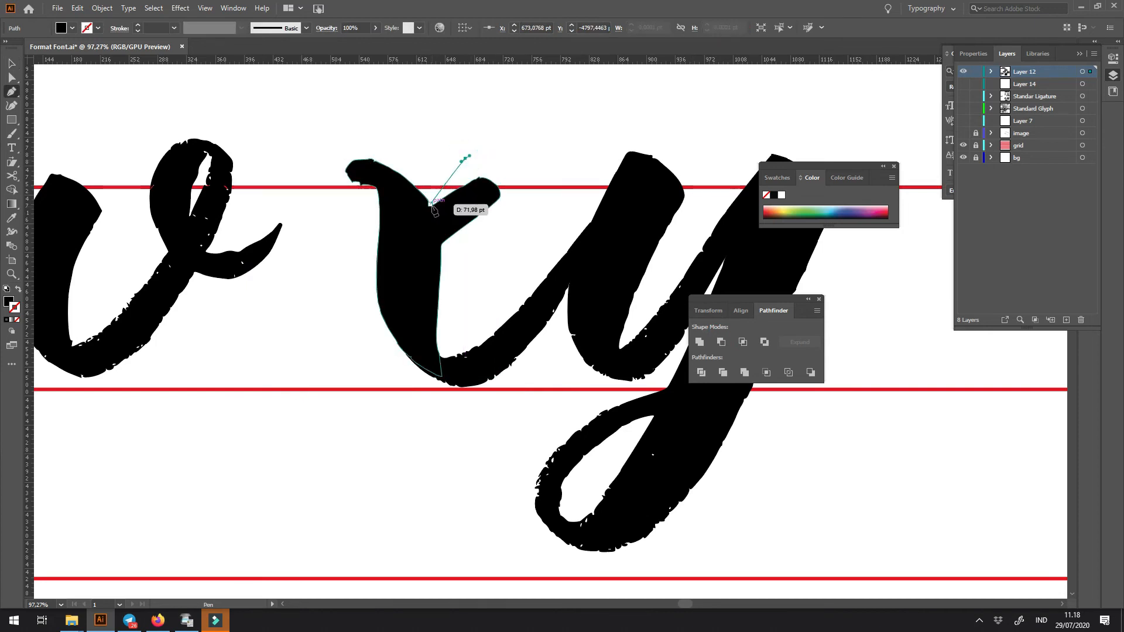
pyautogui.click(432, 204)
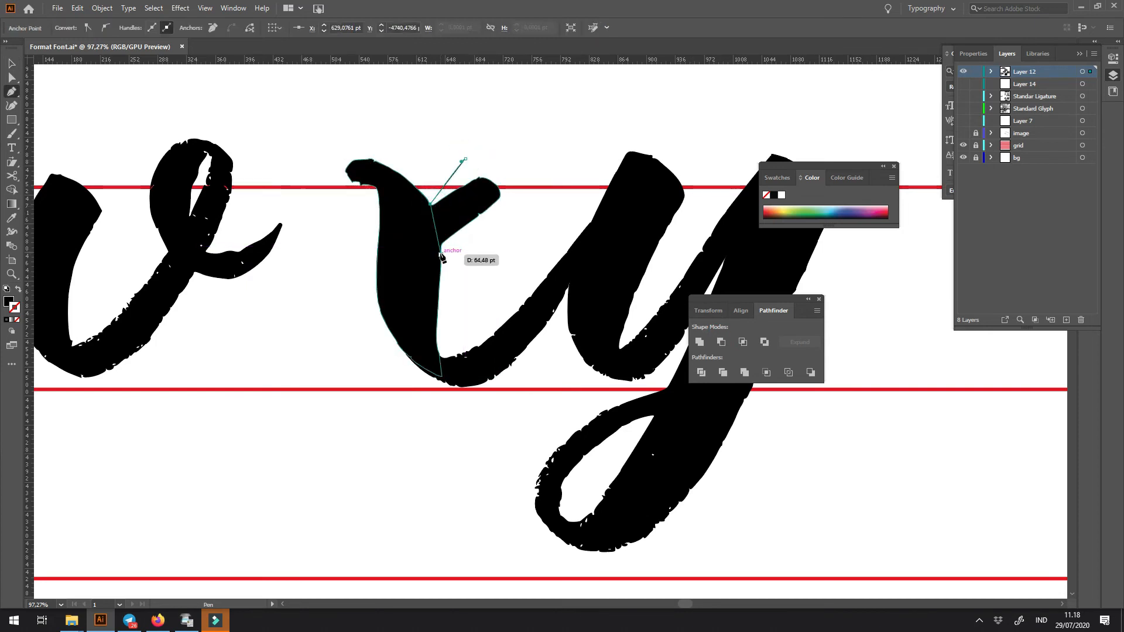
pyautogui.click(499, 261)
pyautogui.click(538, 200)
pyautogui.click(518, 152)
pyautogui.press('v')
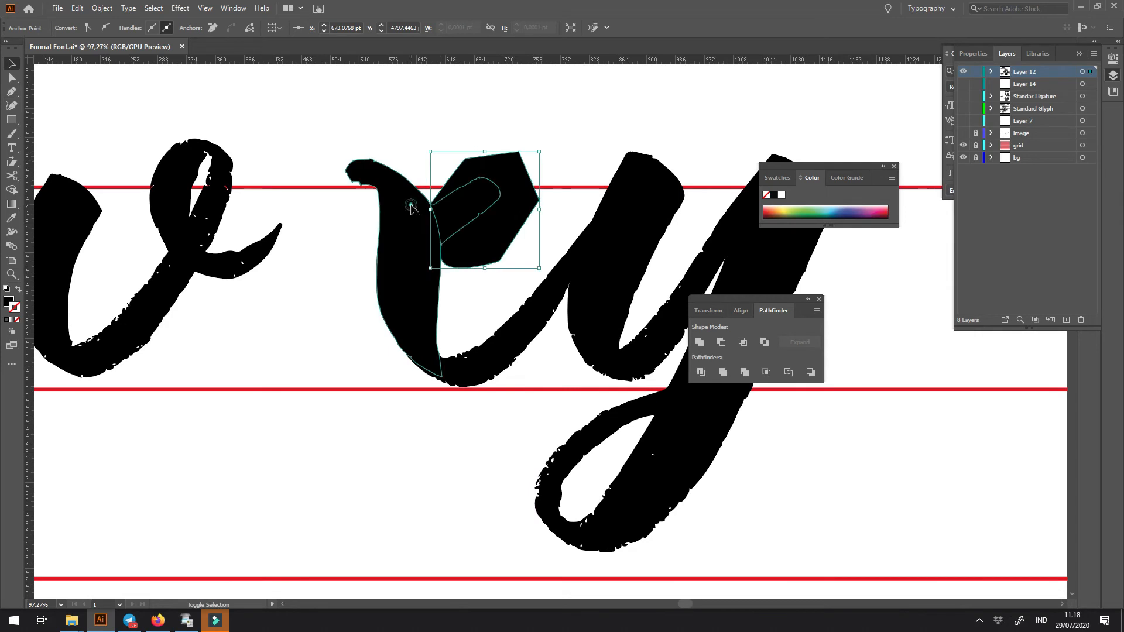
pyautogui.keyDown('shift'); pyautogui.click(414, 205); pyautogui.keyUp('shift')
pyautogui.click(722, 342)
pyautogui.click(363, 463)
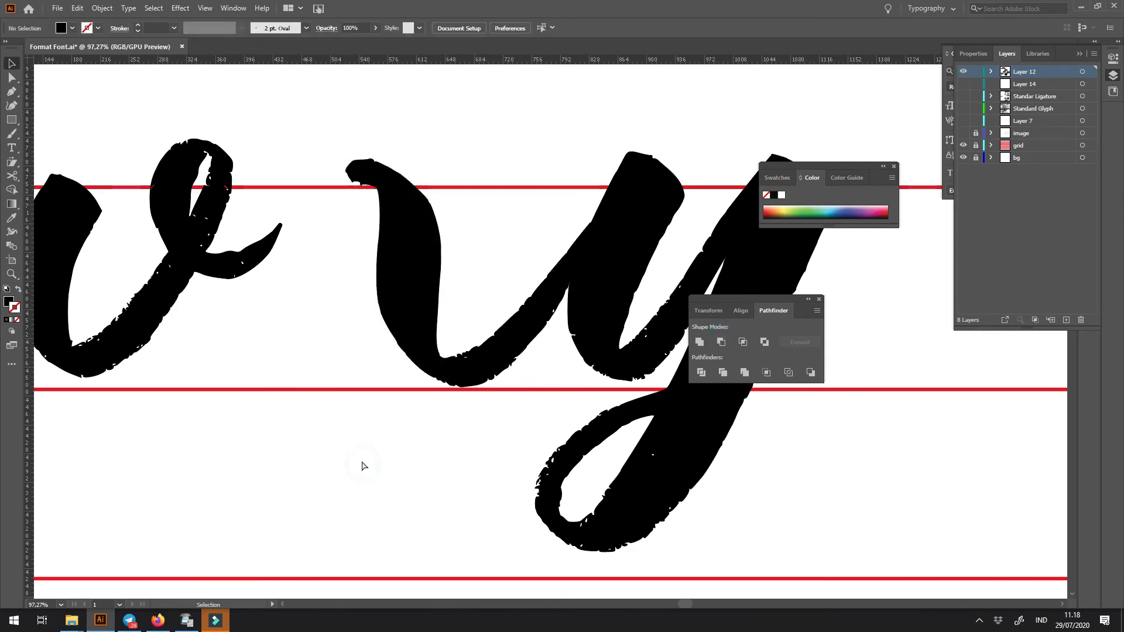
# - Place a copy of the r's entry stroke against the top of the x's main stroke
pyautogui.hotkey('ctrl', '-')
pyautogui.hotkey('ctrl', '-')
pyautogui.hotkey('ctrl', '-')
pyautogui.moveTo(222, 418); pyautogui.dragTo(545, 418)
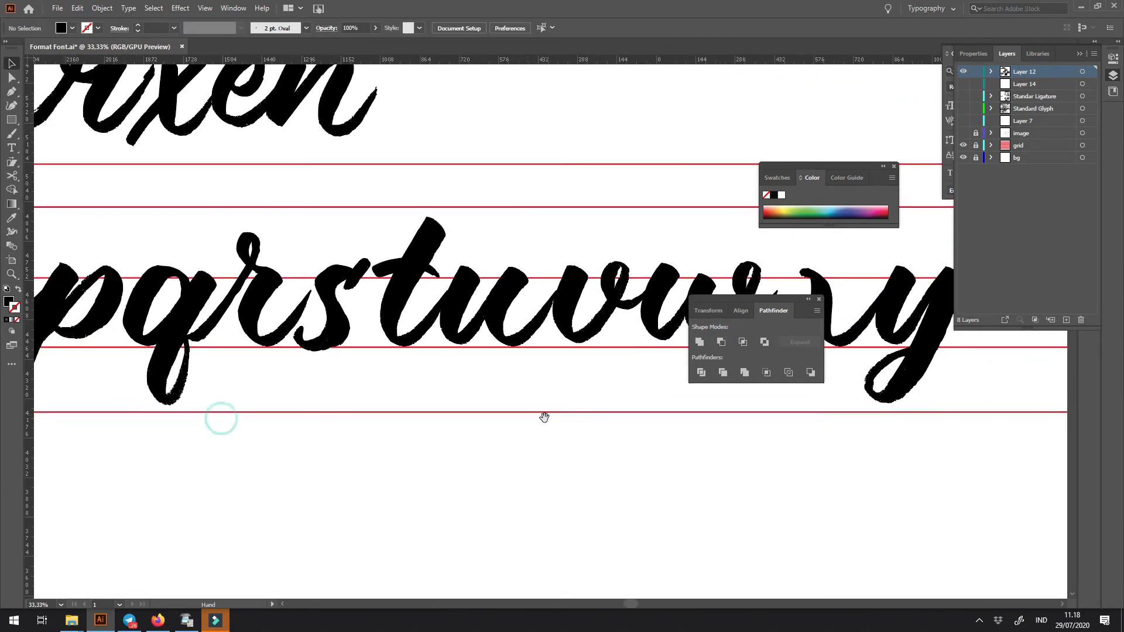
pyautogui.keyDown('shift'); pyautogui.click(240, 286); pyautogui.keyUp('shift')
pyautogui.keyDown('shift'); pyautogui.click(204, 331); pyautogui.keyUp('shift')
pyautogui.moveTo(203, 331)
pyautogui.mouseDown()
pyautogui.moveTo(679, 294)
pyautogui.moveTo(333, 284)
pyautogui.moveTo(595, 296)
pyautogui.moveTo(585, 295)
pyautogui.mouseUp()
pyautogui.scroll(5, 427, 289)
pyautogui.moveTo(609, 344); pyautogui.dragTo(502, 320)
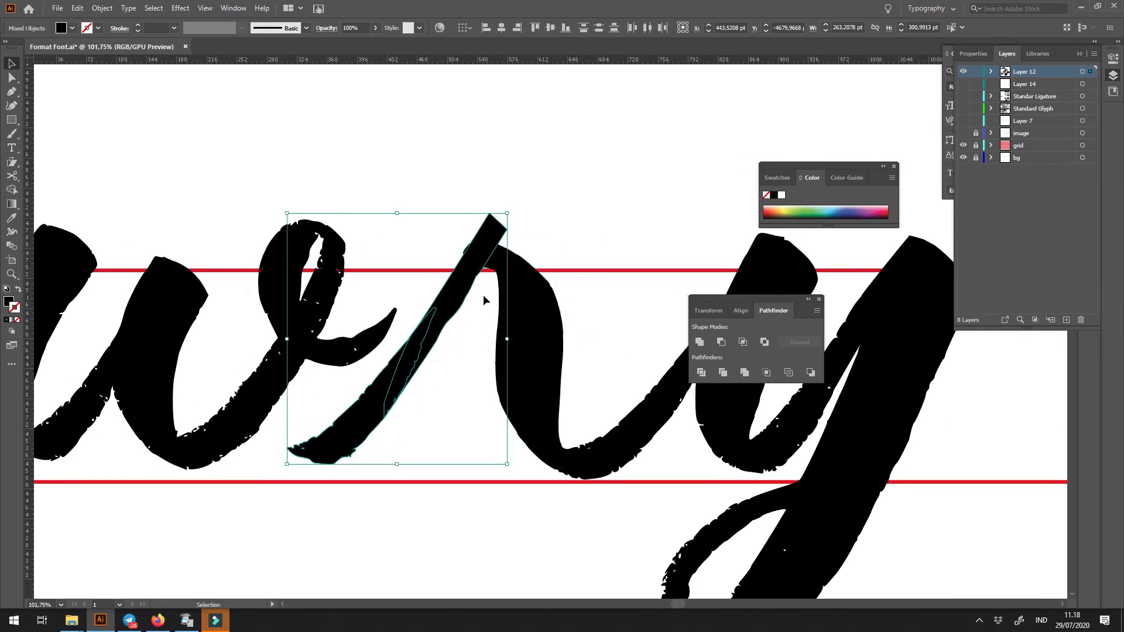
# - Reshape the upper corner anchors of the copied entry stroke so its end blends into the top of the x
pyautogui.press('z')
pyautogui.moveTo(466, 235); pyautogui.dragTo(627, 388)
pyautogui.press('a')
pyautogui.moveTo(526, 179)
pyautogui.mouseDown()
pyautogui.moveTo(483, 270)
pyautogui.moveTo(462, 273)
pyautogui.mouseUp()
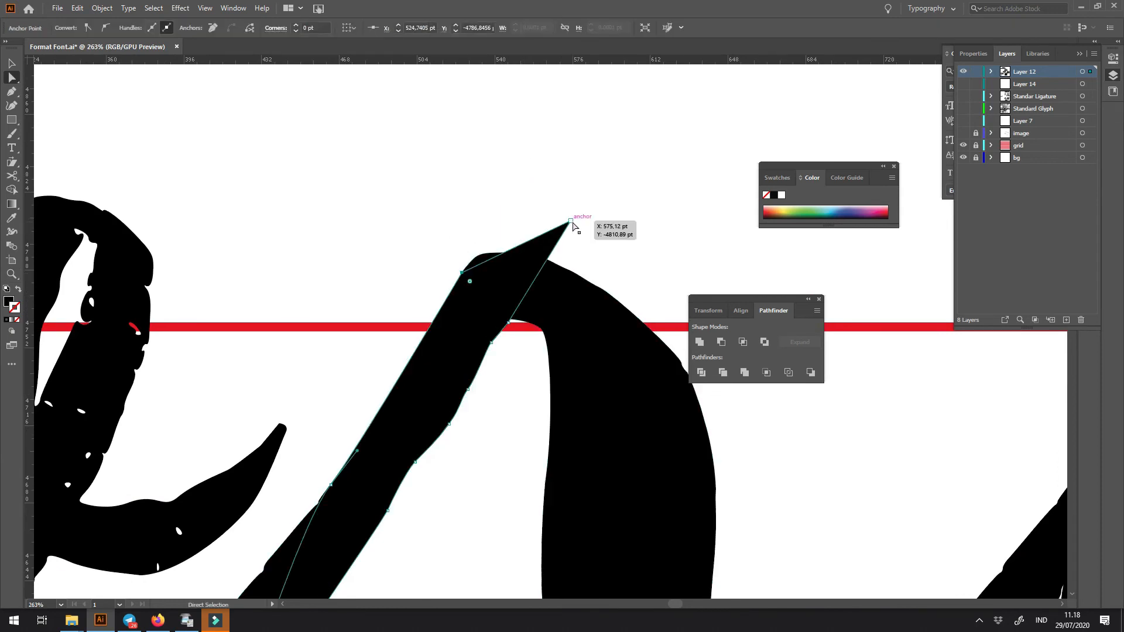
pyautogui.moveTo(572, 221); pyautogui.dragTo(535, 263)
pyautogui.click(579, 203)
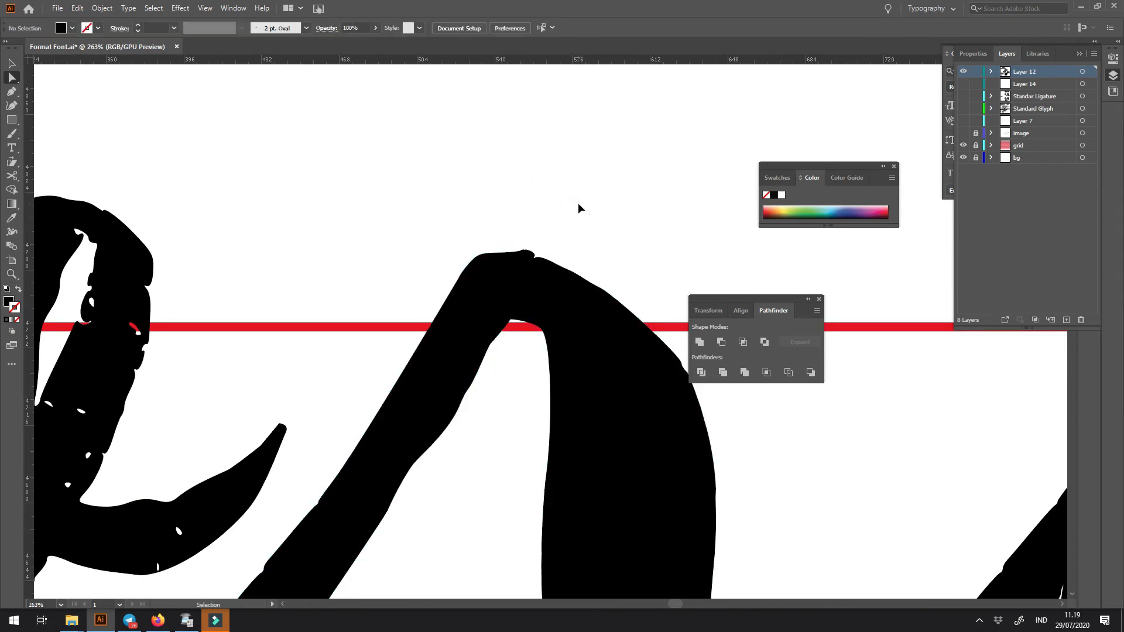
# - Try a copy of the diagonal entry stroke as the crossing stroke of the x
pyautogui.hotkey('ctrl', '-')
pyautogui.hotkey('ctrl', '-')
pyautogui.hotkey('ctrl', '-')
pyautogui.hotkey('ctrl', '-')
pyautogui.hotkey('ctrl', '-')
pyautogui.hotkey('ctrl', '-')
pyautogui.moveTo(531, 325); pyautogui.dragTo(363, 356)
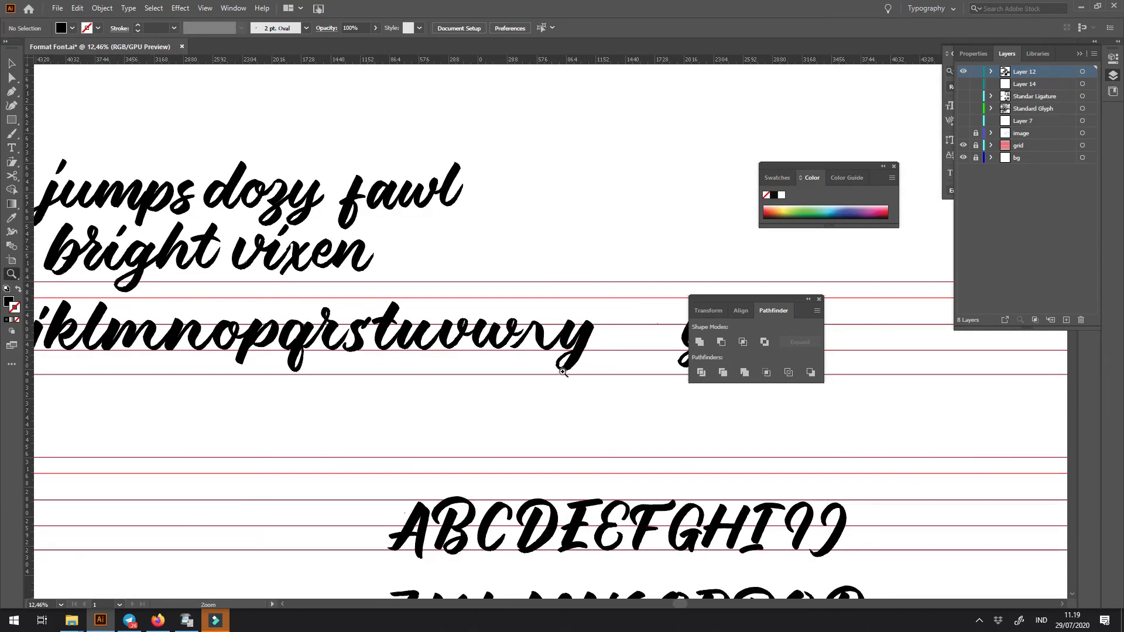
pyautogui.moveTo(615, 386); pyautogui.dragTo(470, 389)
pyautogui.moveTo(393, 335); pyautogui.dragTo(486, 374)
pyautogui.moveTo(426, 428)
pyautogui.mouseDown()
pyautogui.moveTo(753, 422)
pyautogui.moveTo(647, 446)
pyautogui.moveTo(436, 438)
pyautogui.moveTo(452, 421)
pyautogui.mouseUp()
# - Copy the slash that follows the brackets in the numerals row for use as a straight stroke
pyautogui.moveTo(481, 375)
pyautogui.mouseDown()
pyautogui.moveTo(495, 396)
pyautogui.moveTo(259, 319)
pyautogui.moveTo(391, 318)
pyautogui.moveTo(531, 254)
pyautogui.moveTo(522, 168)
pyautogui.moveTo(439, 137)
pyautogui.mouseUp()
pyautogui.hotkey('ctrl', 'z')
pyautogui.moveTo(450, 388); pyautogui.dragTo(514, 219)
pyautogui.moveTo(436, 361); pyautogui.dragTo(477, 209)
pyautogui.moveTo(440, 329); pyautogui.dragTo(411, 232)
pyautogui.moveTo(458, 357); pyautogui.dragTo(305, 357)
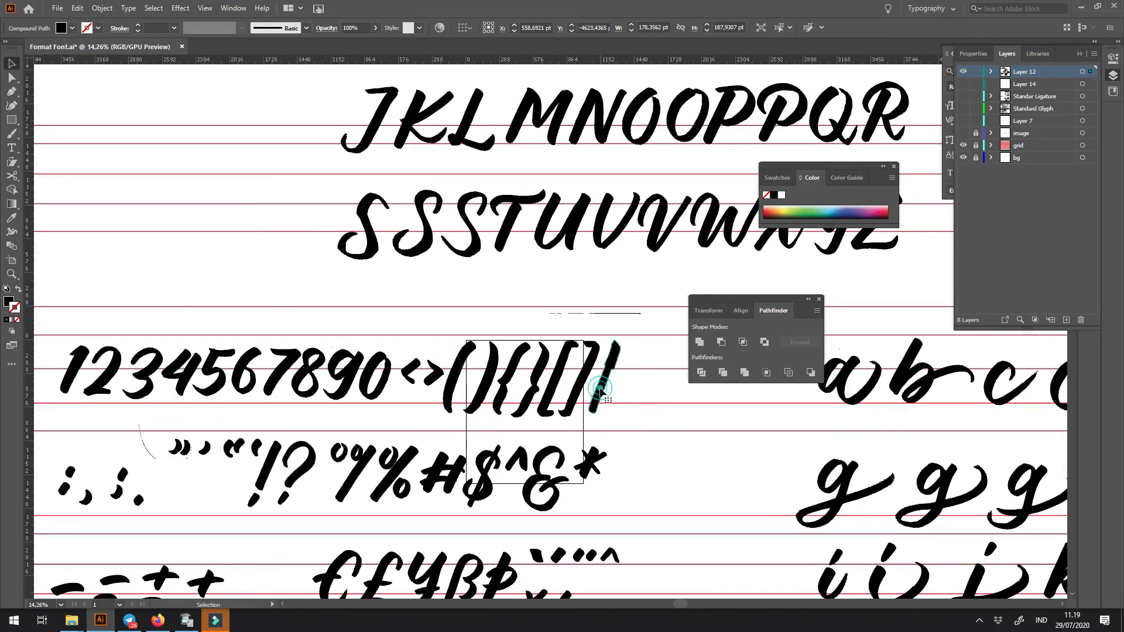
pyautogui.scroll(10, 469, 265)
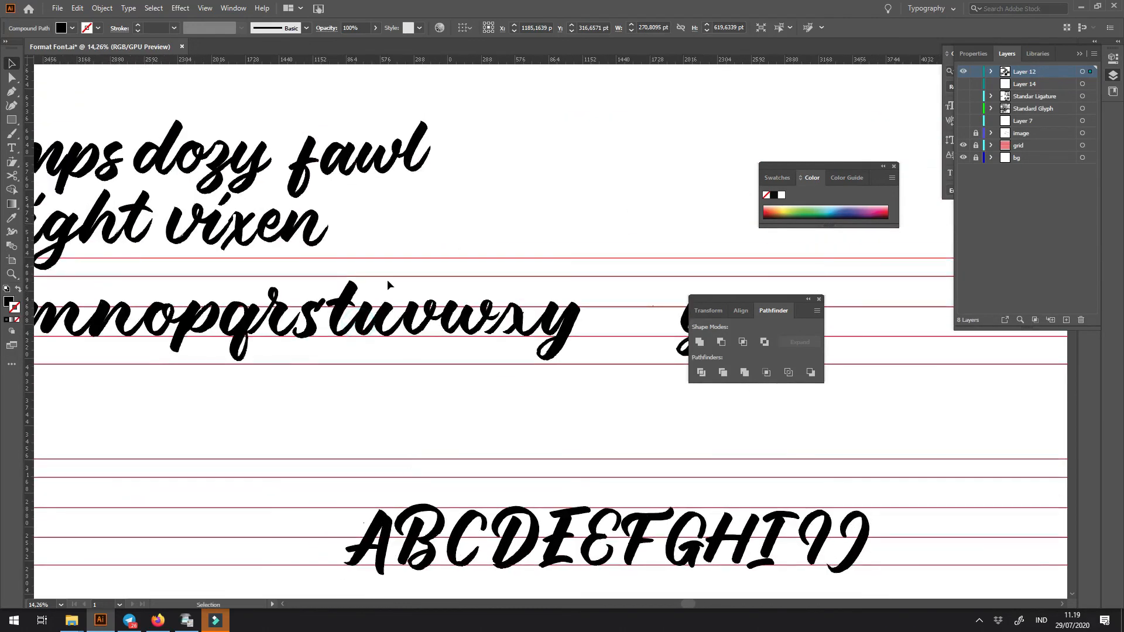
# - Paste the slash onto the x, fitting it smaller and more slanted across the main stroke as the crossing stroke
pyautogui.moveTo(466, 284); pyautogui.dragTo(416, 373)
pyautogui.moveTo(411, 372); pyautogui.dragTo(466, 459)
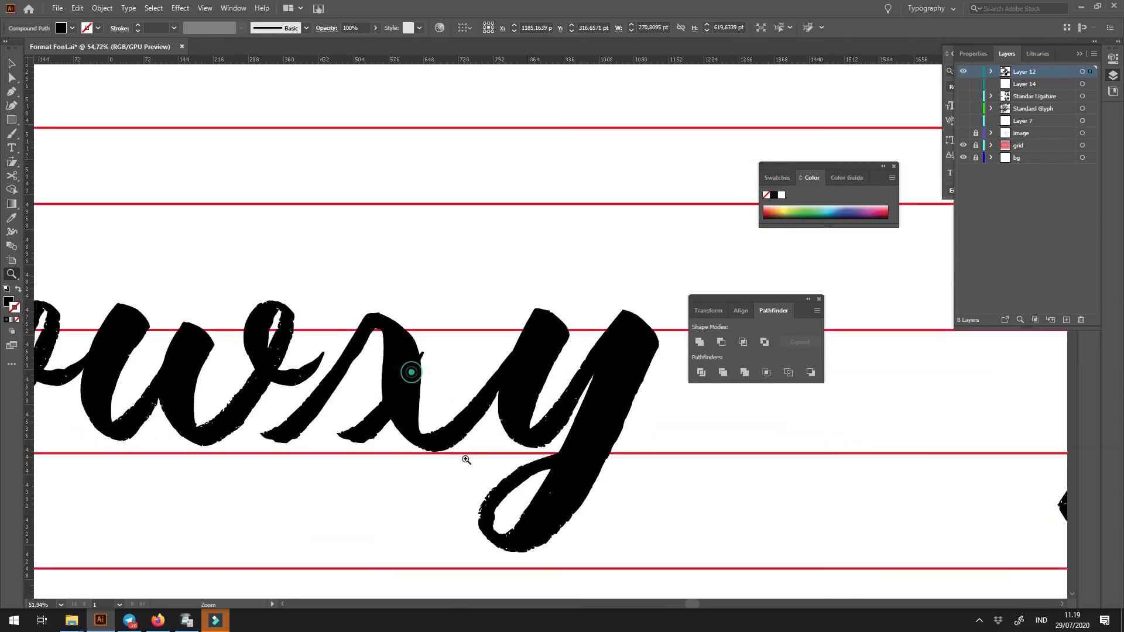
pyautogui.press('v')
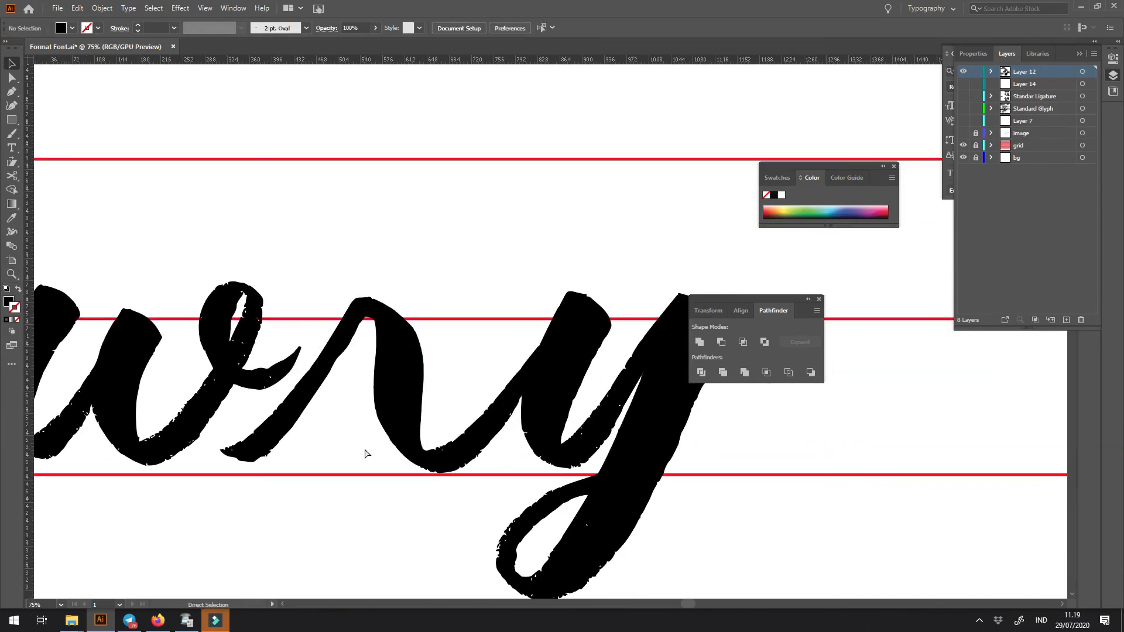
pyautogui.hotkey('ctrl', 'v')
pyautogui.moveTo(636, 141)
pyautogui.mouseDown()
pyautogui.moveTo(603, 229)
pyautogui.moveTo(635, 266)
pyautogui.mouseUp()
pyautogui.moveTo(567, 304)
pyautogui.mouseDown()
pyautogui.moveTo(455, 355)
pyautogui.moveTo(478, 334)
pyautogui.moveTo(290, 469)
pyautogui.moveTo(461, 352)
pyautogui.moveTo(480, 328)
pyautogui.moveTo(477, 356)
pyautogui.moveTo(495, 335)
pyautogui.mouseUp()
pyautogui.press('z')
pyautogui.click(484, 383)
pyautogui.press('a')
pyautogui.click(529, 268)
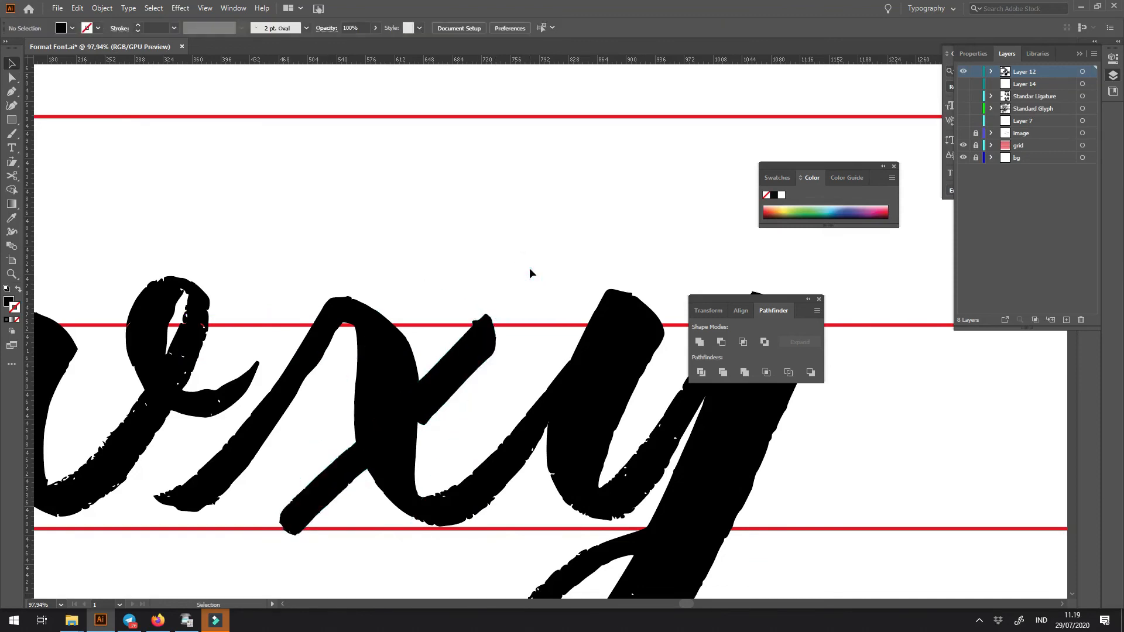
# - Examine the descender of the y against those of the j and g in the lowercase row
pyautogui.hotkey('ctrl', '-')
pyautogui.scroll(-5, 529, 268)
pyautogui.press('z')
pyautogui.moveTo(590, 422); pyautogui.dragTo(617, 432)
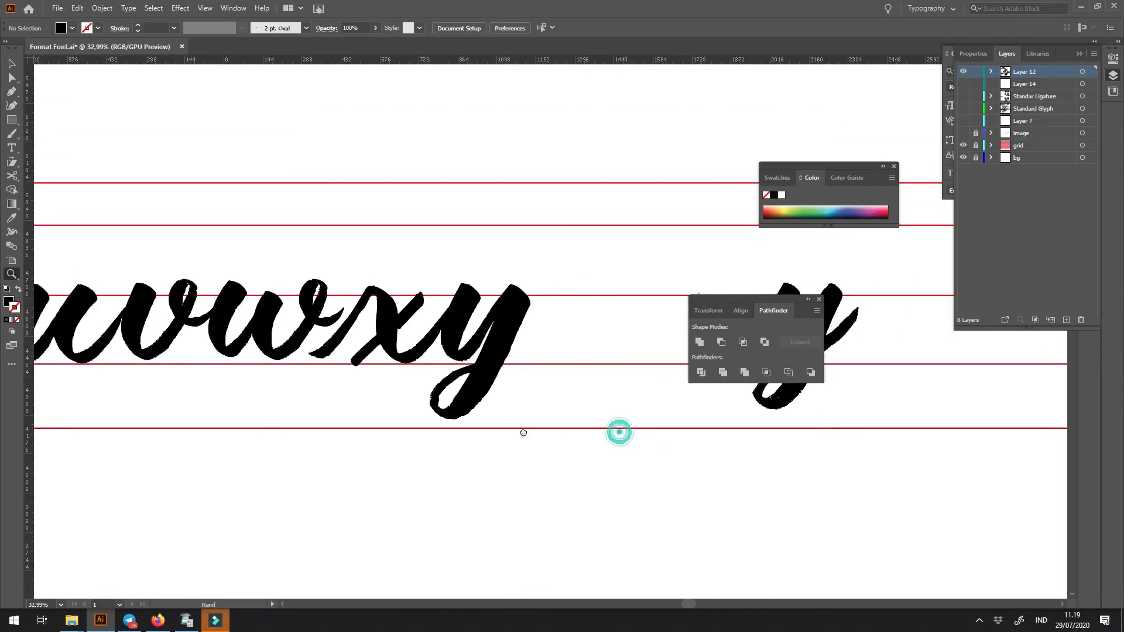
pyautogui.moveTo(509, 330); pyautogui.dragTo(375, 325)
pyautogui.moveTo(596, 345); pyautogui.dragTo(533, 346)
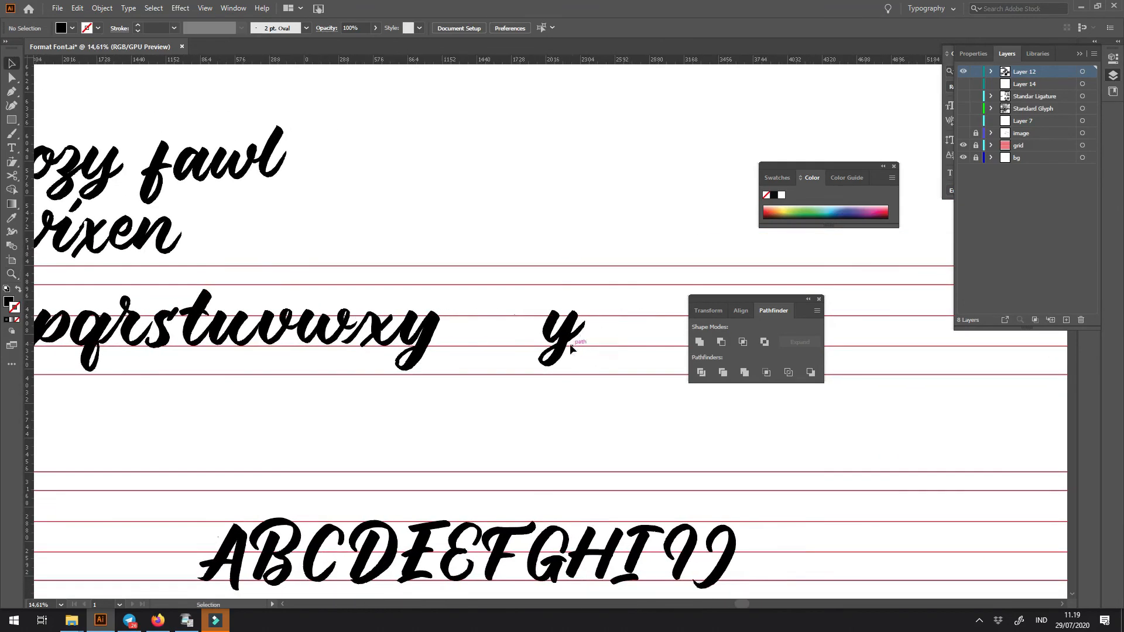
pyautogui.moveTo(363, 462); pyautogui.dragTo(899, 462)
pyautogui.moveTo(253, 332); pyautogui.dragTo(604, 479)
pyautogui.moveTo(604, 396); pyautogui.dragTo(356, 396)
pyautogui.hotkey('ctrl', 'z')
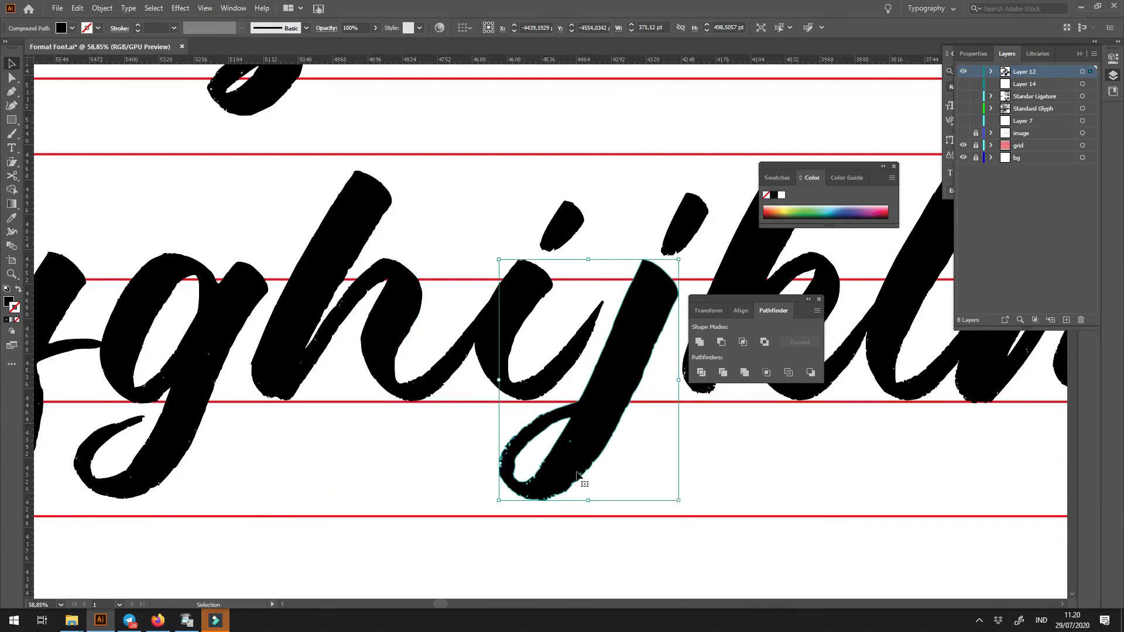
# - Place a copy of the g over the j so their descending strokes overlap
pyautogui.click(183, 436)
pyautogui.moveTo(183, 442); pyautogui.dragTo(417, 443)
pyautogui.moveTo(474, 441); pyautogui.dragTo(297, 442)
pyautogui.hotkey('ctrl', '-')
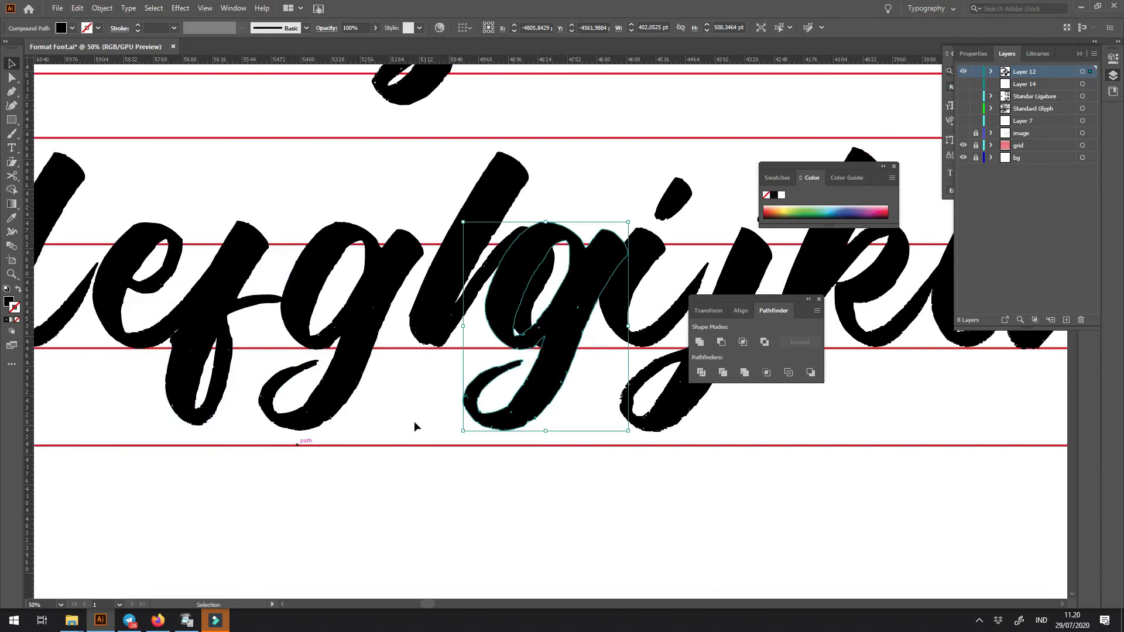
pyautogui.moveTo(451, 415); pyautogui.dragTo(258, 458)
pyautogui.moveTo(332, 443); pyautogui.dragTo(488, 436)
pyautogui.moveTo(528, 397); pyautogui.dragTo(607, 452)
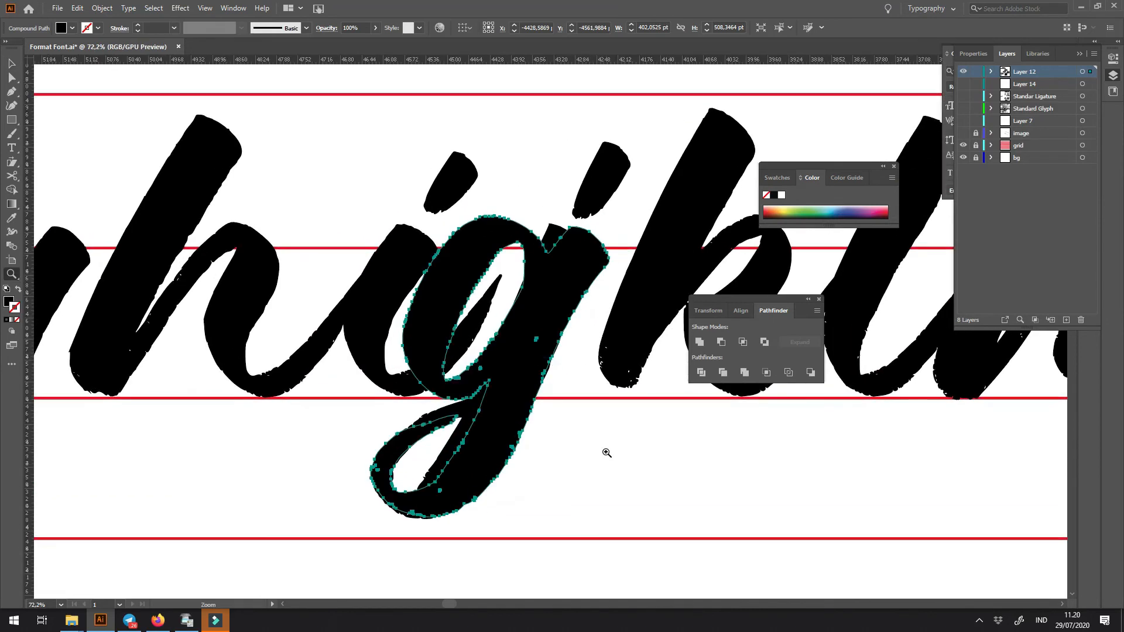
# - Turn the copied g into an unfilled outline and nudge it slightly left to align with the j's downstroke
pyautogui.hotkey('shift', 'x')
pyautogui.moveTo(577, 328); pyautogui.dragTo(594, 348)
pyautogui.press('v')
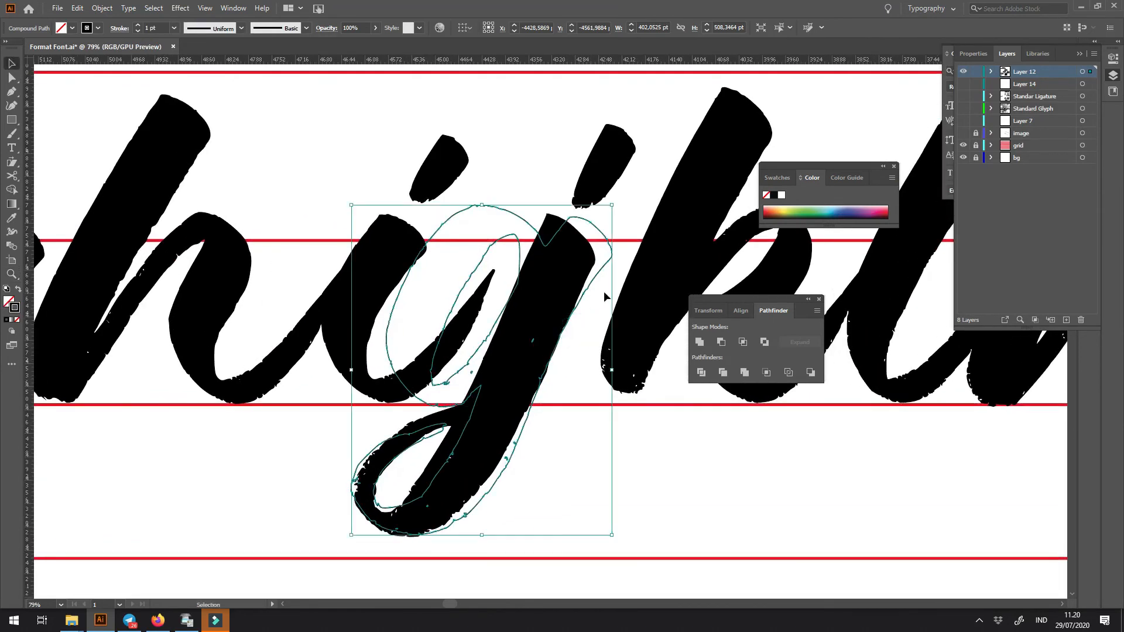
pyautogui.press('Left')
pyautogui.press('Left')
pyautogui.press('Left')
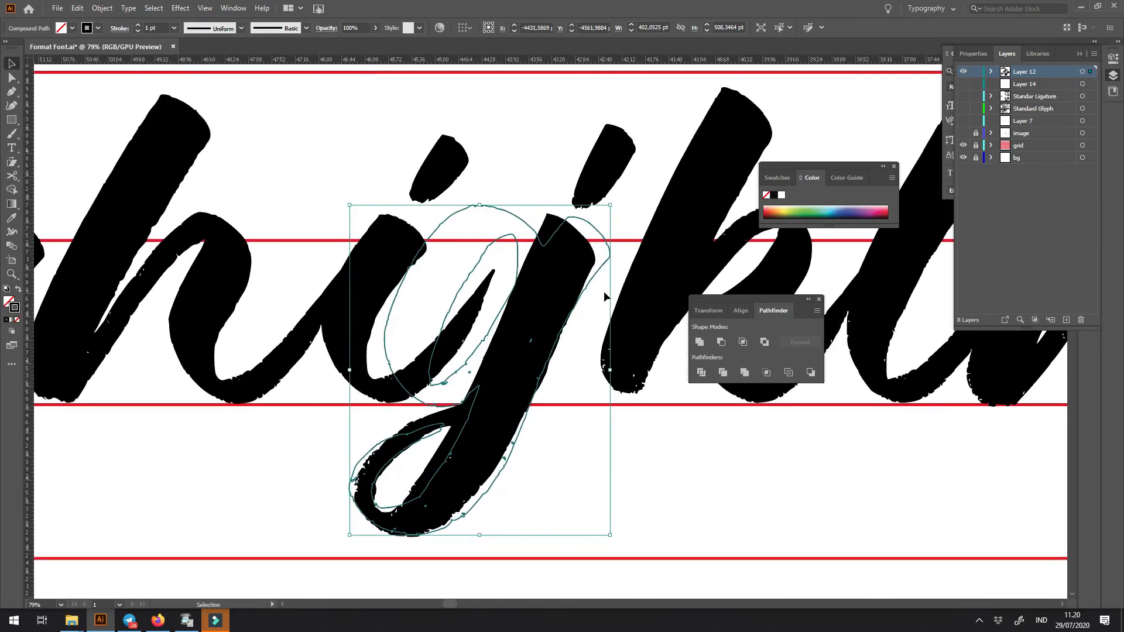
pyautogui.press('z')
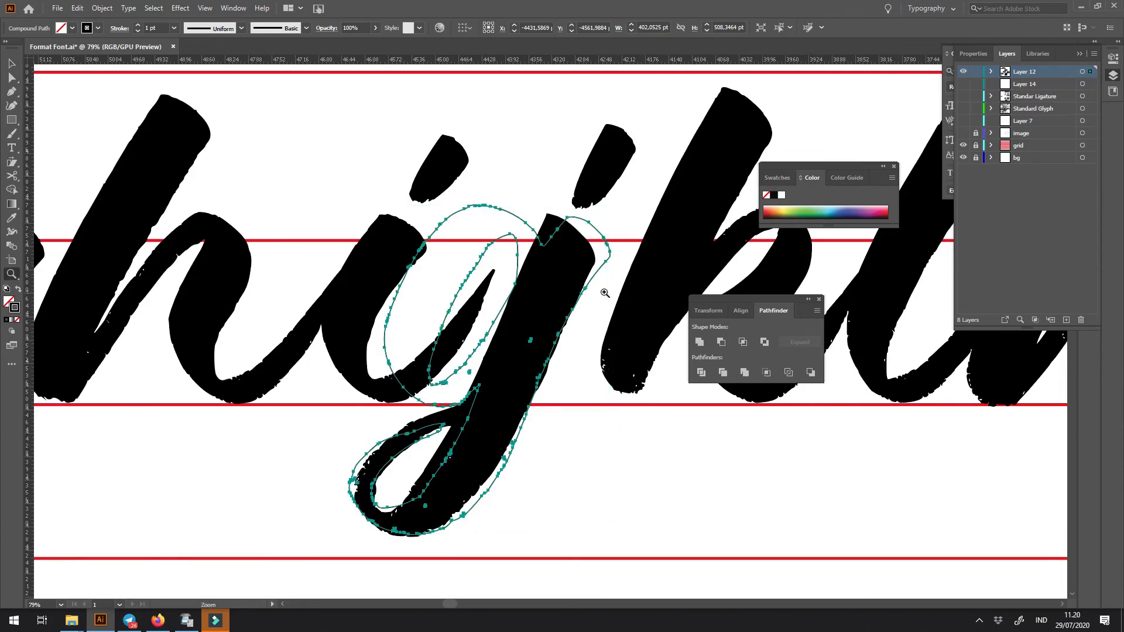
pyautogui.moveTo(576, 340); pyautogui.dragTo(580, 343)
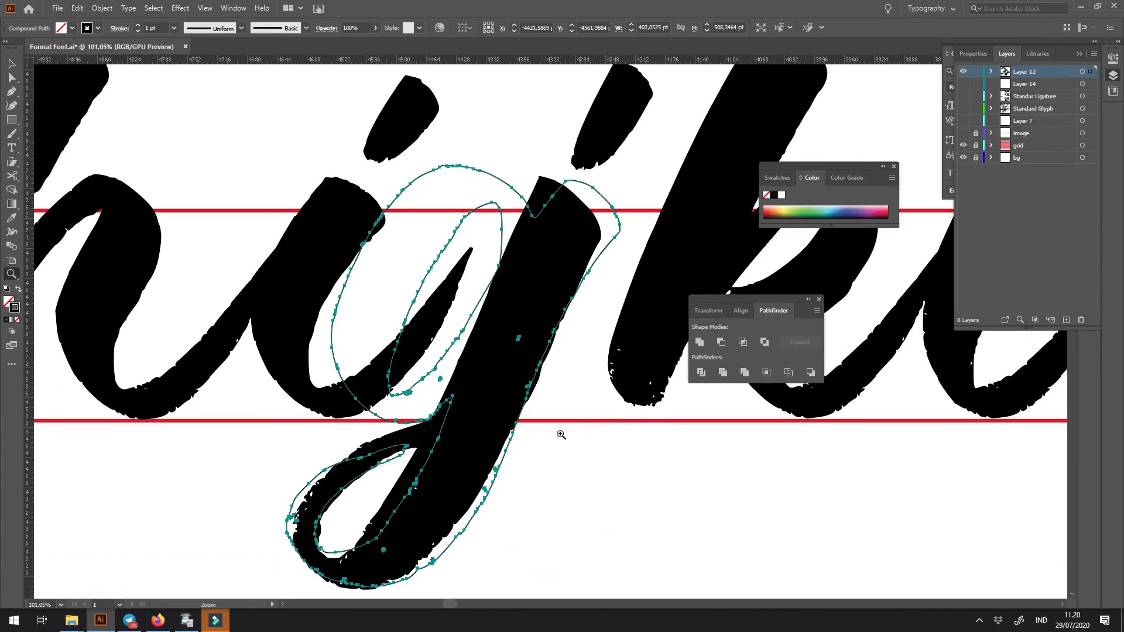
# - Draw a closed shape around the j's looped tail below the baseline and subtract it from the j
pyautogui.click(537, 426)
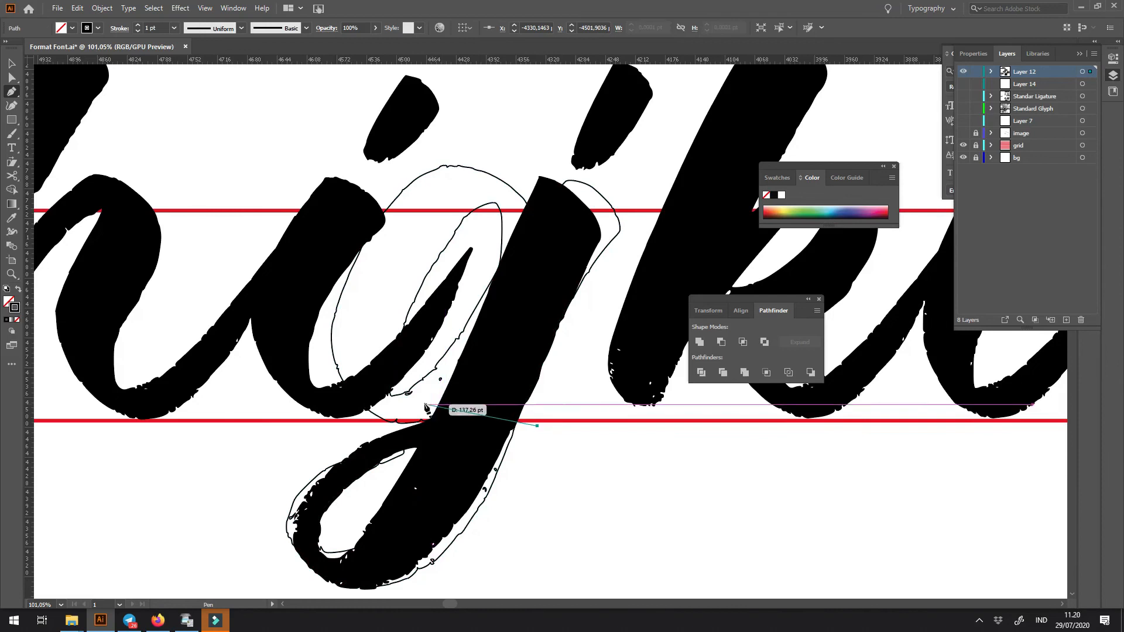
pyautogui.click(293, 464)
pyautogui.click(257, 542)
pyautogui.moveTo(282, 590); pyautogui.dragTo(294, 594)
pyautogui.scroll(-1, 342, 596)
pyautogui.moveTo(401, 568); pyautogui.dragTo(416, 566)
pyautogui.click(541, 491)
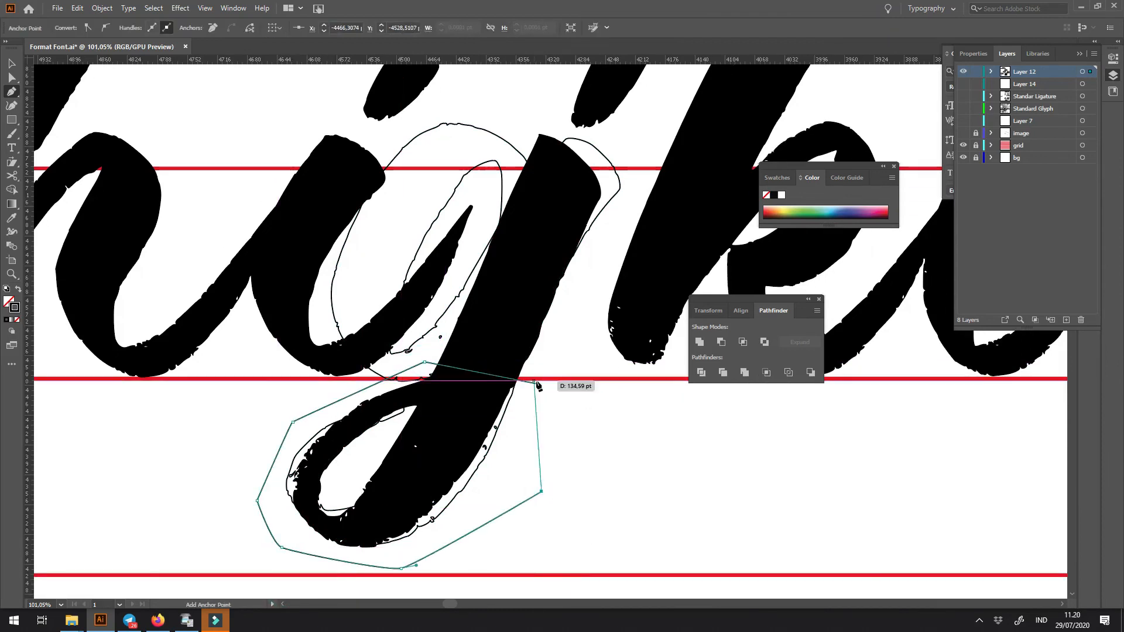
pyautogui.keyDown('shift'); pyautogui.click(598, 192); pyautogui.keyUp('shift')
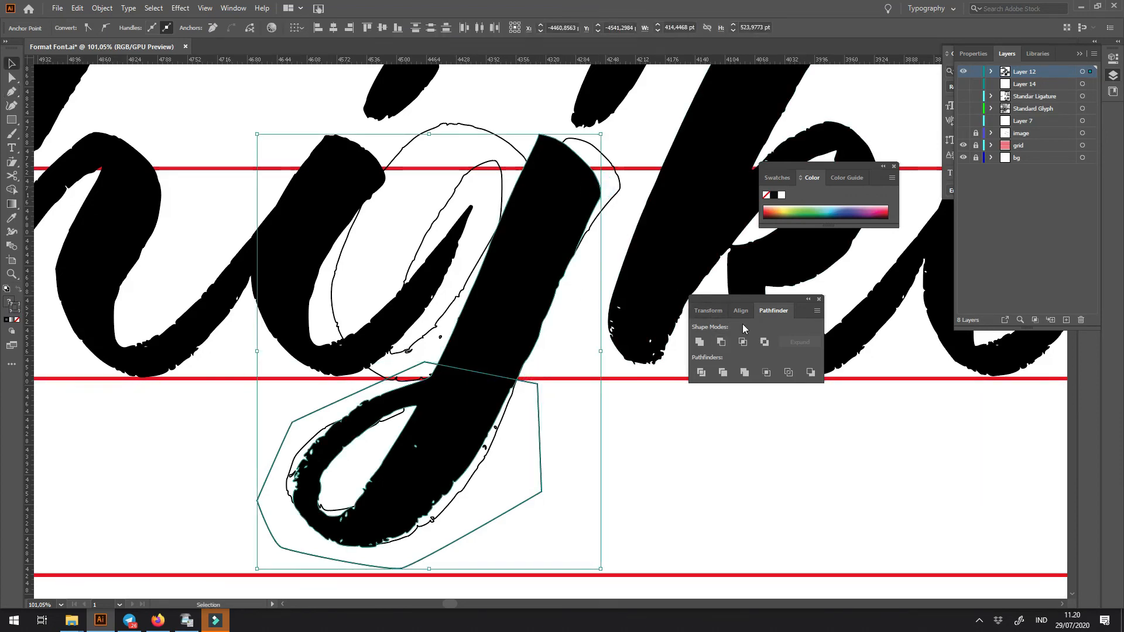
pyautogui.click(722, 344)
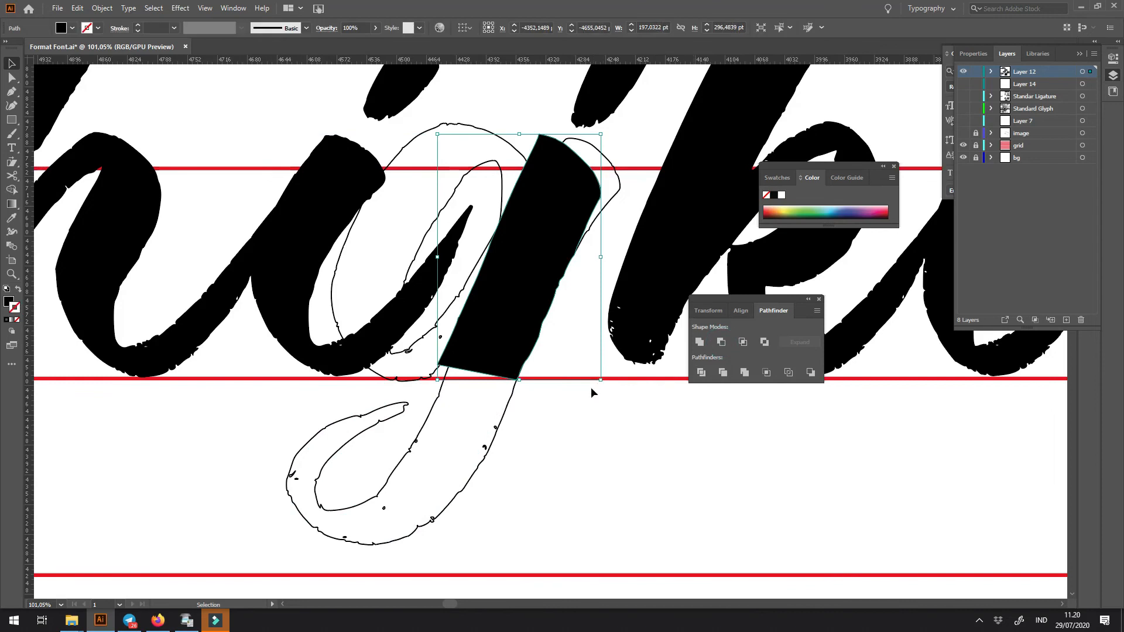
# - Move the lower left corner anchor of the trimmed j stem inward to meet the outline of the g
pyautogui.press('z')
pyautogui.moveTo(483, 325); pyautogui.dragTo(591, 453)
pyautogui.press('a')
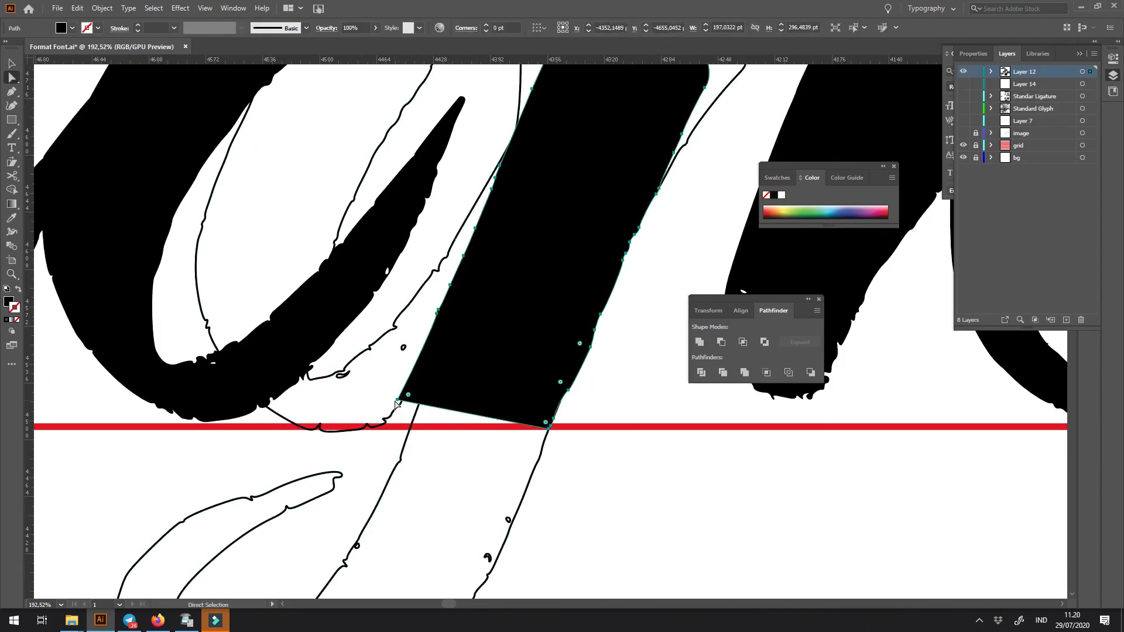
pyautogui.moveTo(397, 402); pyautogui.dragTo(420, 401)
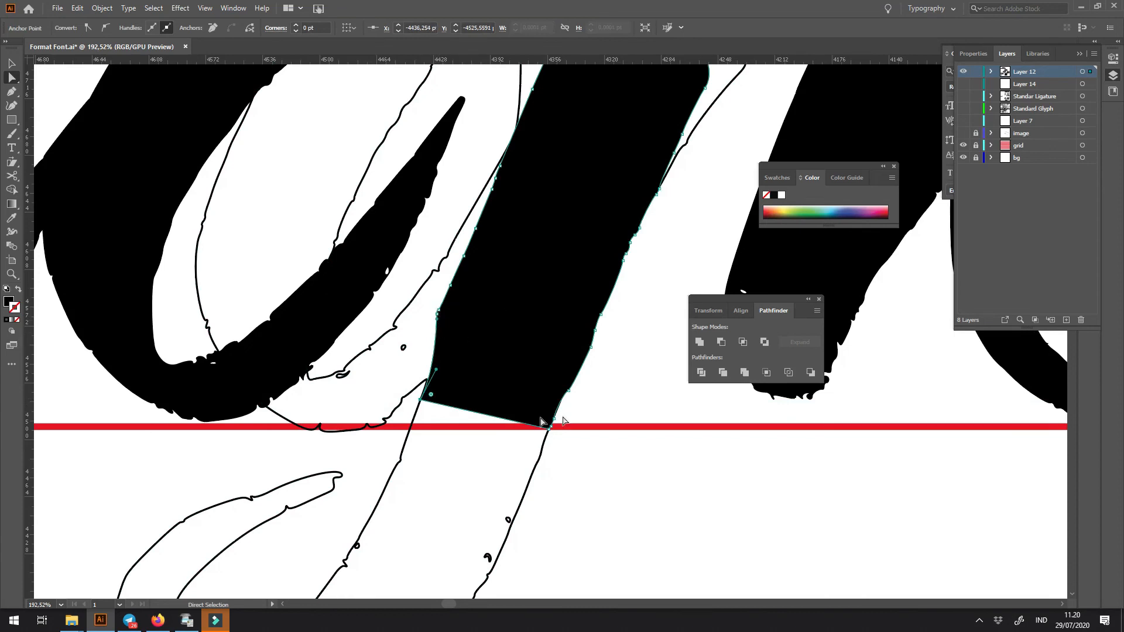
# - Draw a closed, unfilled shape around the tail of the outlined g, starting where it meets the j's stem
pyautogui.press('p')
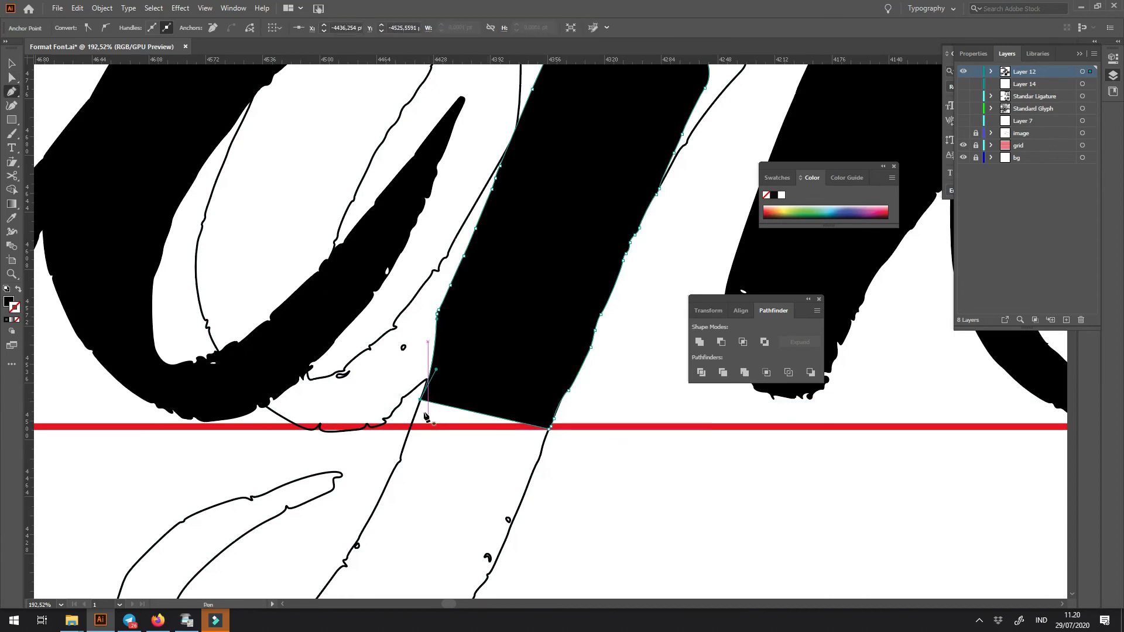
pyautogui.click(422, 392)
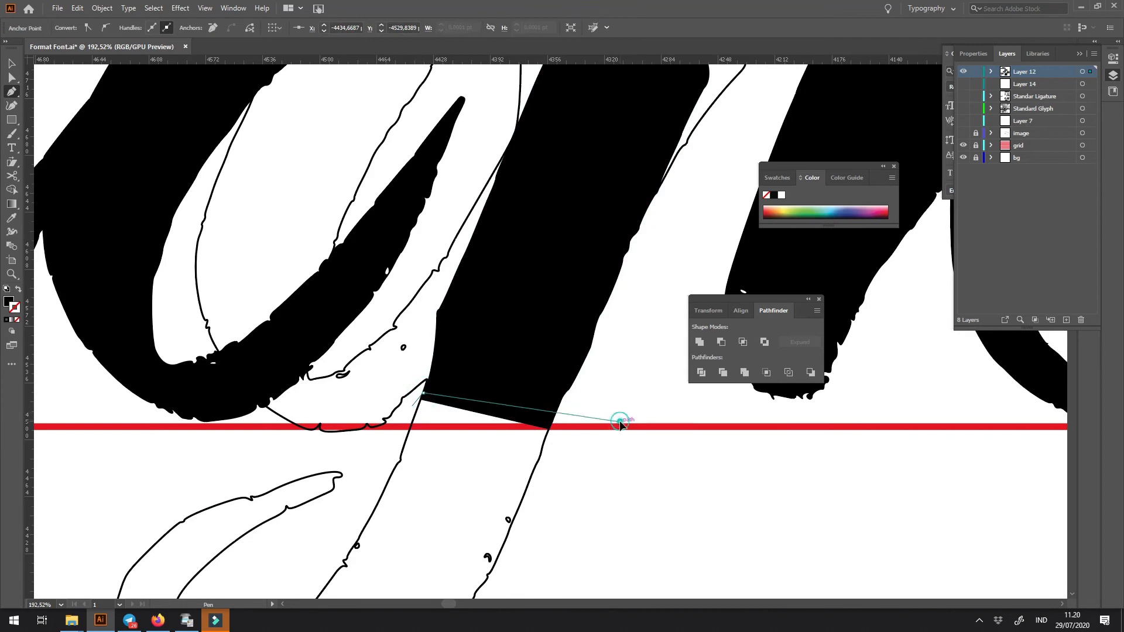
pyautogui.hotkey('ctrl', '1')
pyautogui.click(479, 520)
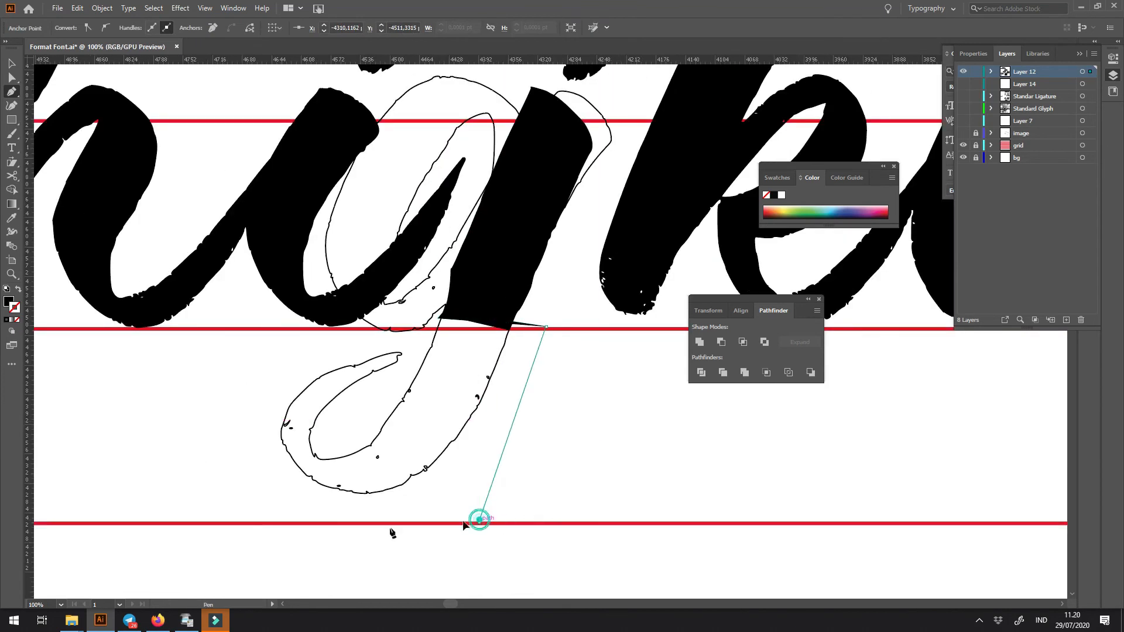
pyautogui.click(310, 534)
pyautogui.click(218, 477)
pyautogui.click(256, 390)
pyautogui.click(348, 347)
pyautogui.moveTo(349, 347); pyautogui.dragTo(392, 350)
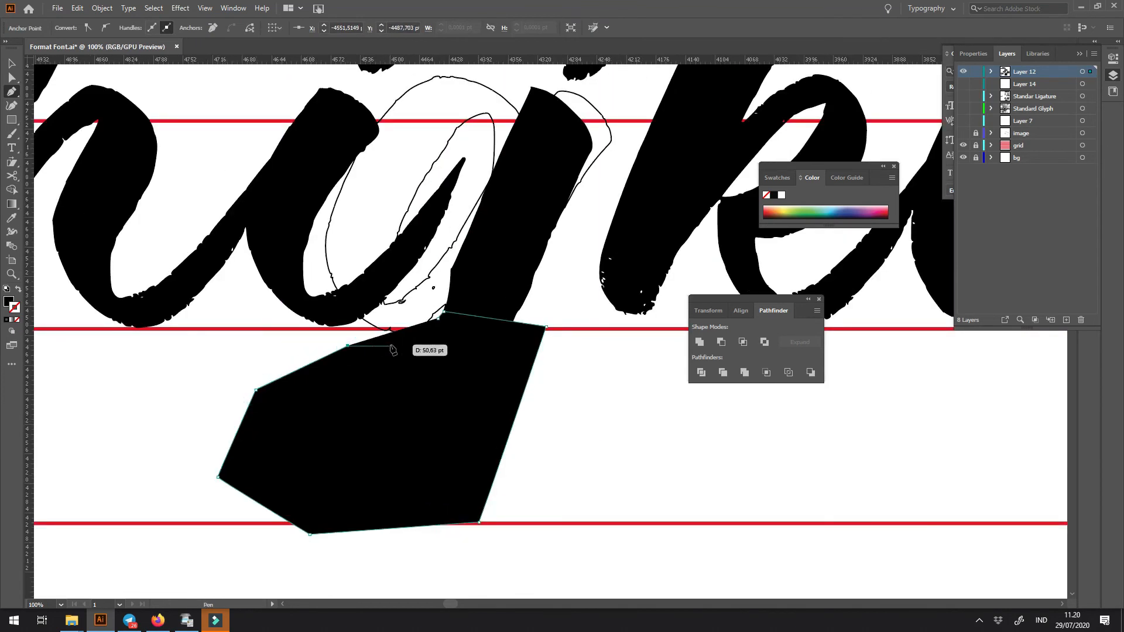
pyautogui.hotkey('shift', 'x')
pyautogui.click(403, 341)
pyautogui.click(419, 342)
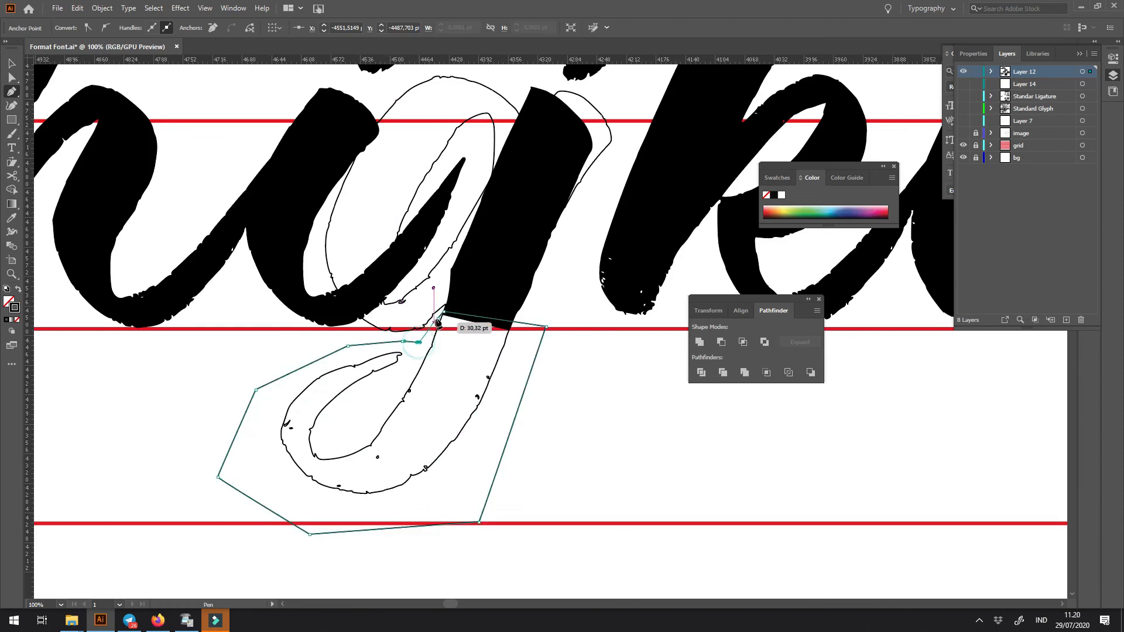
pyautogui.click(439, 319)
pyautogui.press('ctrl')
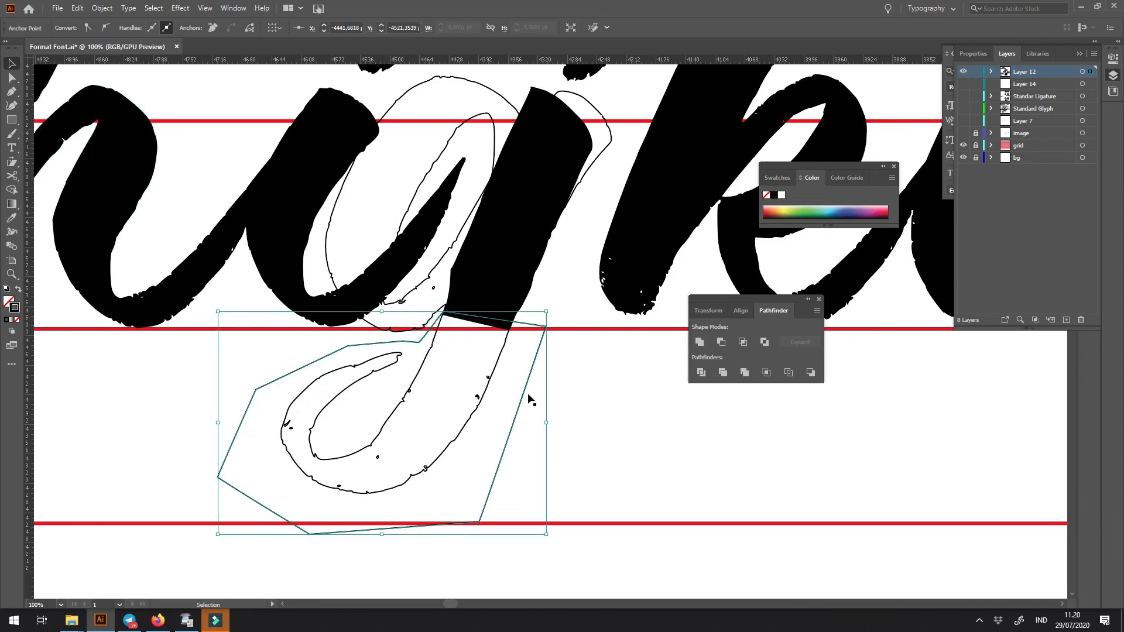
# - Intersect the drawn shape with the outlined g to keep only its tail, and fill the tail black
pyautogui.moveTo(579, 407); pyautogui.dragTo(420, 437)
pyautogui.click(743, 343)
pyautogui.hotkey('shift', 'x')
pyautogui.press('z')
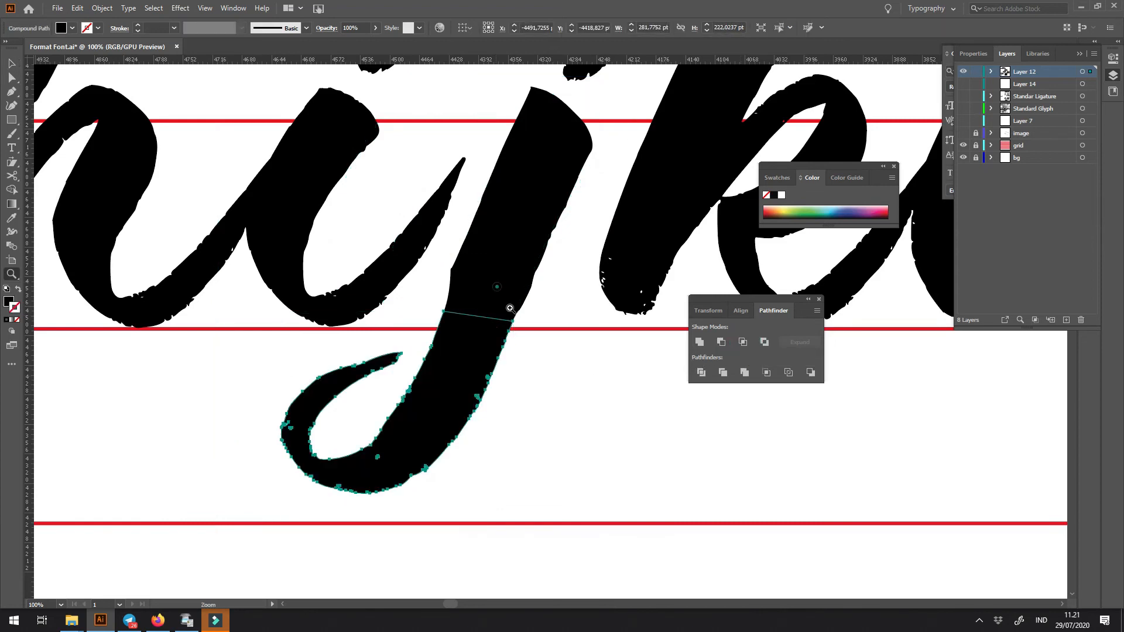
# - Show the j's stem as an outline and adjust its lower left edge to run smoothly into the new tail
pyautogui.click(509, 309)
pyautogui.press('a')
pyautogui.hotkey('shift', 'x')
pyautogui.press('z')
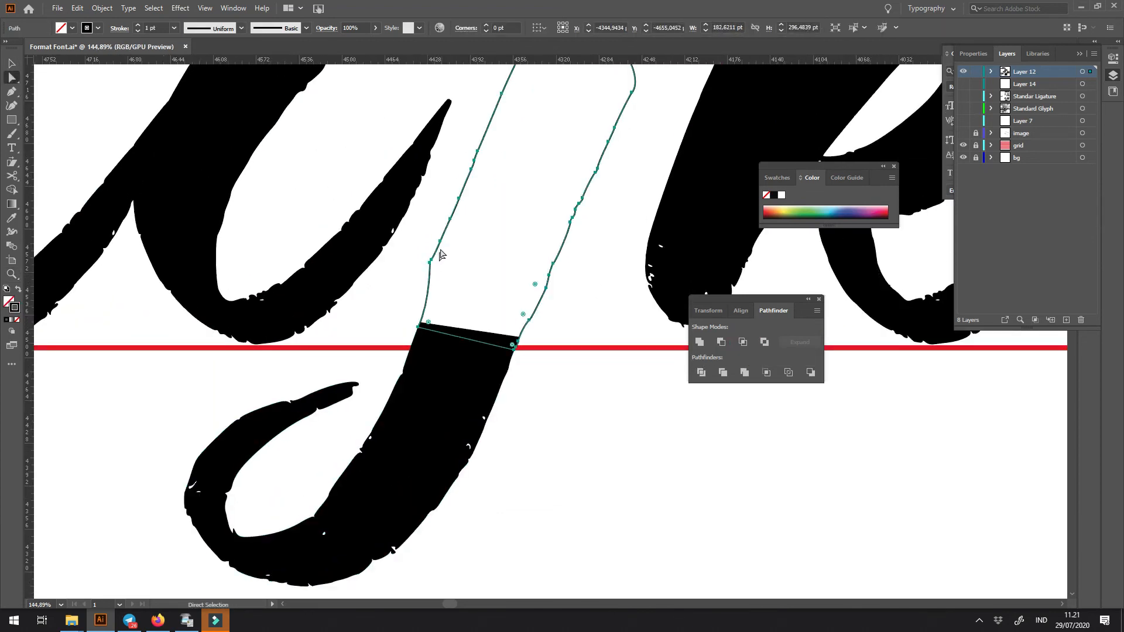
pyautogui.click(441, 248)
pyautogui.press('a')
pyautogui.click(422, 270)
pyautogui.moveTo(423, 270)
pyautogui.mouseDown()
pyautogui.moveTo(436, 273)
pyautogui.moveTo(466, 196)
pyautogui.mouseUp()
pyautogui.click(442, 197)
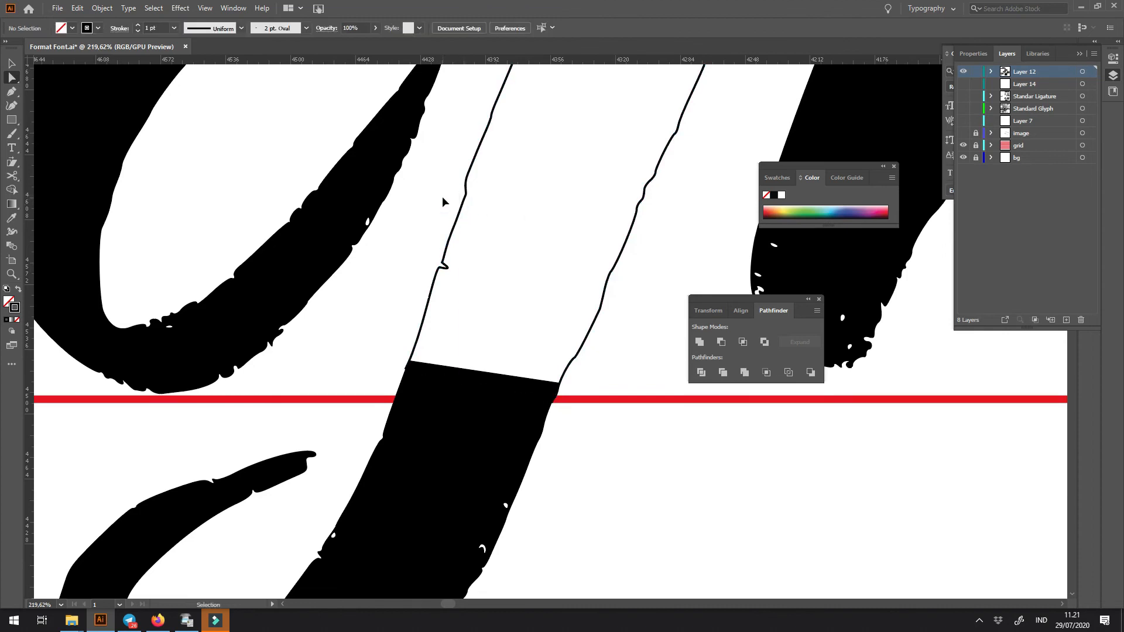
# - Restore the black fill of the j's outlined stem
pyautogui.hotkey('ctrl', '-')
pyautogui.hotkey('ctrl', '-')
pyautogui.hotkey('ctrl', '-')
pyautogui.click(564, 238)
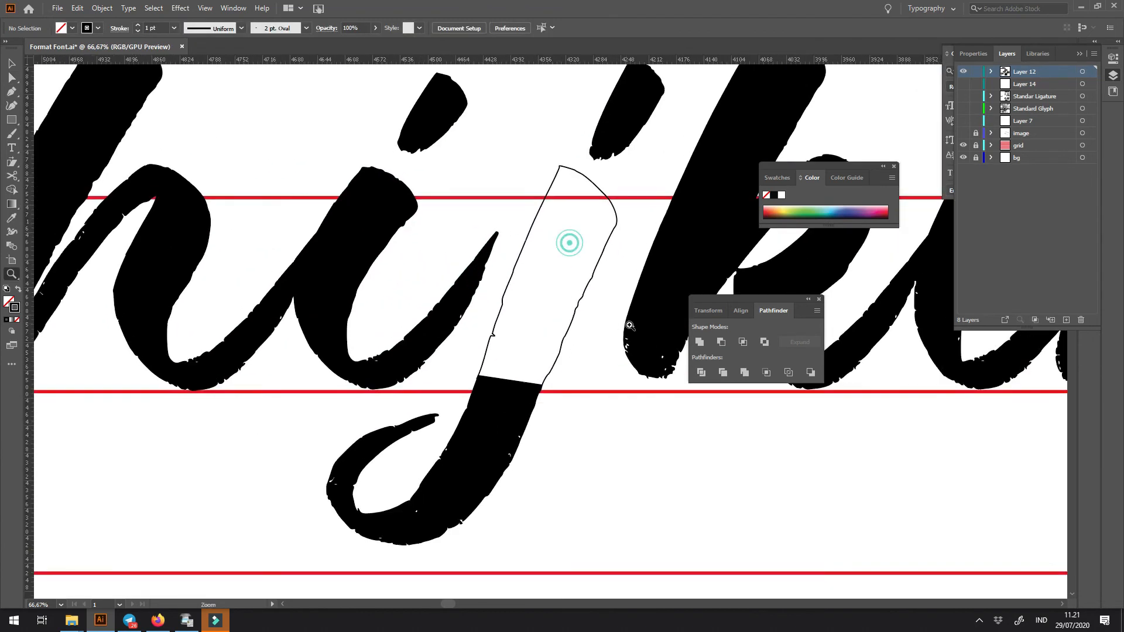
pyautogui.click(577, 308)
pyautogui.hotkey('shift', 'x')
pyautogui.click(506, 199)
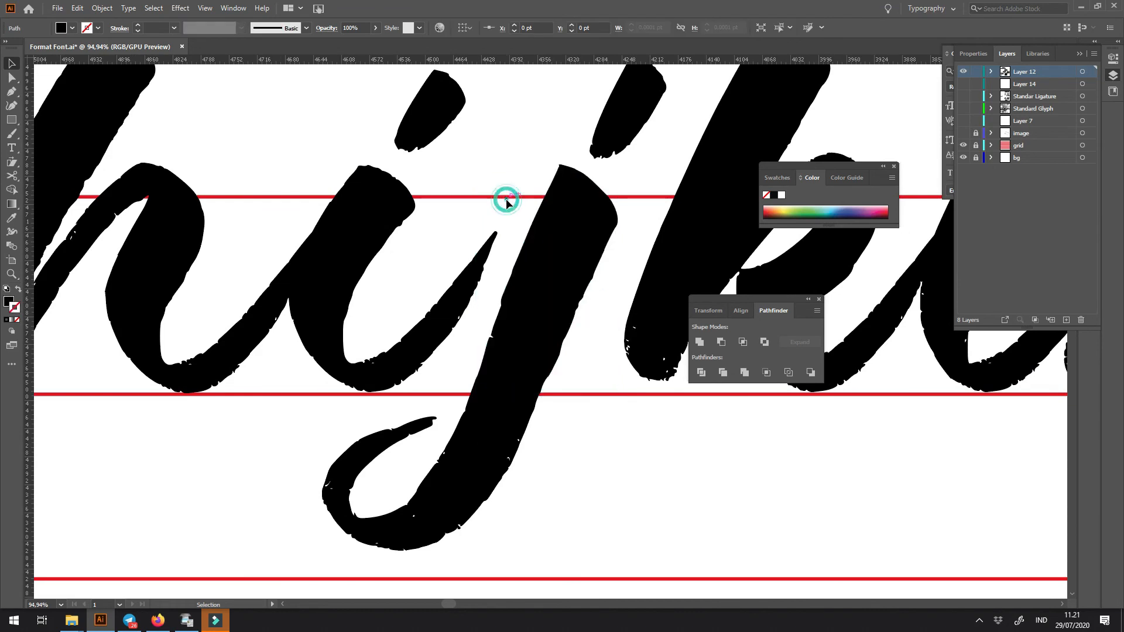
# - Move the rebuilt j together with its dot to the left so it connects with the i
pyautogui.moveTo(480, 329)
pyautogui.mouseDown()
pyautogui.moveTo(511, 464)
pyautogui.moveTo(494, 432)
pyautogui.moveTo(475, 428)
pyautogui.moveTo(514, 438)
pyautogui.mouseUp()
pyautogui.click(552, 439)
pyautogui.moveTo(615, 117); pyautogui.dragTo(589, 120)
pyautogui.click(632, 209)
# - Place a copy of the g from the lowercase row just after the y
pyautogui.hotkey('ctrl', '-')
pyautogui.hotkey('ctrl', '-')
pyautogui.hotkey('ctrl', '-')
pyautogui.hotkey('ctrl', '-')
pyautogui.hotkey('ctrl', '-')
pyautogui.hotkey('ctrl', '-')
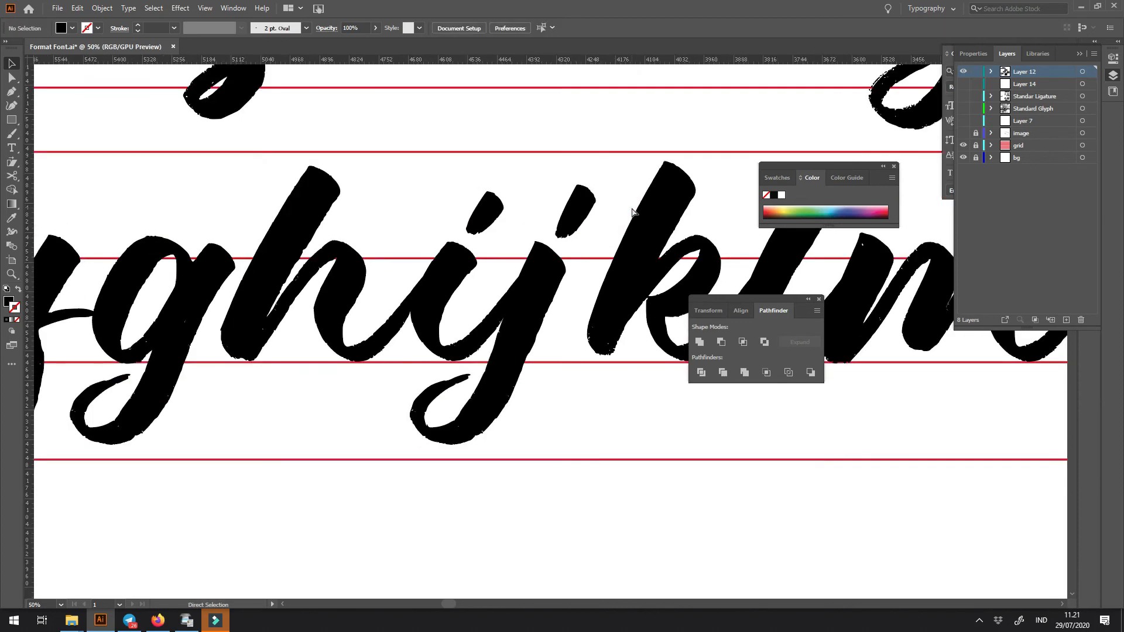
pyautogui.press('space')
pyautogui.moveTo(631, 206); pyautogui.dragTo(517, 156)
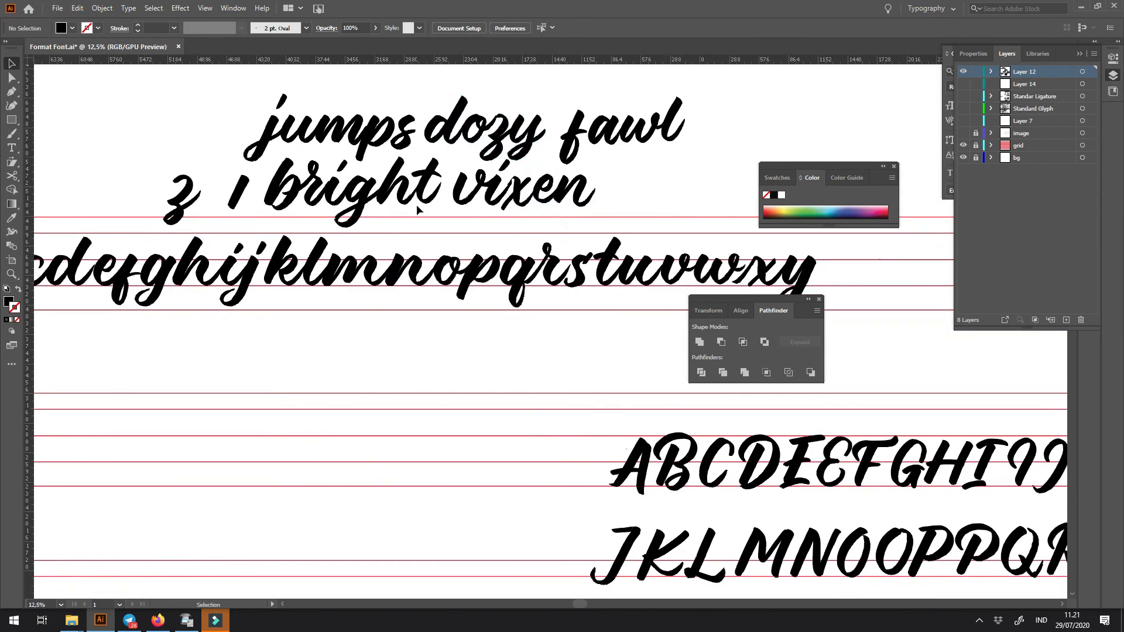
pyautogui.moveTo(374, 242); pyautogui.dragTo(505, 204)
pyautogui.moveTo(324, 262); pyautogui.dragTo(868, 271)
pyautogui.moveTo(866, 281); pyautogui.dragTo(528, 350)
pyautogui.press('z')
# - Draw a closed shape around the bowl of the copied g, following the left edge of its stem
pyautogui.click(633, 131)
pyautogui.click(633, 165)
pyautogui.click(579, 277)
pyautogui.moveTo(566, 310); pyautogui.dragTo(549, 346)
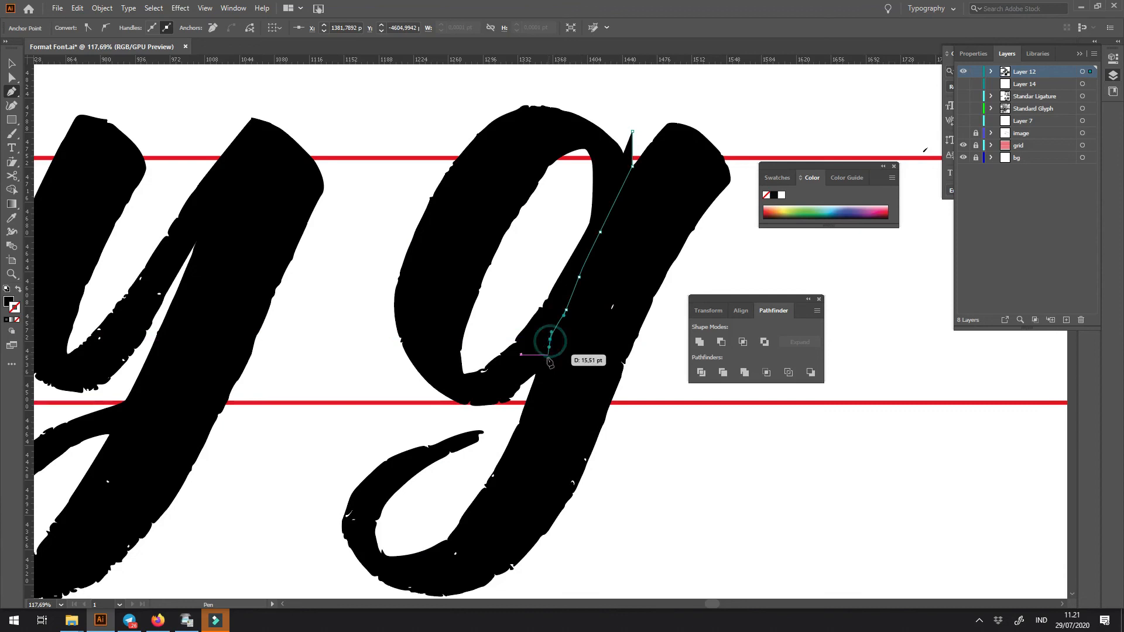
pyautogui.click(542, 370)
pyautogui.click(533, 384)
pyautogui.click(516, 403)
pyautogui.click(484, 421)
pyautogui.click(374, 420)
pyautogui.click(387, 202)
pyautogui.click(422, 118)
pyautogui.click(537, 66)
pyautogui.click(617, 91)
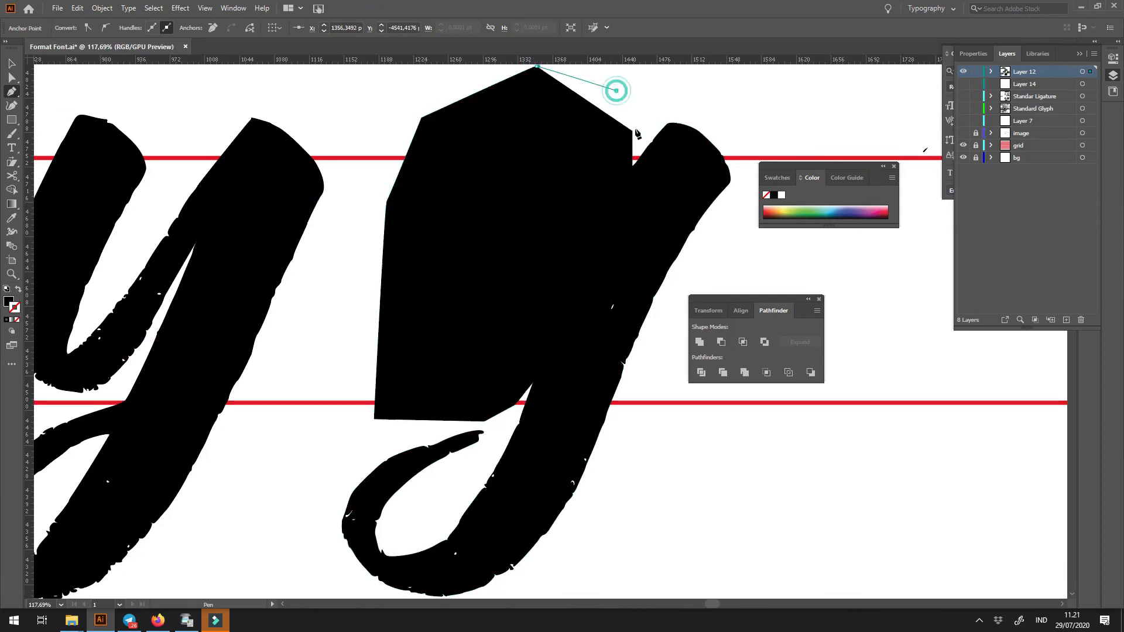
pyautogui.click(633, 130)
# - Subtract the drawn shape from the copied g, leaving only its stem and tail
pyautogui.press('v')
pyautogui.keyDown('shift'); pyautogui.click(685, 149); pyautogui.keyUp('shift')
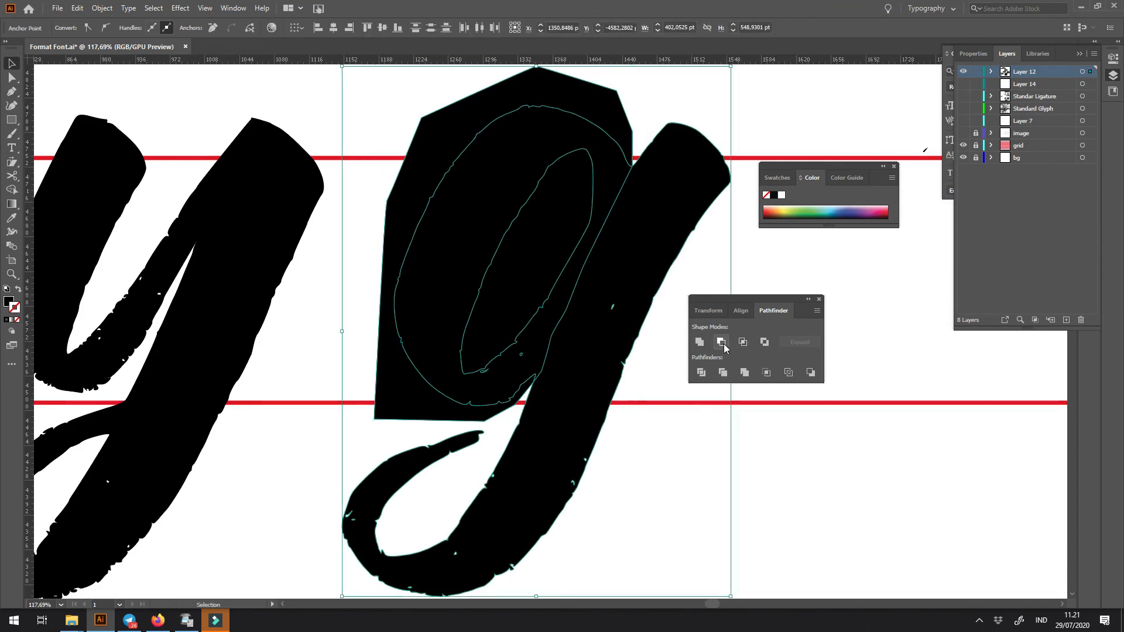
pyautogui.click(722, 343)
# - Move the g's stem and tail onto the y and delete the y's original descending stroke
pyautogui.moveTo(613, 319); pyautogui.dragTo(223, 319)
pyautogui.press('a')
pyautogui.click(267, 294)
pyautogui.press('Delete')
pyautogui.hotkey('ctrl', 'f')
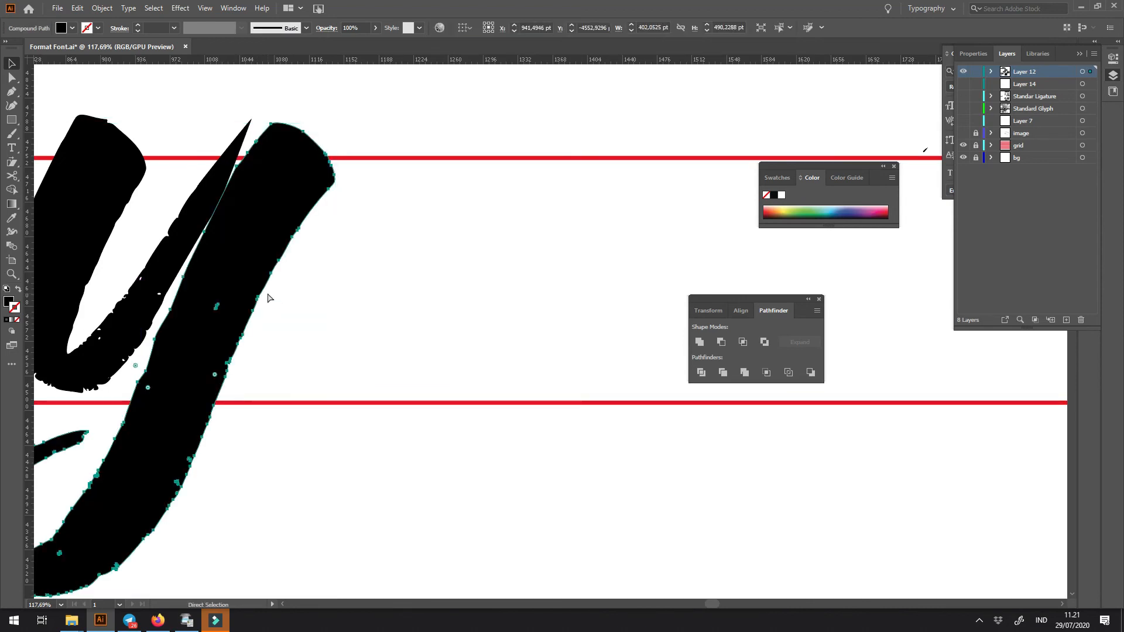
# - Shift the new descender slightly left and pull the pointed tip of the y's first stroke down into it
pyautogui.hotkey('ctrl', '-')
pyautogui.hotkey('ctrl', '-')
pyautogui.scroll(3, 658, 299)
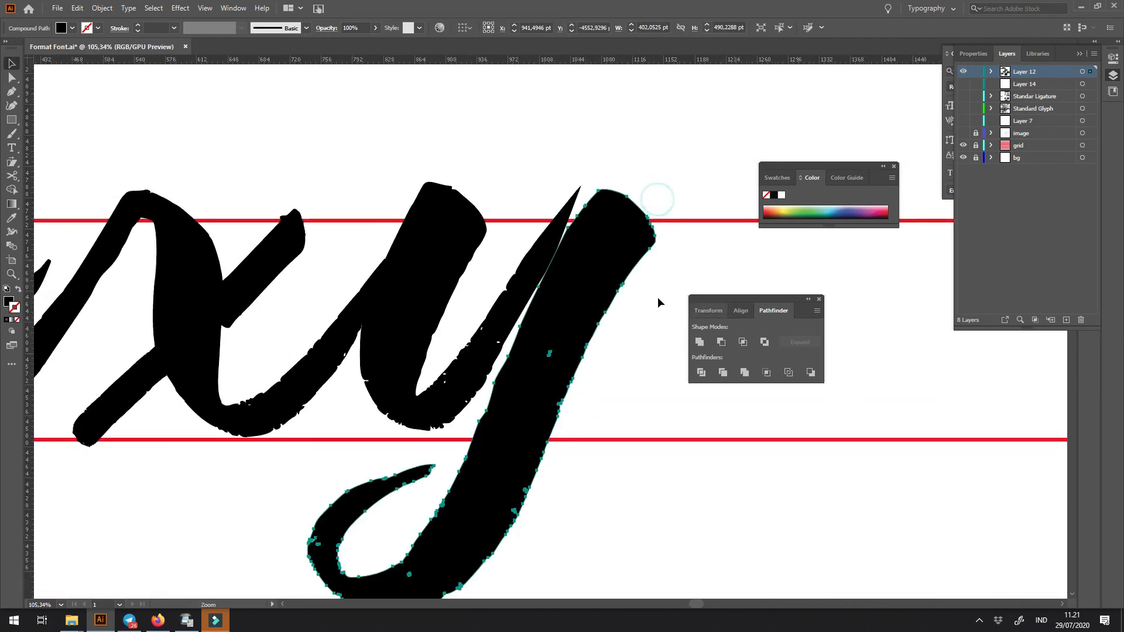
pyautogui.moveTo(597, 286); pyautogui.dragTo(593, 286)
pyautogui.press('a')
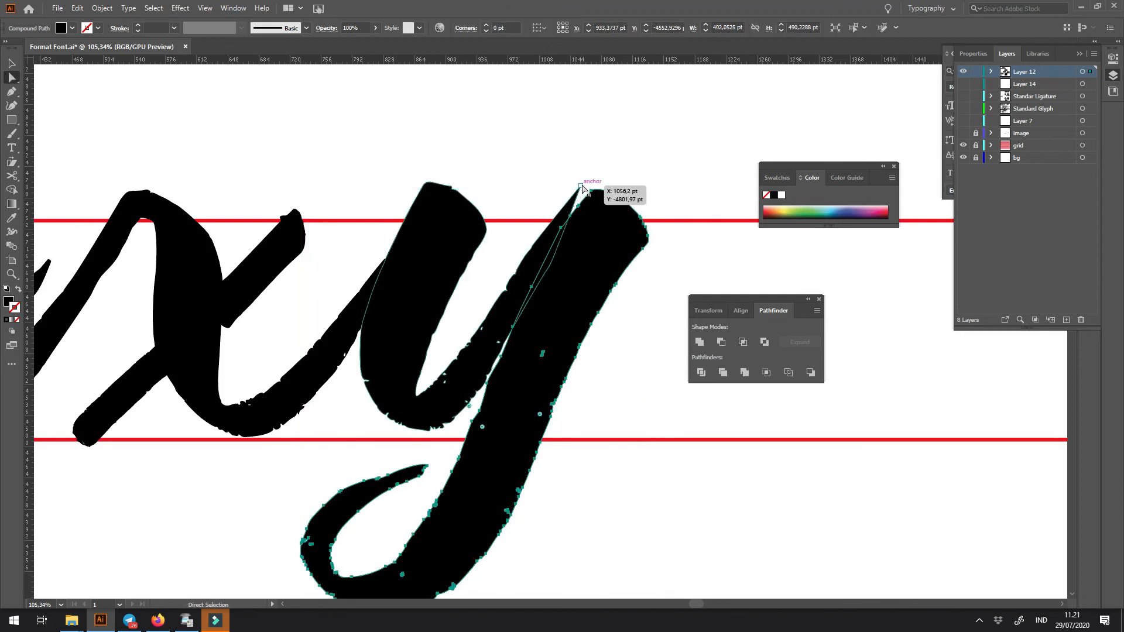
pyautogui.moveTo(578, 197); pyautogui.dragTo(573, 214)
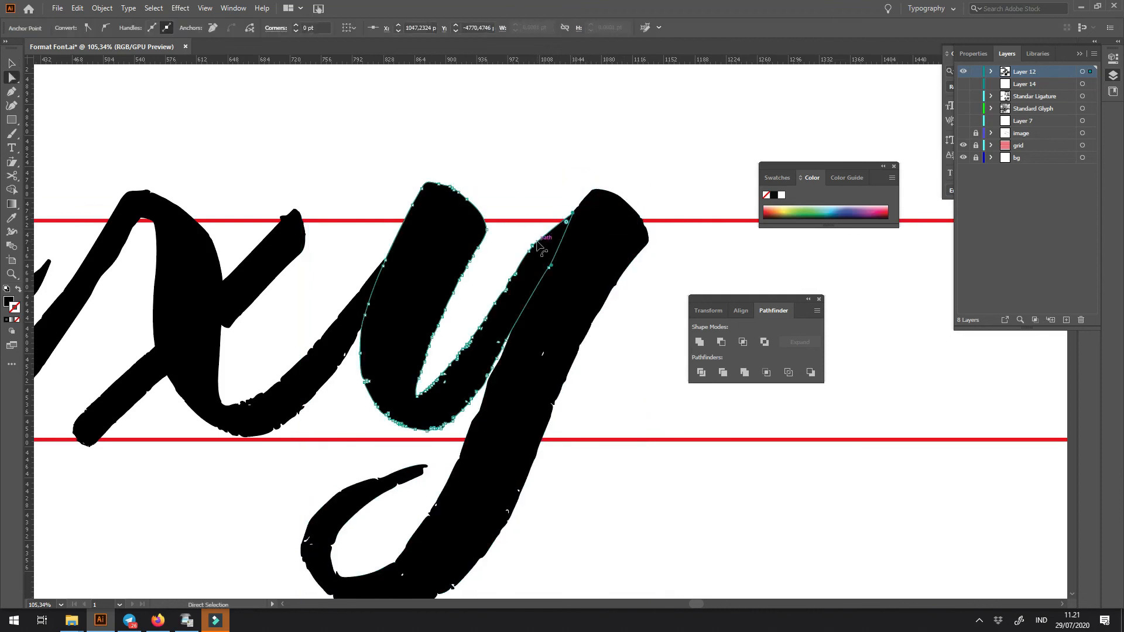
# - Adjust the anchors along the upper edge of the y's first stroke where it meets the descender
pyautogui.click(539, 193)
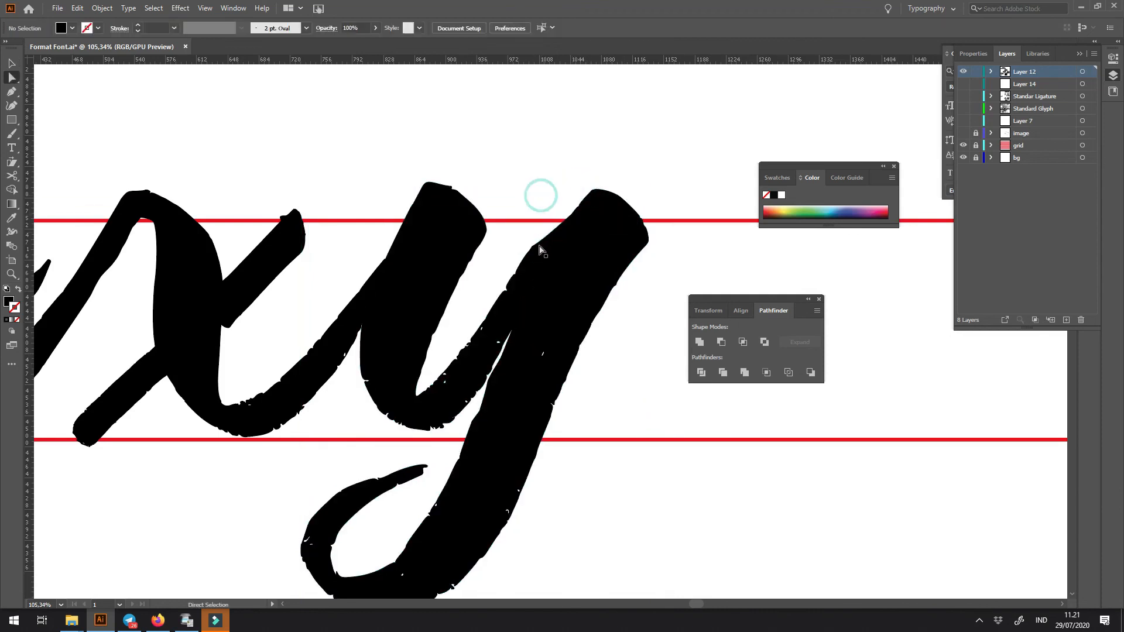
pyautogui.moveTo(530, 251); pyautogui.dragTo(534, 258)
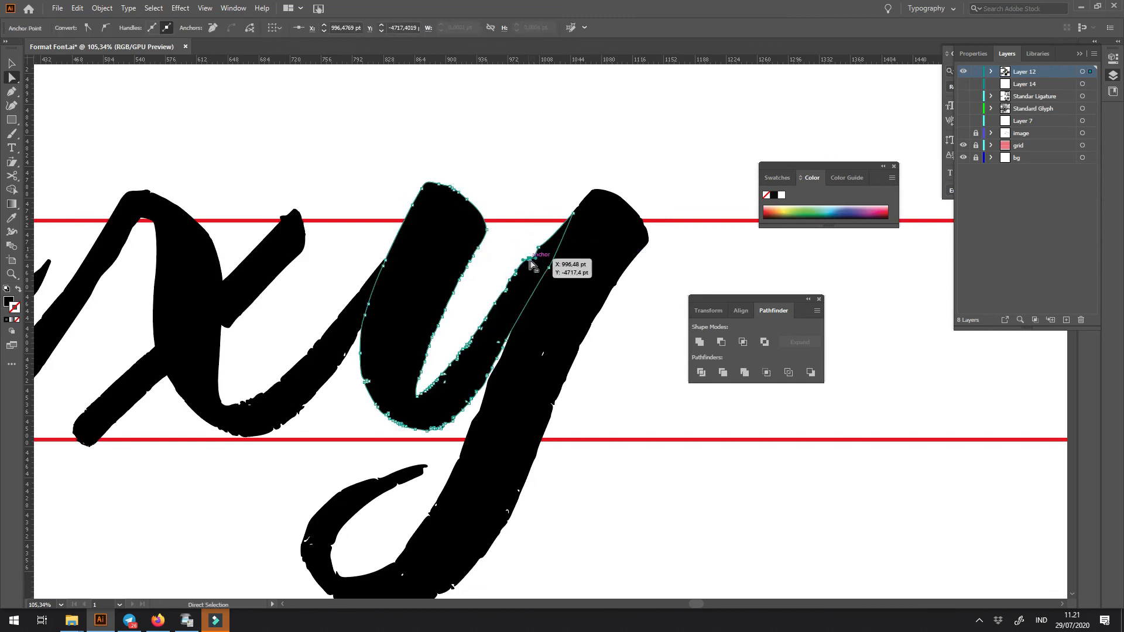
pyautogui.click(547, 188)
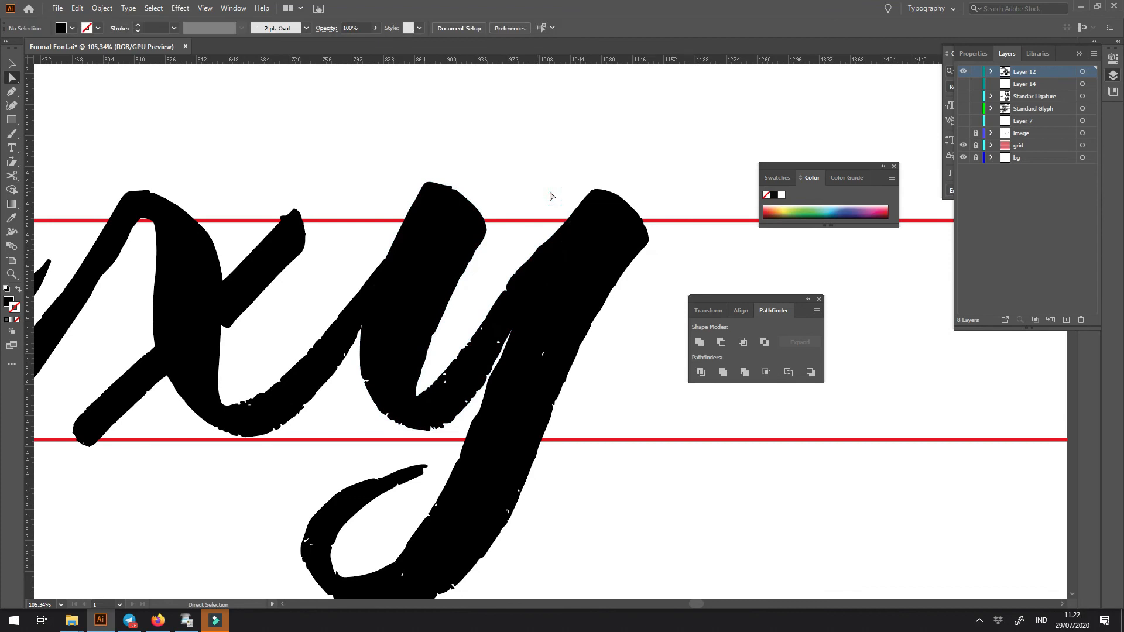
pyautogui.hotkey('ctrl', '-')
pyautogui.hotkey('ctrl', '-')
pyautogui.hotkey('ctrl', '-')
pyautogui.hotkey('ctrl', '-')
pyautogui.hotkey('ctrl', '-')
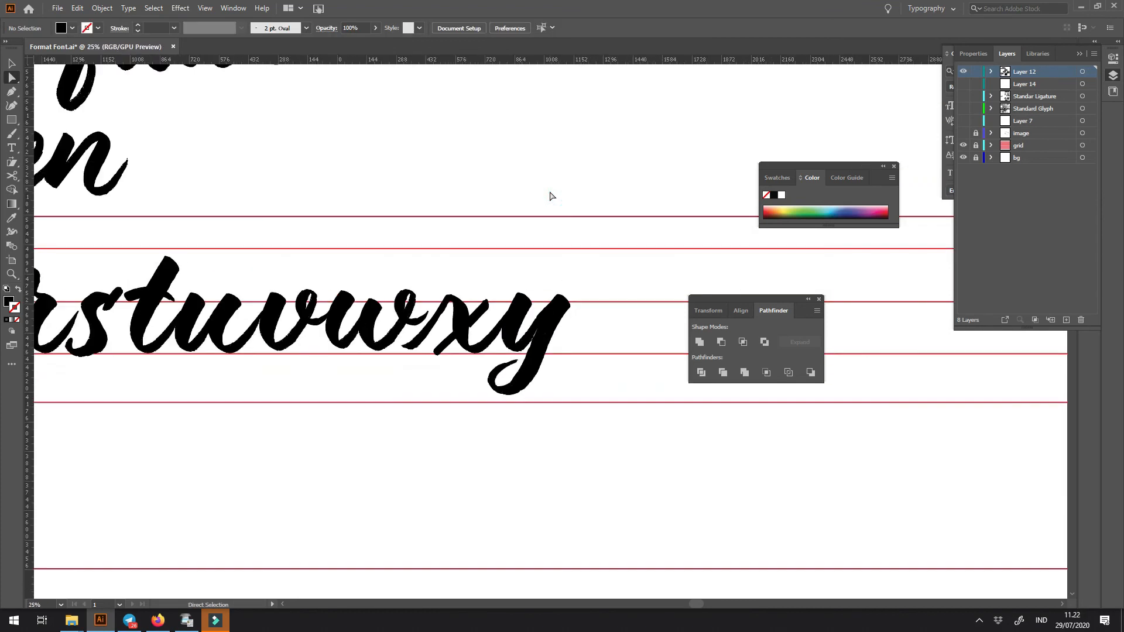
# - Delete the y's first stroke, leaving only its descender
pyautogui.moveTo(516, 290); pyautogui.dragTo(556, 260)
pyautogui.moveTo(255, 311)
pyautogui.mouseDown()
pyautogui.moveTo(646, 309)
pyautogui.moveTo(753, 502)
pyautogui.mouseUp()
pyautogui.moveTo(635, 430); pyautogui.dragTo(442, 446)
pyautogui.moveTo(364, 398); pyautogui.dragTo(541, 399)
pyautogui.hotkey('ctrl', 'z')
pyautogui.hotkey('ctrl', 'z')
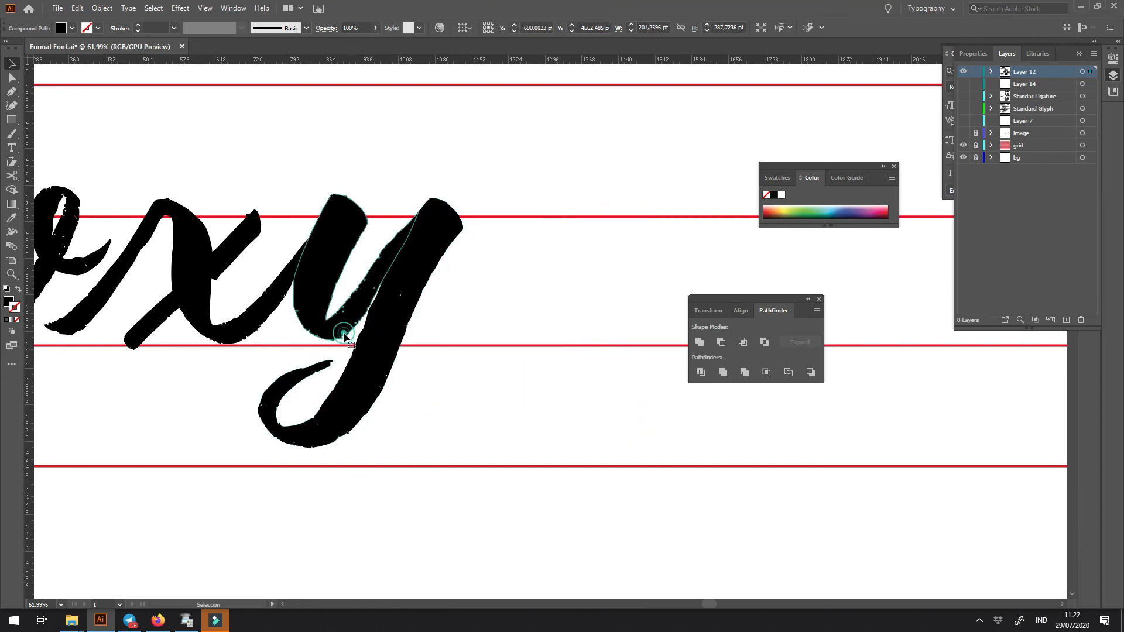
pyautogui.press('Delete')
pyautogui.hotkey('ctrl', '-')
pyautogui.hotkey('ctrl', '-')
pyautogui.hotkey('ctrl', '-')
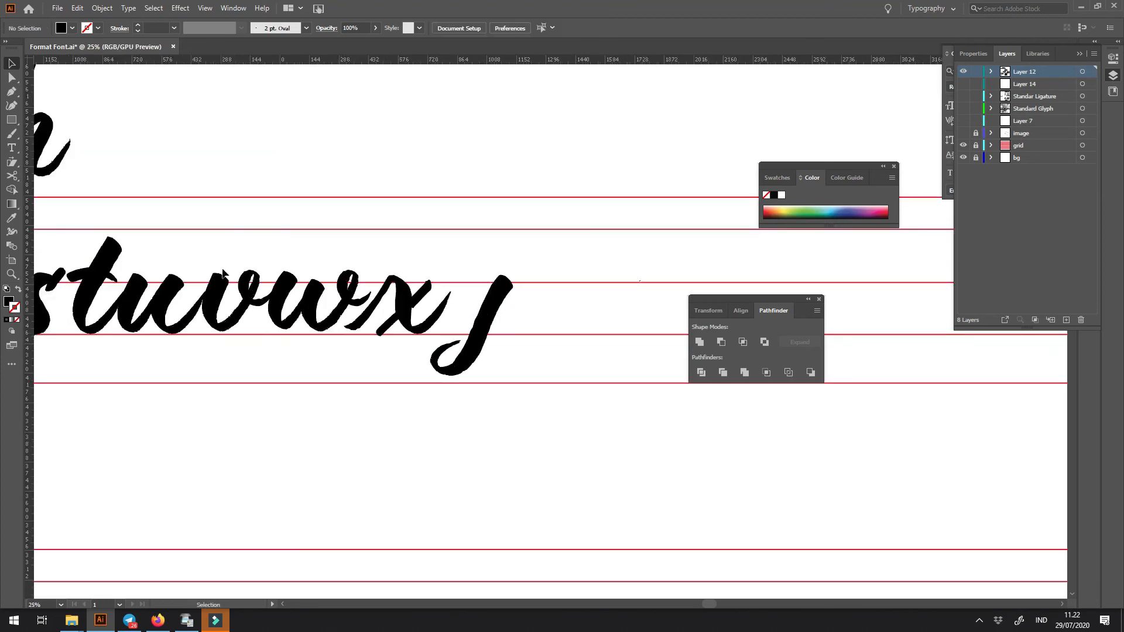
# - Copy the u's first stroke and place it between the x and the y's descender
pyautogui.moveTo(182, 326)
pyautogui.mouseDown()
pyautogui.moveTo(199, 316)
pyautogui.moveTo(479, 310)
pyautogui.mouseUp()
pyautogui.scroll(5, 484, 394)
pyautogui.hotkey('ctrl', 'z')
pyautogui.hotkey('ctrl', 'z')
pyautogui.hotkey('ctrl', 'z')
pyautogui.moveTo(229, 408); pyautogui.dragTo(584, 406)
pyautogui.moveTo(209, 363); pyautogui.dragTo(471, 361)
pyautogui.moveTo(94, 357); pyautogui.dragTo(627, 356)
pyautogui.moveTo(492, 379); pyautogui.dragTo(213, 389)
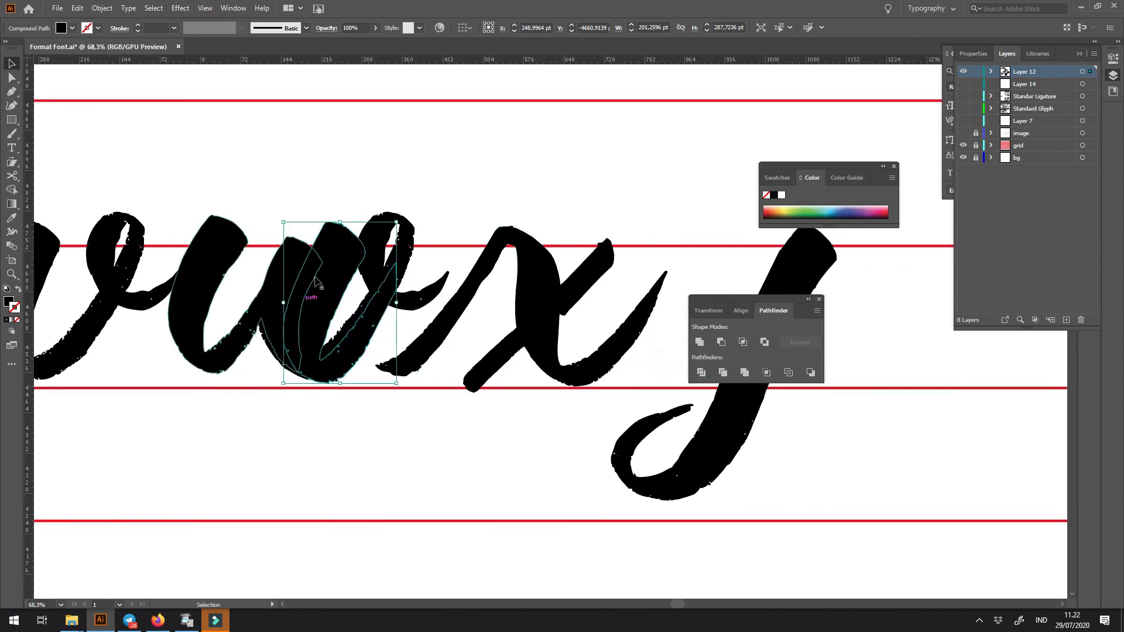
pyautogui.moveTo(358, 255)
pyautogui.mouseDown()
pyautogui.moveTo(685, 255)
pyautogui.moveTo(536, 254)
pyautogui.mouseUp()
# - Nudge the copied stroke slightly left beside the y's descender
pyautogui.hotkey('ctrl', 'space')
pyautogui.click(544, 273)
pyautogui.moveTo(479, 302)
pyautogui.mouseDown()
pyautogui.moveTo(569, 306)
pyautogui.moveTo(470, 306)
pyautogui.moveTo(497, 292)
pyautogui.mouseUp()
pyautogui.press('space')
pyautogui.hotkey('ctrl', 'space')
pyautogui.click(488, 278)
pyautogui.press('Left')
pyautogui.press('Left')
pyautogui.press('Left')
# - Try to reshape the pointed tip of the copied stroke toward the y's descender
pyautogui.press('a')
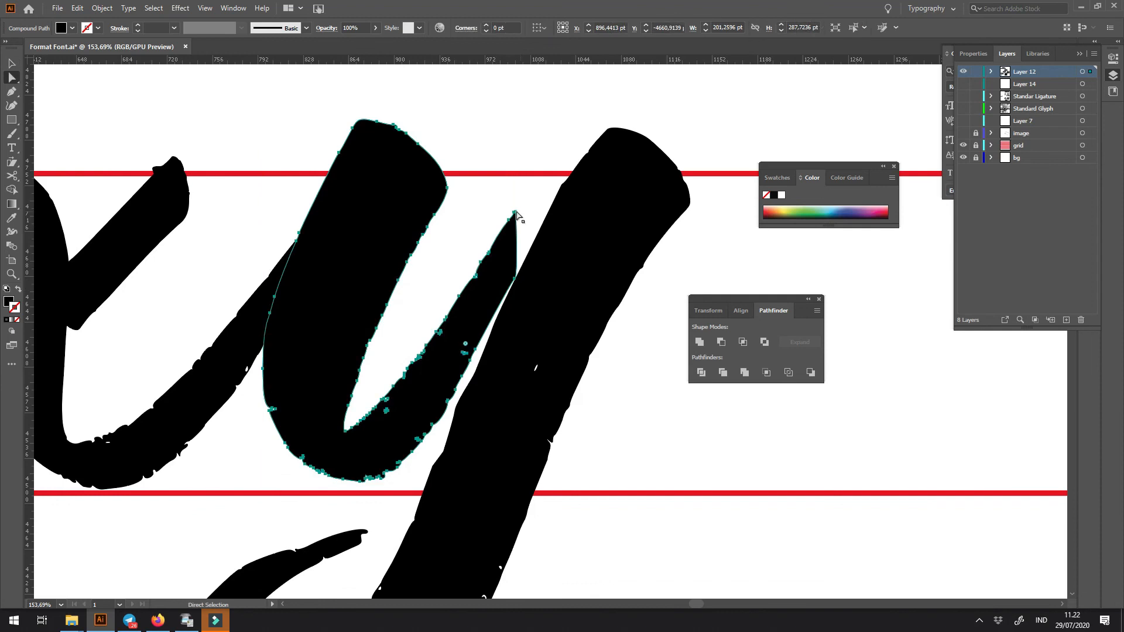
pyautogui.moveTo(536, 205)
pyautogui.mouseDown()
pyautogui.moveTo(564, 187)
pyautogui.moveTo(520, 219)
pyautogui.moveTo(526, 229)
pyautogui.mouseUp()
pyautogui.click(516, 213)
pyautogui.hotkey('ctrl', 'z')
pyautogui.hotkey('ctrl', 'z')
pyautogui.hotkey('ctrl', 'z')
pyautogui.hotkey('ctrl', 'z')
# - Draw a closed, curved black shape with the Pen tool joining the stroke's pointed tip to the top of the y's descender
pyautogui.press('p')
pyautogui.moveTo(514, 213); pyautogui.dragTo(650, 128)
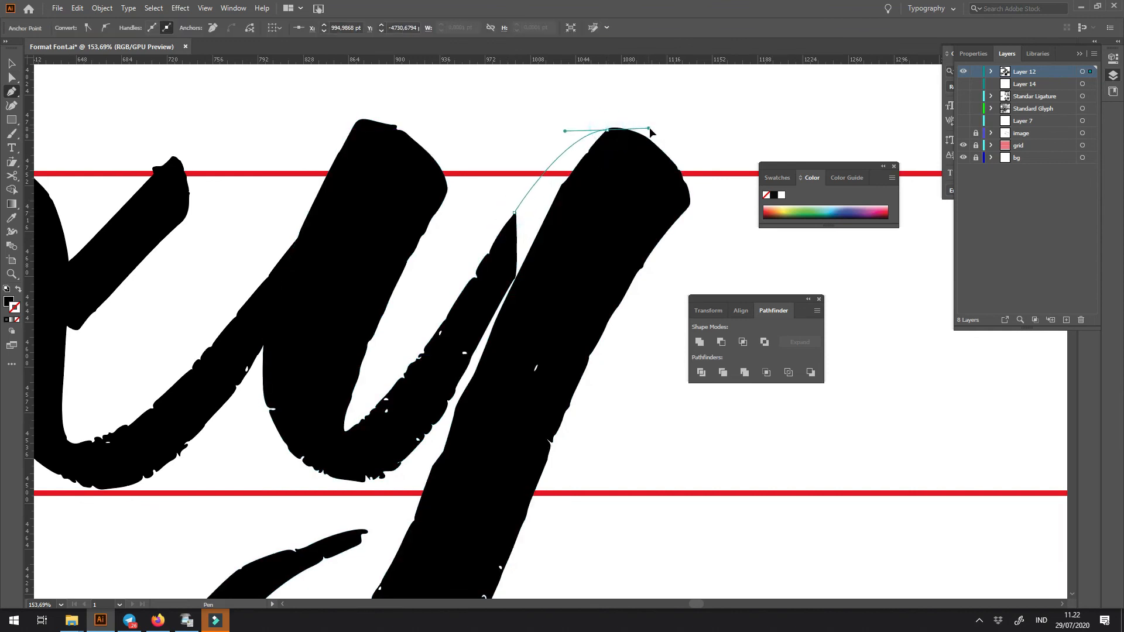
pyautogui.click(584, 209)
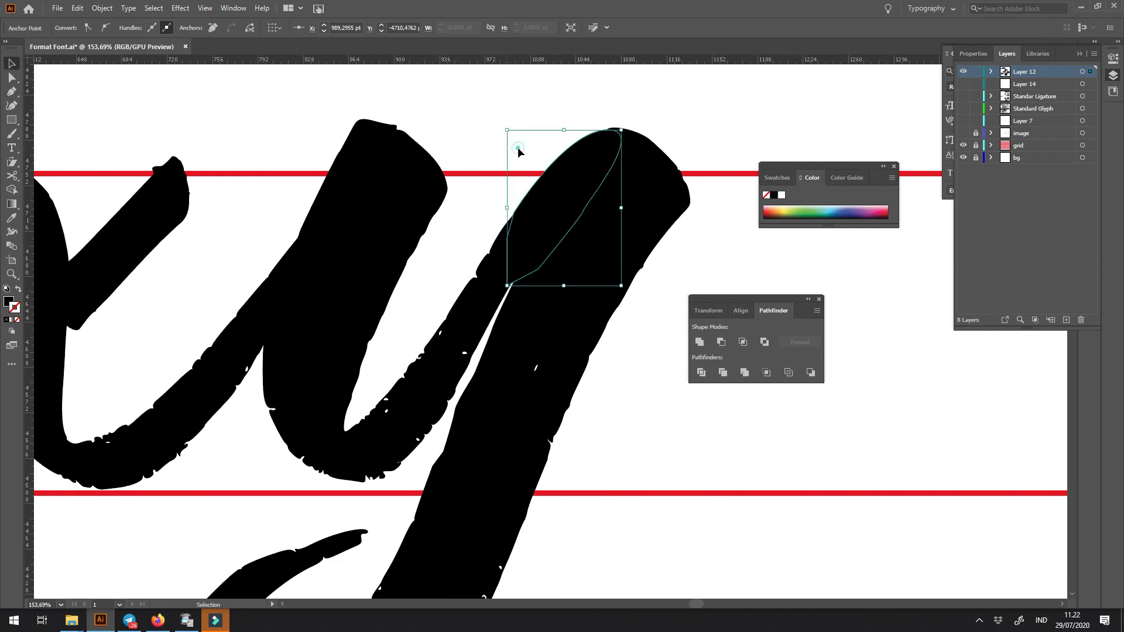
pyautogui.click(518, 148)
pyautogui.keyDown('ctrl'); pyautogui.click(519, 153); pyautogui.keyUp('ctrl')
pyautogui.hotkey('ctrl', '-')
pyautogui.hotkey('ctrl', '-')
pyautogui.hotkey('ctrl', '-')
pyautogui.hotkey('ctrl', '-')
pyautogui.hotkey('ctrl', '-')
pyautogui.hotkey('ctrl', '-')
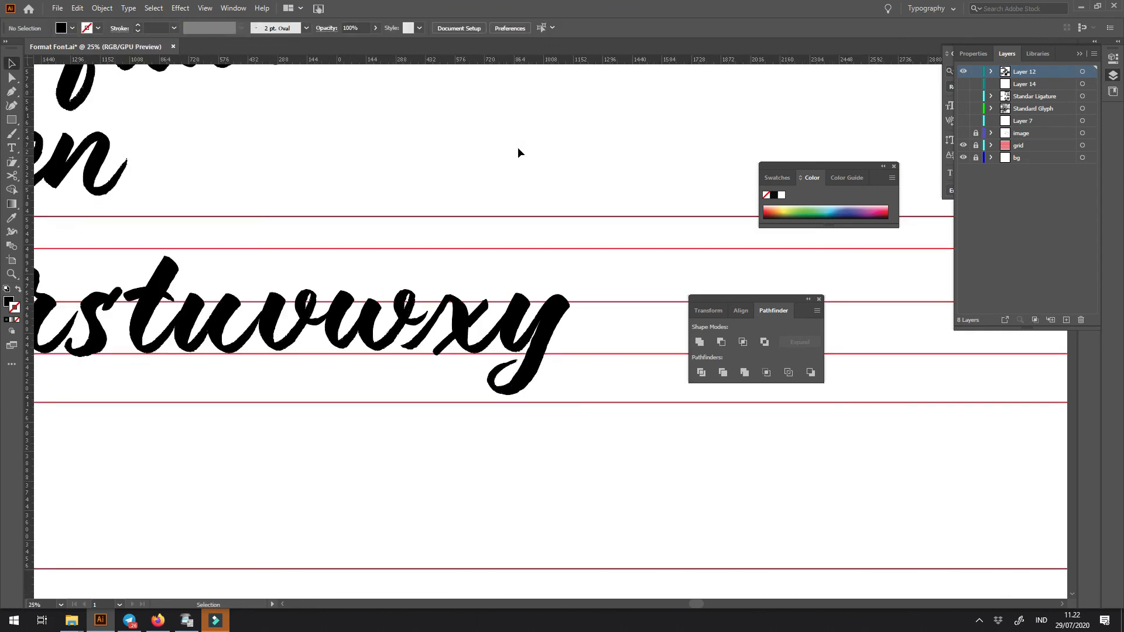
# - Examine the sample words and alternate glyphs on the sheet for a lowercase z to use
pyautogui.press('space')
pyautogui.moveTo(591, 226); pyautogui.dragTo(685, 166)
pyautogui.hotkey('ctrl', '-')
pyautogui.hotkey('ctrl', '-')
pyautogui.hotkey('ctrl', '-')
pyautogui.press('space')
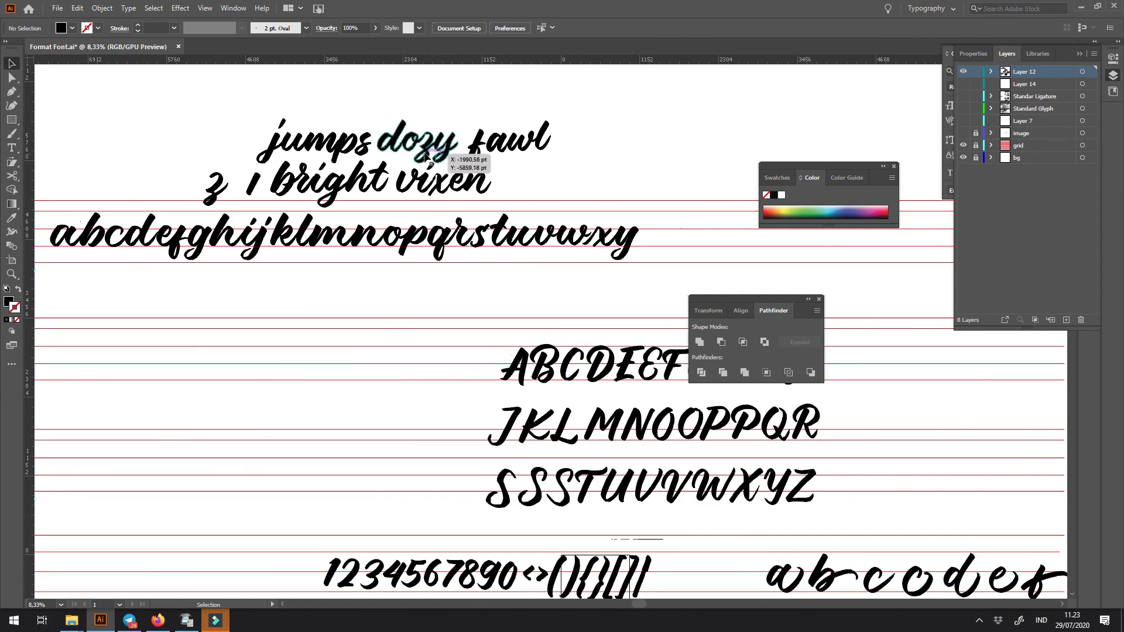
pyautogui.press('z')
pyautogui.moveTo(426, 151); pyautogui.dragTo(390, 140)
pyautogui.press('space')
pyautogui.click(312, 551)
pyautogui.click(291, 570)
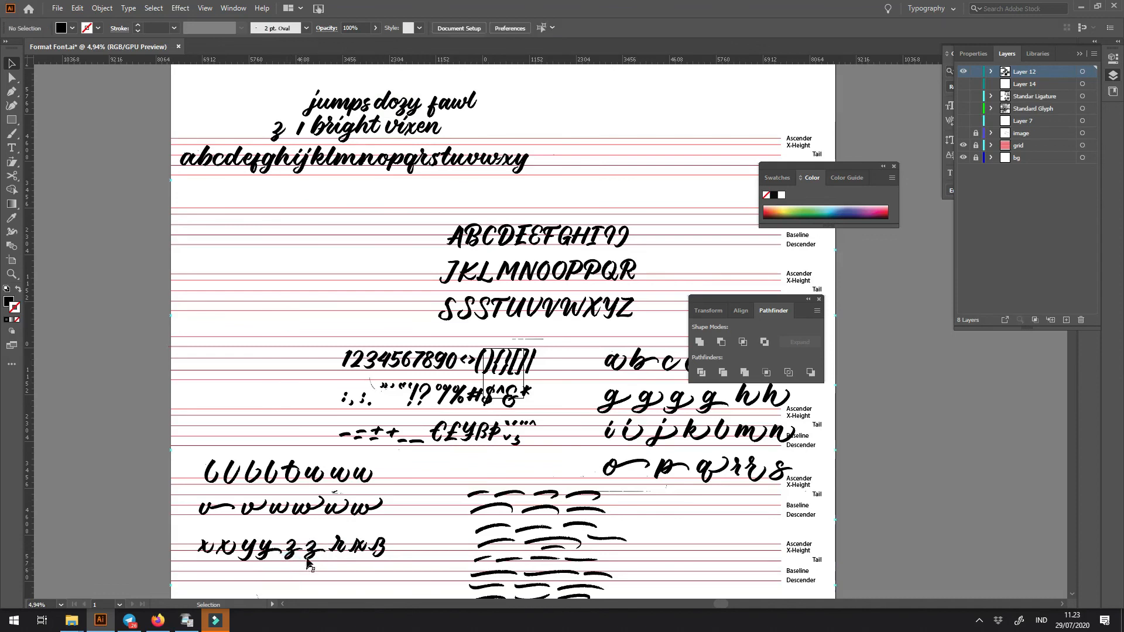
pyautogui.moveTo(454, 456); pyautogui.dragTo(393, 513)
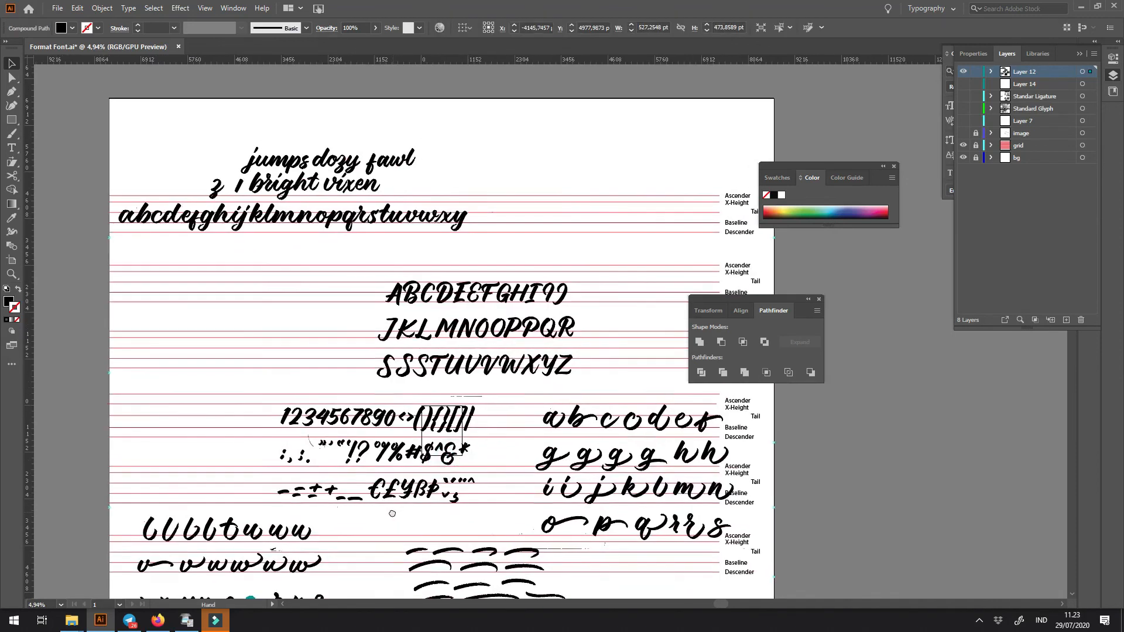
pyautogui.scroll(1, 439, 319)
pyautogui.keyDown('alt'); pyautogui.scroll(2, 328, 214); pyautogui.keyUp('alt')
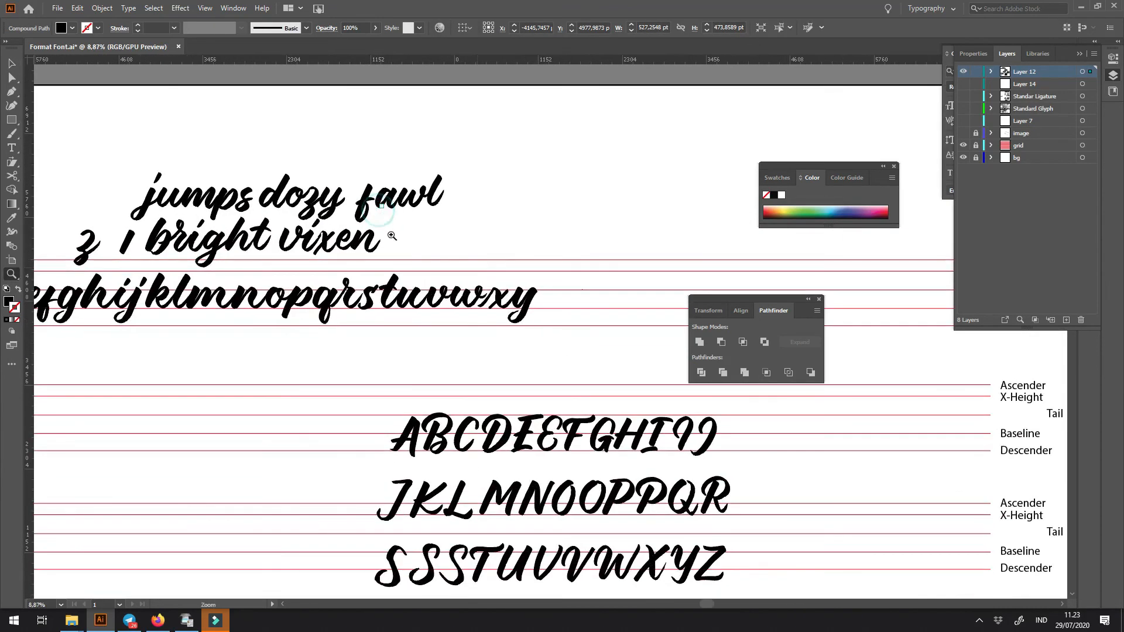
# - Move the sample word "dozy" onto the lowercase grid row so its z lands just after the alphabet's y
pyautogui.moveTo(316, 217); pyautogui.dragTo(628, 333)
pyautogui.hotkey('ctrl', 'space')
pyautogui.moveTo(601, 308); pyautogui.dragTo(811, 472)
pyautogui.moveTo(695, 424); pyautogui.dragTo(465, 407)
pyautogui.hotkey('ctrl', 'space')
# - Draw a closed Pen shape around the z of "dozy", cutting through its joins to the o and y
pyautogui.press('p')
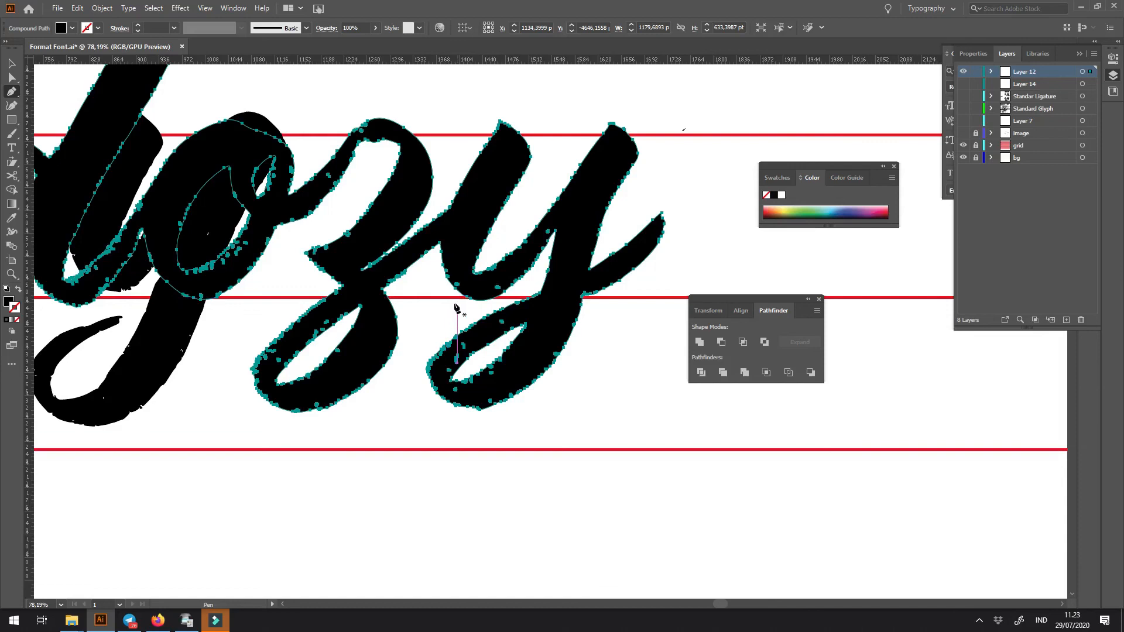
pyautogui.click(347, 204)
pyautogui.click(364, 141)
pyautogui.click(350, 118)
pyautogui.click(400, 79)
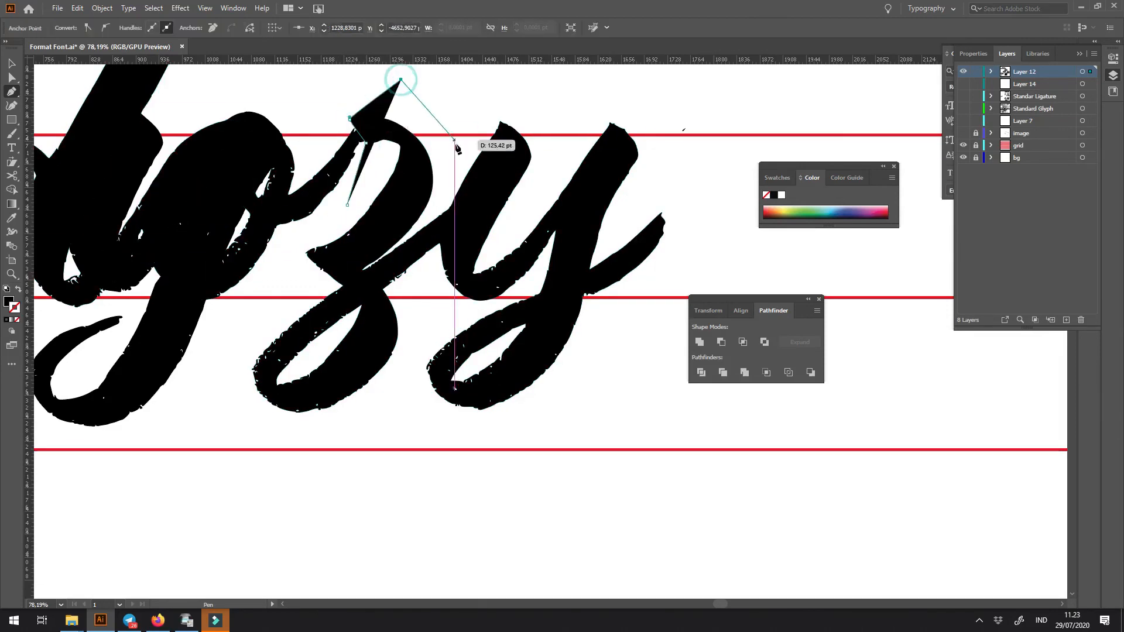
pyautogui.click(455, 143)
pyautogui.click(438, 215)
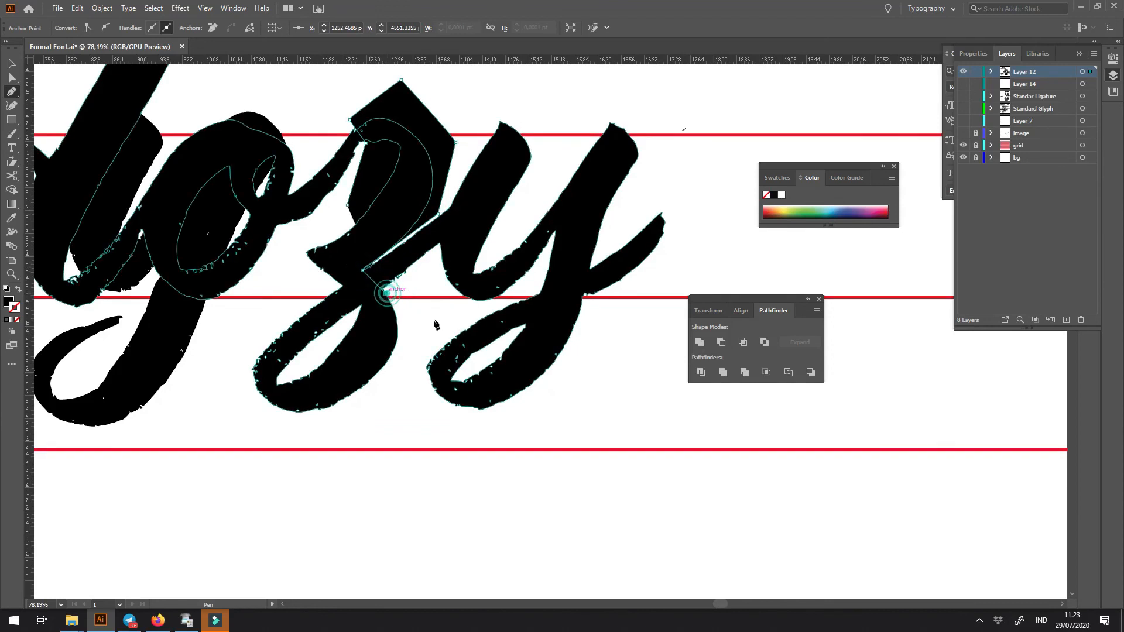
pyautogui.click(436, 322)
pyautogui.click(362, 457)
pyautogui.click(258, 464)
pyautogui.click(236, 397)
pyautogui.click(246, 311)
pyautogui.click(348, 205)
# - Intersect the drawn shape with the word "dozy", leaving only the z
pyautogui.press('v')
pyautogui.keyDown('shift'); pyautogui.click(481, 190); pyautogui.keyUp('shift')
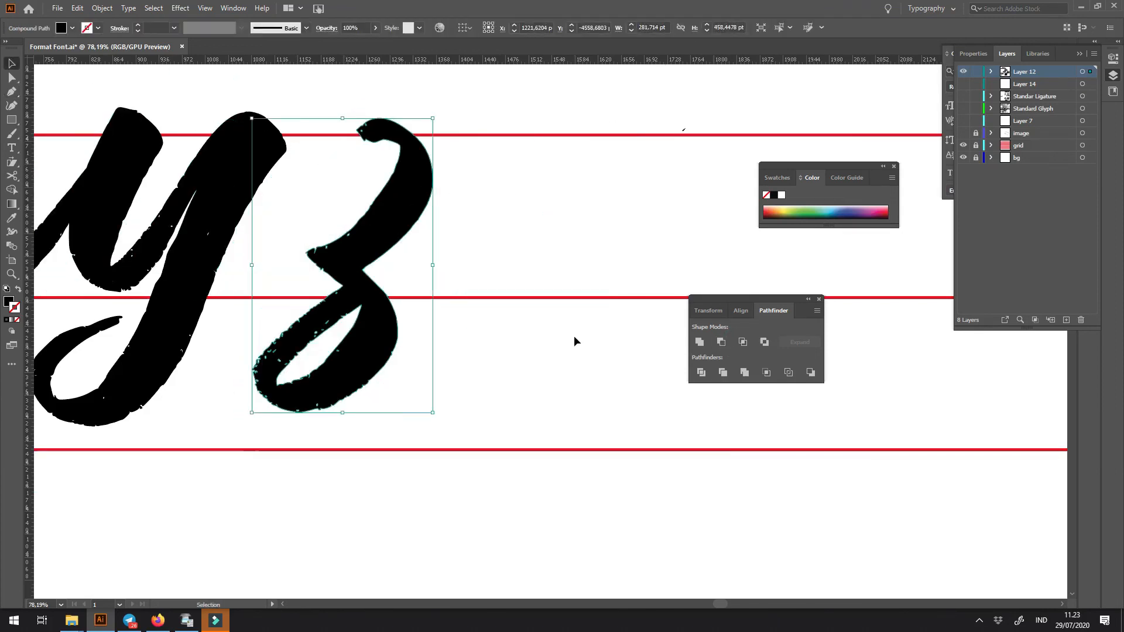
pyautogui.click(574, 339)
pyautogui.moveTo(353, 371); pyautogui.dragTo(669, 415)
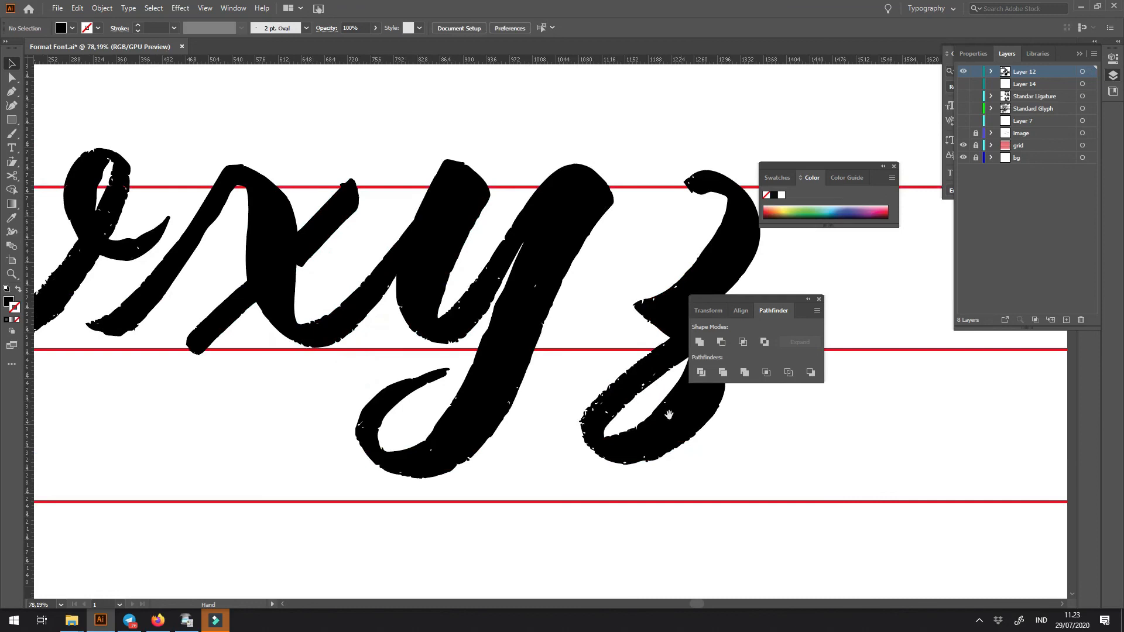
# - Copy the x's thin entry stroke and place it in front of the z as its connecting stroke
pyautogui.keyDown('shift'); pyautogui.click(205, 225); pyautogui.keyUp('shift')
pyautogui.moveTo(205, 226); pyautogui.dragTo(658, 239)
pyautogui.moveTo(680, 256); pyautogui.dragTo(548, 258)
pyautogui.click(644, 233)
# - Rotate the z slightly counter-clockwise and shift it up and left so its top joins the entry stroke
pyautogui.click(599, 263)
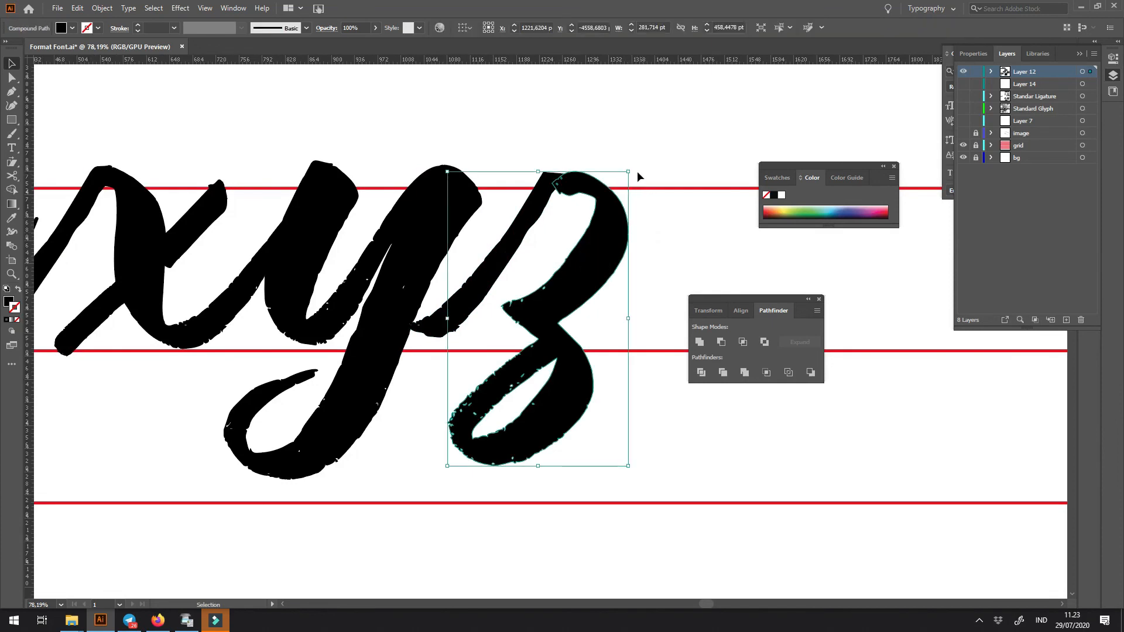
pyautogui.moveTo(634, 171); pyautogui.dragTo(625, 168)
pyautogui.moveTo(603, 218); pyautogui.dragTo(599, 212)
pyautogui.click(634, 156)
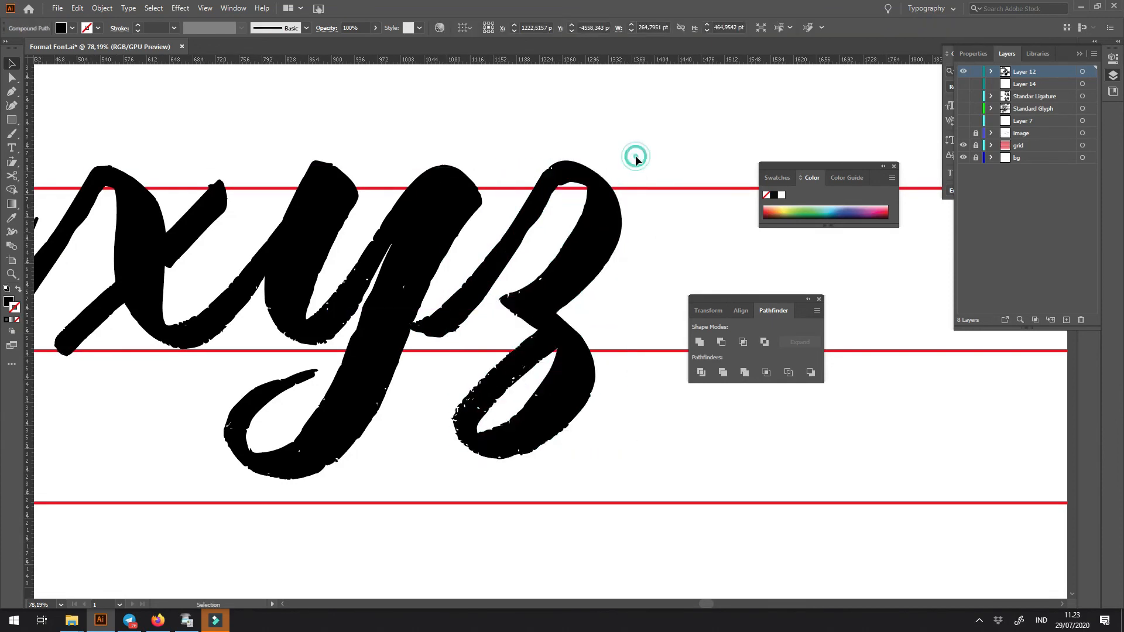
pyautogui.hotkey('ctrl', '-')
pyautogui.hotkey('ctrl', '-')
pyautogui.hotkey('ctrl', '-')
pyautogui.hotkey('ctrl', '-')
pyautogui.hotkey('ctrl', '-')
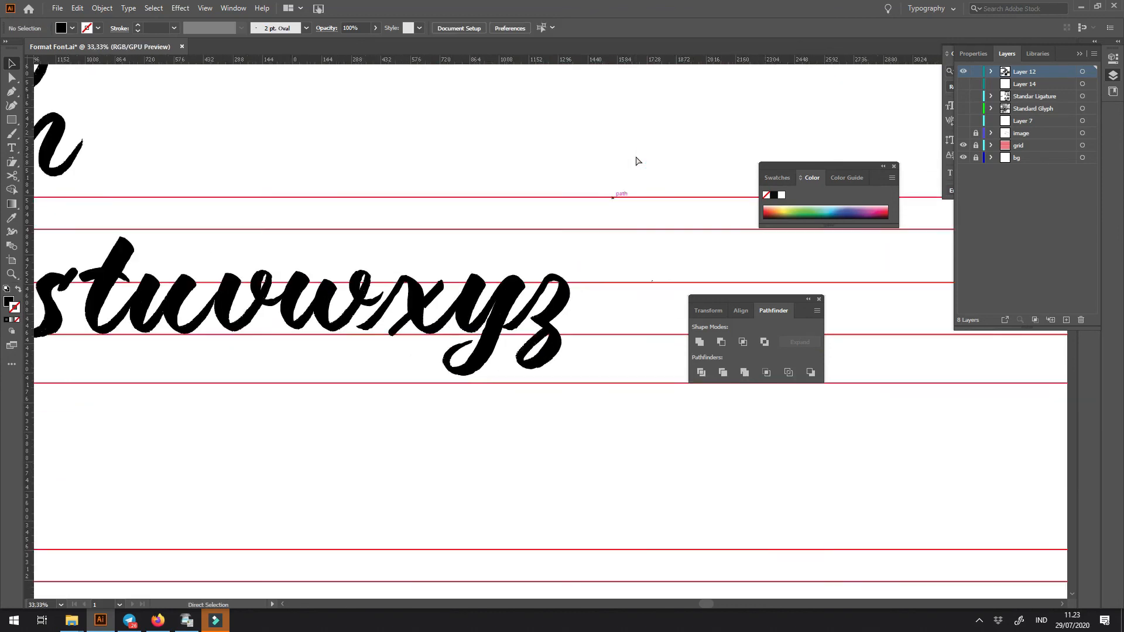
pyautogui.hotkey('ctrl', '-')
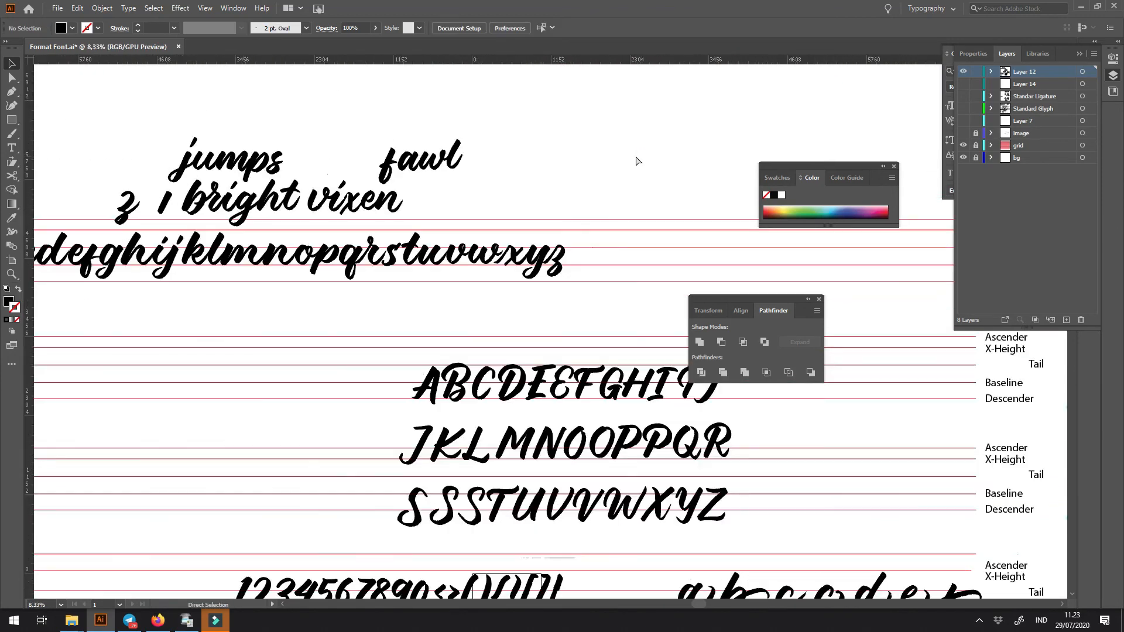
# - Bring the spare z from the sample words beside the alphabet's z for comparison and delete it
pyautogui.moveTo(337, 360); pyautogui.dragTo(494, 344)
pyautogui.moveTo(383, 241); pyautogui.dragTo(397, 289)
pyautogui.moveTo(371, 211); pyautogui.dragTo(789, 270)
pyautogui.moveTo(812, 260); pyautogui.dragTo(978, 327)
pyautogui.moveTo(771, 258); pyautogui.dragTo(895, 329)
pyautogui.moveTo(670, 288); pyautogui.dragTo(445, 283)
pyautogui.hotkey('ctrl', 'z')
pyautogui.press('Delete')
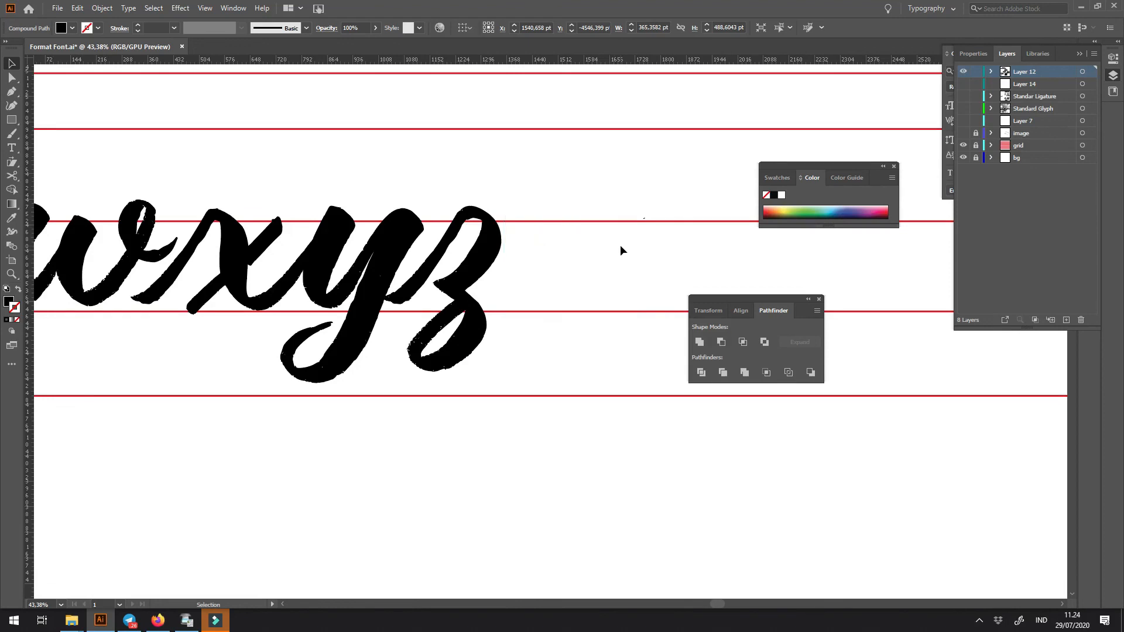
# - Review the whole lowercase row from a to z along with the remaining sample words above it
pyautogui.hotkey('ctrl', '-')
pyautogui.hotkey('ctrl', '-')
pyautogui.hotkey('ctrl', '-')
pyautogui.hotkey('ctrl', '-')
pyautogui.moveTo(564, 267); pyautogui.dragTo(740, 160)
pyautogui.moveTo(528, 256); pyautogui.dragTo(831, 292)
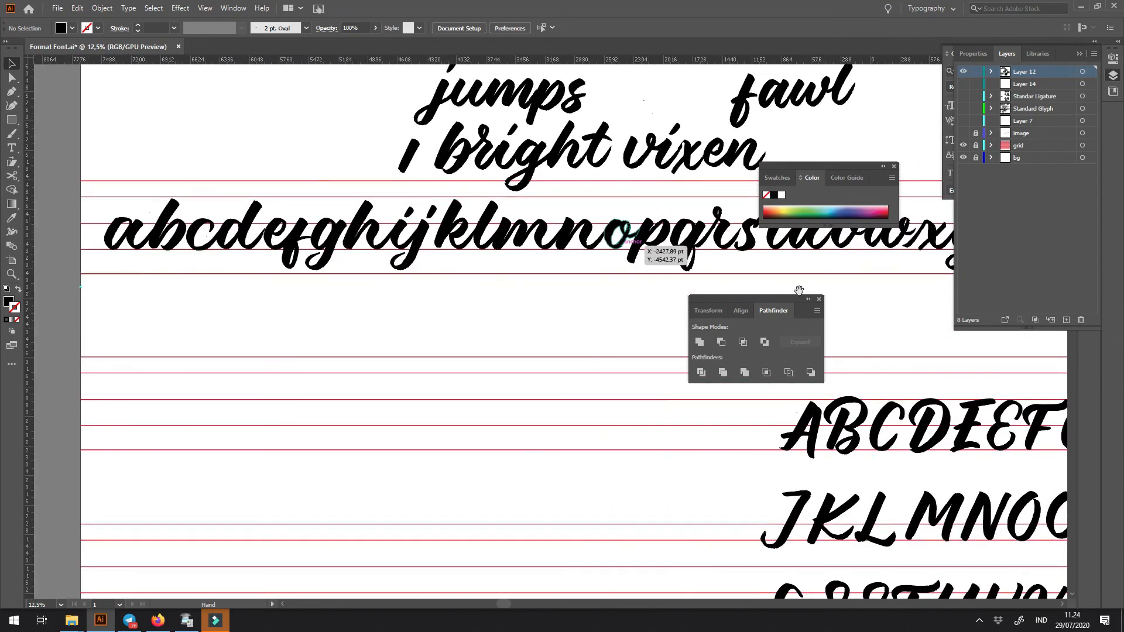
pyautogui.moveTo(339, 262); pyautogui.dragTo(437, 281)
pyautogui.moveTo(181, 197); pyautogui.dragTo(323, 295)
pyautogui.moveTo(448, 306); pyautogui.dragTo(245, 327)
pyautogui.moveTo(425, 333); pyautogui.dragTo(243, 335)
pyautogui.moveTo(487, 343); pyautogui.dragTo(306, 353)
pyautogui.moveTo(545, 356); pyautogui.dragTo(483, 360)
pyautogui.moveTo(343, 380); pyautogui.dragTo(265, 345)
pyautogui.moveTo(188, 345); pyautogui.dragTo(316, 339)
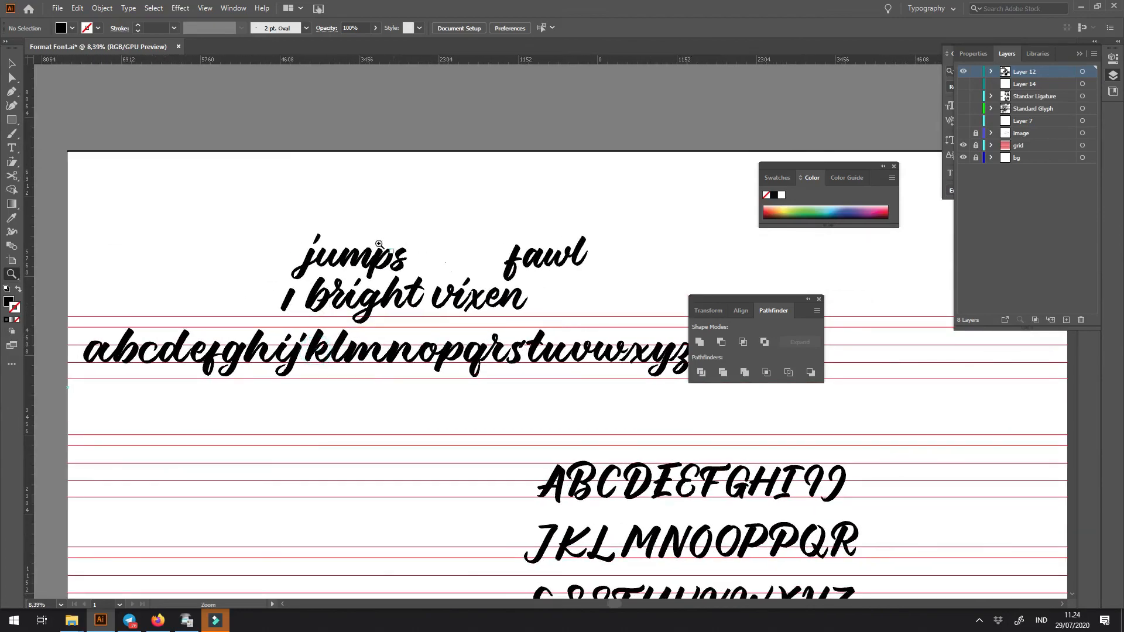